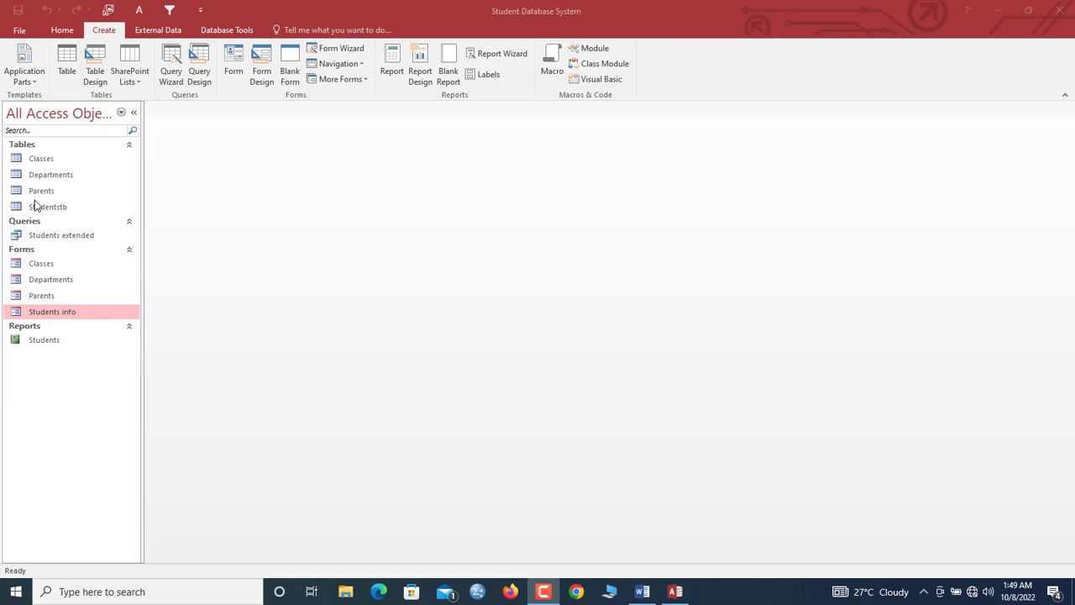
left_click(39, 265)
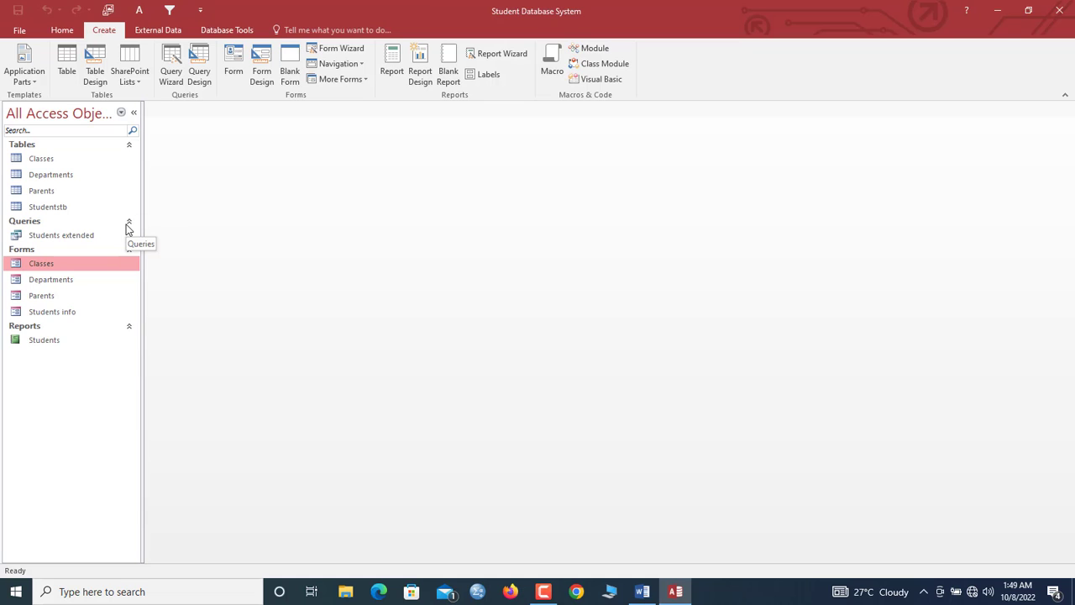
left_click(55, 283)
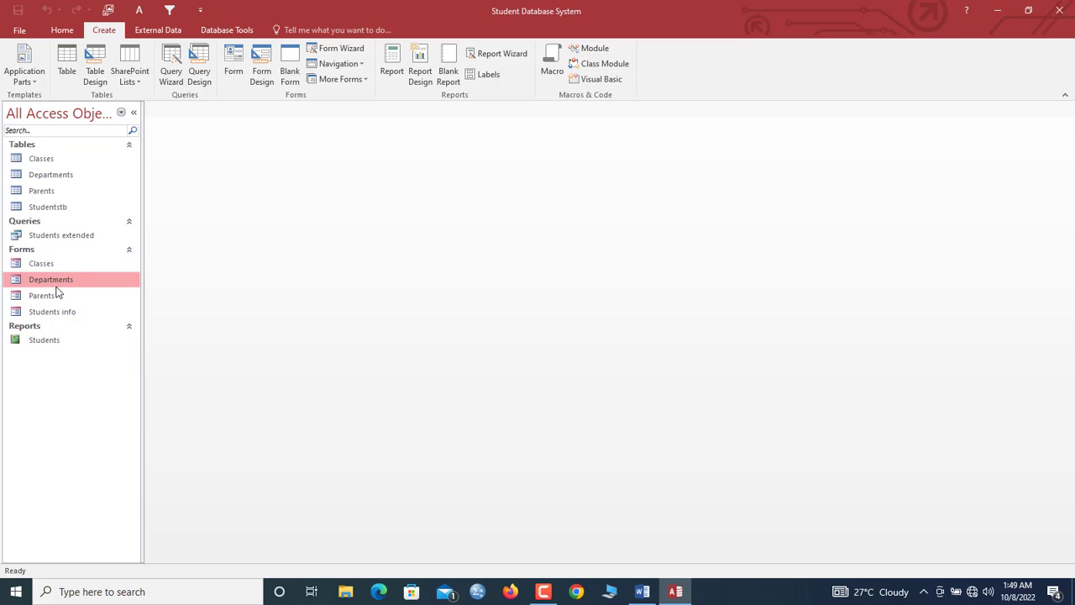
left_click(66, 237)
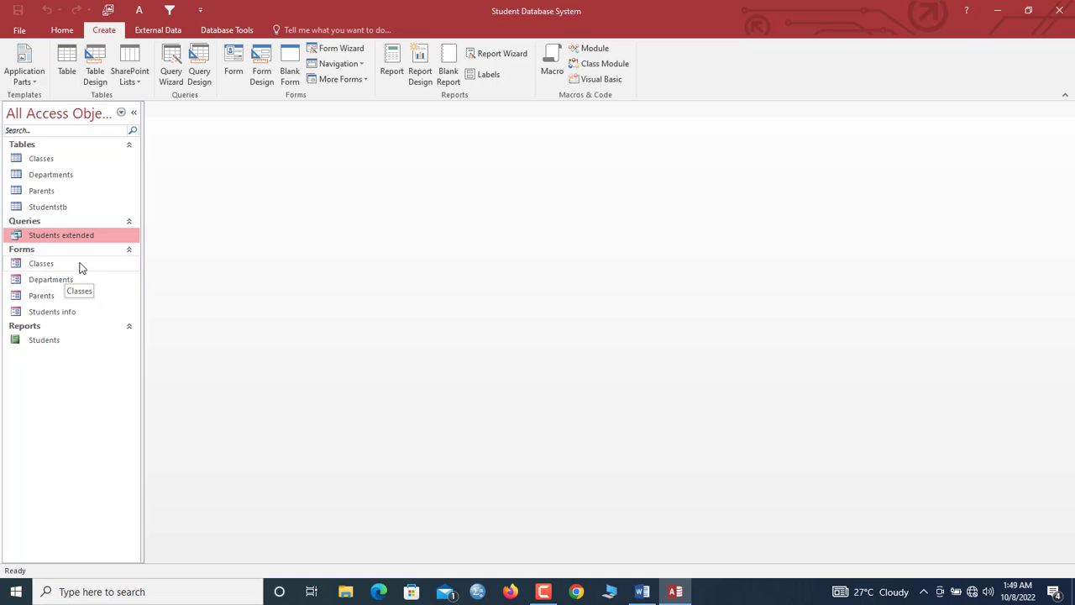
left_click(64, 178)
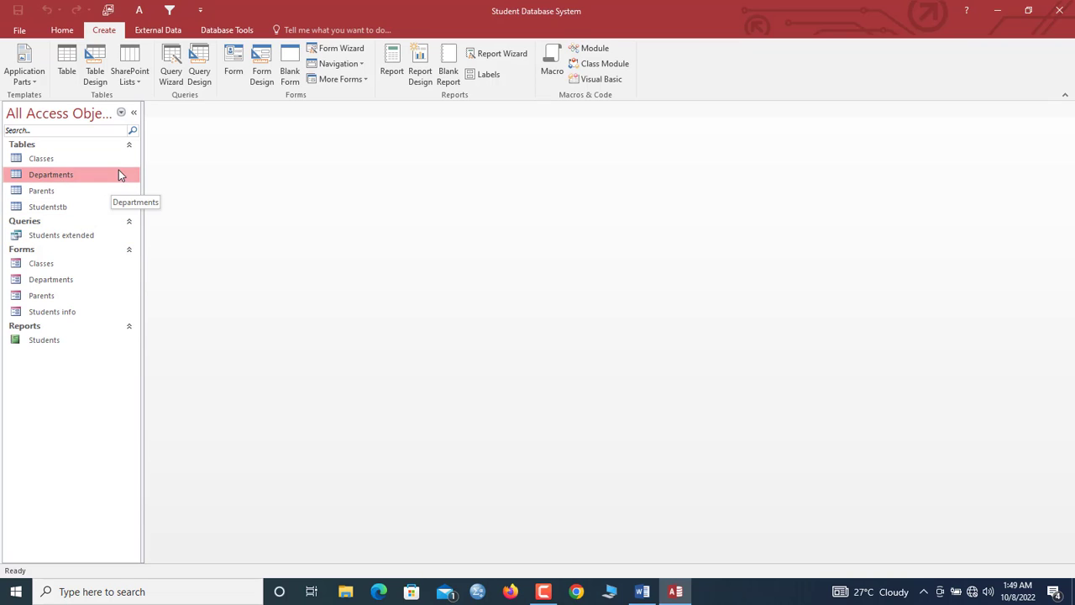
left_click(52, 193)
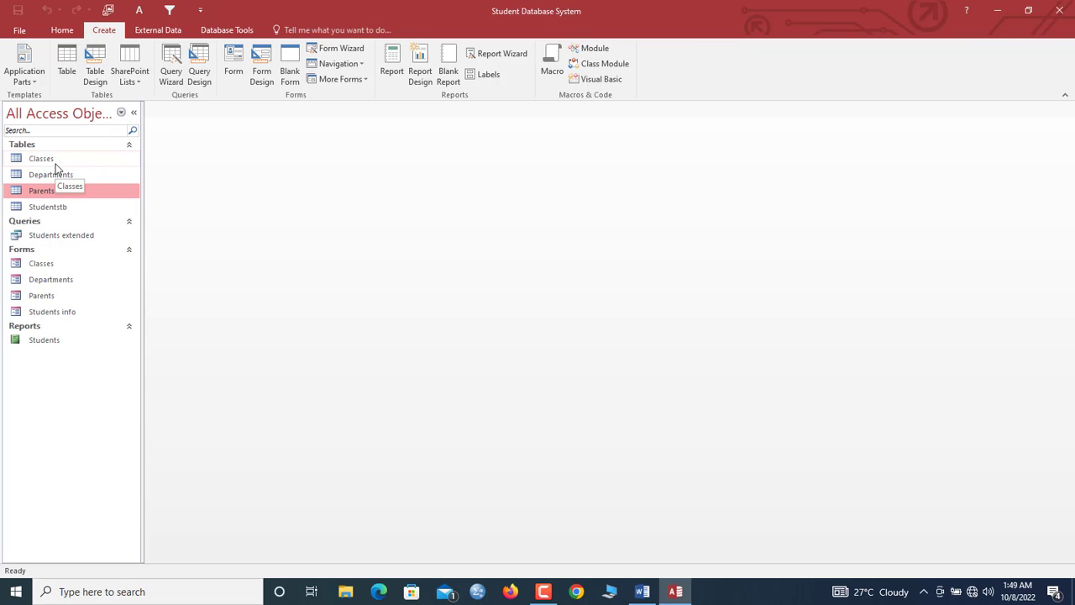
left_click(73, 161)
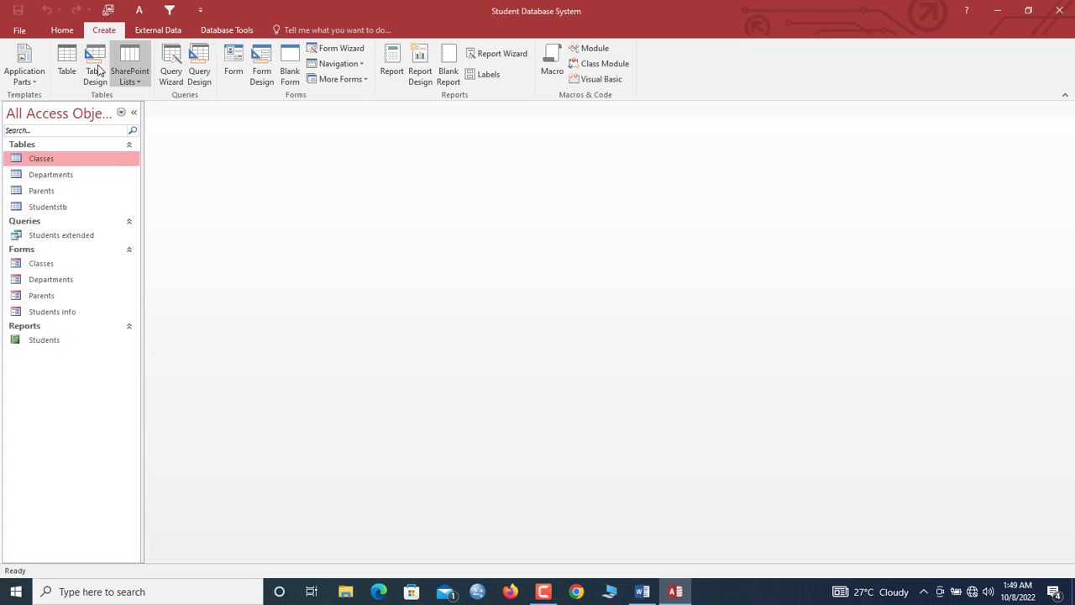
- Start a new blank table in Design view in the student database
scroll(98, 35, "up", 1)
left_click(101, 31)
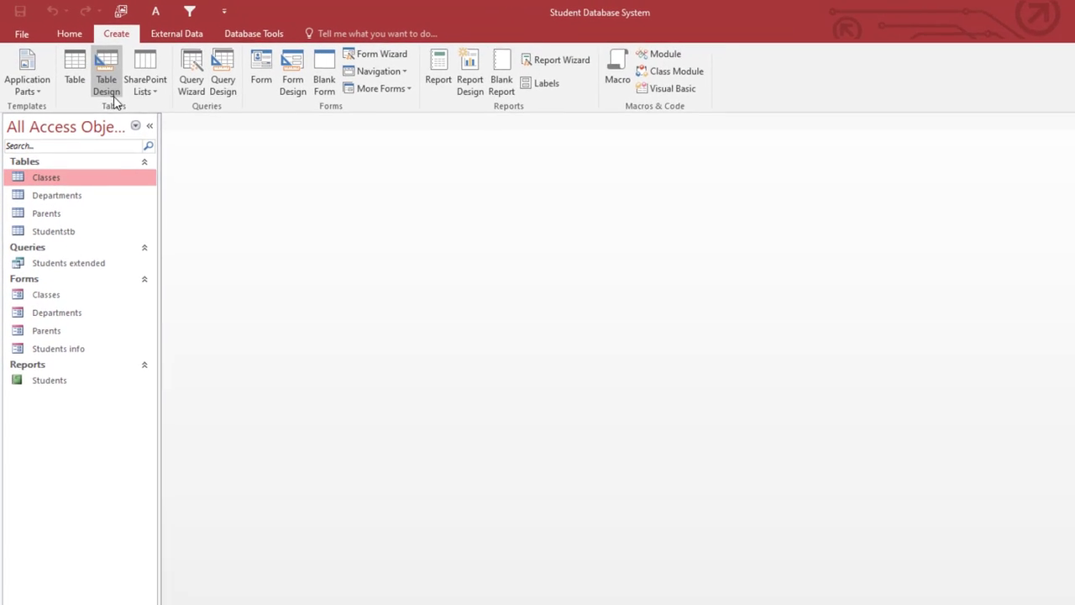
left_click(121, 104)
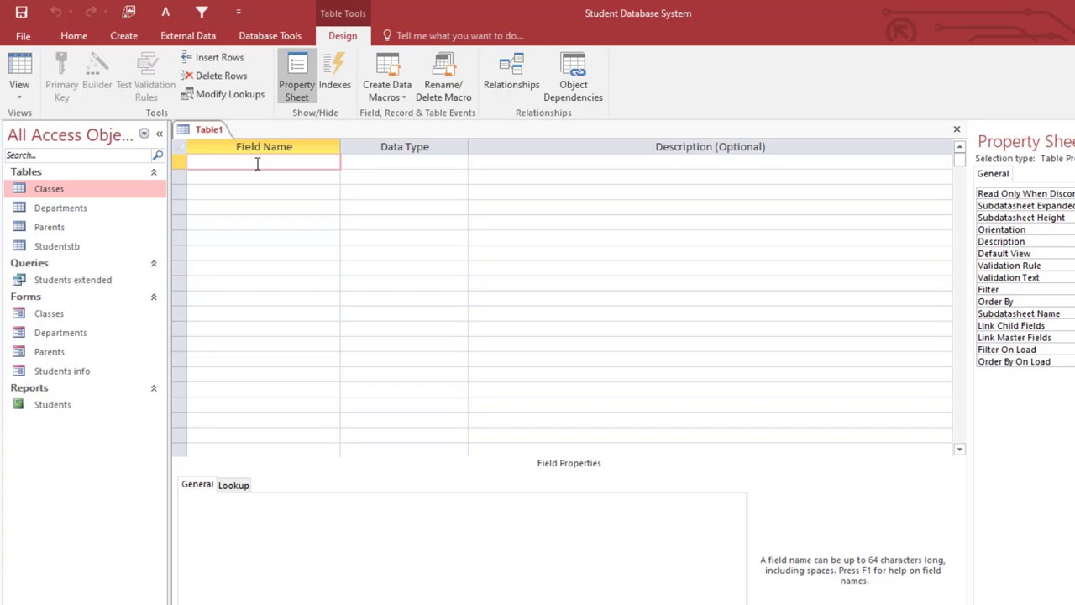
- Add a Billing ID field with the AutoNumber data type and make it the table's primary key
type("Billing ID")
key("Tab")
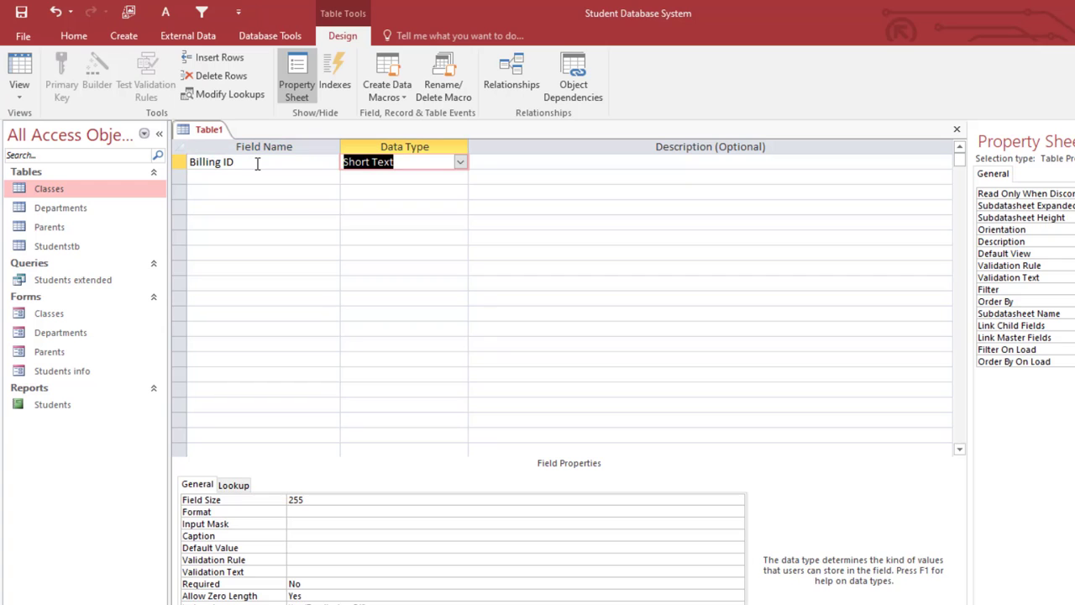
type("autoNumber")
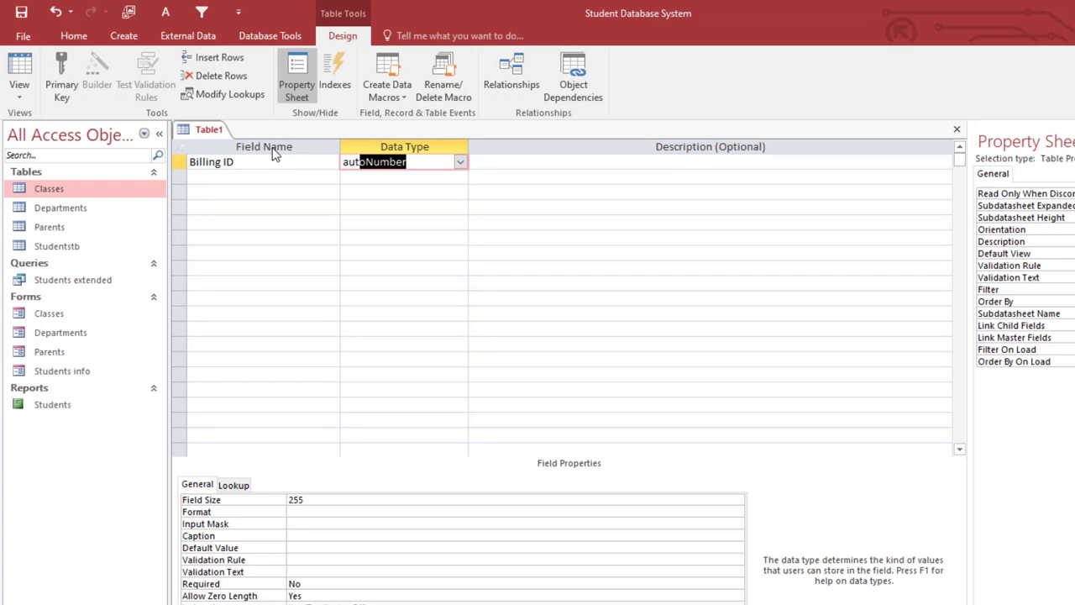
left_click(62, 84)
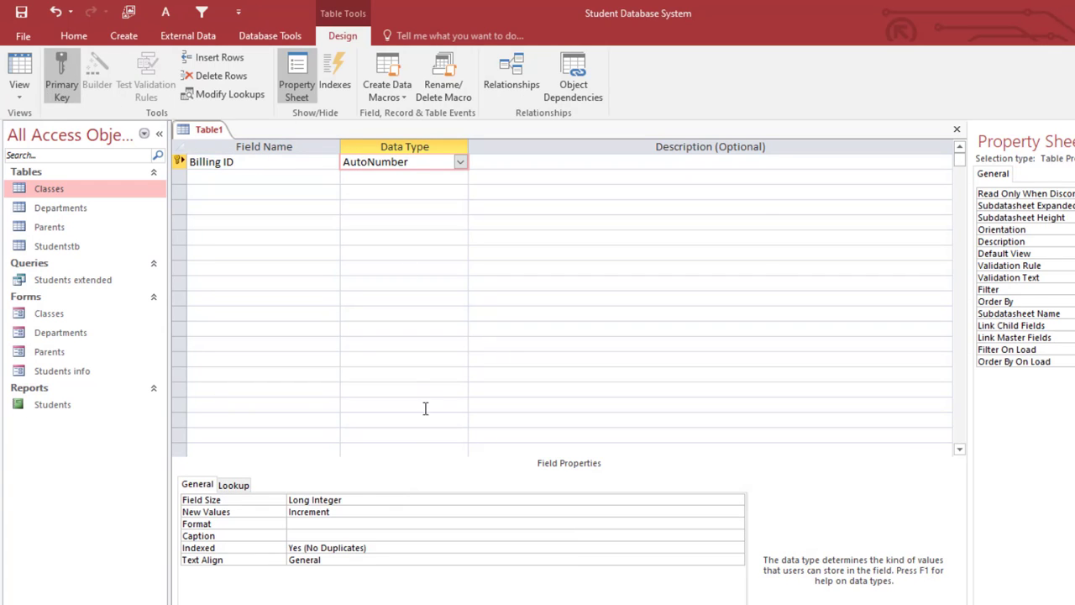
left_click(312, 523)
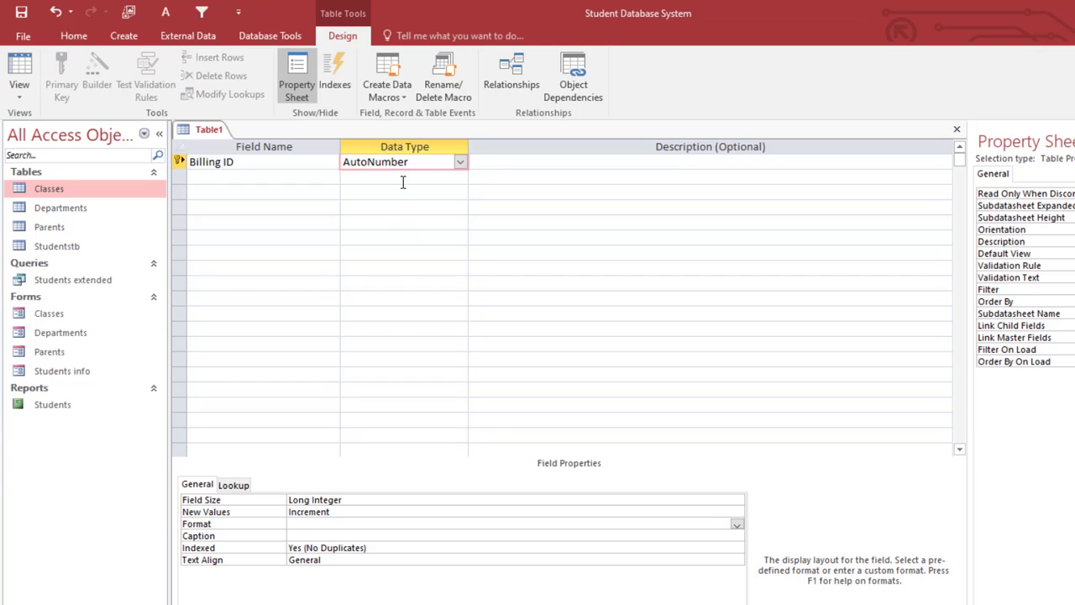
left_click_drag(410, 161, 341, 162)
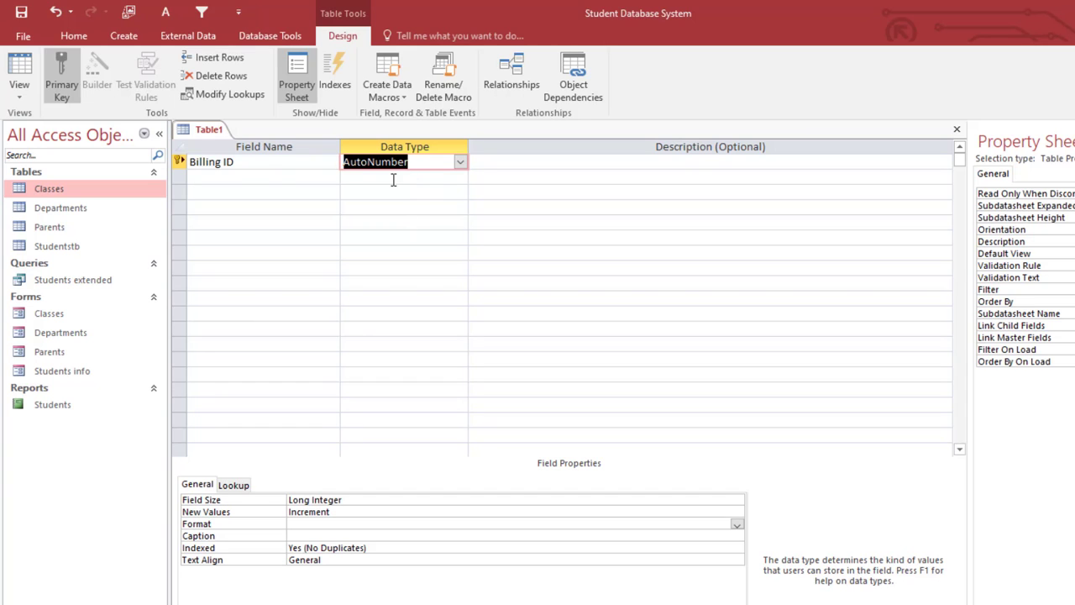
- Add a Billing_date field with the Date/Time data type below Billing ID
left_click(236, 180)
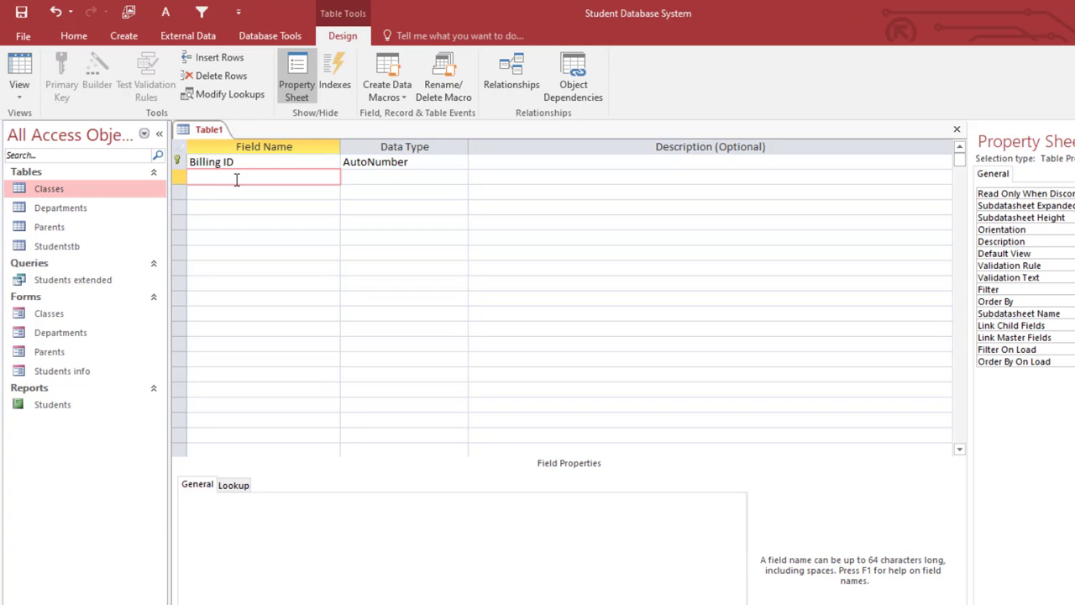
type("Billing_date")
key("Tab")
type("data")
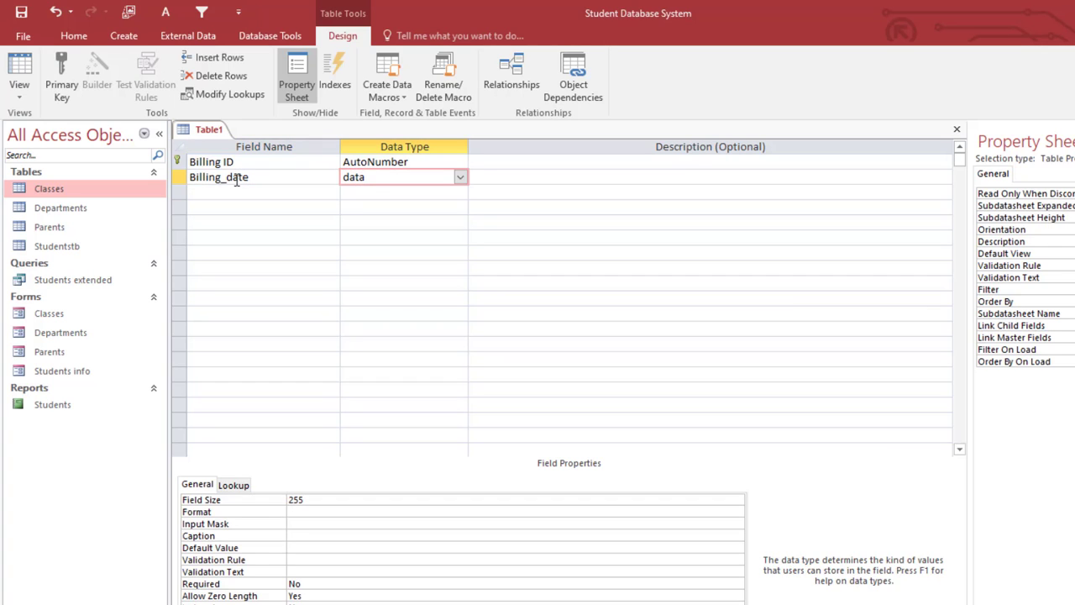
key("BackSpace")
type("e/Time")
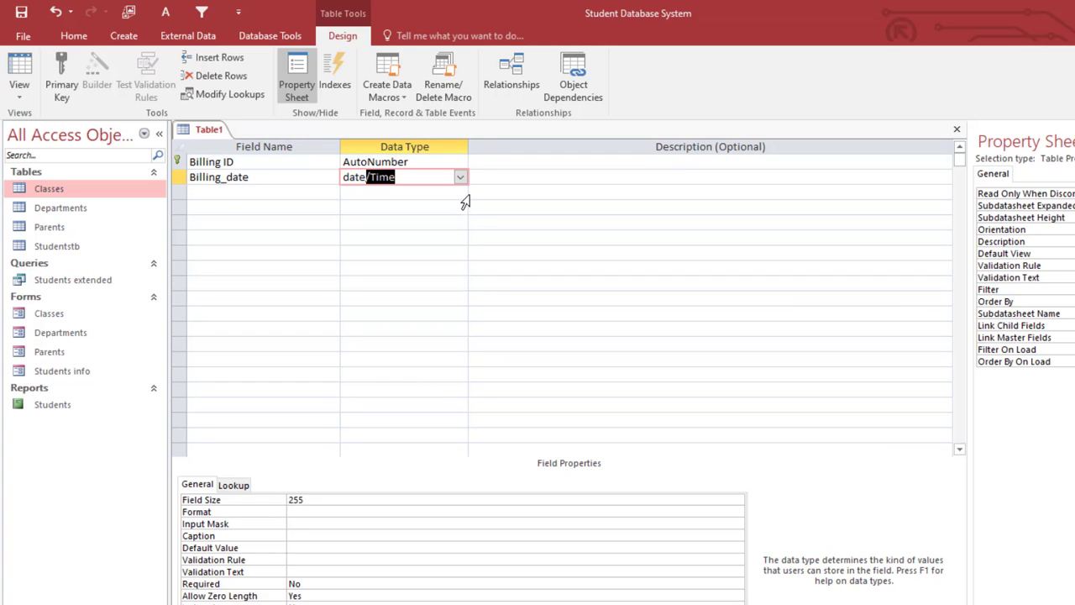
left_click(460, 178)
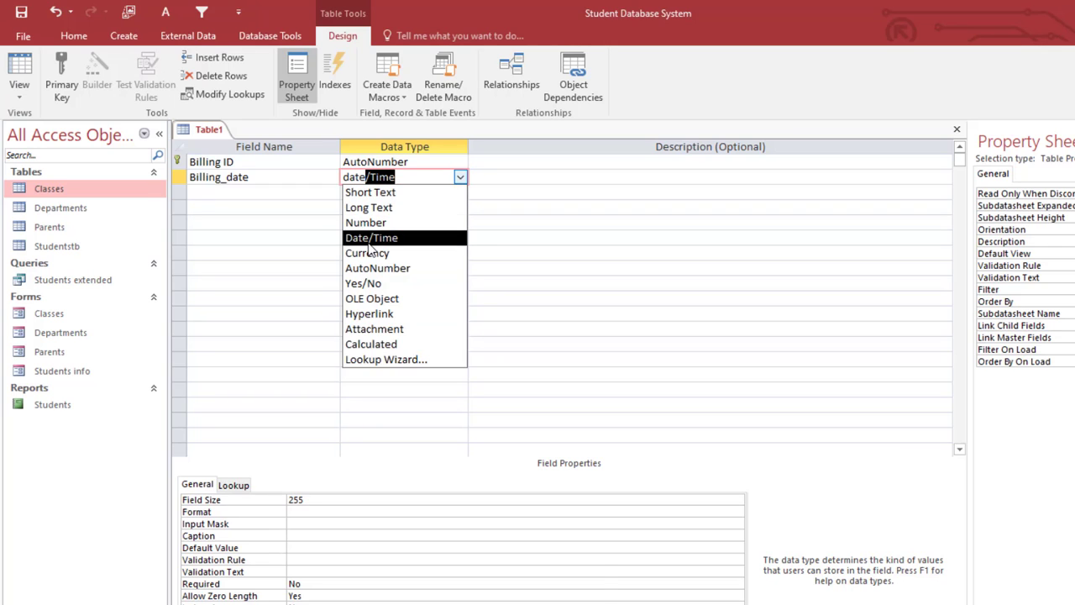
left_click(369, 241)
left_click(417, 177)
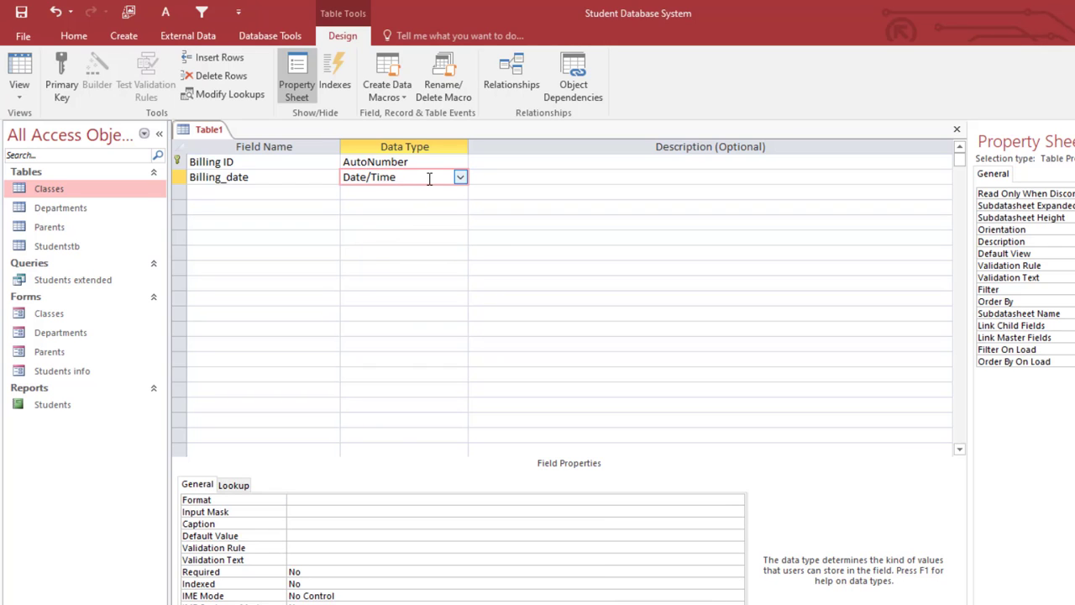
left_click_drag(429, 178, 328, 181)
left_click(430, 176)
left_click(334, 174)
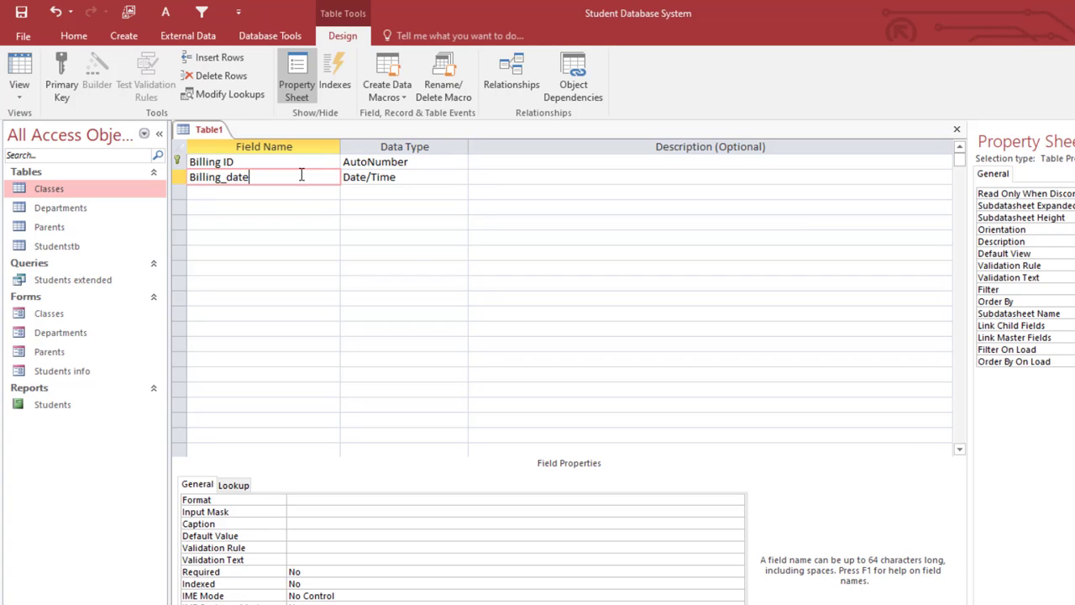
left_click(218, 196)
left_click(451, 177)
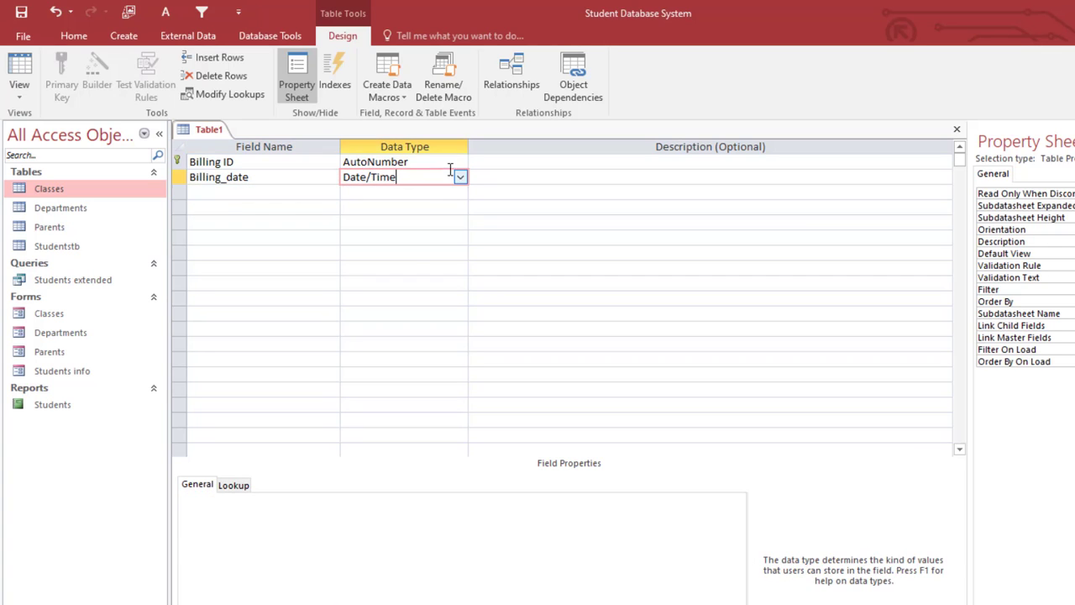
left_click(460, 178)
left_click(461, 180)
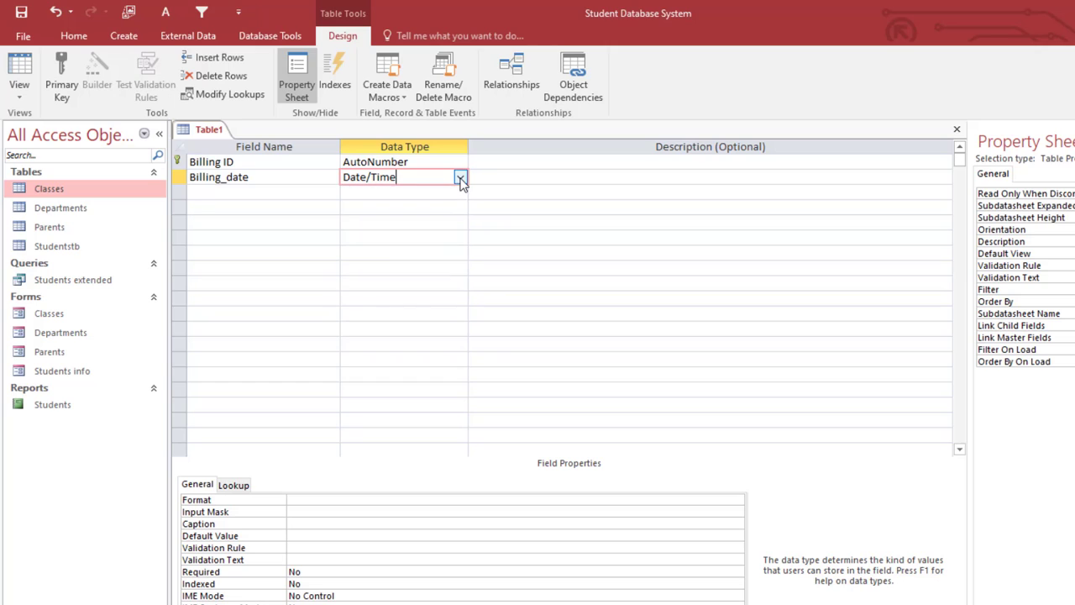
- Add a Billing_time field with the Date/Time data type below Billing_date
left_click(267, 193)
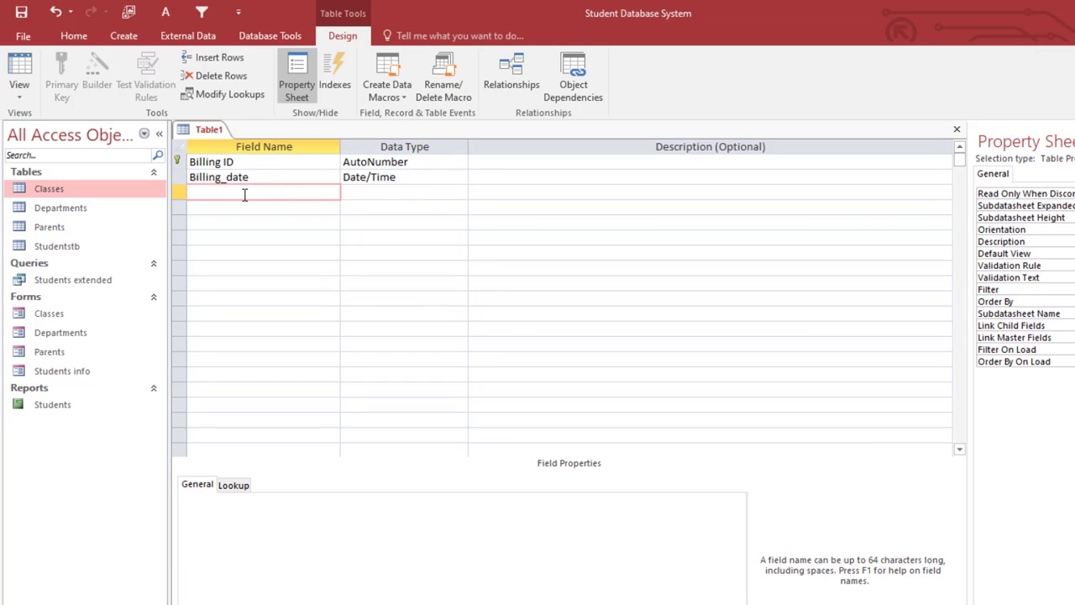
type("Billing_time")
key("Tab")
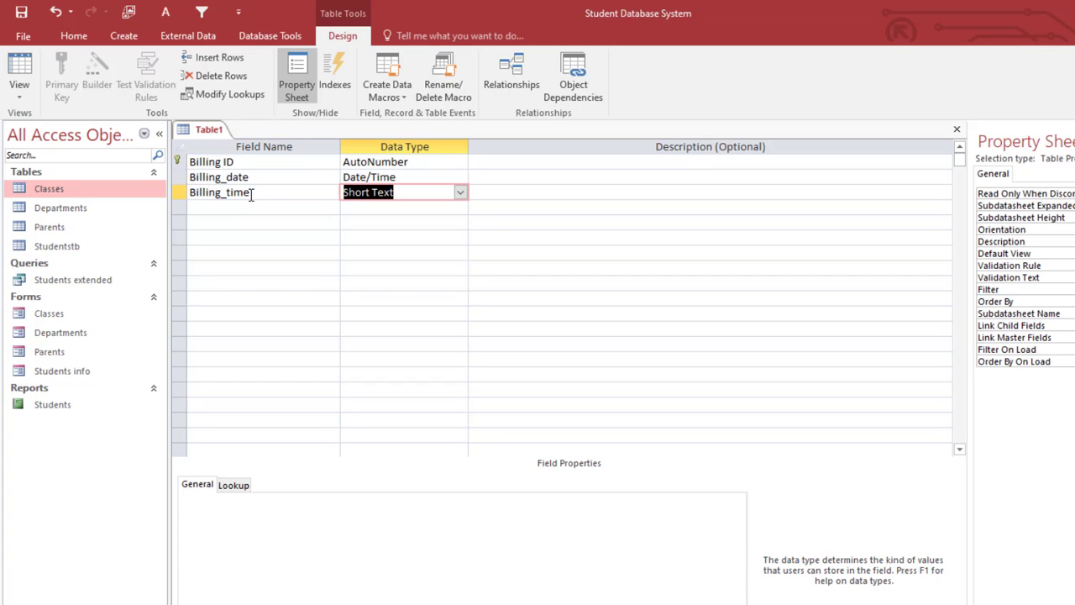
left_click(460, 192)
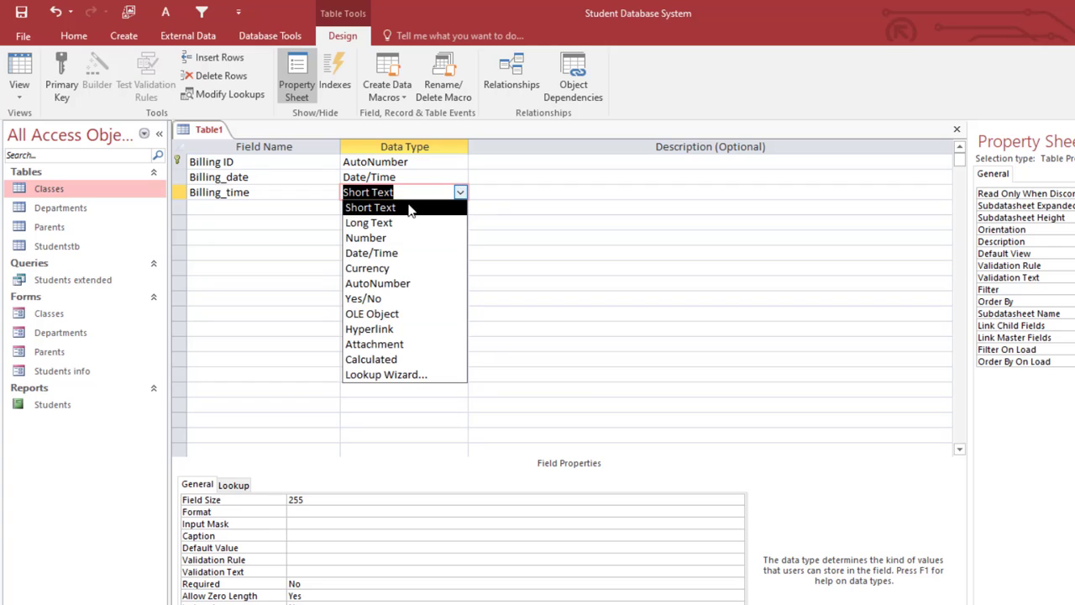
left_click(378, 254)
- Add a Billing type field below Billing_time, with Short Text as its data type
left_click(240, 211)
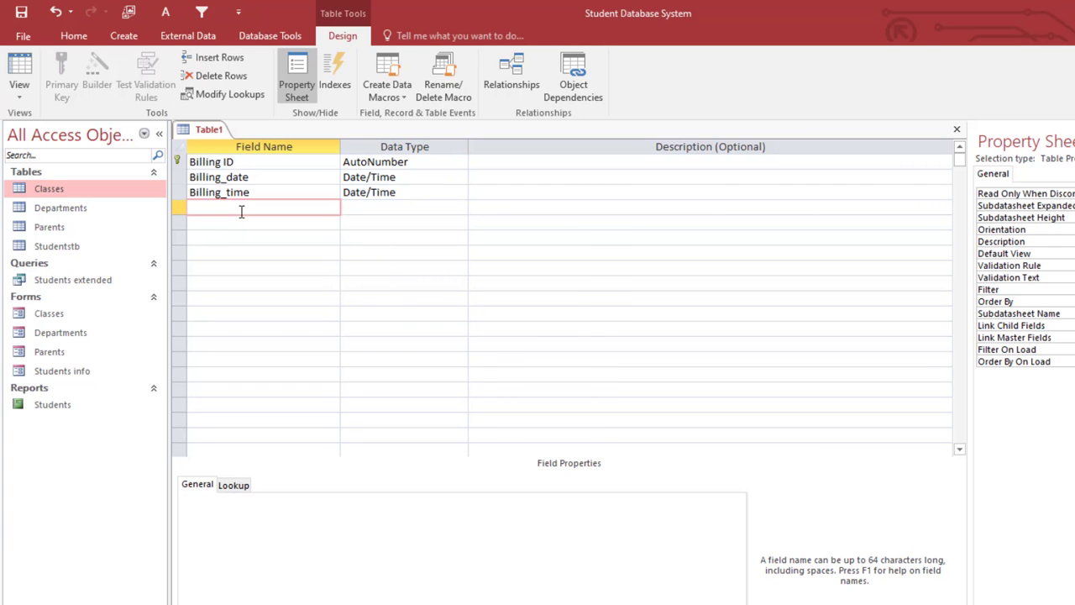
type("Billing type")
key("Tab")
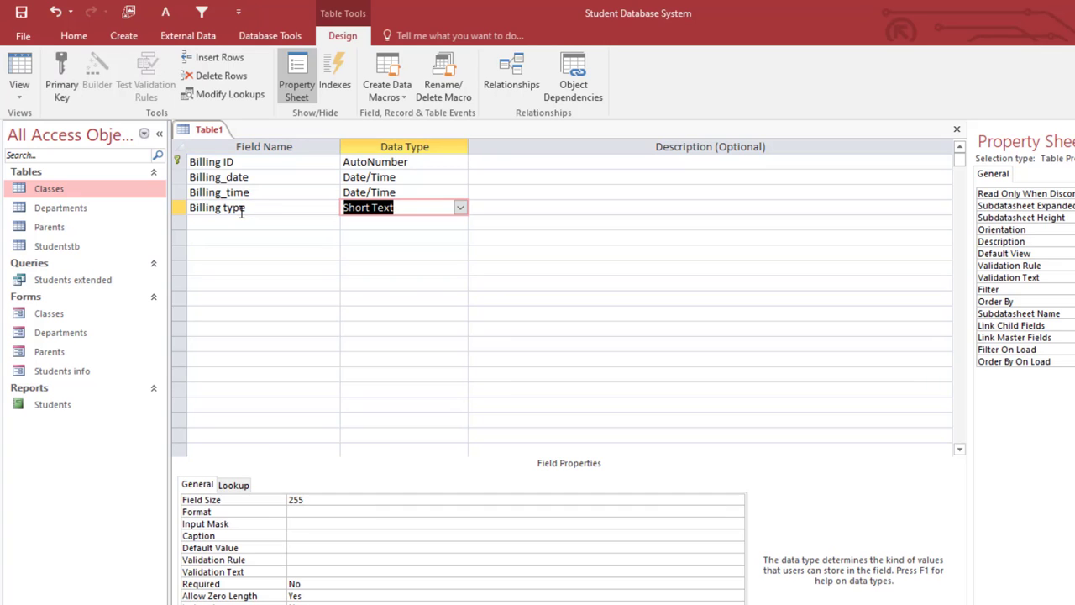
left_click(460, 208)
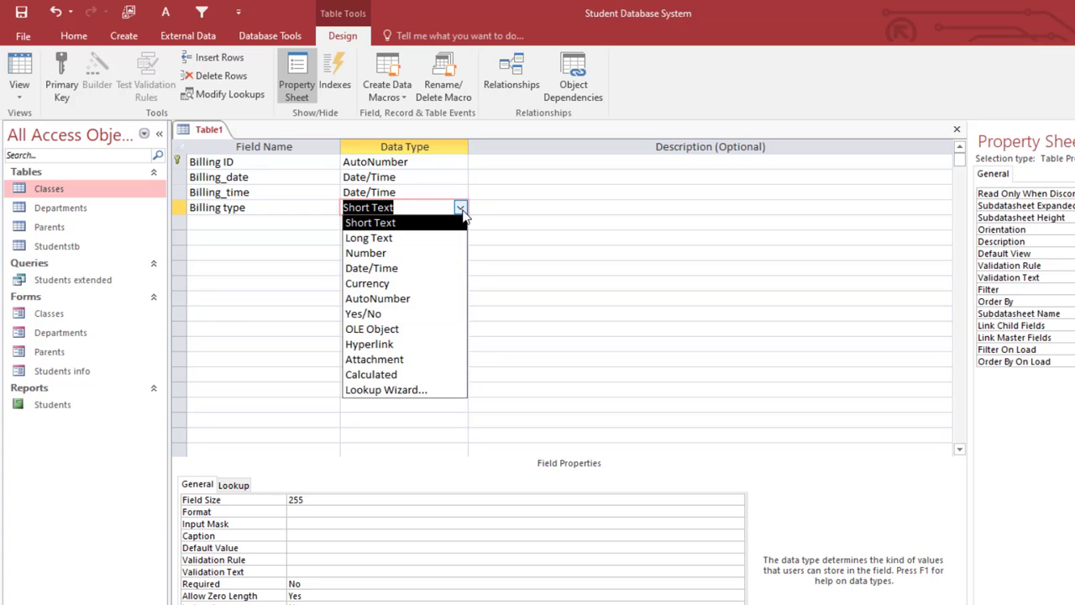
left_click(405, 392)
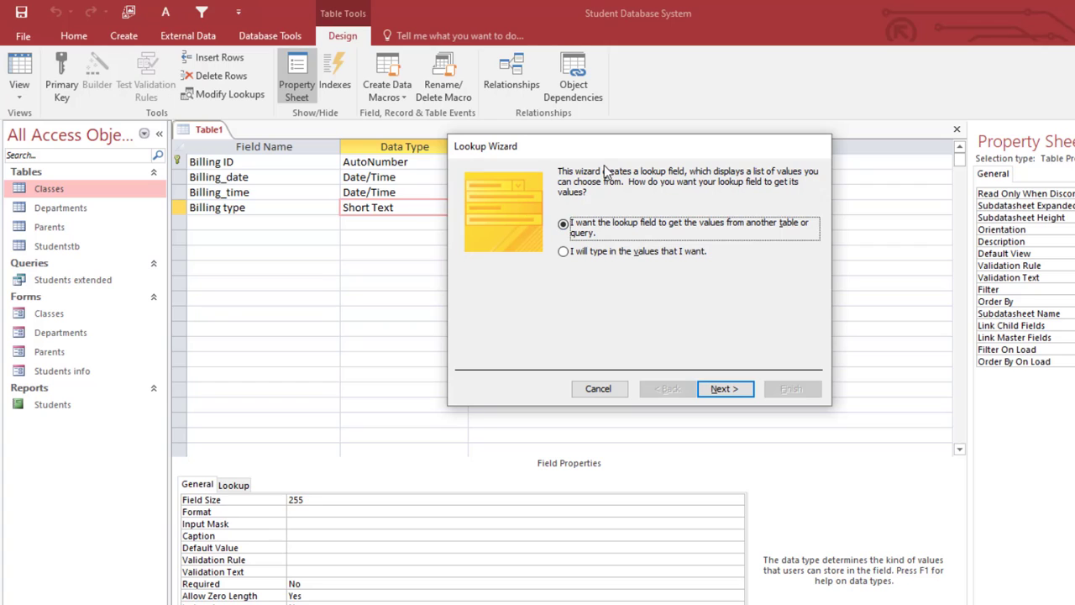
left_click_drag(604, 156, 562, 153)
left_click(571, 248)
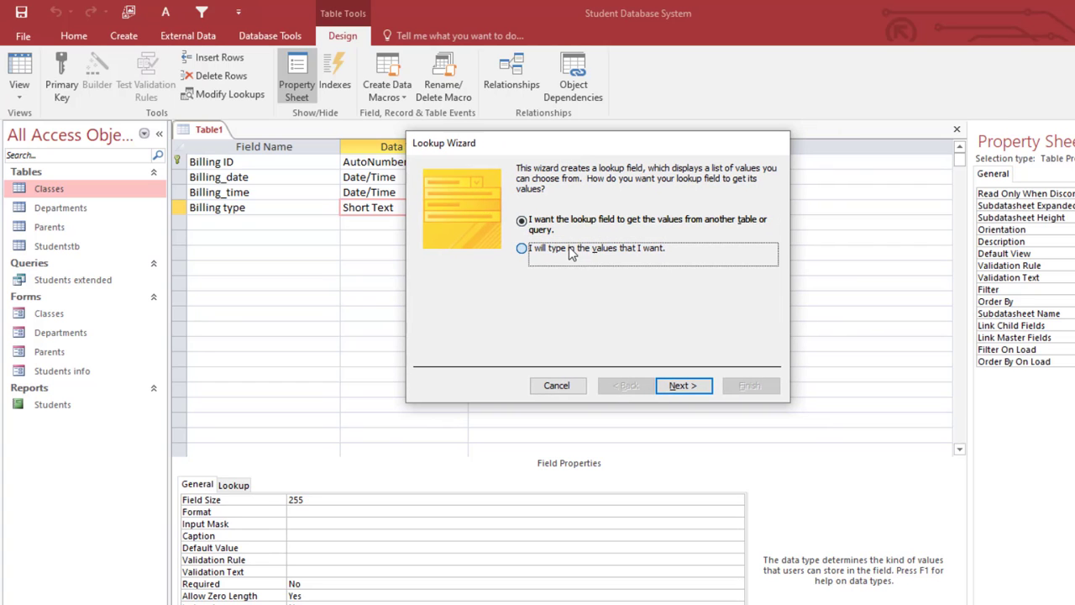
left_click(688, 386)
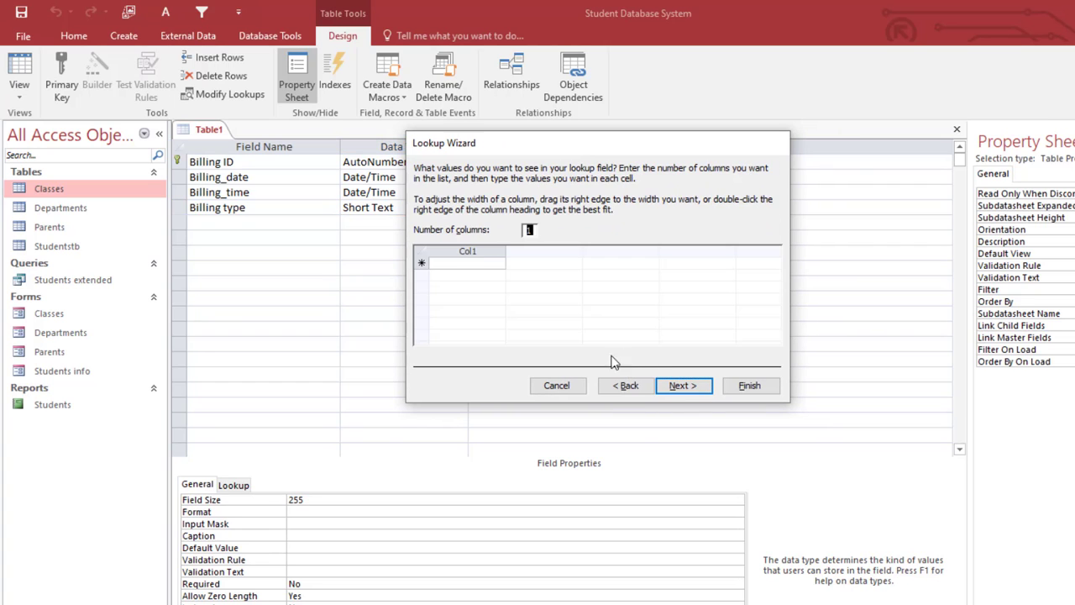
left_click(610, 390)
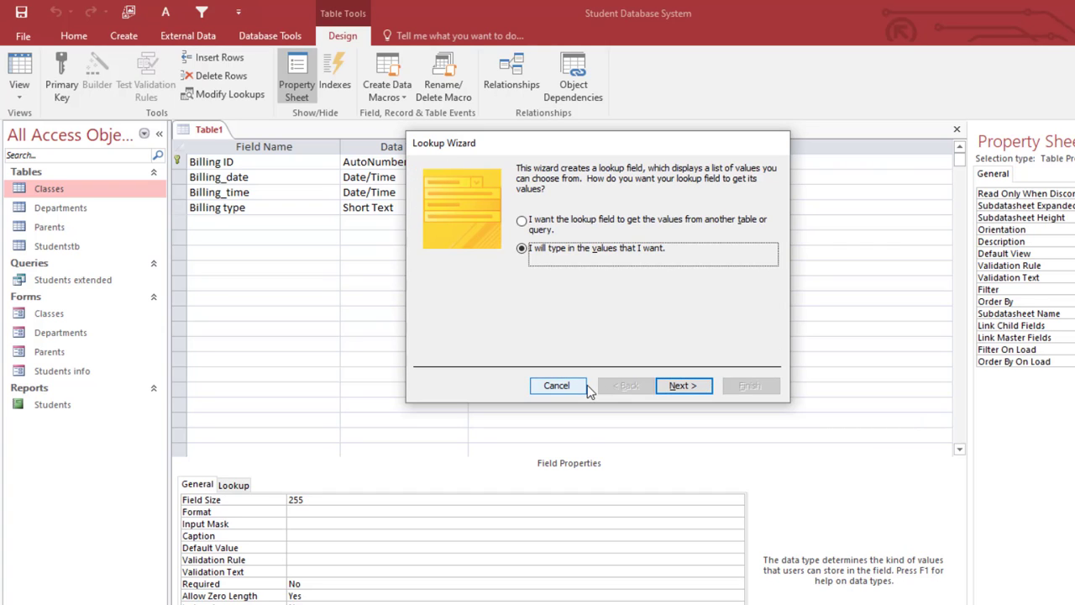
left_click(578, 386)
left_click(408, 194)
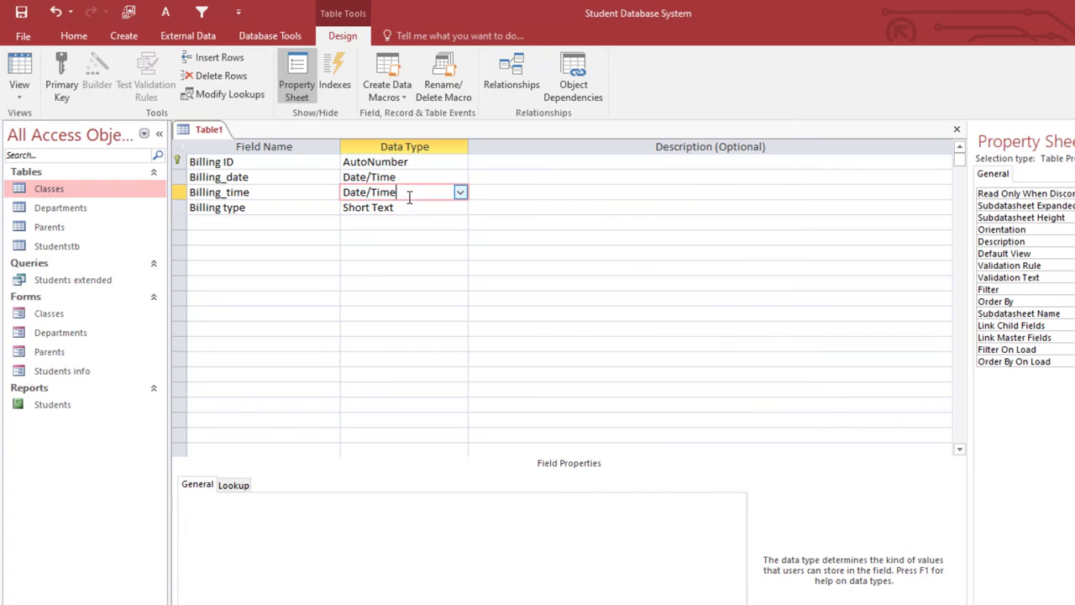
- Start the Lookup Wizard for the Billing type field and choose to type in the values
left_click(438, 210)
left_click(461, 207)
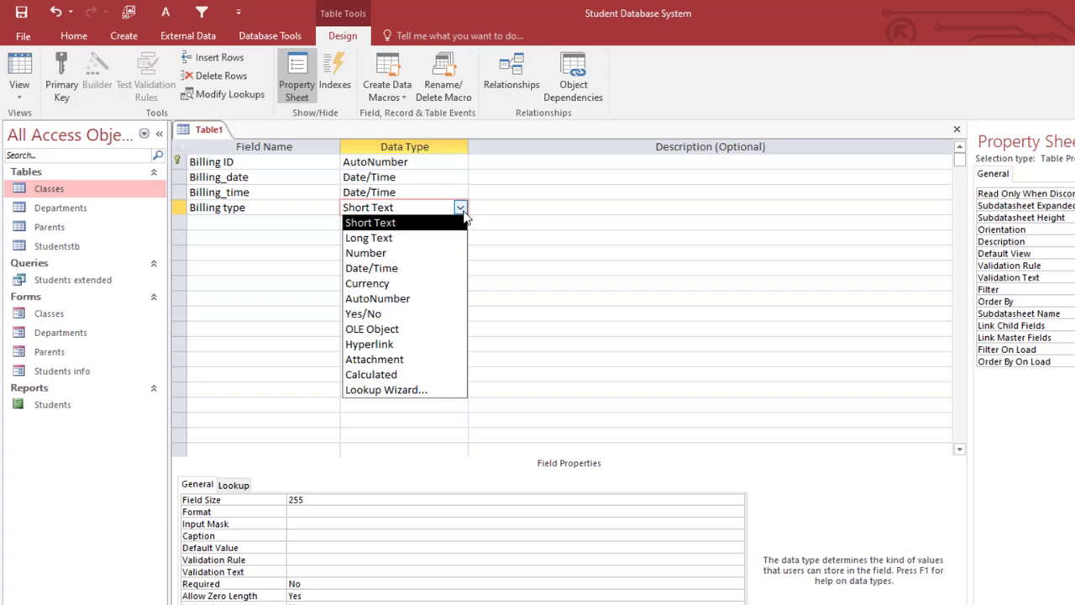
left_click(395, 389)
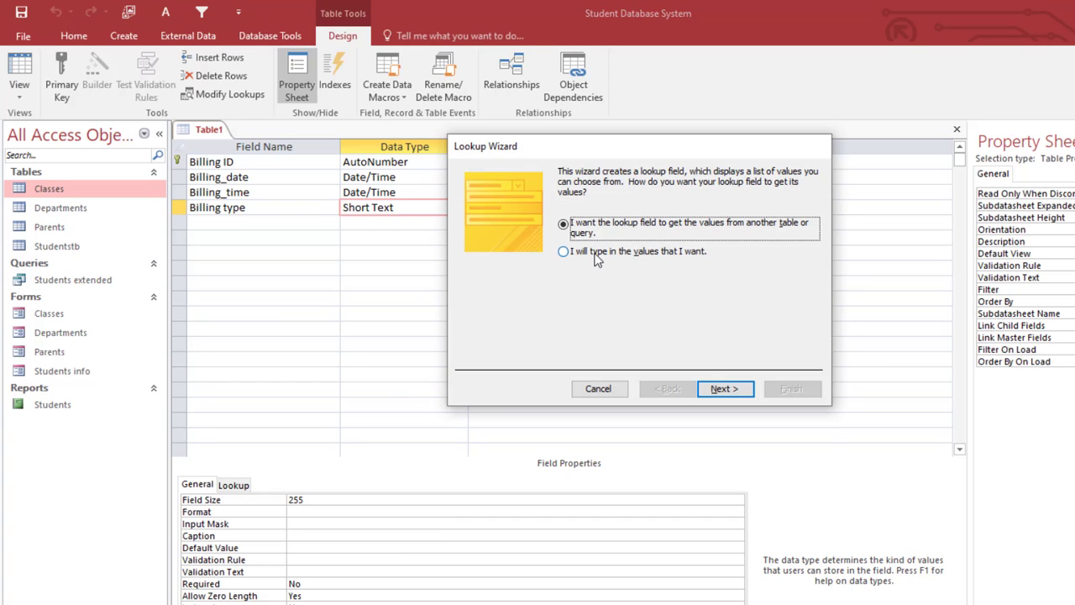
left_click(594, 254)
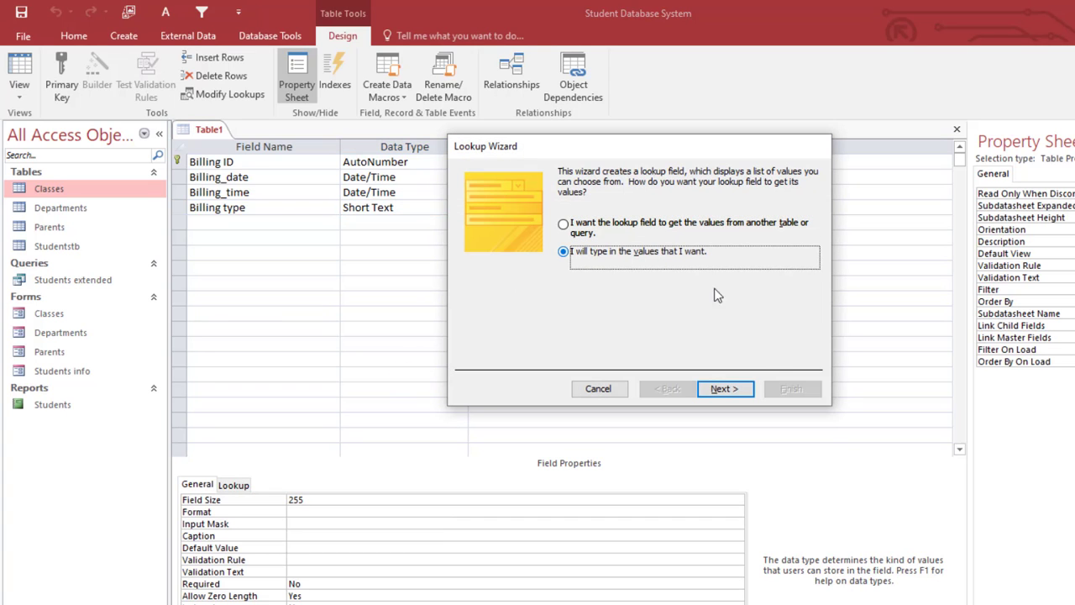
left_click(736, 391)
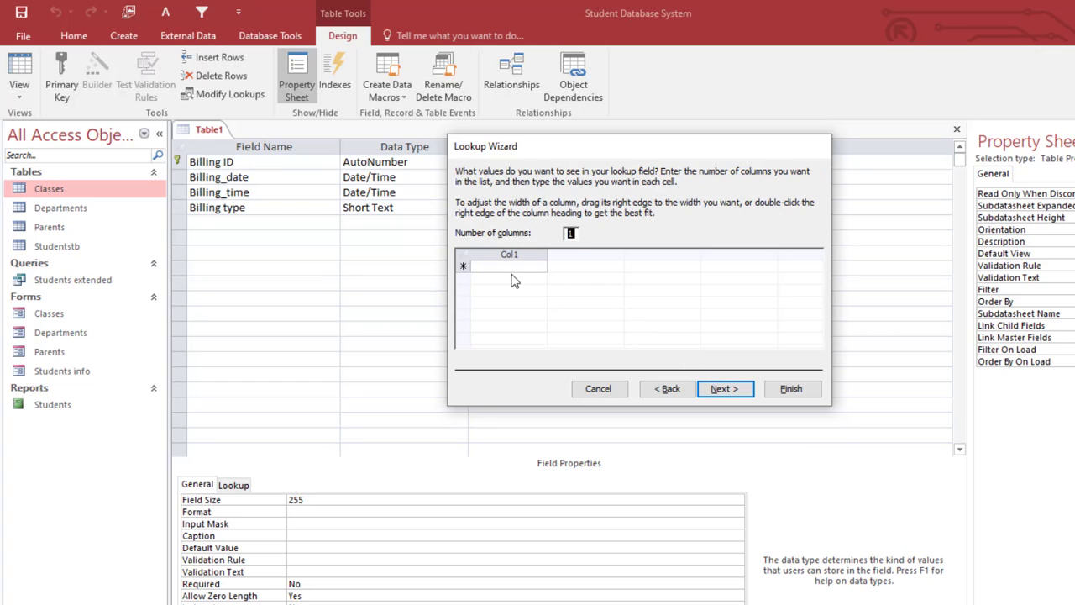
- Enter Tuition/School fees, Exam fee and P.T.A as the lookup values in the single column
left_click(515, 269)
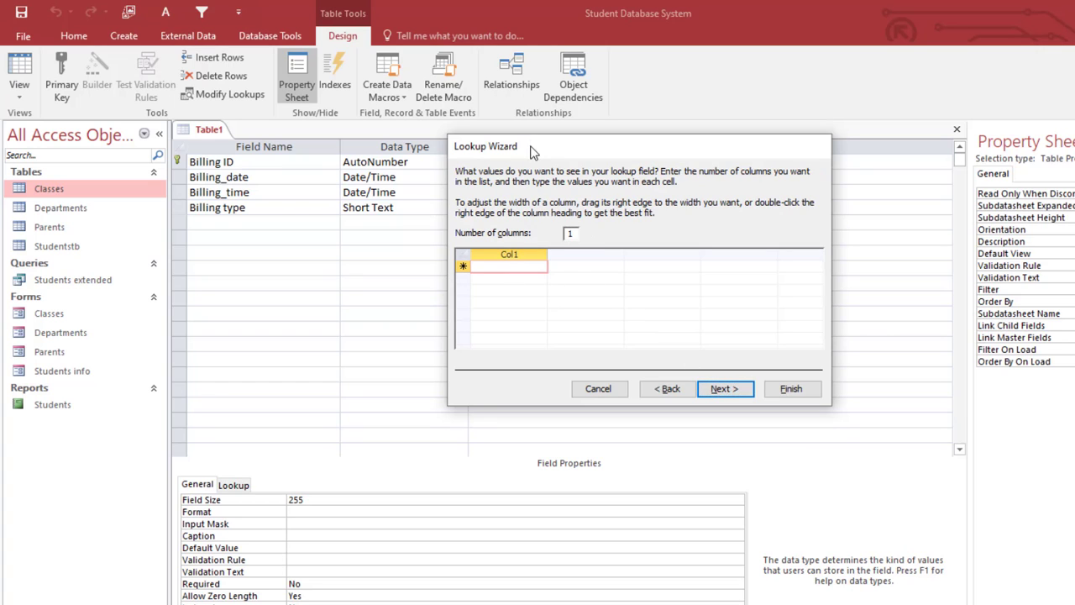
left_click_drag(526, 158, 502, 191)
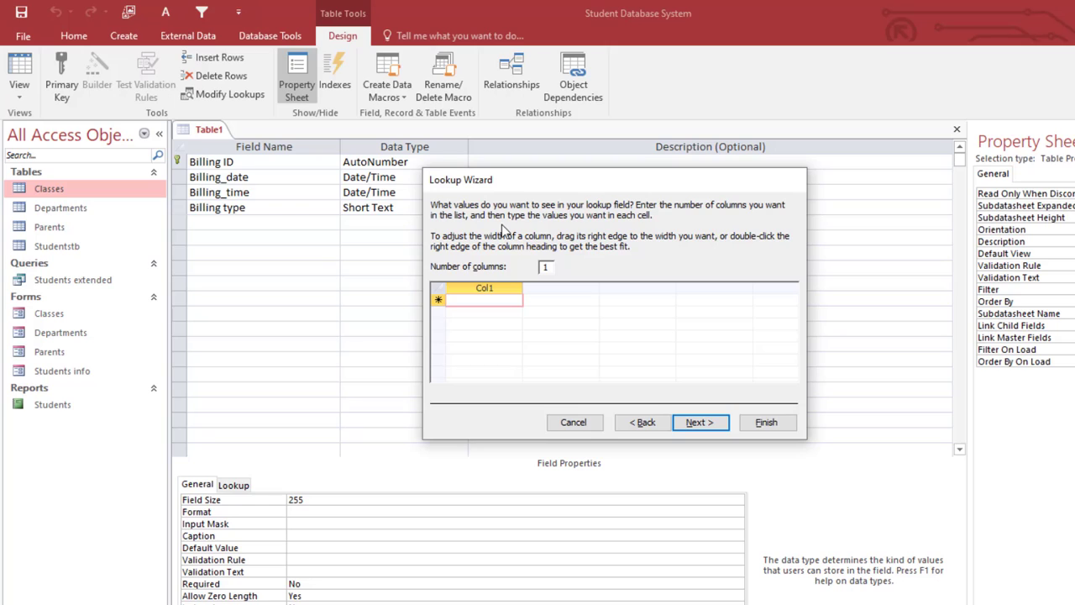
type("Tu")
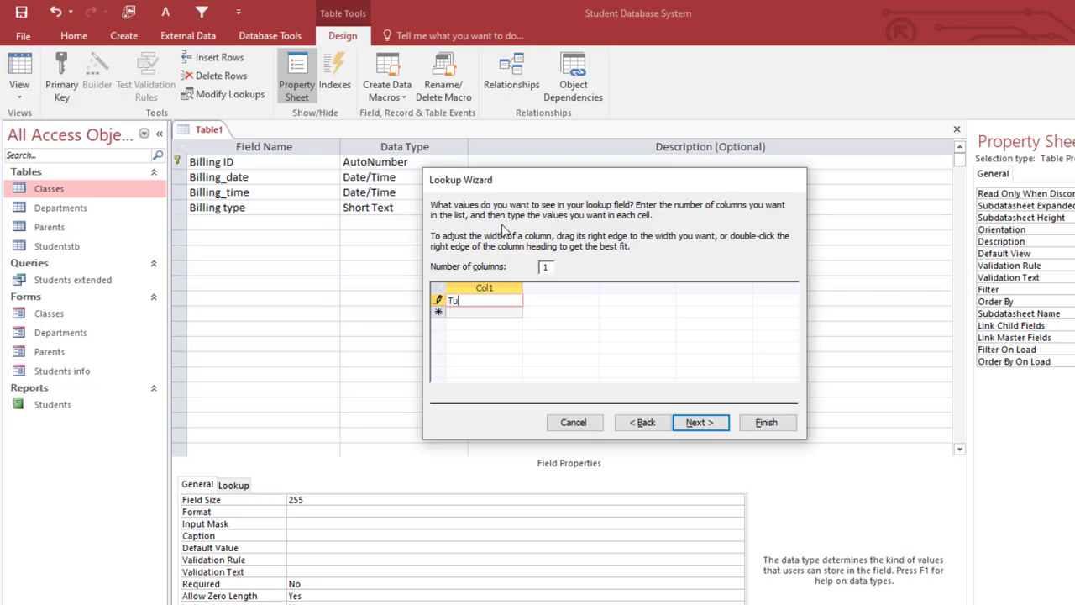
type("ition/School fees")
left_click(483, 311)
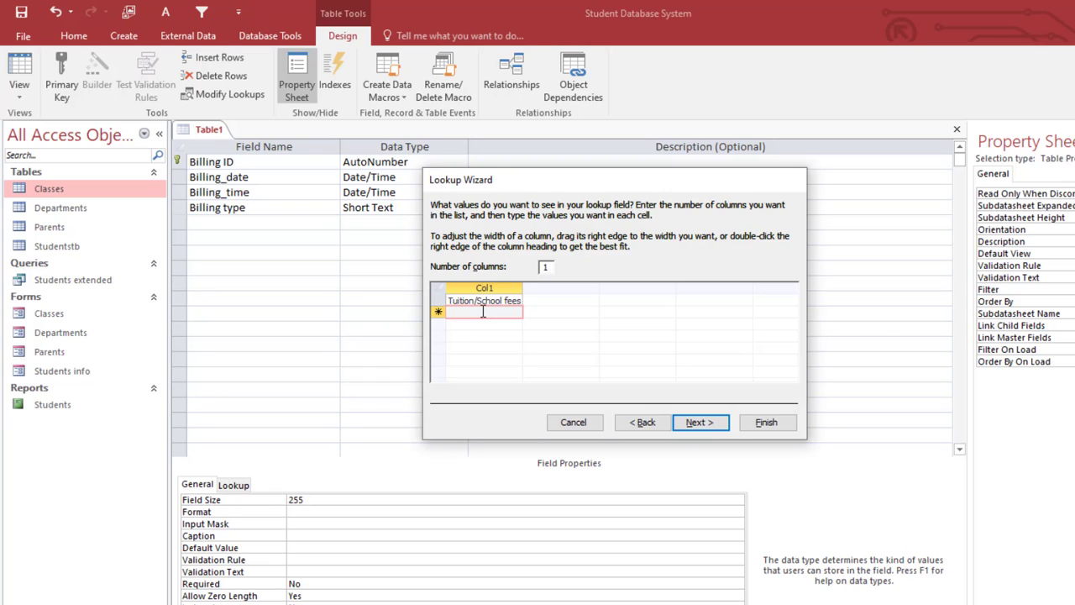
type("Exam fee")
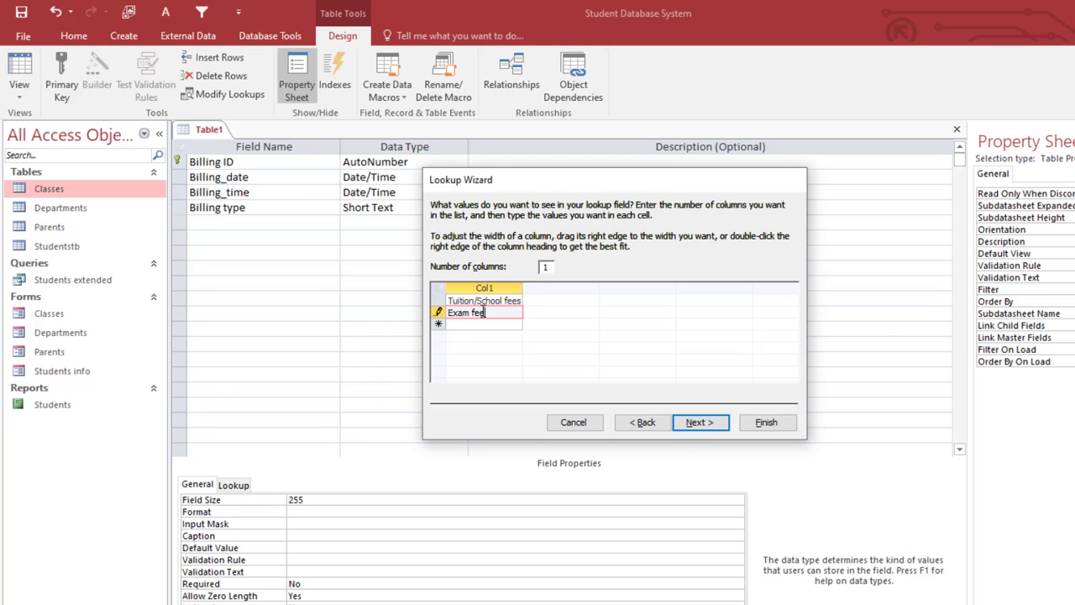
key("Return")
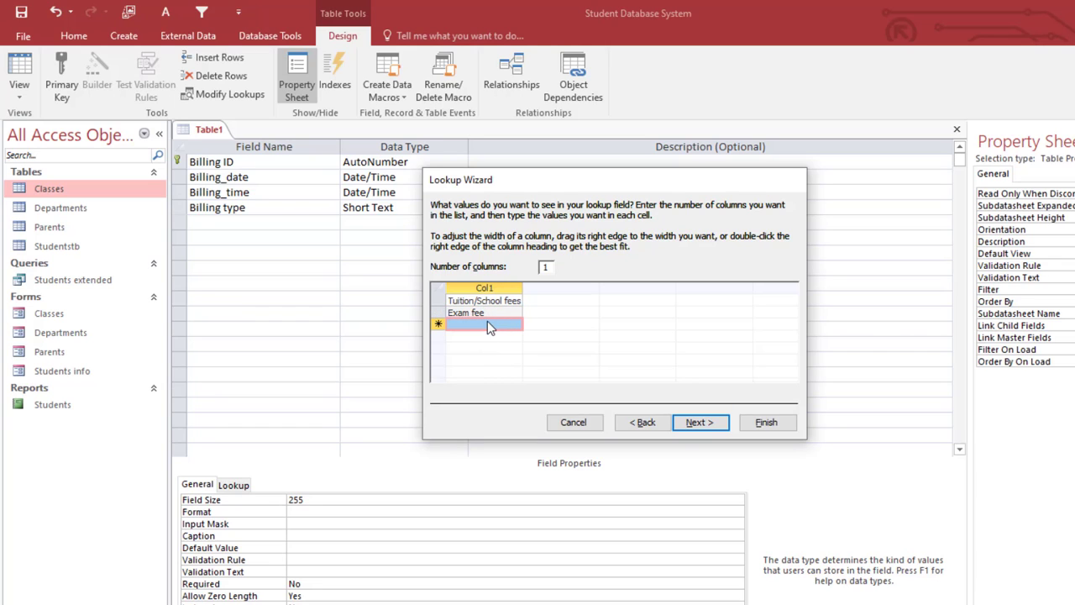
left_click(488, 324)
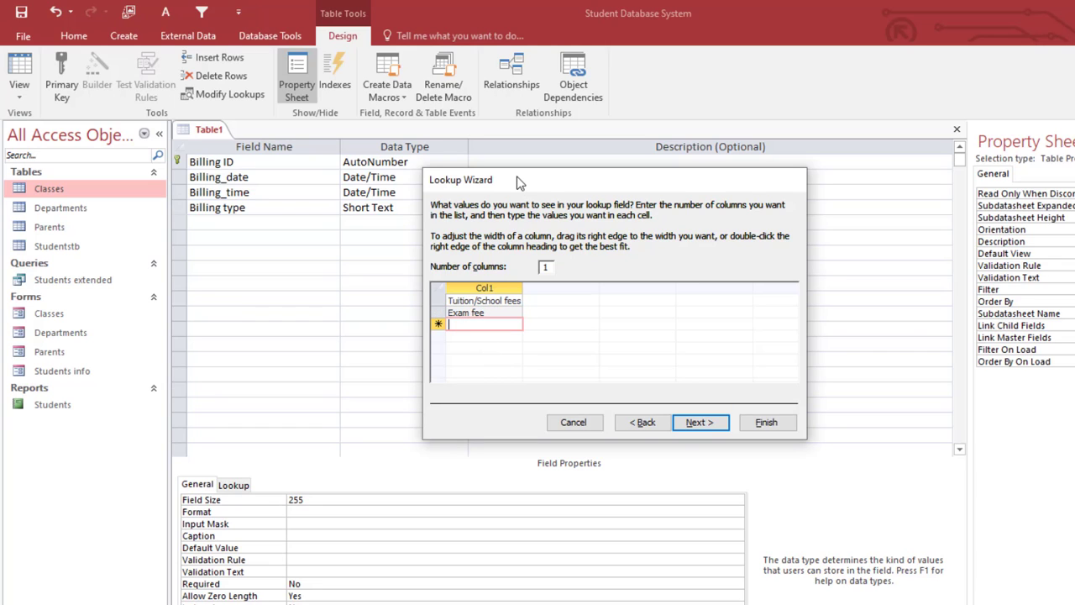
left_click_drag(521, 182, 529, 181)
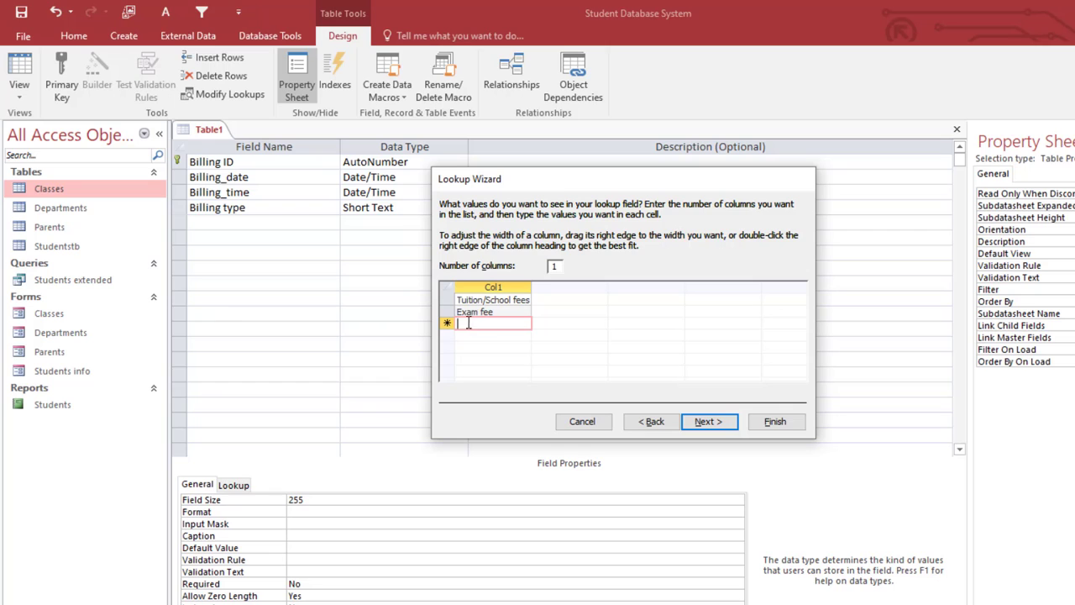
left_click_drag(506, 186, 503, 181)
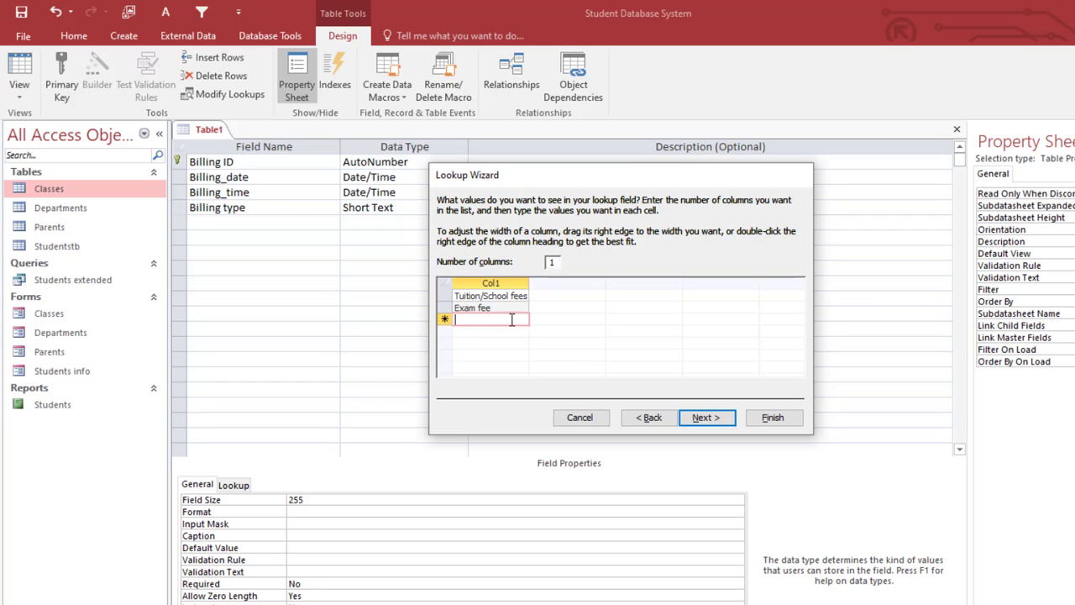
type("P")
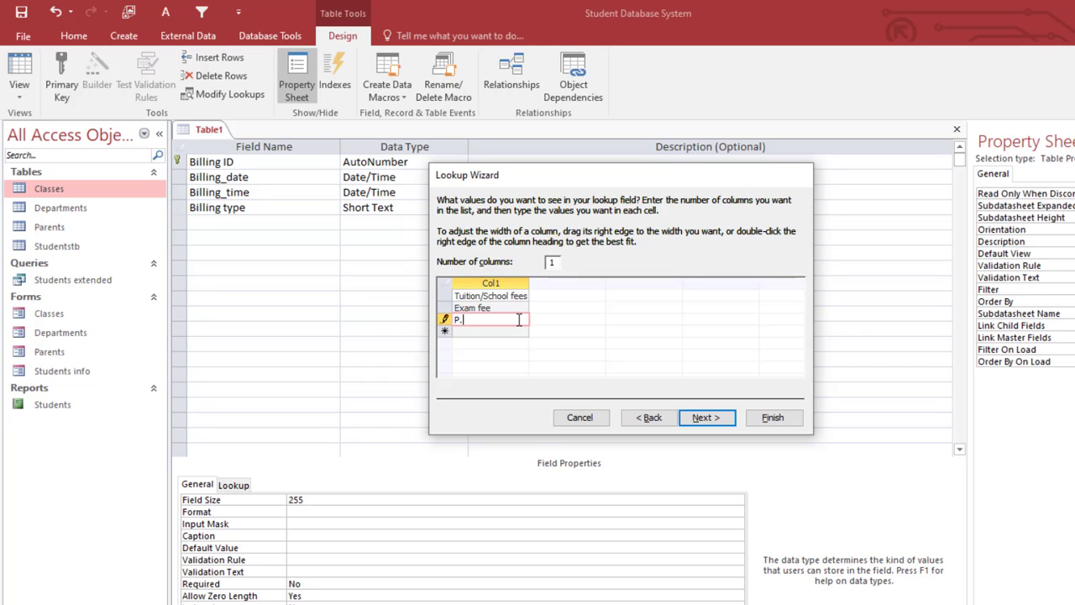
type(".T.A")
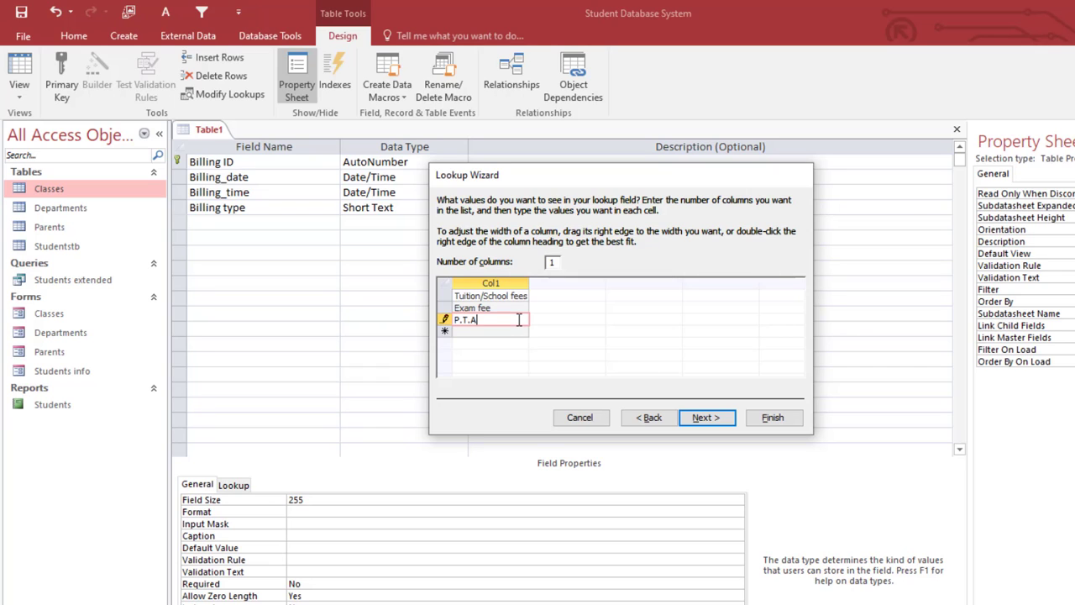
- Limit the Billing type lookup's entries to the list and finish the wizard
left_click(714, 419)
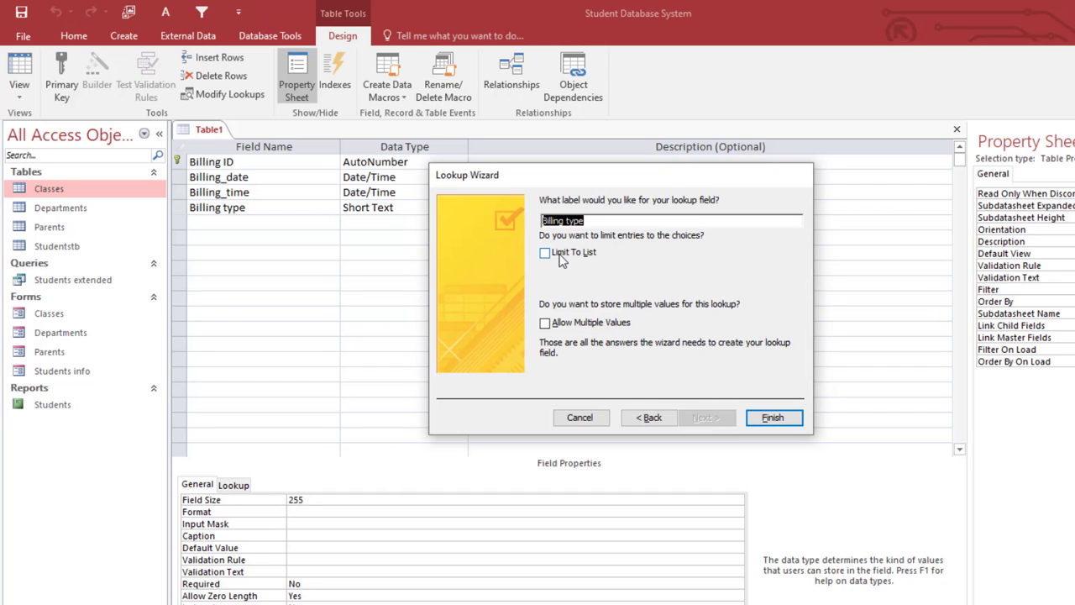
left_click(561, 259)
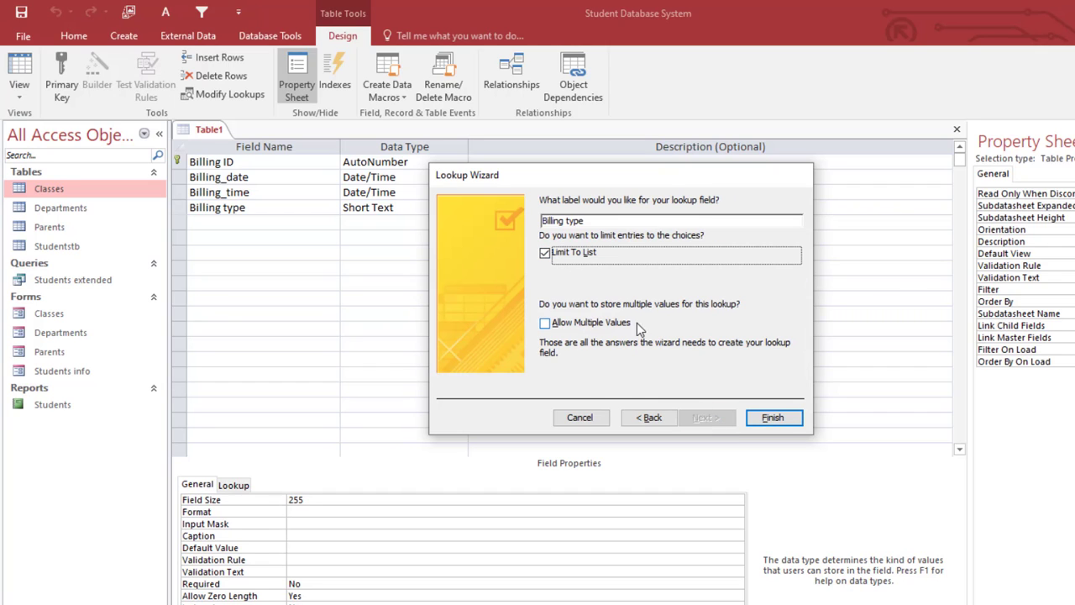
left_click(771, 423)
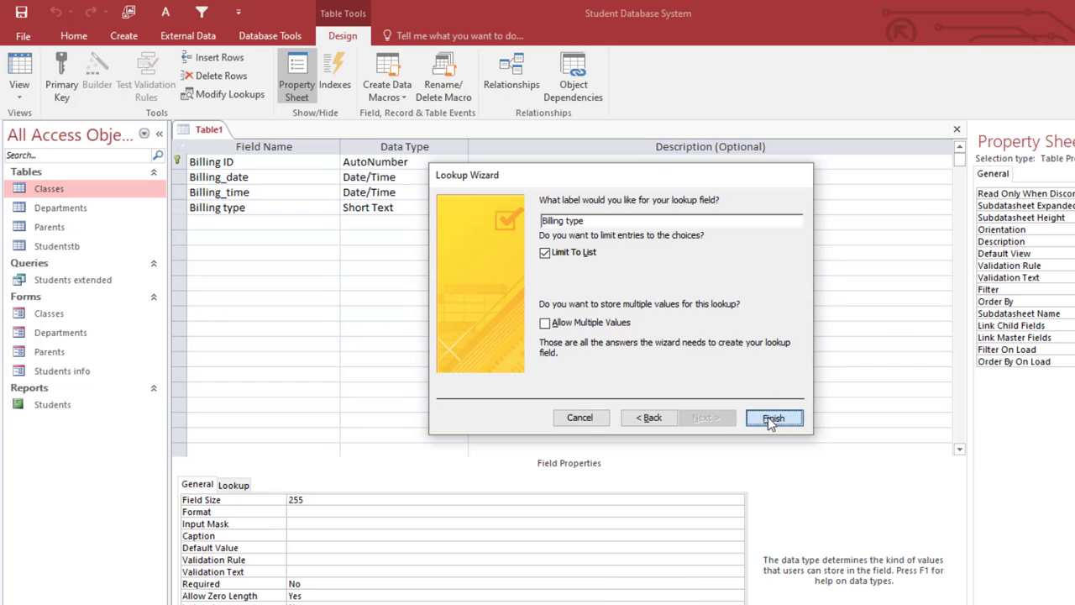
- Add a Class field below Billing type with the Number data type
left_click(263, 228)
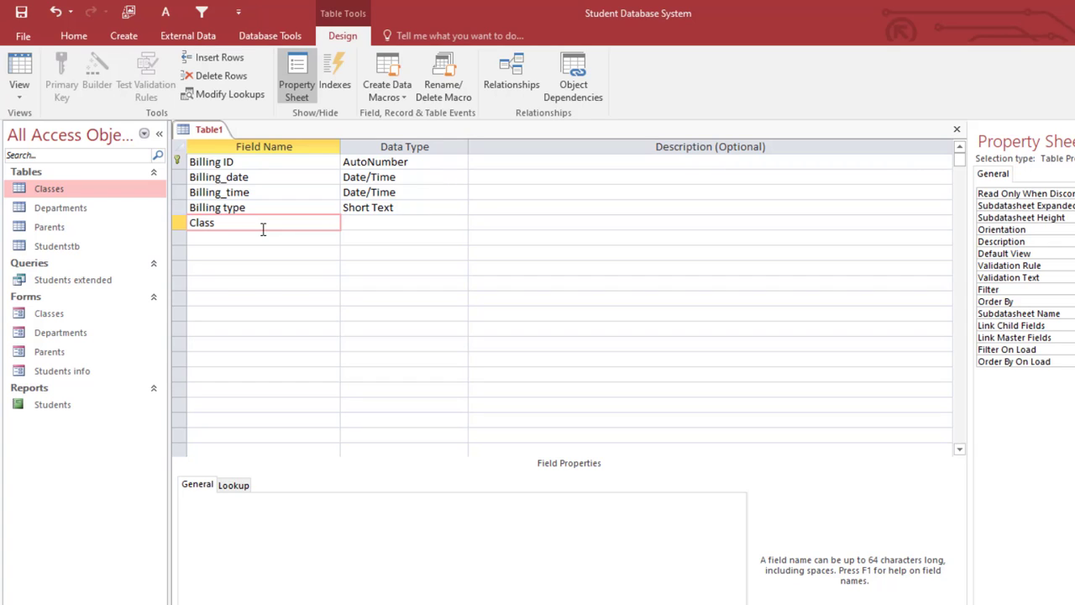
type("Class")
key("Tab")
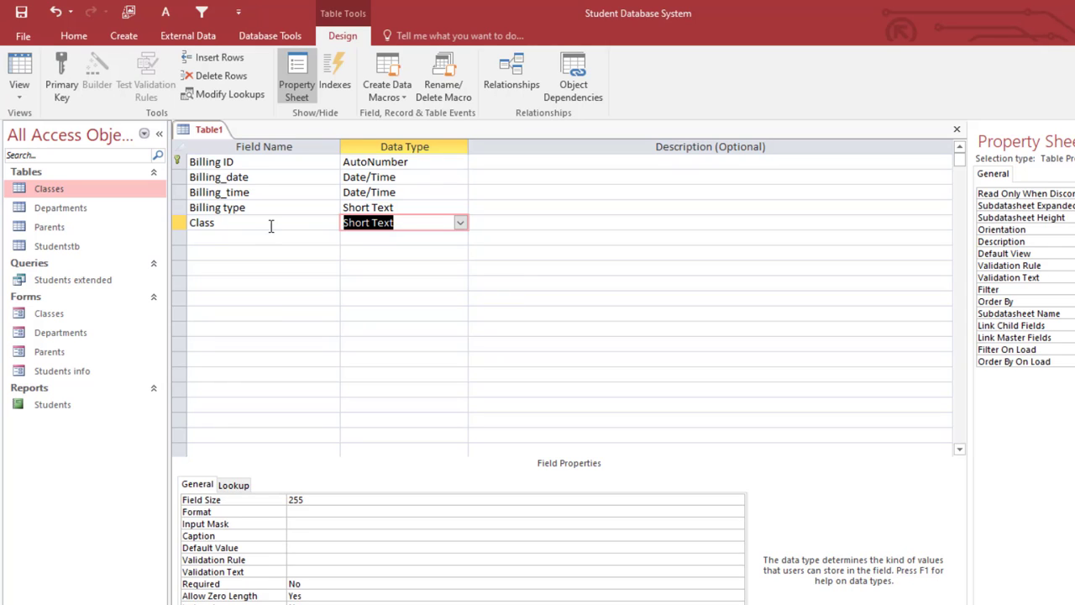
left_click(460, 222)
left_click(395, 267)
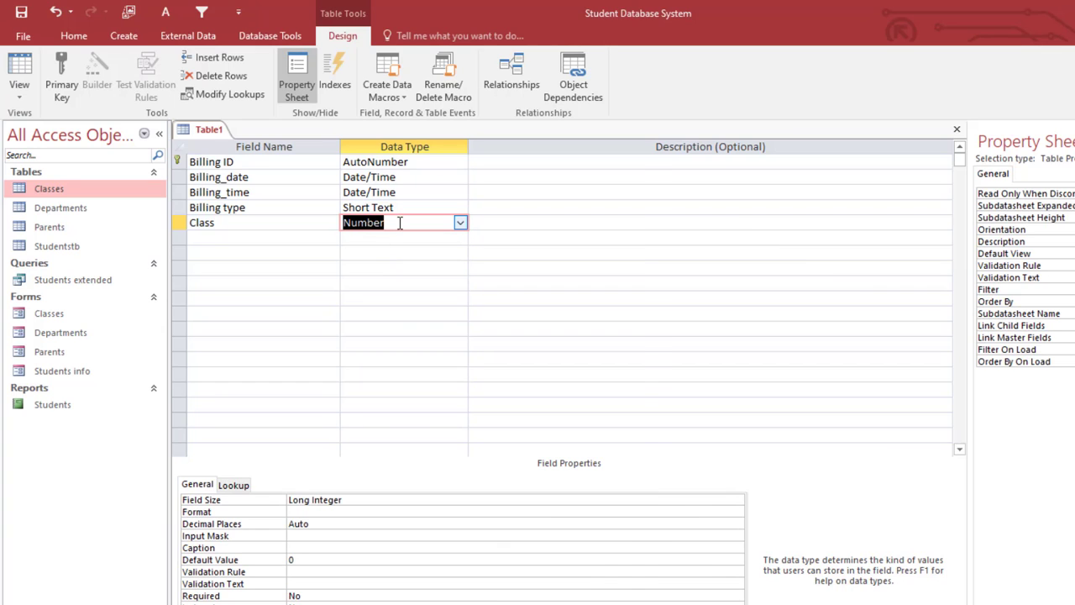
left_click(395, 222)
- Set the Class field's lookup display control to Combo Box
left_click(235, 485)
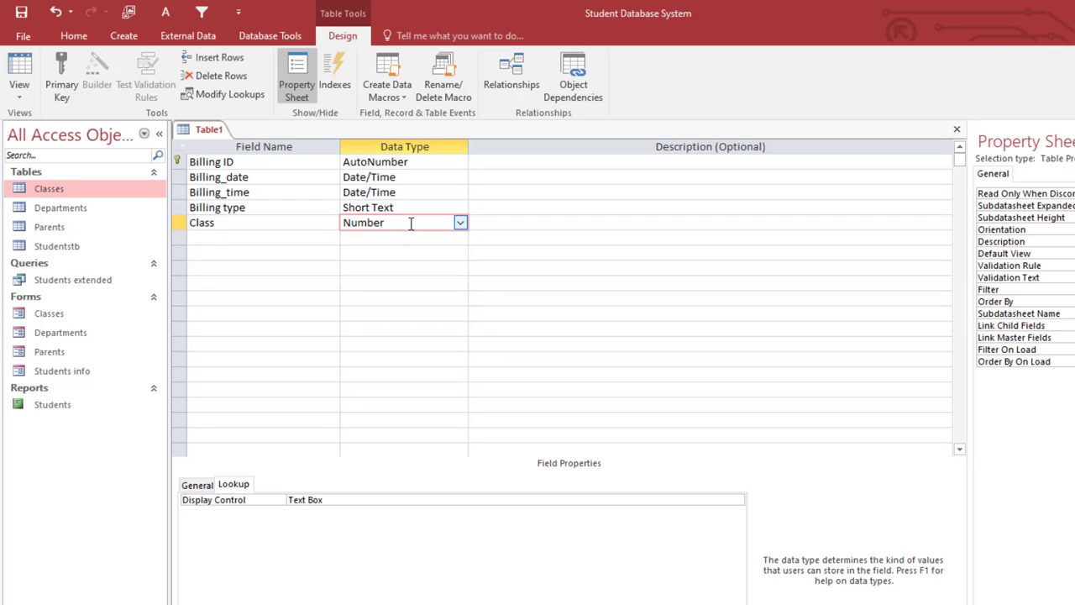
left_click(341, 499)
left_click(270, 498)
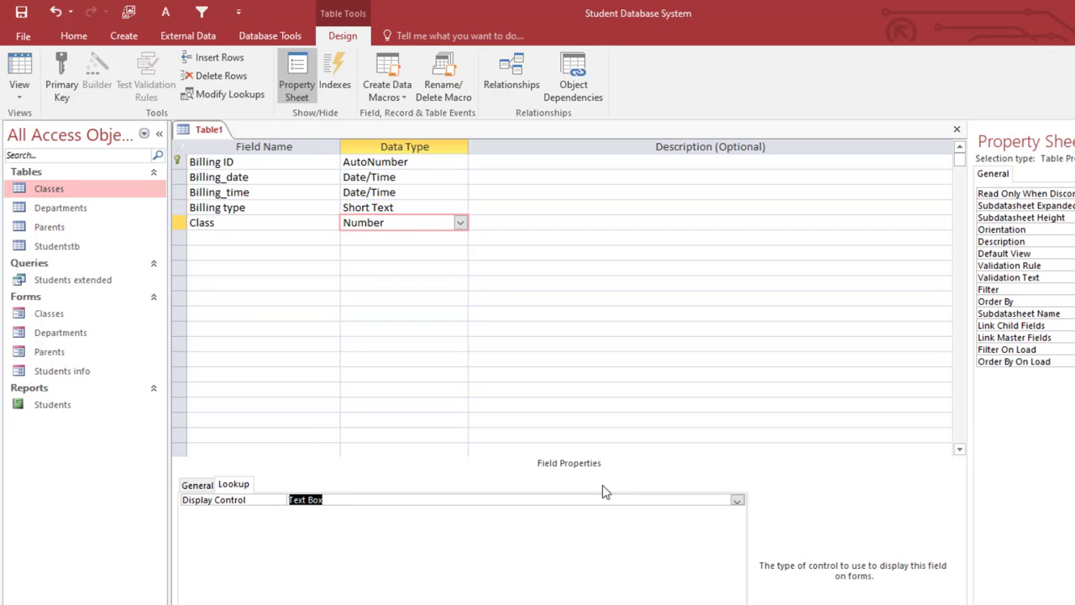
left_click(738, 501)
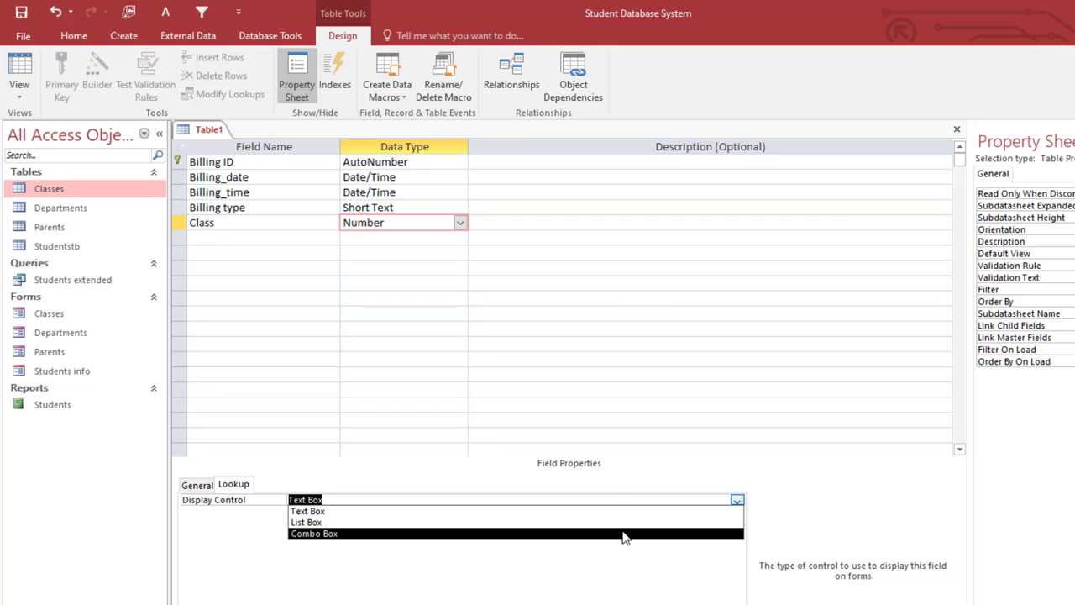
left_click(234, 485)
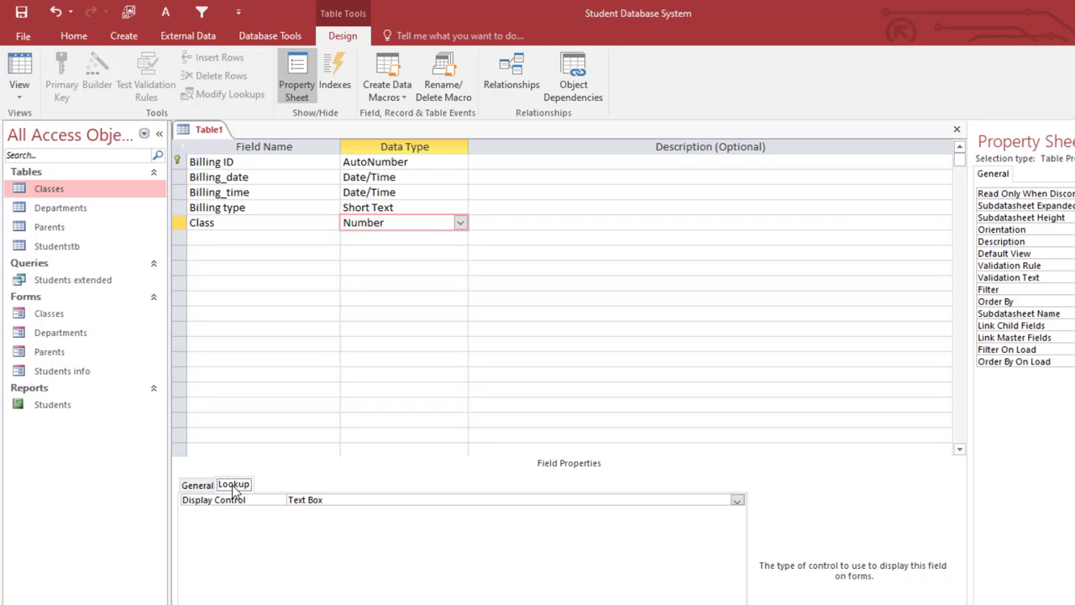
left_click(737, 501)
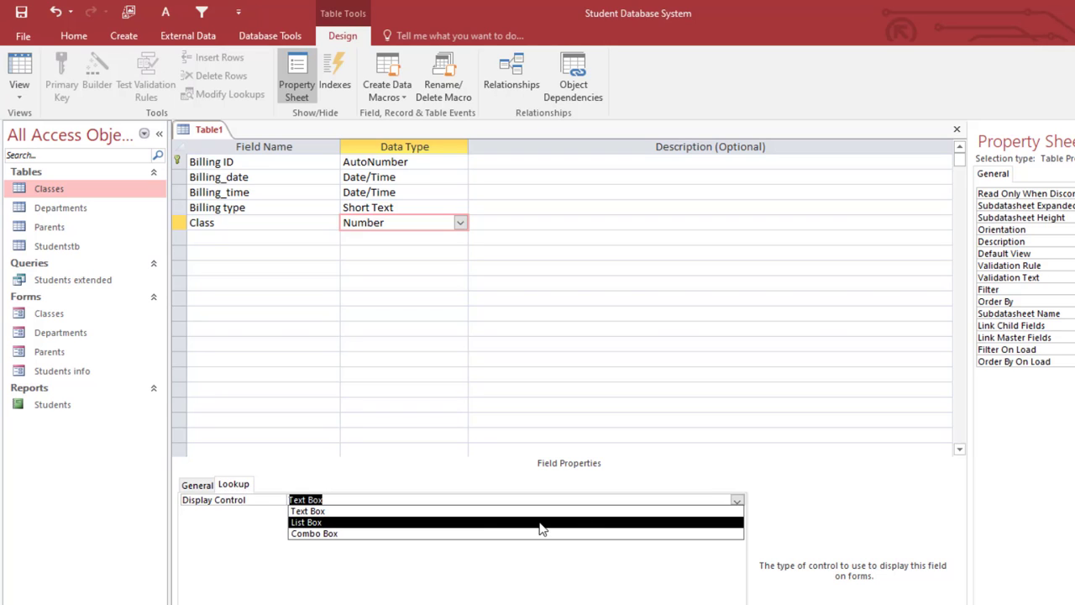
left_click(492, 534)
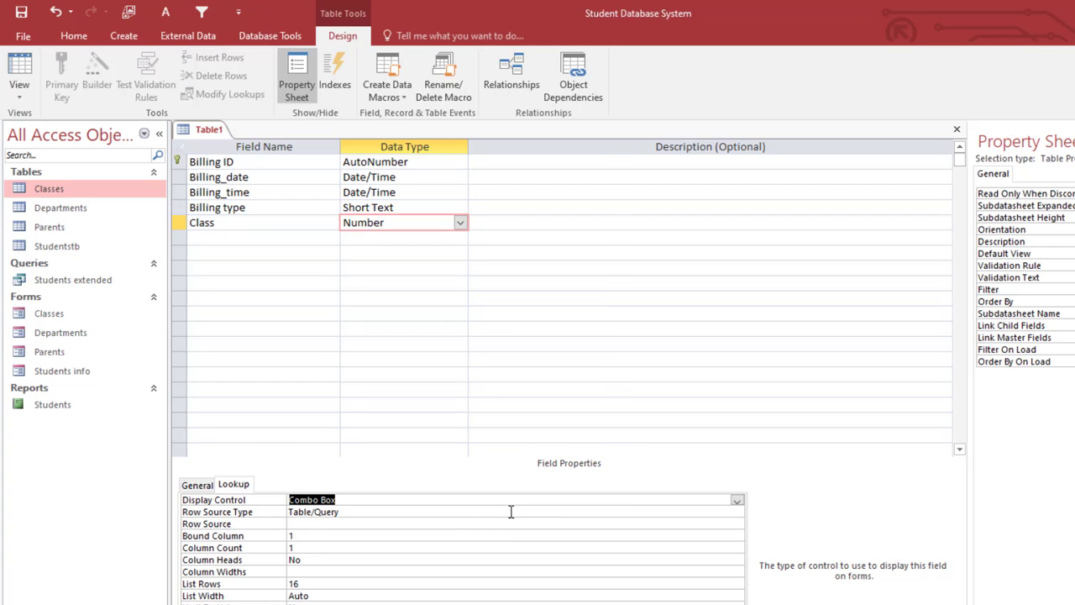
- Open the query builder for the Class field's row source and add the Classes table to it
left_click(330, 522)
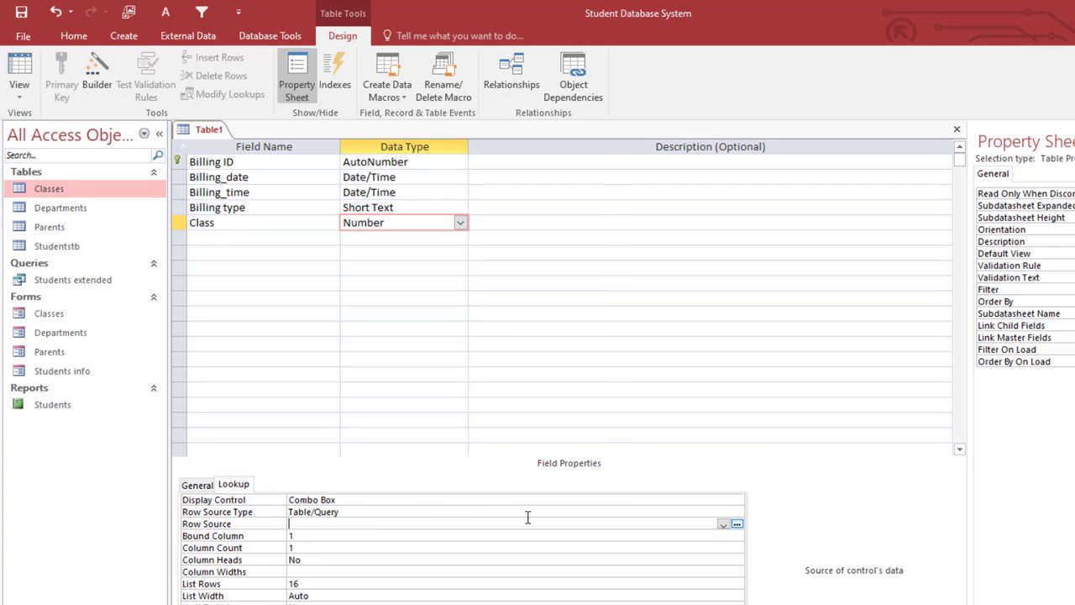
left_click(736, 525)
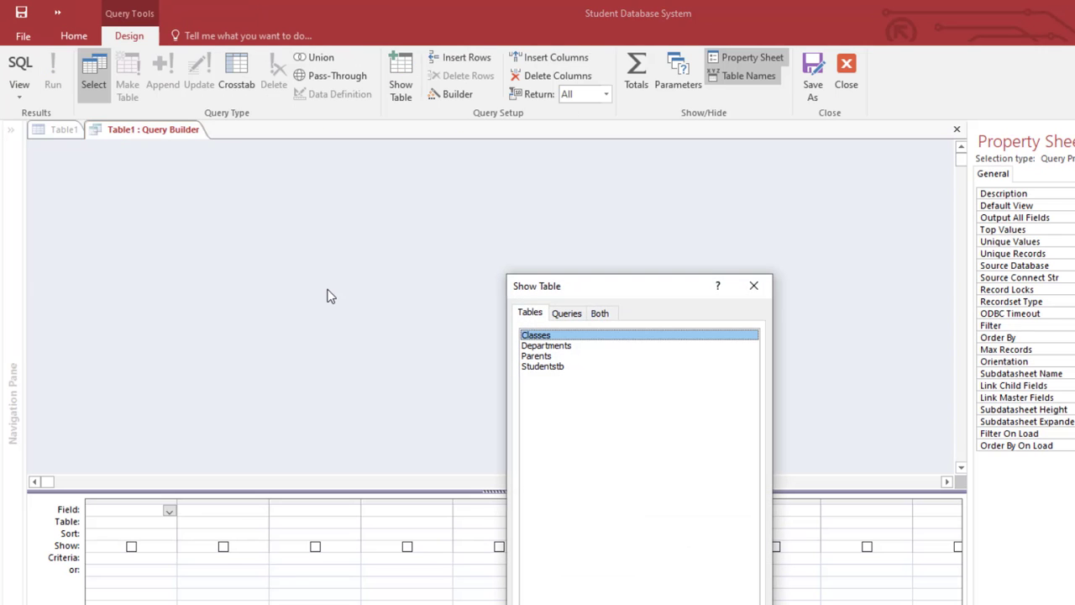
left_click_drag(594, 299, 532, 173)
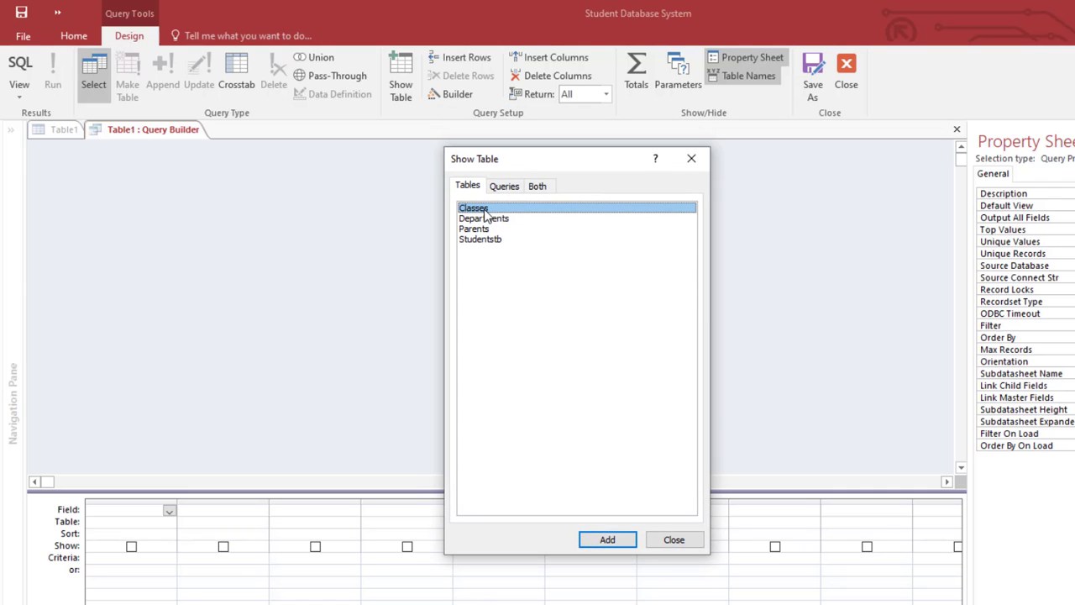
double_click(484, 211)
left_click(690, 159)
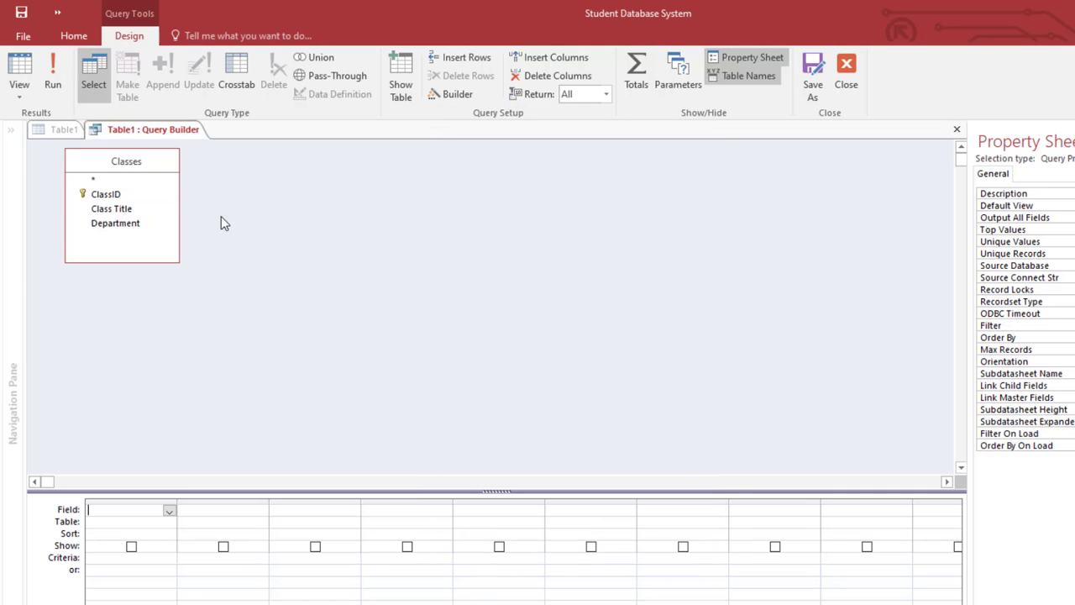
- Add Class Title and ClassID from the Classes table to the query and move ClassID ahead of Class Title
double_click(122, 209)
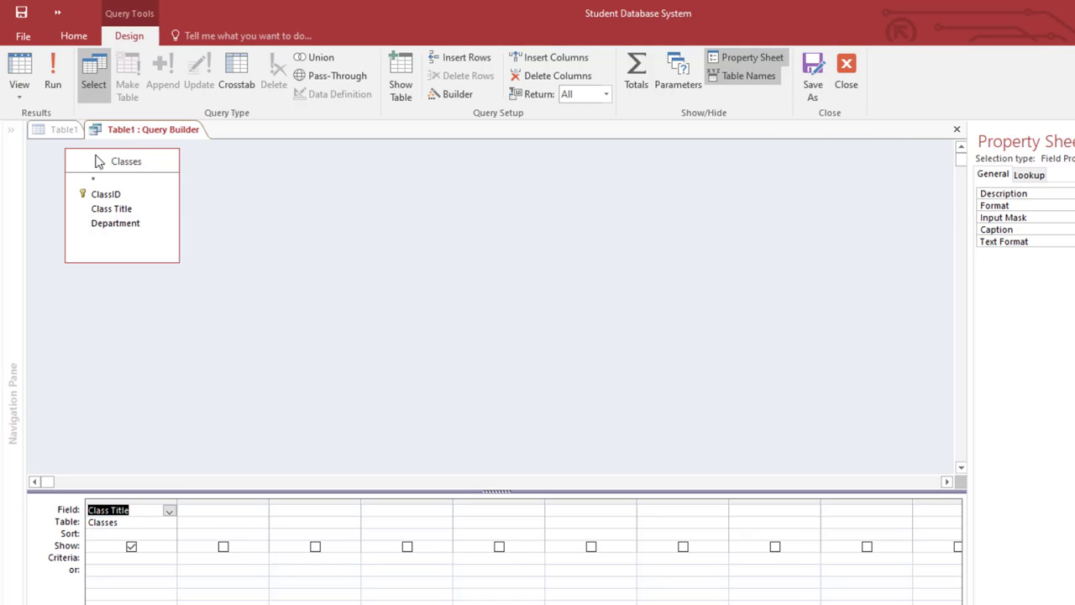
double_click(106, 194)
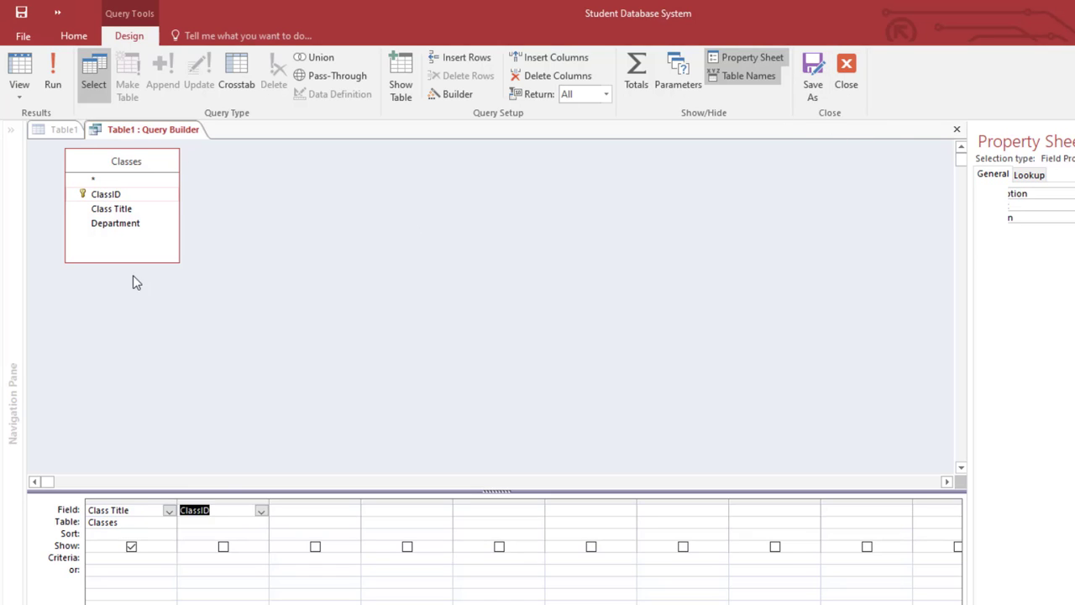
left_click(204, 499)
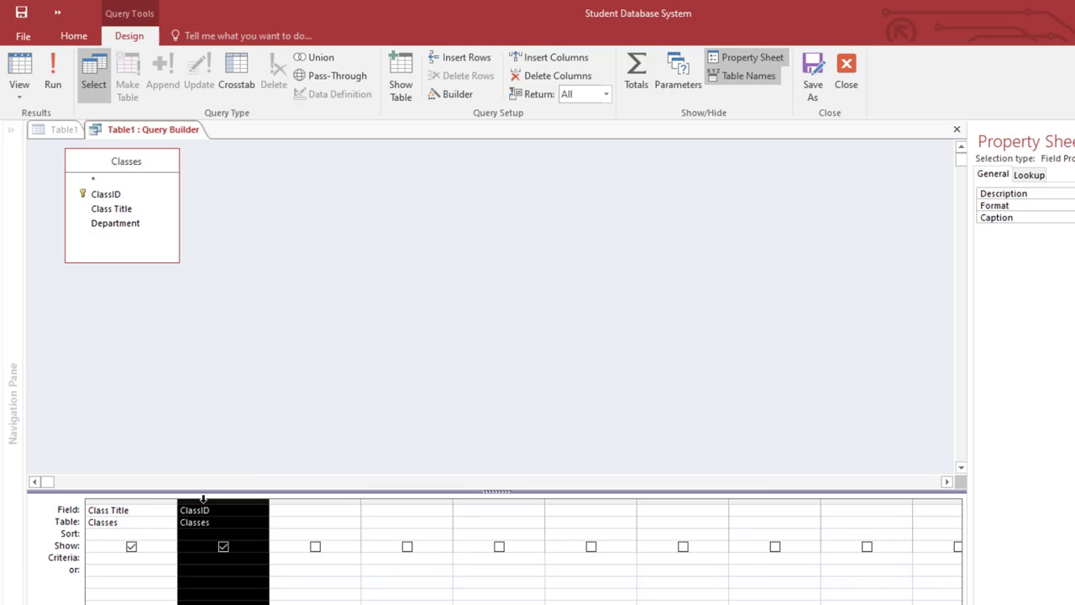
left_click_drag(124, 514, 126, 514)
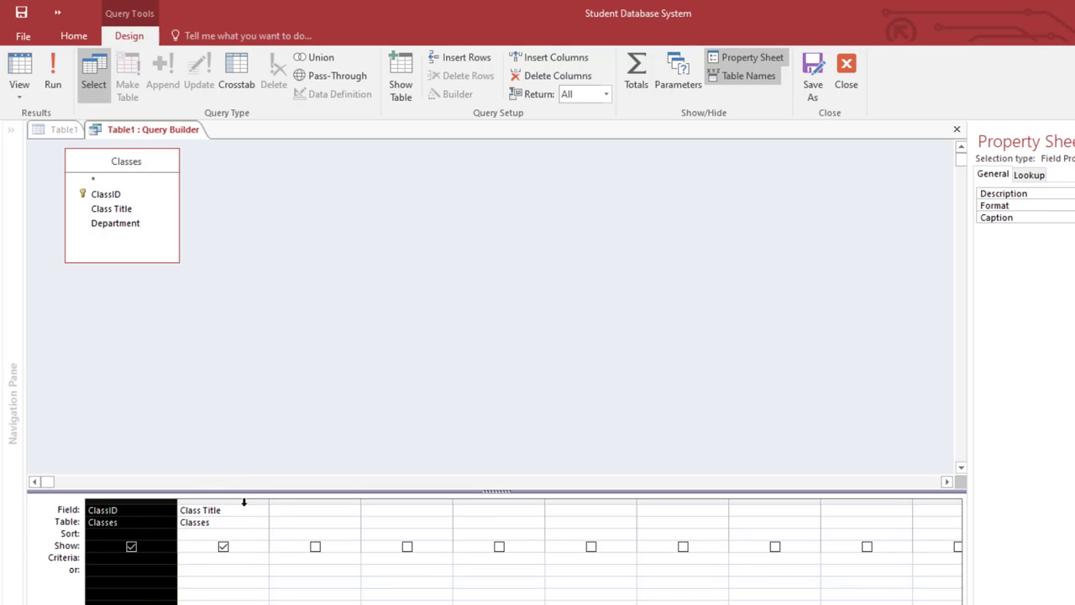
- Close the query builder to return to the table design and set the Class lookup's column count to 2
left_click(214, 509)
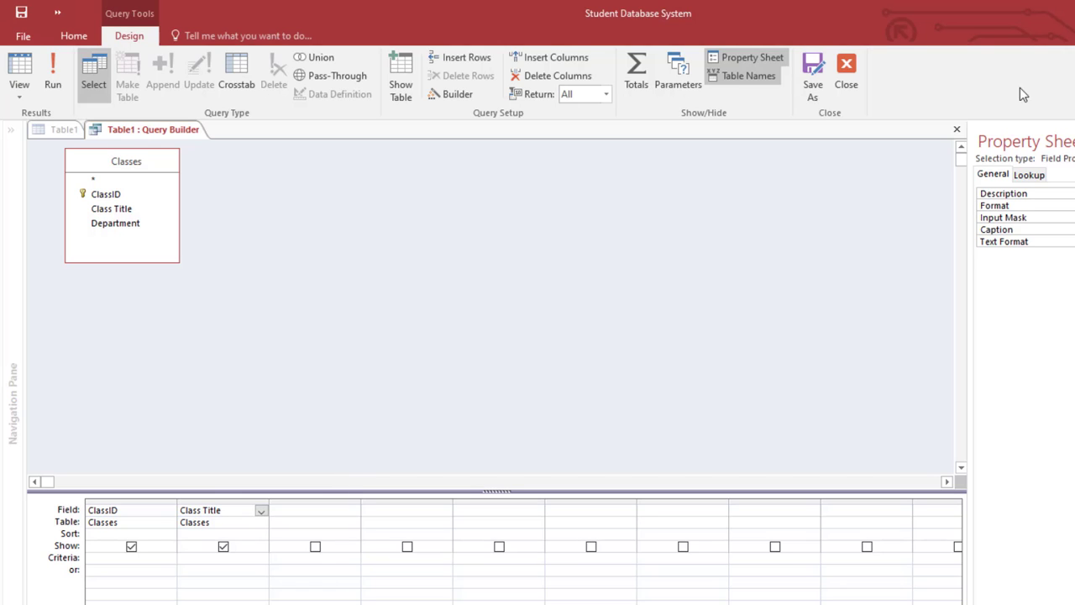
left_click(847, 92)
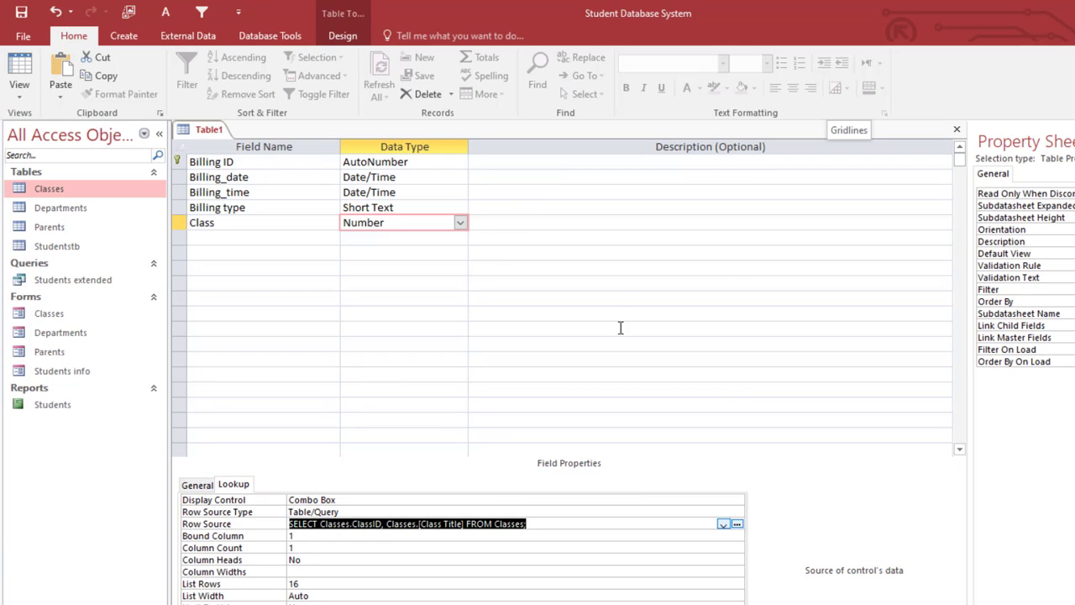
double_click(309, 546)
type("2")
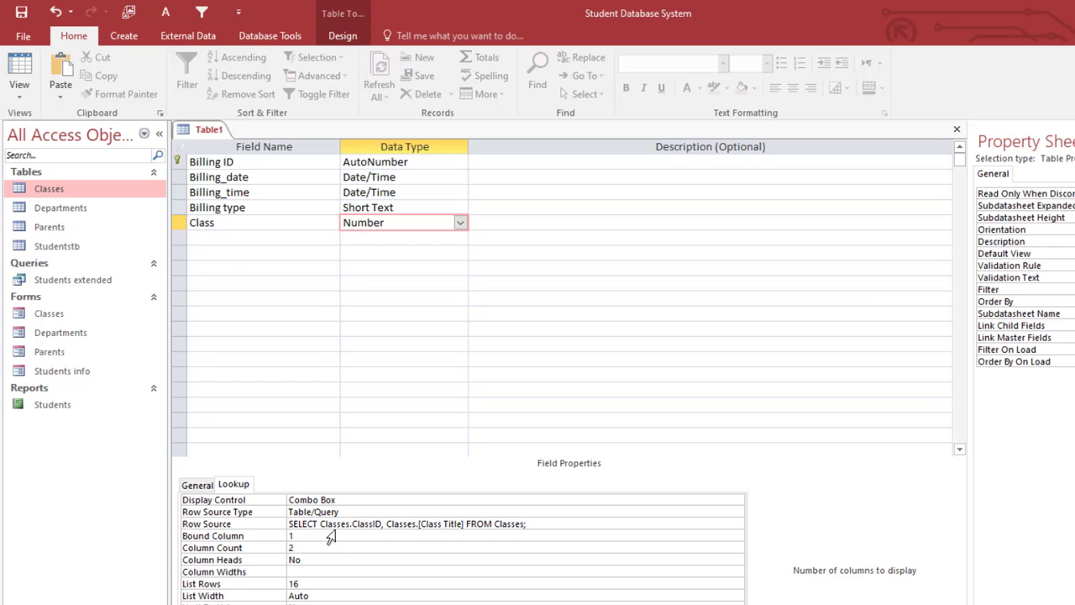
- Set the Class field's lookup column widths to 0";1" so the ClassID column is hidden
left_click(417, 523)
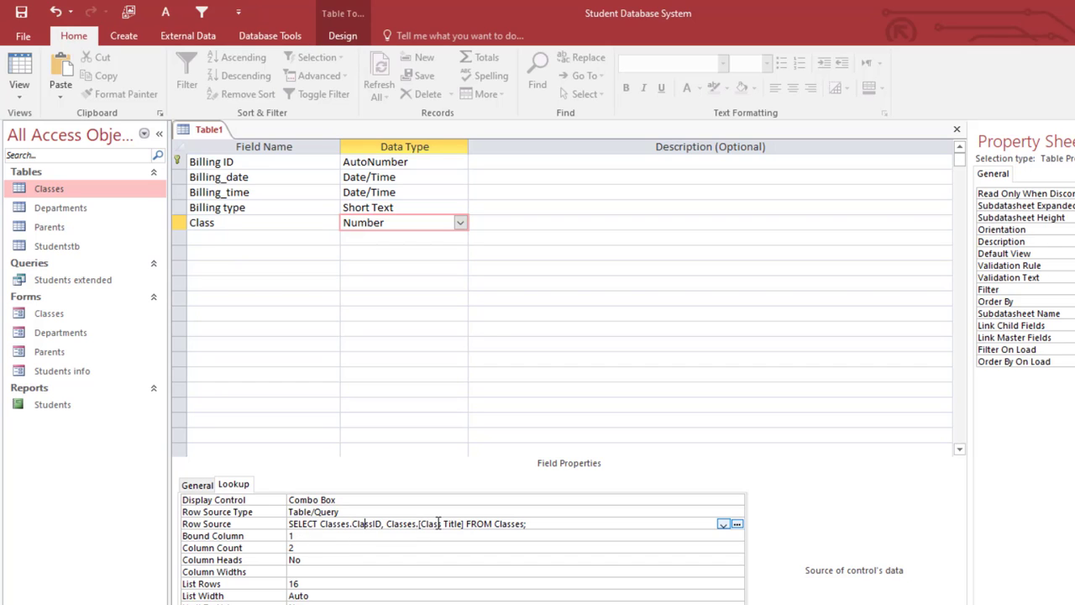
left_click(318, 560)
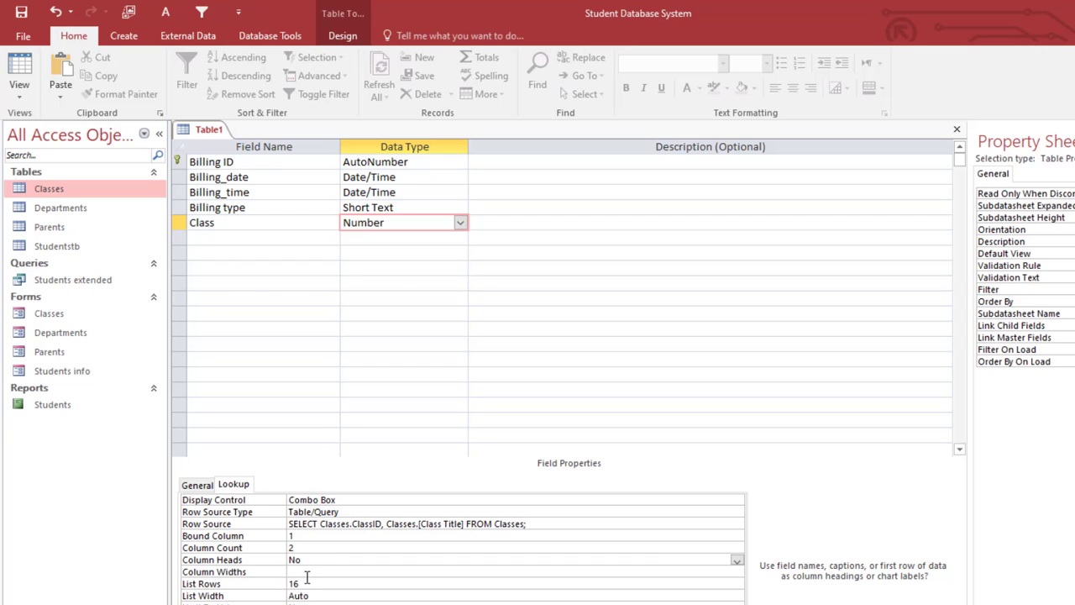
left_click(309, 571)
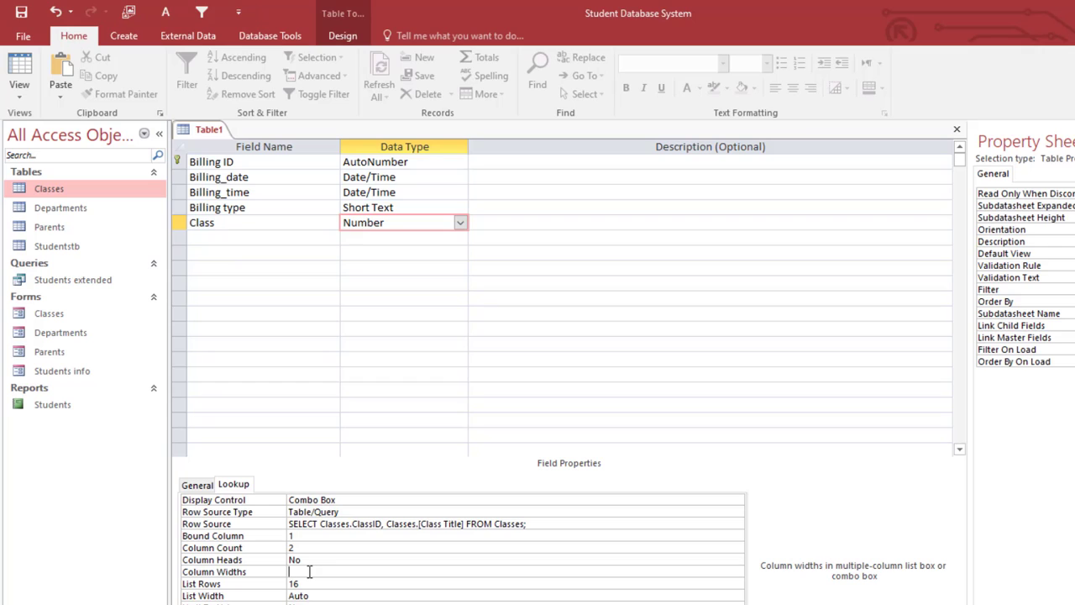
key("Return")
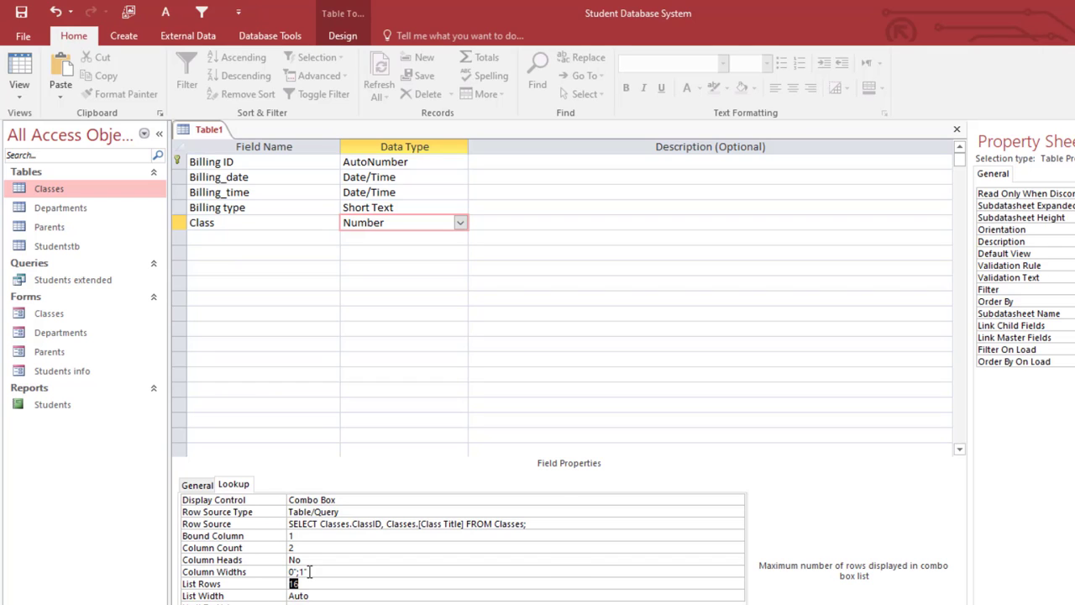
left_click(363, 524)
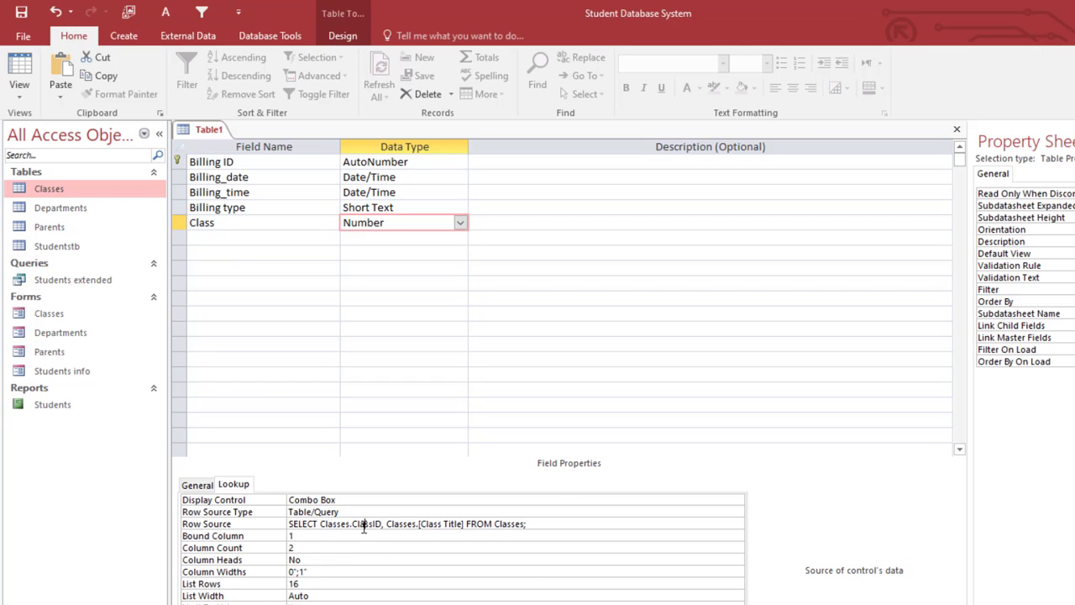
double_click(321, 571)
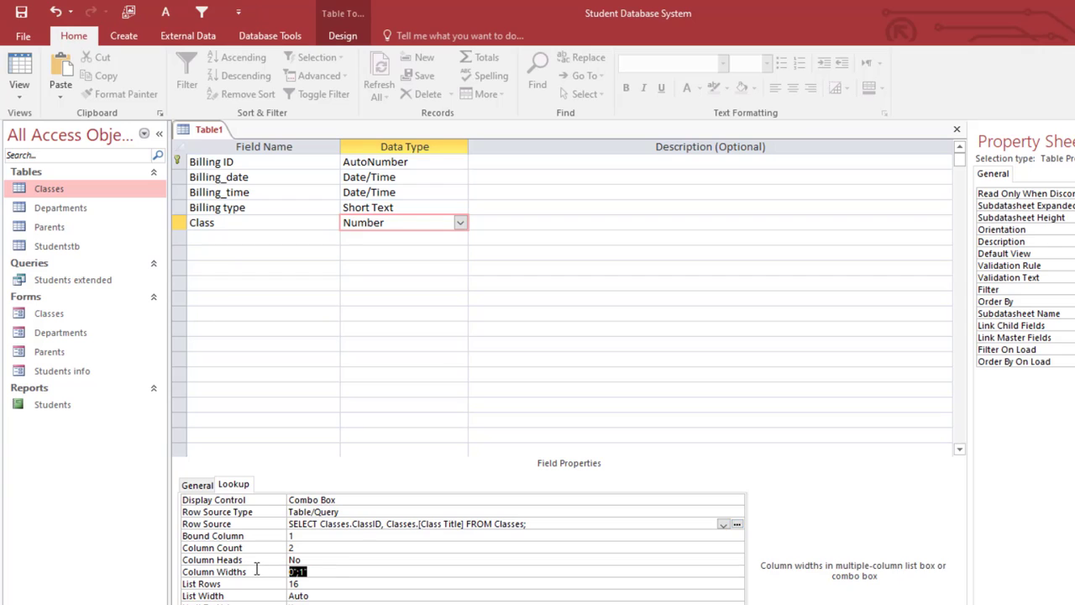
left_click(327, 570)
left_click(274, 570)
type("0\"")
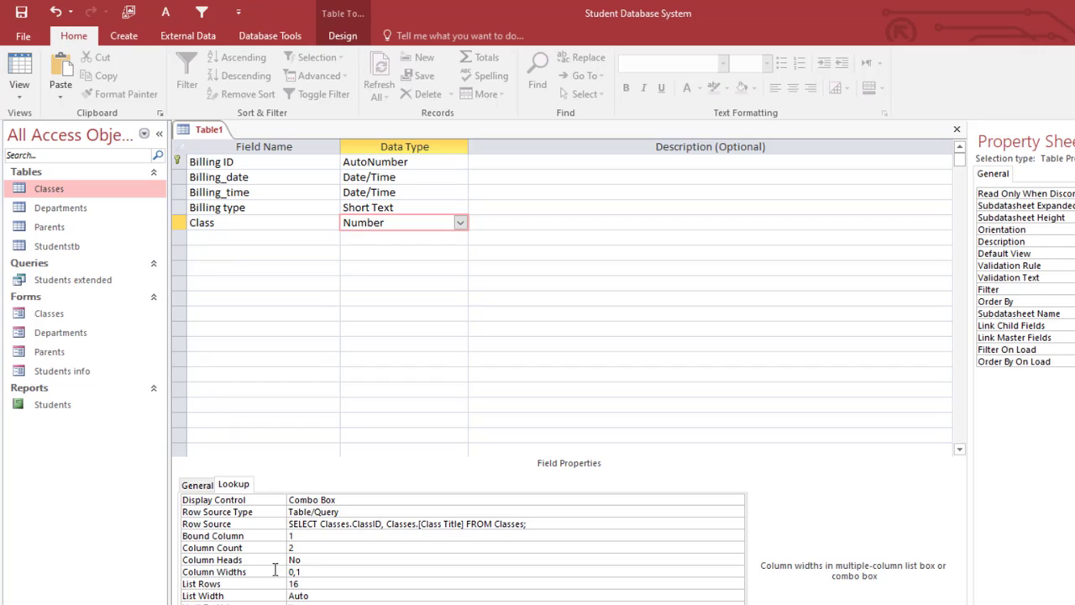
type(";1")
key("Return")
left_click(320, 571)
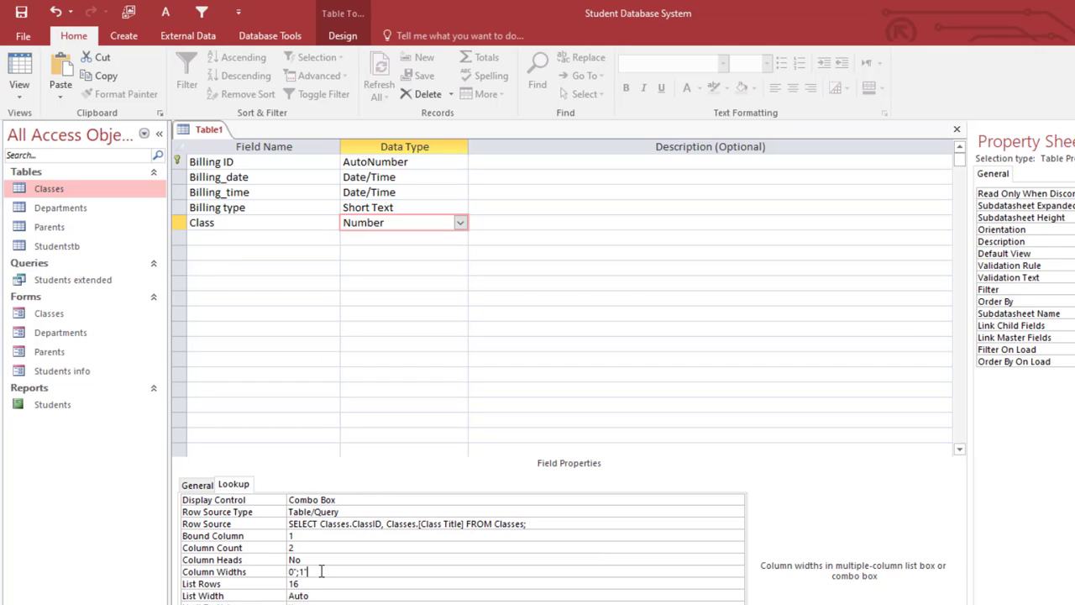
double_click(320, 571)
left_click(342, 570)
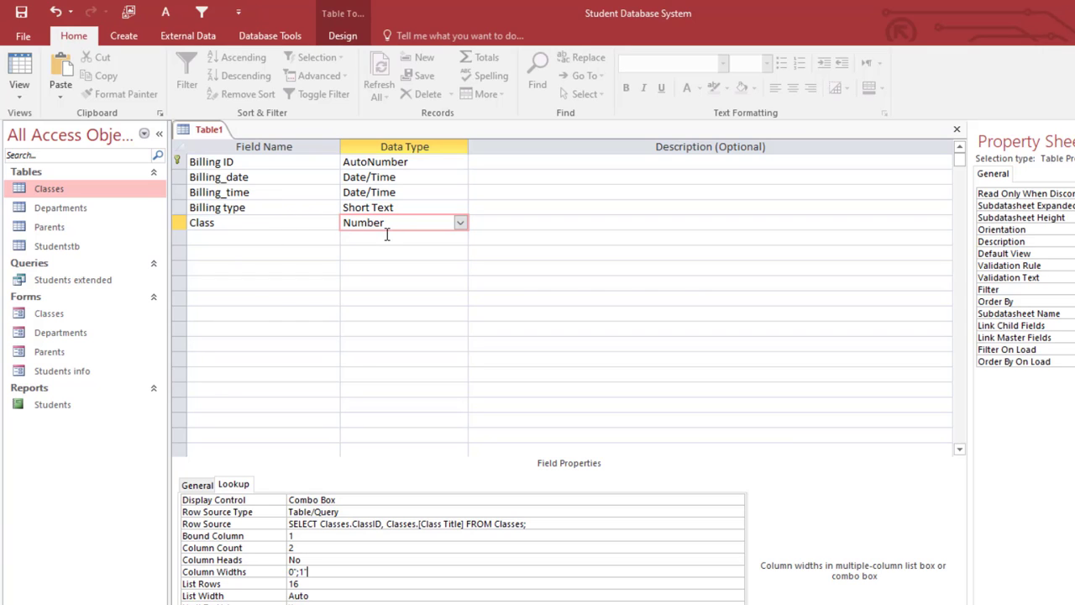
- Save the new table as Billing_table
right_click(210, 131)
left_click(250, 144)
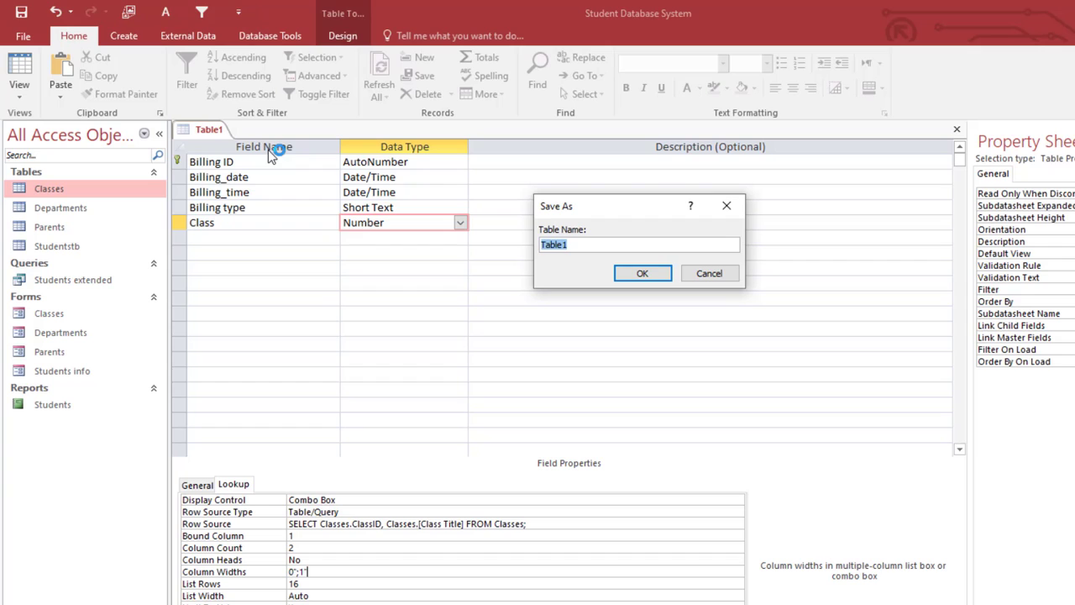
type("B")
left_click_drag(565, 245, 489, 244)
type("illing_table")
key("Return")
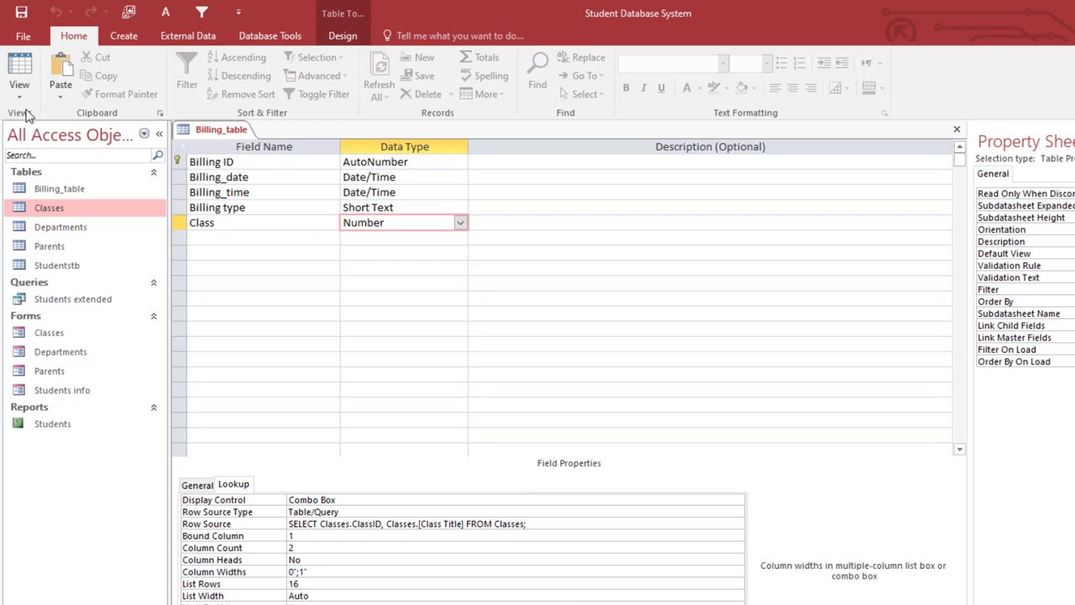
- Check the table's datasheet, return to its design and add an Amount field with the Number data type below Class
left_click(19, 67)
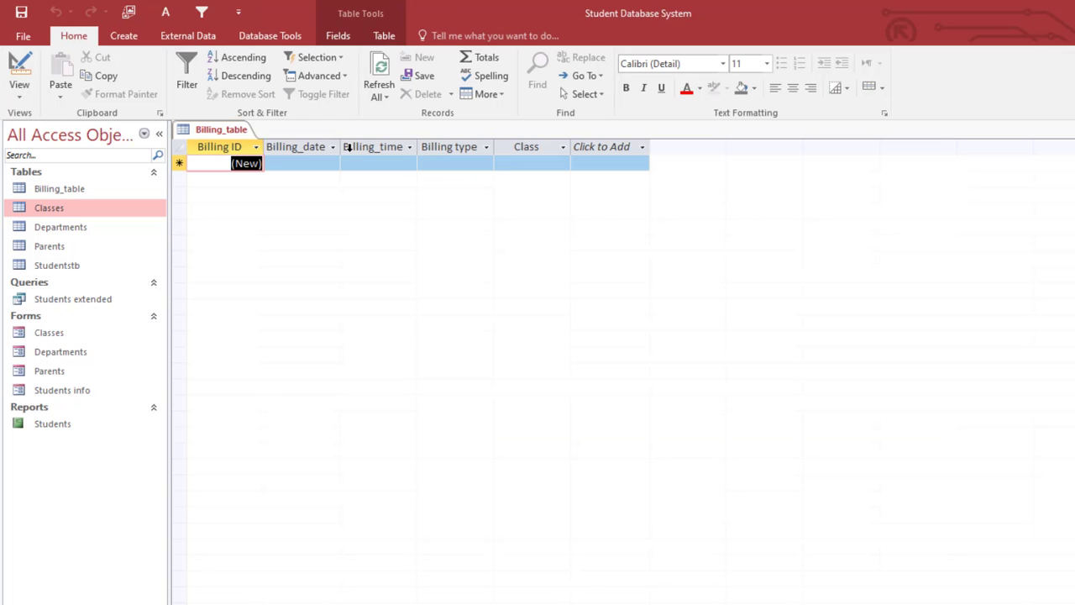
left_click(313, 167)
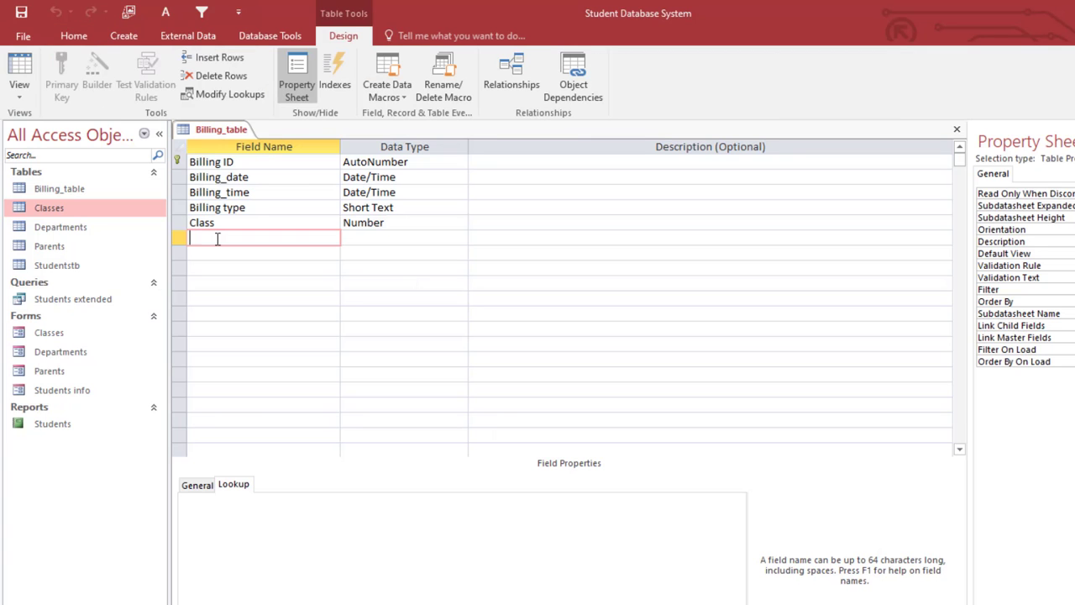
type("Amount")
key("Tab")
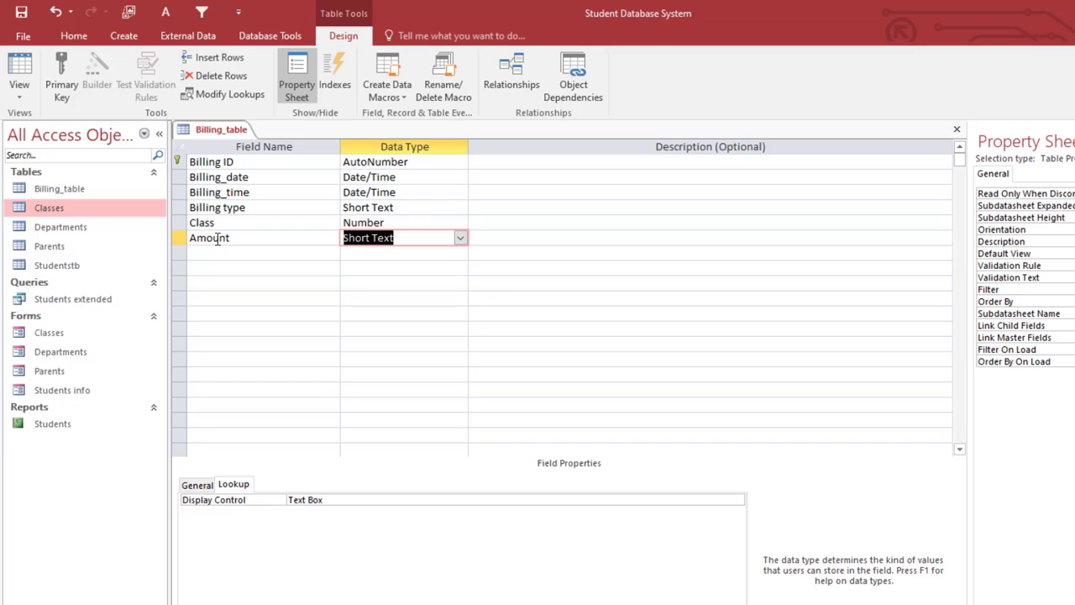
type("nu")
key("Tab")
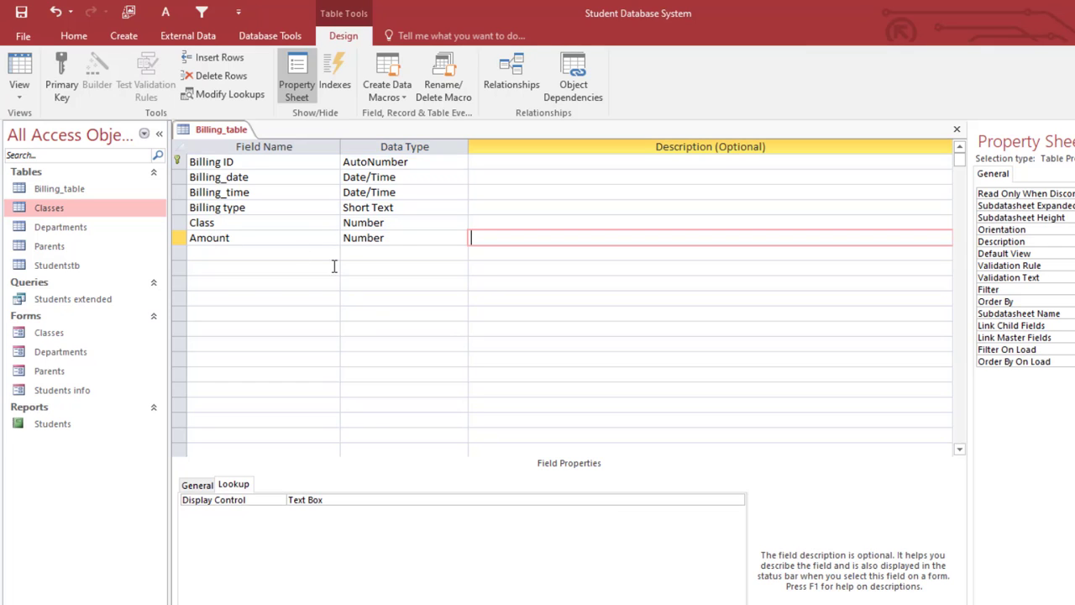
left_click(406, 238)
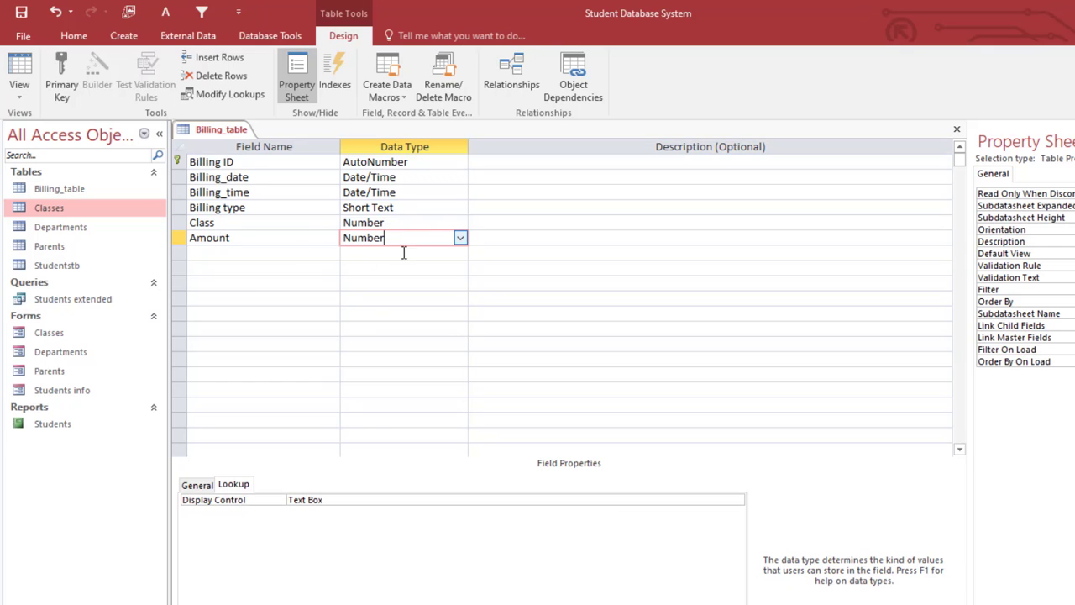
- Set the Amount field's size to Double and its format to Standard
left_click(200, 487)
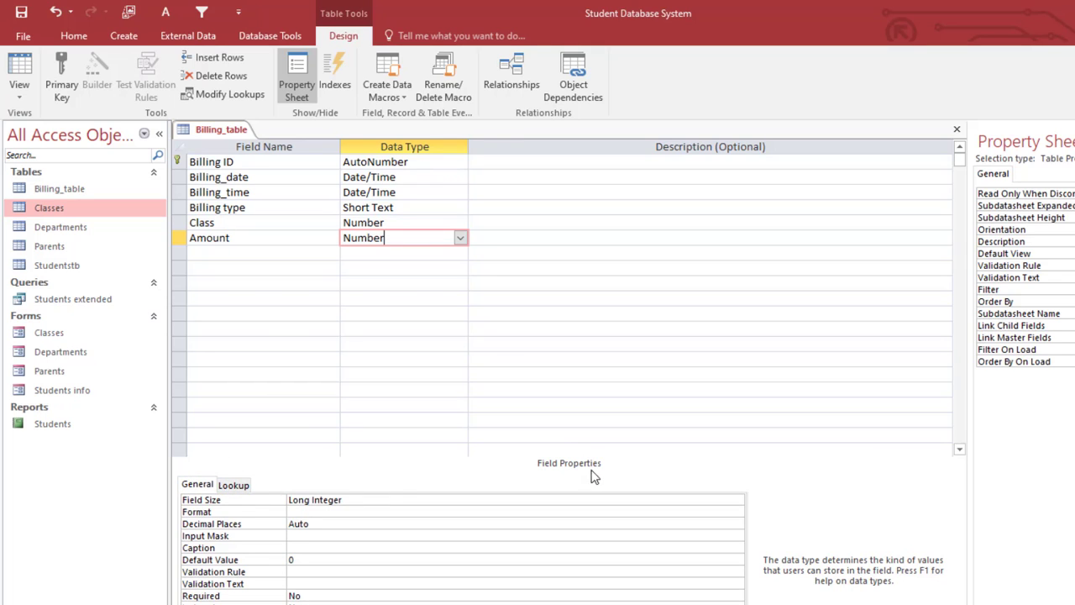
left_click(456, 501)
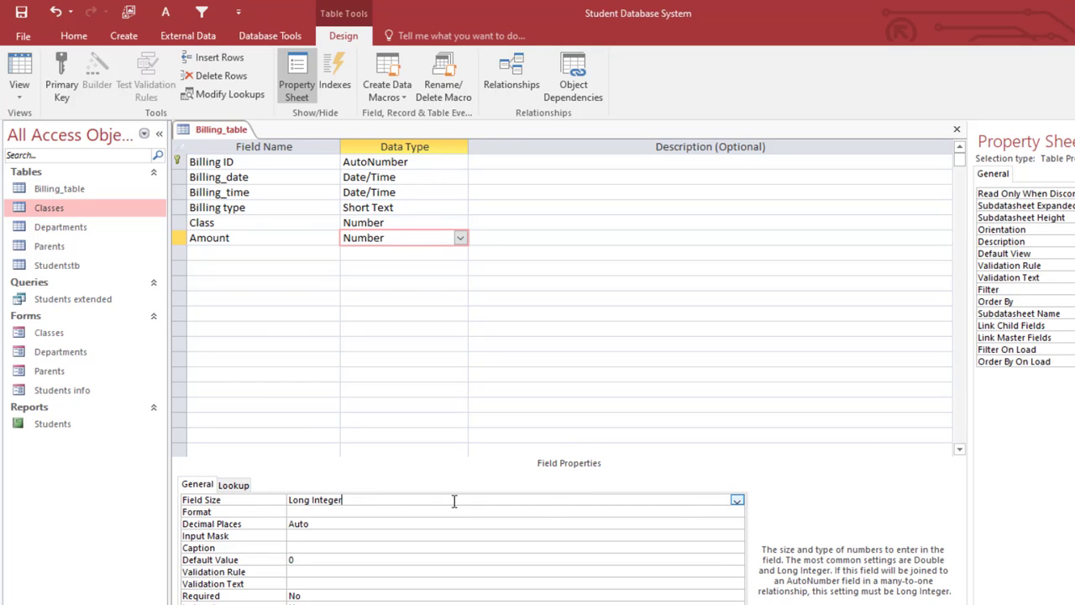
left_click(736, 501)
left_click(537, 558)
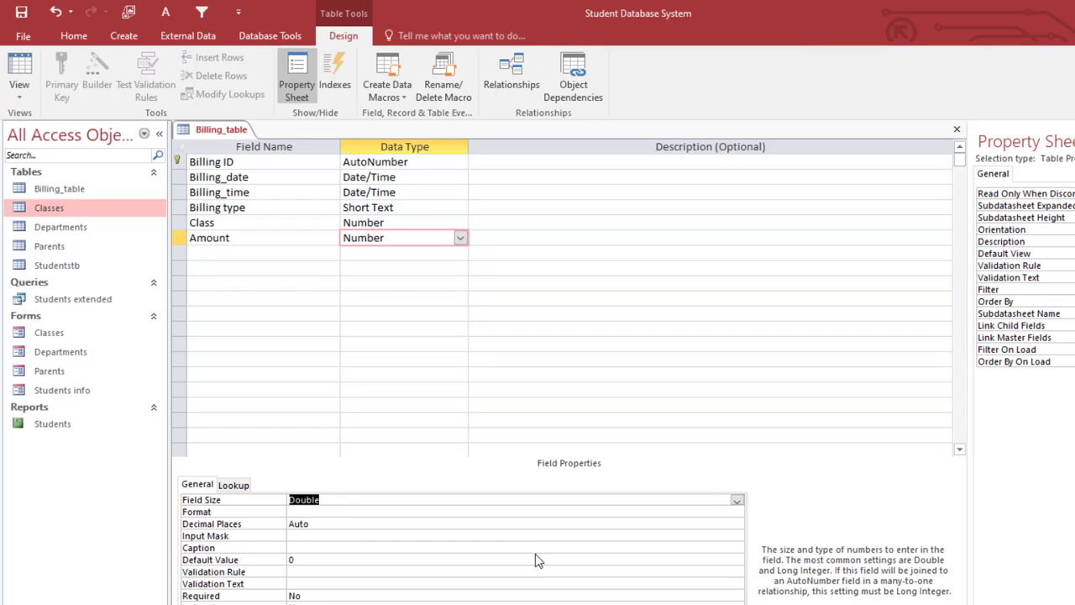
left_click(317, 511)
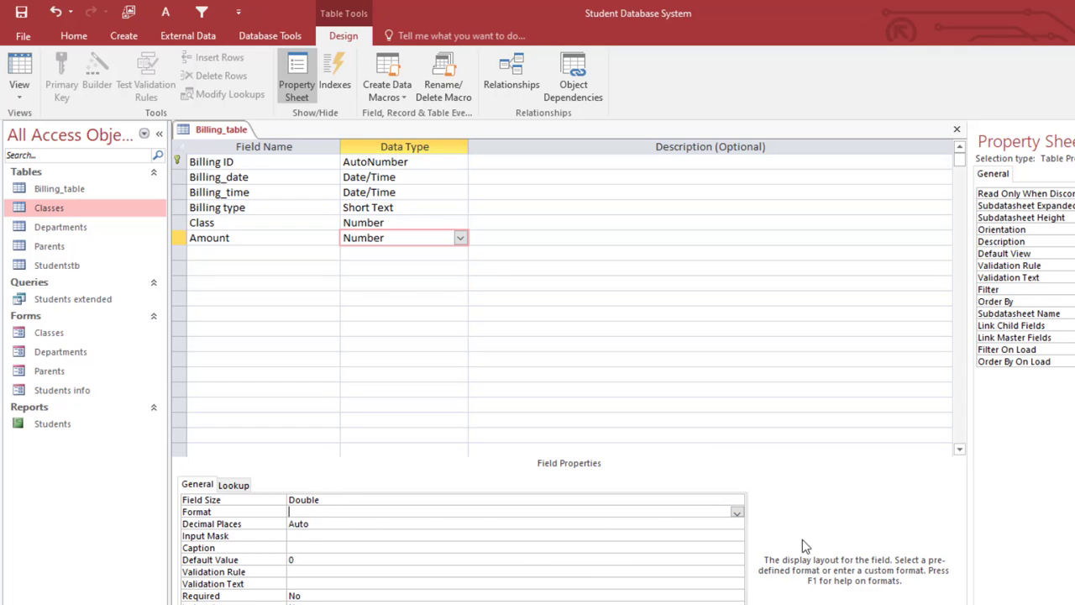
left_click(737, 513)
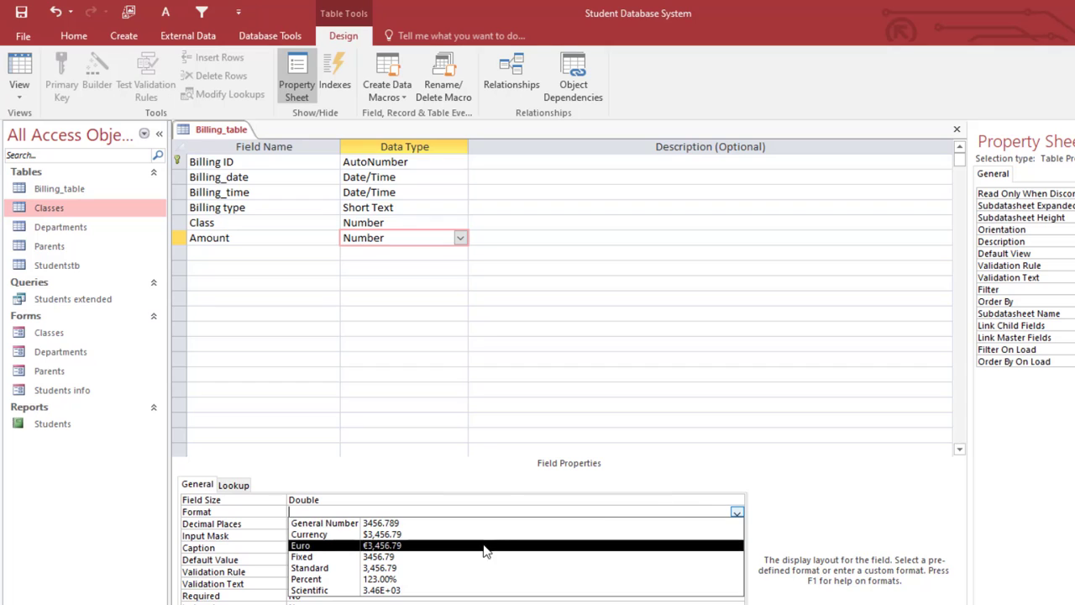
left_click(447, 567)
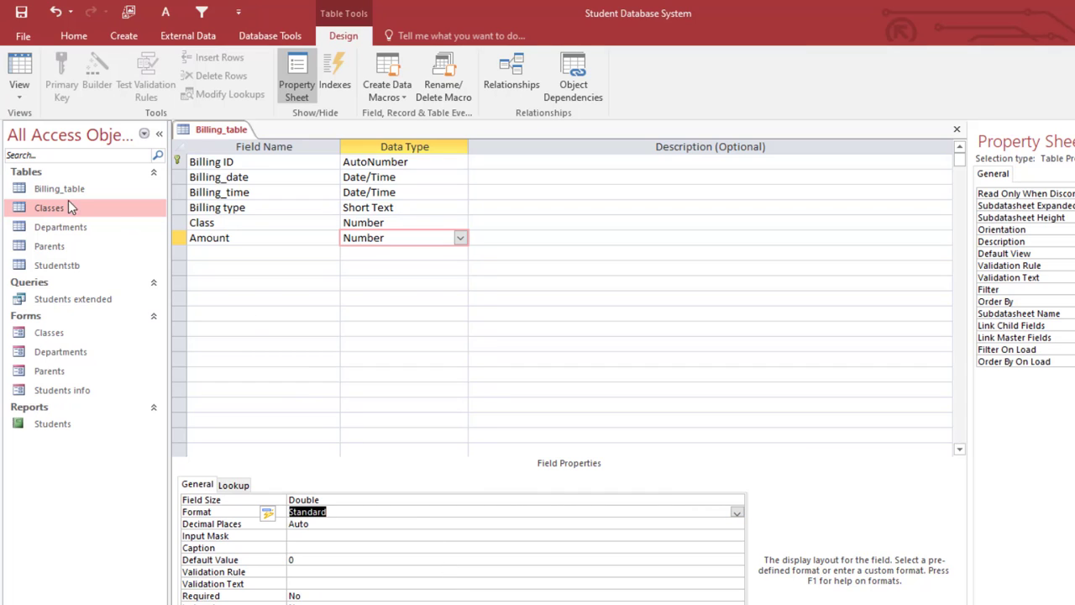
- Save the changes to Billing_table and switch it to Datasheet View
left_click(222, 134)
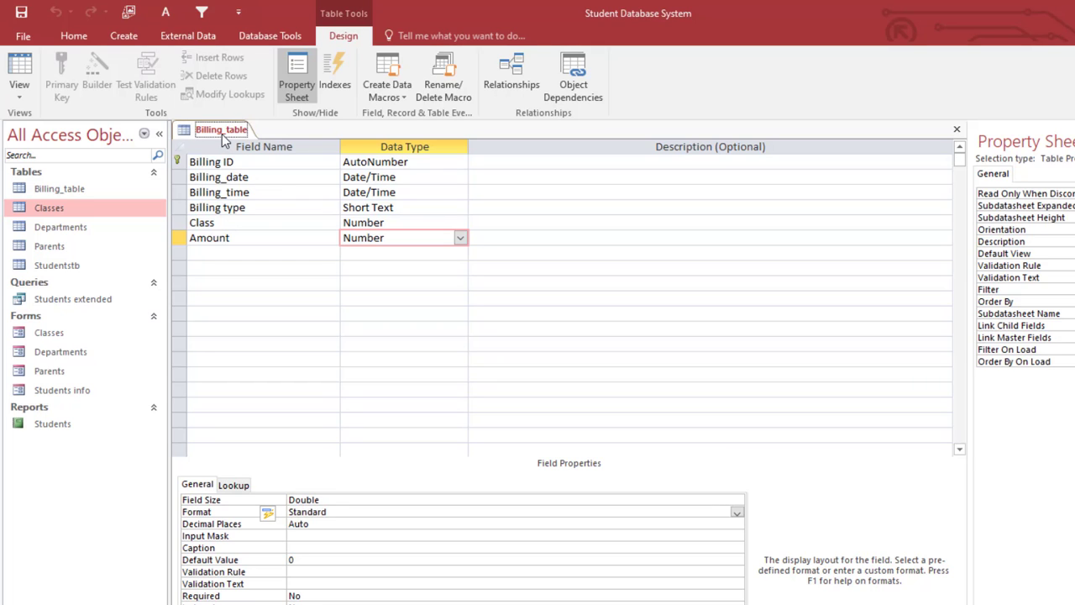
right_click(224, 139)
left_click(265, 219)
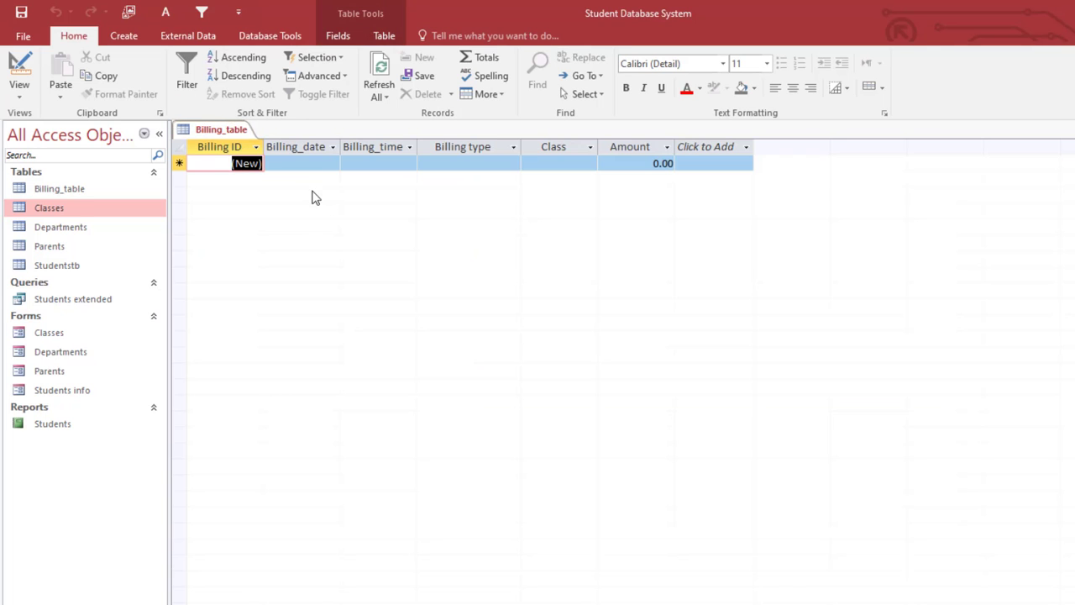
- Start the first billing record with today's date, 10/8/2022, and the billing type Tuition/School fees
left_click(307, 162)
left_click(349, 164)
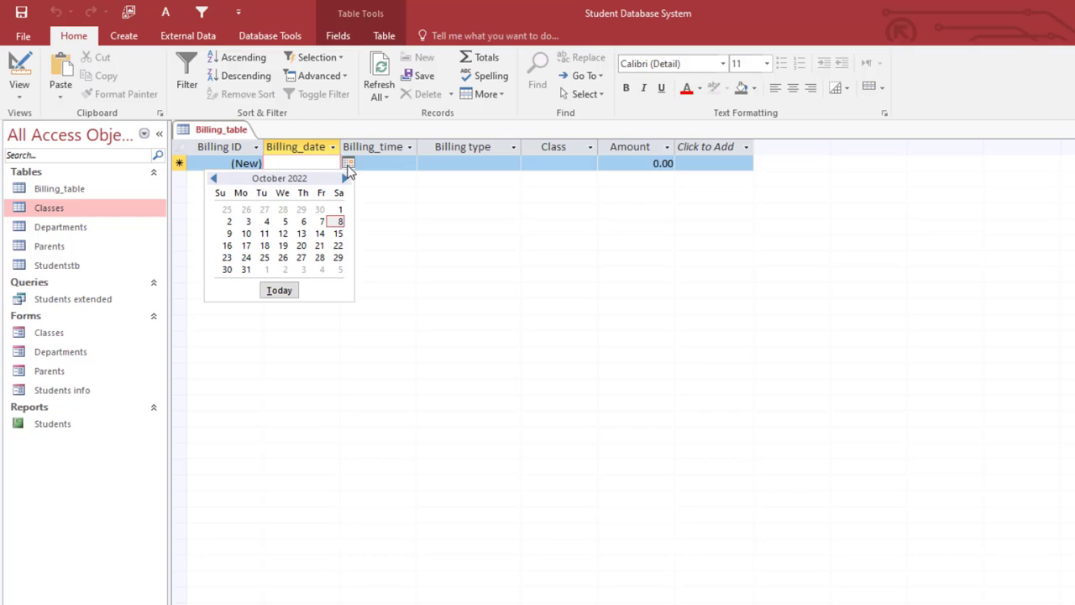
left_click(282, 291)
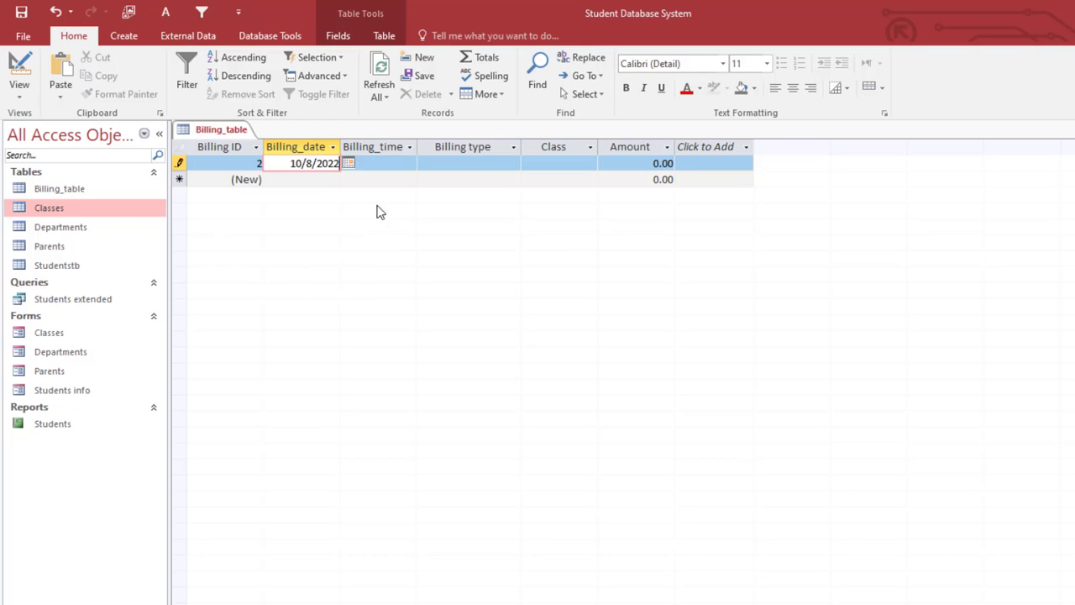
left_click(475, 163)
left_click(514, 163)
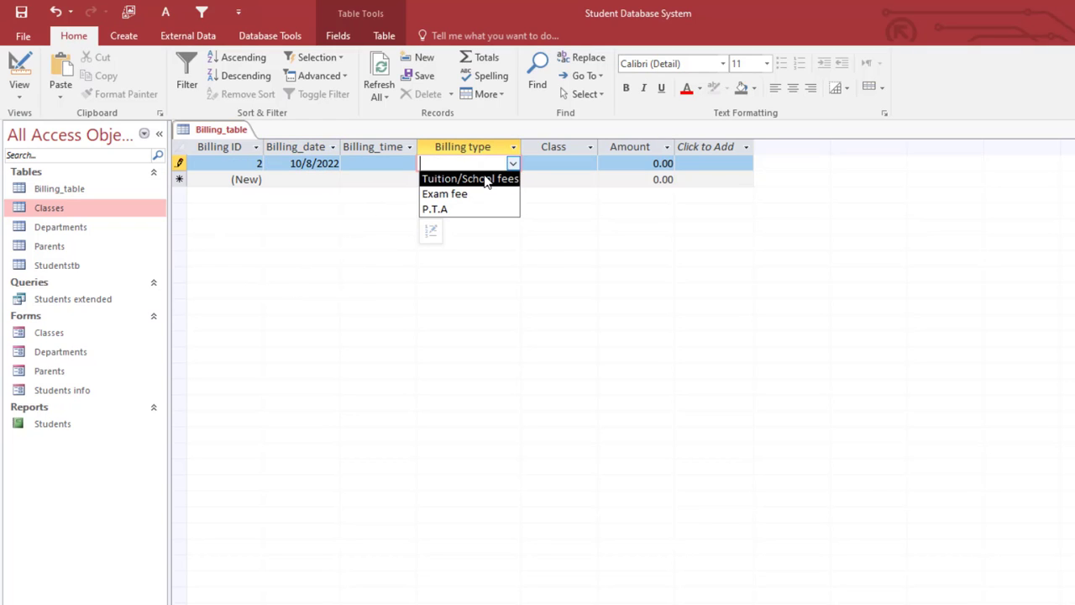
left_click(486, 179)
- Choose CLASS 1 as the first record's class and enter 2,000 as its amount
left_click(579, 165)
left_click(590, 163)
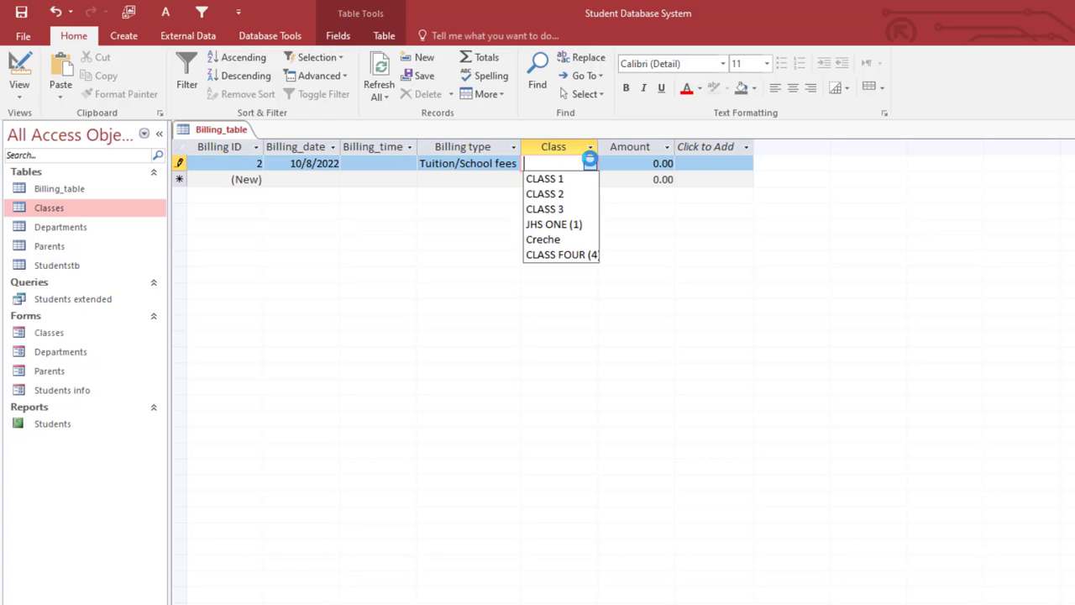
left_click(546, 178)
left_click(645, 153)
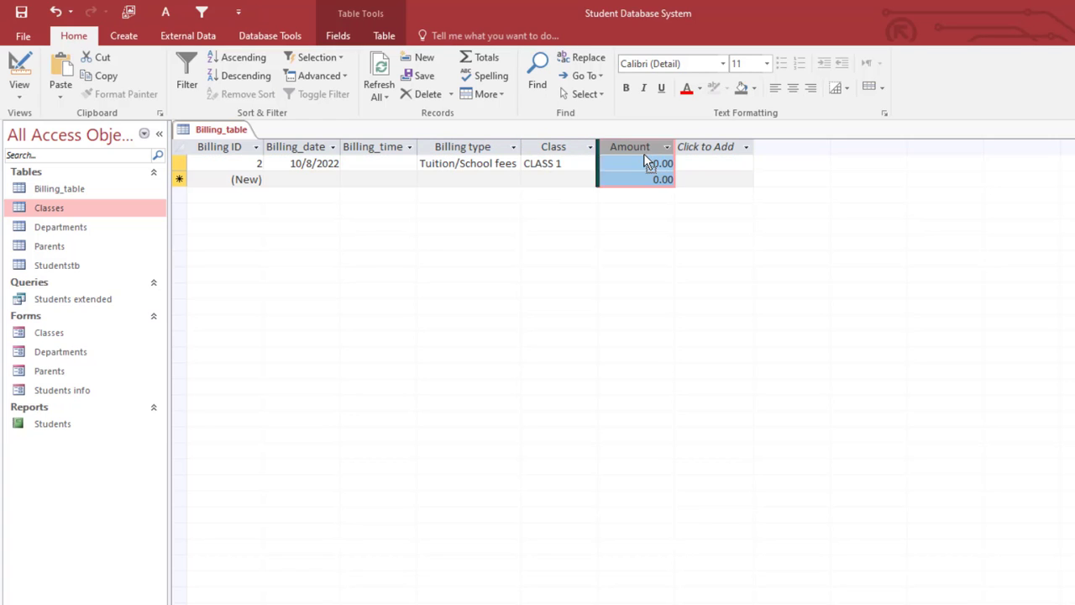
left_click_drag(653, 163, 704, 163)
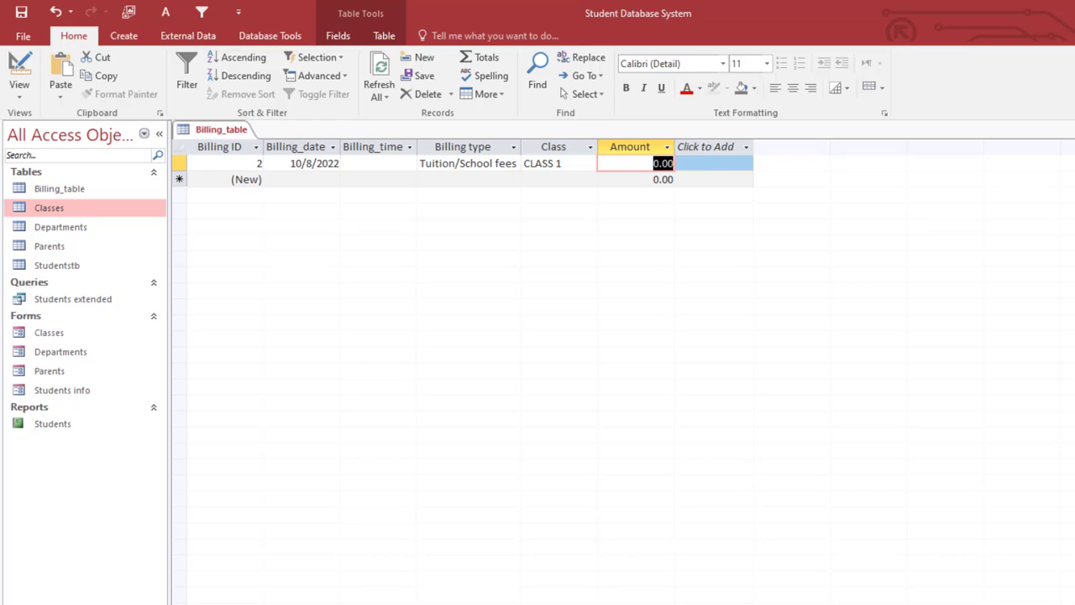
type("2,00")
type("0")
key("Return")
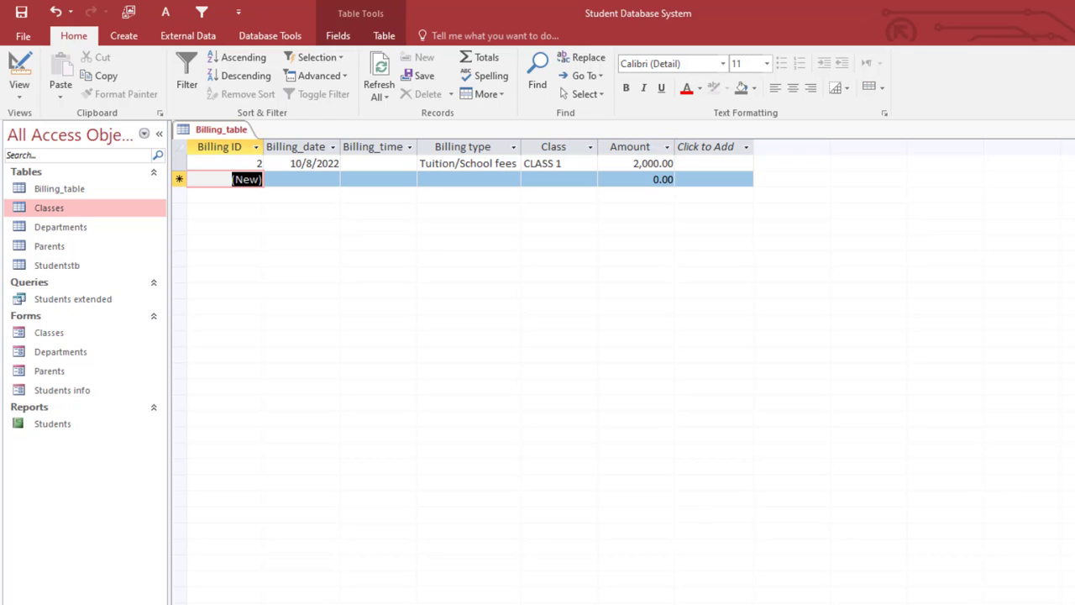
- Start the second billing record with today's date, 10/8/2022, and the billing type Exam fee
left_click(319, 179)
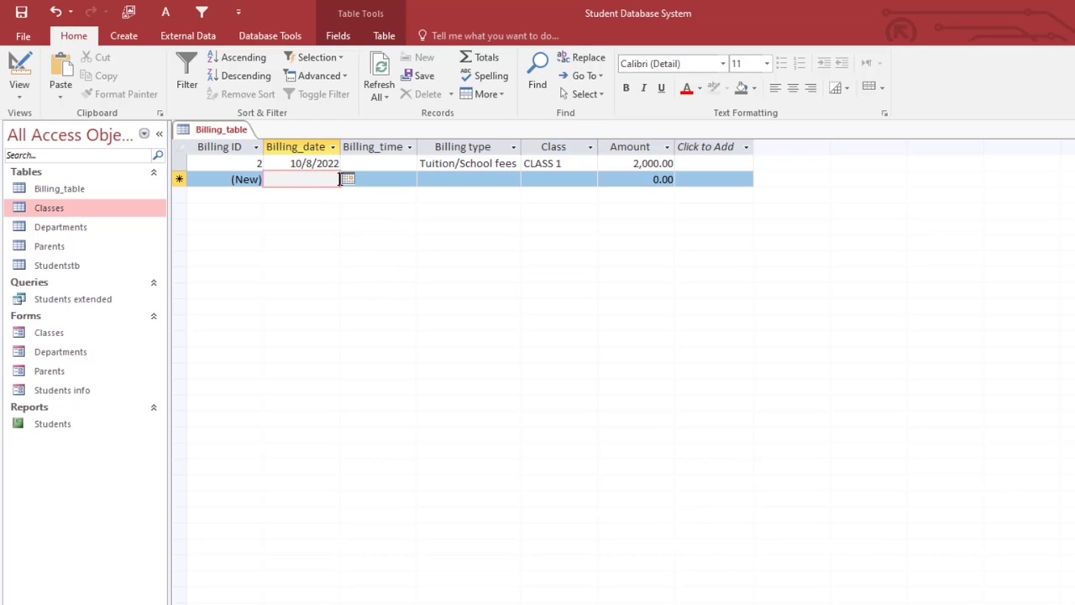
left_click(356, 179)
left_click(337, 178)
left_click(348, 179)
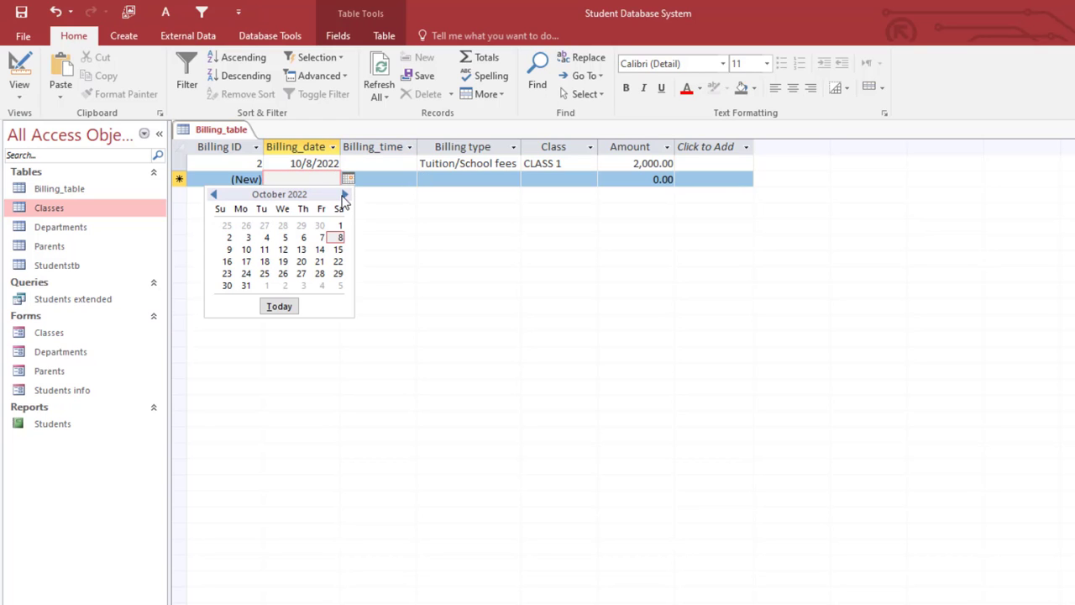
left_click(279, 306)
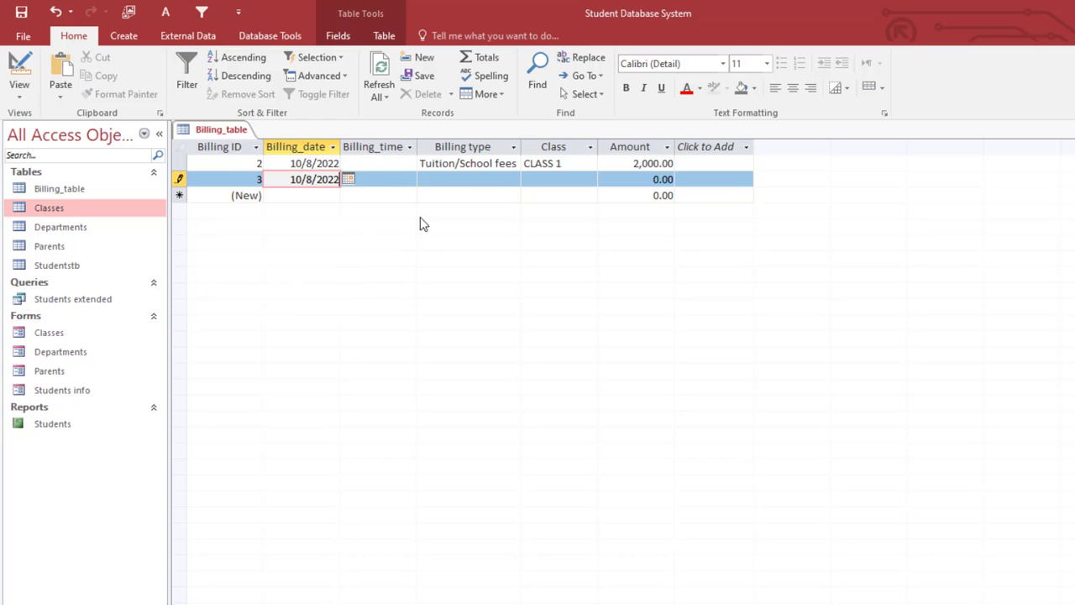
left_click(494, 179)
left_click(512, 182)
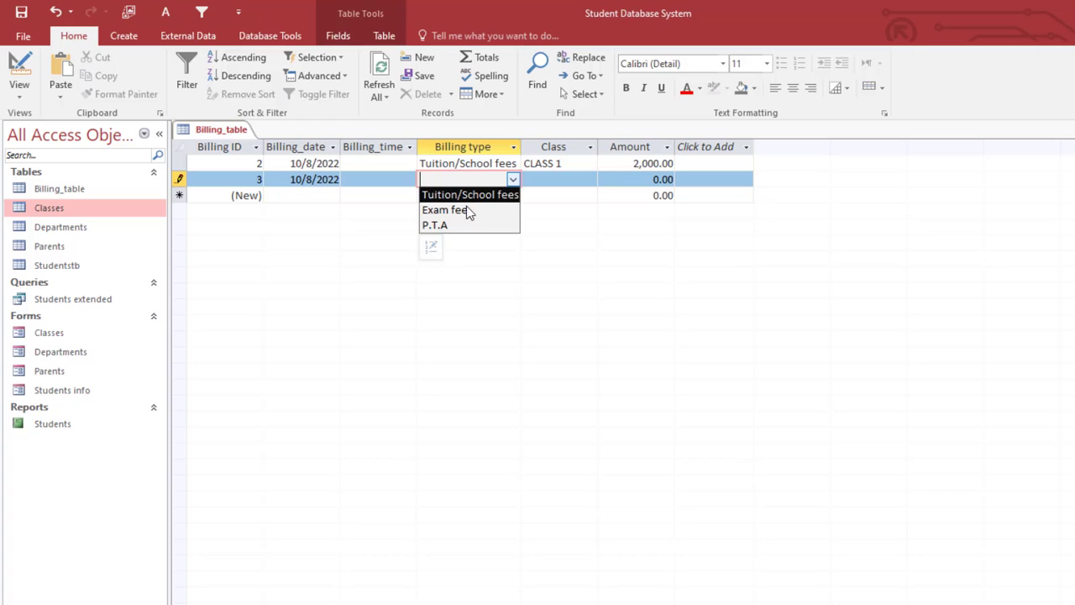
left_click(467, 210)
- Assign the Exam fee record to CLASS 1 and enter 300 as its amount
left_click(586, 179)
left_click(590, 179)
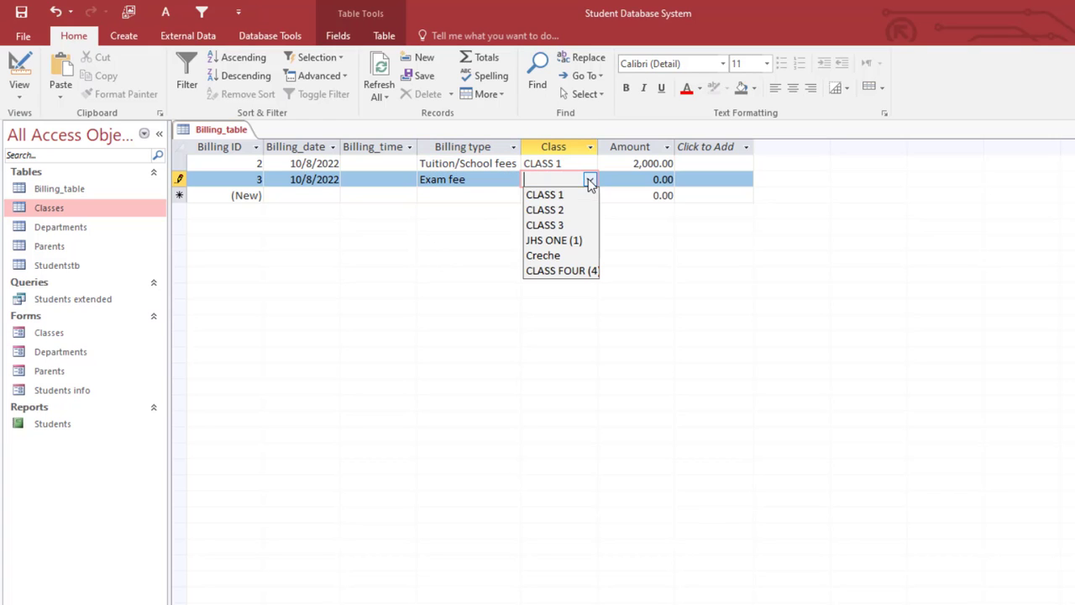
left_click(558, 192)
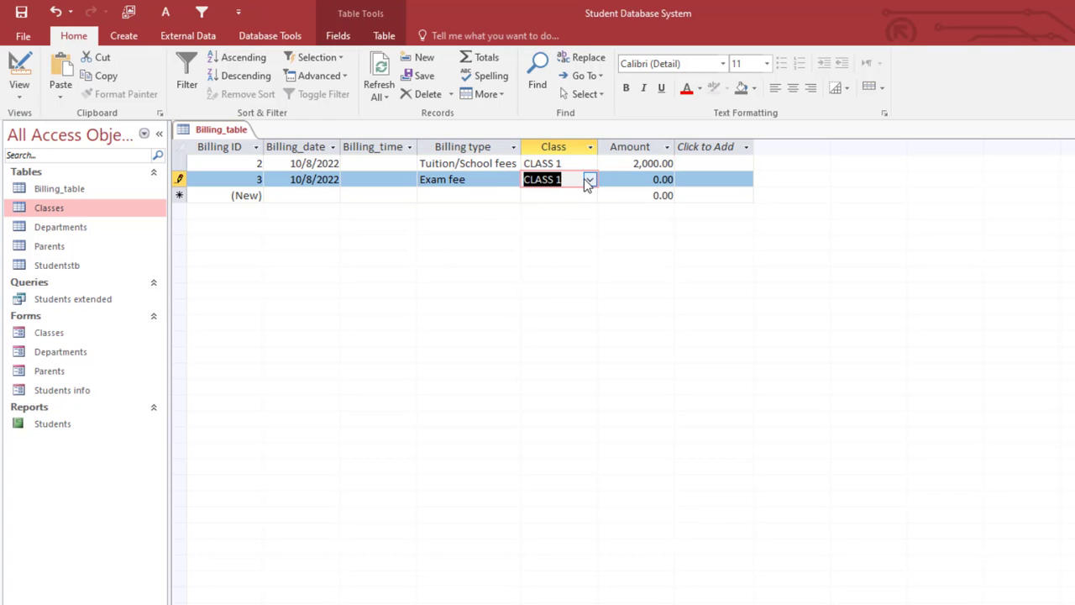
left_click(631, 179)
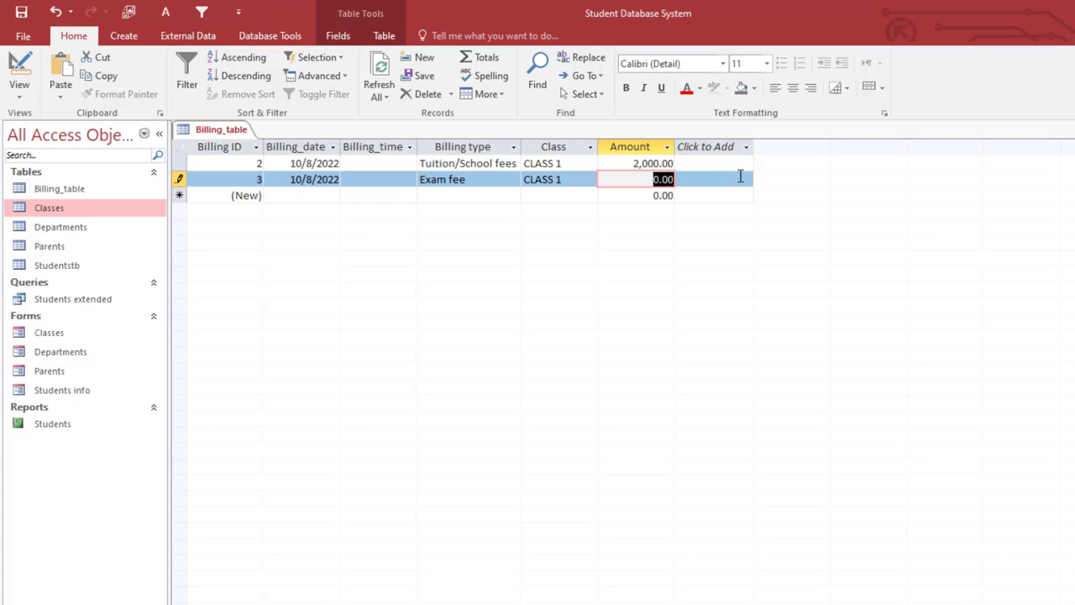
type("30")
key("Return")
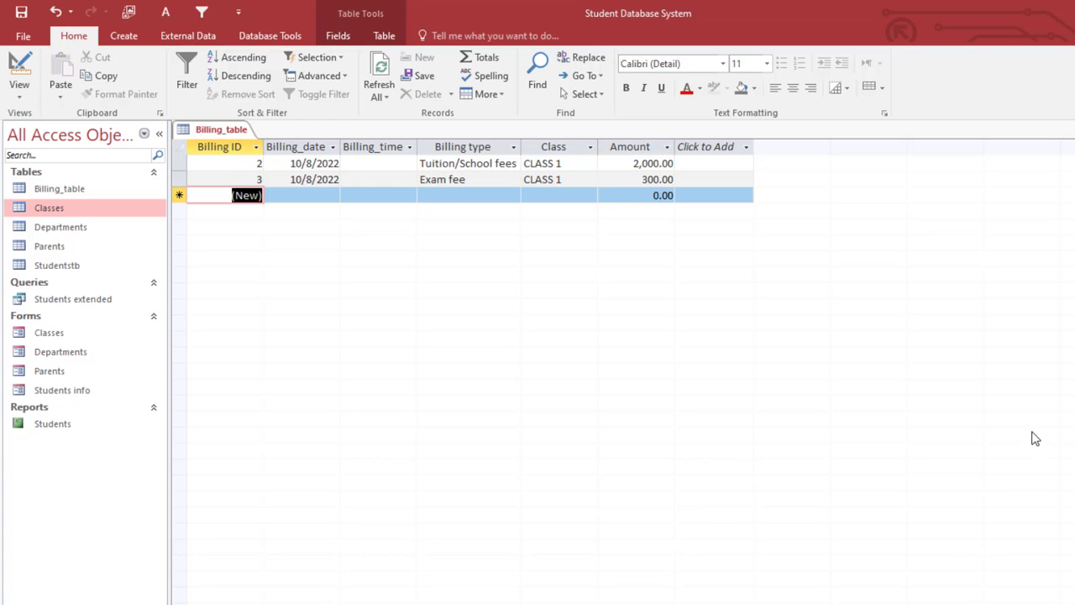
- Start the third billing record with today's date, 10/8/2022, and the billing type P.T.A
left_click(320, 195)
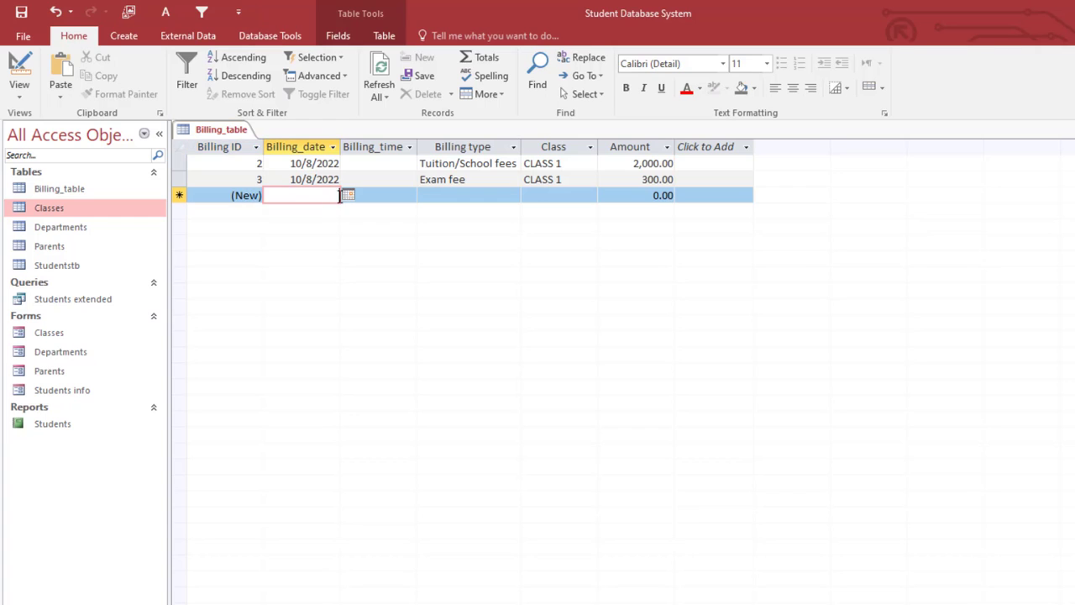
left_click(347, 195)
left_click(280, 322)
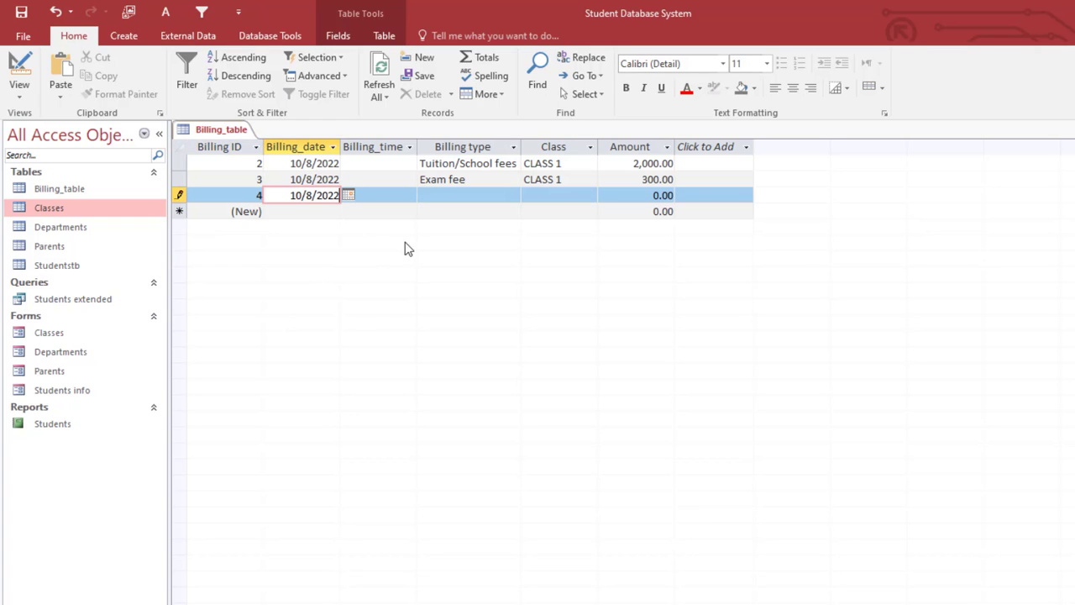
left_click(472, 198)
left_click(512, 197)
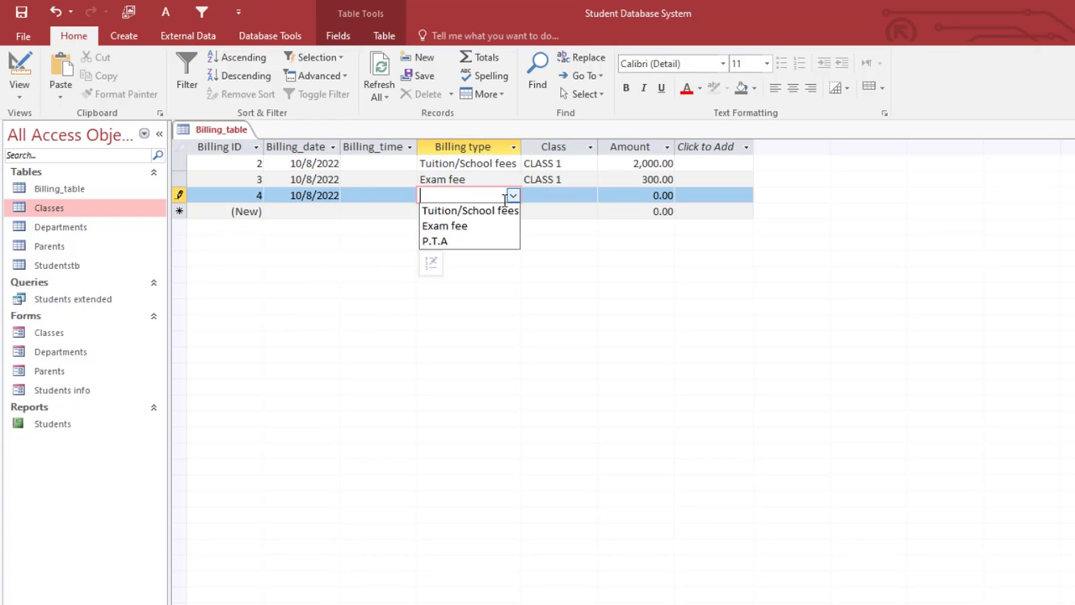
left_click(441, 241)
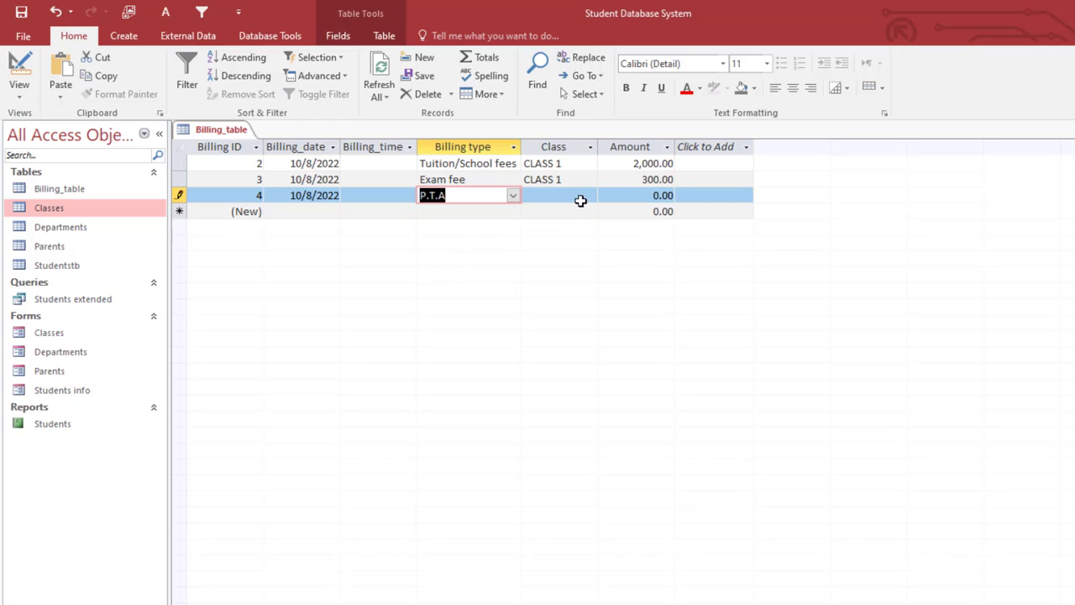
- Assign the P.T.A record to CLASS 1 and enter 400 as its amount
left_click_drag(581, 199, 598, 197)
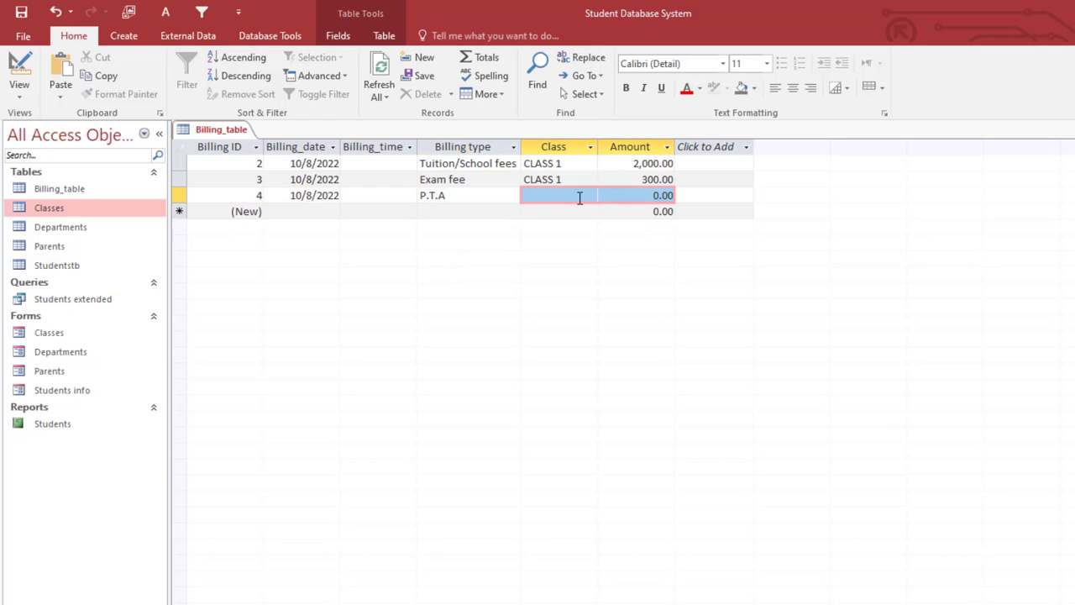
left_click(598, 197)
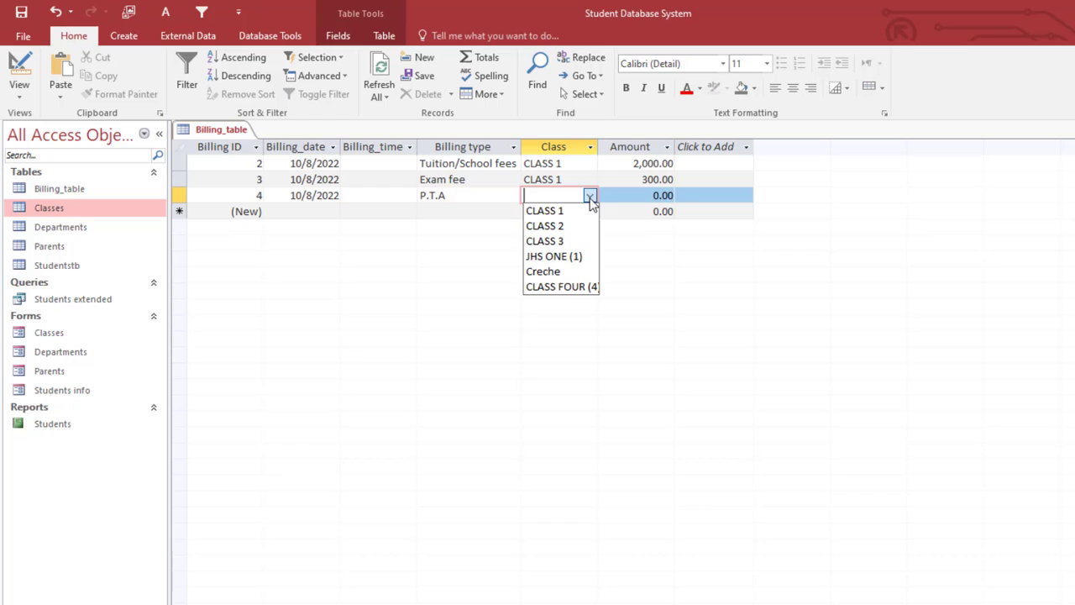
left_click(544, 210)
key("Tab")
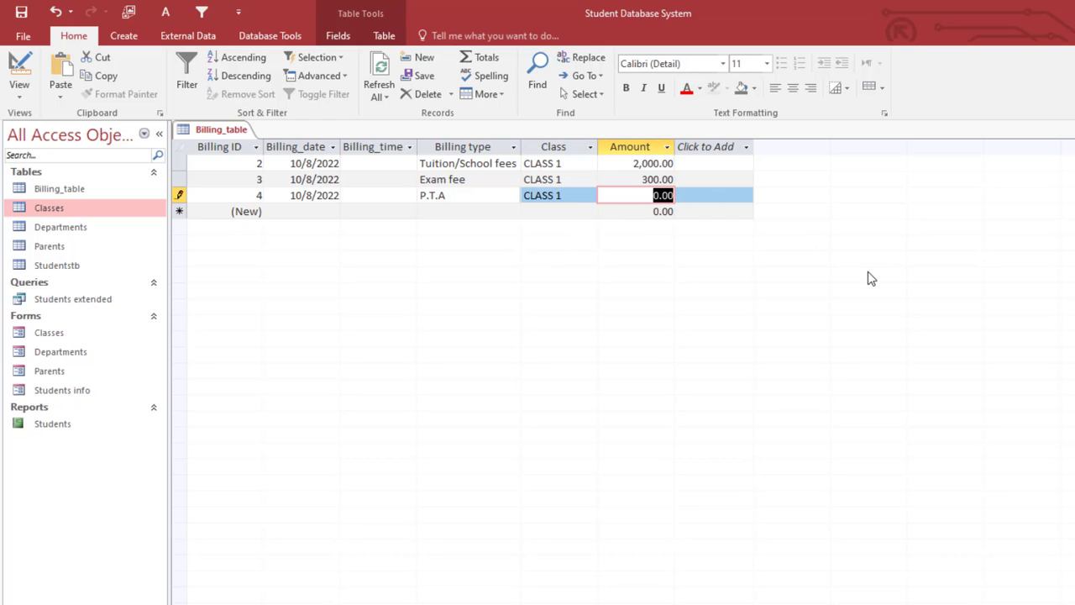
type("400")
key("Tab")
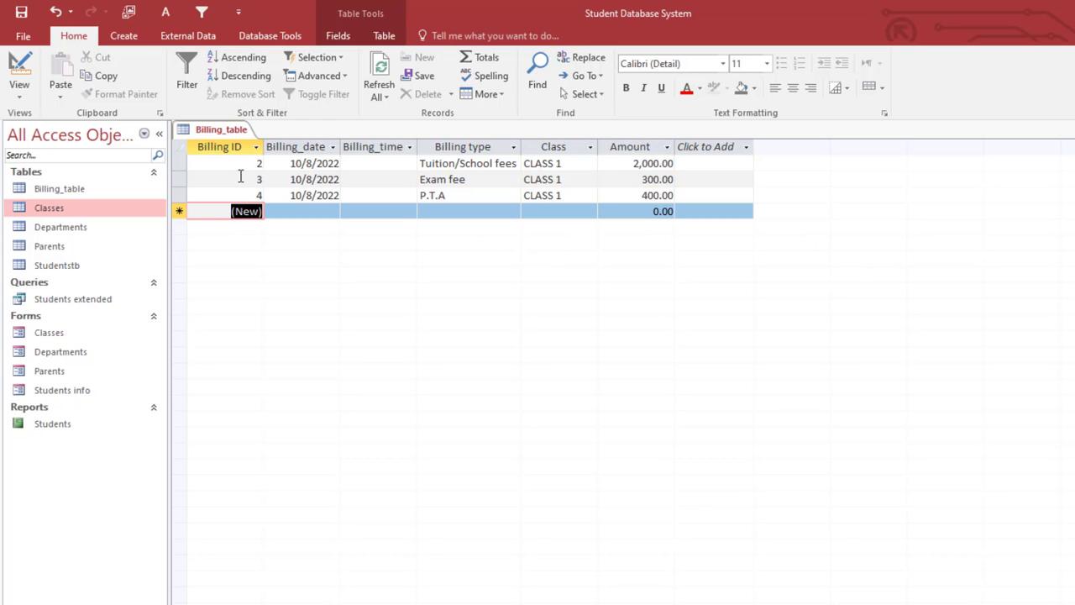
- Start the fourth billing record with today's date, 10/8/2022, and the billing type Tuition/School fees
left_click(302, 210)
left_click(347, 211)
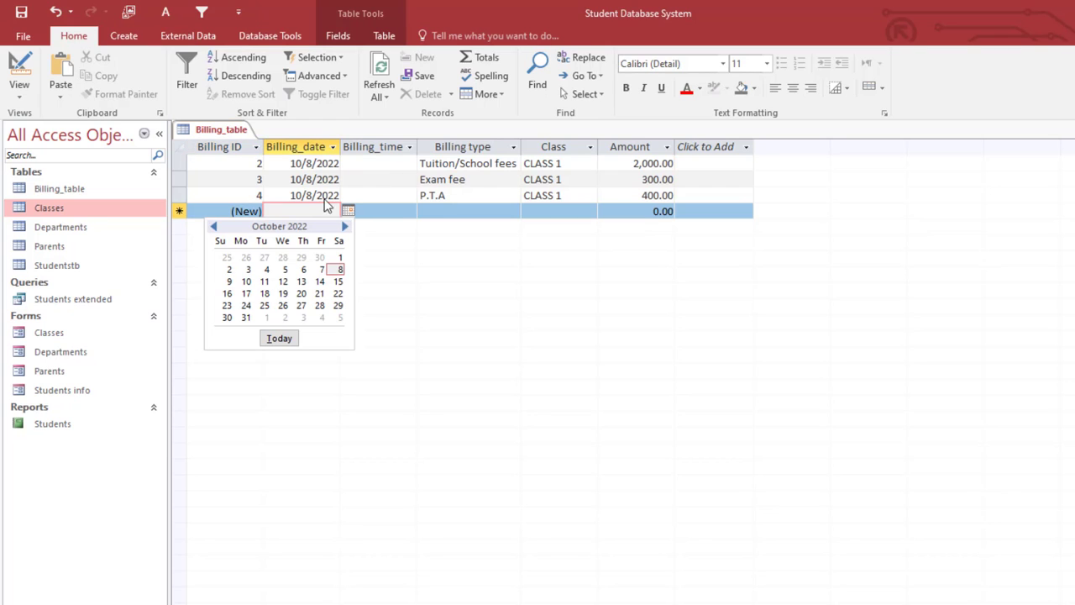
key("Escape")
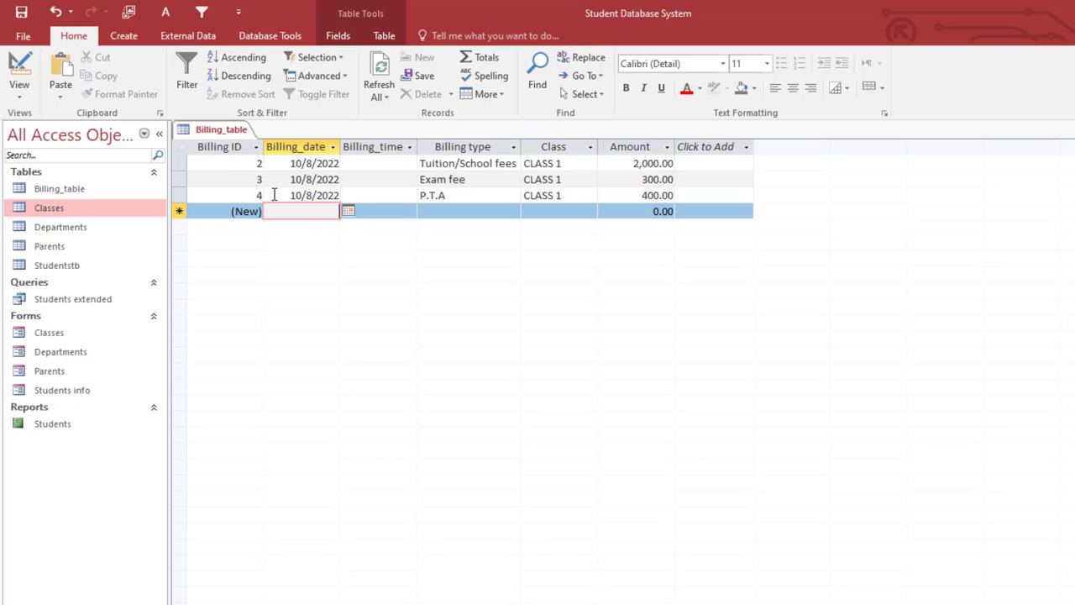
left_click(347, 210)
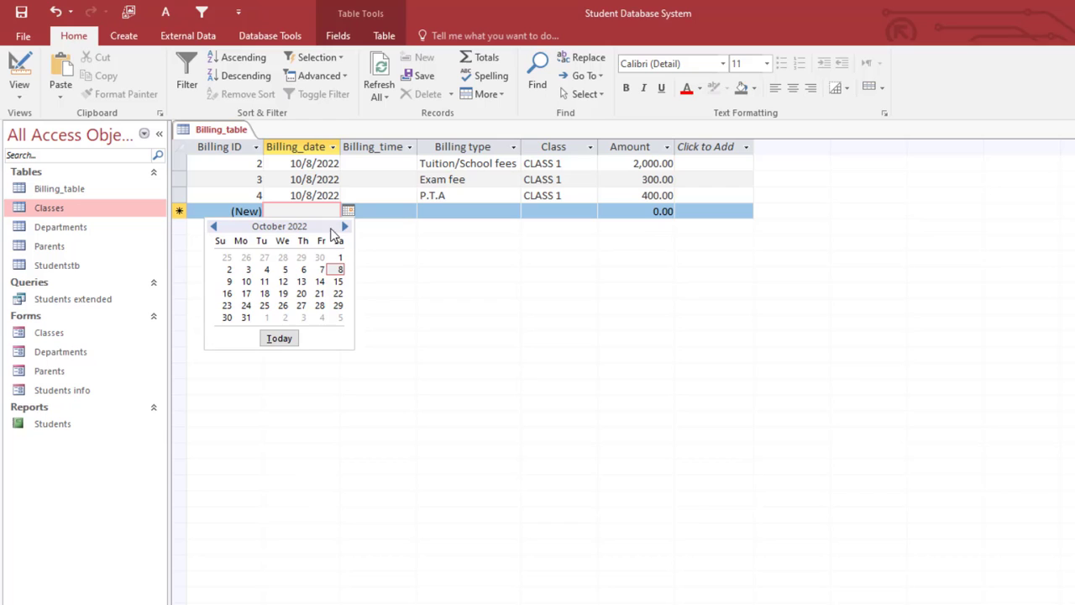
left_click(279, 336)
left_click(482, 211)
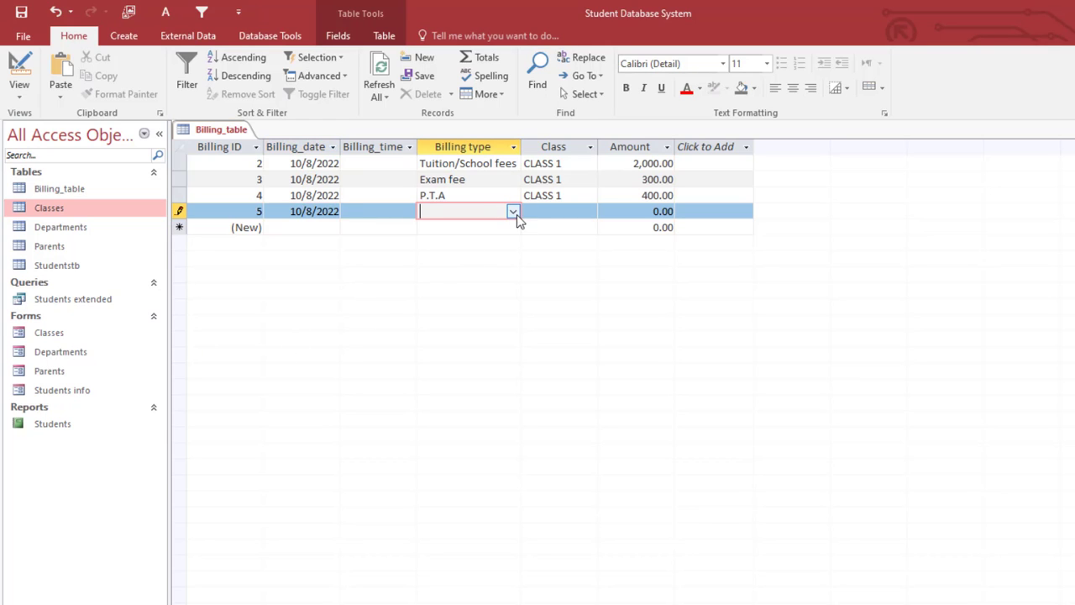
left_click(513, 211)
left_click(470, 227)
- Choose CLASS 2 as the fourth record's class and enter 1,300 as its amount
left_click(568, 211)
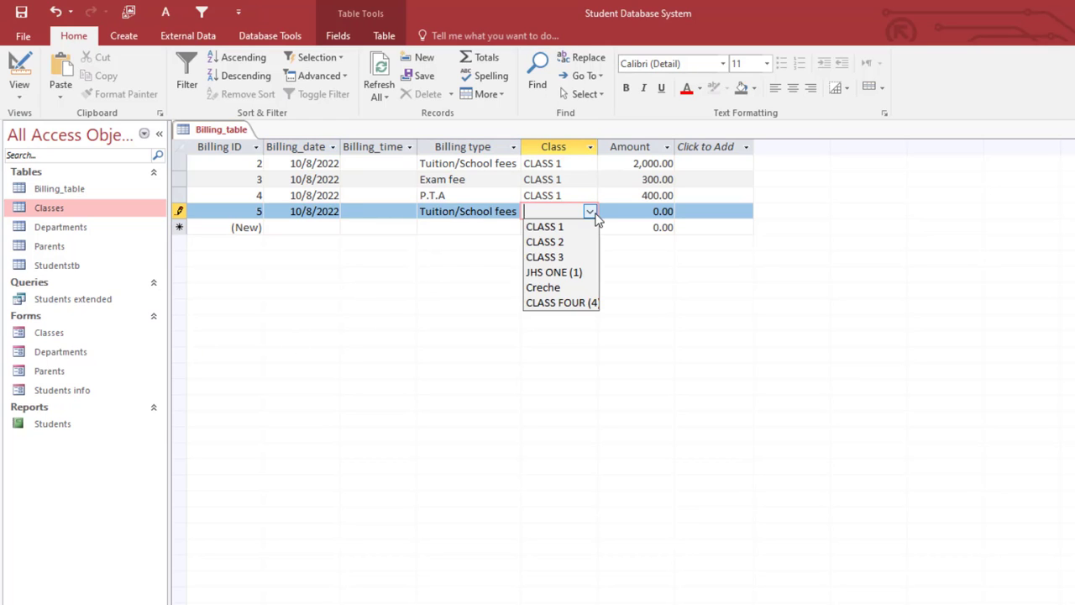
left_click(571, 242)
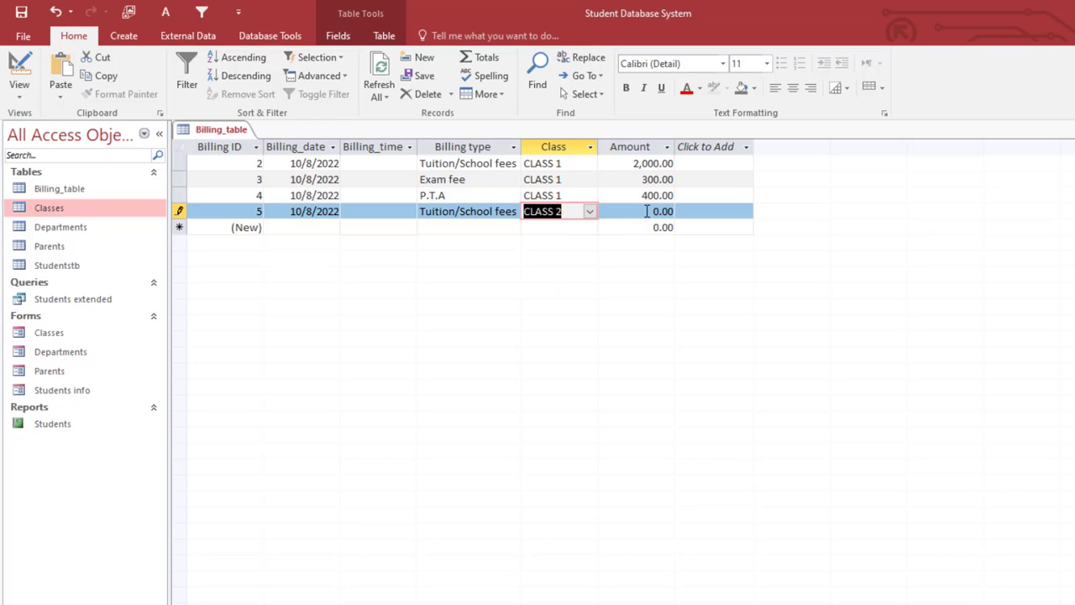
left_click(647, 210)
double_click(671, 211)
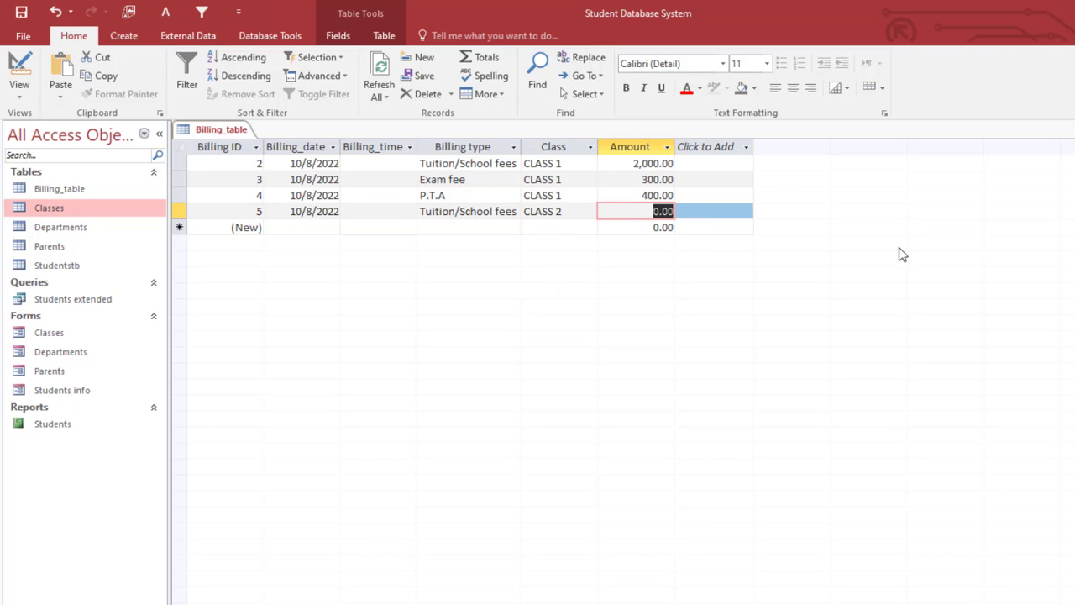
type("1300")
key("Return")
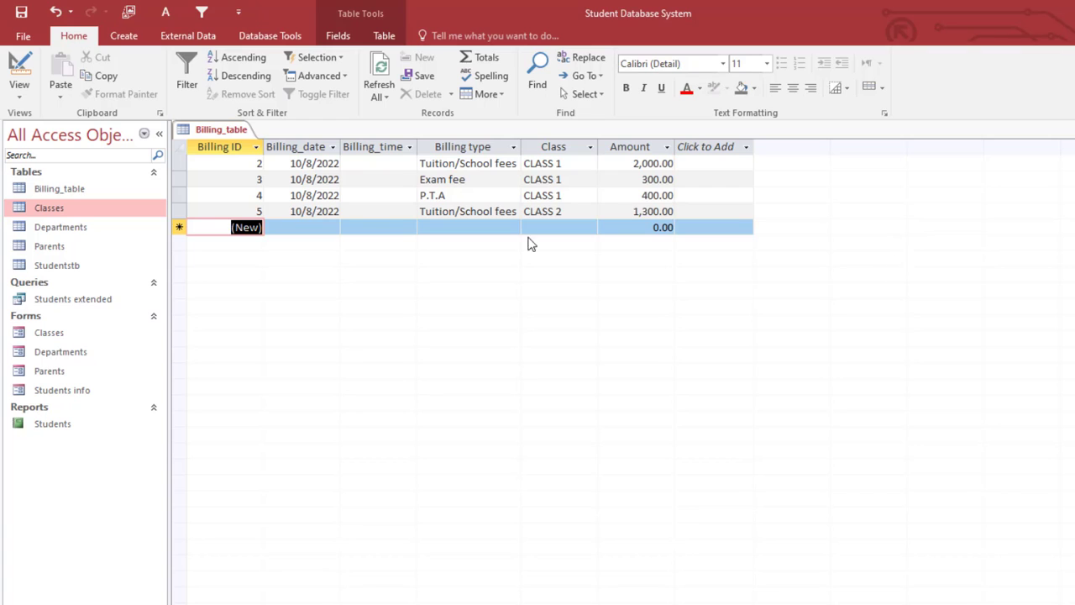
- Change the amount of the first record, the CLASS 1 Tuition/School fees, to 1,200
left_click(325, 226)
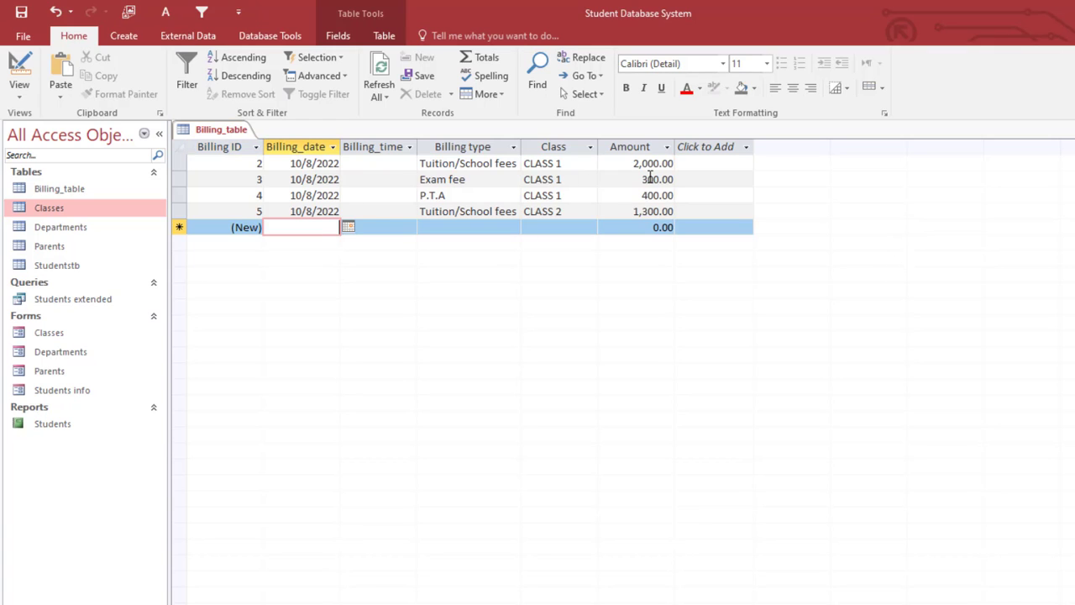
left_click_drag(635, 164, 715, 161)
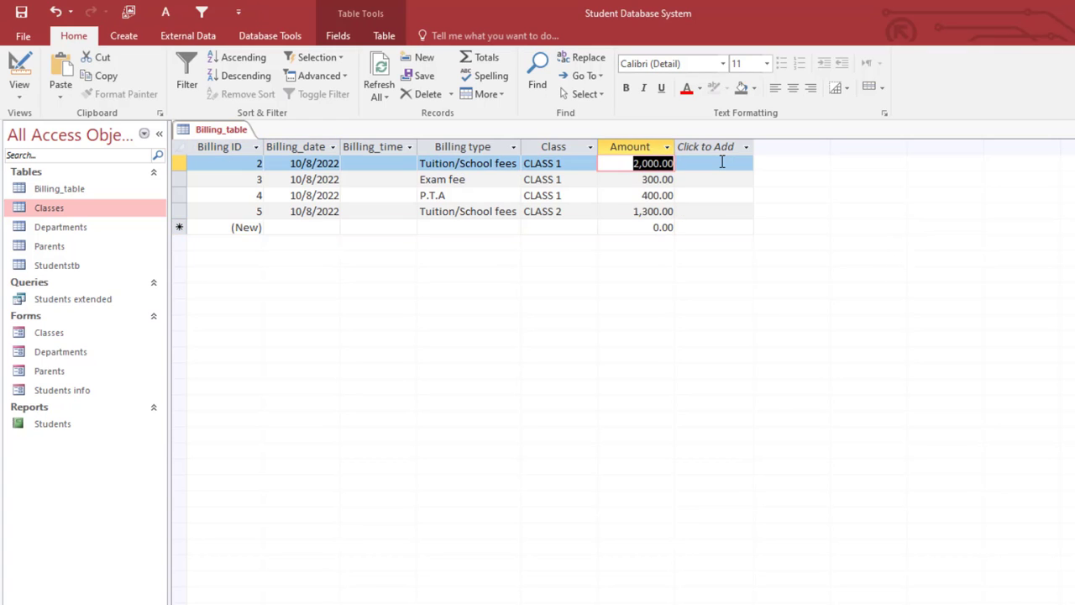
type("1200")
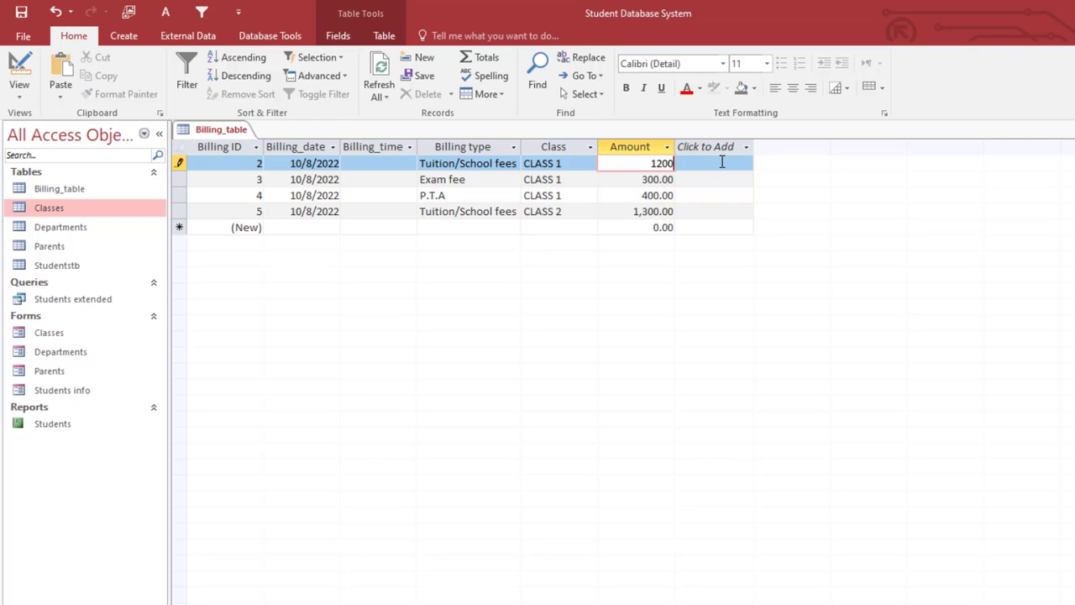
key("Return")
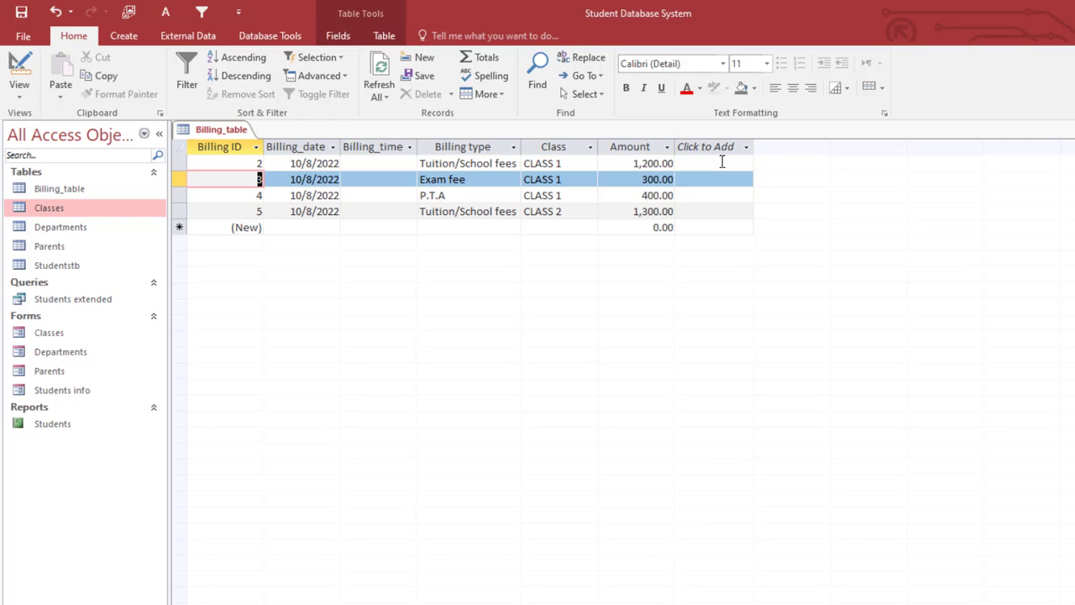
- Start the fifth billing record with today's date, 10/8/2022, and the billing type Exam fee
left_click(339, 228)
left_click(348, 230)
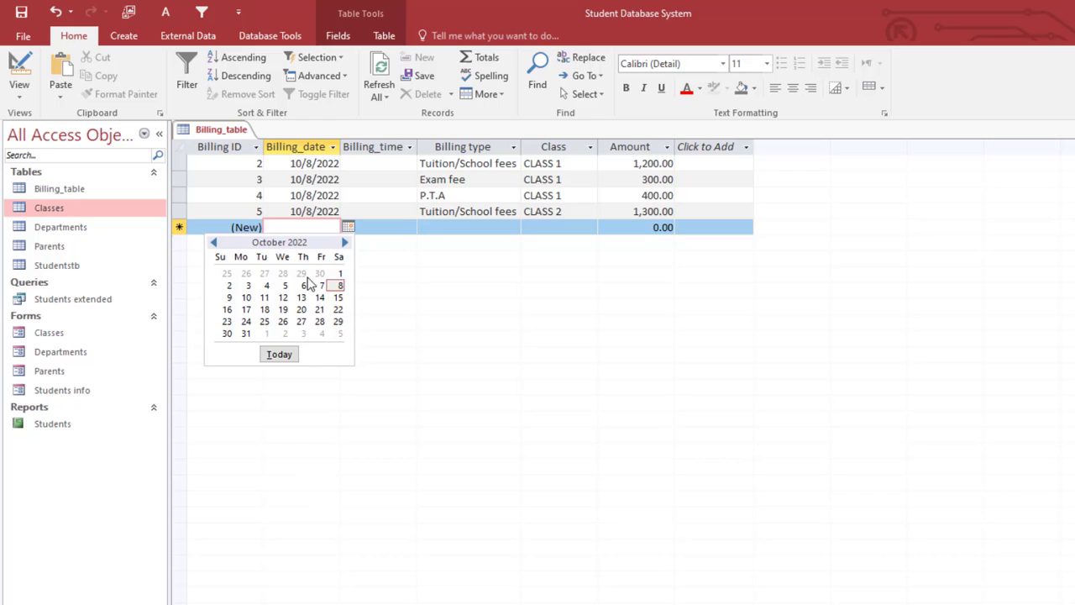
left_click(288, 354)
left_click(483, 228)
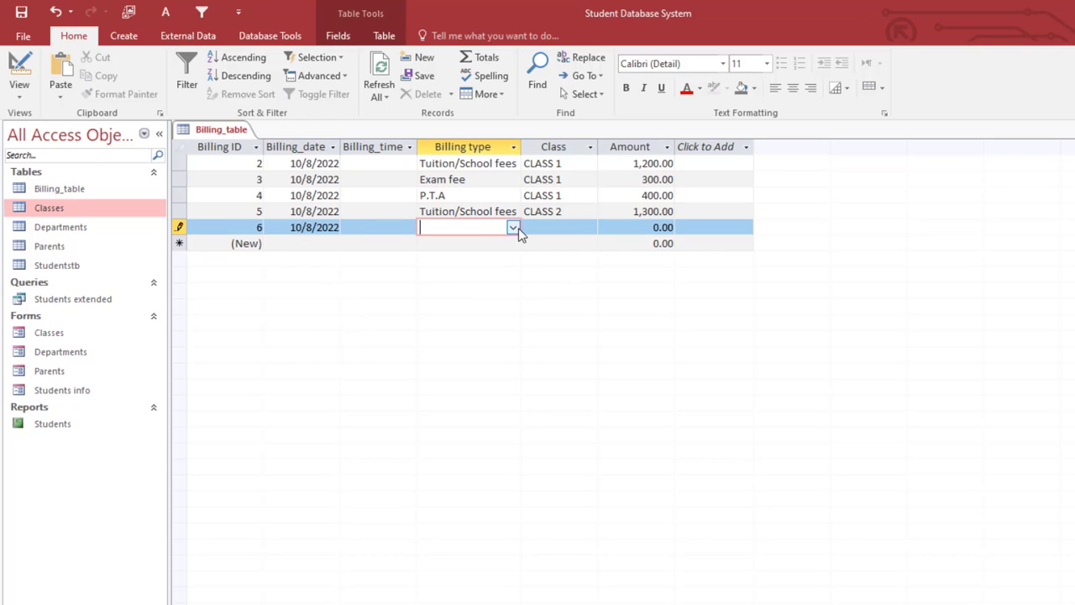
left_click(513, 228)
left_click(470, 260)
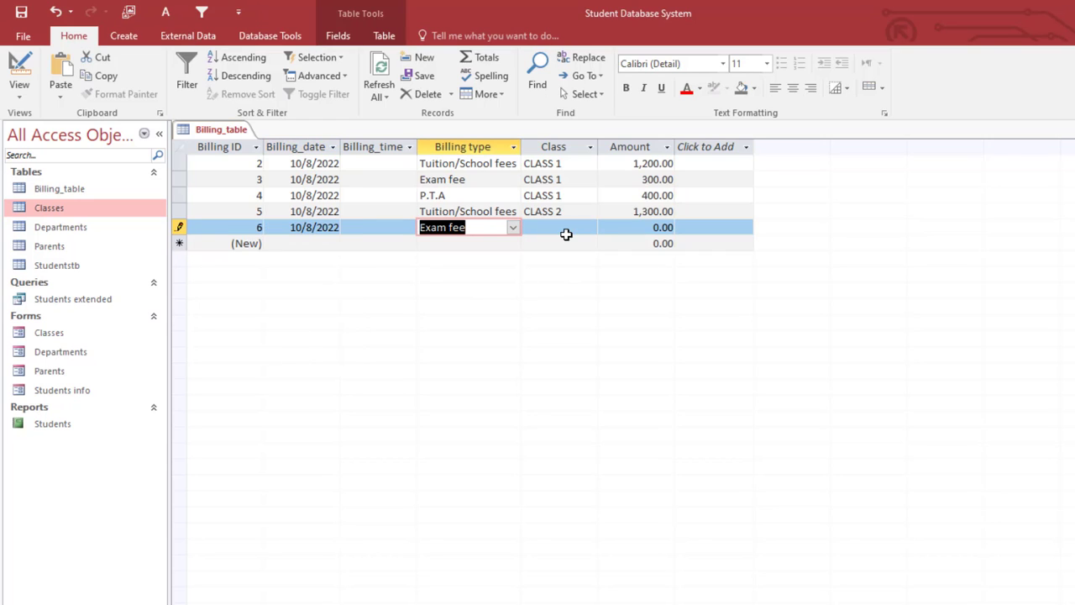
- Choose CLASS 2 as the fifth record's class and enter 300 as its amount
left_click(567, 227)
left_click(590, 228)
left_click(537, 258)
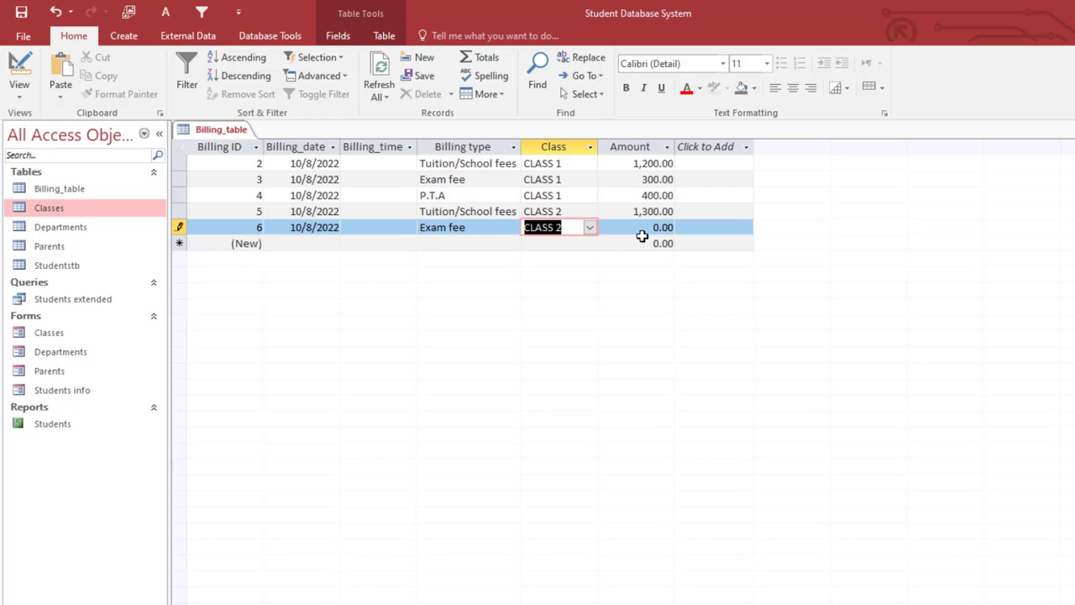
key("Tab")
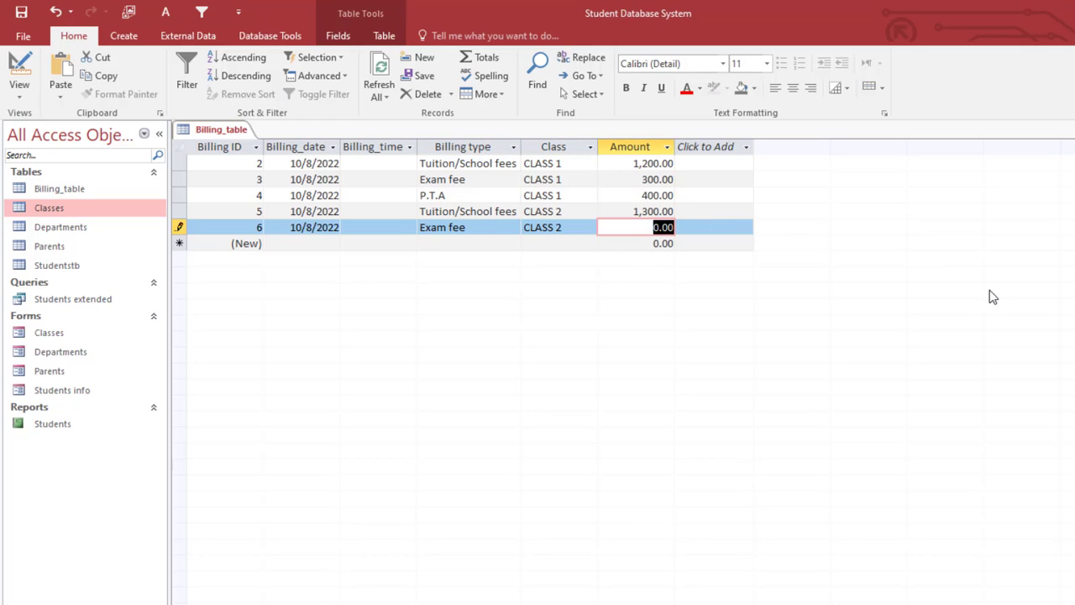
type("300")
key("Tab")
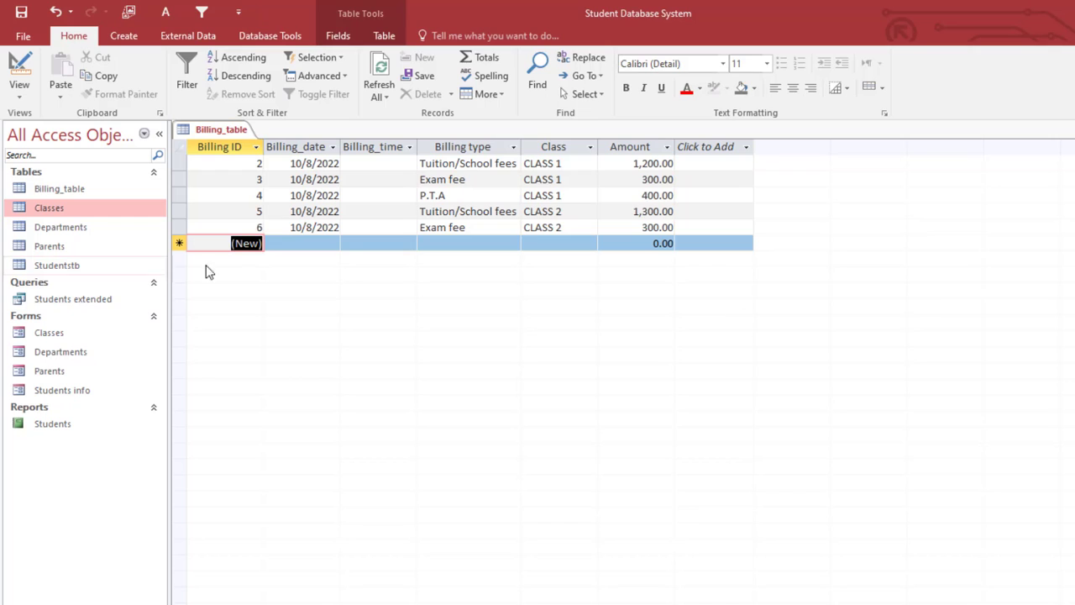
- Start the sixth billing record with today's date, 10/8/2022, and the billing type Tuition/School fees
left_click(328, 243)
left_click(347, 243)
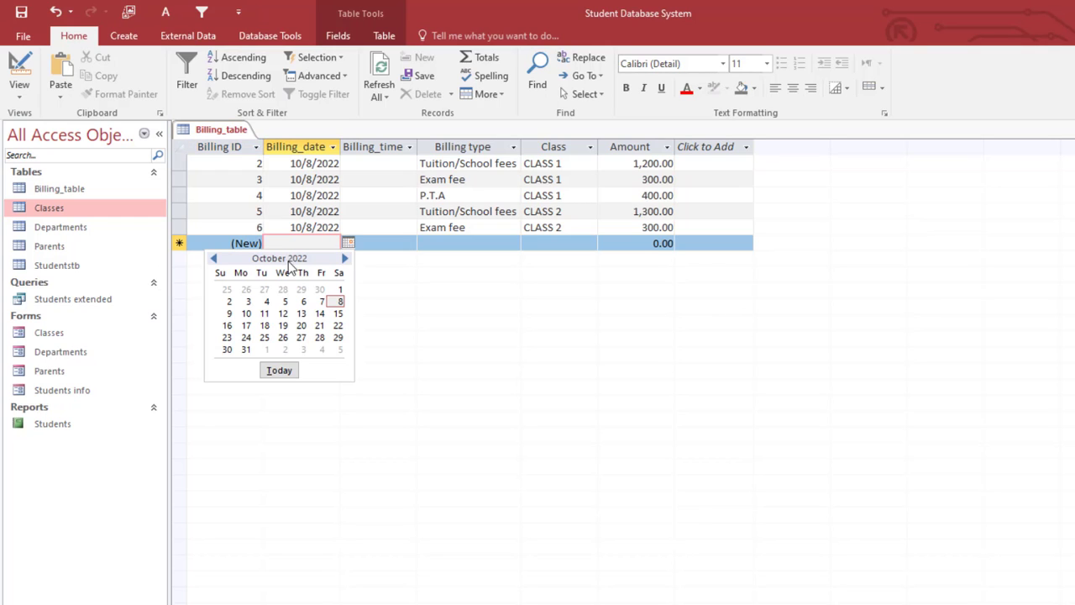
left_click(279, 370)
left_click(513, 244)
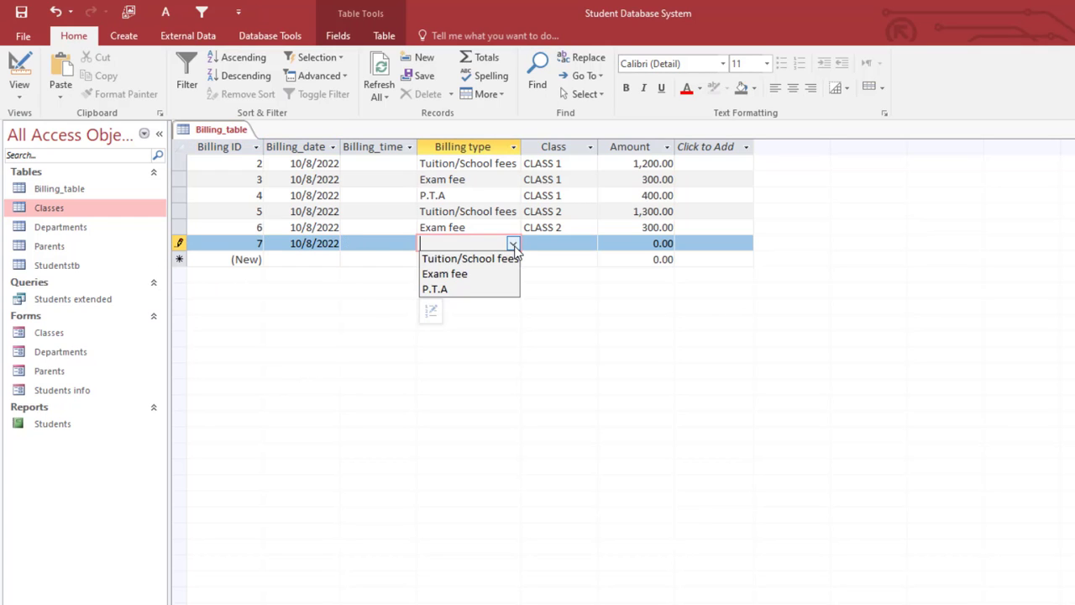
left_click(458, 258)
- Choose JHS ONE (1) as the sixth record's class and enter 5,000 as its amount
left_click(580, 243)
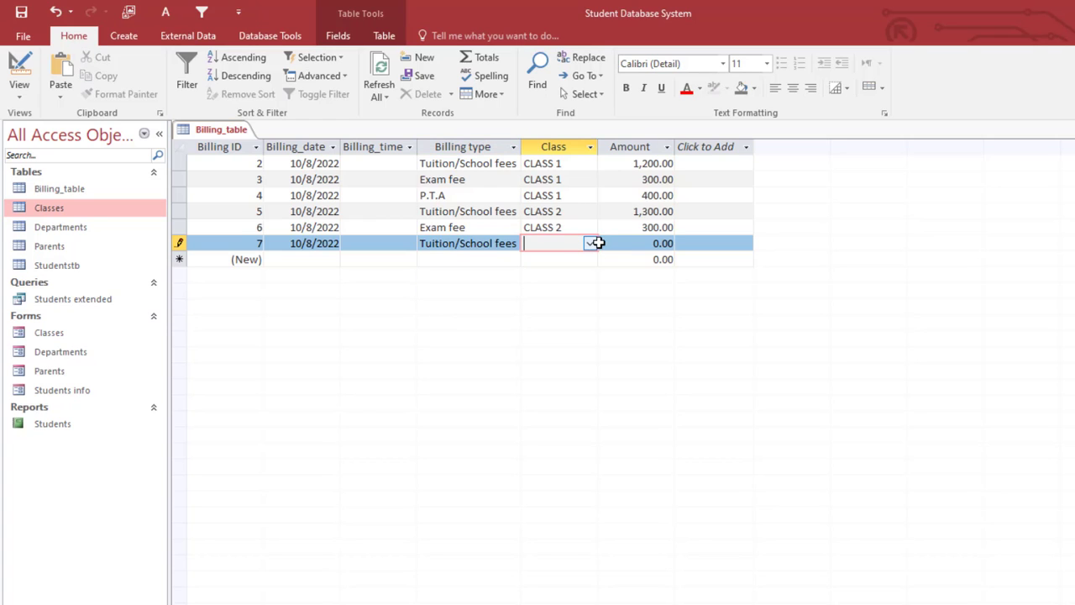
left_click(589, 243)
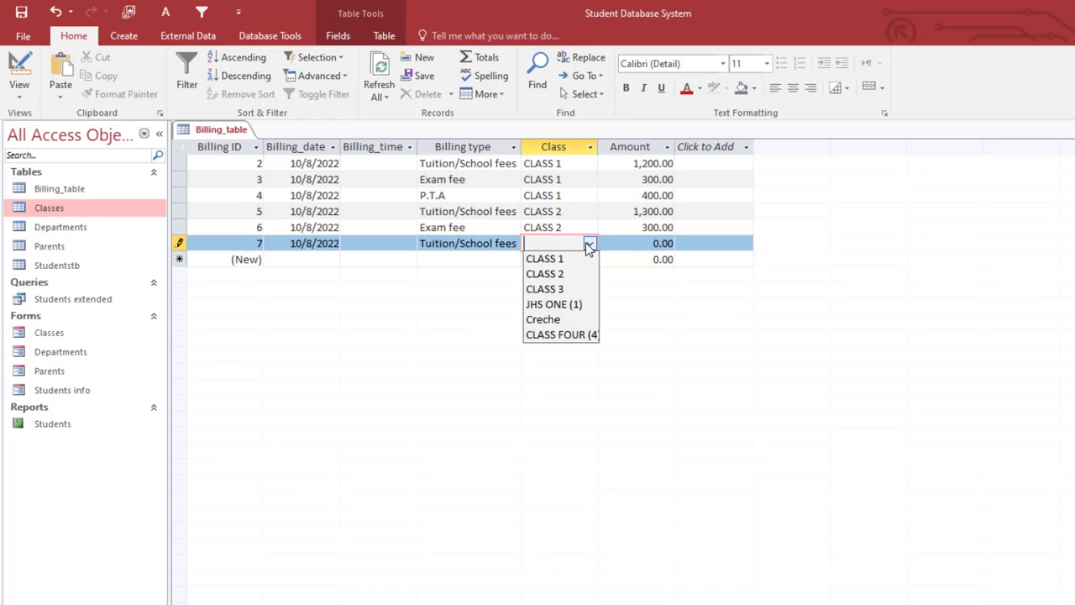
left_click(571, 306)
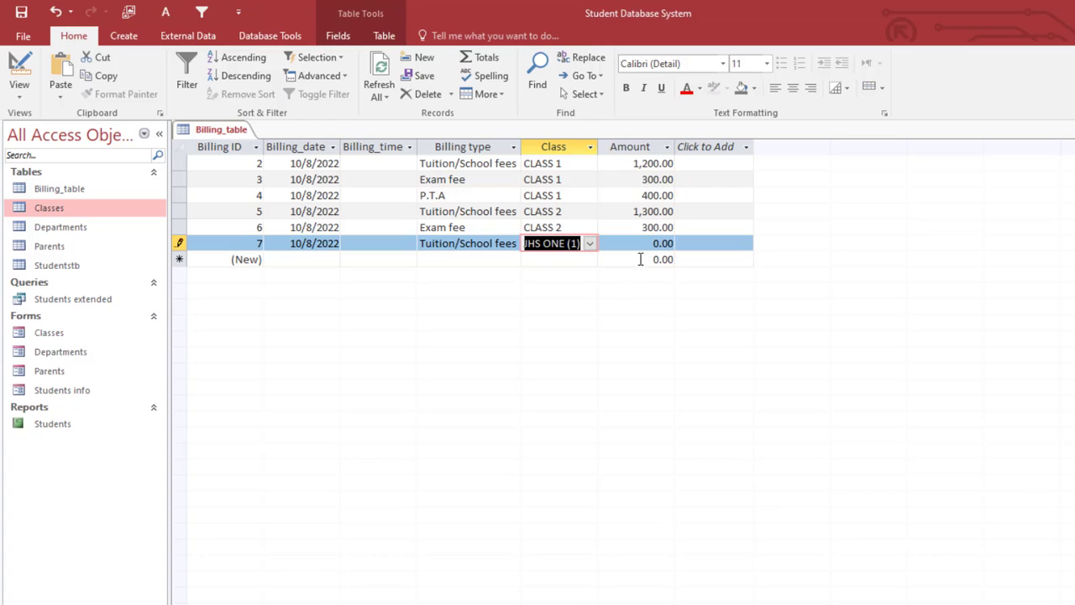
key("Tab")
type("5,000")
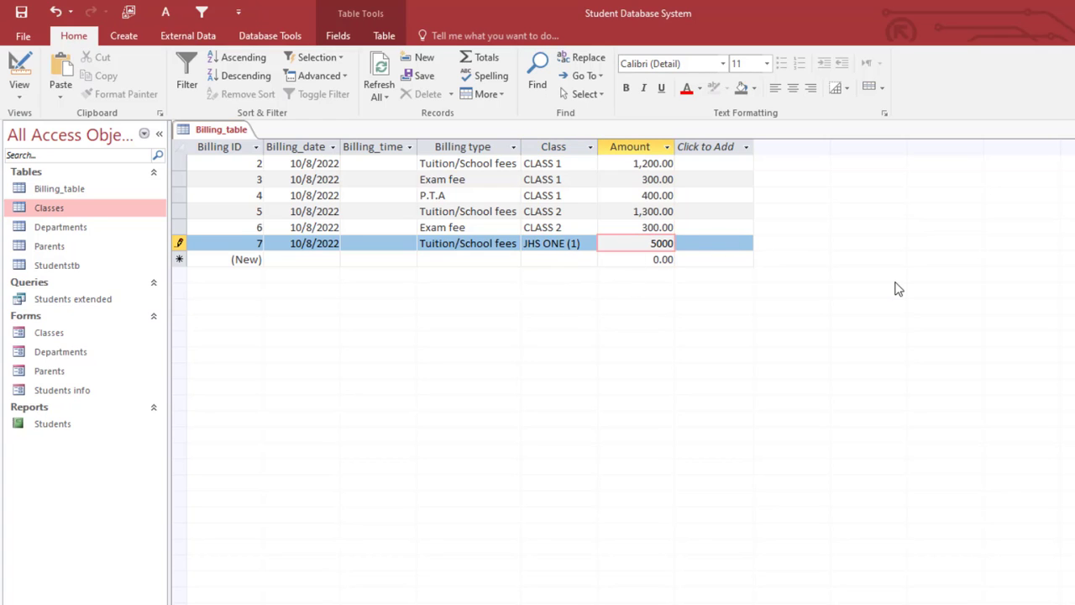
key("Tab")
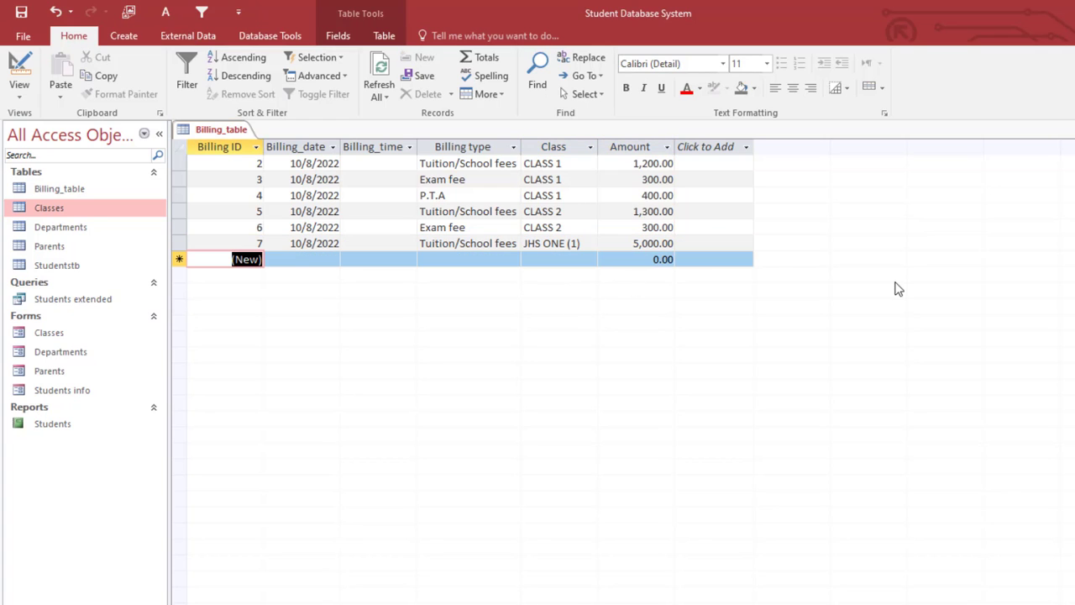
- Start the seventh billing record with today's date, 10/8/2022, and the billing type Exam fee
left_click(306, 259)
left_click(349, 258)
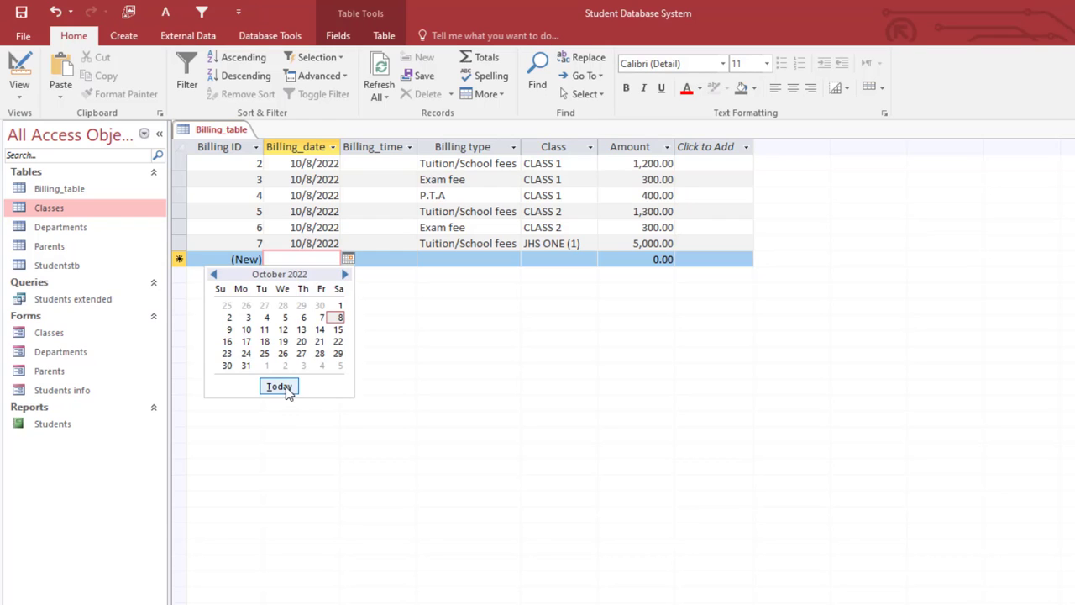
left_click(279, 387)
left_click(489, 260)
left_click(513, 260)
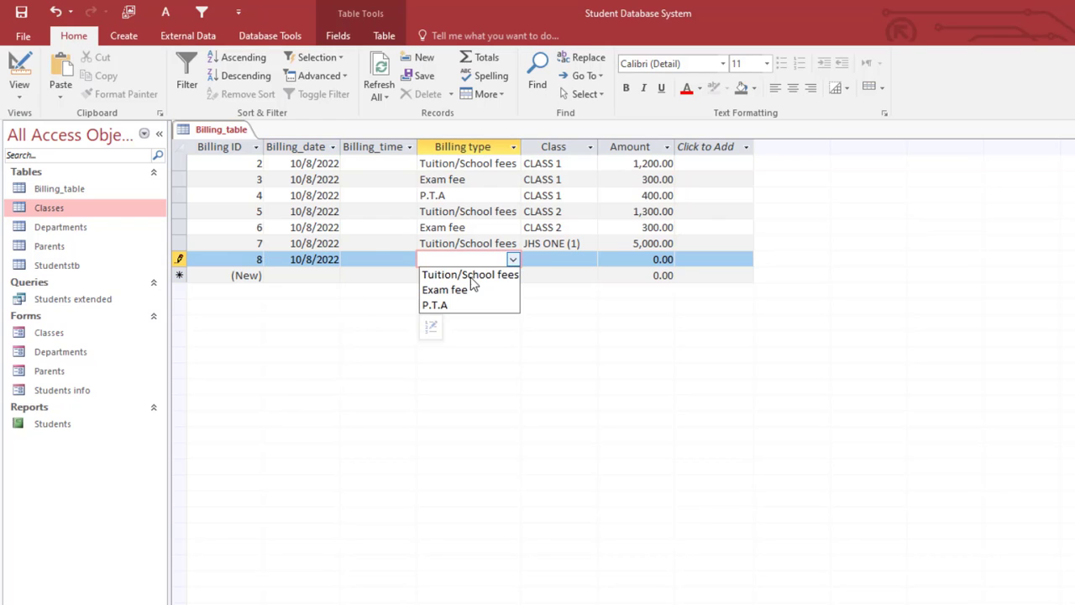
left_click(474, 275)
left_click(512, 259)
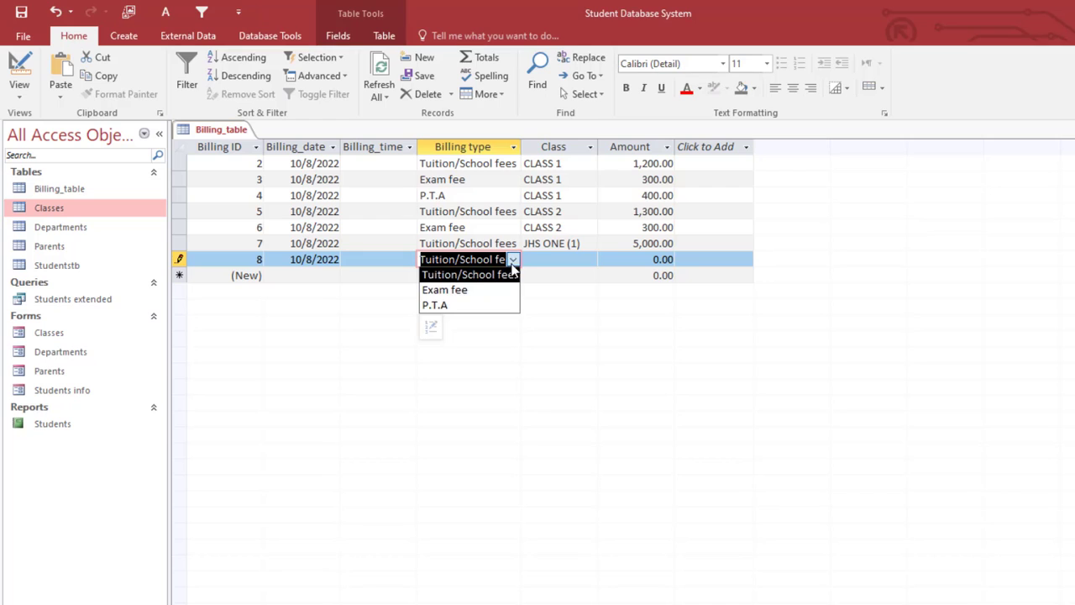
left_click(480, 290)
- Set the seventh record's class to JHS ONE (1) and its amount to 400, and refresh the records
left_click(586, 271)
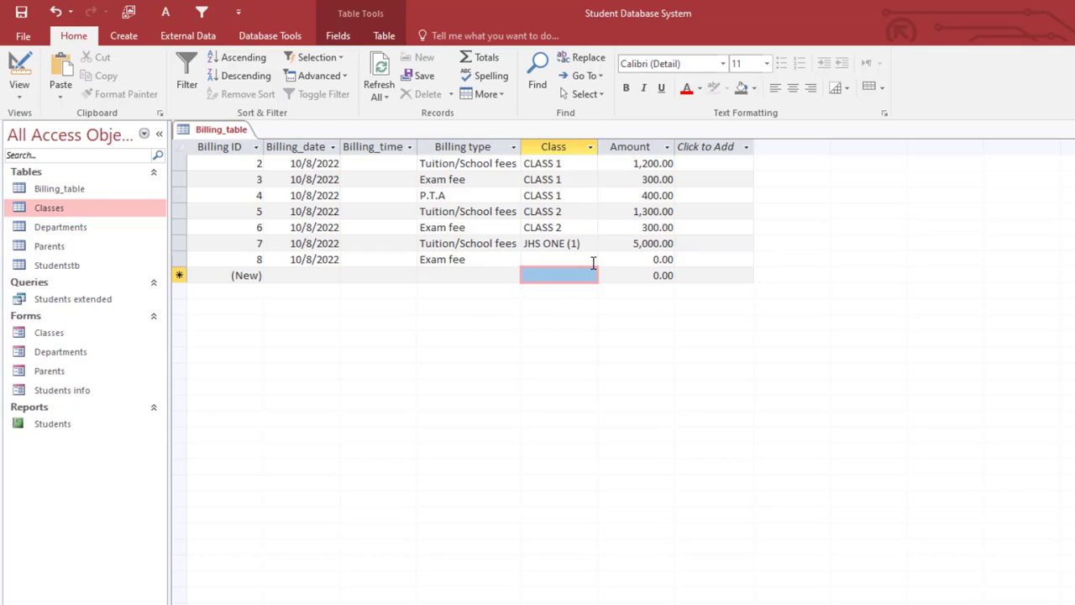
left_click(591, 261)
left_click(554, 320)
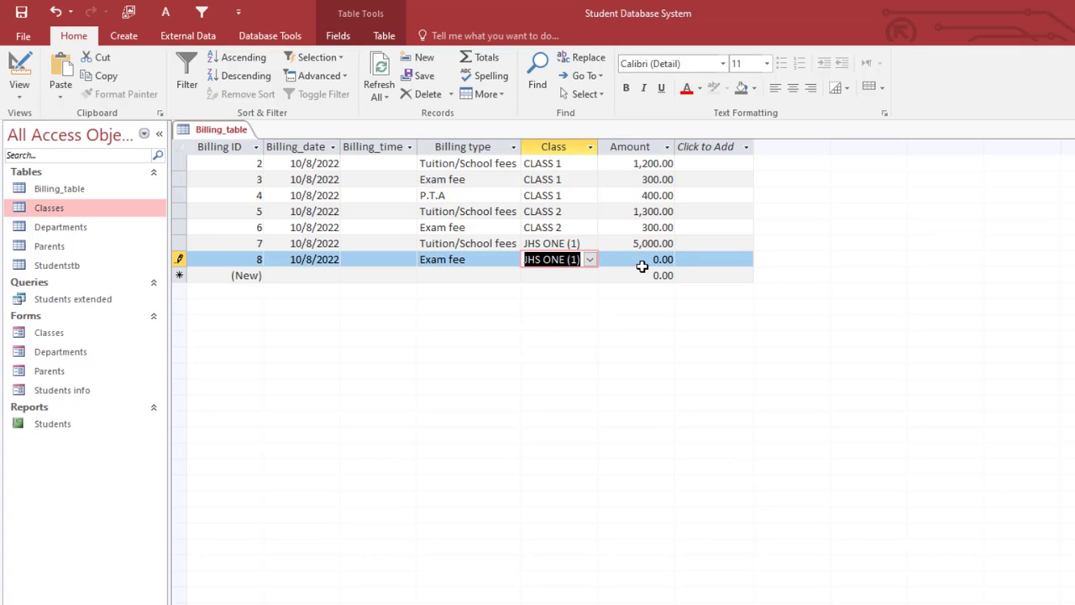
left_click_drag(656, 258, 719, 251)
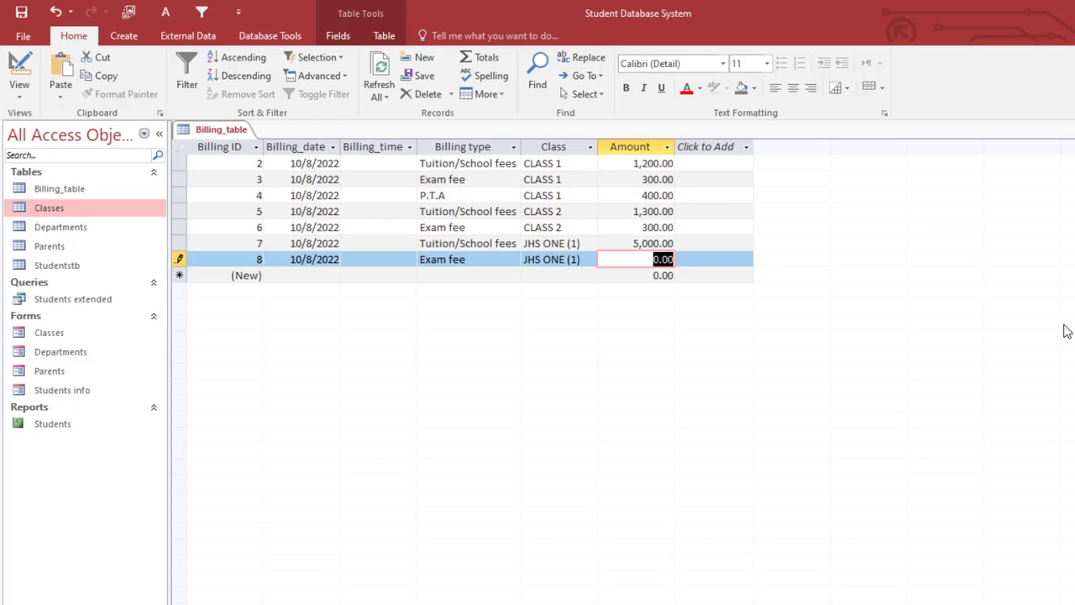
type("400")
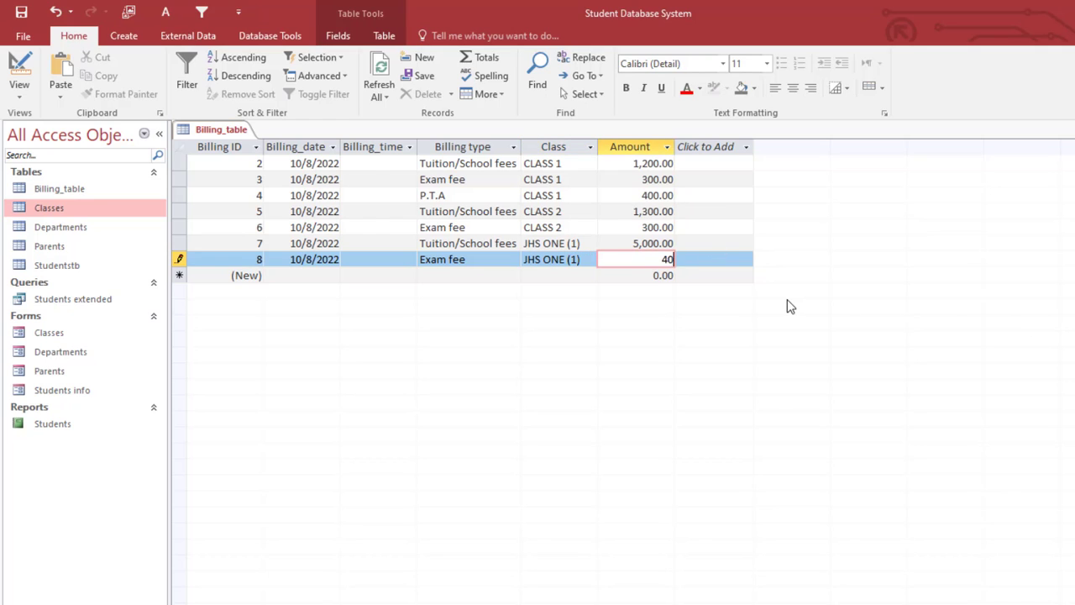
key("Tab")
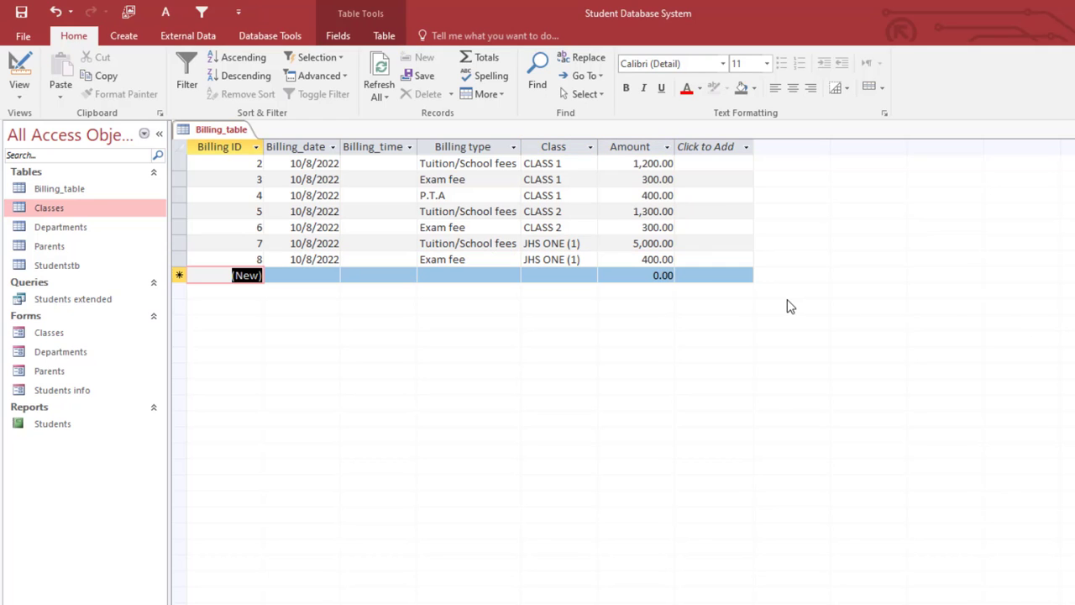
left_click(379, 78)
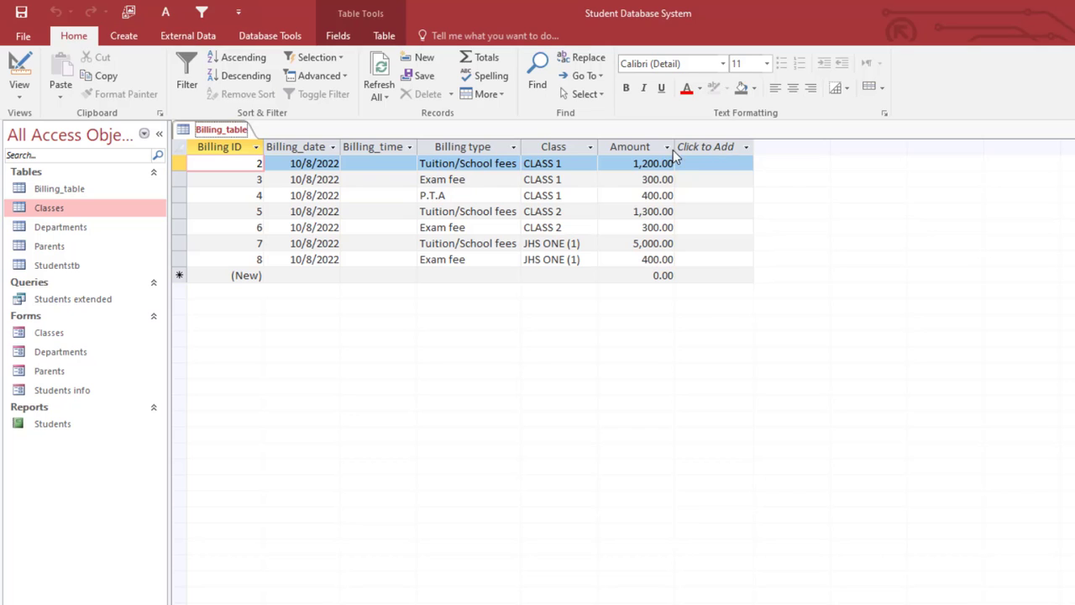
- Open Billing_table in Design View and add a field named Term below Amount
right_click(214, 136)
left_click(246, 199)
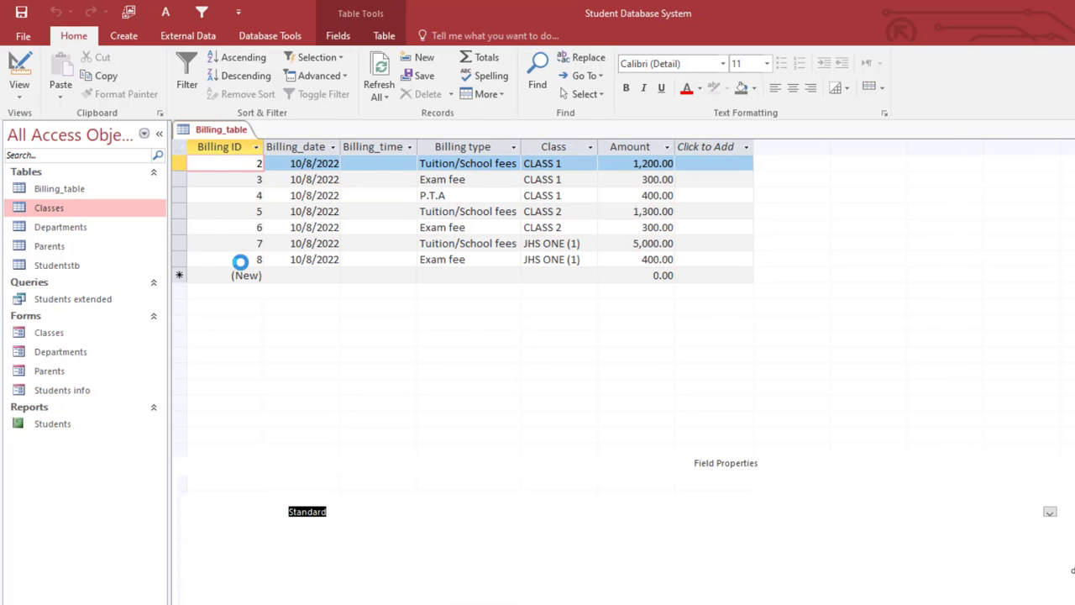
left_click(227, 252)
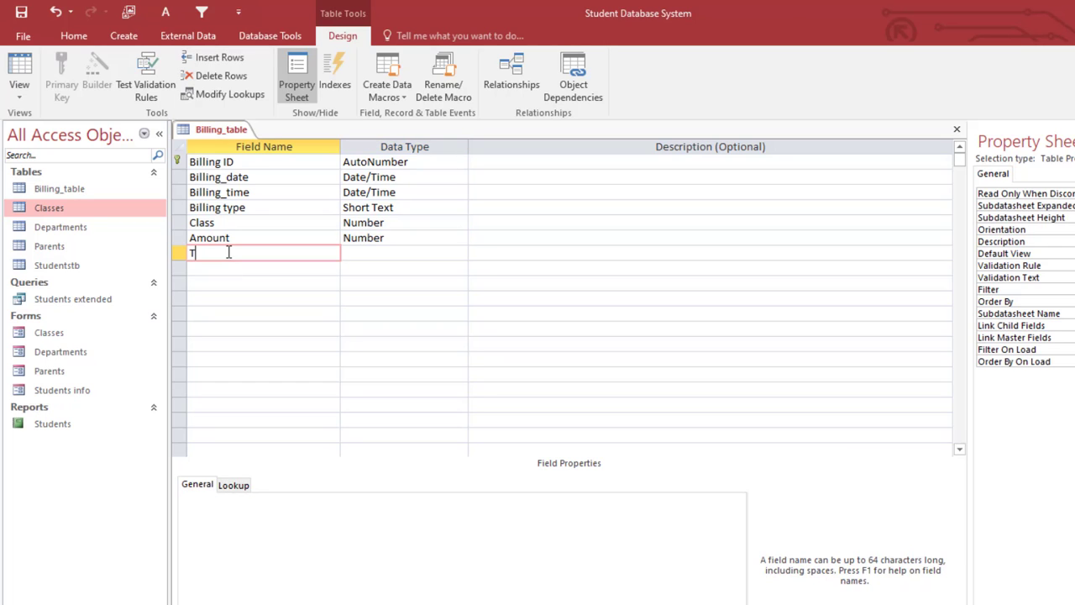
key("Tab")
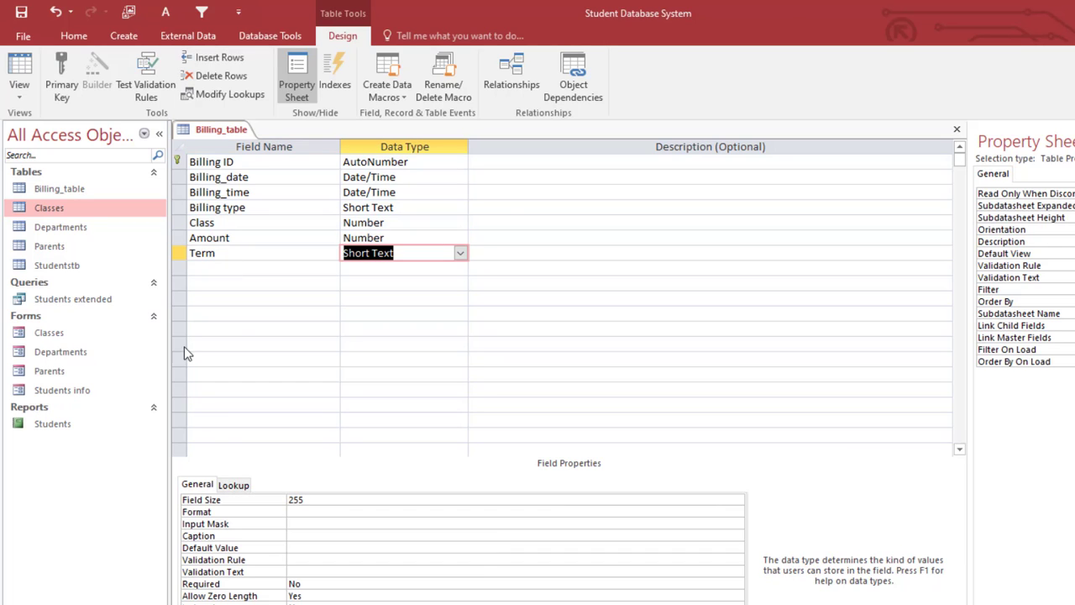
- Start the Lookup Wizard for the Term field and choose to supply the list values manually
left_click(461, 253)
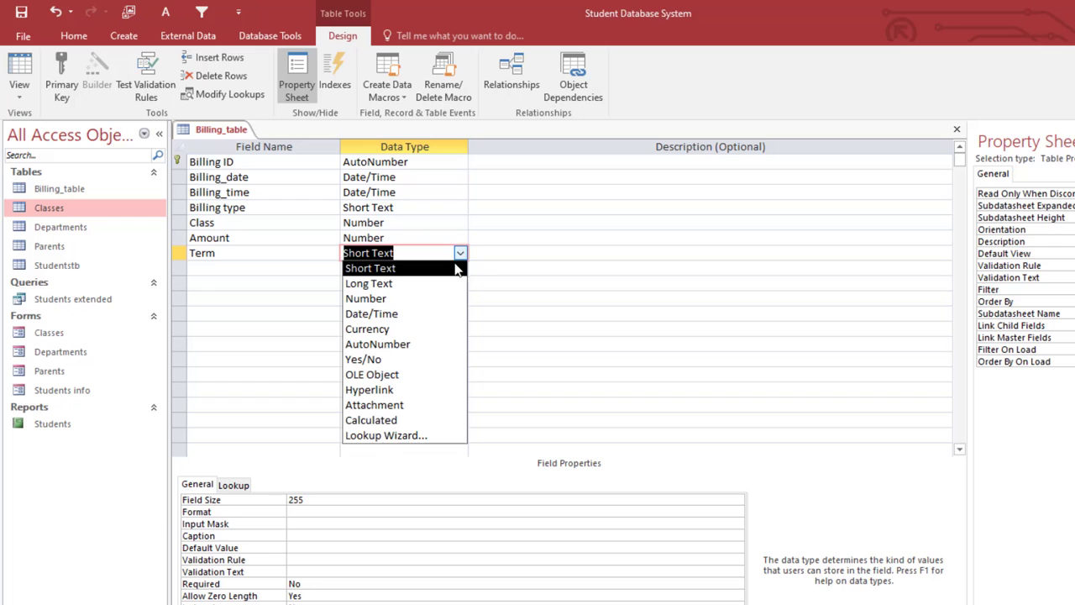
left_click(400, 436)
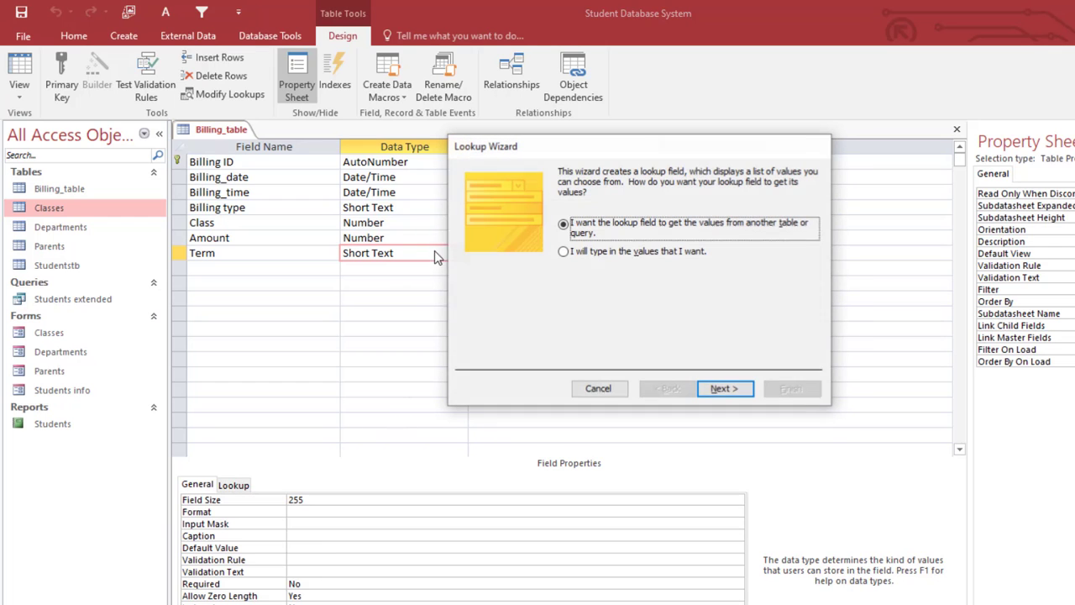
left_click(626, 252)
left_click(725, 389)
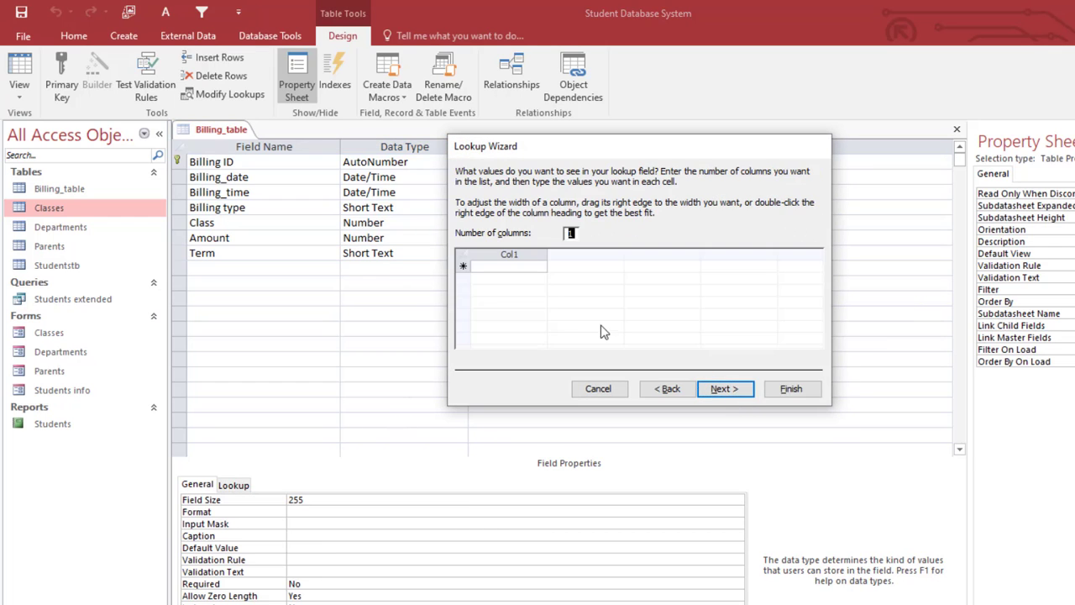
- Enter TERM 1/22, TERM 2/22 and TERM 3/22 as the lookup values in a single column
left_click(517, 267)
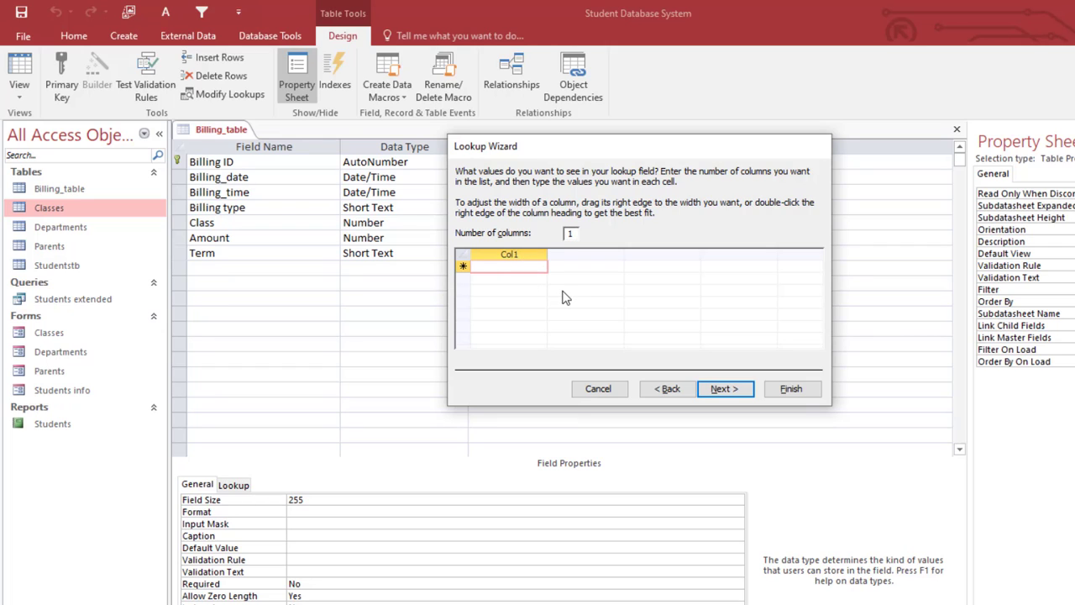
type("TERM 1/22")
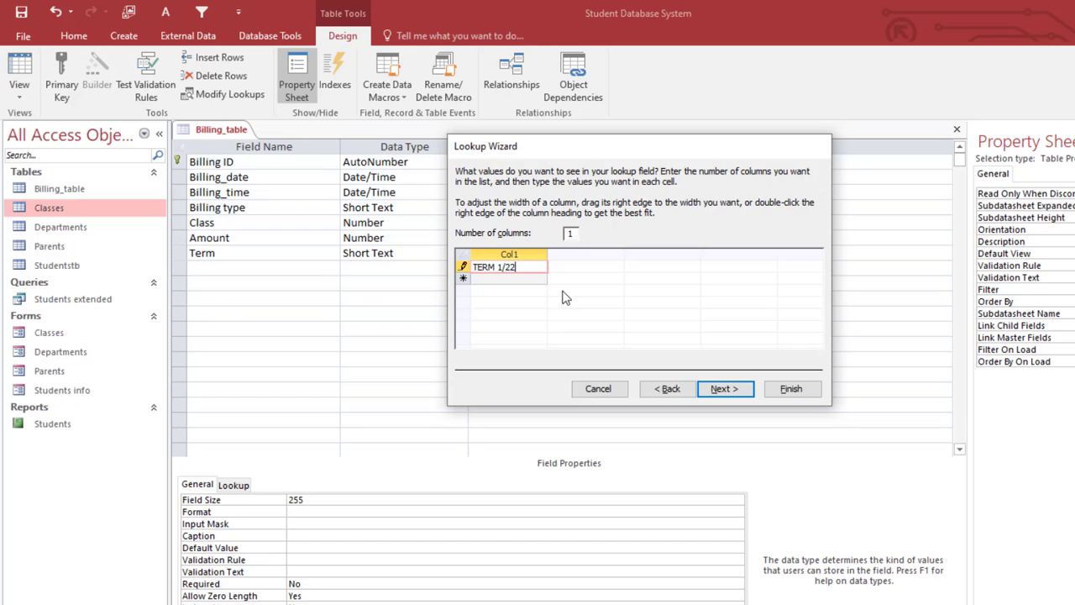
left_click(522, 279)
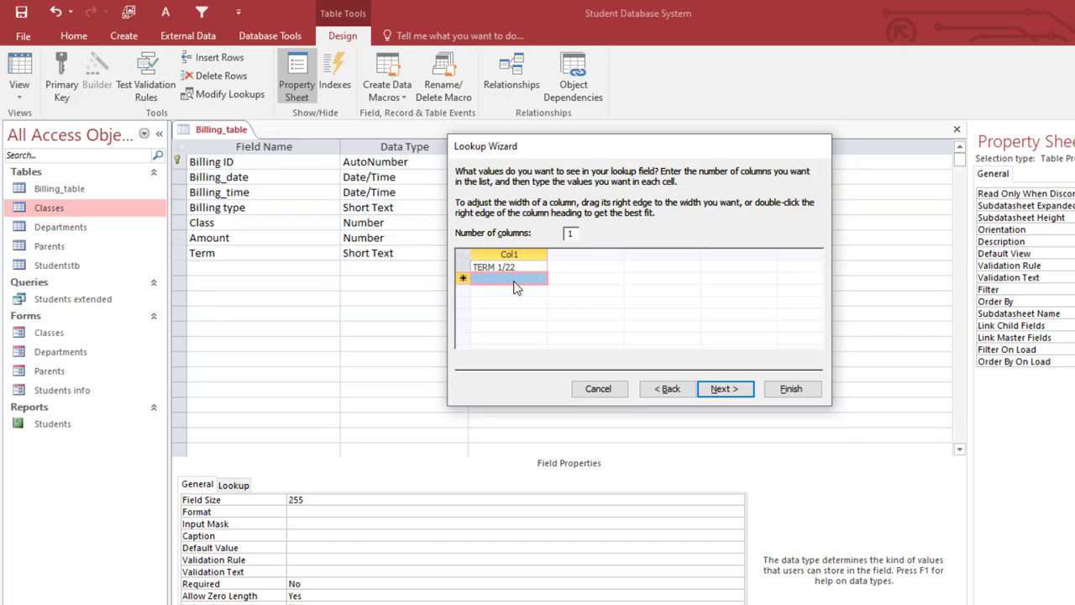
left_click(523, 280)
type("TERM 2/22")
left_click(521, 291)
type("TER")
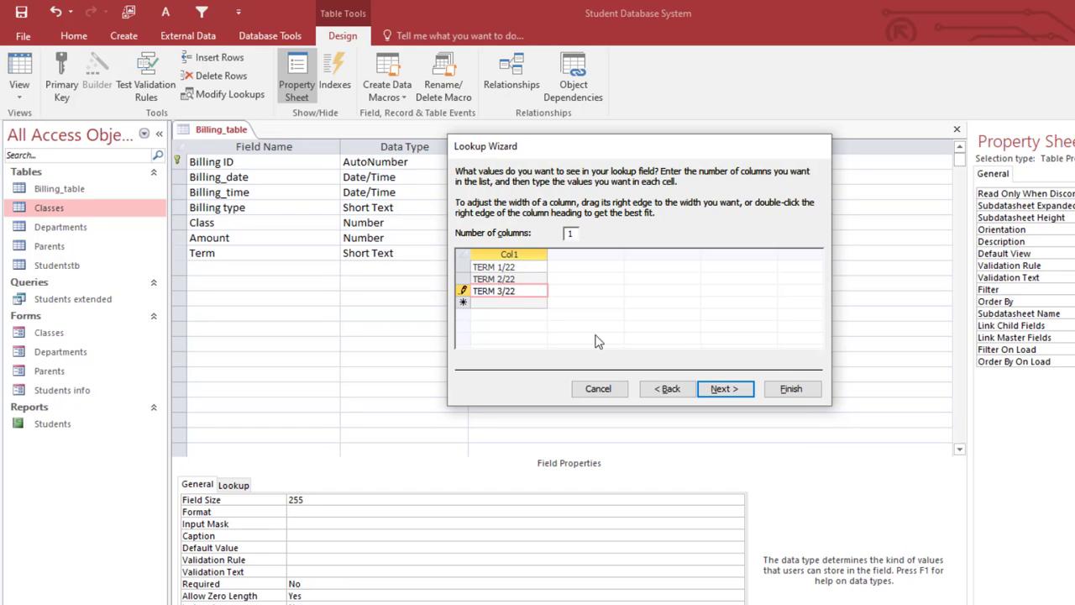
- Limit the Term field's entries to the list and finish the Lookup Wizard with the label Term
left_click(724, 388)
left_click(563, 224)
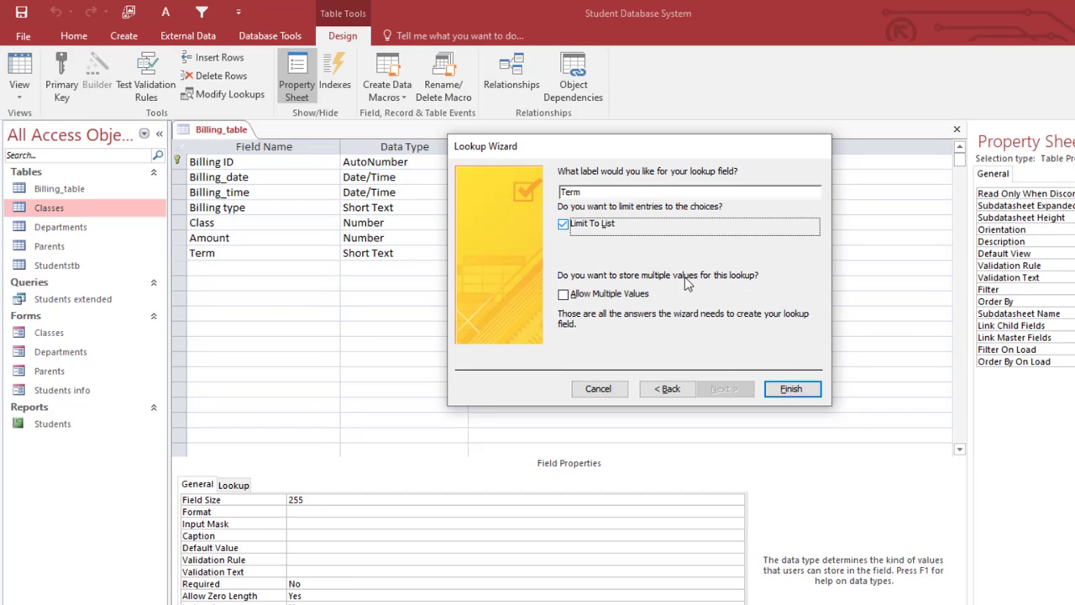
left_click(791, 392)
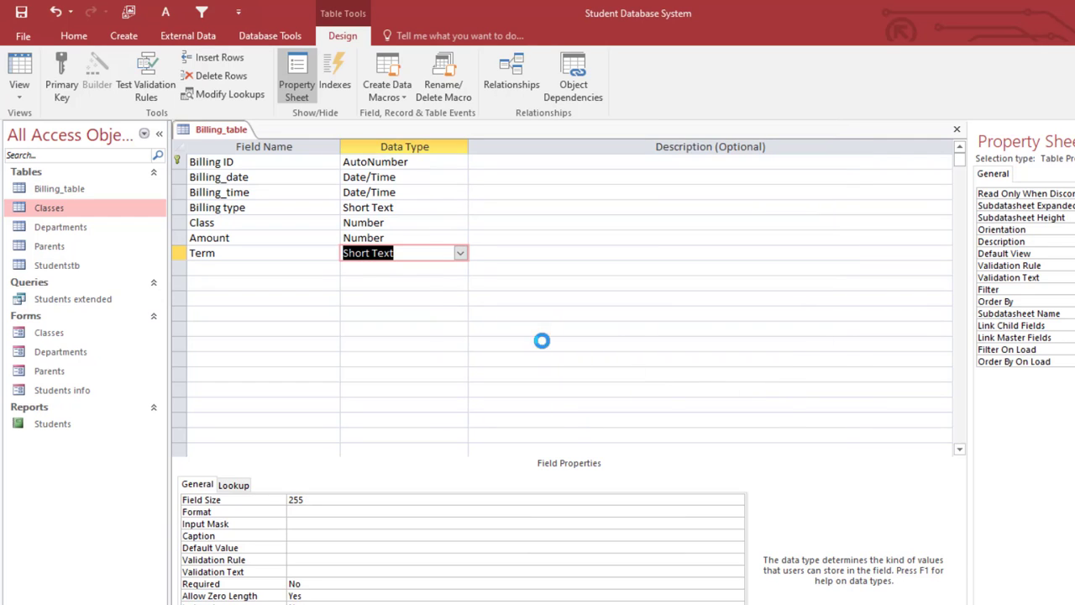
- Return Billing_table to Datasheet View and choose TERM 1/22 as the term of the first two records
left_click(20, 71)
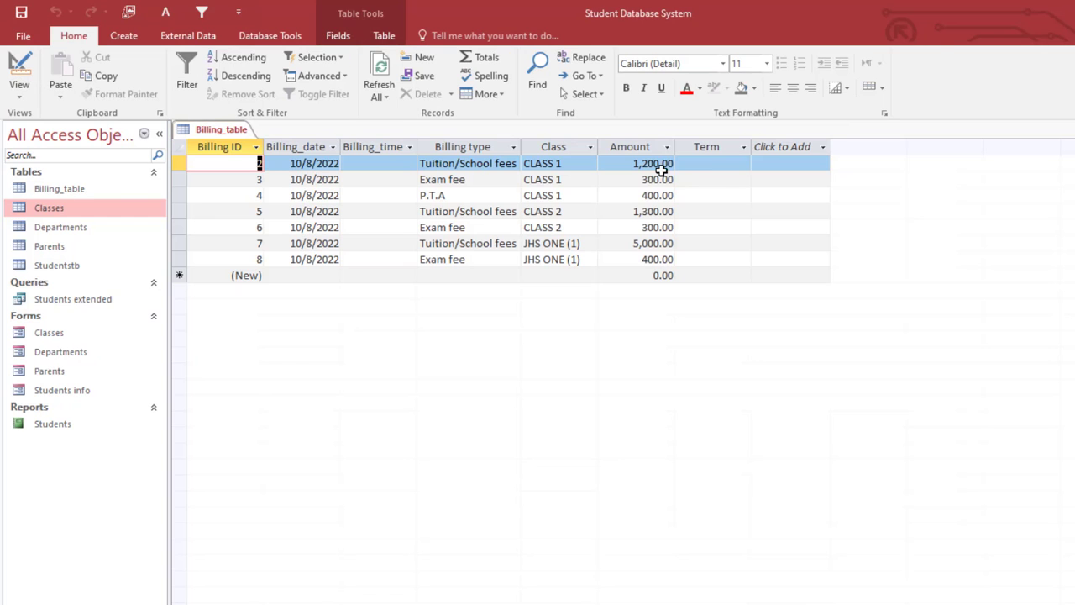
left_click(730, 164)
left_click(743, 164)
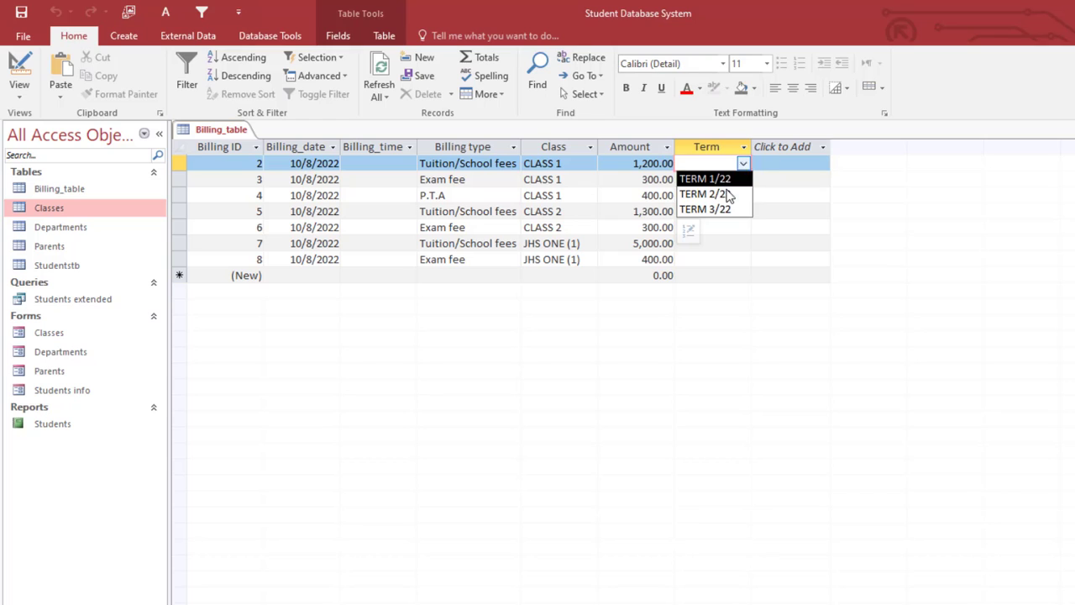
left_click(709, 179)
left_click(731, 179)
left_click(743, 179)
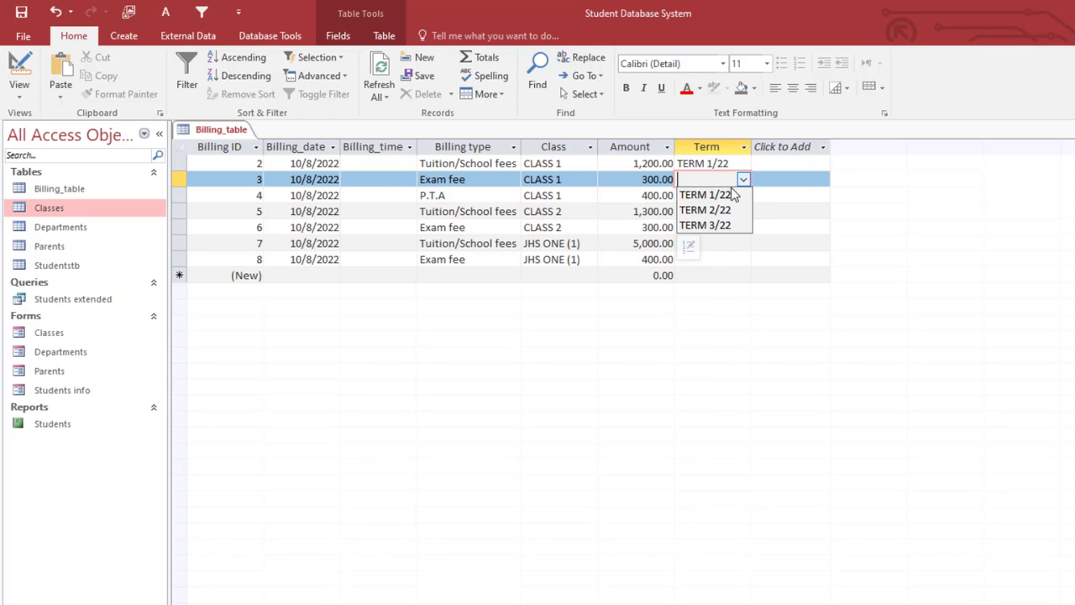
left_click(733, 195)
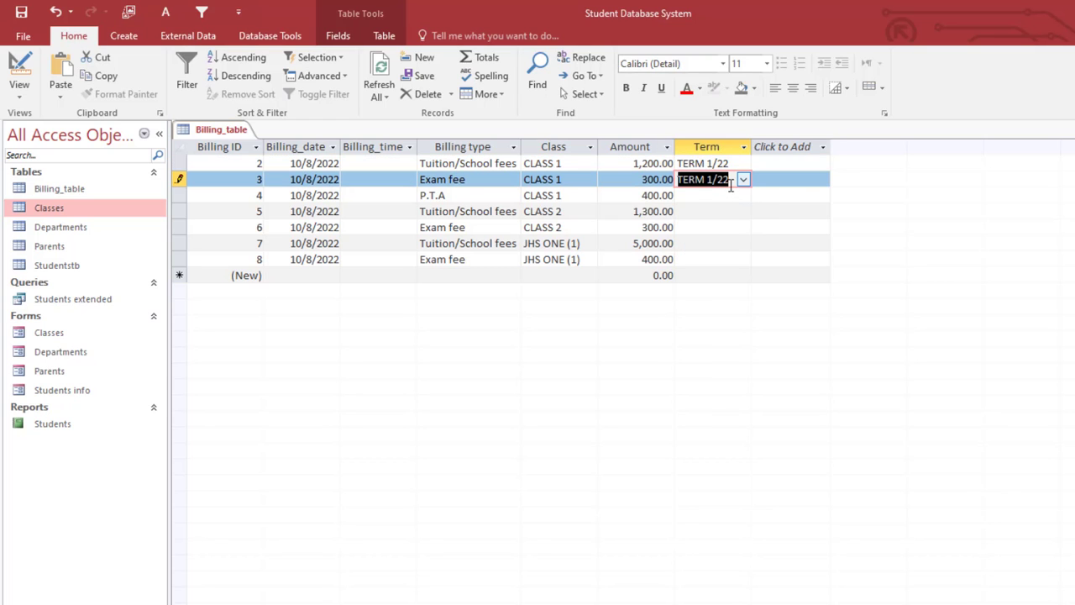
- Fill the Term field of the remaining five records with TERM 1/22, copied from the record above
key("Down")
key("ctrl+apostrophe")
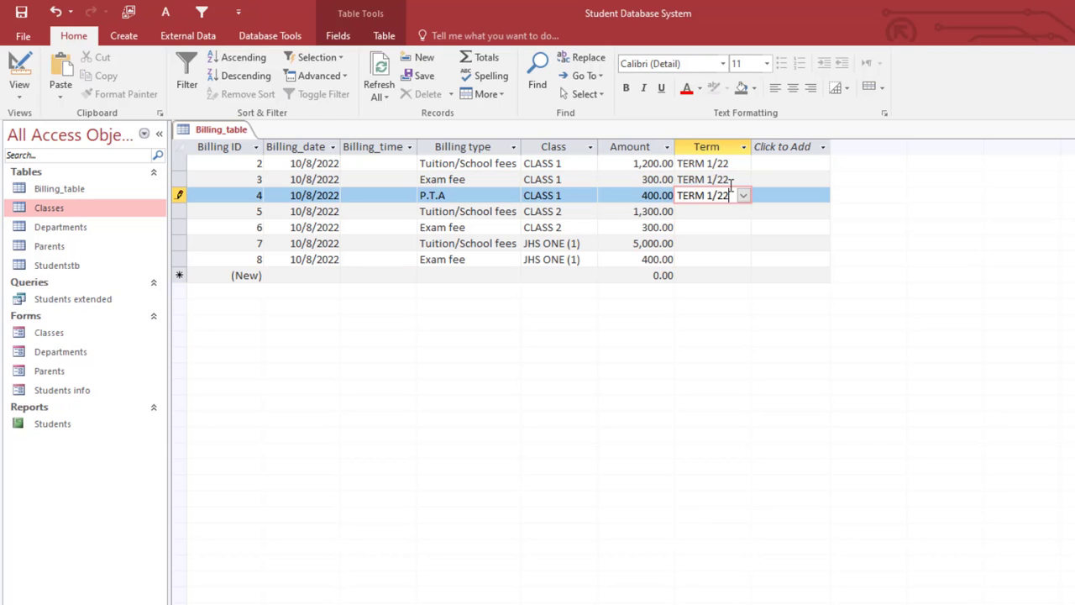
key("Down")
key("ctrl+apostrophe")
key("Down")
key("ctrl+apostrophe")
key("Down")
key("ctrl+apostrophe")
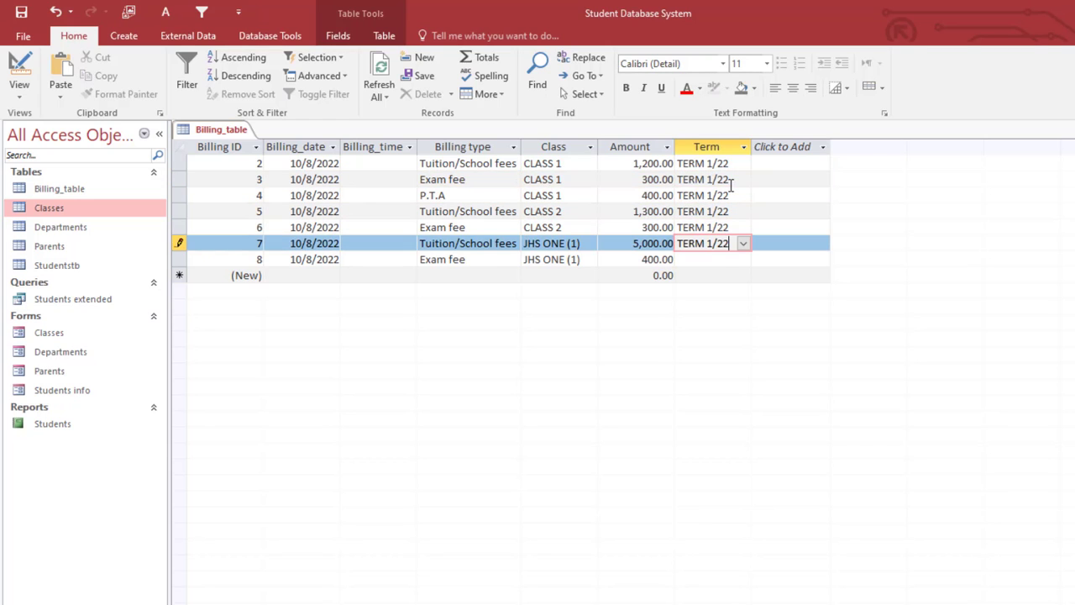
key("Down")
key("ctrl+apostrophe")
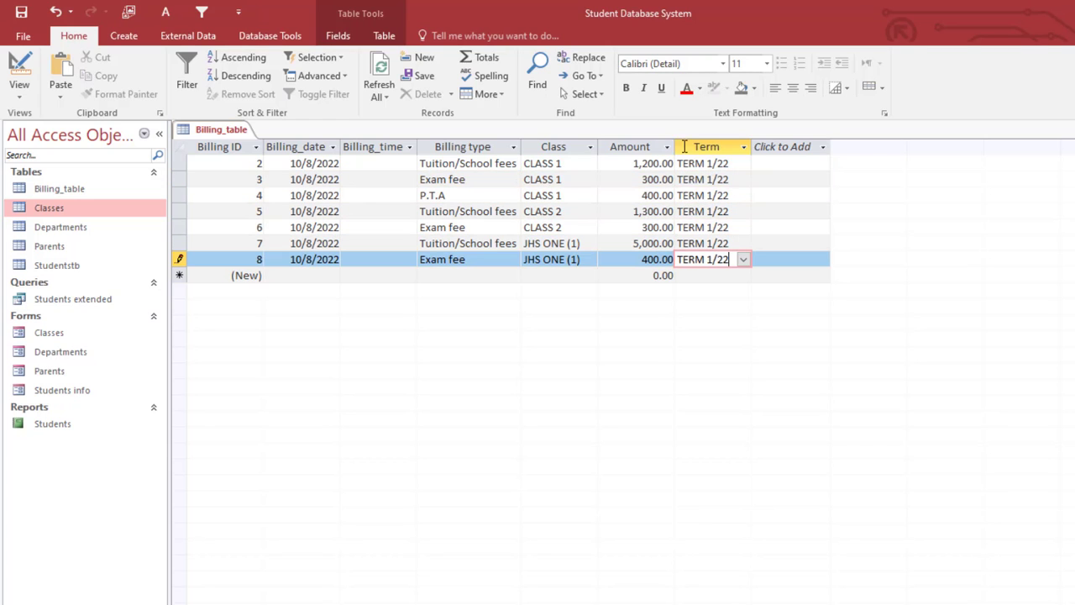
- Refresh the Billing_table records and close the table
left_click(378, 74)
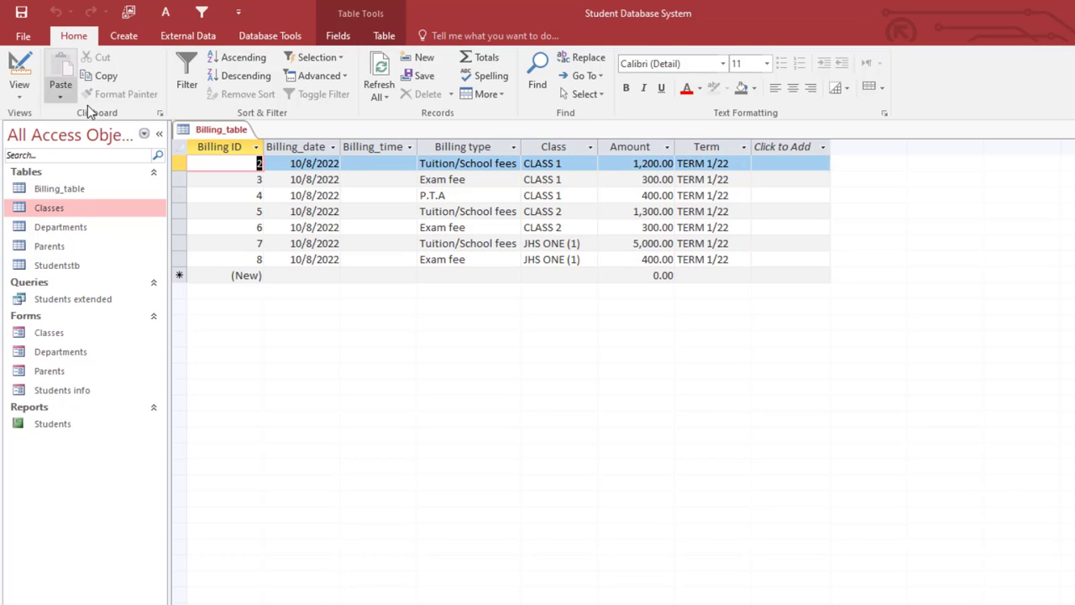
right_click(231, 133)
left_click(265, 162)
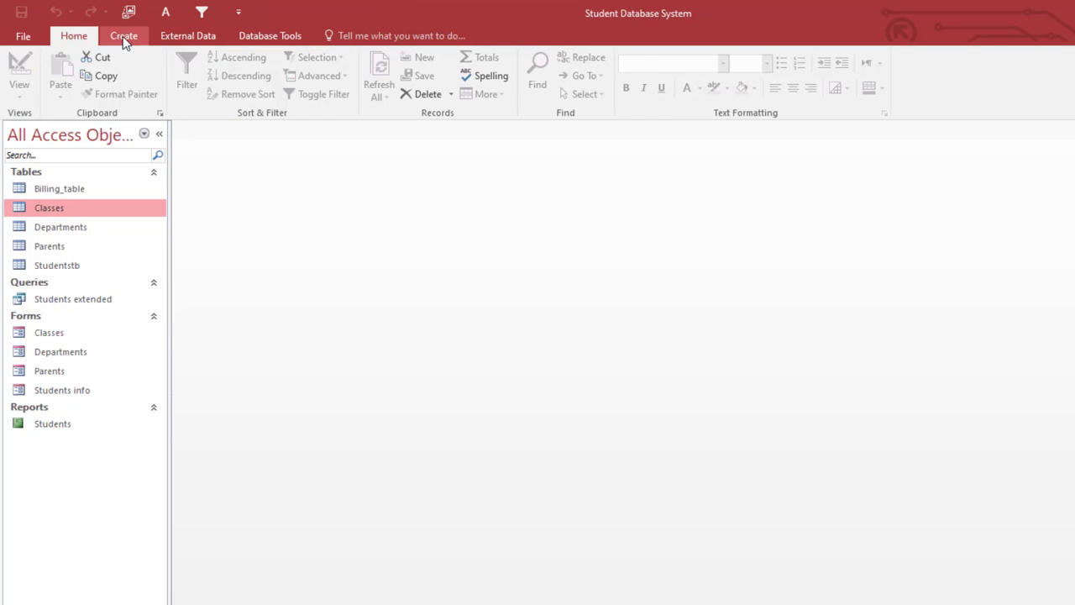
- Create a new query in Design View with Billing_table as its only source table
left_click(134, 38)
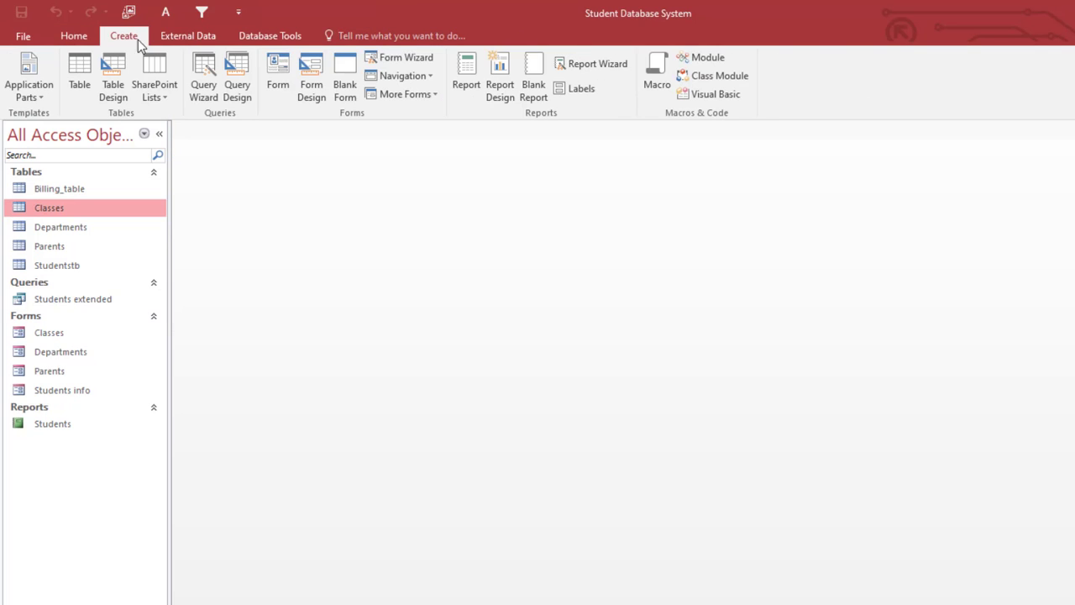
left_click(237, 91)
left_click_drag(573, 290, 563, 159)
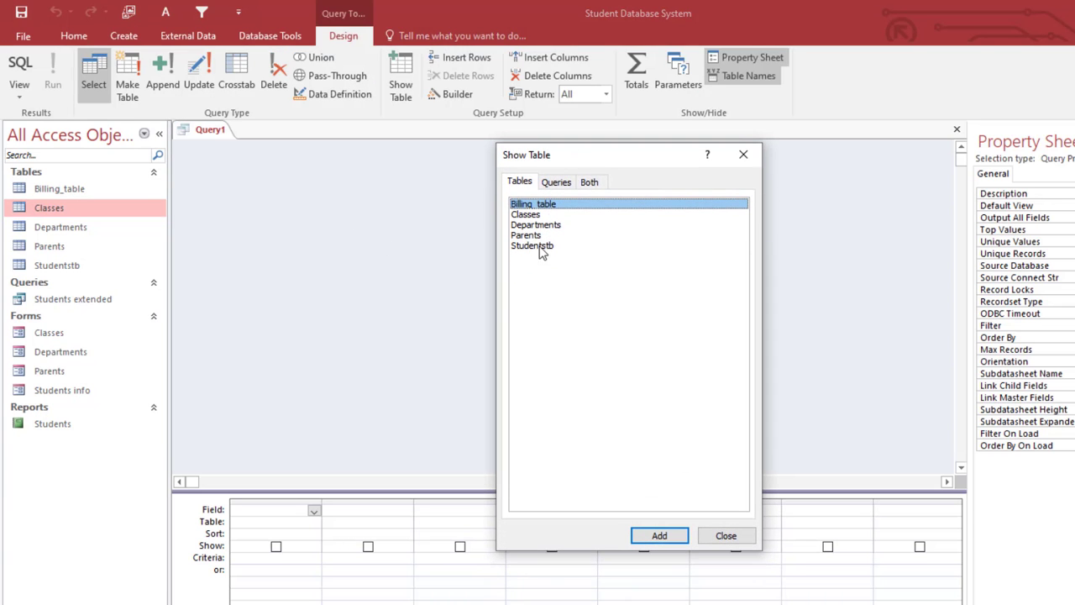
double_click(544, 205)
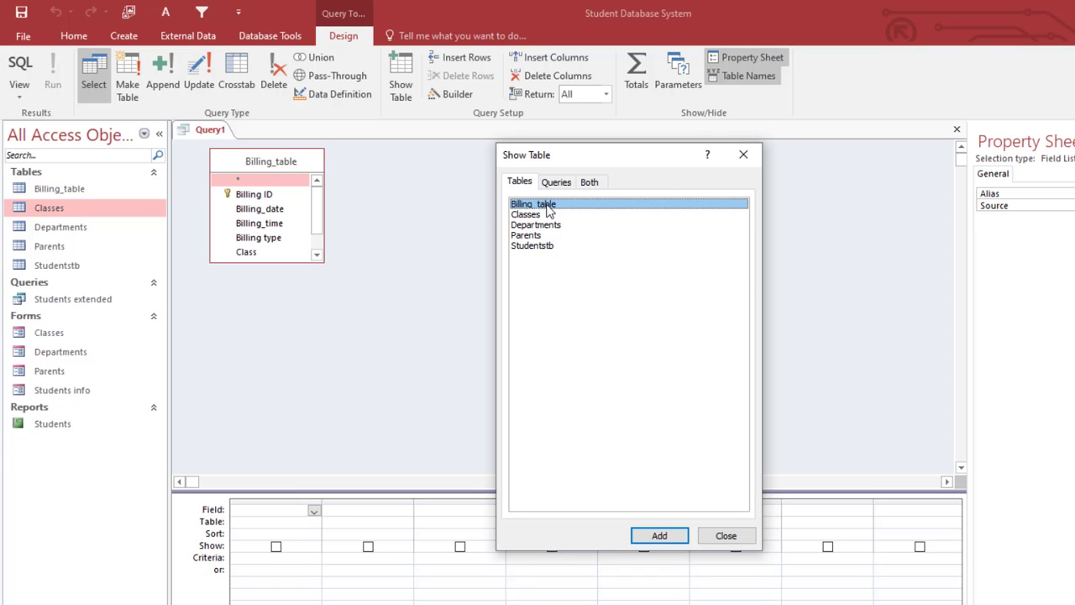
left_click(742, 156)
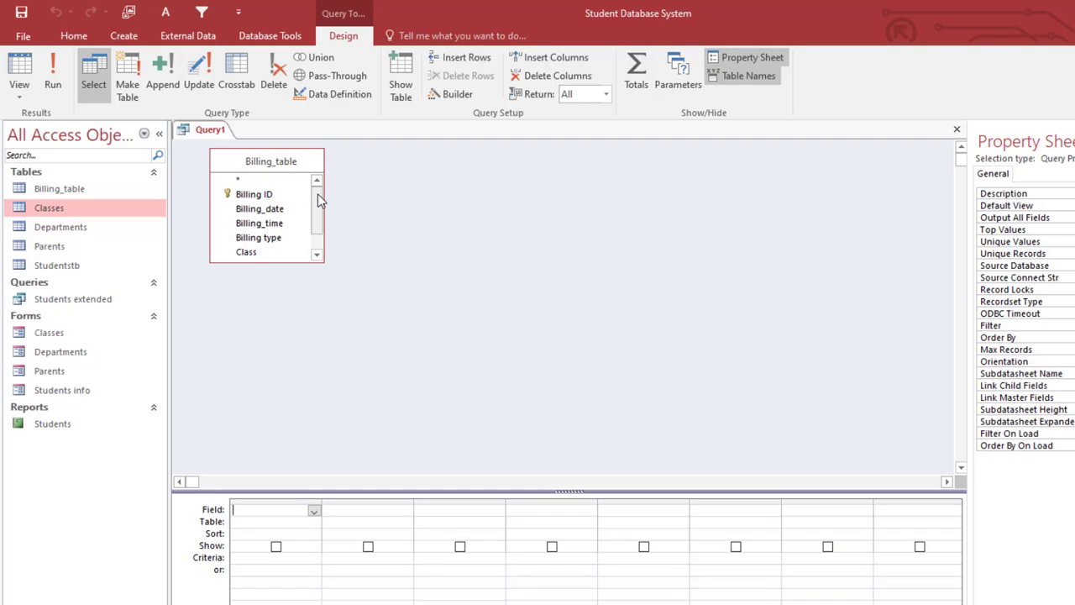
- Add the Class and Amount fields from Billing_table to the query's design grid
left_click_drag(317, 193, 318, 225)
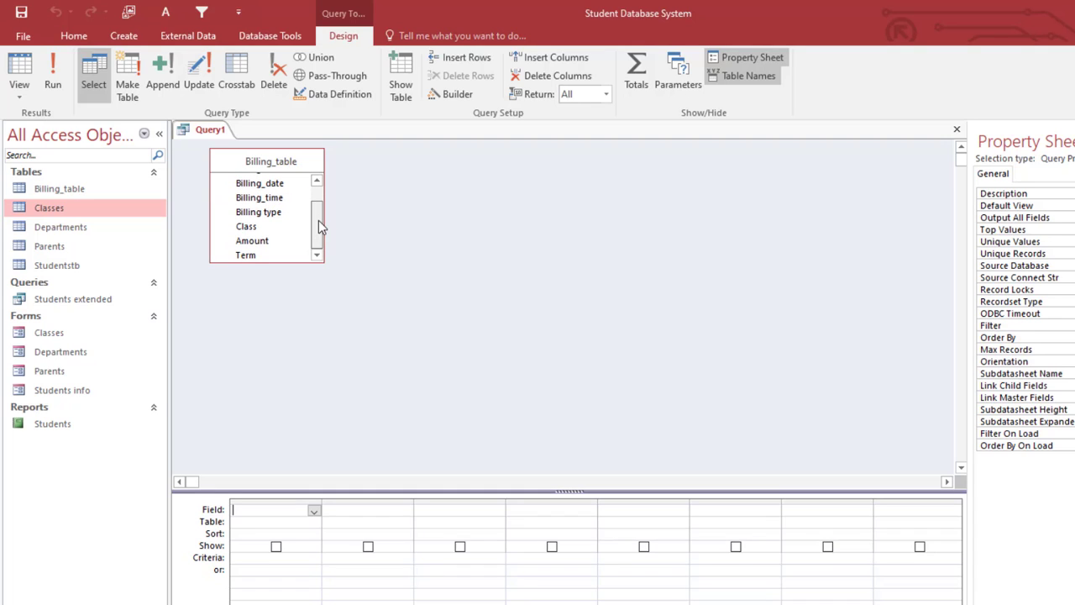
double_click(255, 226)
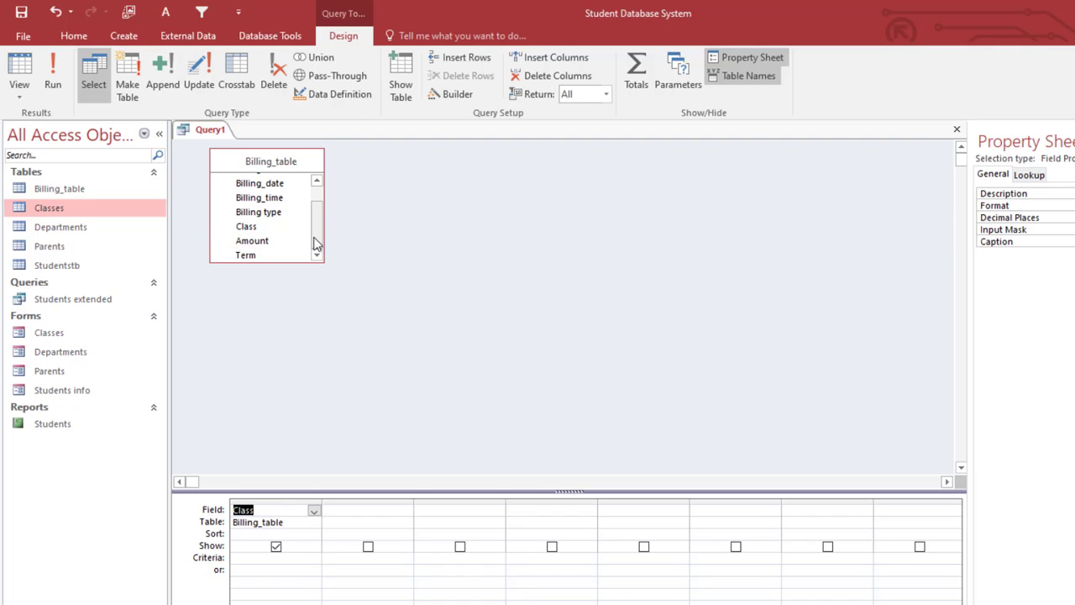
left_click_drag(317, 240, 316, 214)
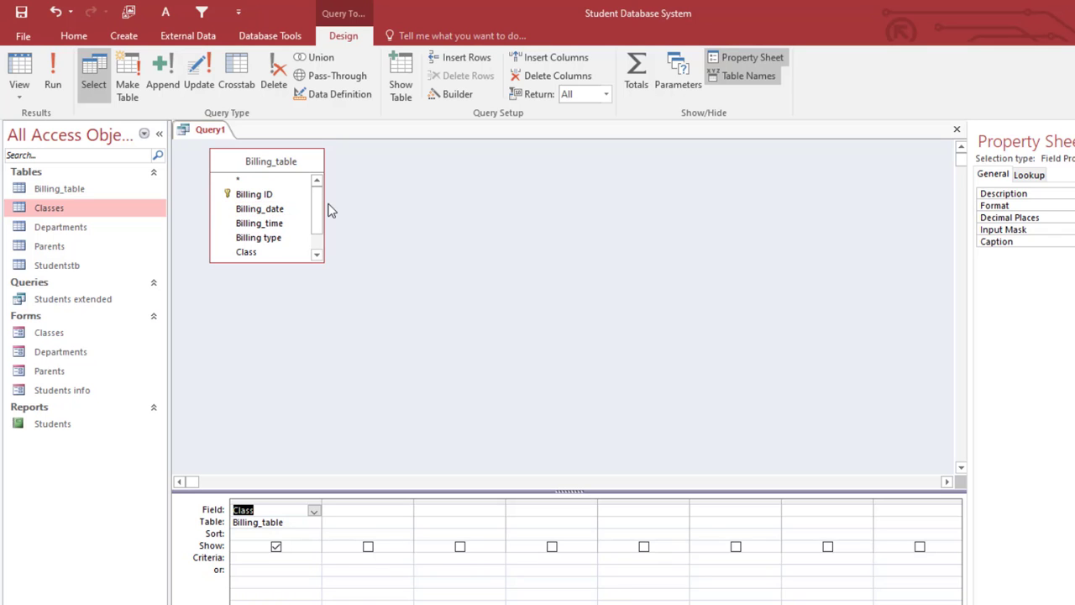
left_click(316, 254)
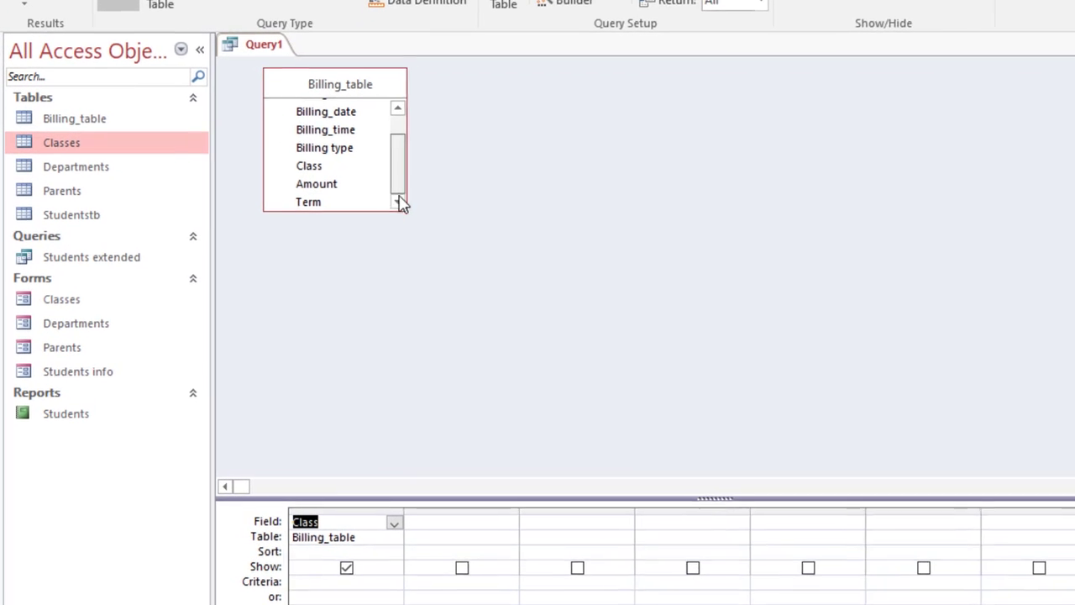
double_click(319, 185)
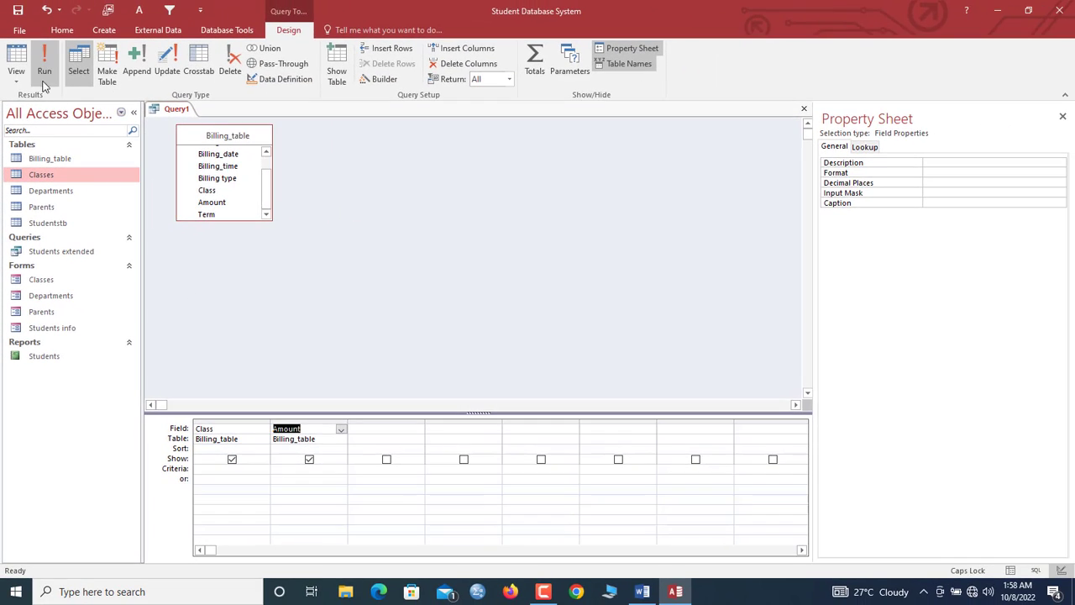
- Run the query to check its Class and Amount records, and return it to Design View
left_click(56, 67)
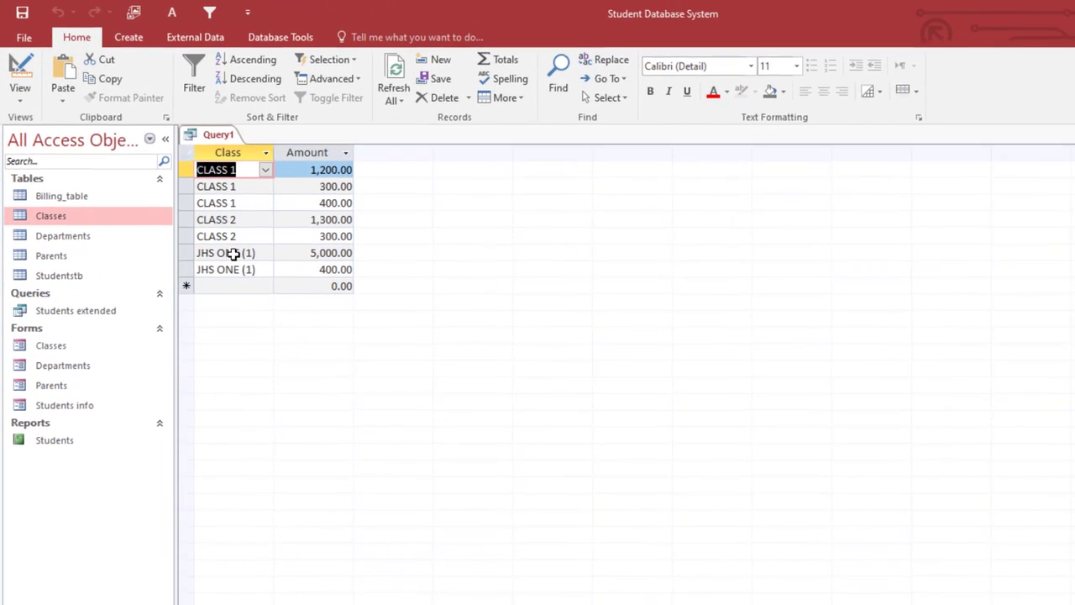
right_click(211, 144)
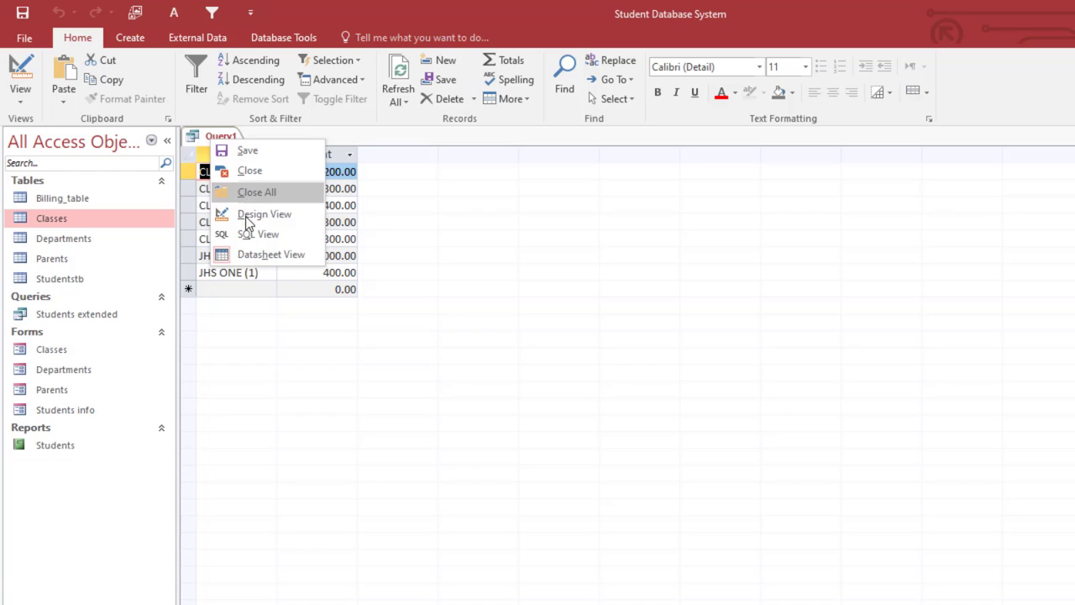
left_click(235, 214)
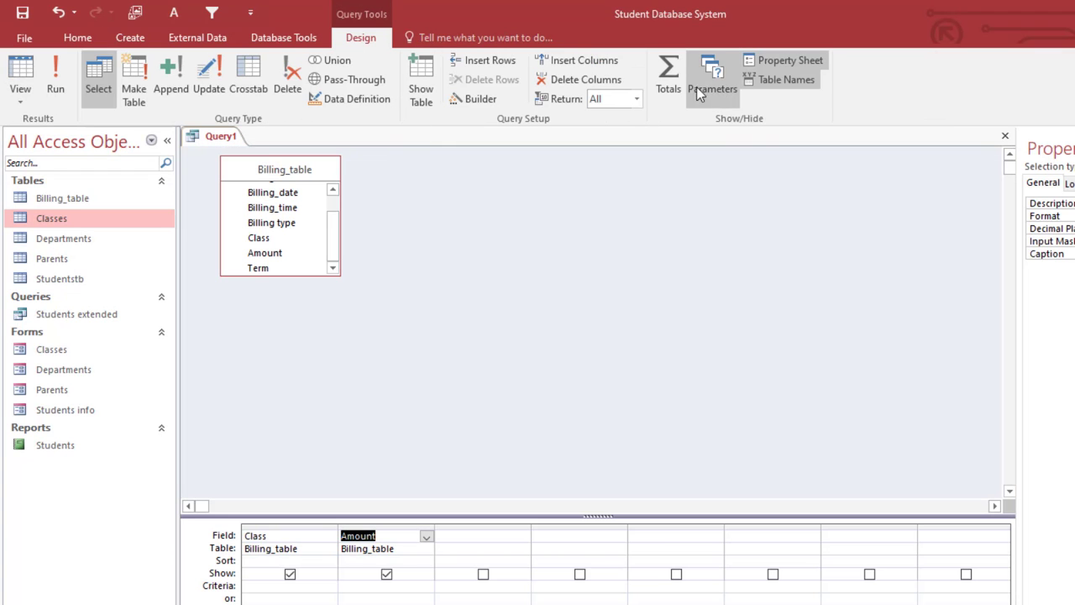
- Turn on totals for the query and set the Amount field's total to Sum, keeping Class as Group By
left_click(669, 89)
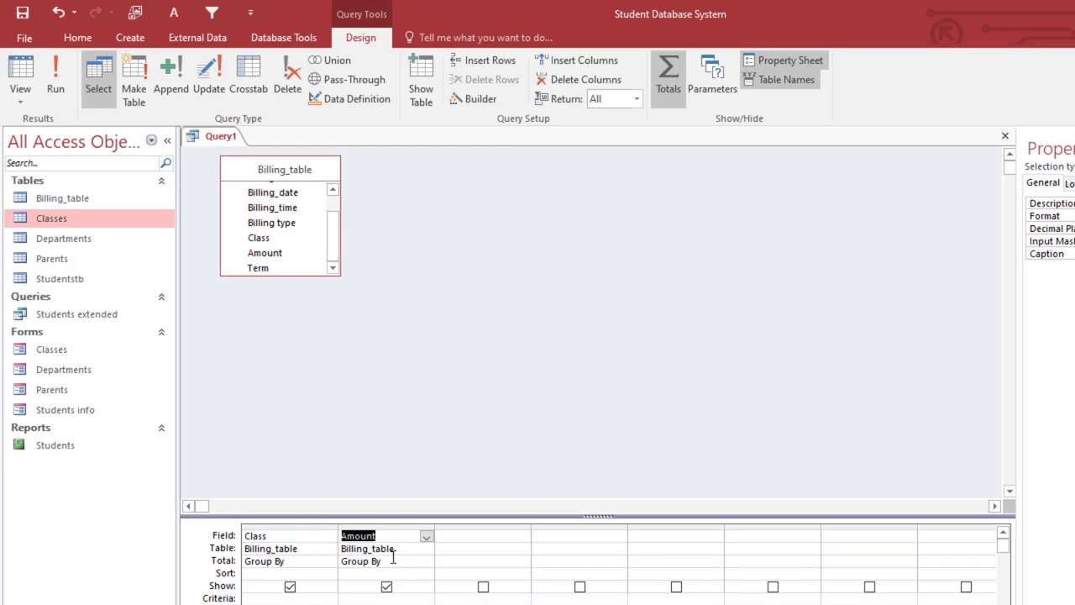
left_click(338, 564)
left_click(428, 565)
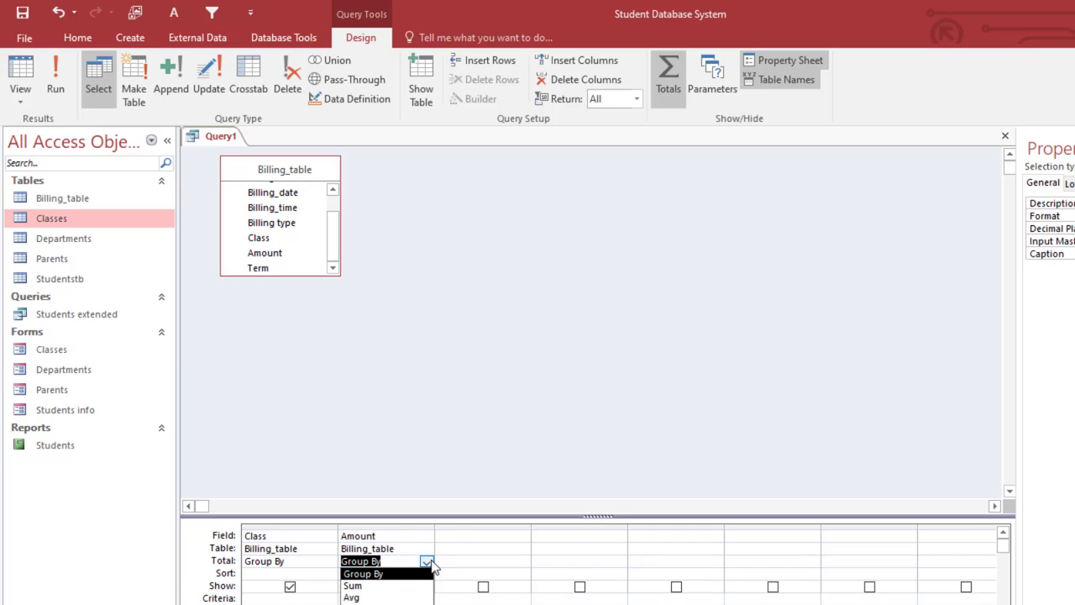
left_click(384, 583)
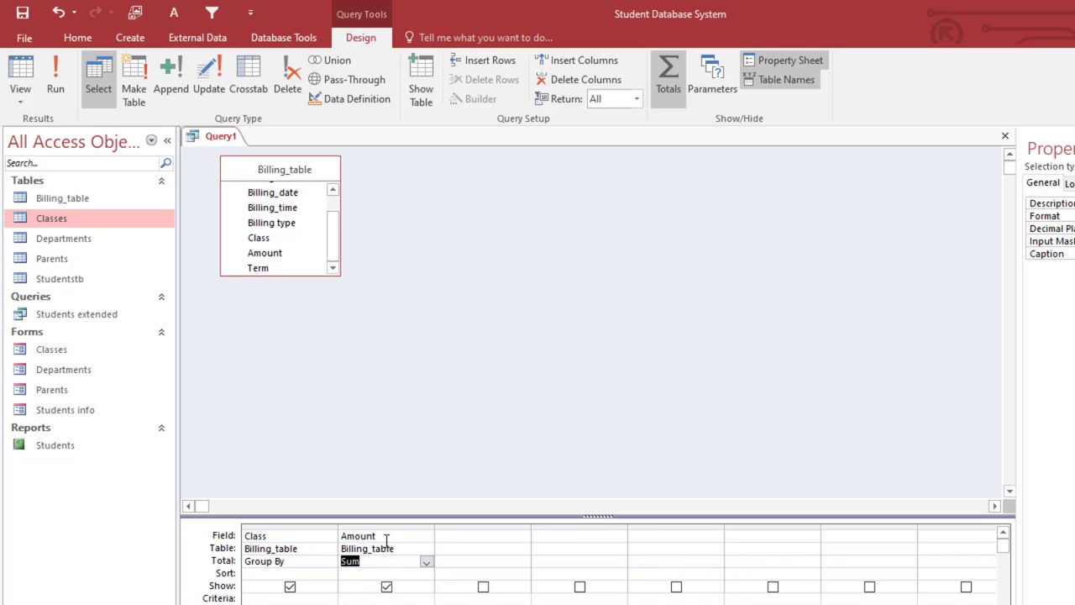
left_click(385, 540)
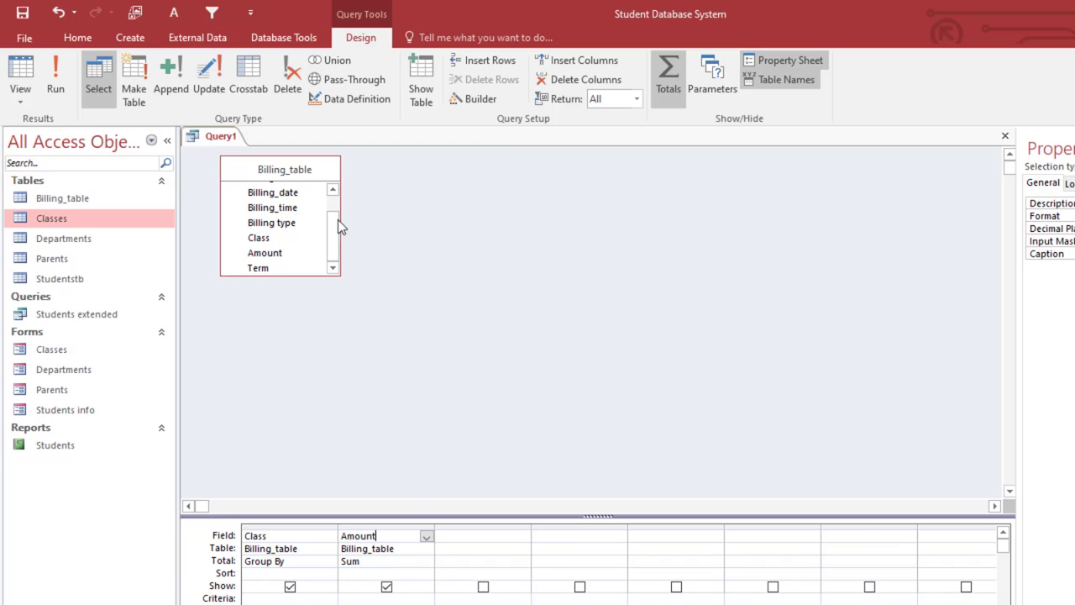
- Save the query under the name bILL_QUERY
mouse_move(336, 252)
left_mouse_down()
mouse_move(336, 204)
mouse_move(335, 269)
left_mouse_up()
key("ctrl+s")
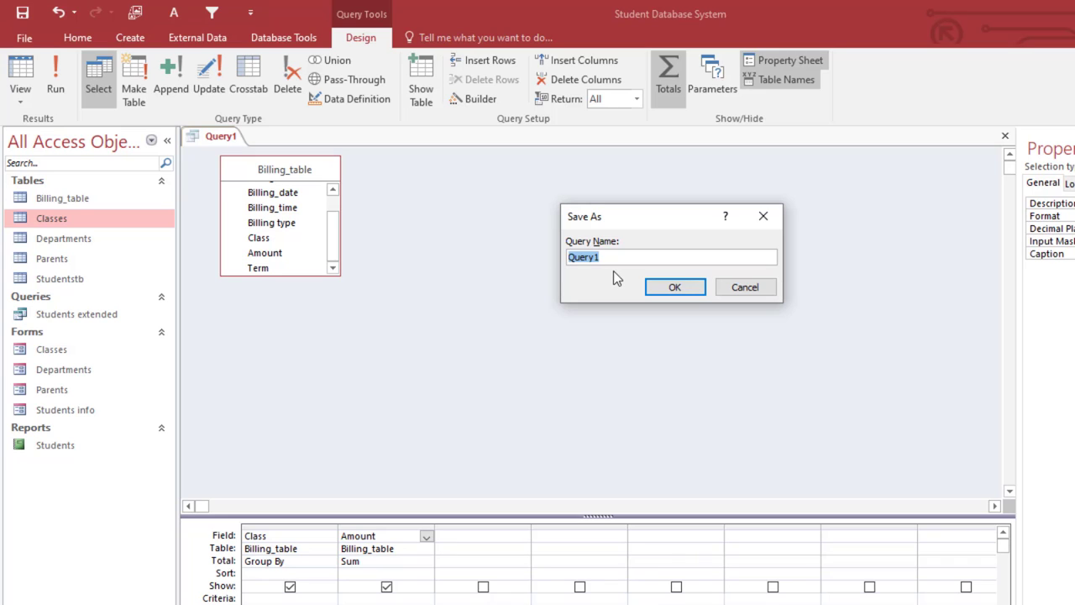
type("bILL_QUERY")
key("Return")
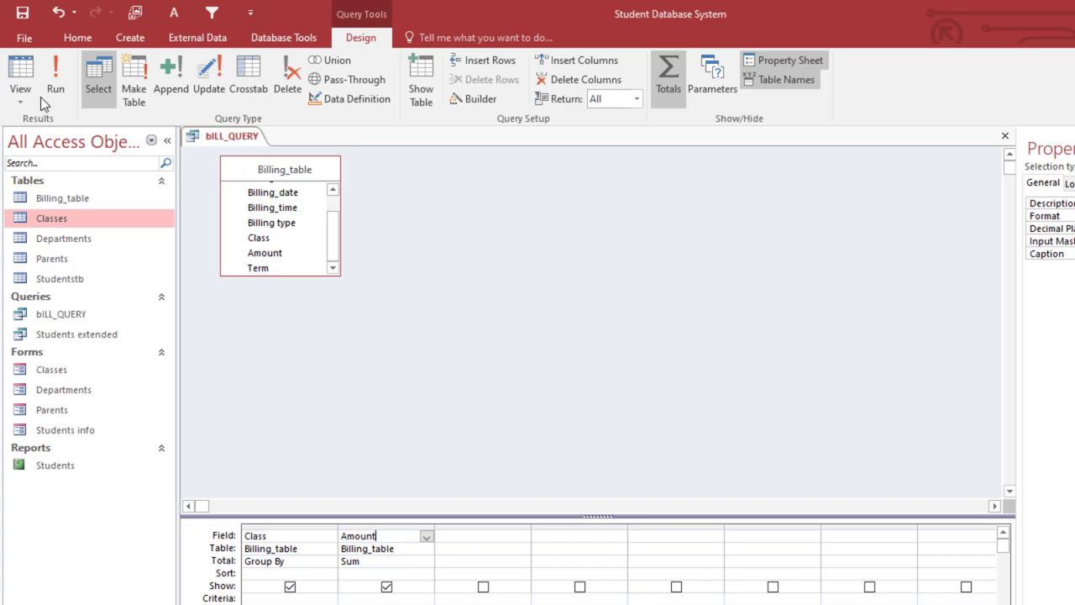
- Run bILL_QUERY and examine the summed billing amount for each class
left_click(55, 80)
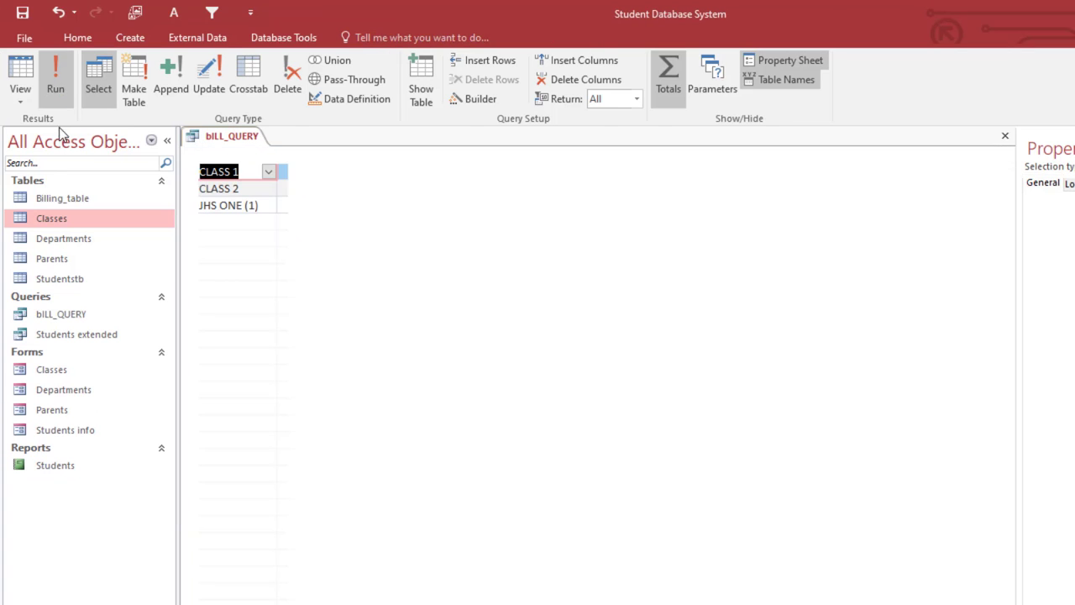
left_click(250, 171)
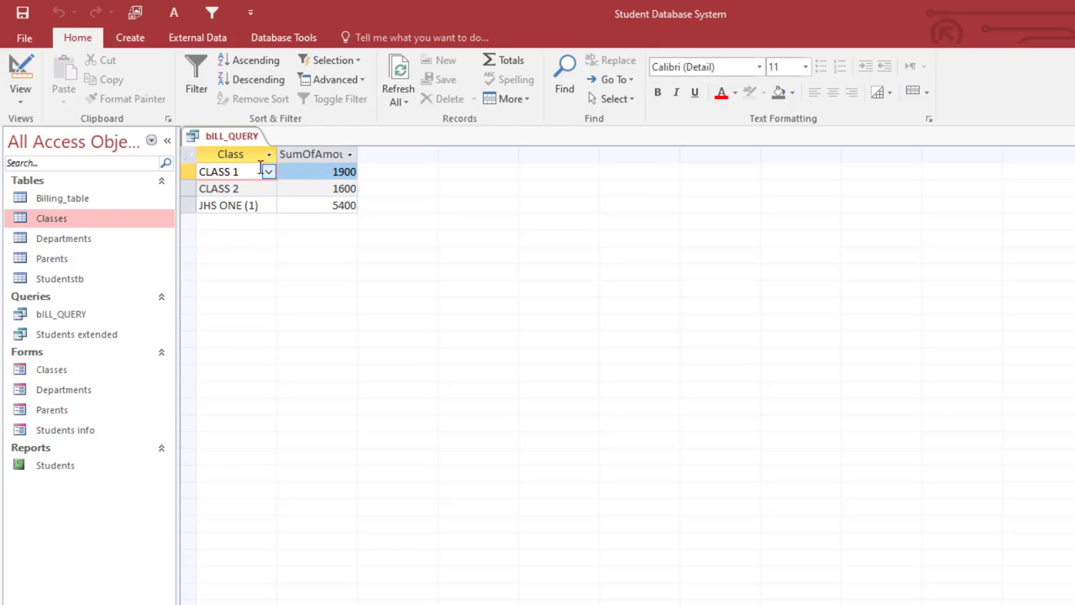
left_click_drag(240, 171, 198, 172)
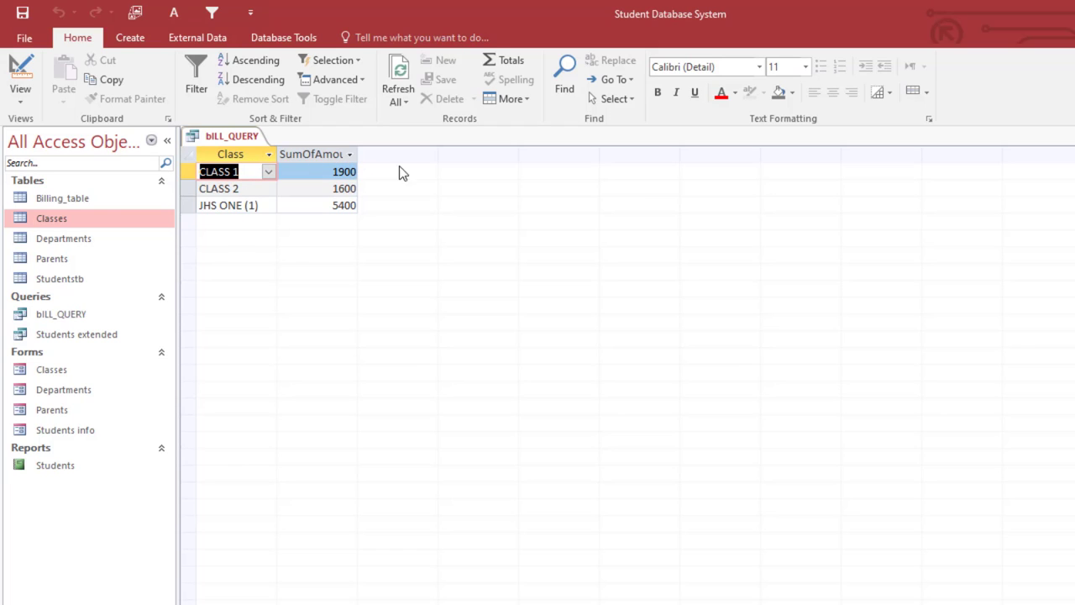
left_click(258, 207)
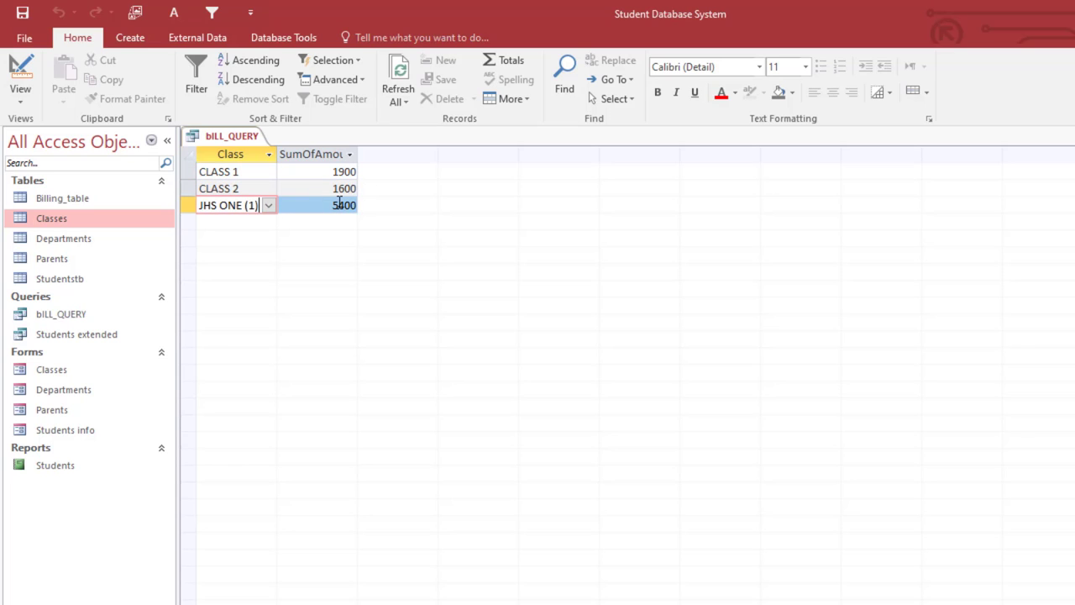
left_click(339, 203)
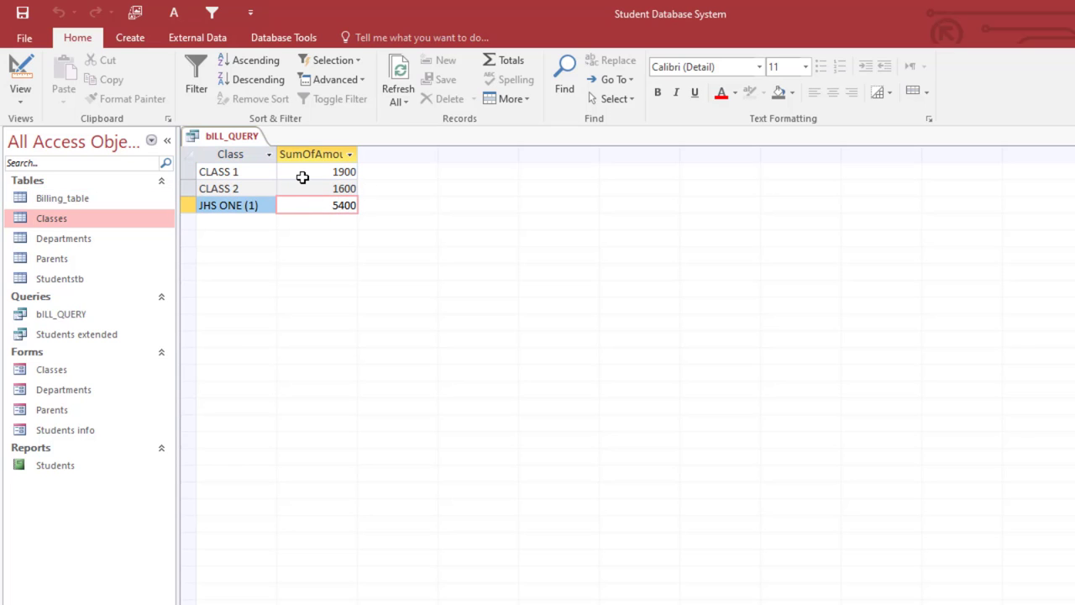
left_click(311, 171)
left_click(330, 192)
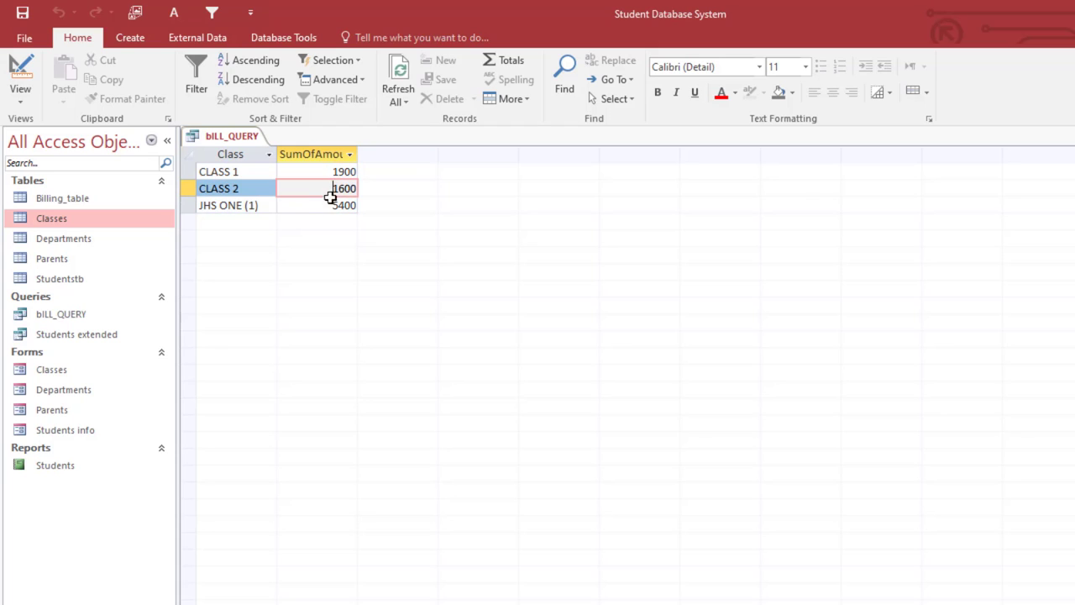
left_click(332, 205)
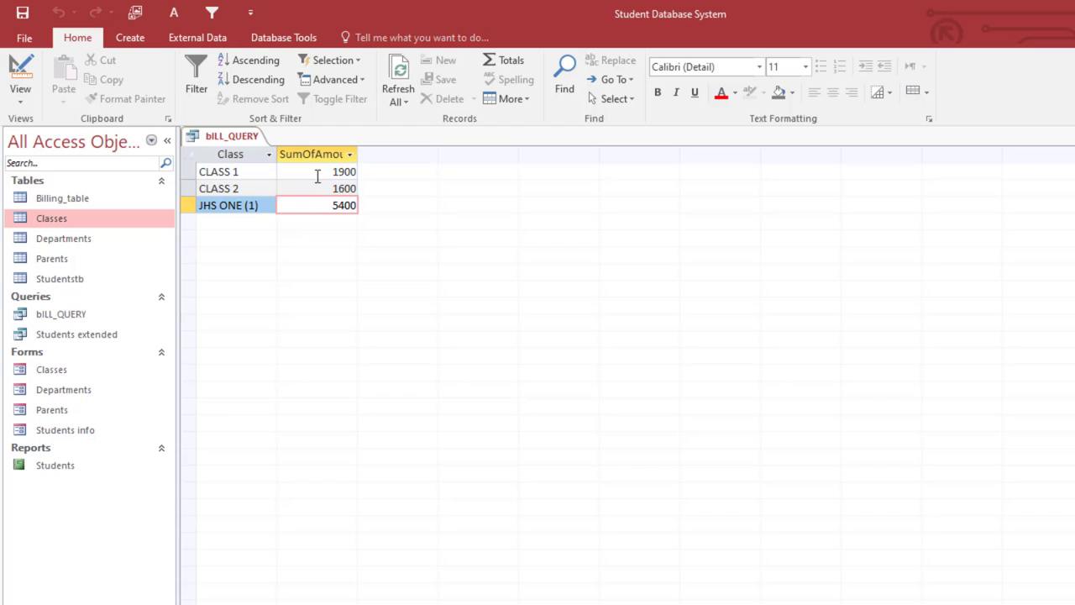
- Close bILL_QUERY
right_click(216, 136)
left_click(242, 142)
right_click(241, 143)
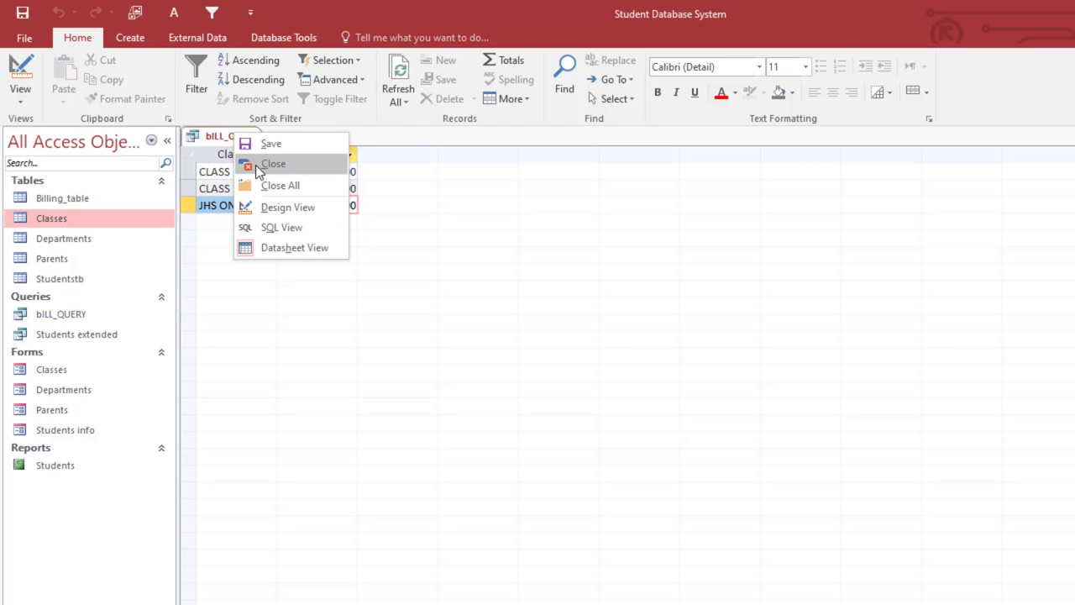
left_click(257, 163)
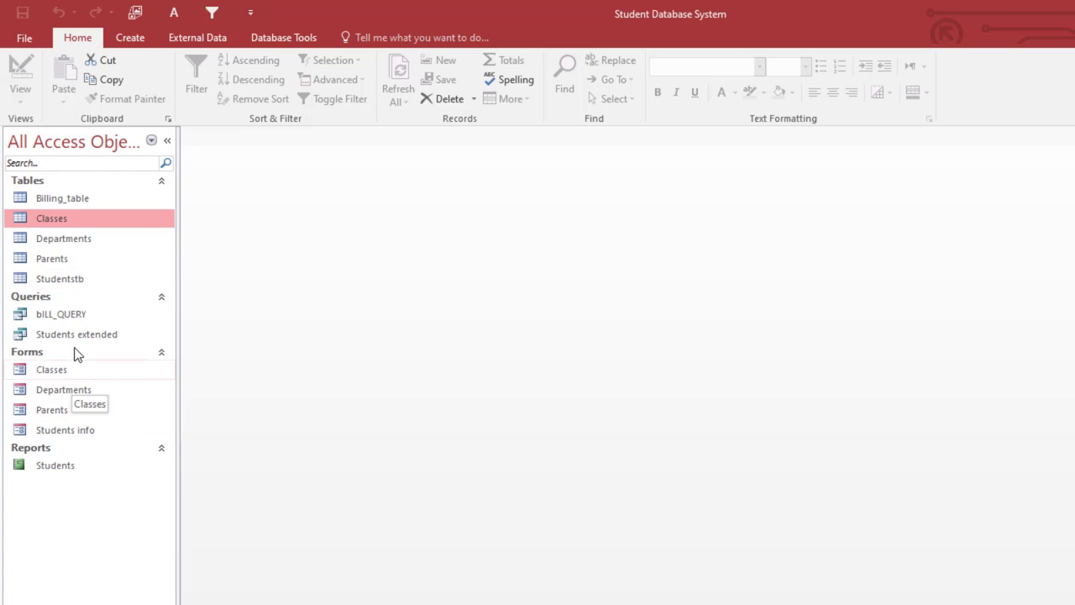
- Create a new table in Design View with an AutoNumber field named Transaction ID as the primary key
left_click(129, 40)
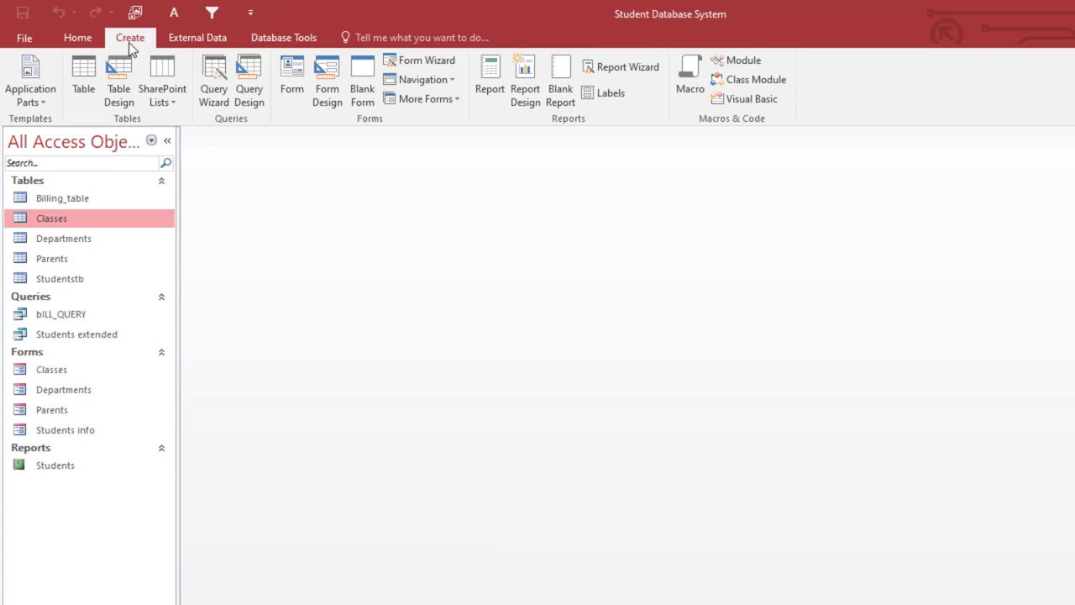
left_click(121, 92)
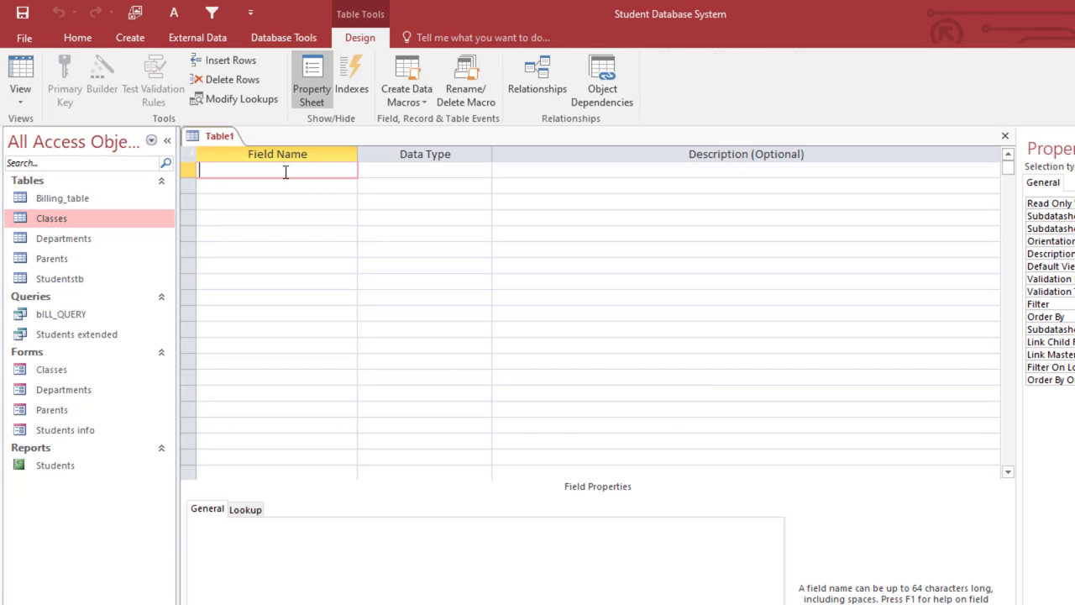
type("Transaction ID")
key("Tab")
type("a")
key("Tab")
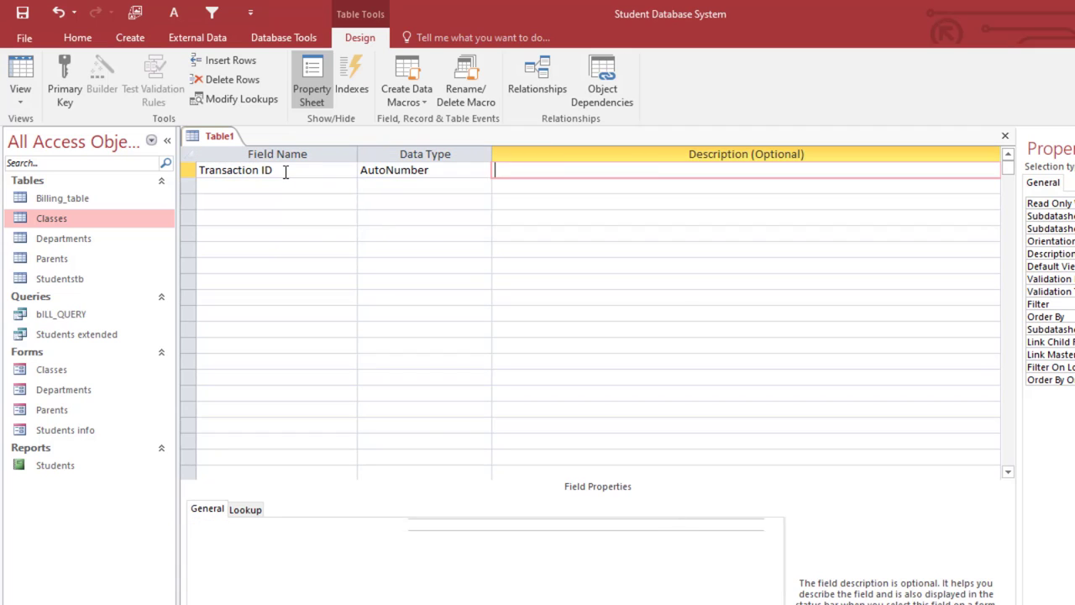
left_click(60, 77)
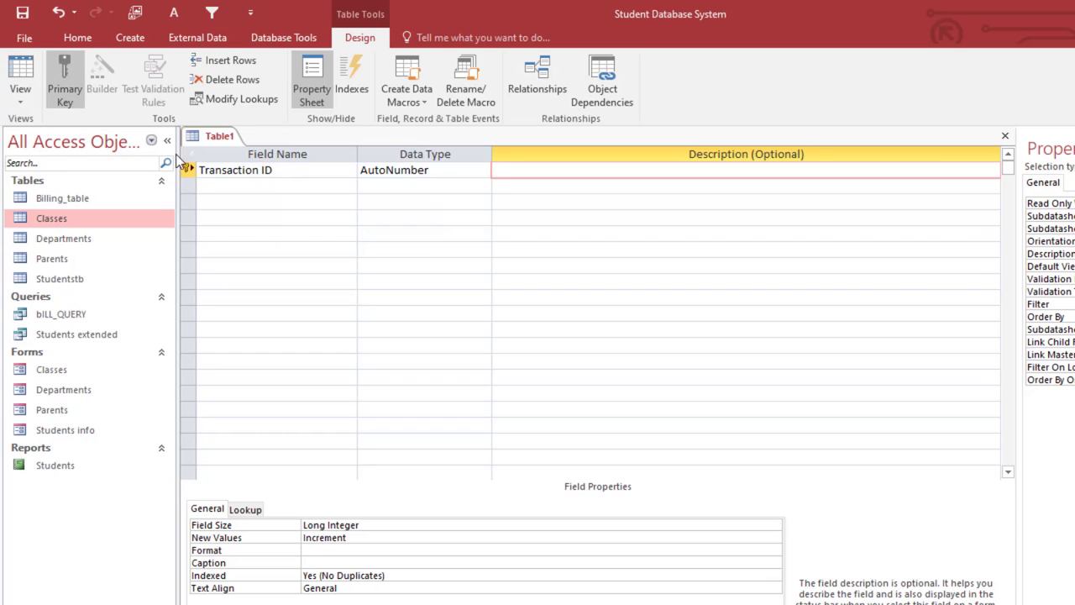
- Add a second field named Student ID below Transaction ID in the new table
left_click(267, 188)
type("S")
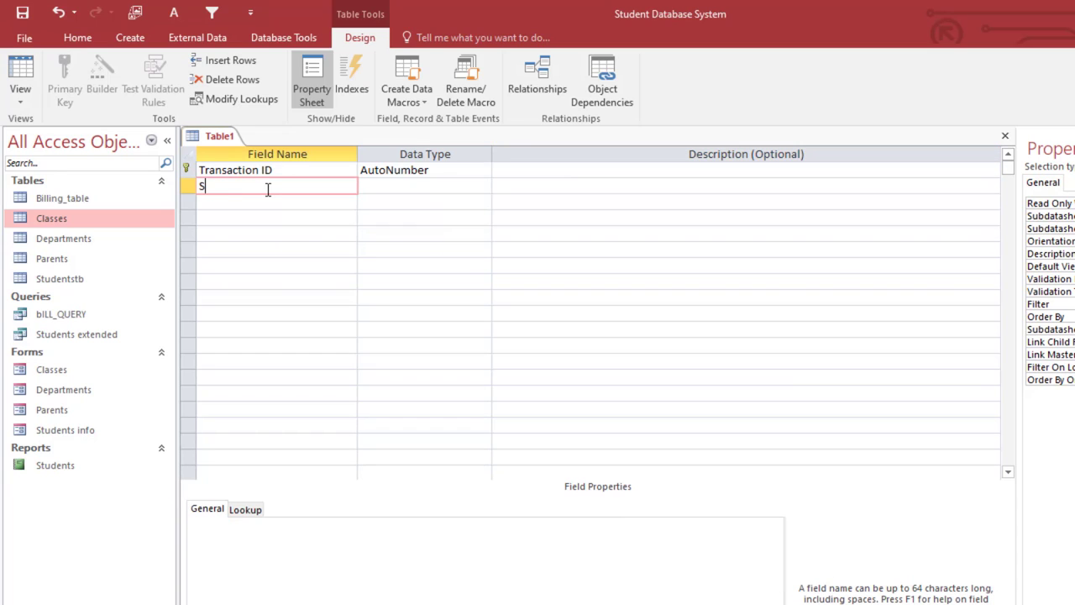
type("tudent ID")
key("Tab")
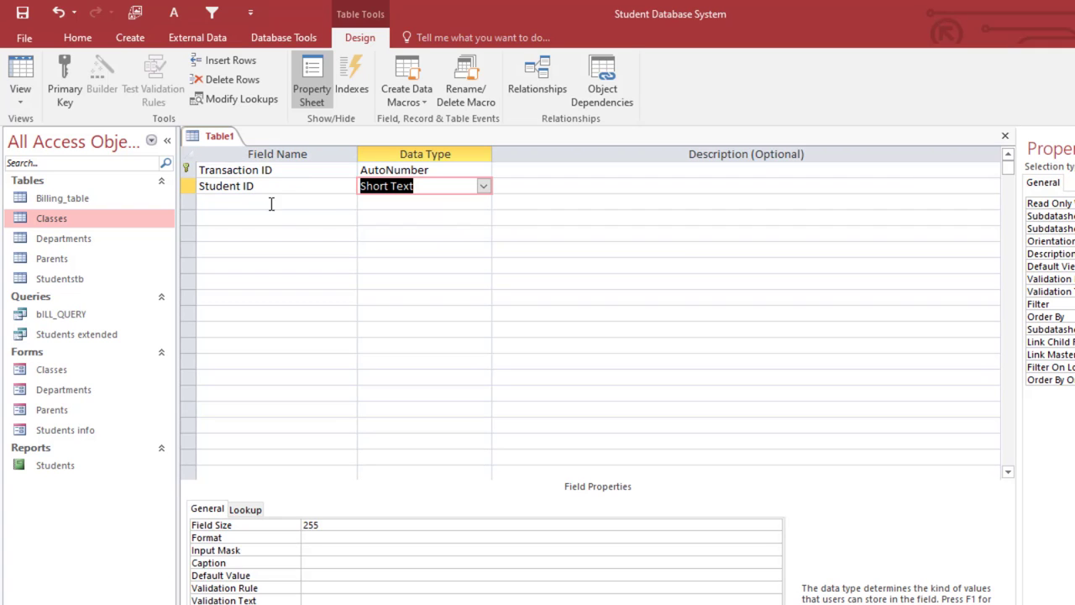
- Check the ID column in the Studentstb table, close it, and set the new table's Student ID data type to Number
double_click(67, 278)
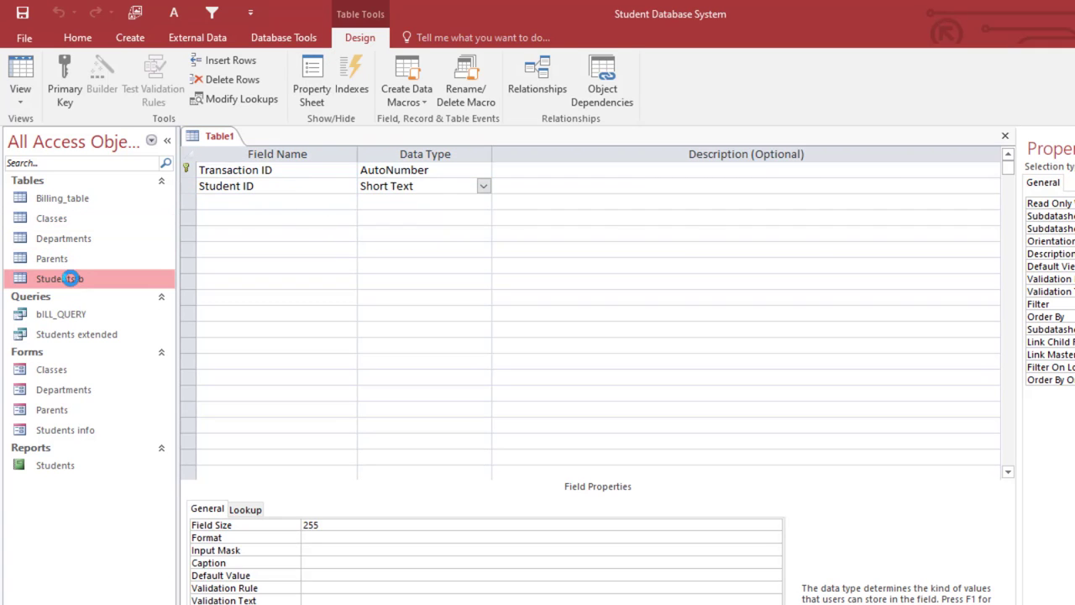
left_click(242, 152)
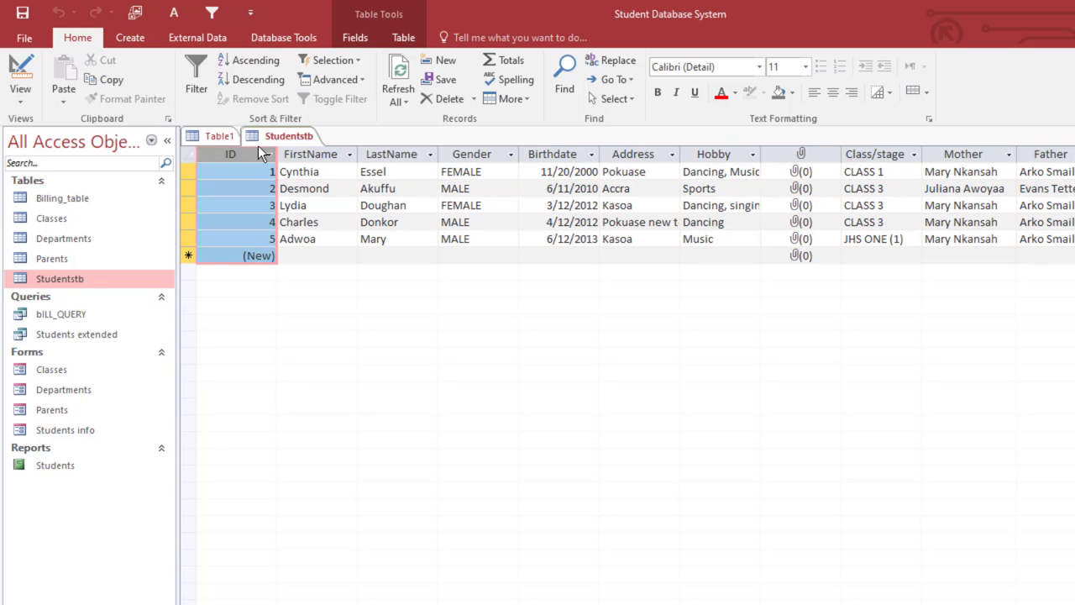
right_click(283, 138)
left_click(318, 166)
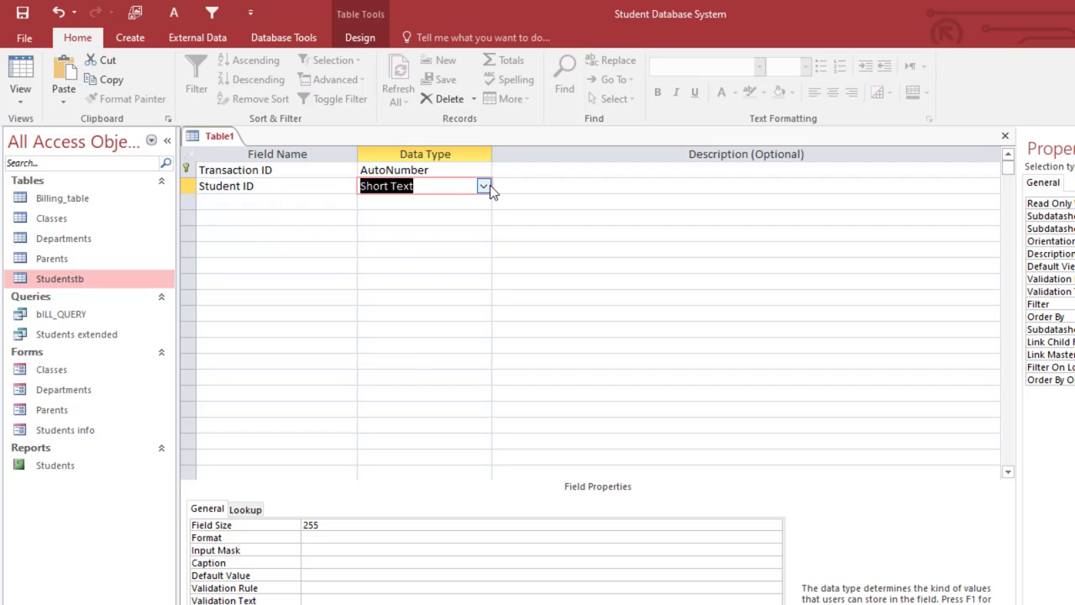
left_click(484, 186)
left_click(417, 231)
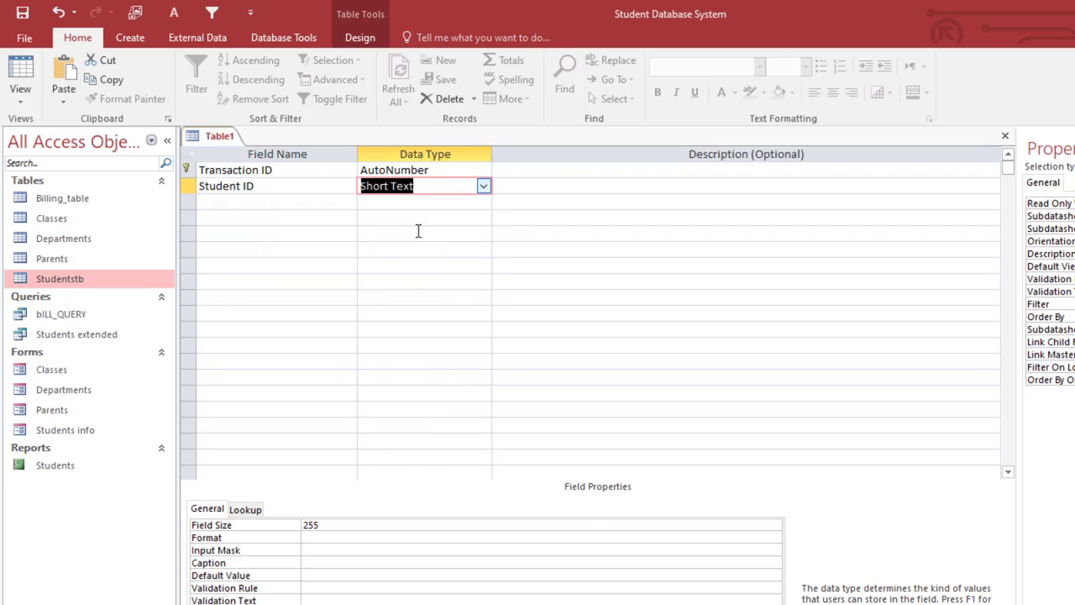
- Add a Payment date field with the Date/Time data type below Student ID
left_click(285, 200)
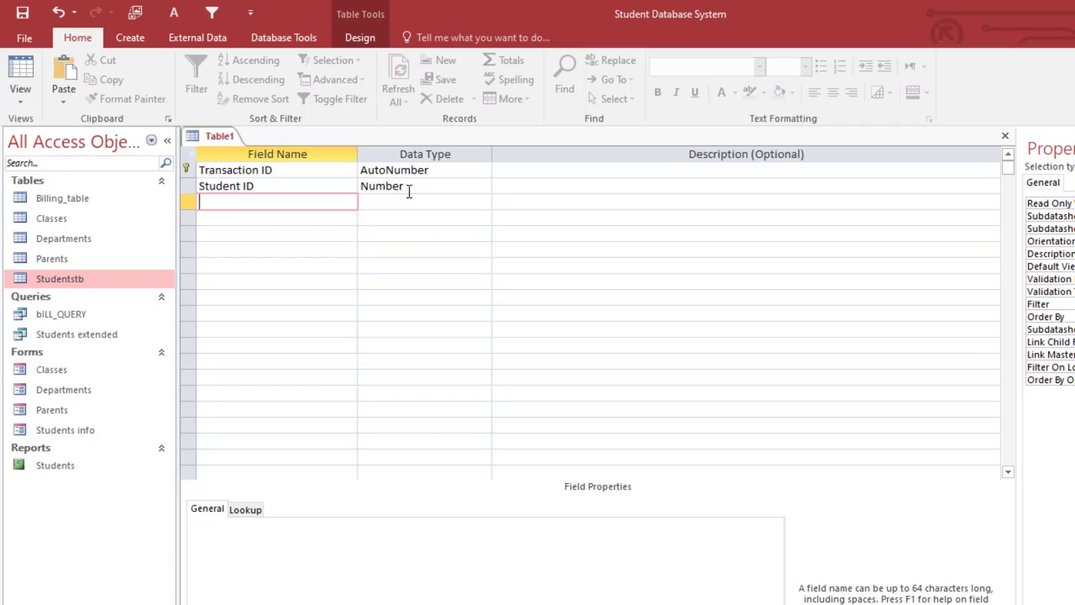
type("pa")
key("BackSpace")
type("PAYM")
key("BackSpace")
key("BackSpace")
key("BackSpace")
type("ayment date")
key("Tab")
type("da")
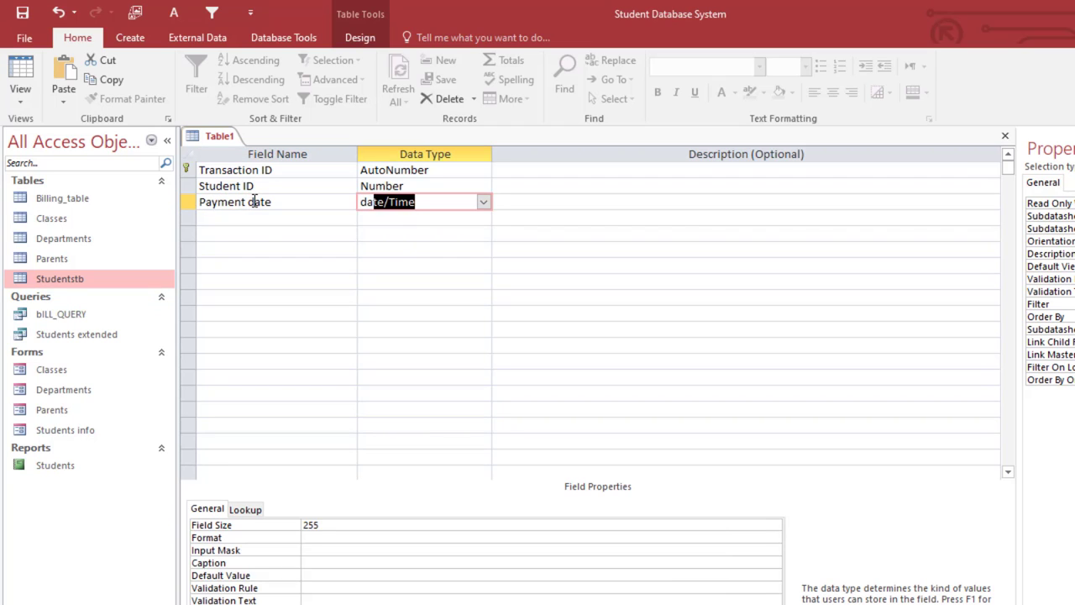
key("Tab")
key("Tab")
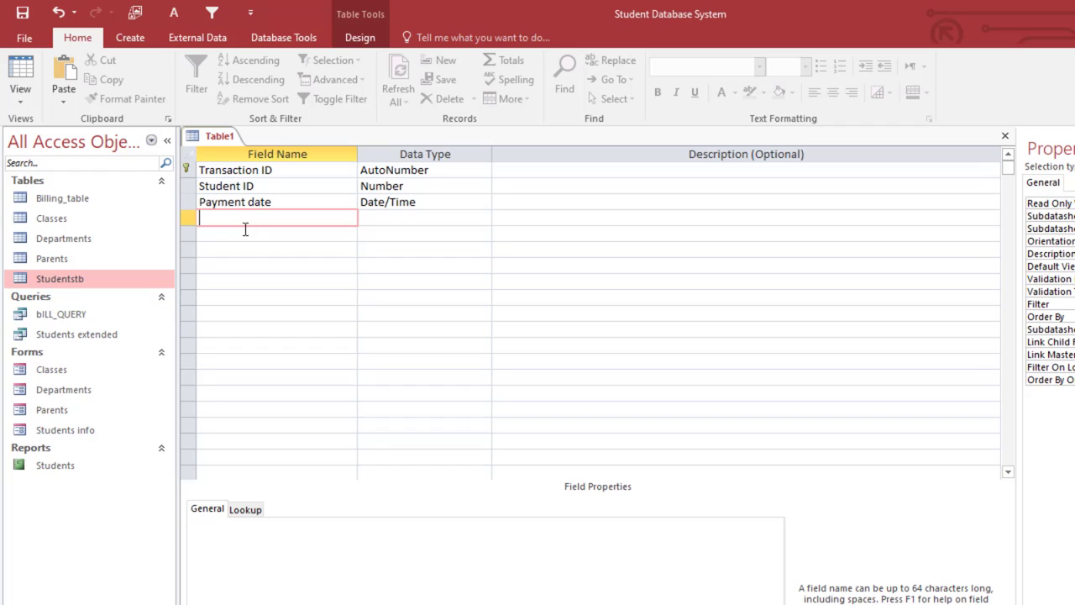
- Add a Payment Type field and start a Lookup Wizard list for it with manually entered values
type("Payment Type")
key("Tab")
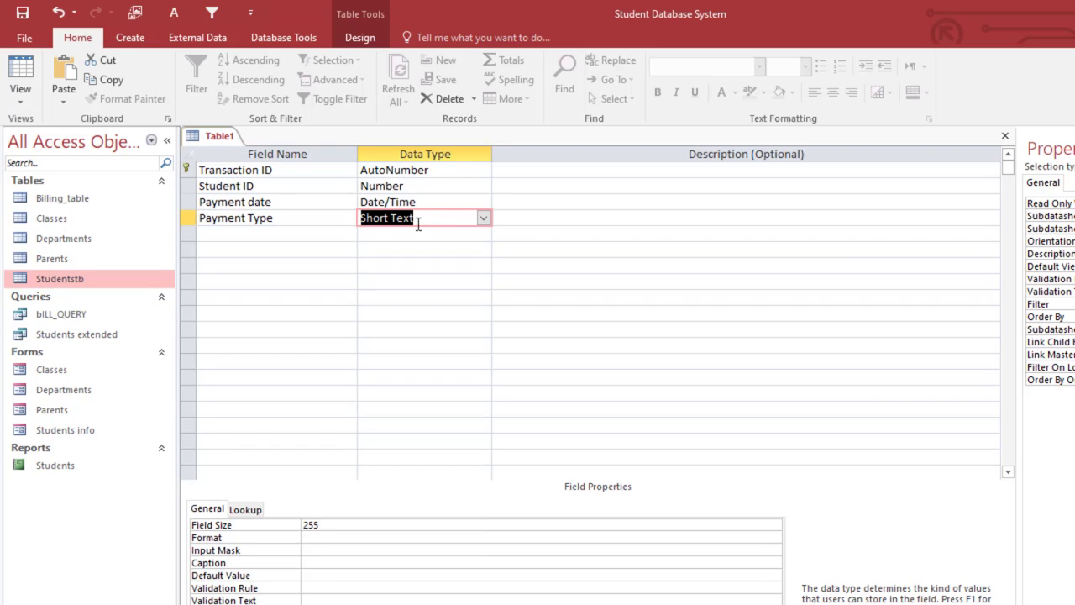
left_click(483, 218)
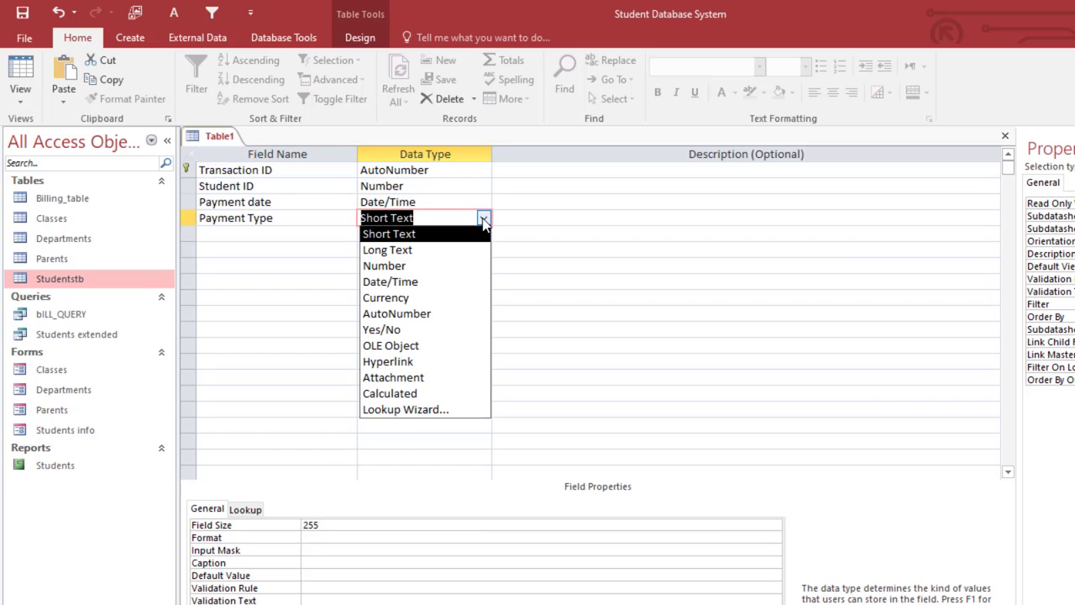
left_click(457, 410)
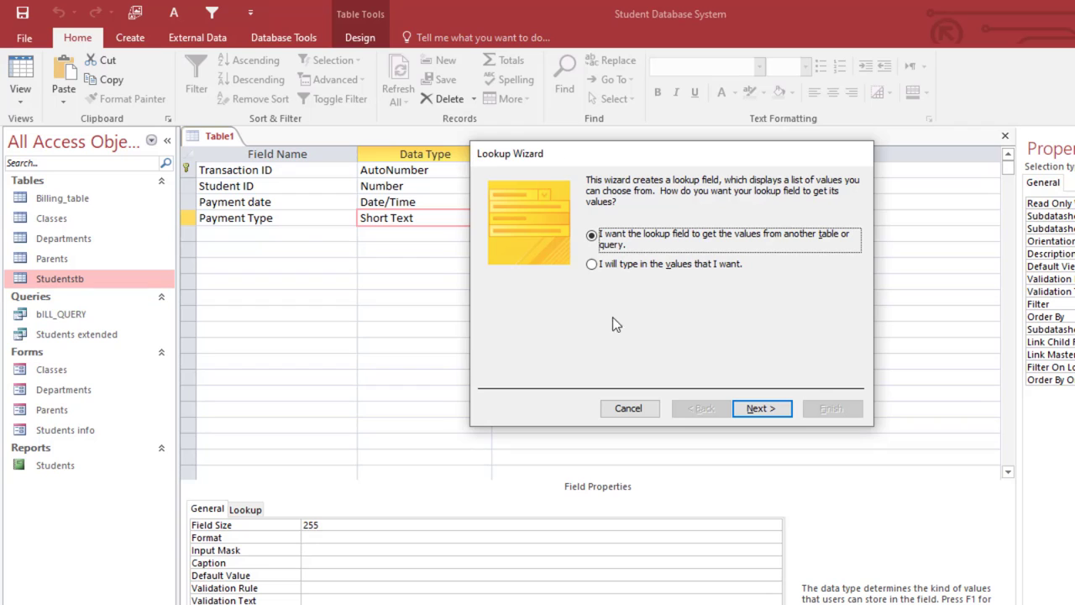
left_click(649, 266)
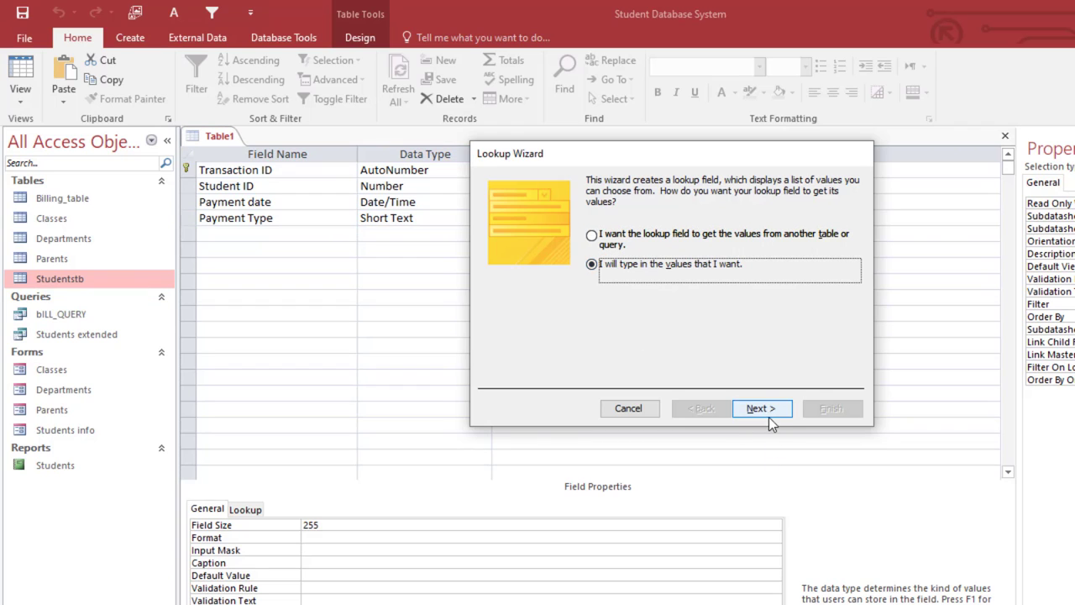
left_click(769, 417)
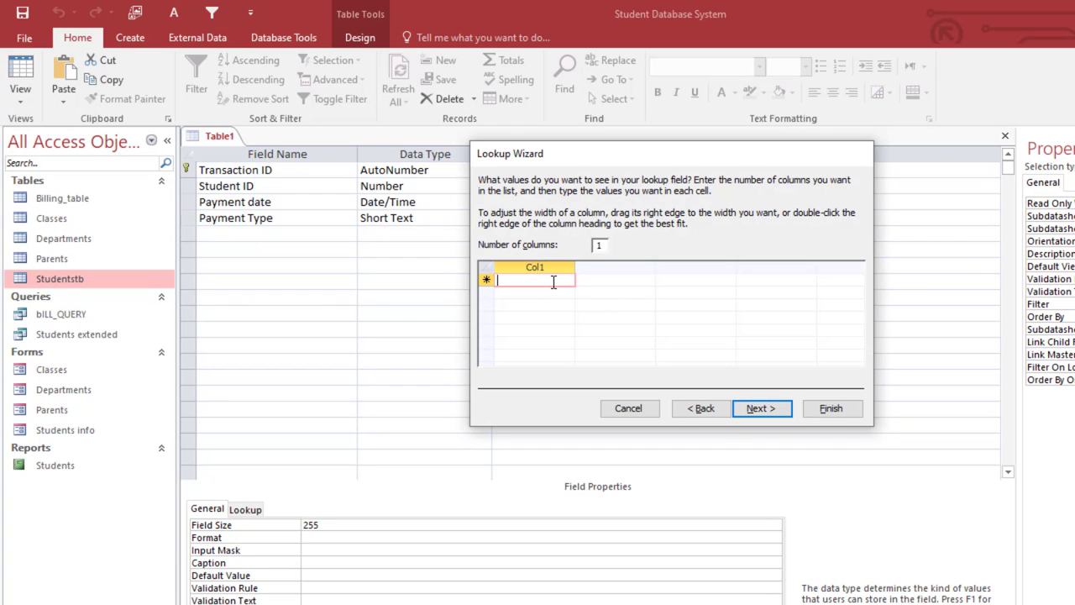
- Fill the Payment Type lookup with School Fees/Tuition, Exam fee and P.T.A, and finish it with entries limited to the list
type("School Fee")
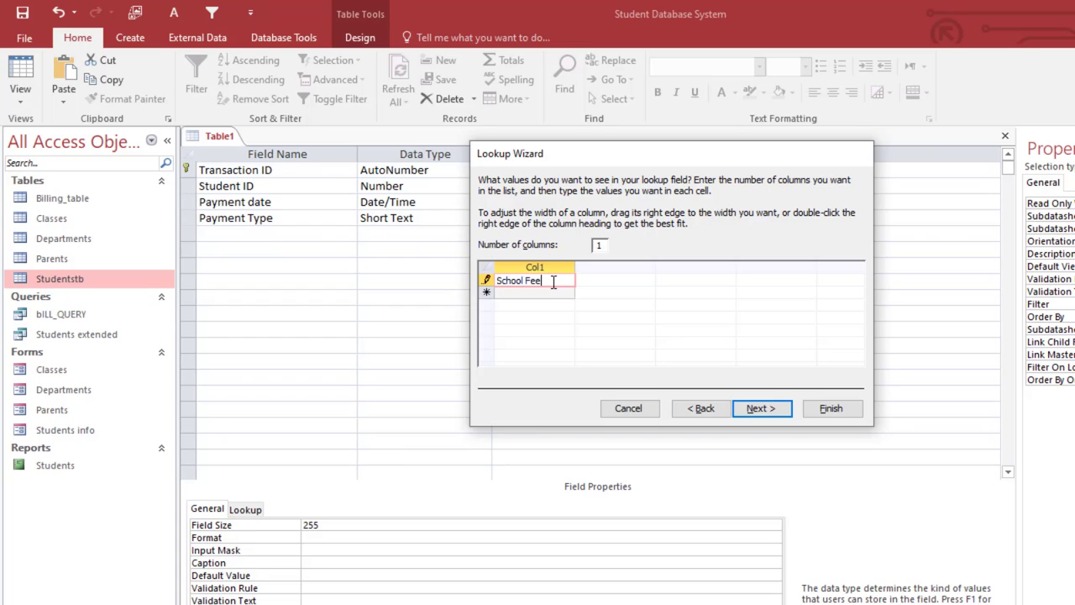
type("s/Tuition")
left_click(542, 295)
type("Exam fee")
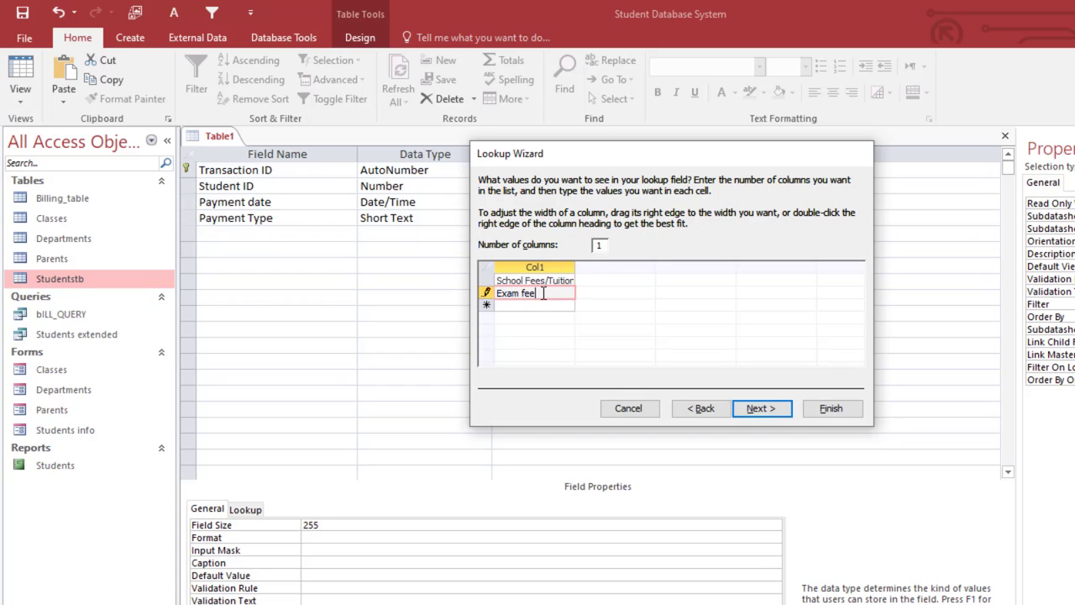
left_click(549, 307)
type("P.T.A")
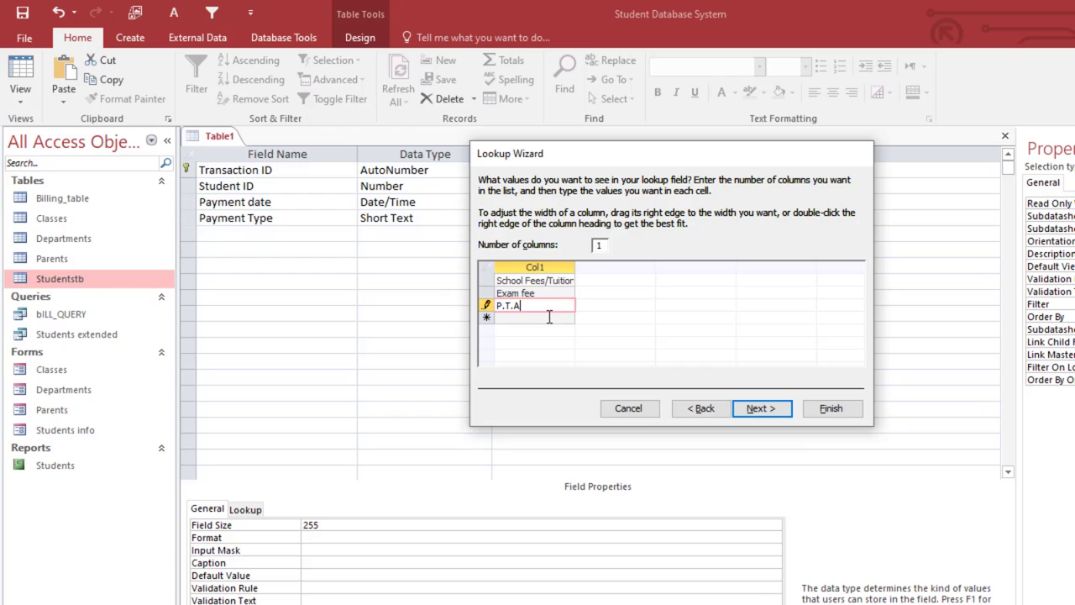
left_click(771, 407)
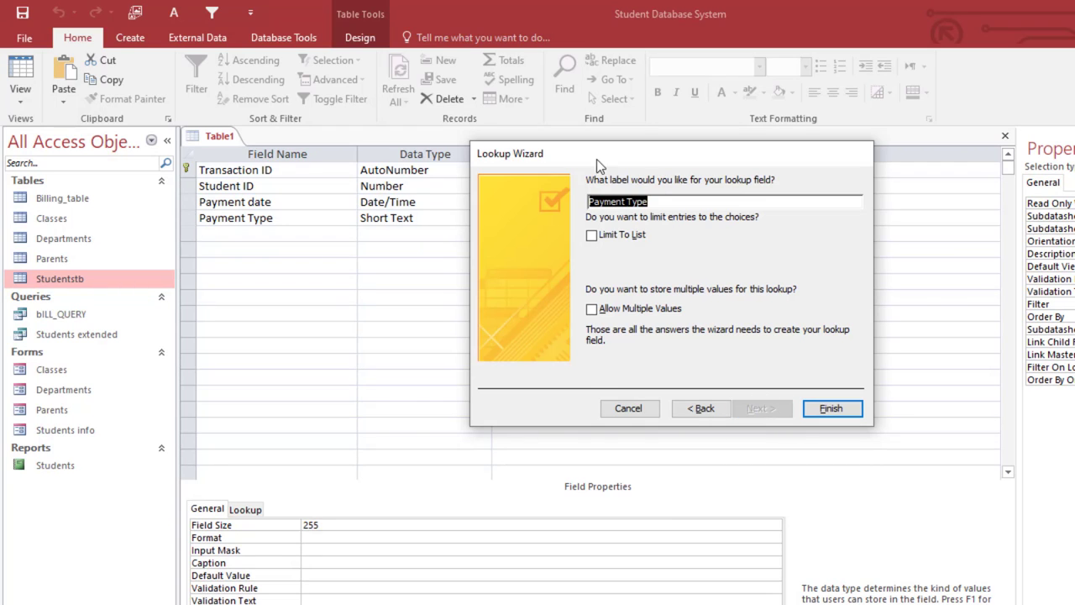
left_click(593, 236)
left_click(822, 409)
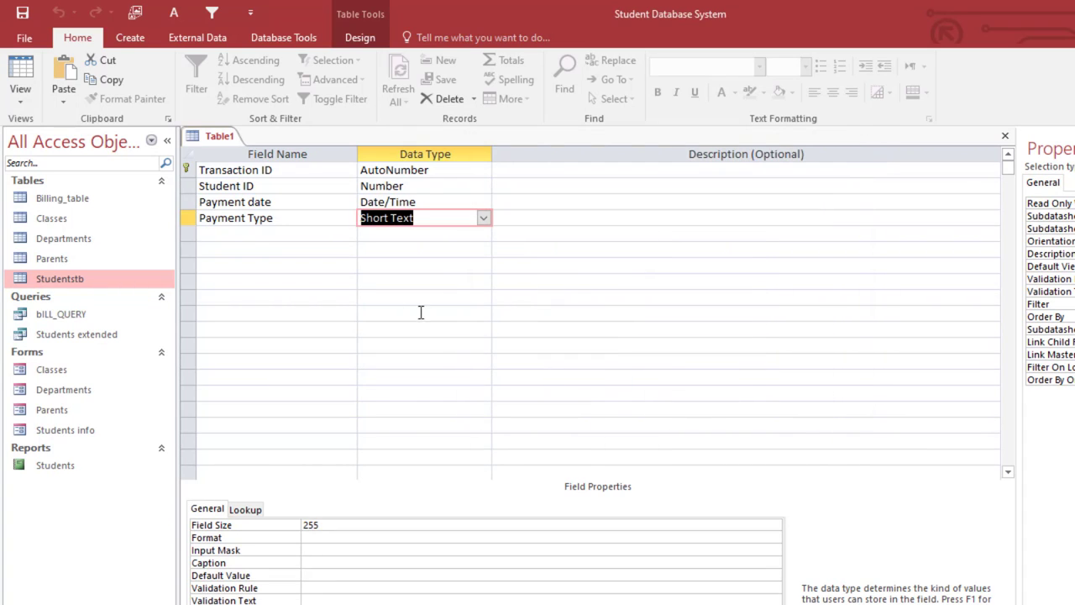
- Add an AmountPaid field with the Number data type below Payment Type
left_click(237, 235)
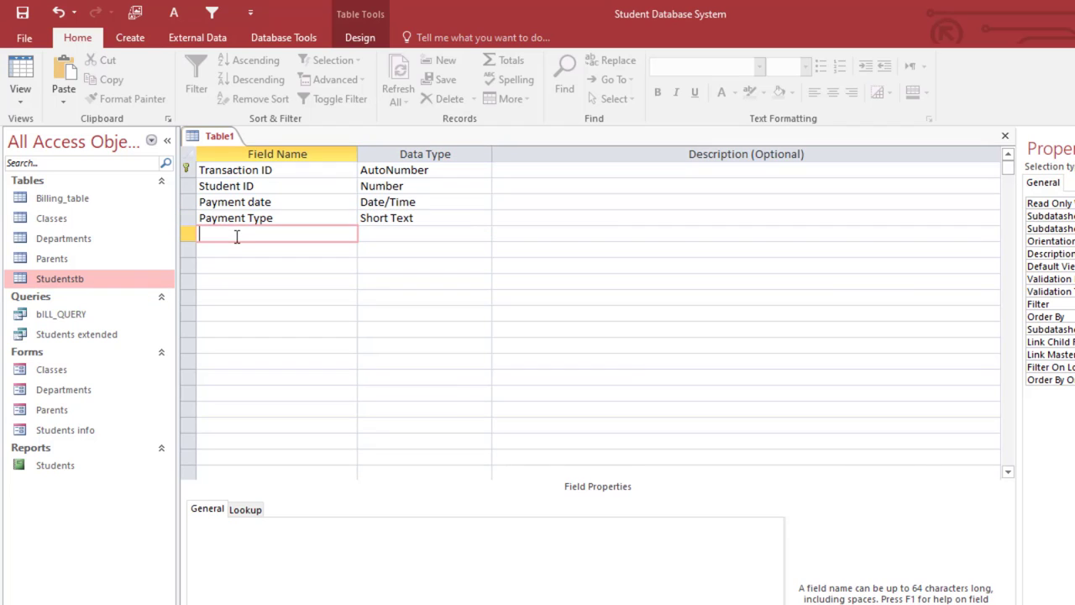
type("AmountPaid")
key("Tab")
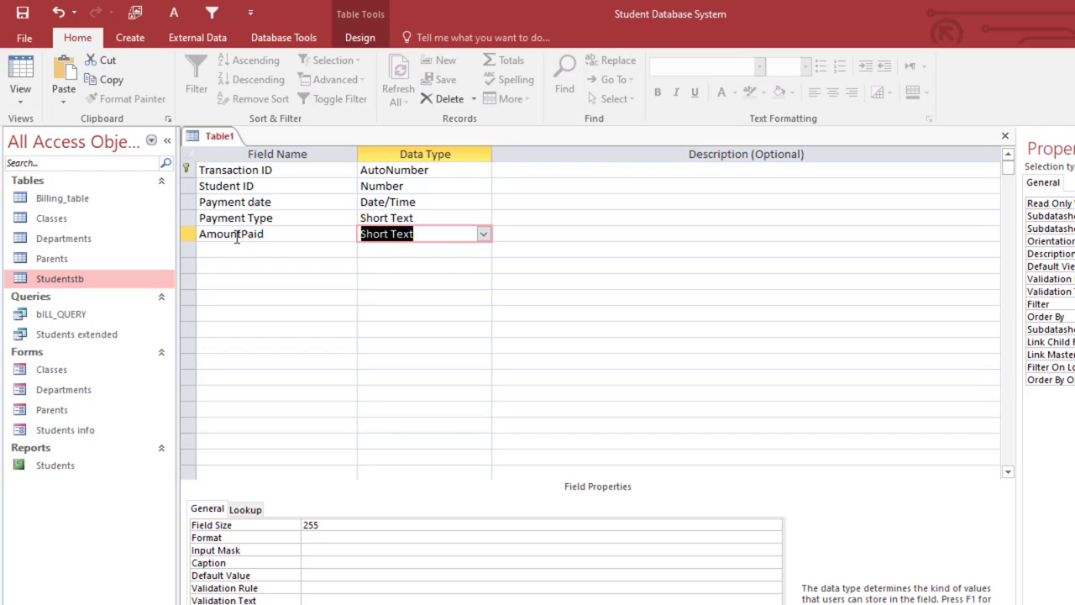
type("number")
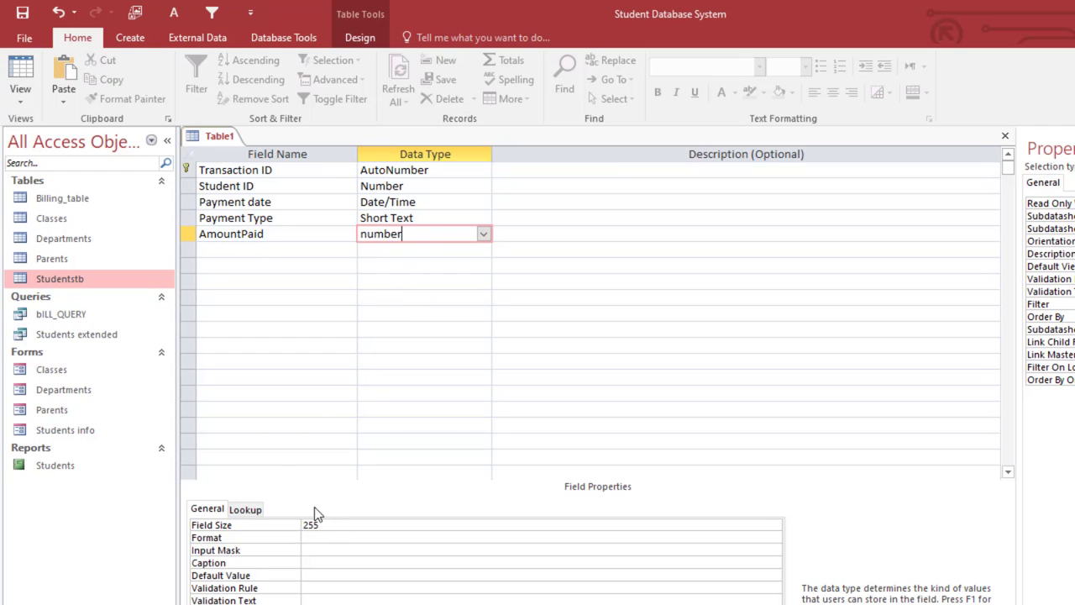
- Set AmountPaid's field size to Single and its format to Standard
left_click(295, 525)
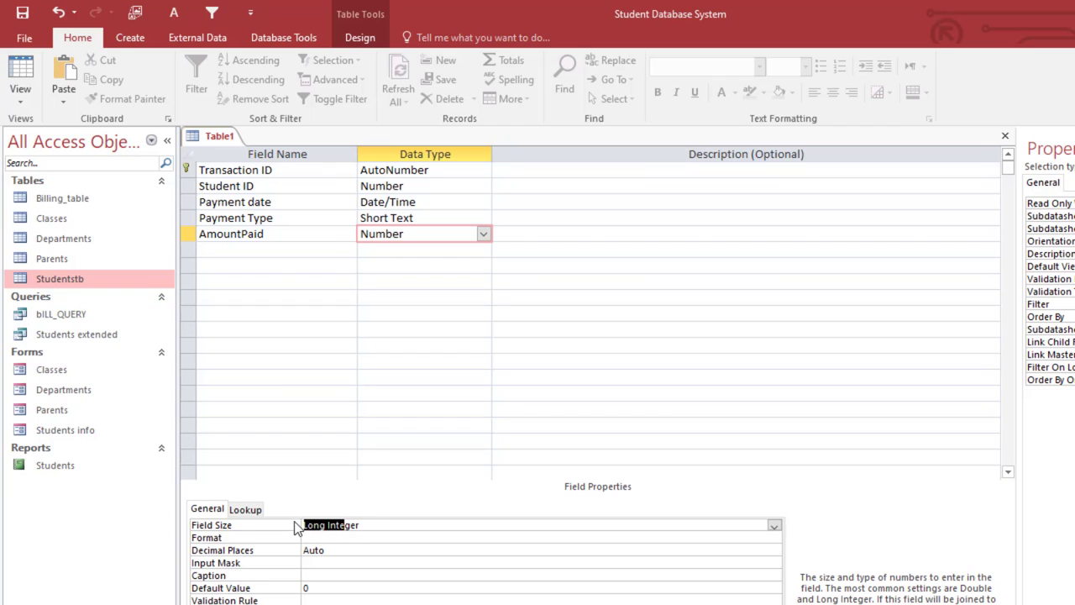
left_click_drag(294, 526, 383, 525)
left_click(298, 524)
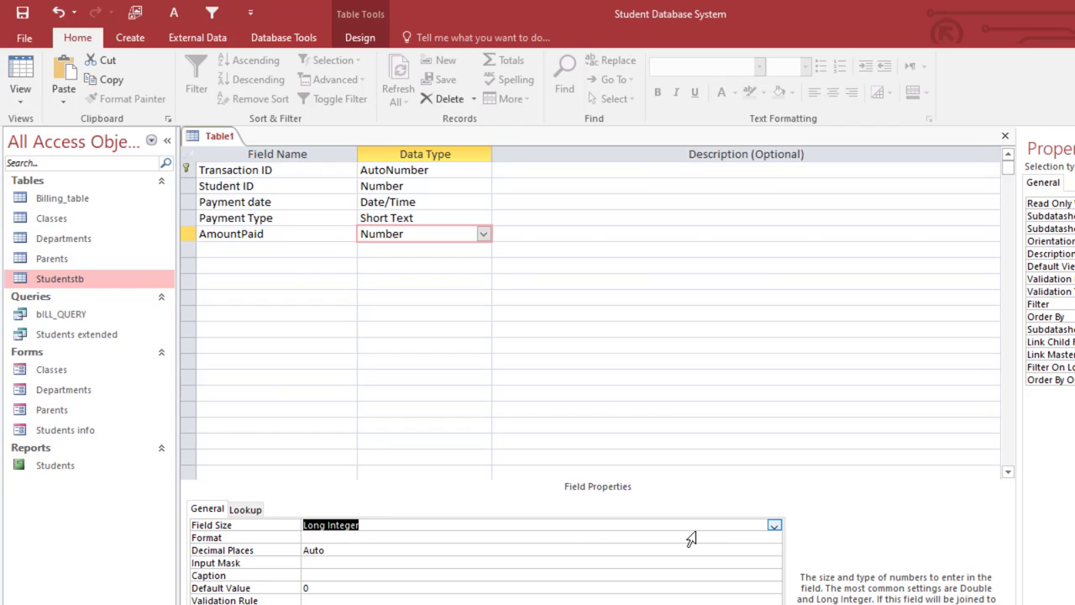
left_click(774, 526)
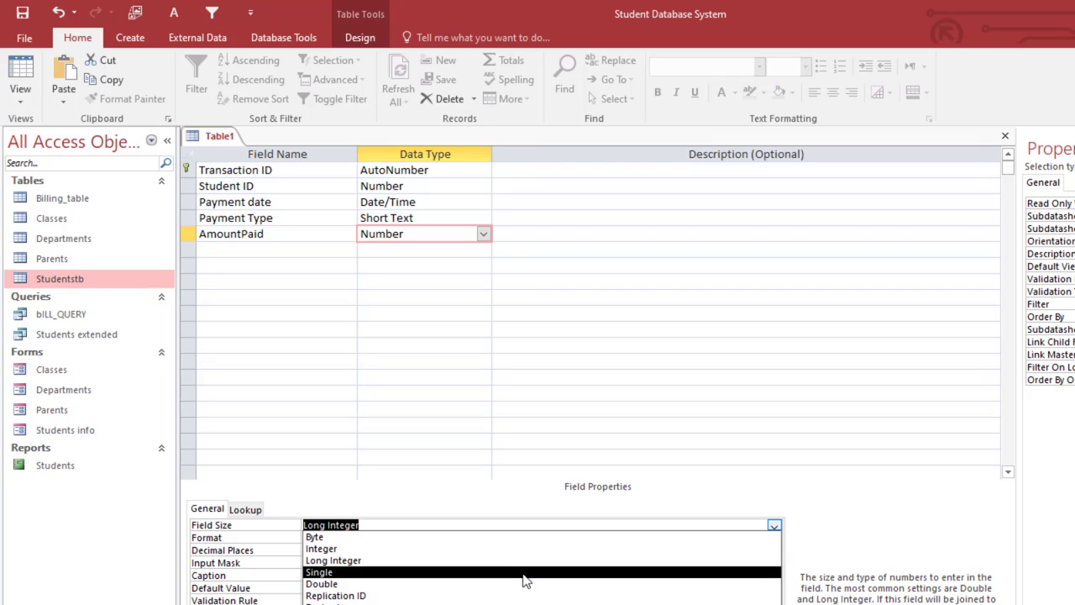
left_click(523, 572)
left_click(357, 545)
left_click(367, 526)
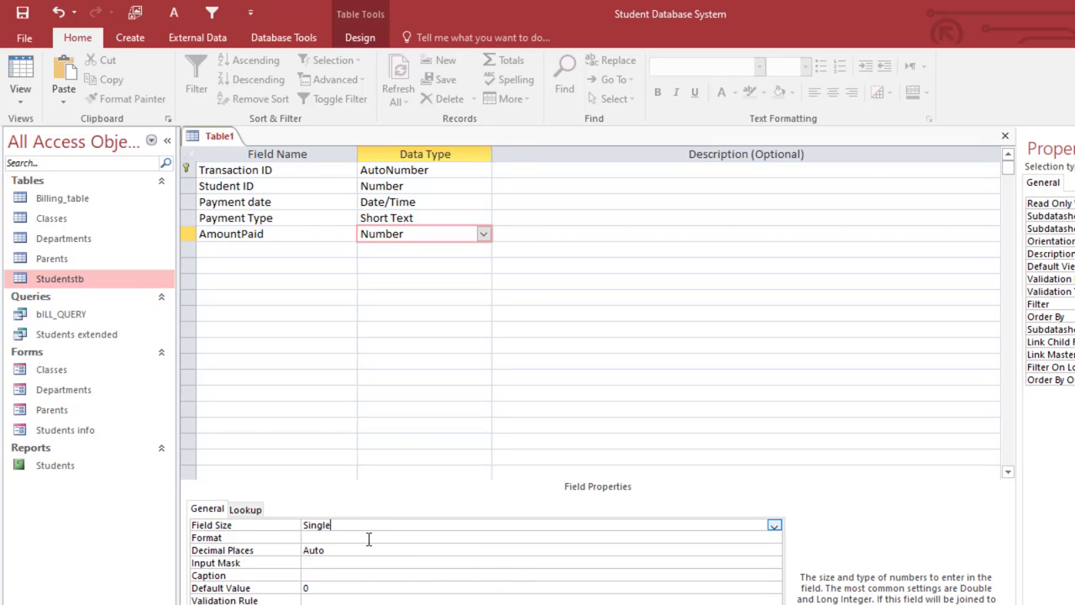
left_click(368, 537)
left_click(774, 538)
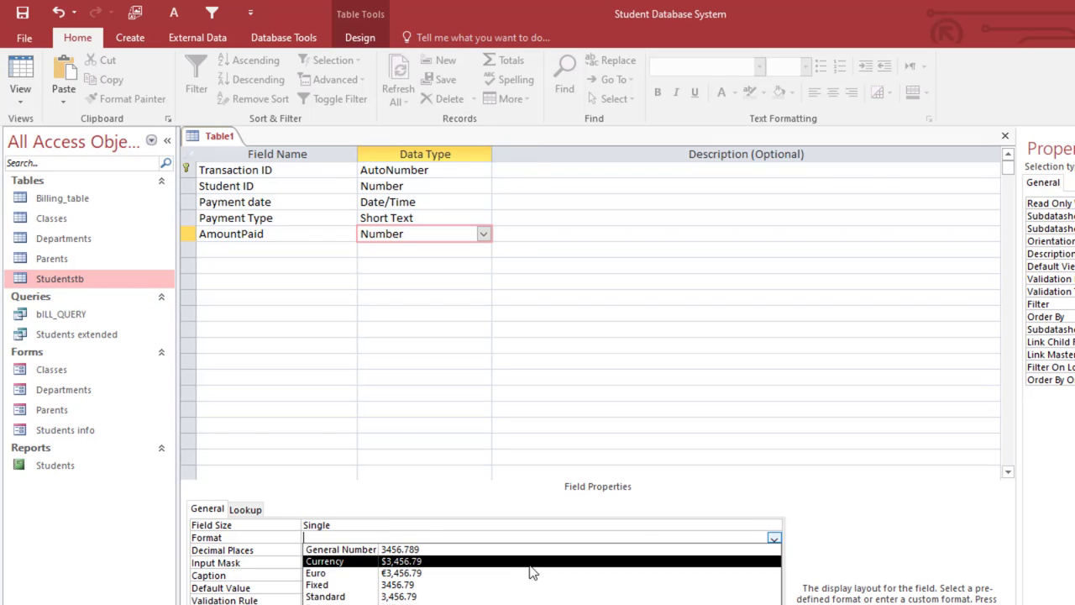
left_click(472, 596)
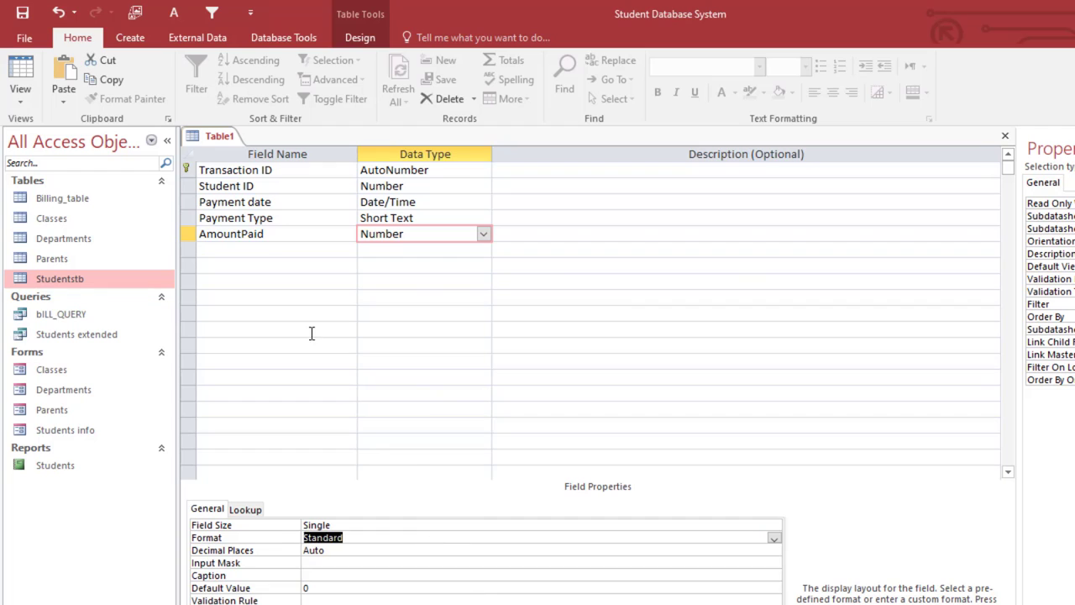
- Add a Payment mode field below AmountPaid and start a Lookup Wizard list for it with manually entered values
left_click(269, 250)
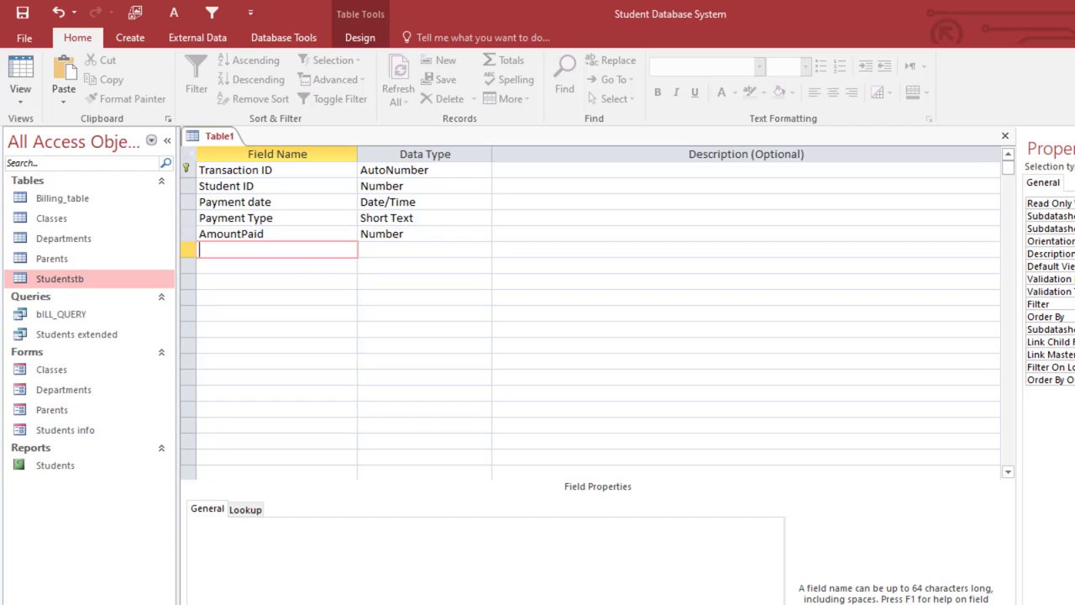
left_click(408, 234)
left_click(284, 250)
type("Payment mode")
key("Tab")
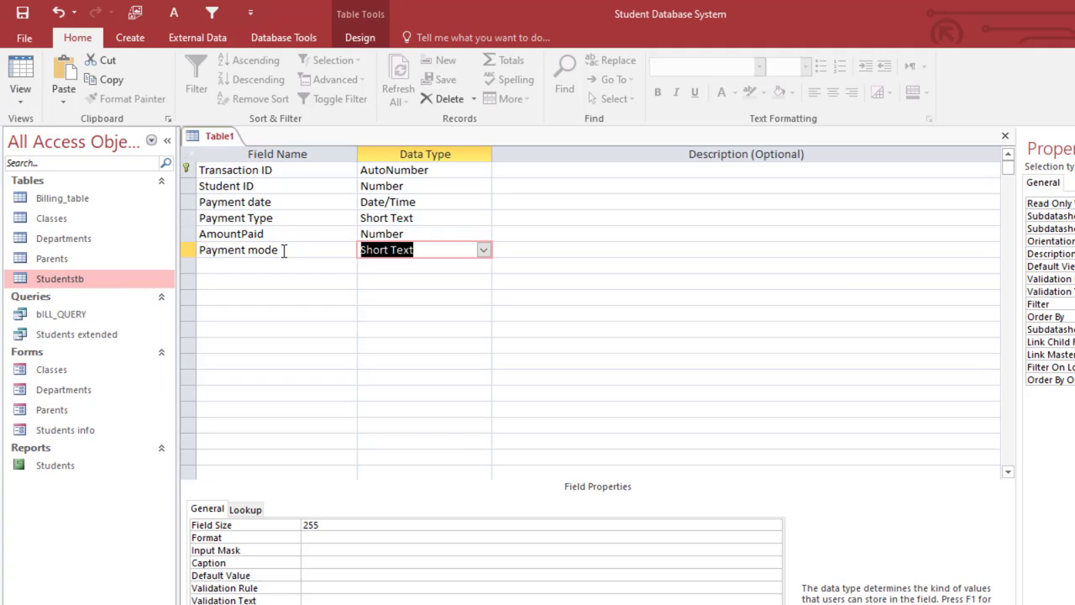
left_click(484, 251)
left_click(424, 441)
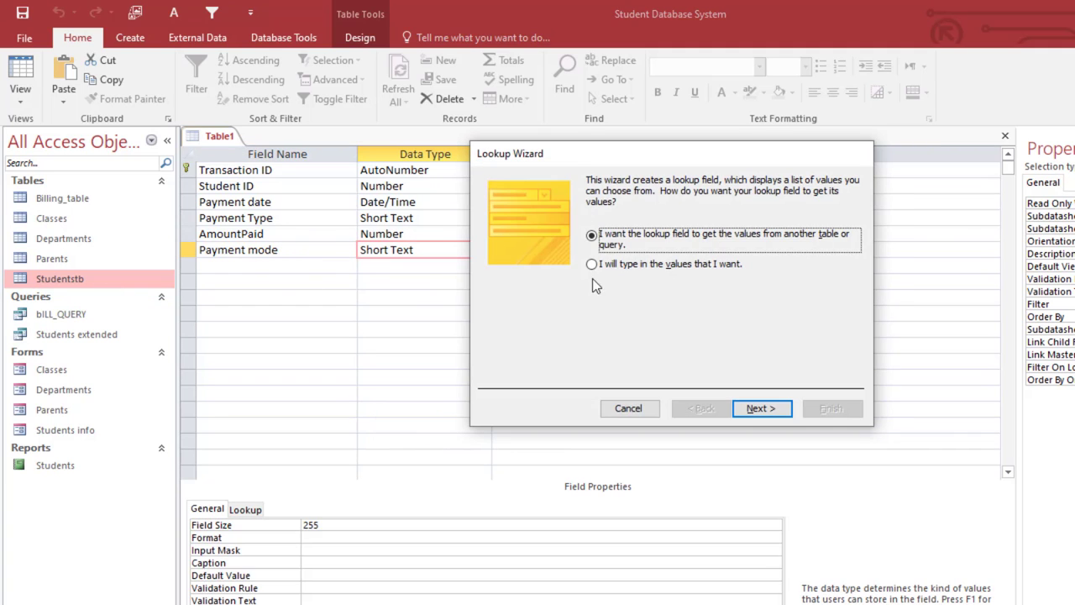
left_click(634, 265)
left_click(752, 408)
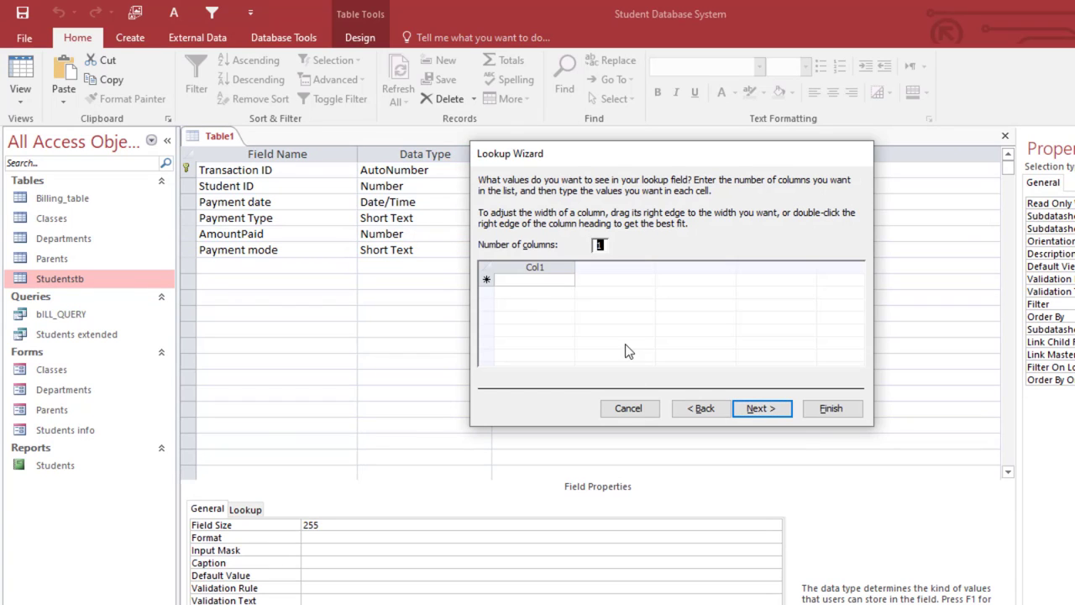
- Enter CASH, MOBILE MONEY and BANK as the Payment mode lookup values and proceed to the wizard's label page
left_click(547, 282)
type("CASG")
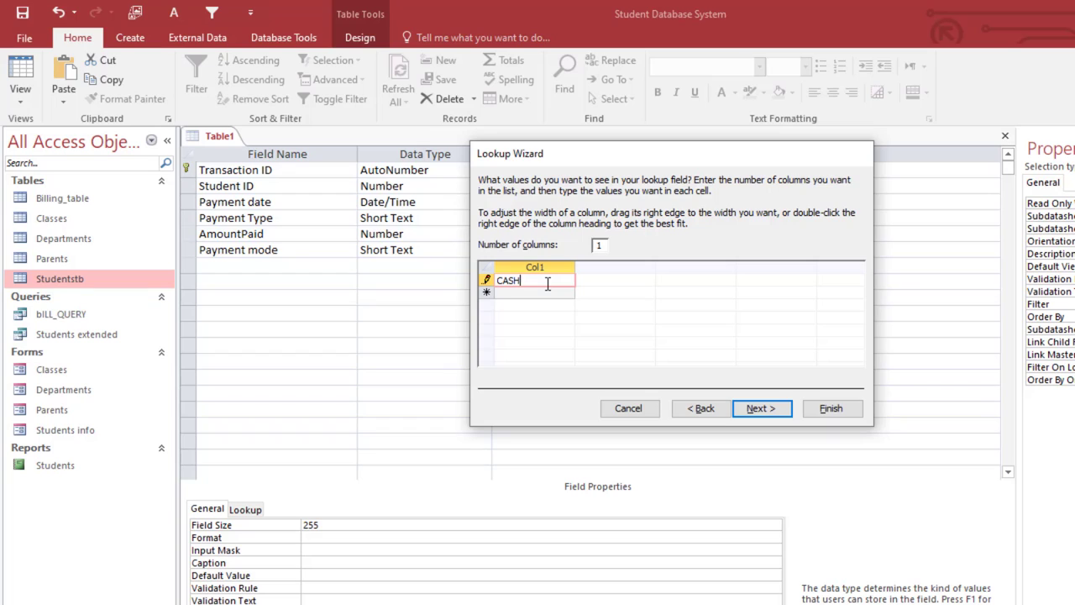
key("Return")
type("MOBI")
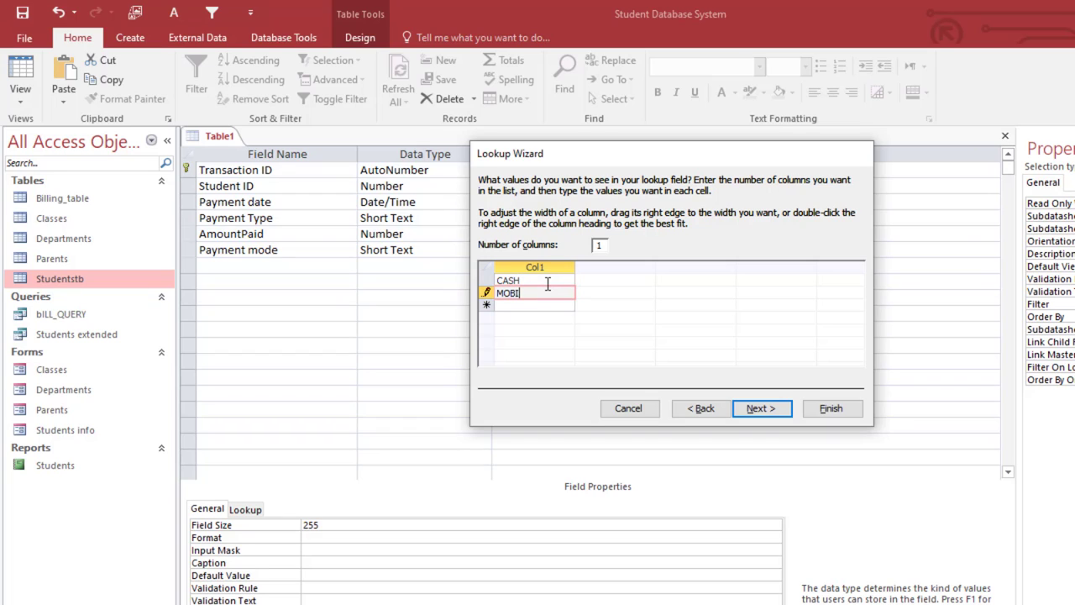
type("LE MONEY")
key("Return")
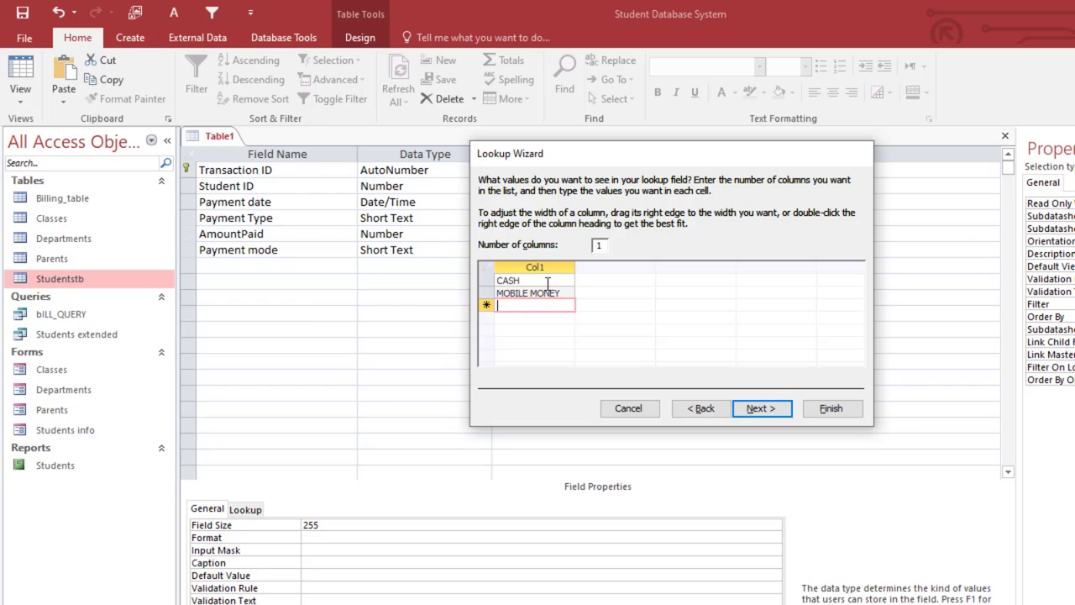
type("BANK")
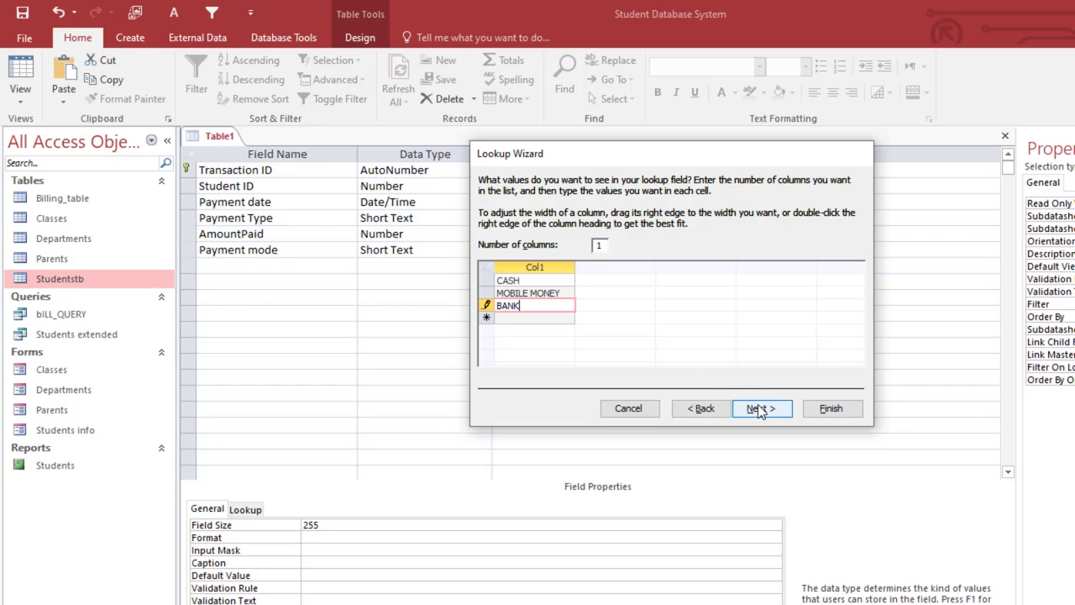
left_click(758, 408)
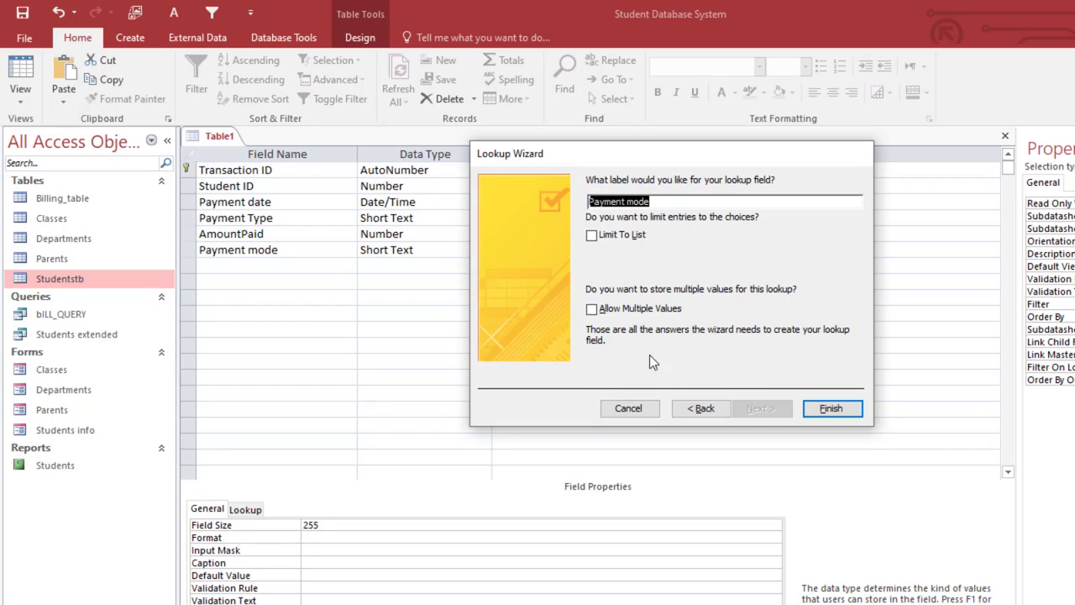
- Finish the Payment mode lookup and save the new table as Payment table
left_click(800, 411)
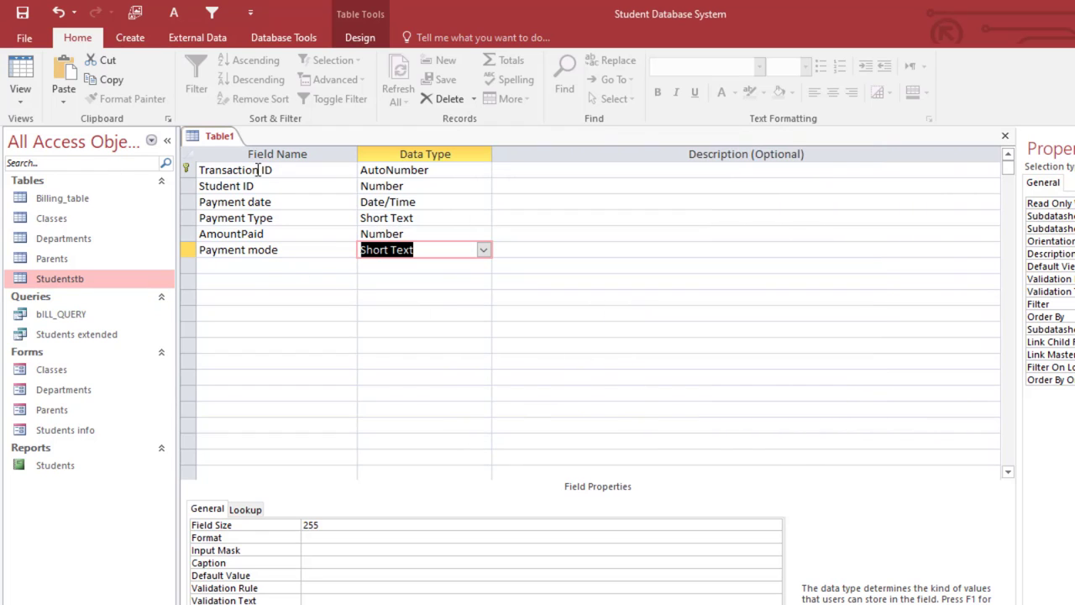
right_click(215, 145)
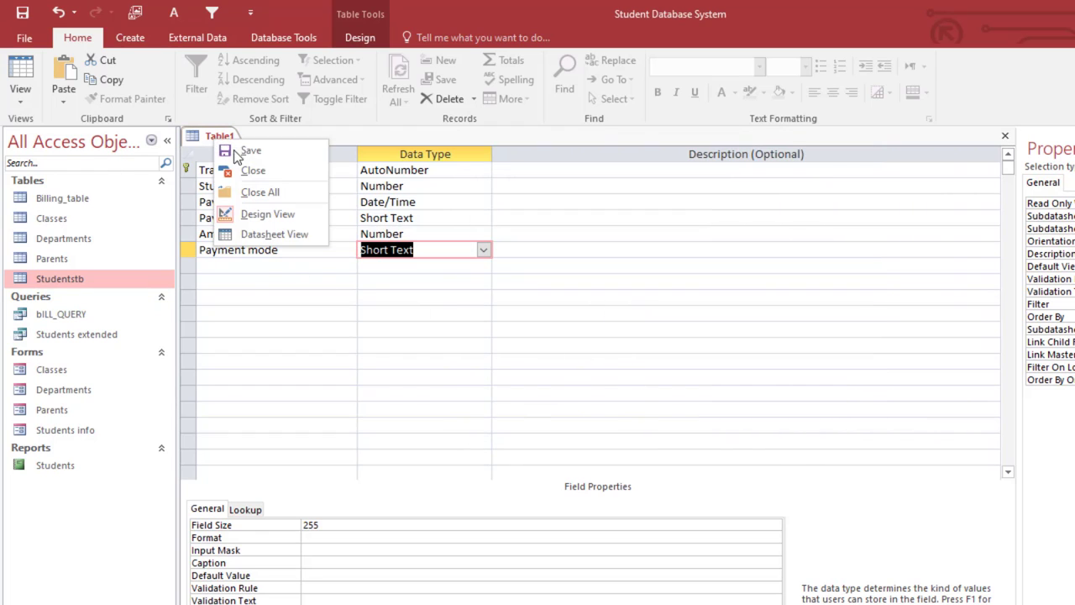
left_click(237, 150)
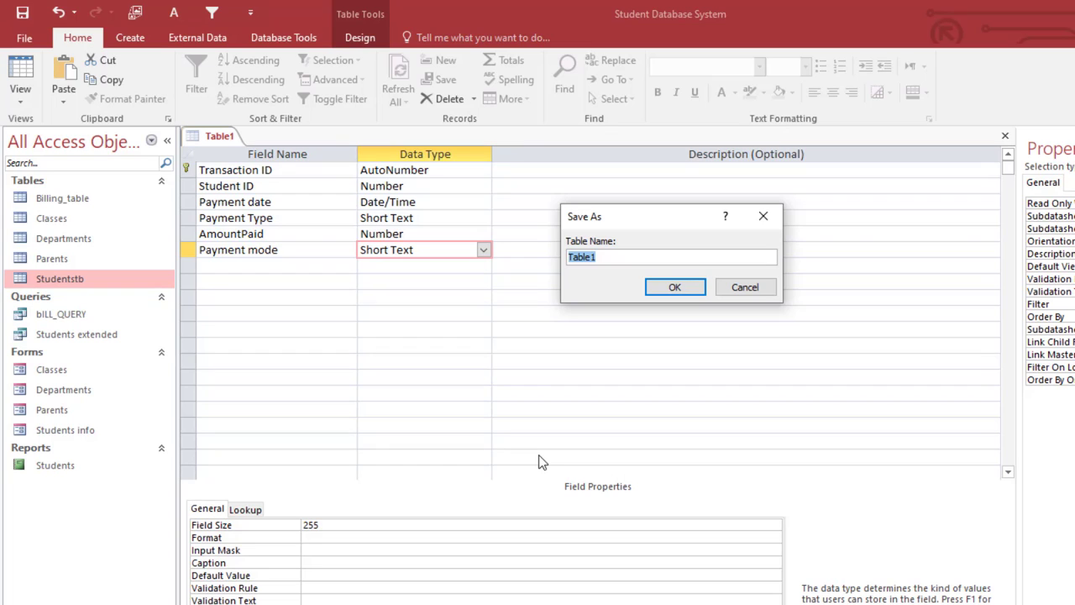
type("t t")
key("Return")
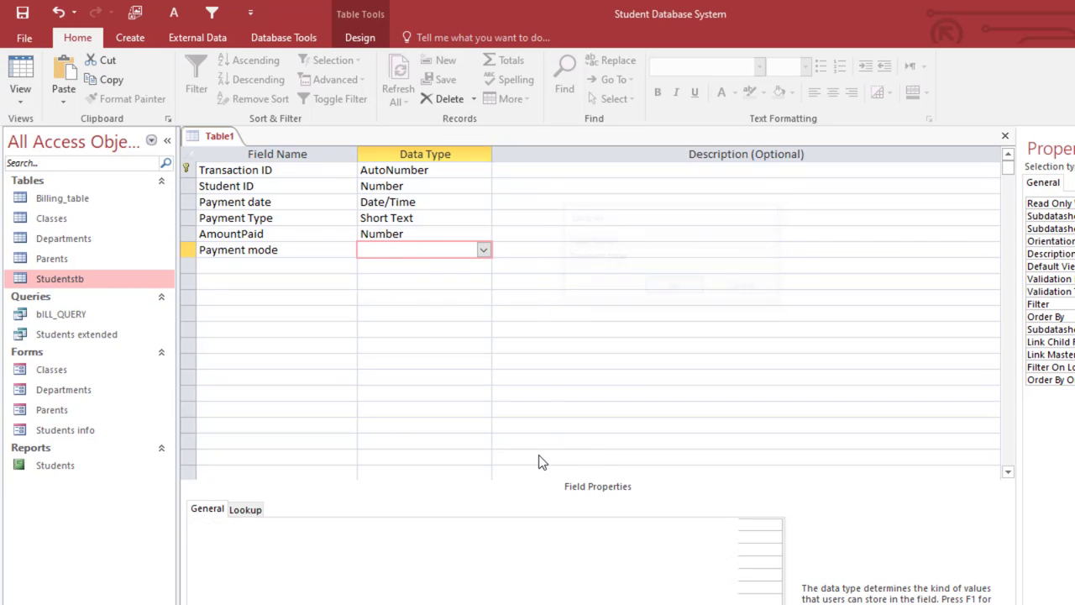
- Switch Payment table to Datasheet View, widen the Payment date column, and close the table with its layout changes saved
left_click(20, 94)
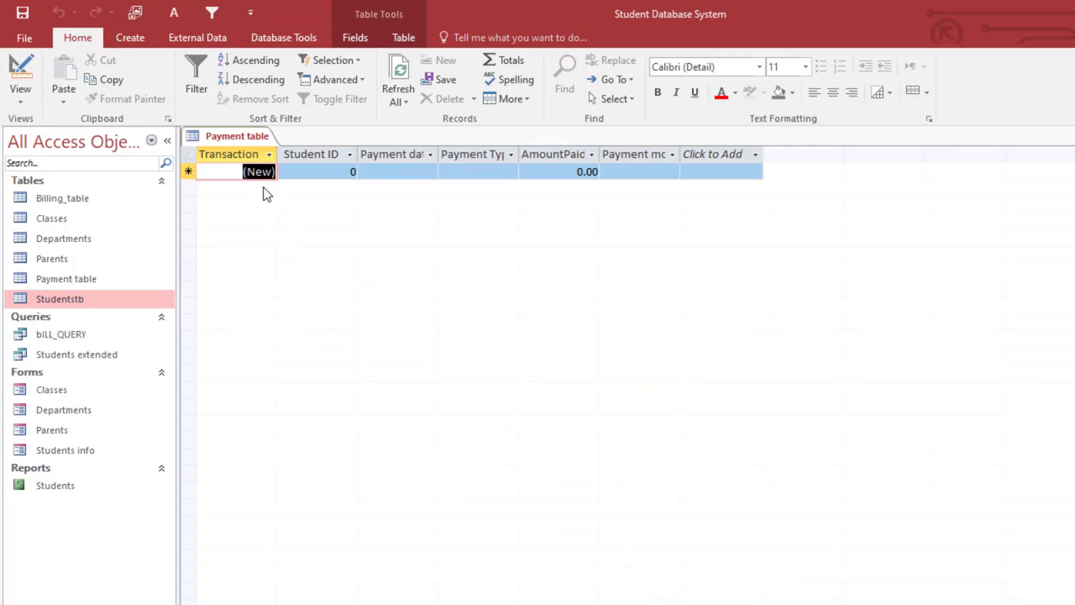
left_click(256, 138)
right_click(256, 140)
left_click(286, 145)
left_click_drag(438, 151, 465, 154)
right_click(237, 141)
left_click(287, 165)
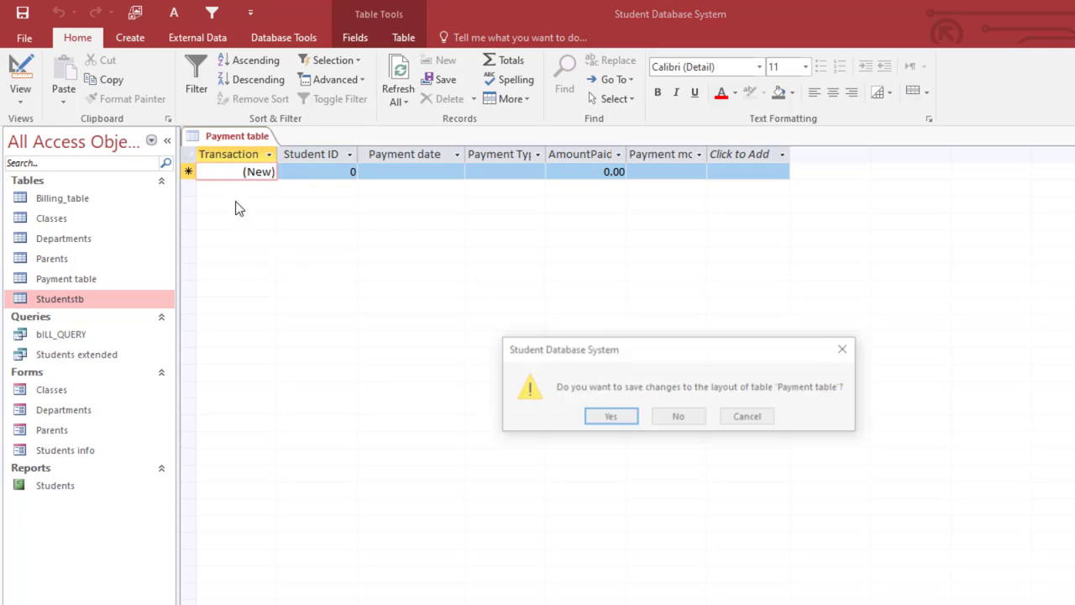
left_click(497, 345)
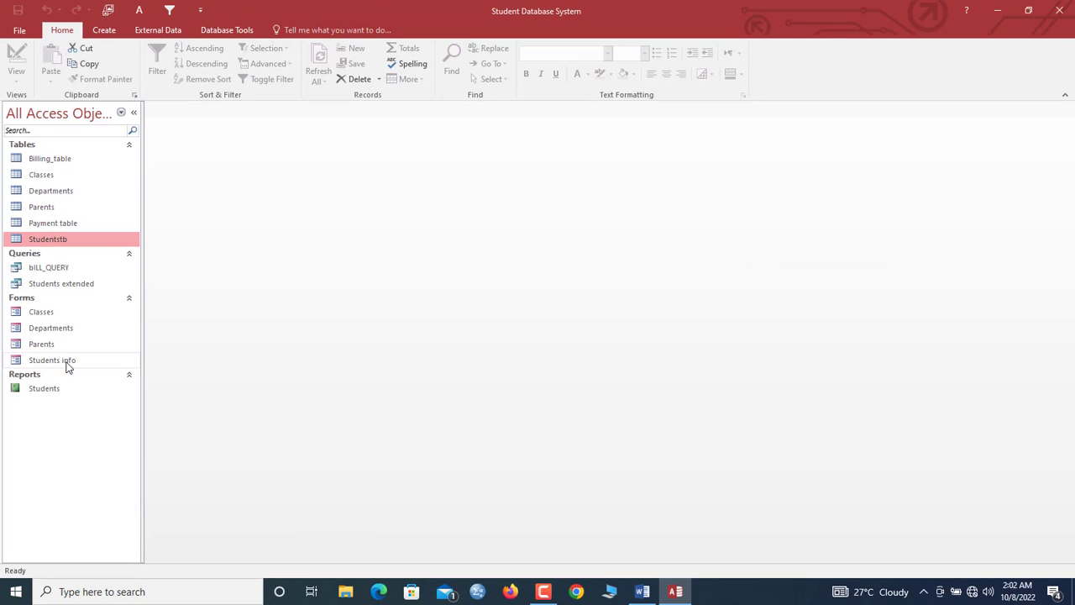
- Check the Students info form, then duplicate it as a new form named Payment profile
double_click(67, 361)
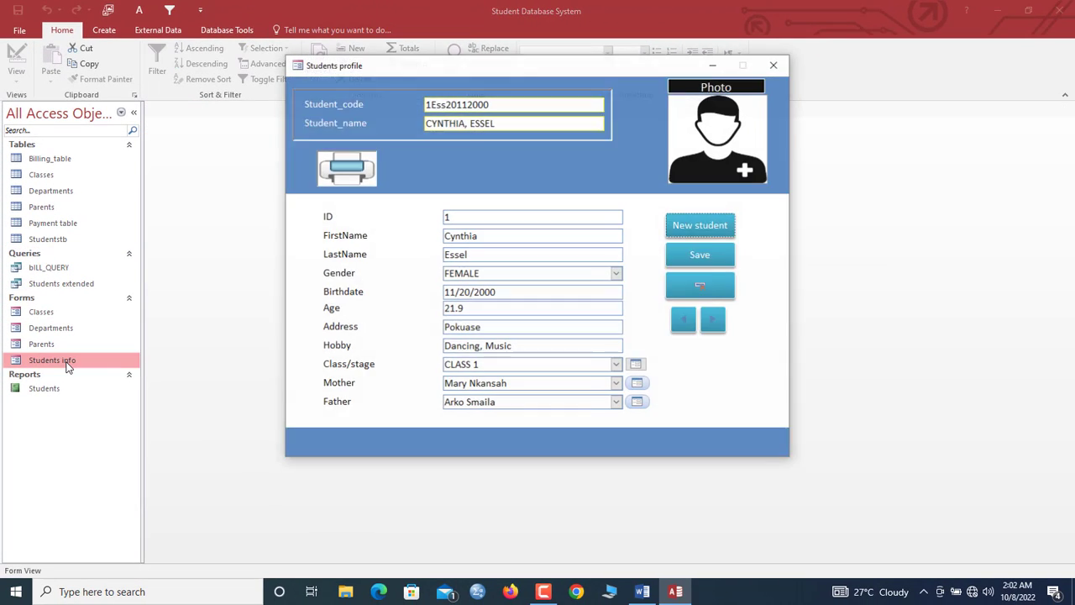
left_click(774, 64)
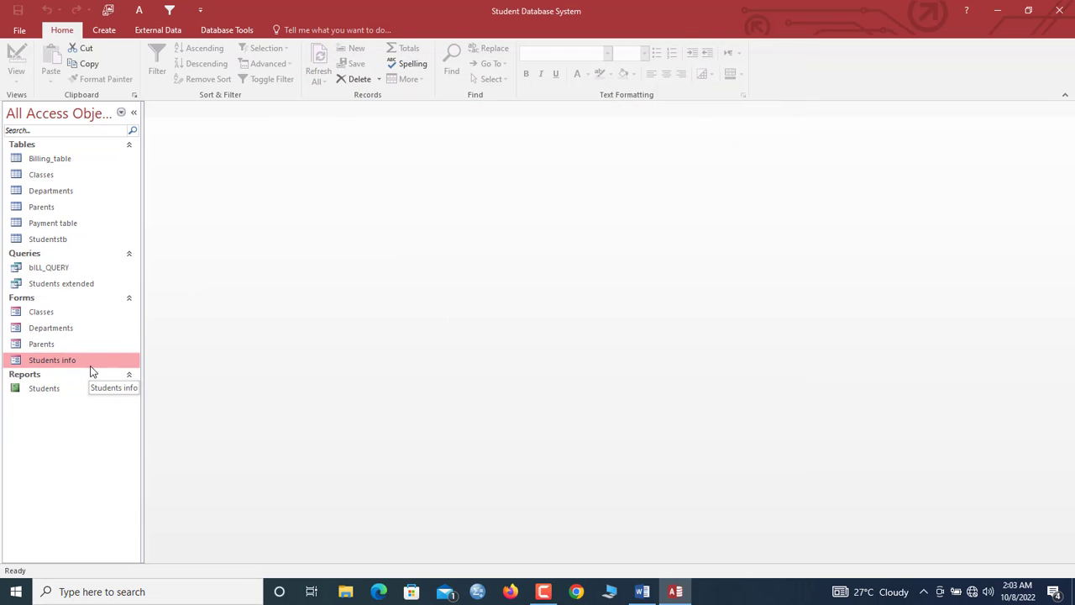
right_click(90, 365)
left_click(132, 508)
key("ctrl+v")
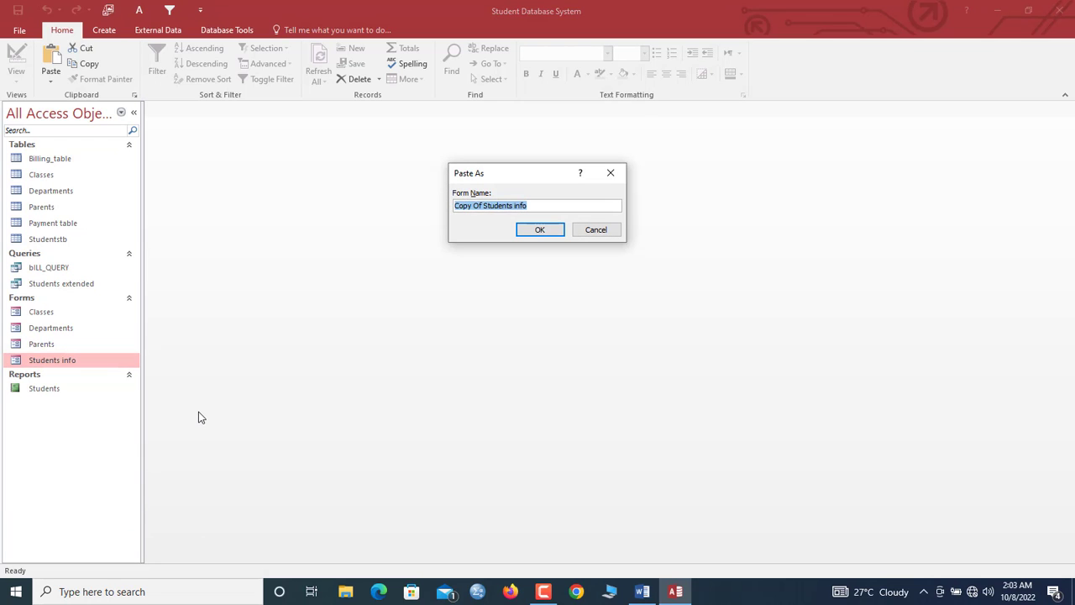
key("BackSpace")
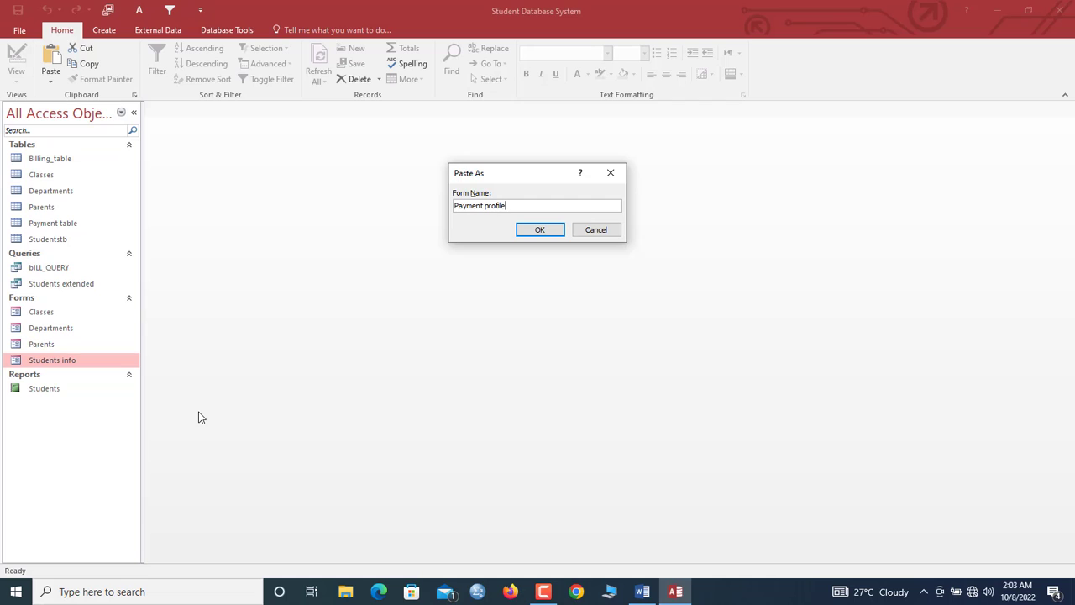
type("Payment profile")
key("Return")
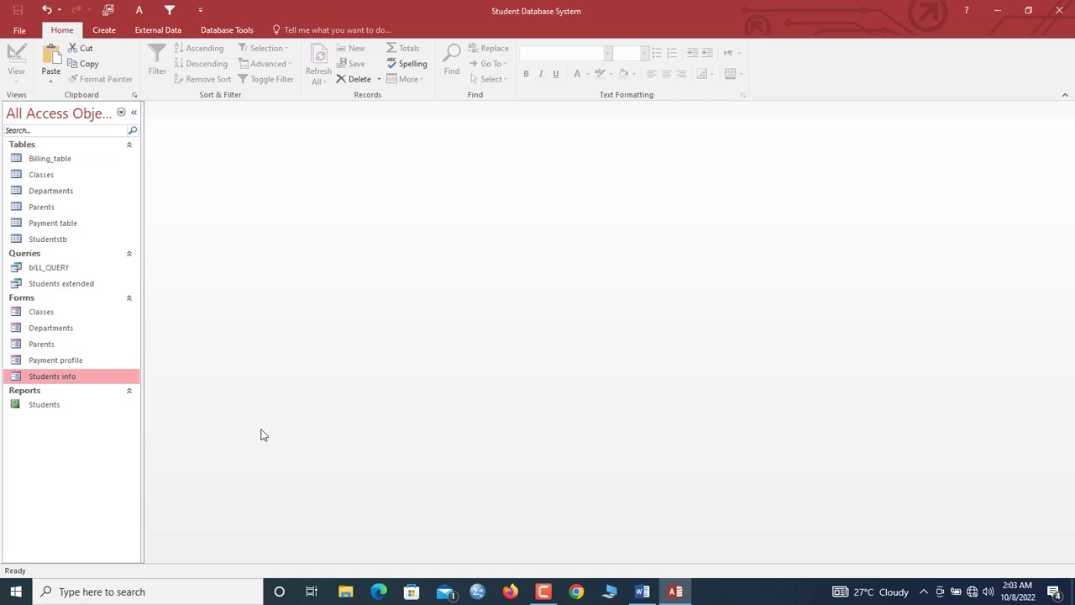
- Open Payment profile in Design View and delete all controls and the blue band from its Detail section
left_click(52, 363)
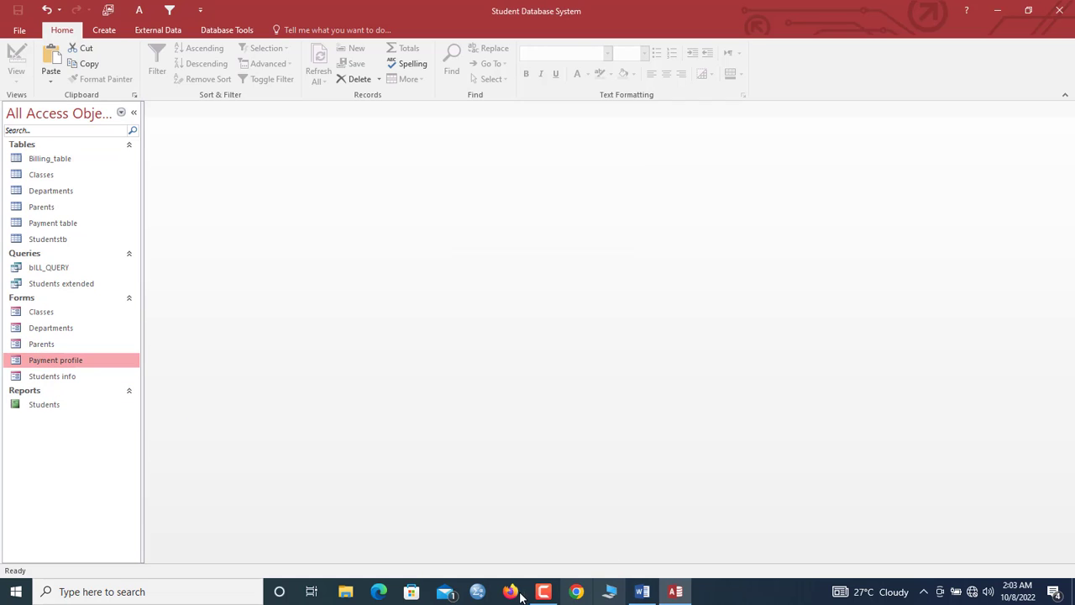
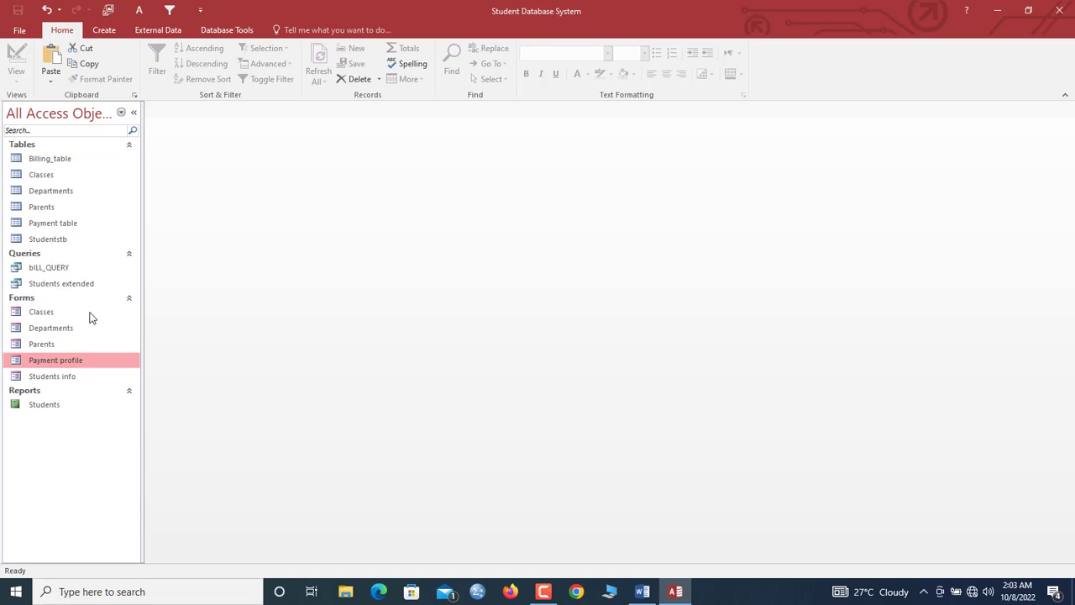
right_click(70, 359)
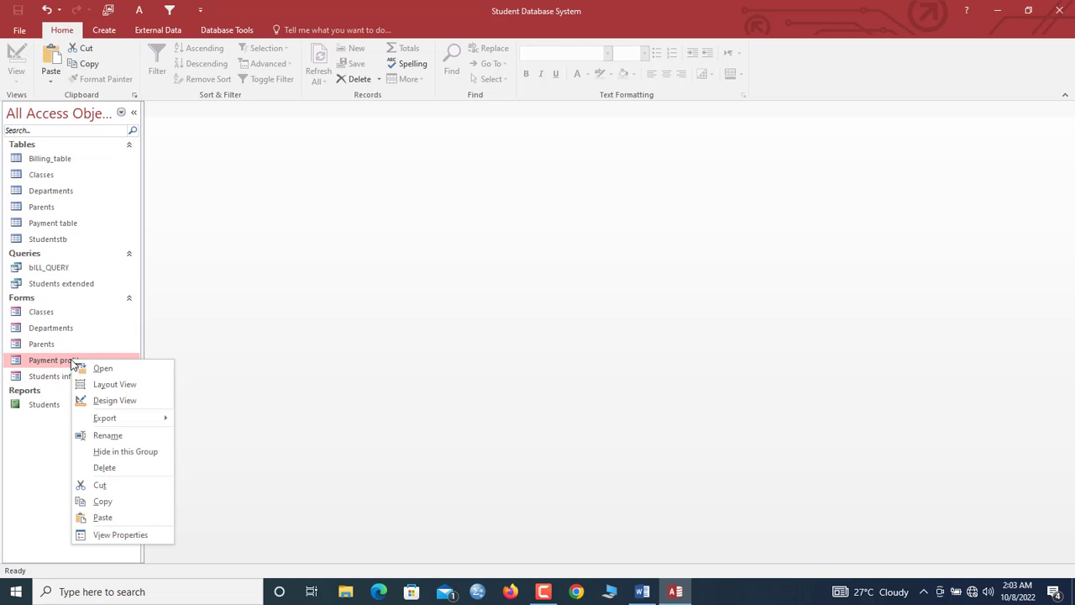
left_click(118, 400)
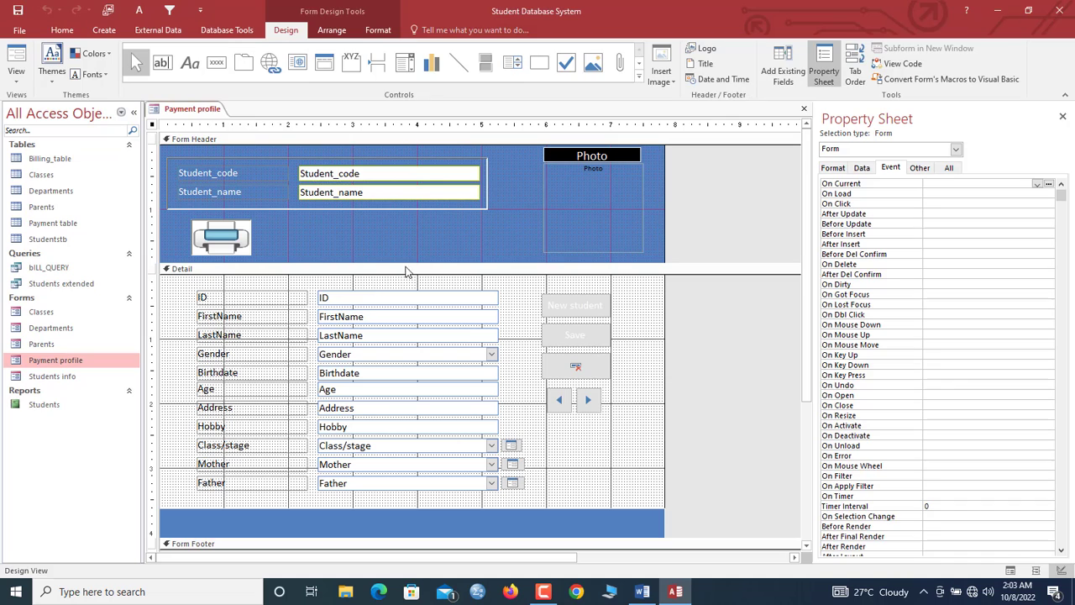
left_click_drag(178, 287, 614, 495)
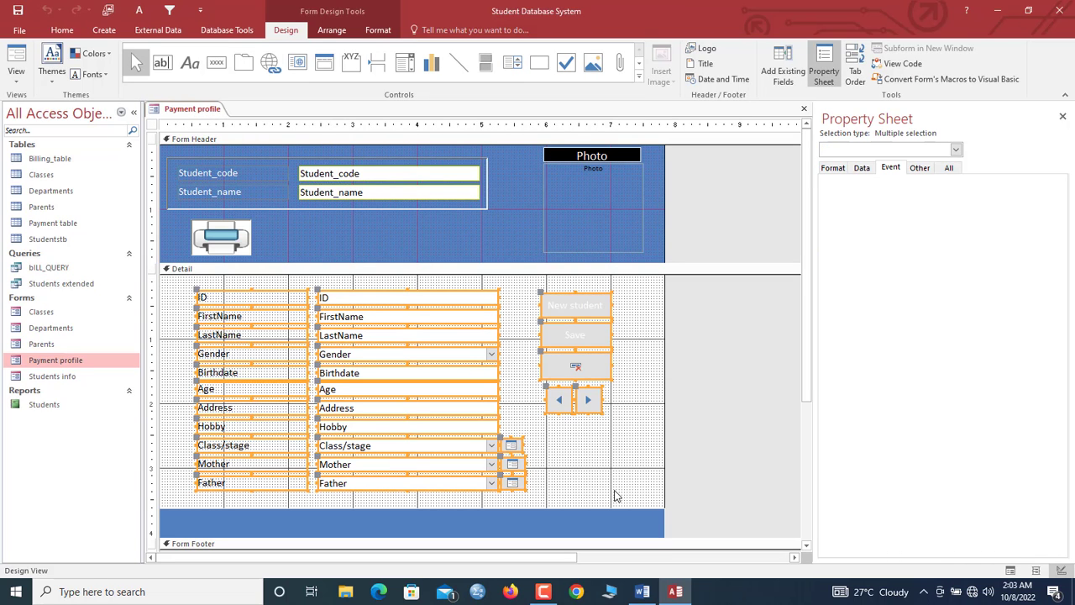
key("Delete")
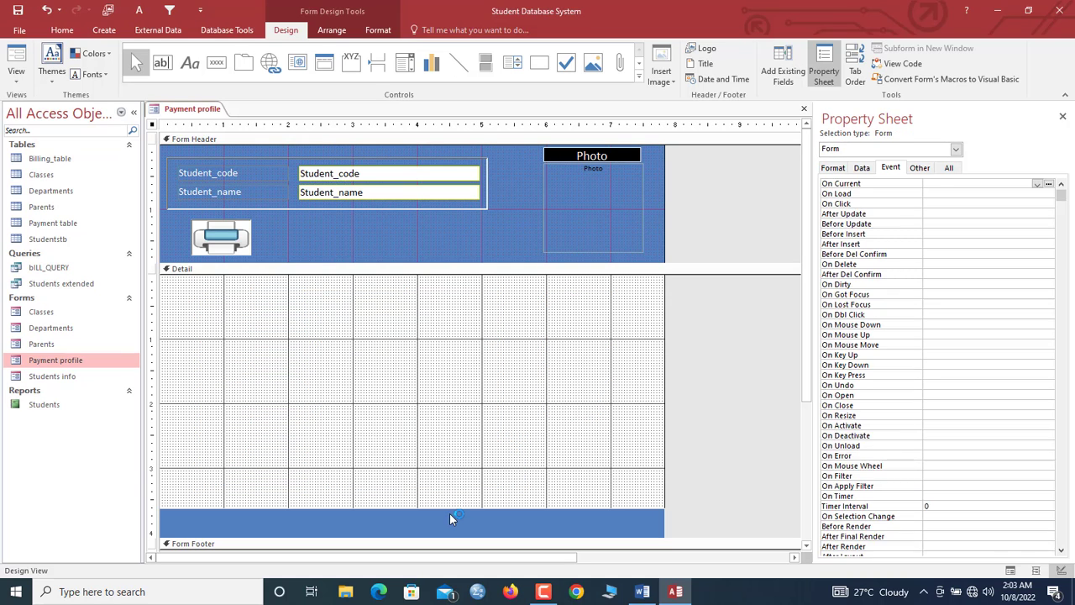
left_click(450, 514)
key("Delete")
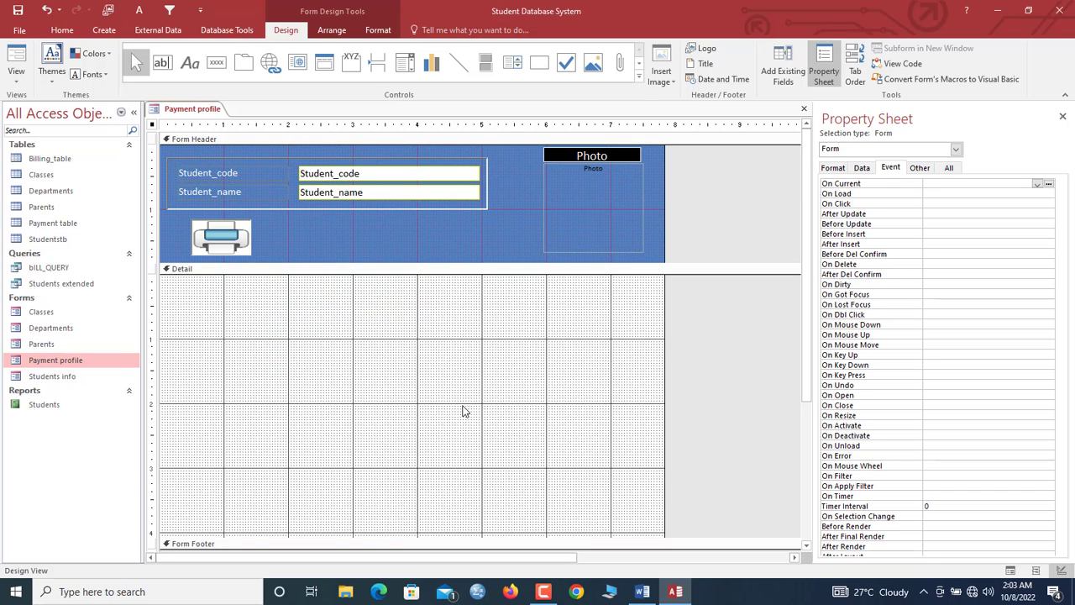
- Display the form's list of existing fields and delete the printer button from the Form Header, leaving the header slightly taller
left_click(388, 250)
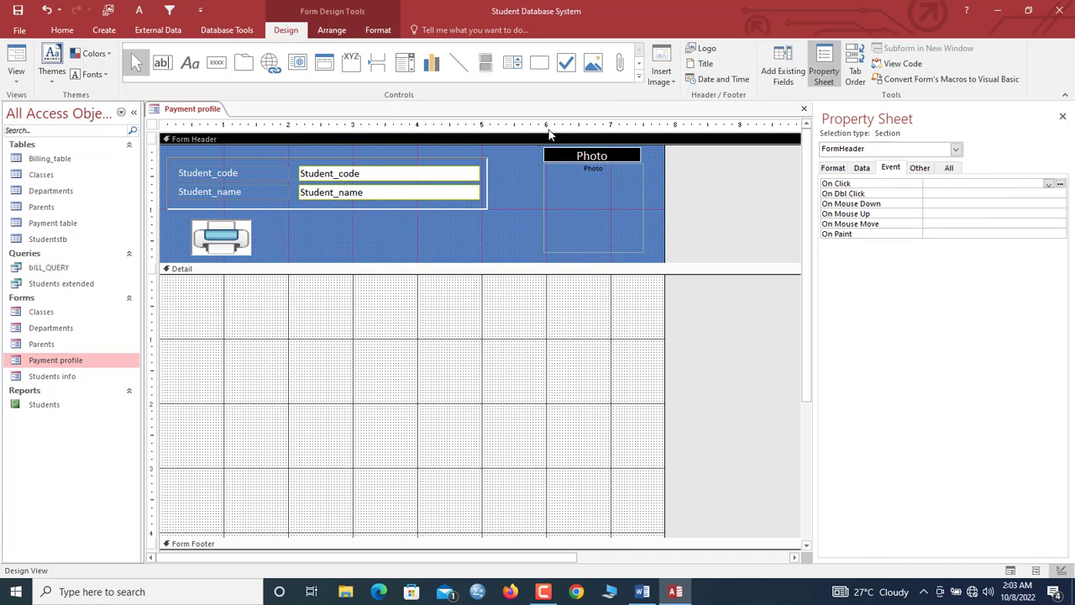
left_click(777, 69)
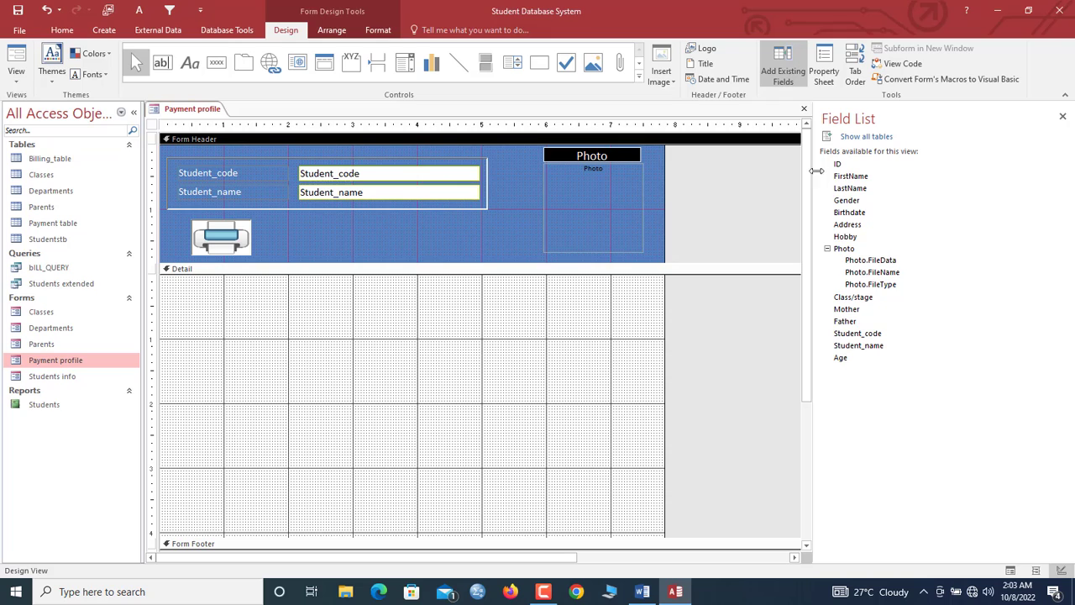
left_click(862, 300)
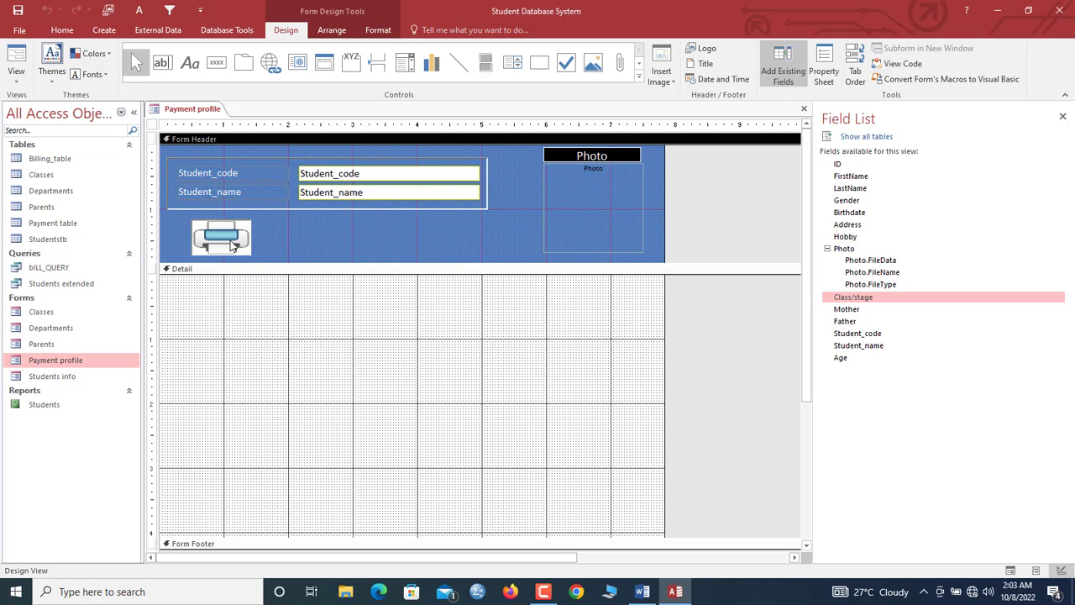
left_click_drag(232, 247, 252, 263)
key("Down")
key("Down")
key("Down")
key("Down")
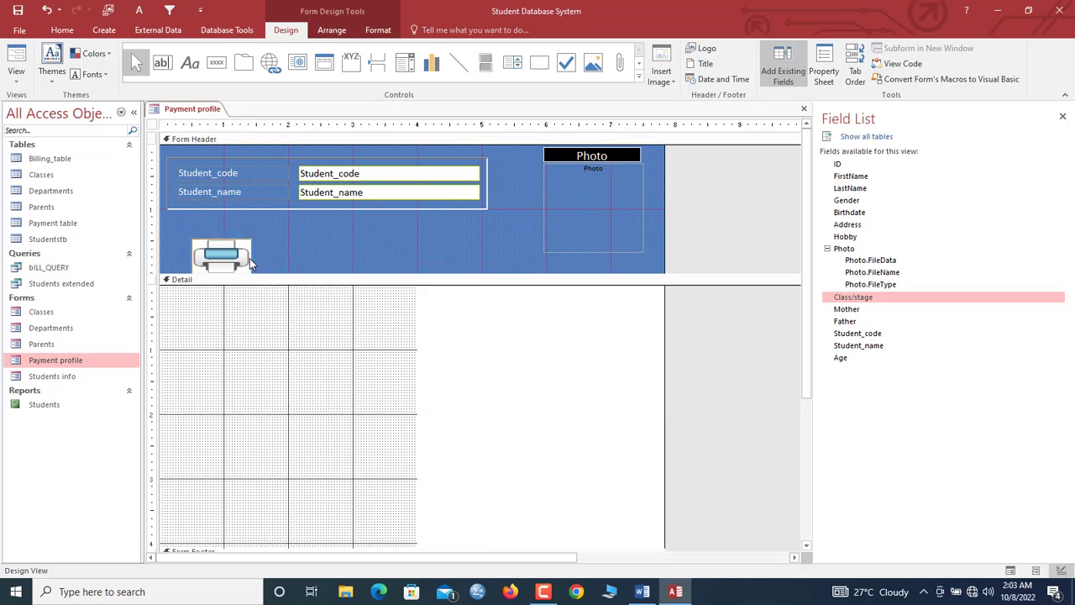
key("Delete")
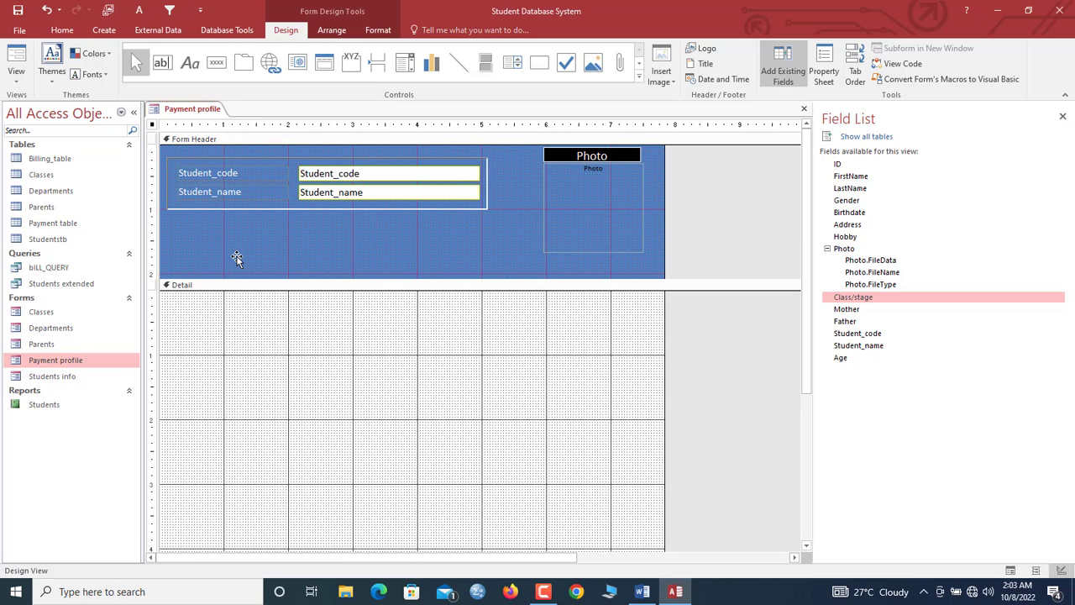
- Extend the header frame downward and place the Class/stage field inside it, beneath Student_name
left_click(329, 210)
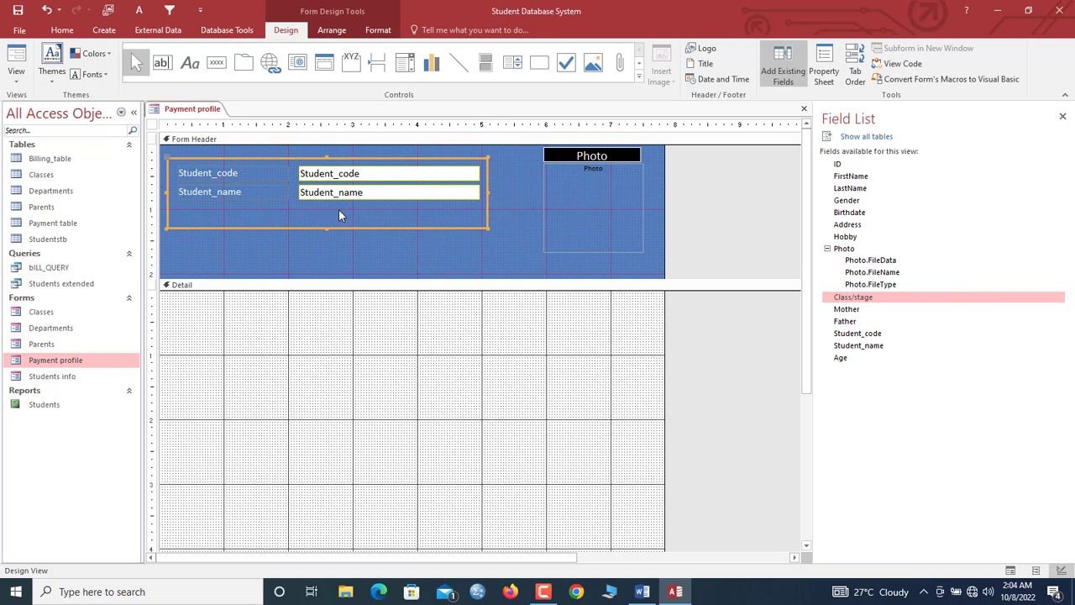
left_click(377, 248)
left_click_drag(871, 300, 435, 259)
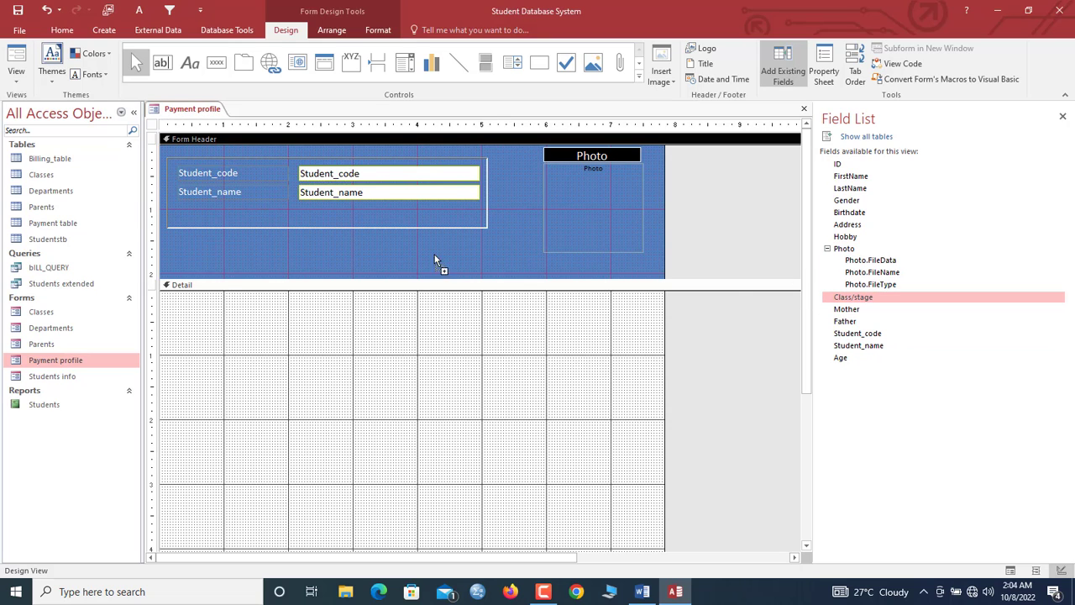
left_click_drag(301, 208, 302, 210)
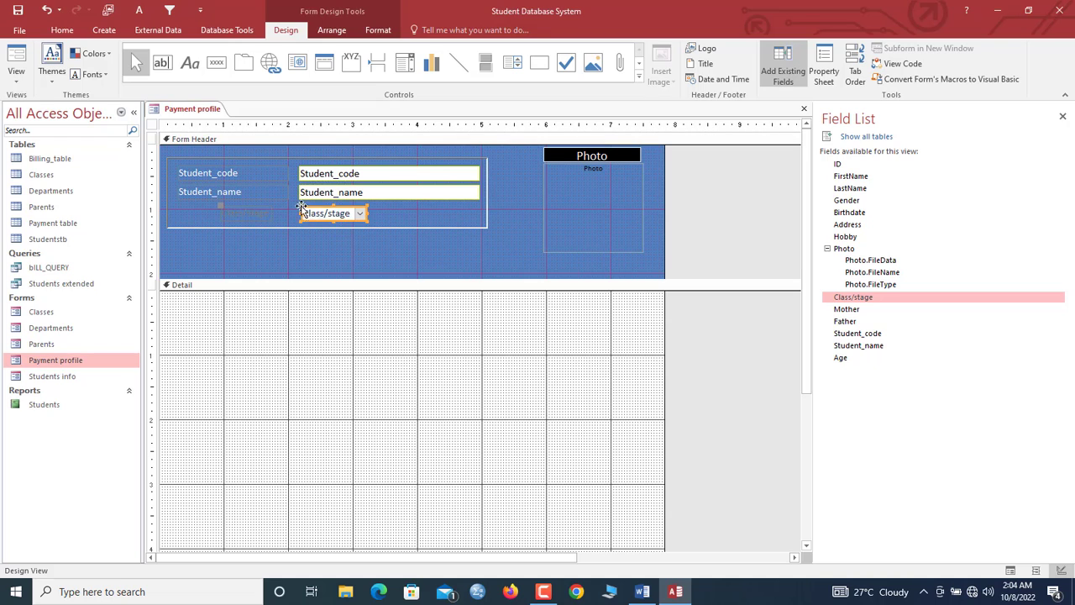
- Match the Class/stage combo box's width to the Student_name box
left_click(351, 194, "shift")
right_click(351, 194)
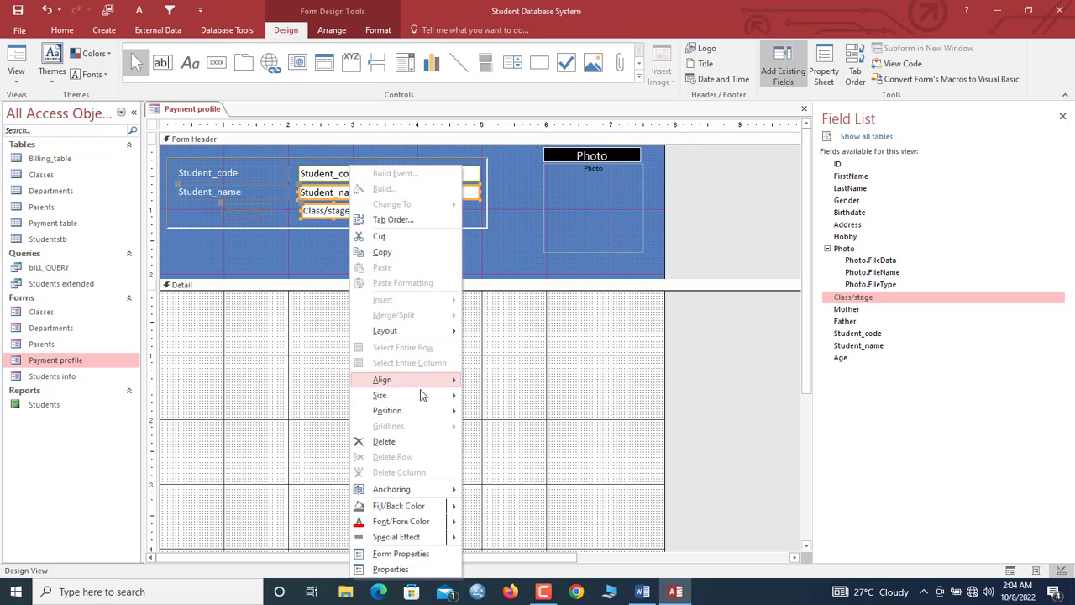
mouse_move(429, 396)
left_click(519, 445)
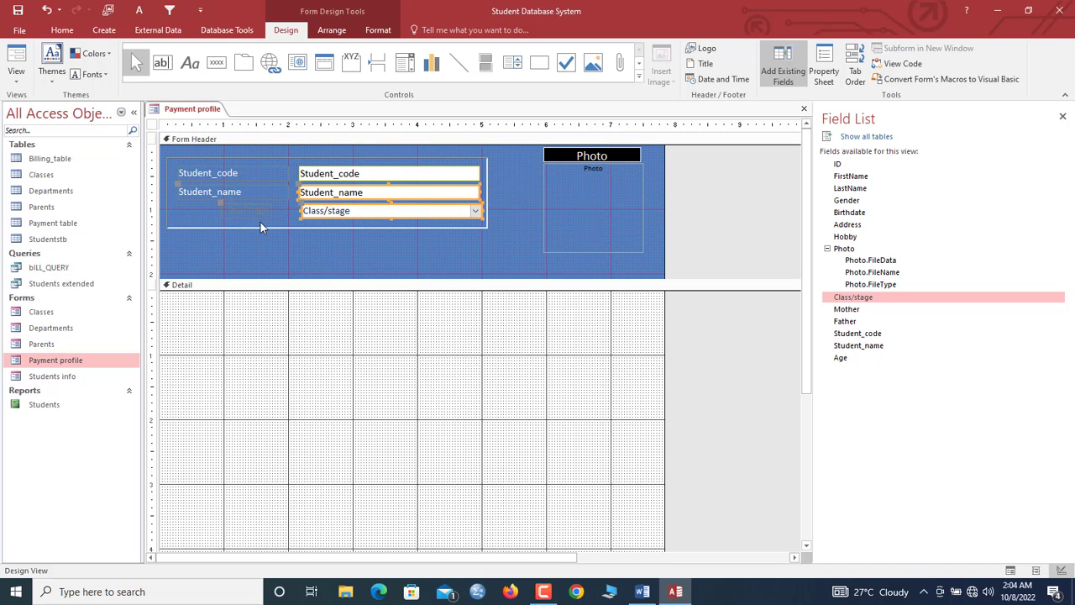
- Align the Class/stage label to the left edge of the Student_name label and make both the same width
left_click(252, 213)
left_click(240, 192, "shift")
right_click(241, 193)
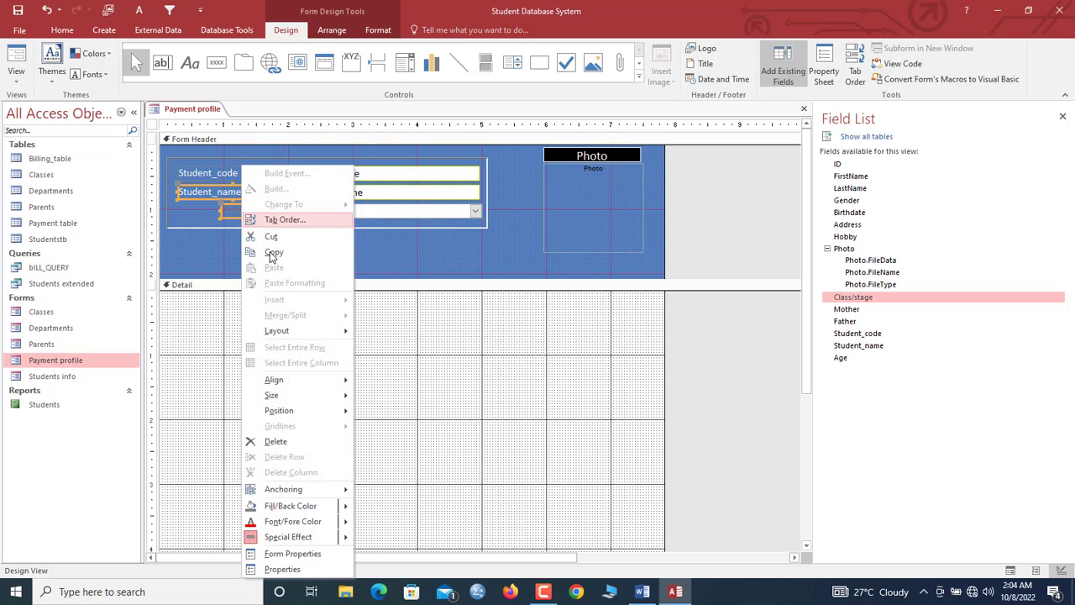
mouse_move(336, 379)
left_click(380, 385)
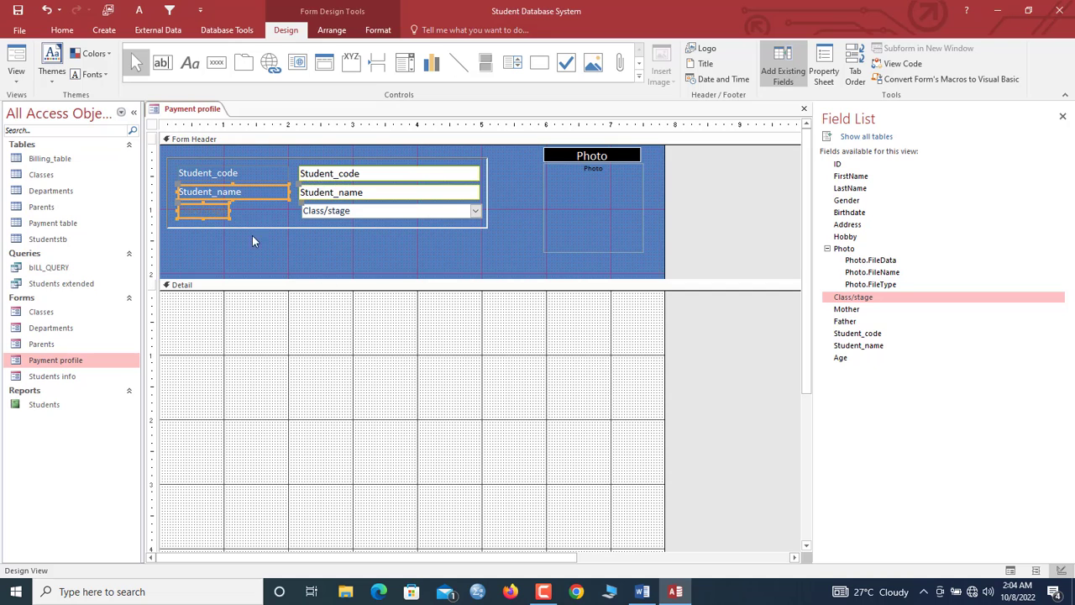
right_click(212, 210)
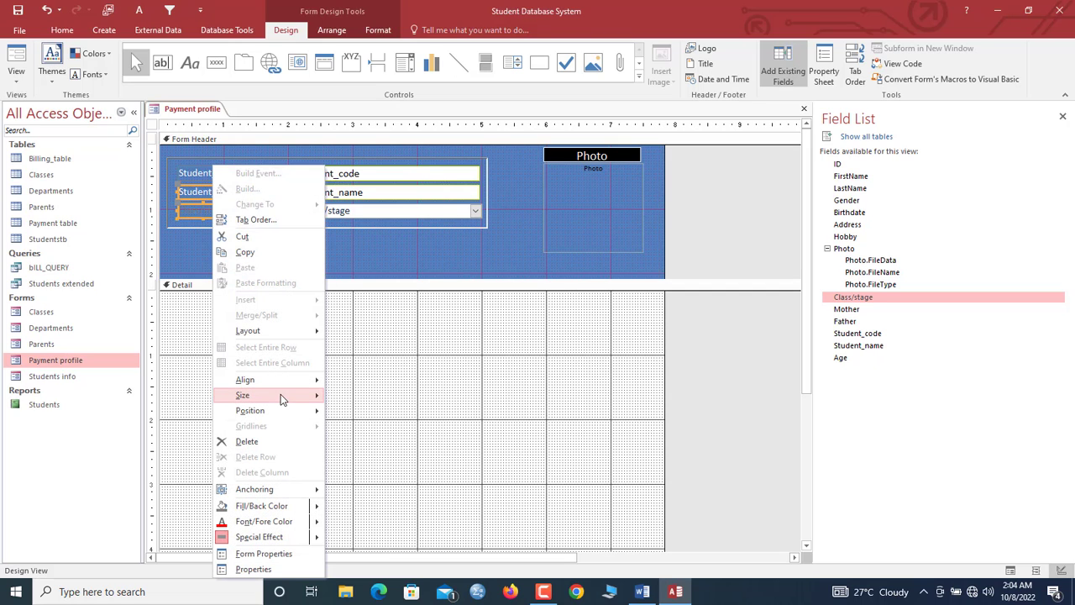
mouse_move(281, 394)
left_click(372, 471)
left_click(291, 269)
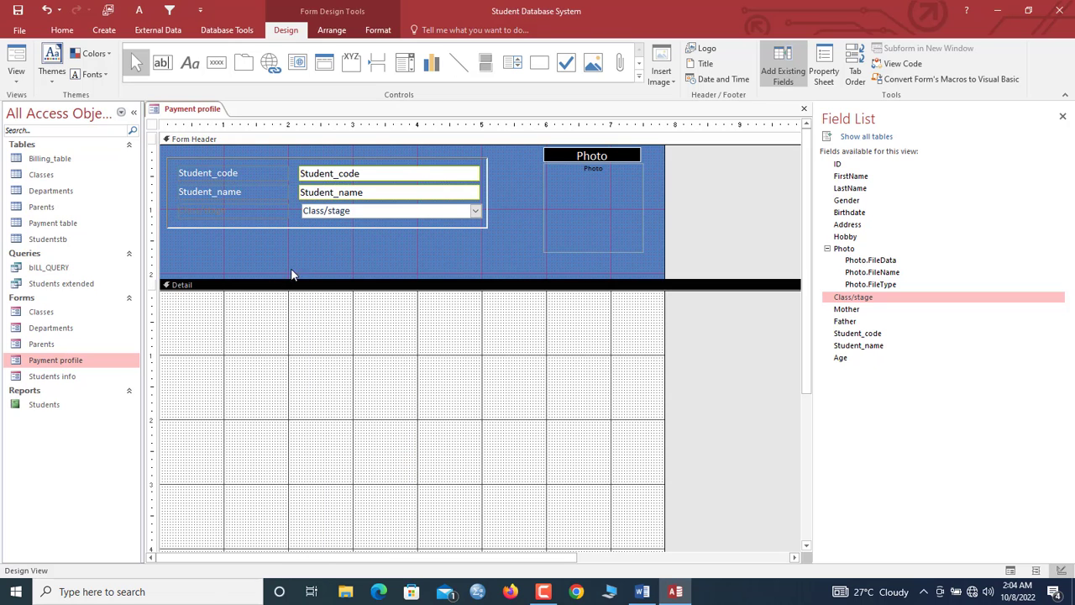
- Copy the formatting of the Student_name label and text box onto the Class/stage label and combo box respectively
left_click(239, 188)
left_click(378, 30)
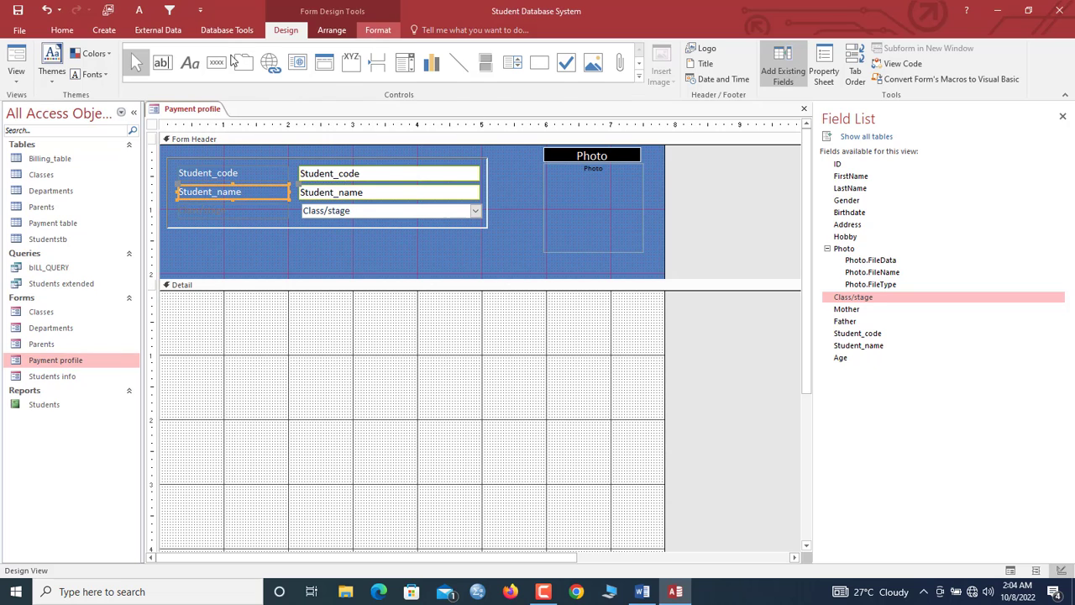
left_click(227, 53)
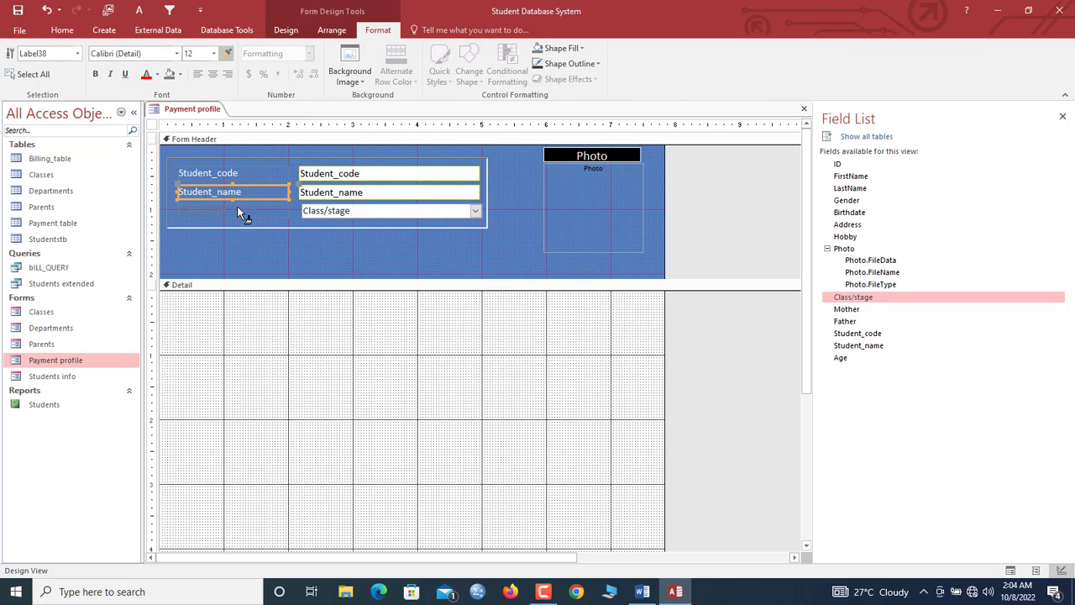
left_click(237, 210)
left_click(349, 195)
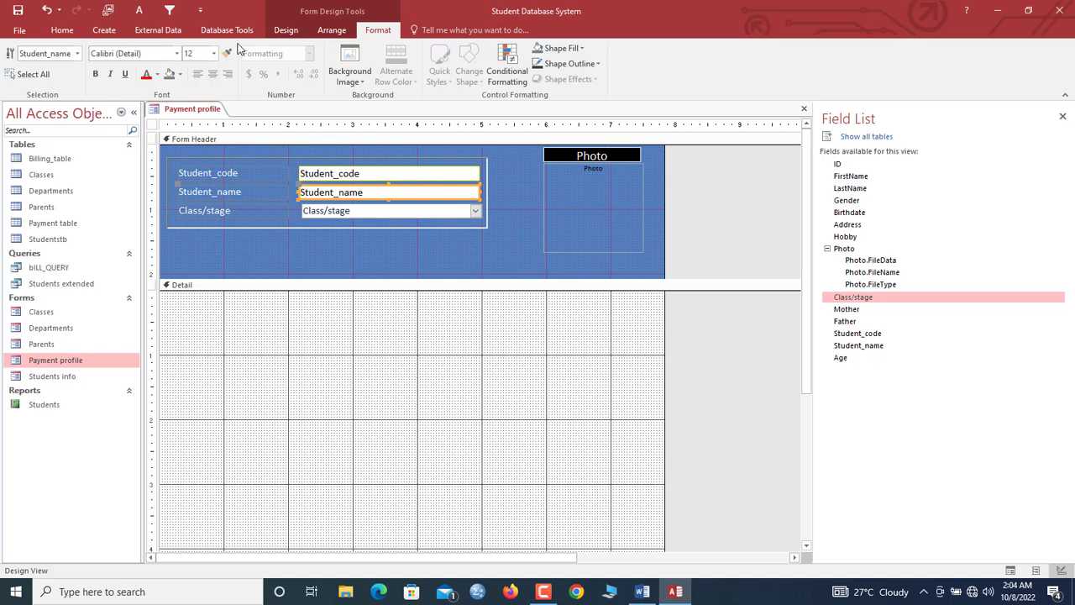
left_click(371, 219)
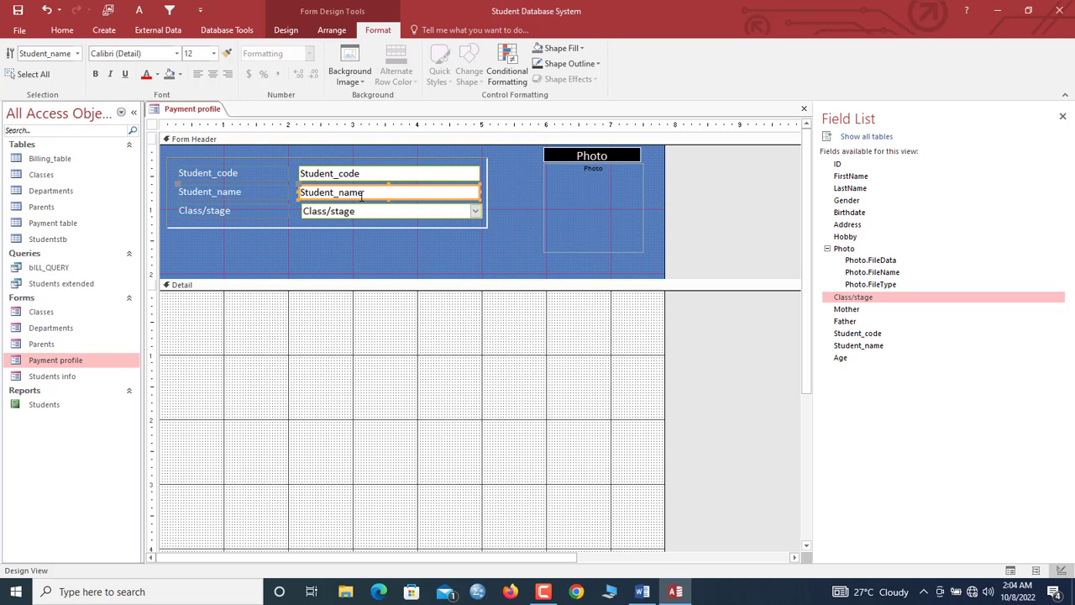
- Align the left edges of the Class/stage combo box and the Student_name text box
left_click(364, 229)
left_click(340, 216)
left_click(349, 195, "shift")
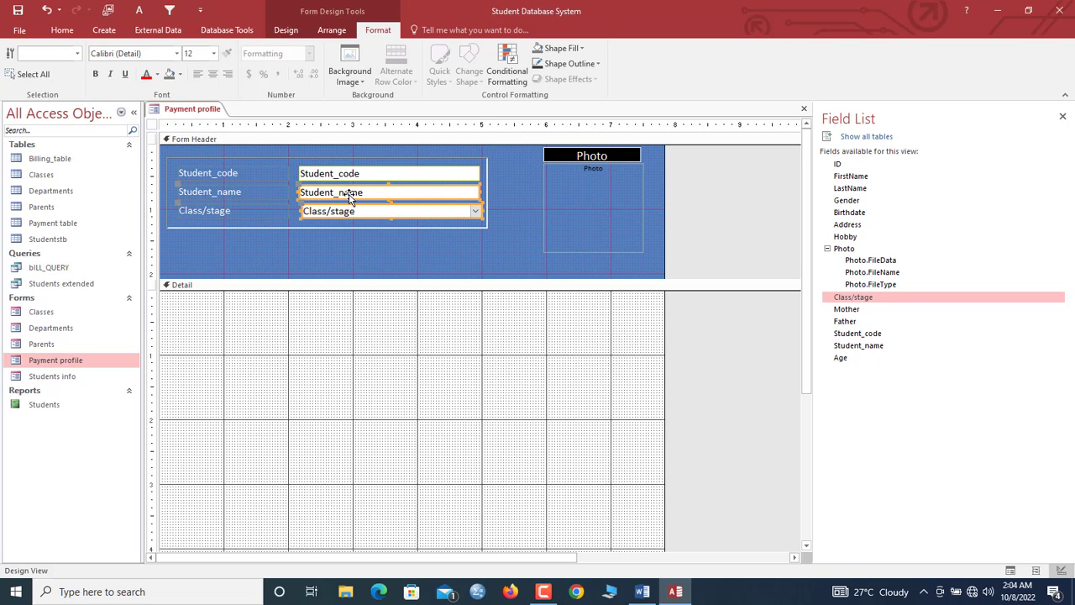
right_click(349, 195)
mouse_move(401, 379)
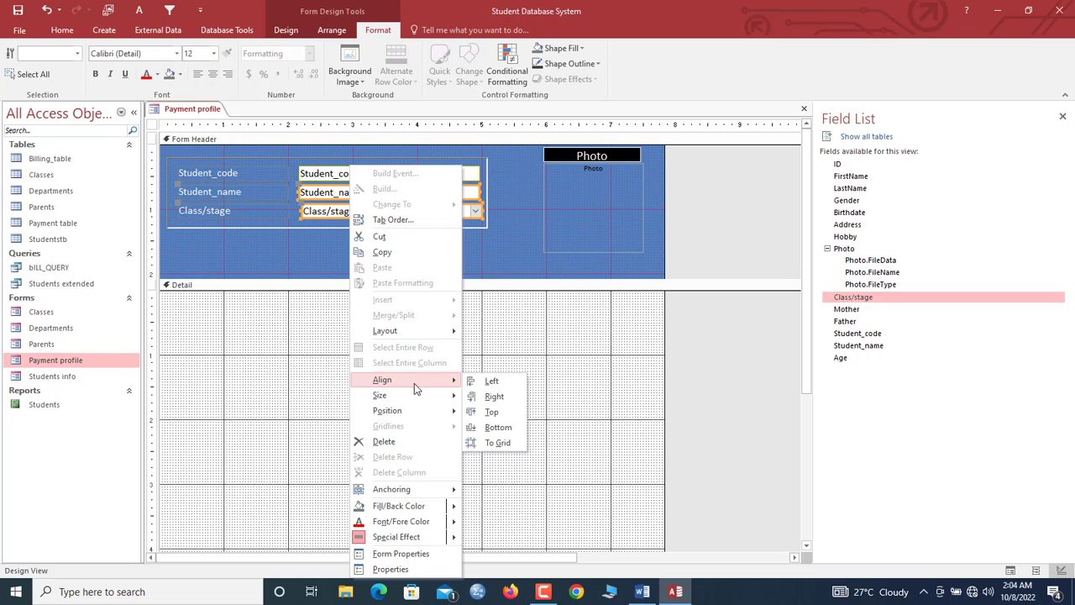
left_click(475, 382)
left_click(436, 339)
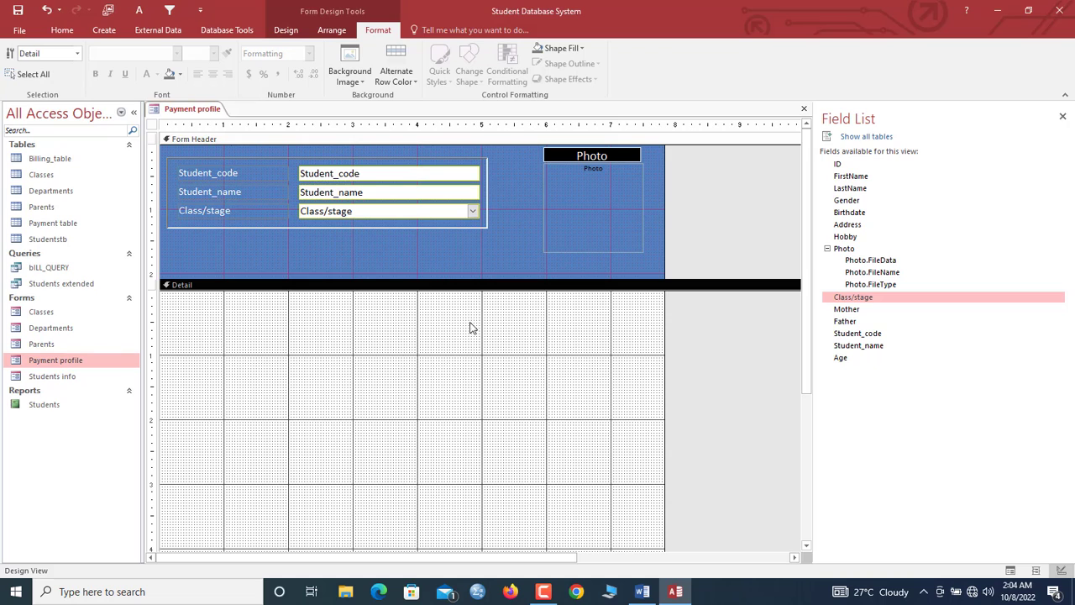
- Reduce the Form Header's height slightly and insert Payment table as a subform in the Detail section
mouse_move(476, 278)
left_mouse_down()
mouse_move(477, 258)
mouse_move(478, 268)
left_mouse_up()
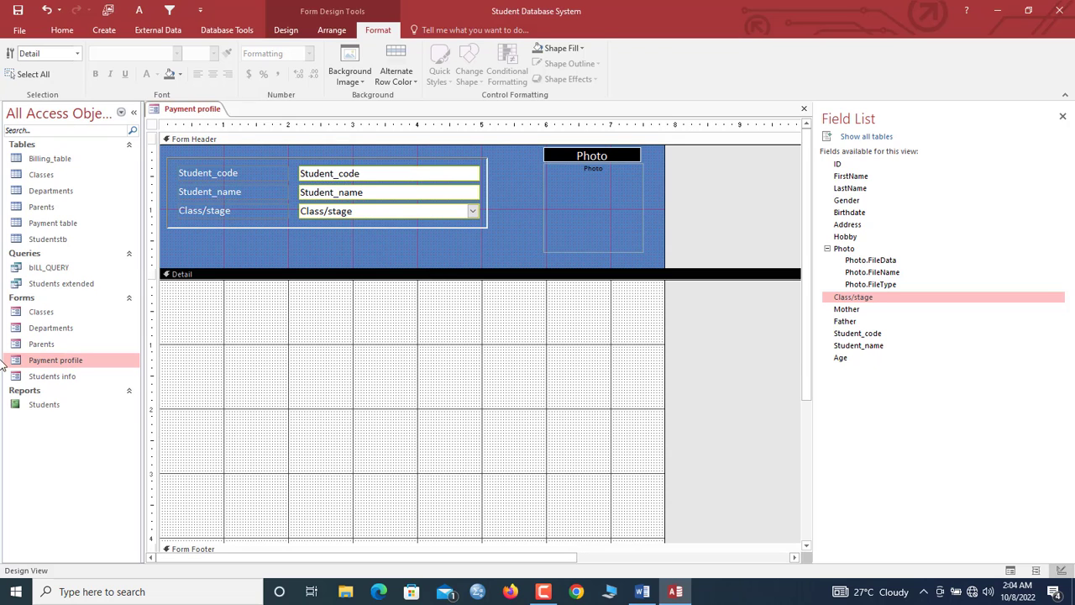
left_click(41, 222)
left_click_drag(41, 223, 175, 300)
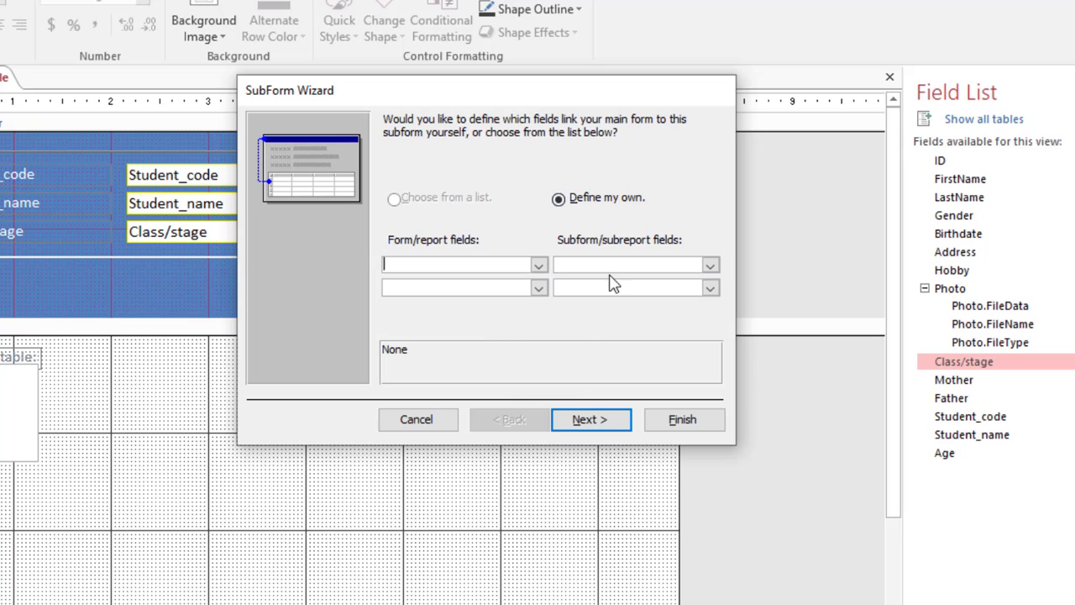
- Choose ID as the main form's linking field for the Payment table subform
left_click(538, 265)
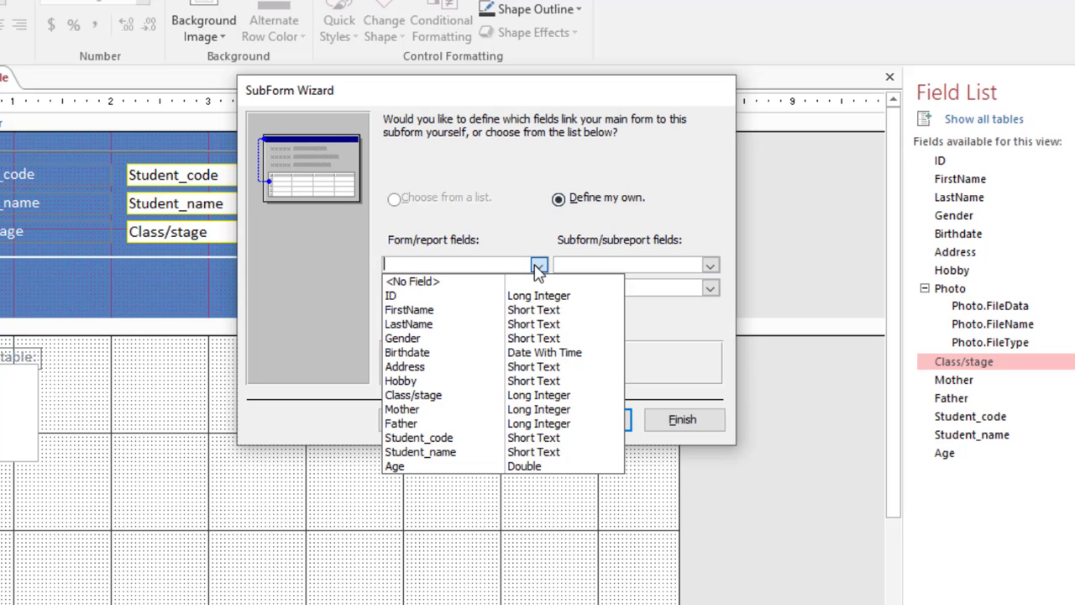
left_click(538, 265)
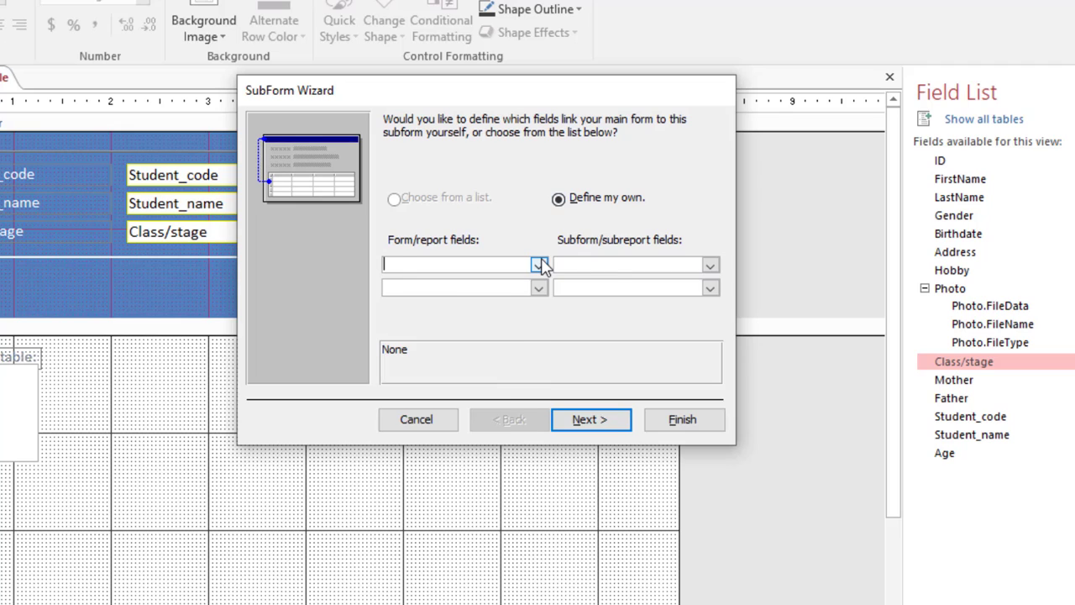
left_click(538, 265)
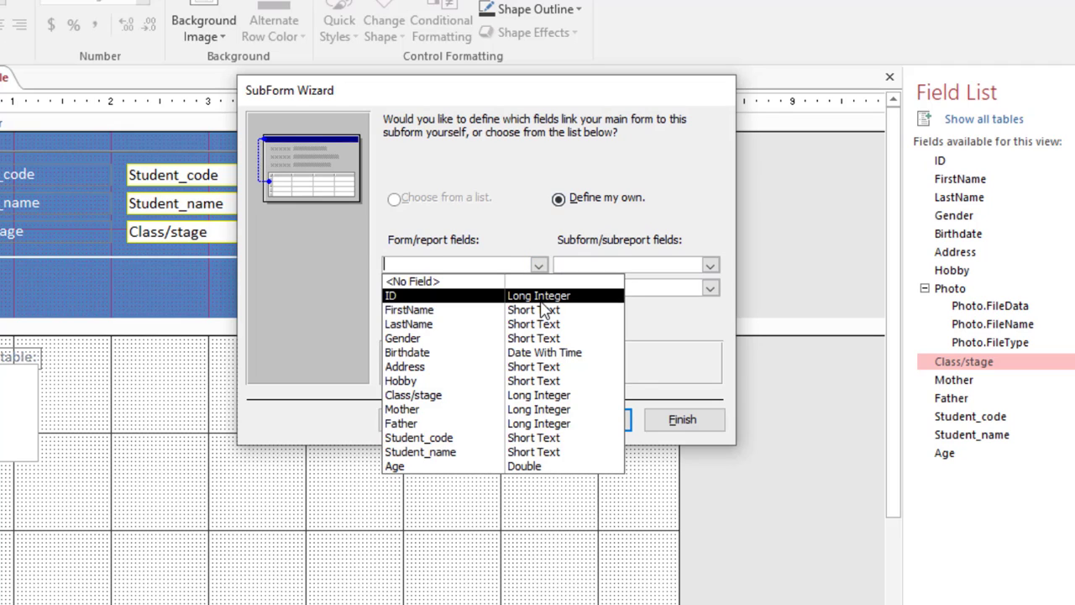
left_click(539, 299)
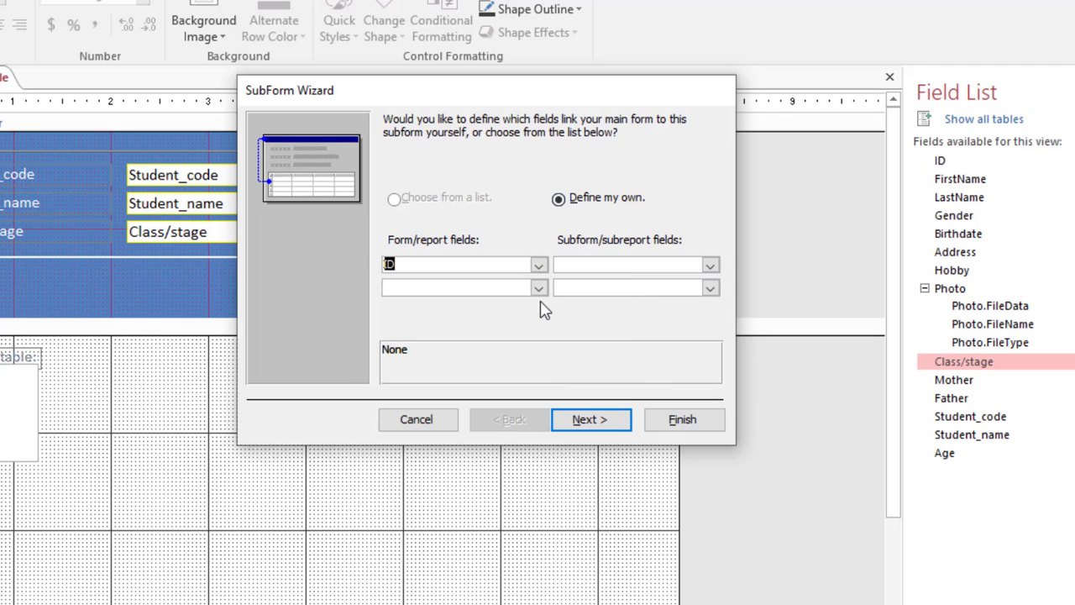
- Link the main form's ID field to the subform's Student ID field in the SubForm Wizard
left_click(710, 265)
left_click(710, 265)
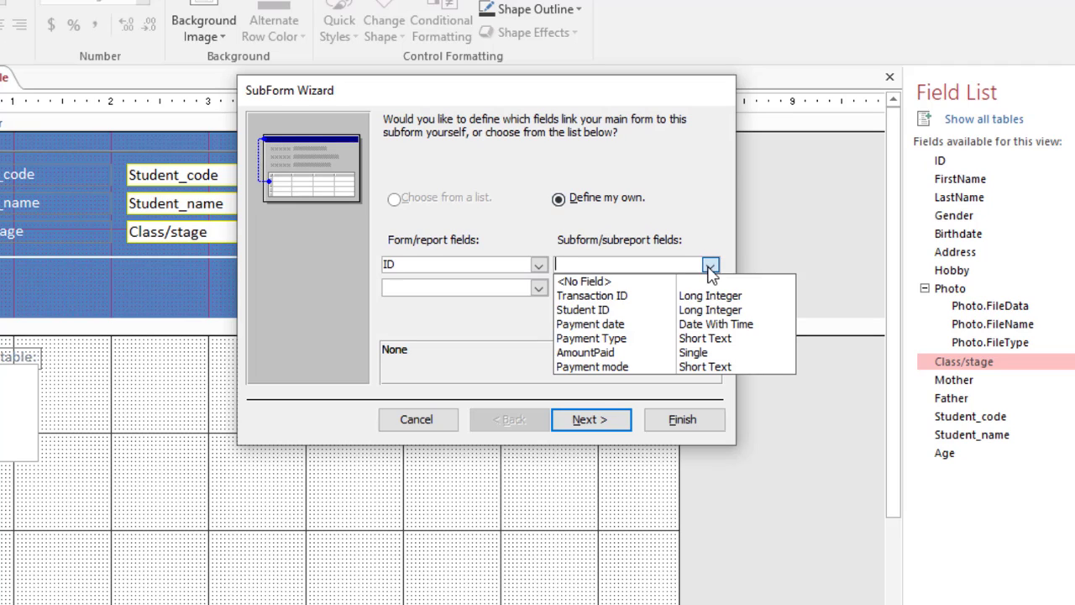
left_click(630, 315)
left_click(541, 267)
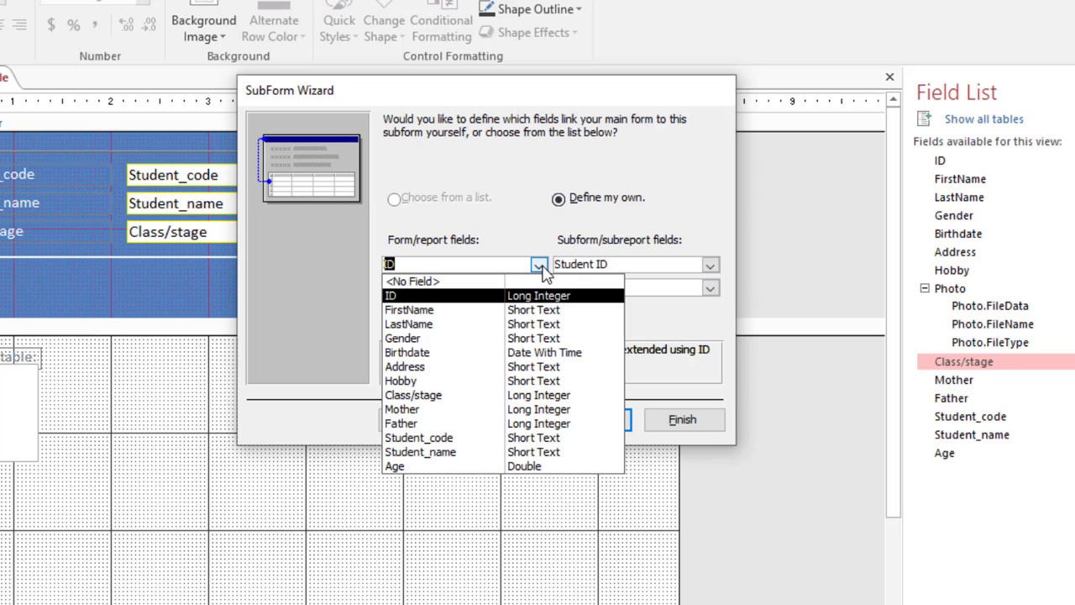
left_click(540, 266)
left_click(541, 265)
left_click(542, 267)
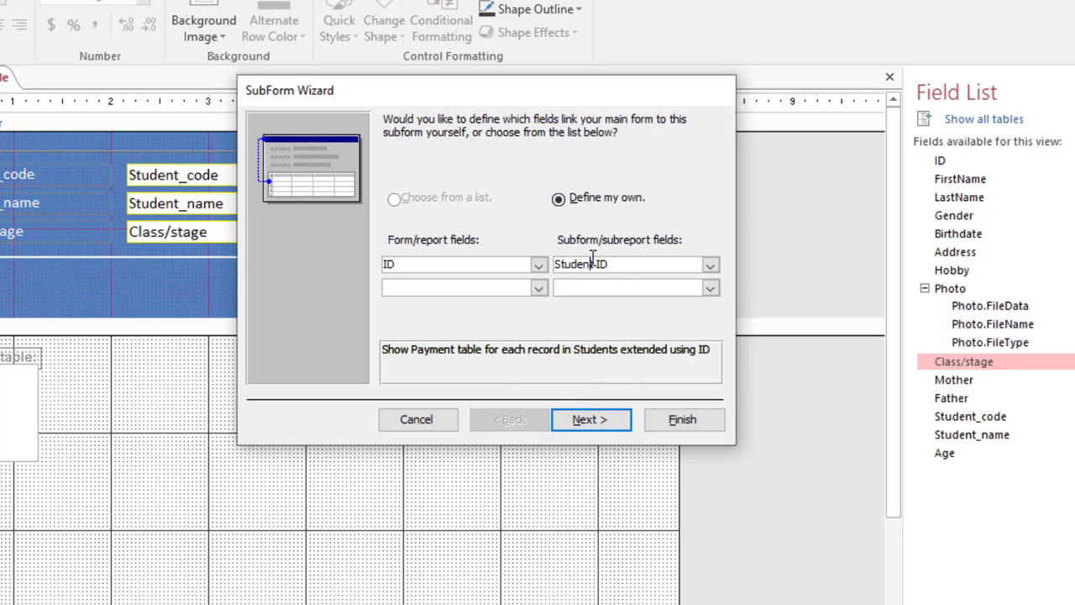
left_click(618, 428)
left_click(509, 421)
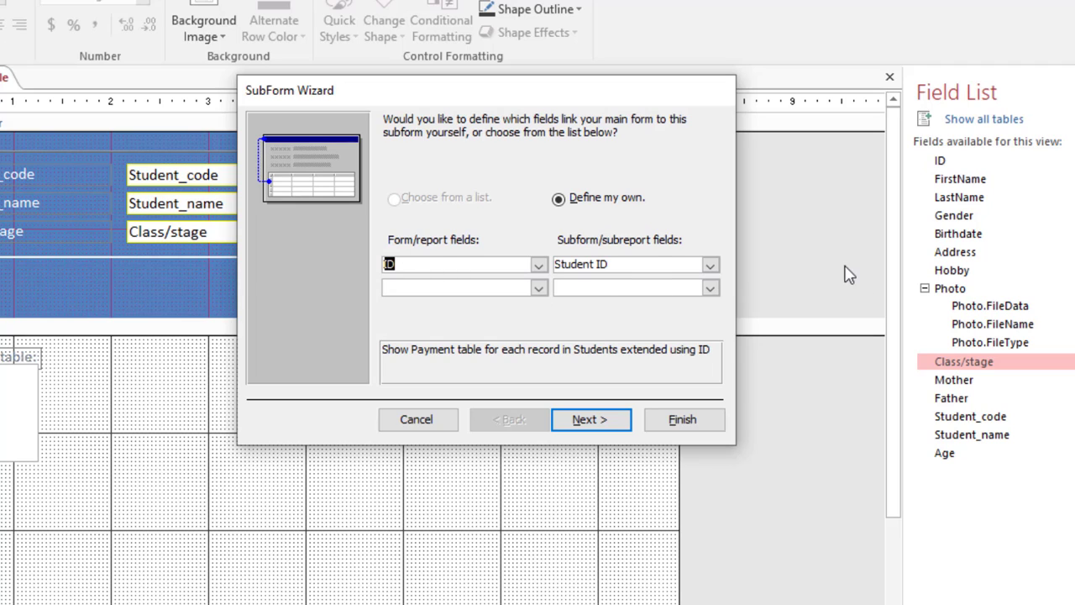
- Name the subform Payment and finish the wizard
left_click(588, 419)
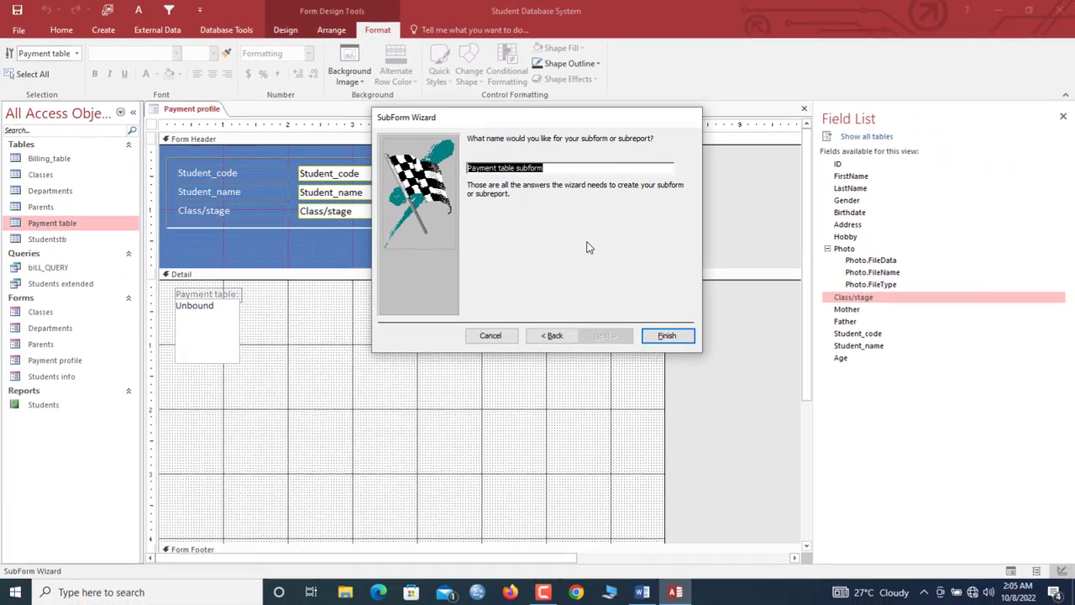
type("T")
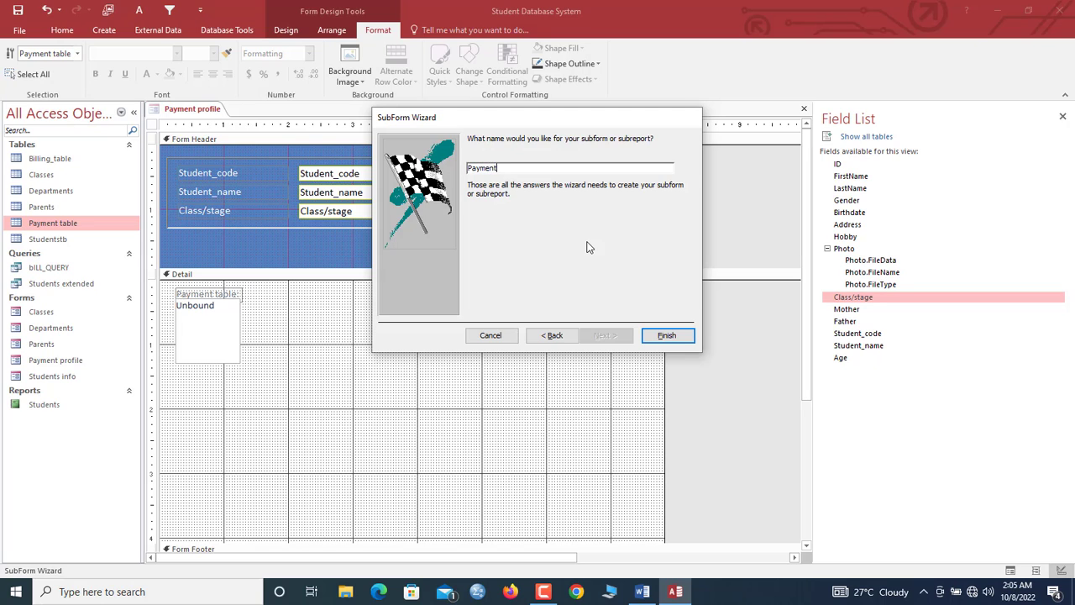
key("Return")
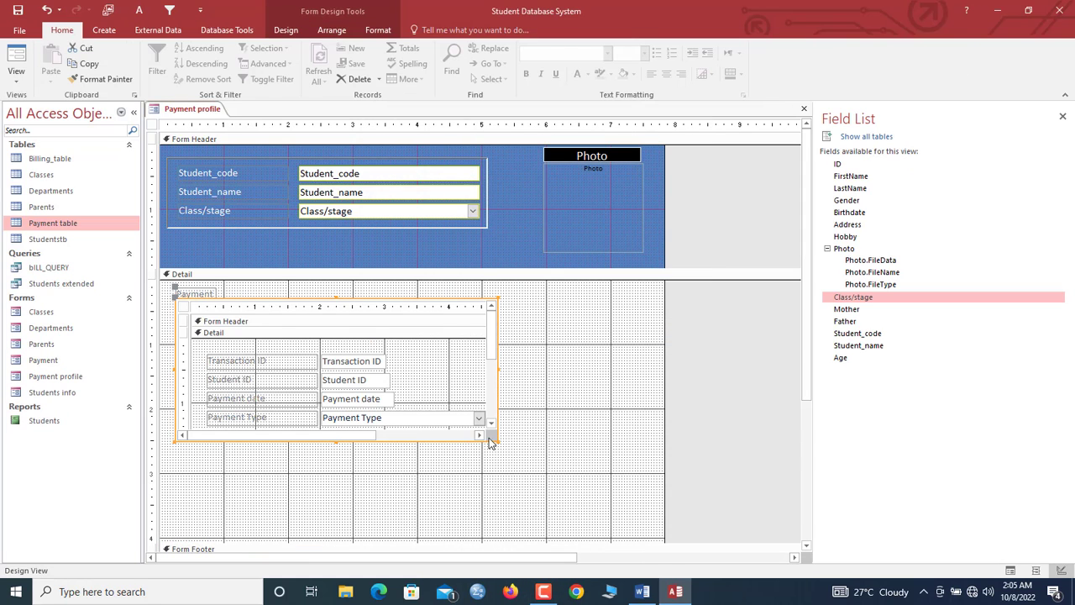
- Widen the subform's label and change its caption to Payment Datasheet
left_click(202, 294)
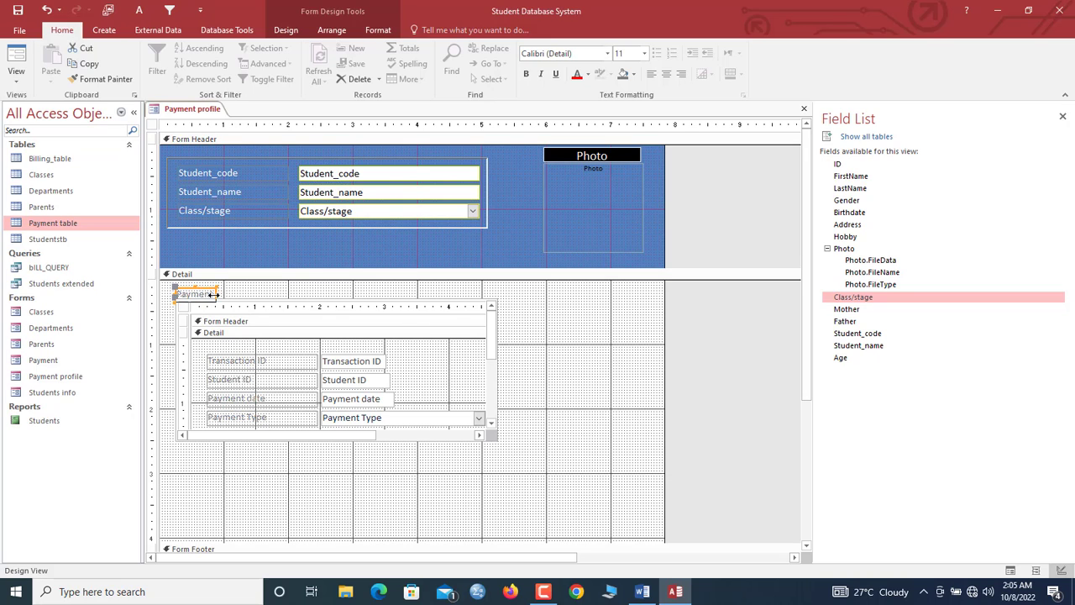
left_click_drag(213, 295, 233, 294)
left_click(223, 294)
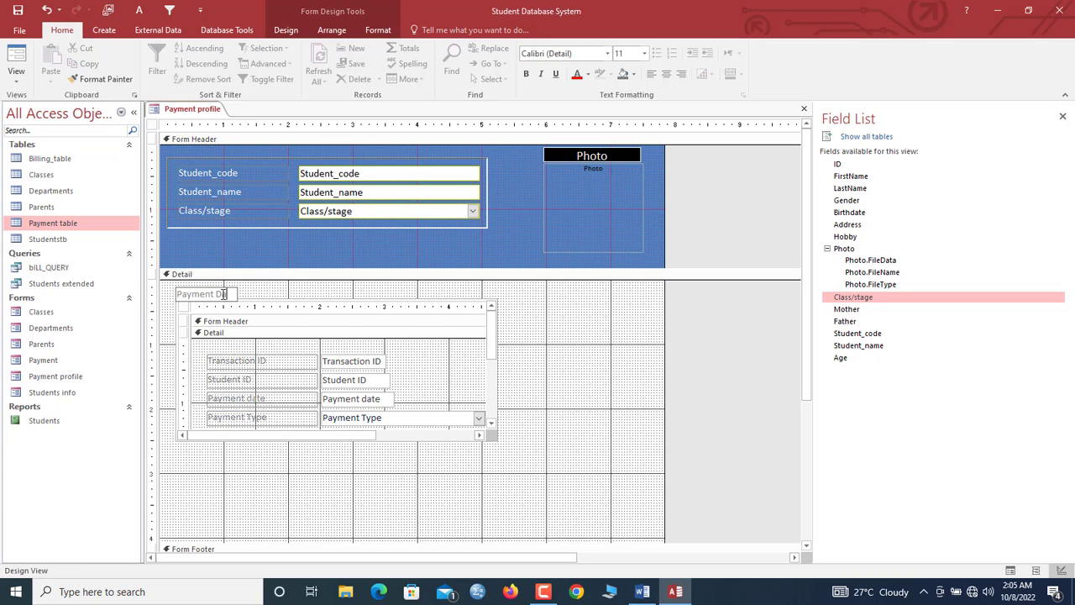
type("Datasheet")
left_click(321, 289)
- Enlarge the Payment subform to about 8.5 by 3.75 inches and shift it with its label towards the Detail section's upper-left corner
left_click(349, 322)
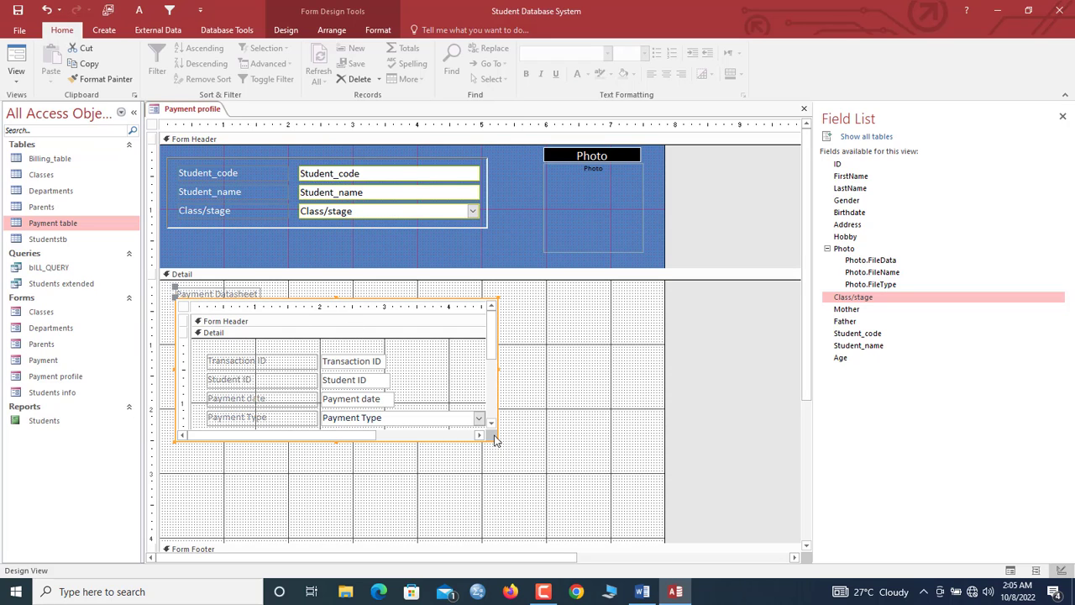
left_click_drag(495, 440, 724, 541)
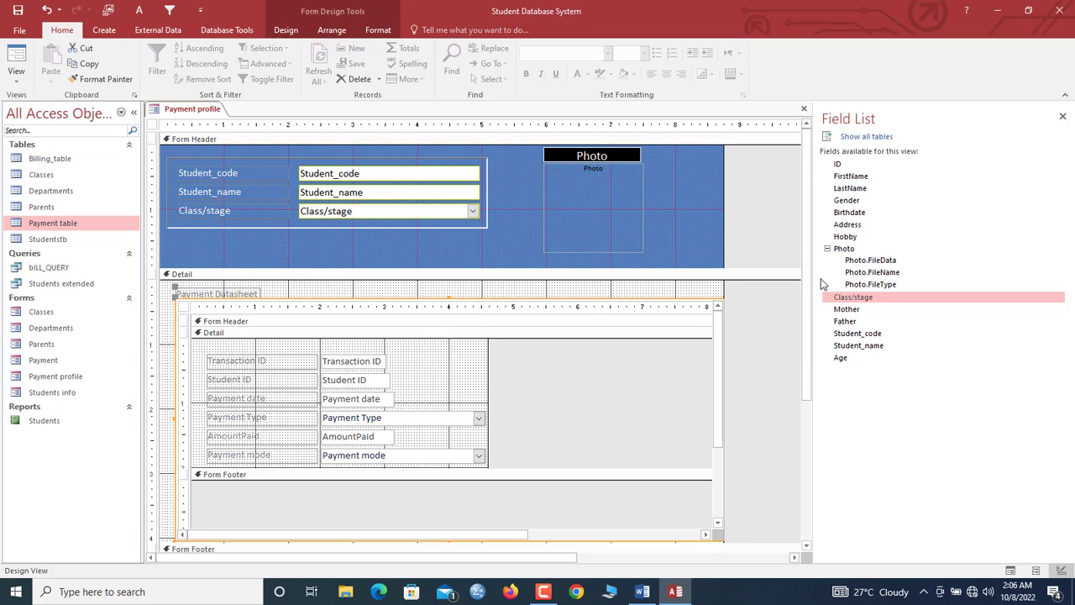
scroll(809, 293, "down", 2)
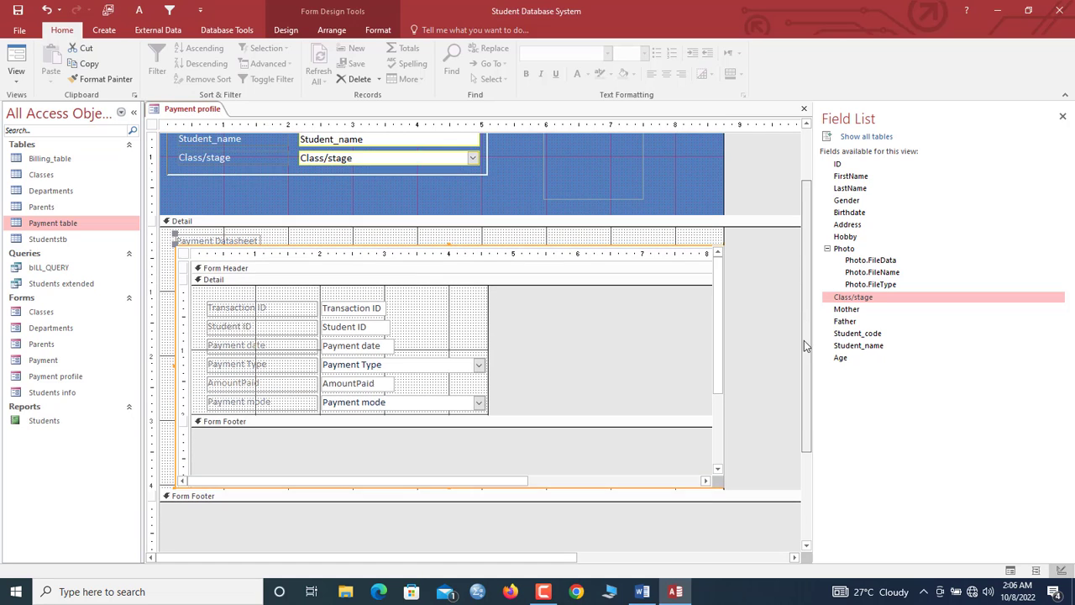
left_click(195, 239)
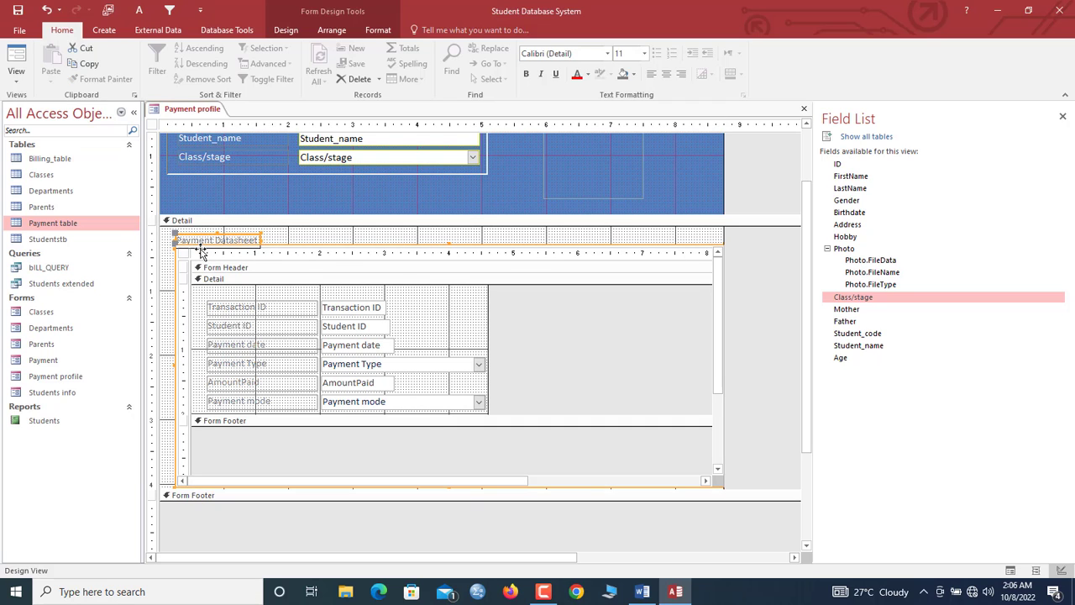
left_click_drag(201, 251, 201, 247)
key("Down")
key("Left")
key("Left")
key("Left")
key("Left")
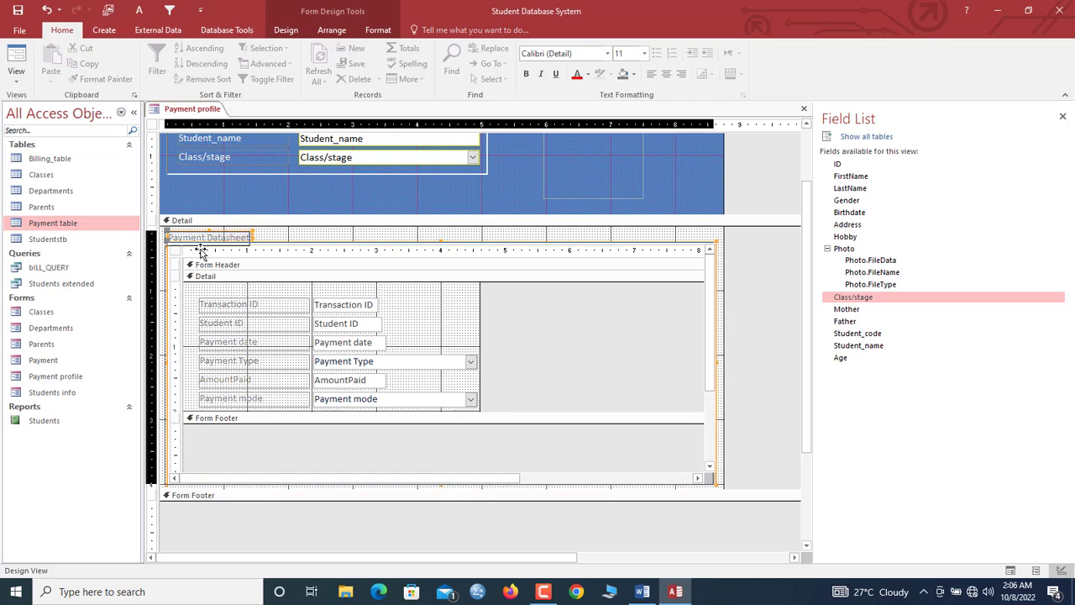
left_click(300, 232)
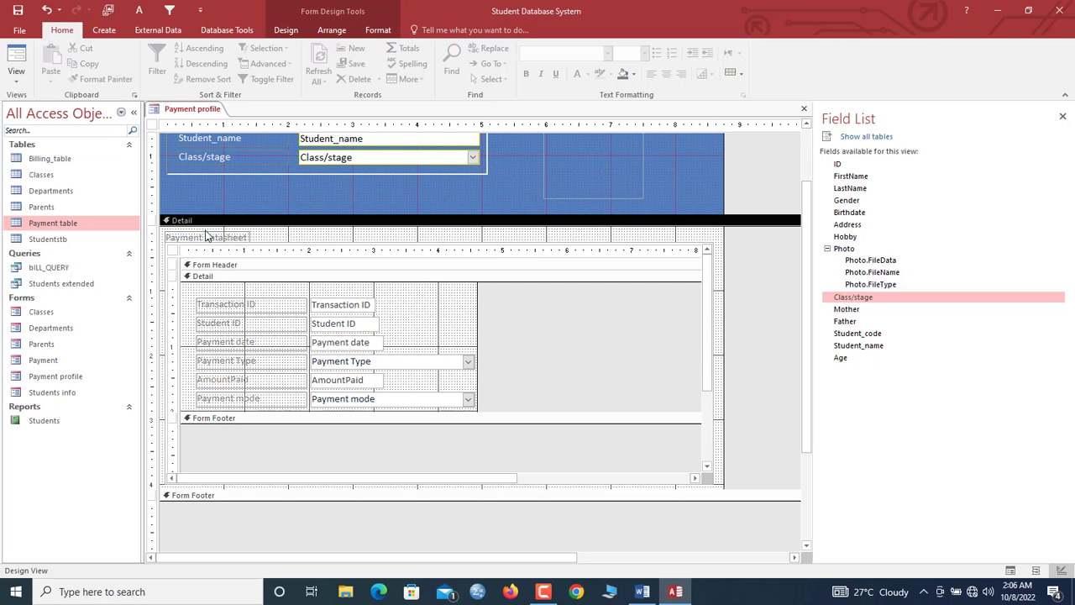
- Set the Payment Datasheet label's font size to 14 and enlarge the label upward and sideways to fit its text
left_click(207, 233)
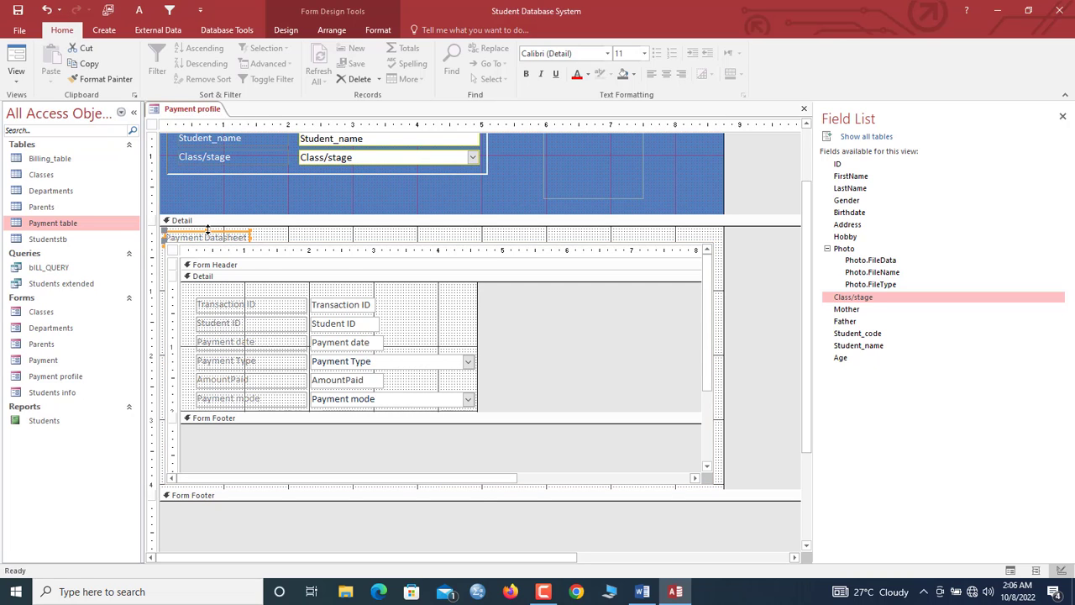
left_click_drag(206, 232, 209, 220)
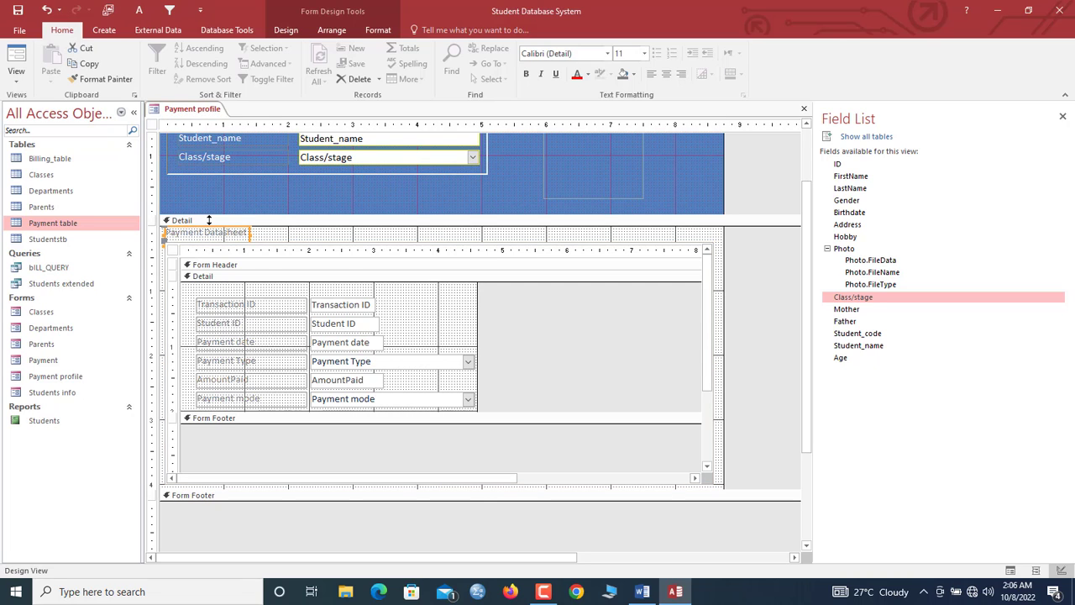
left_click(378, 29)
left_click(214, 53)
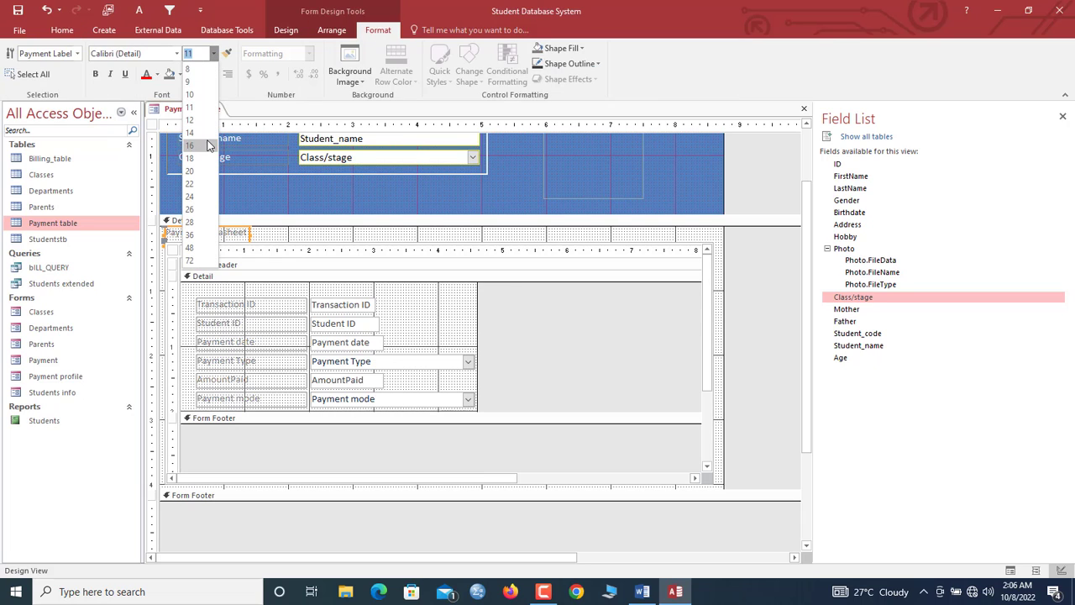
left_click(203, 141)
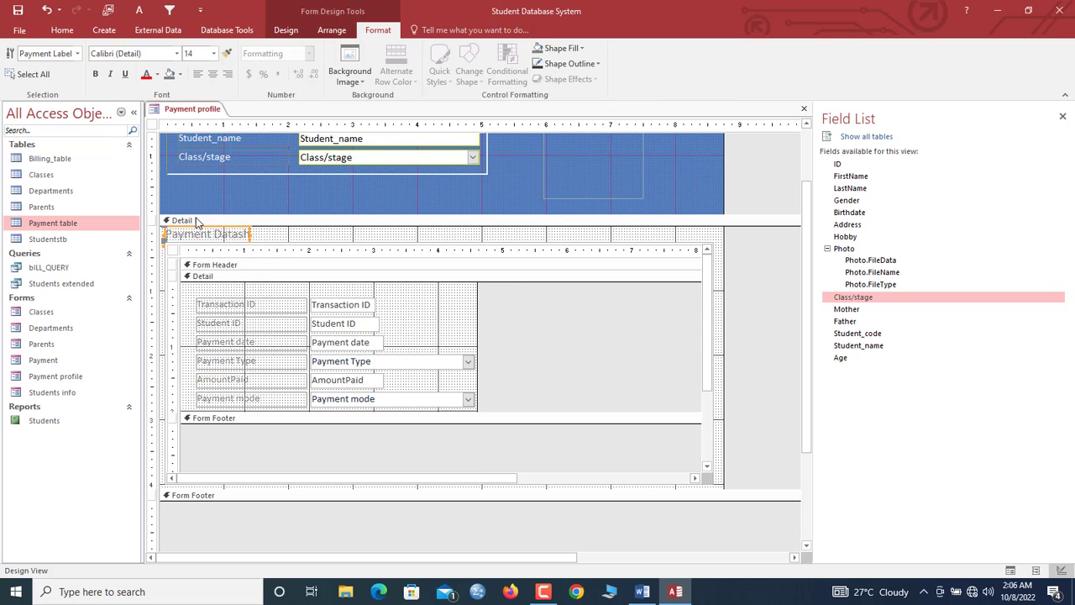
left_click_drag(248, 235, 291, 235)
- Make the Payment Datasheet label's text black and bold
left_click(156, 76)
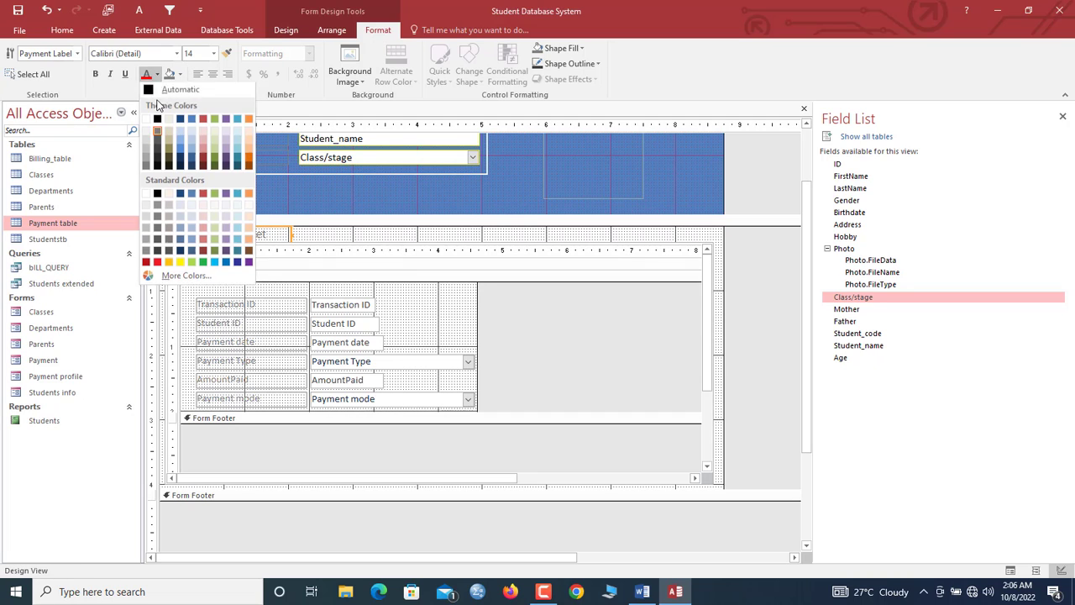
left_click(160, 141)
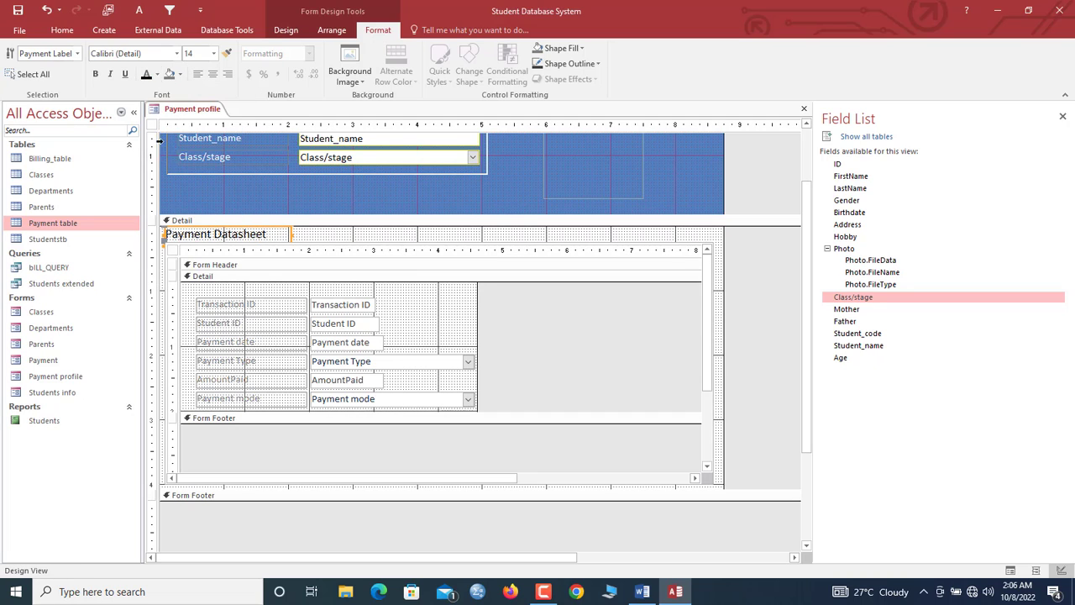
left_click(95, 74)
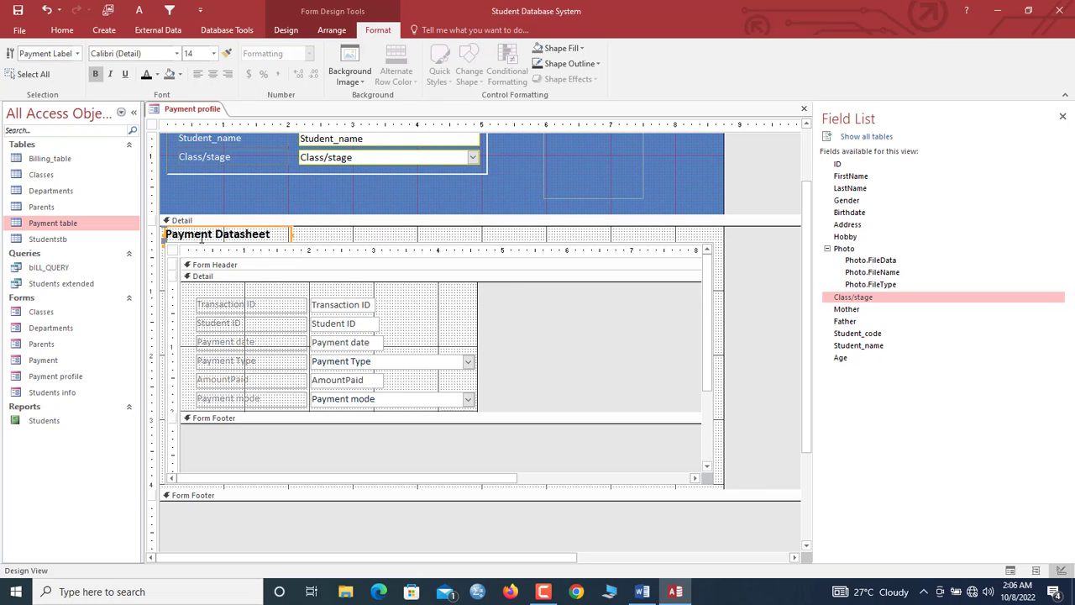
- Apply the Sunken special effect to the Payment subform
left_click(292, 246)
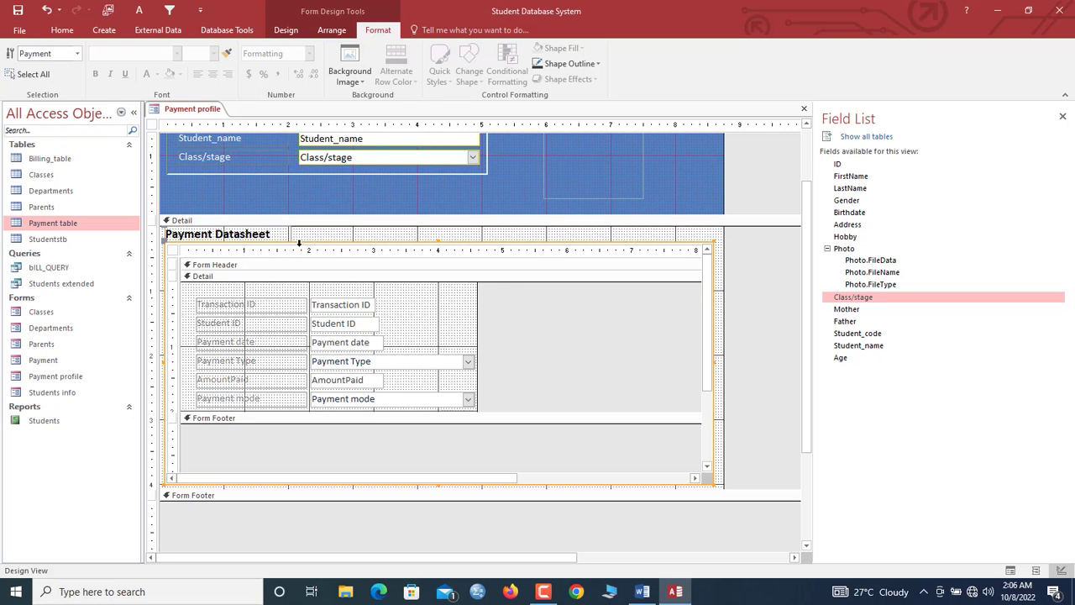
right_click(299, 239)
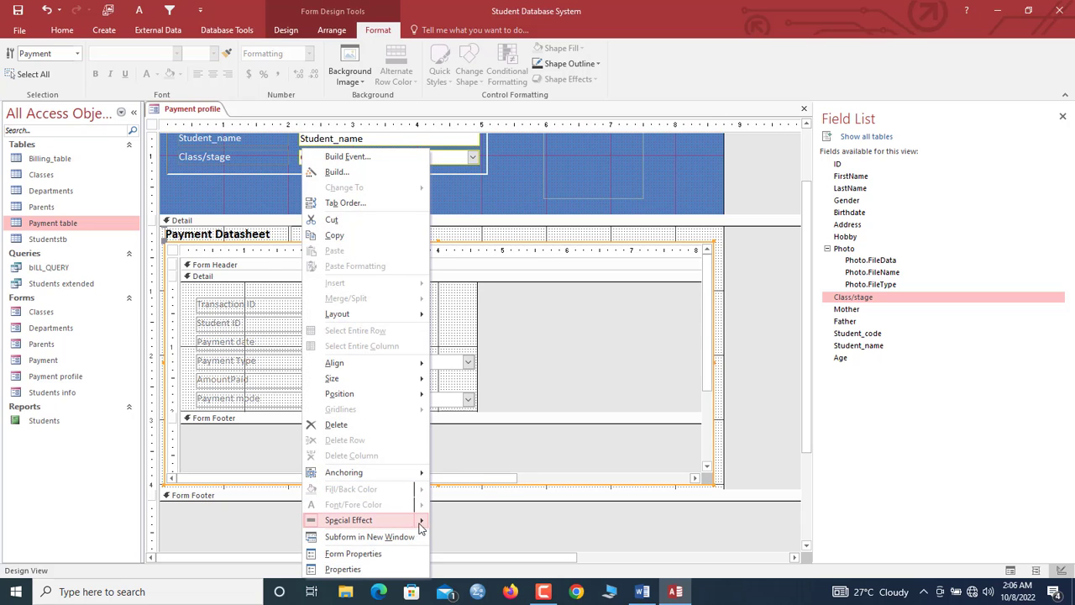
left_click(453, 529)
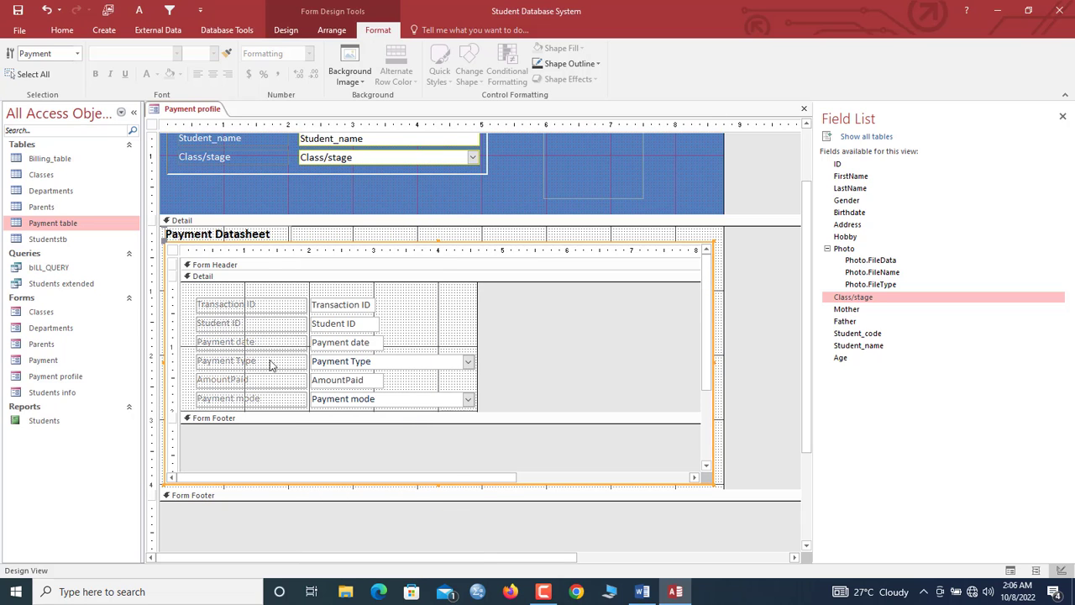
- Open the property sheet and show the Payment subform's format properties
double_click(152, 126)
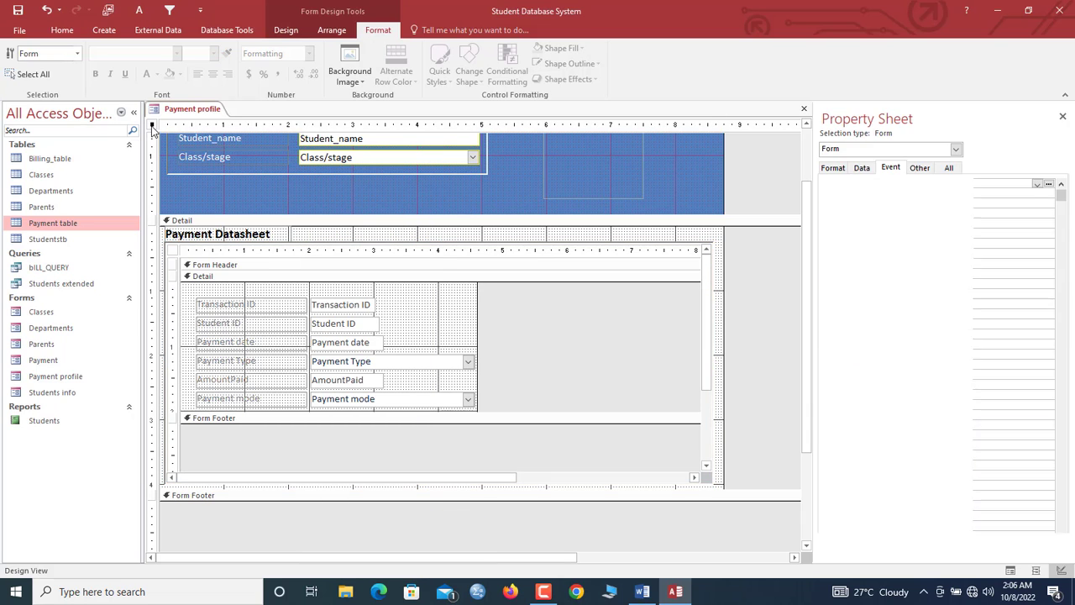
left_click(595, 288)
left_click(832, 167)
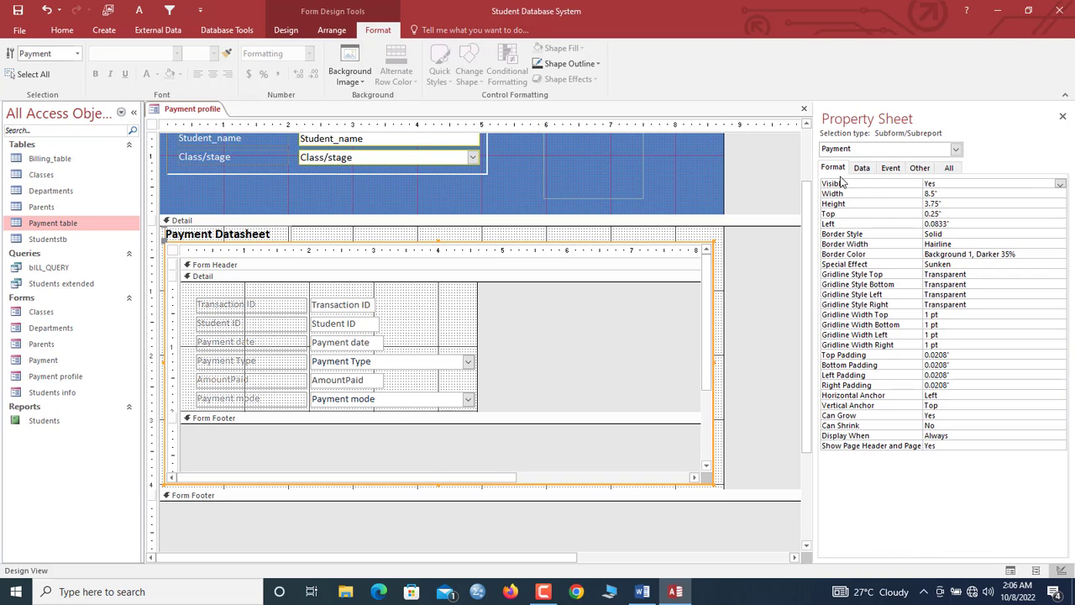
- Preview the Payment profile form in Form View, reposition its window and return to Design View
right_click(193, 110)
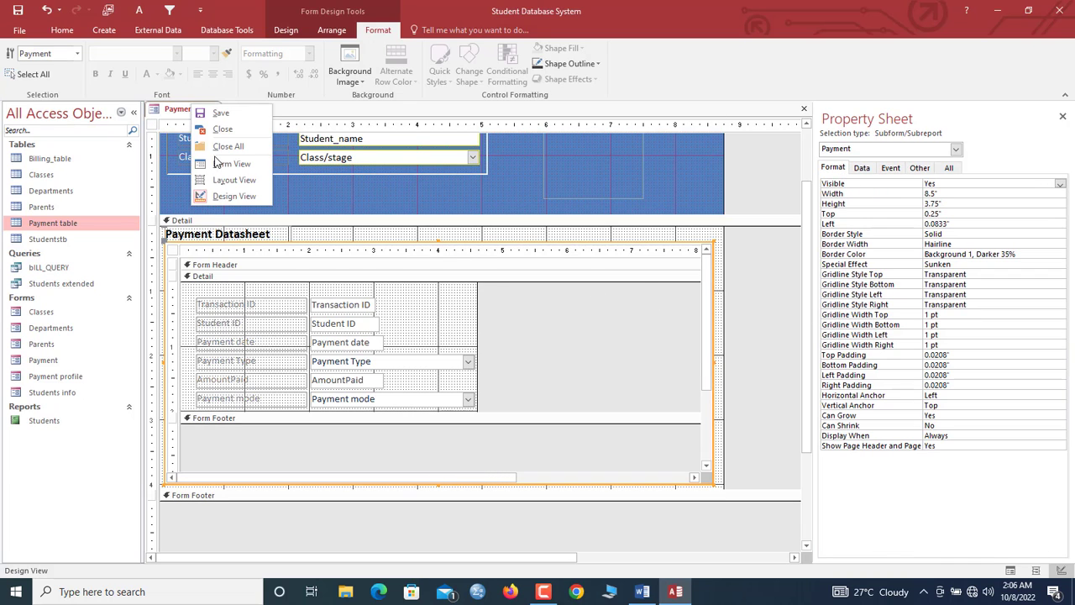
left_click(220, 164)
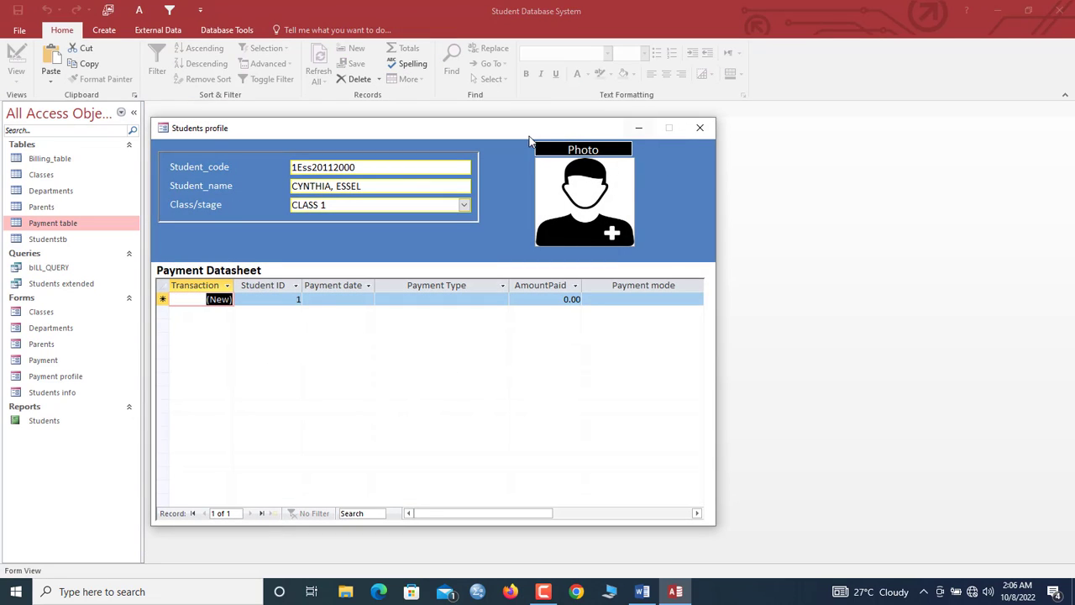
left_click_drag(529, 137, 596, 99)
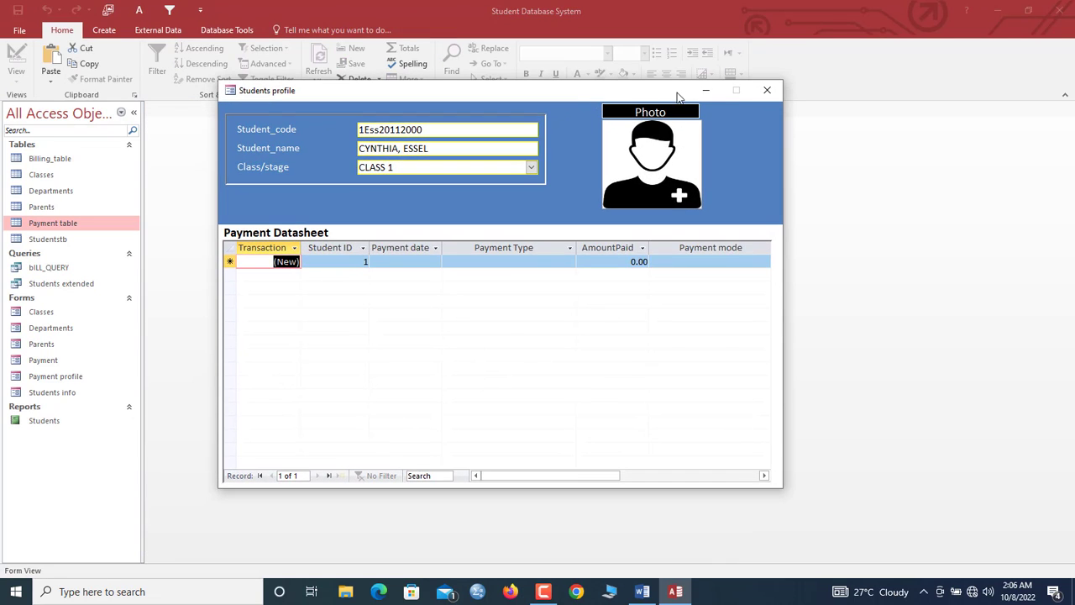
right_click(606, 99)
left_click(638, 193)
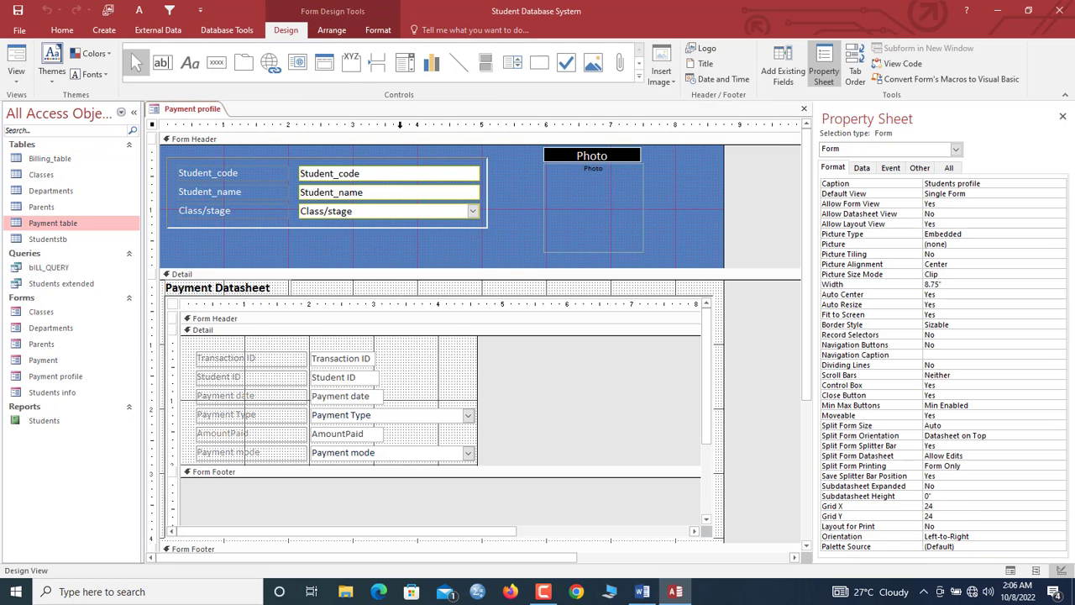
- Set the form's Min Max Buttons property to Both Enabled and switch the form to Form View
left_click(952, 405)
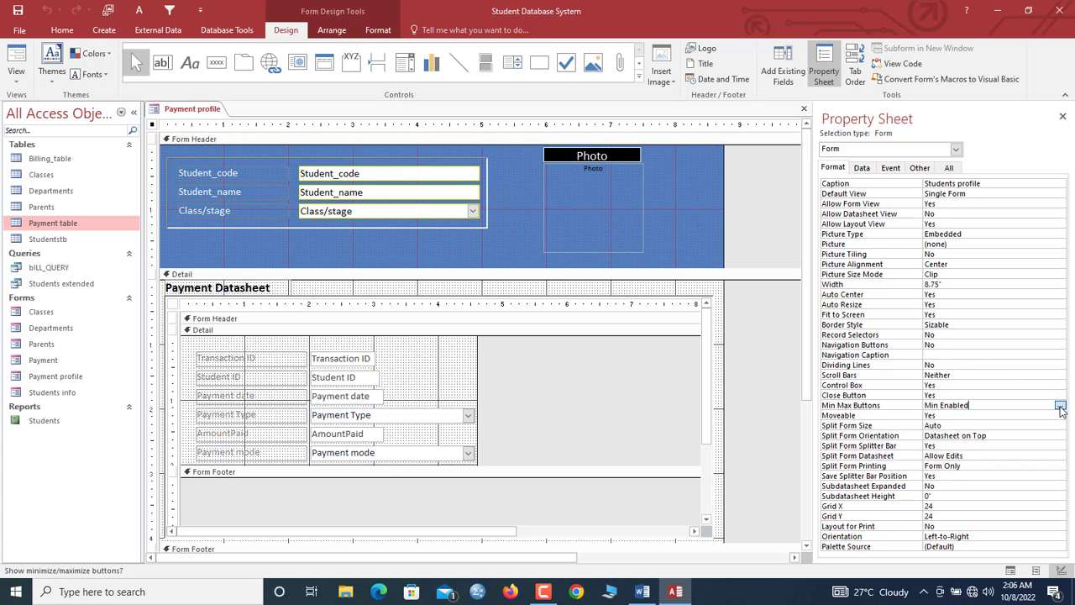
left_click(1060, 406)
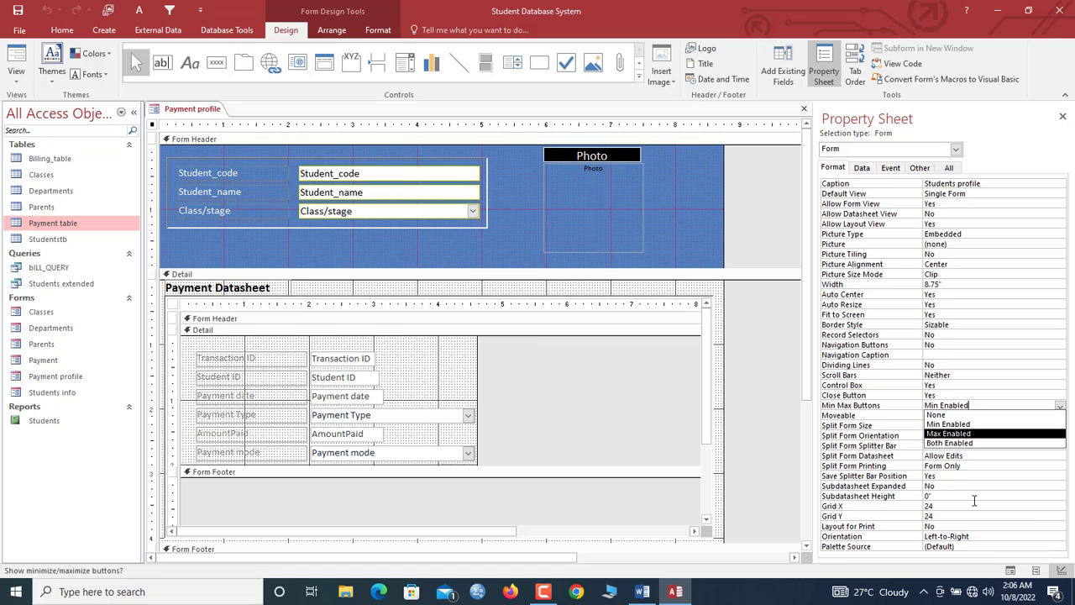
left_click(950, 443)
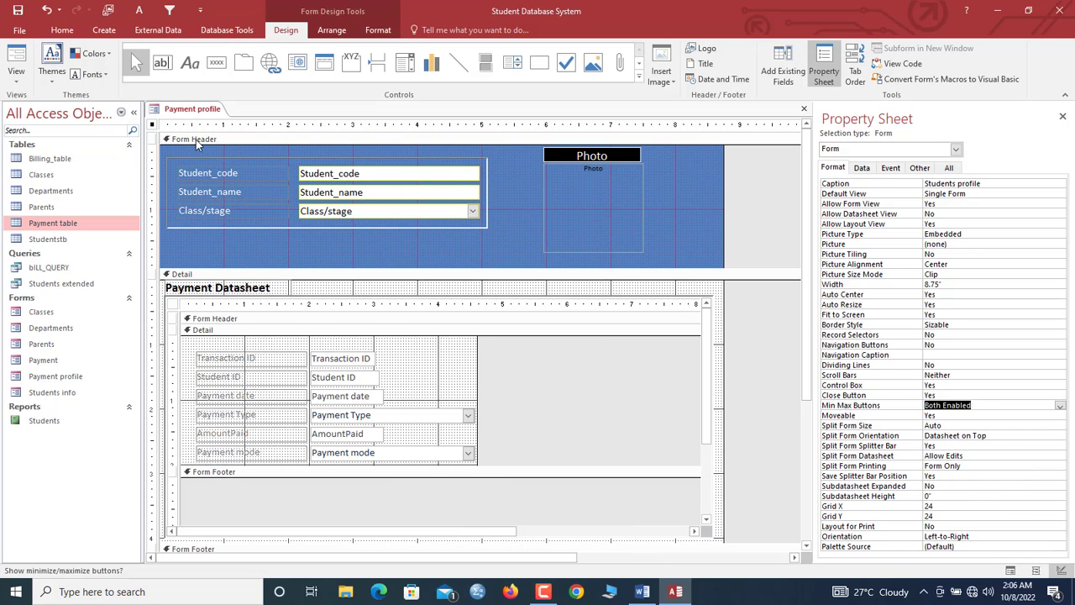
right_click(204, 111)
left_click(242, 165)
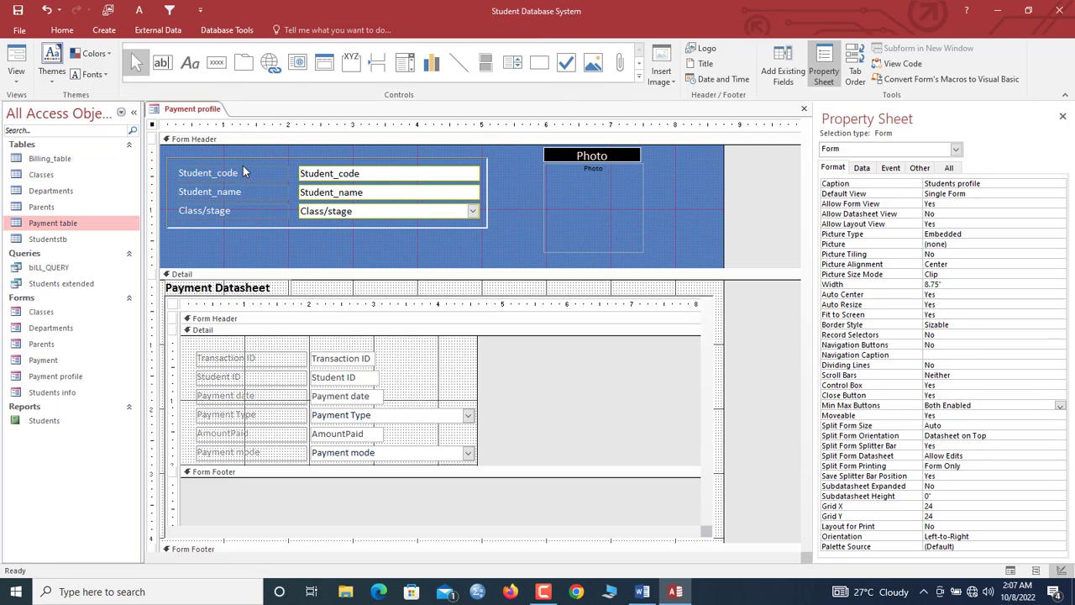
- Check how the subform fits in the maximized Payment profile form and return to Design View
left_click(668, 128)
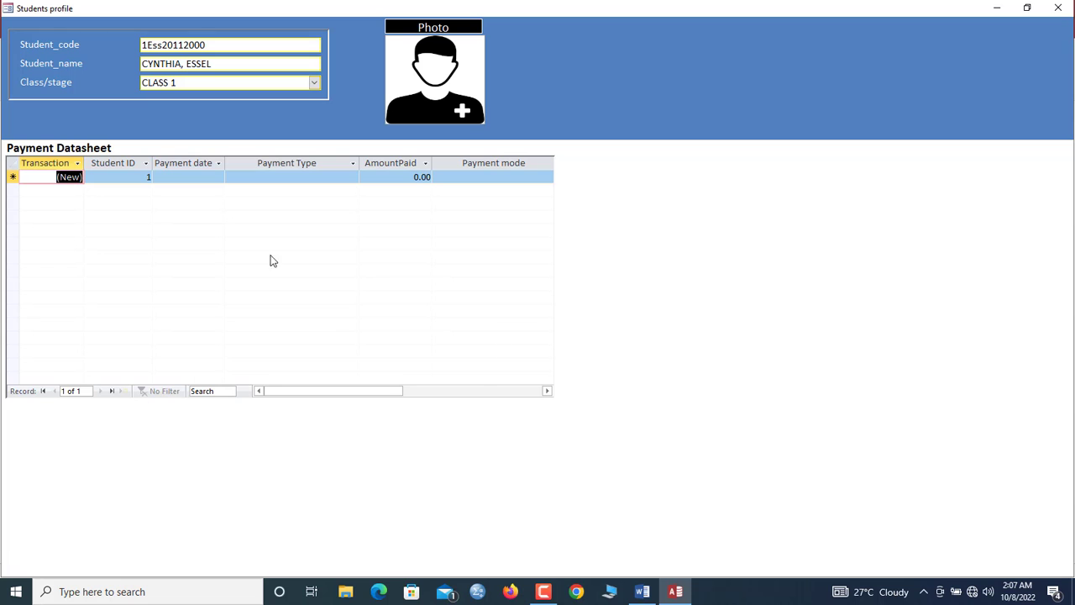
right_click(557, 89)
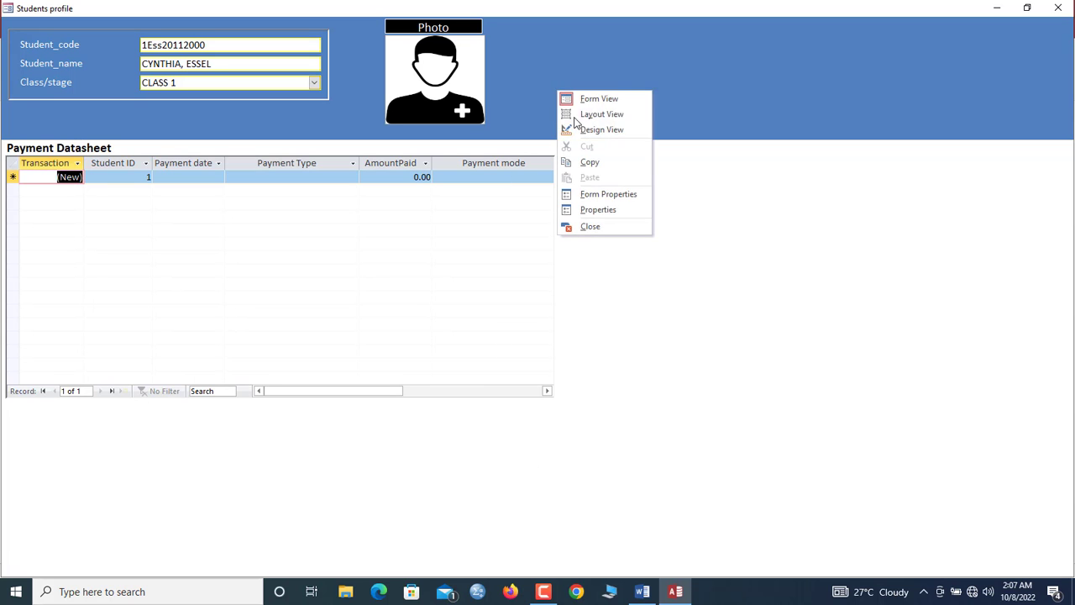
left_click(597, 129)
- Widen the Payment subform to about 8.58 inches and set its Horizontal Anchor and Vertical Anchor to Both
left_click(606, 325)
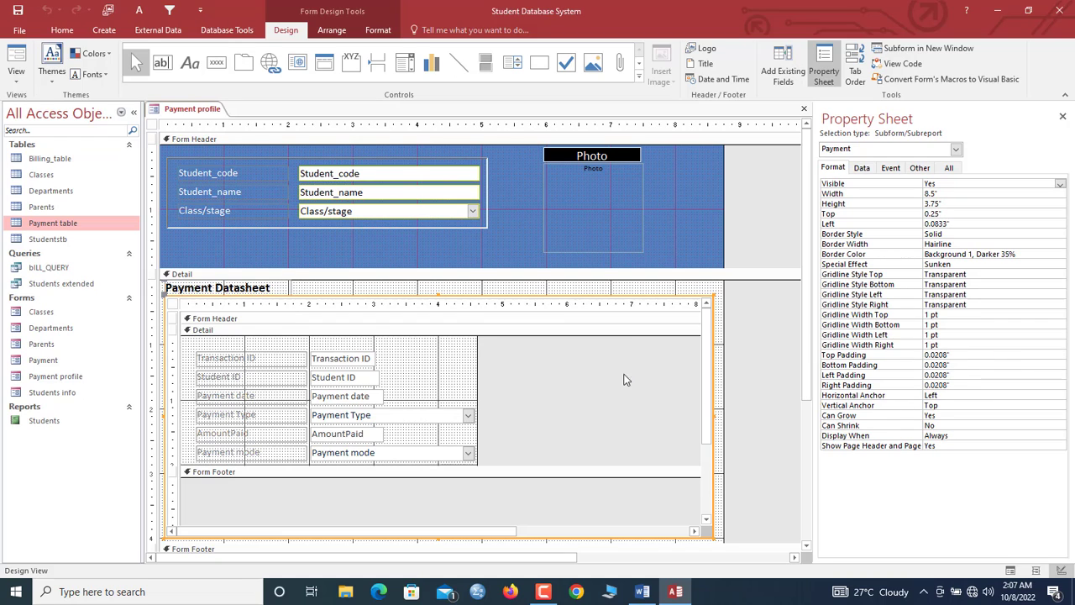
left_click_drag(712, 415, 720, 413)
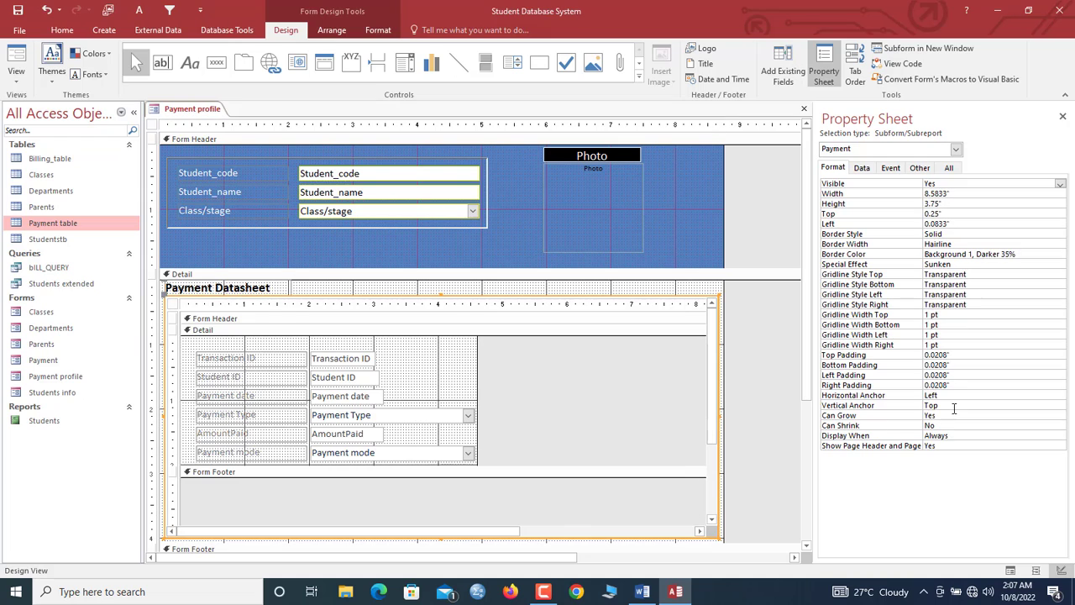
left_click(946, 398)
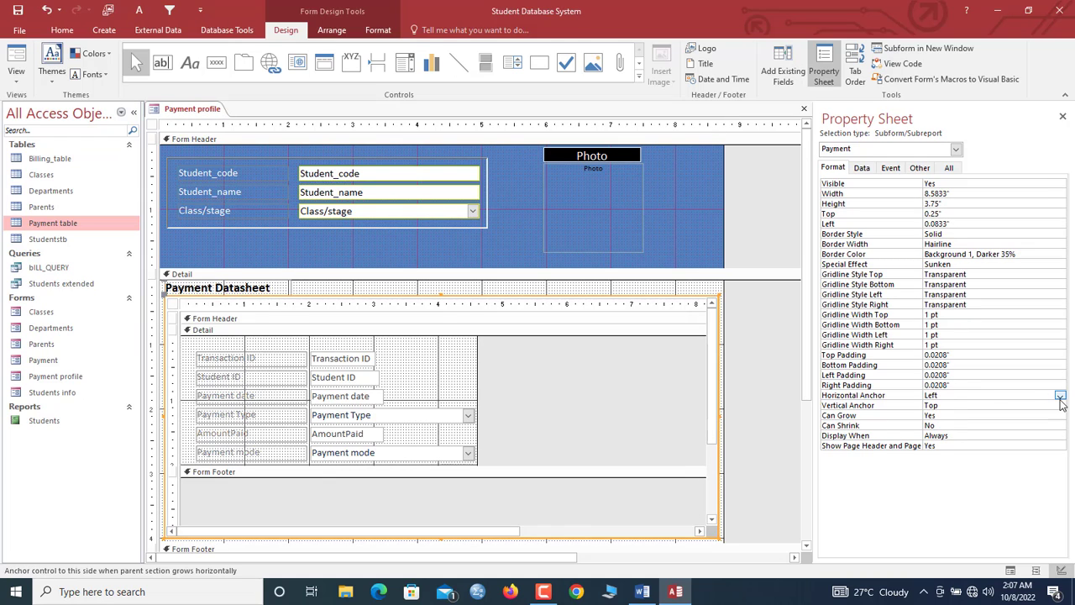
left_click(1061, 397)
left_click(967, 424)
left_click(959, 405)
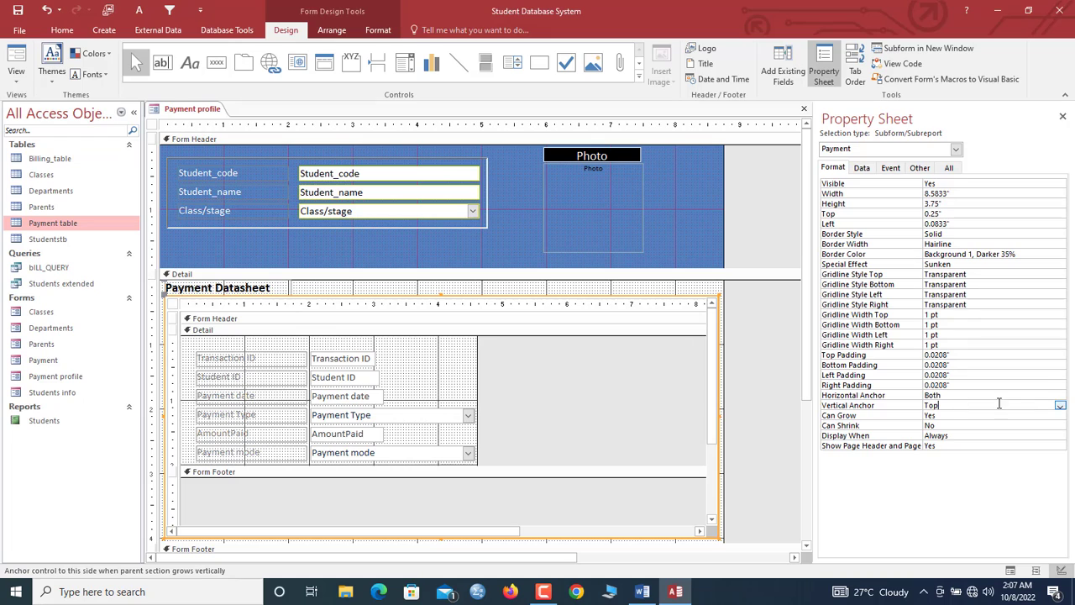
left_click(1059, 404)
left_click(957, 434)
- Display the form maximized in Form View and compare the subform's Student ID with the header's Student_code
right_click(198, 113)
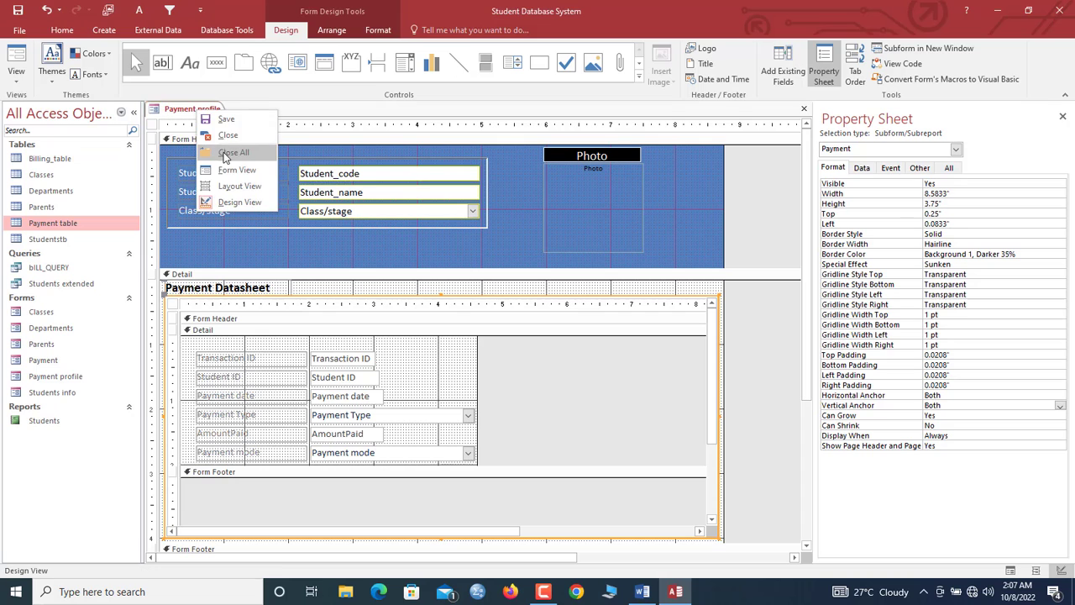
left_click(248, 165)
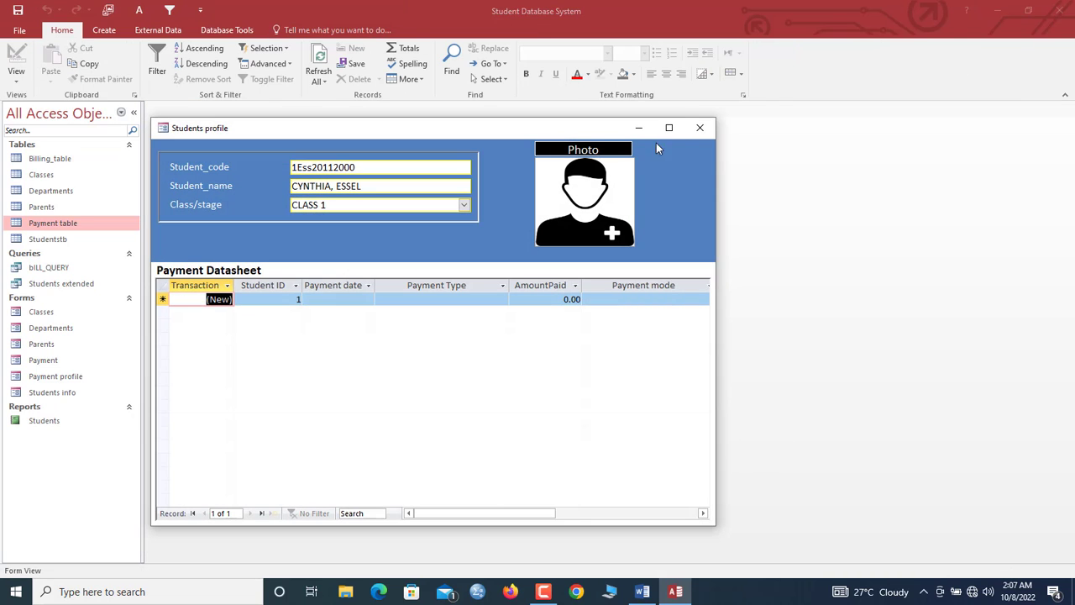
left_click(670, 128)
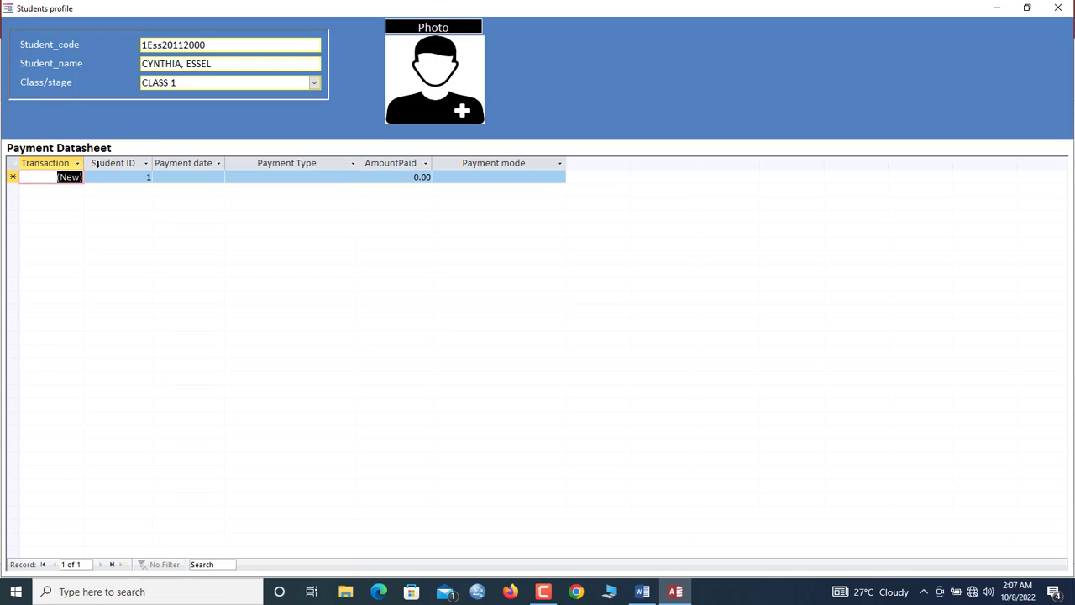
left_click(120, 179)
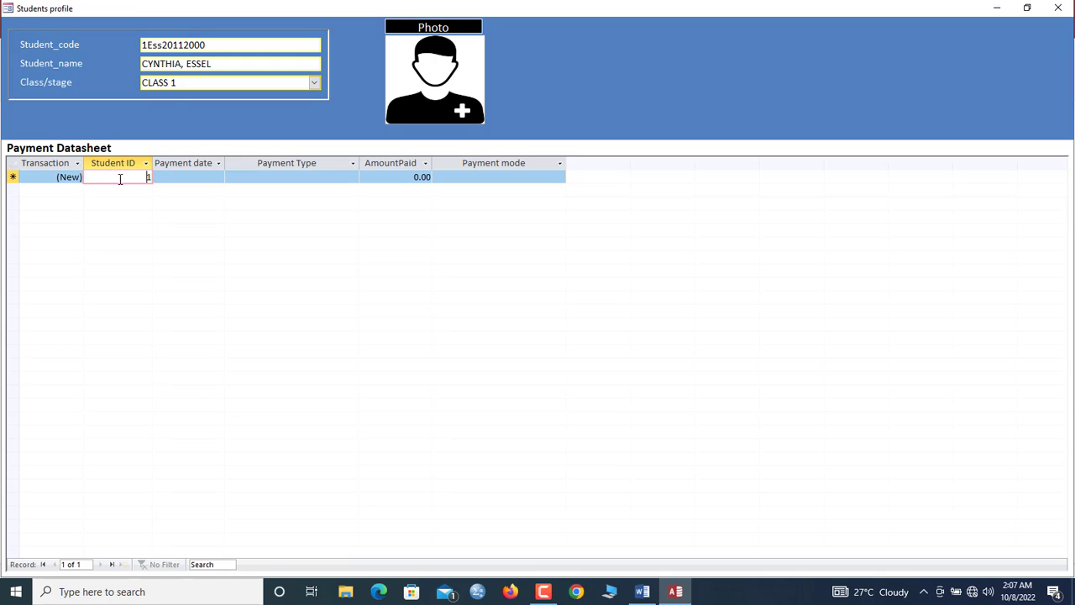
left_click(167, 43)
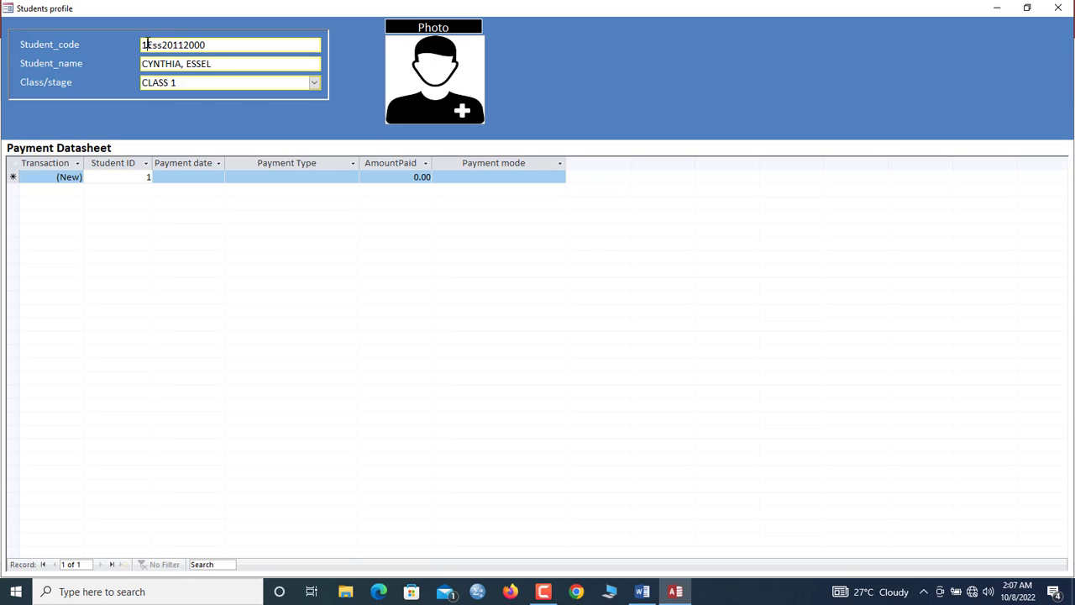
- Start the student's first payment record with today's date, 10/8/2022, and the payment type School Fees/Tuition
left_click(177, 181)
left_click(232, 177)
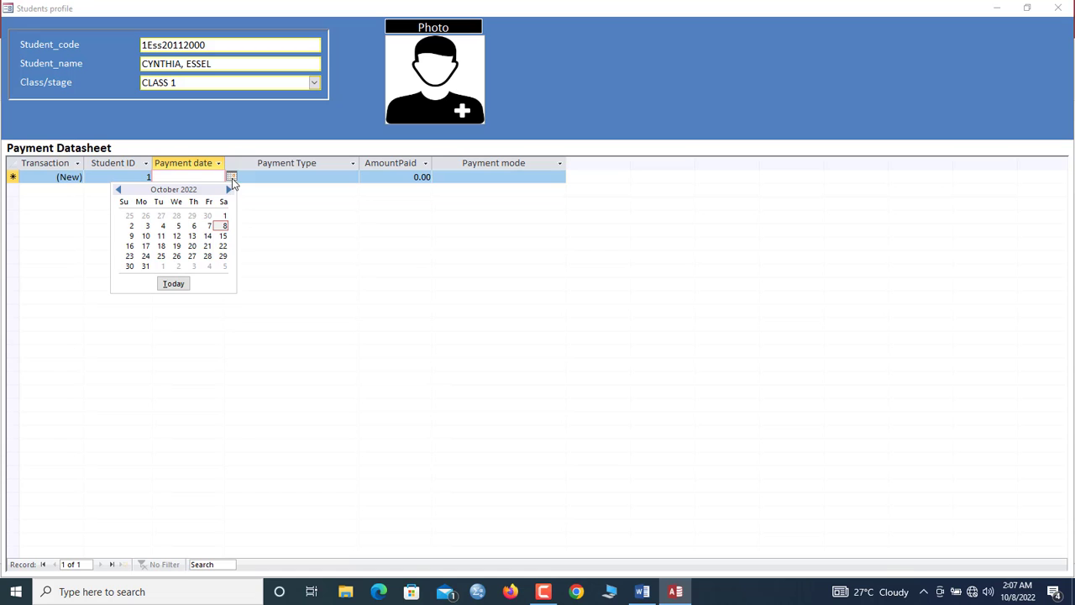
left_click(175, 283)
left_click(310, 164)
left_click(326, 178)
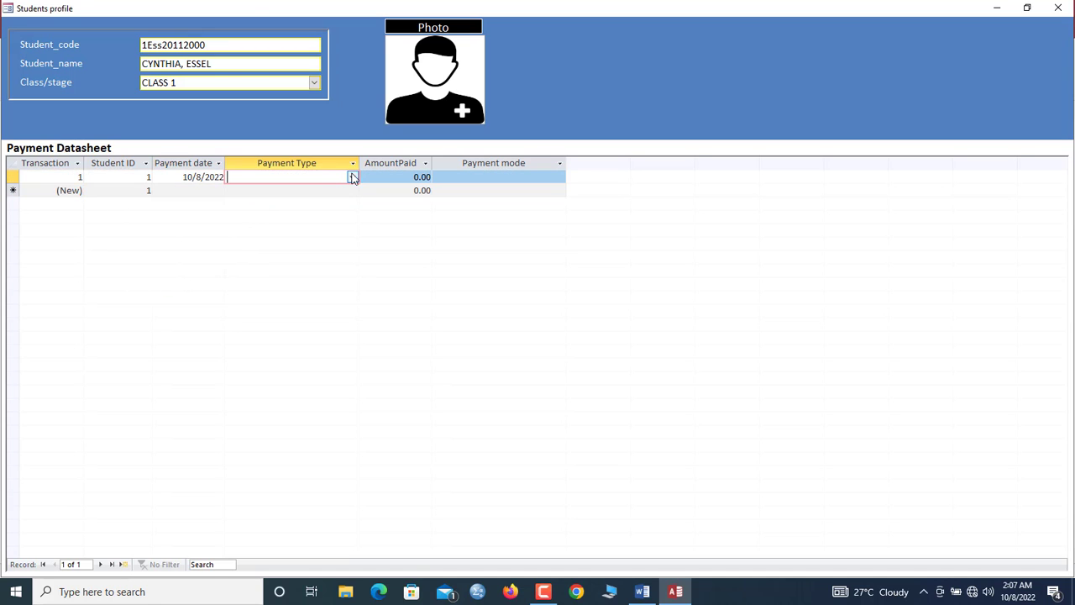
left_click(353, 177)
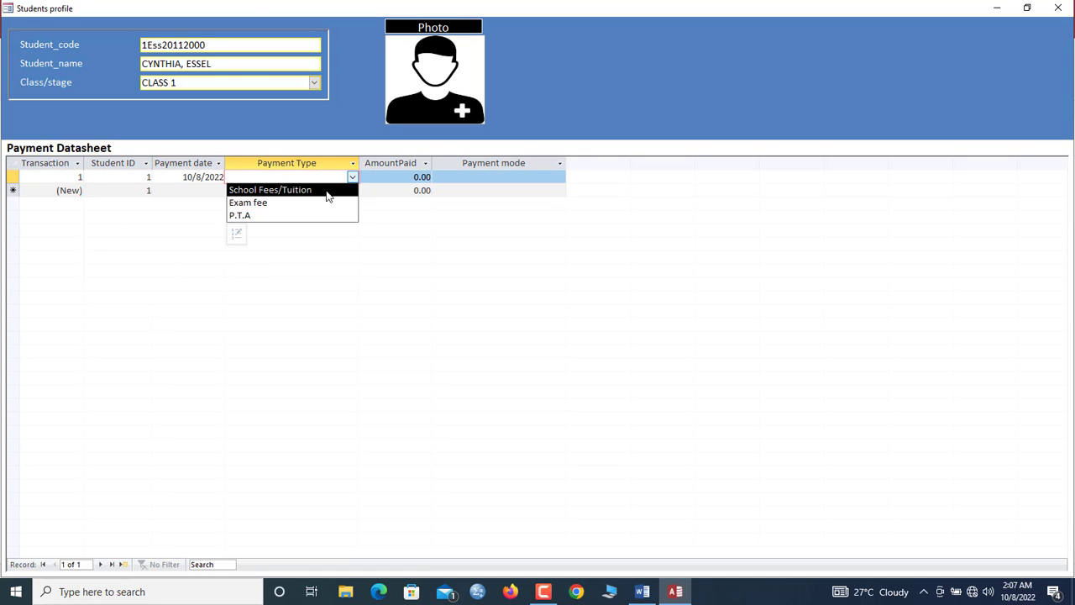
left_click(327, 190)
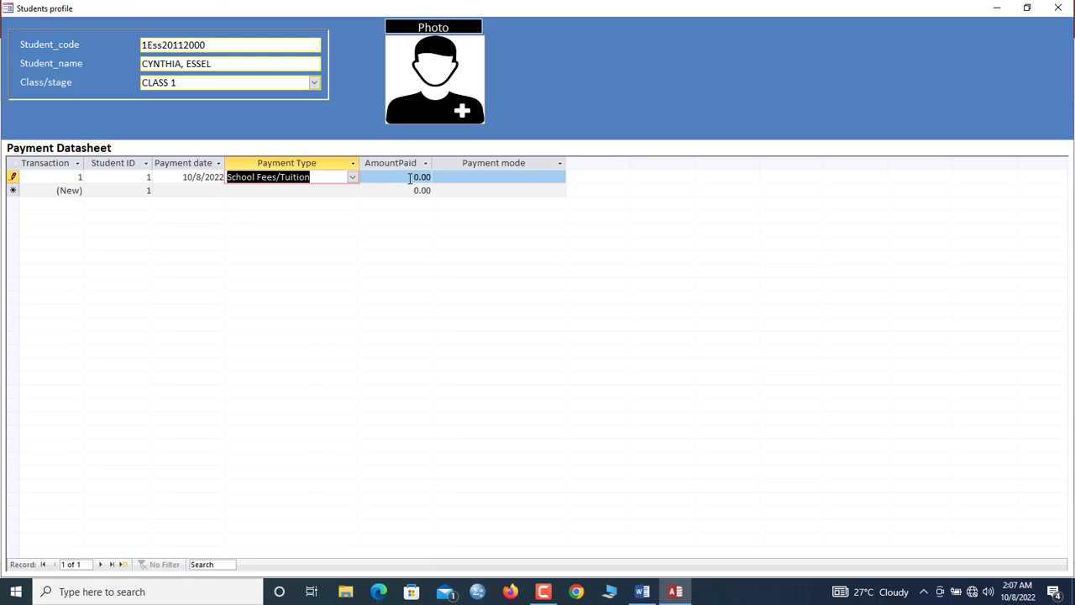
- Set the School Fees/Tuition payment's amount paid to 600 and its payment mode to CASH
left_click(409, 178)
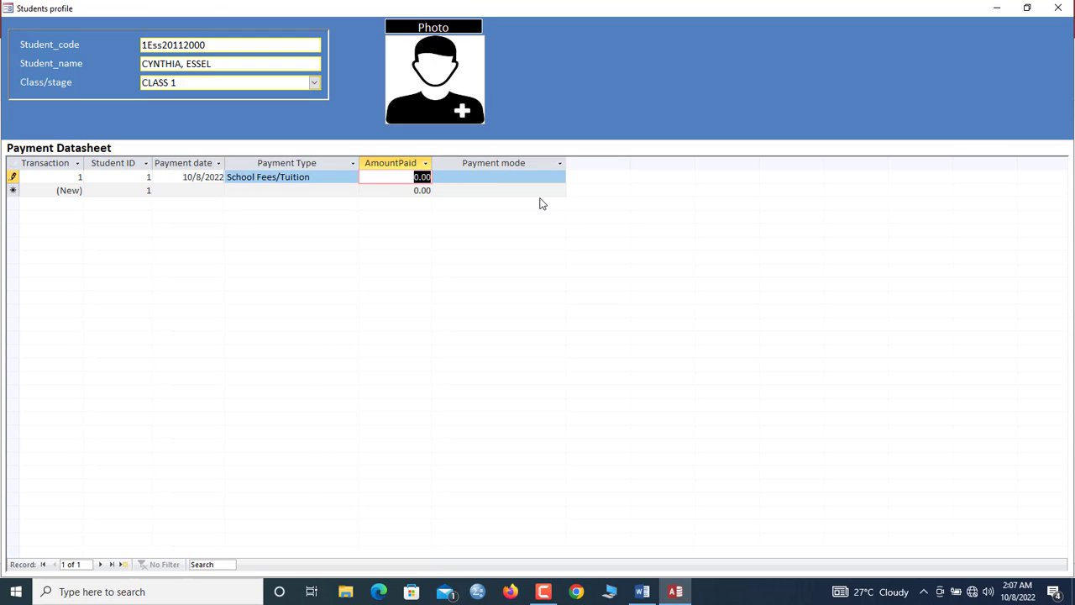
type("600")
key("Tab")
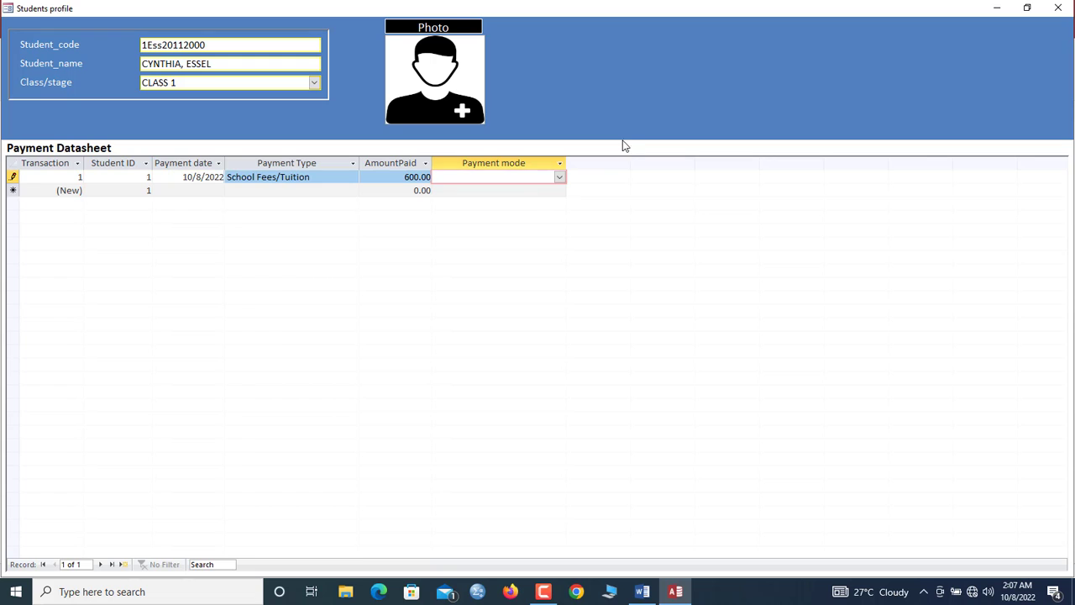
left_click(558, 176)
left_click(445, 192)
- Start a second payment record with today's date, 10/8/2022, and the payment type Exam fee
left_click(185, 189)
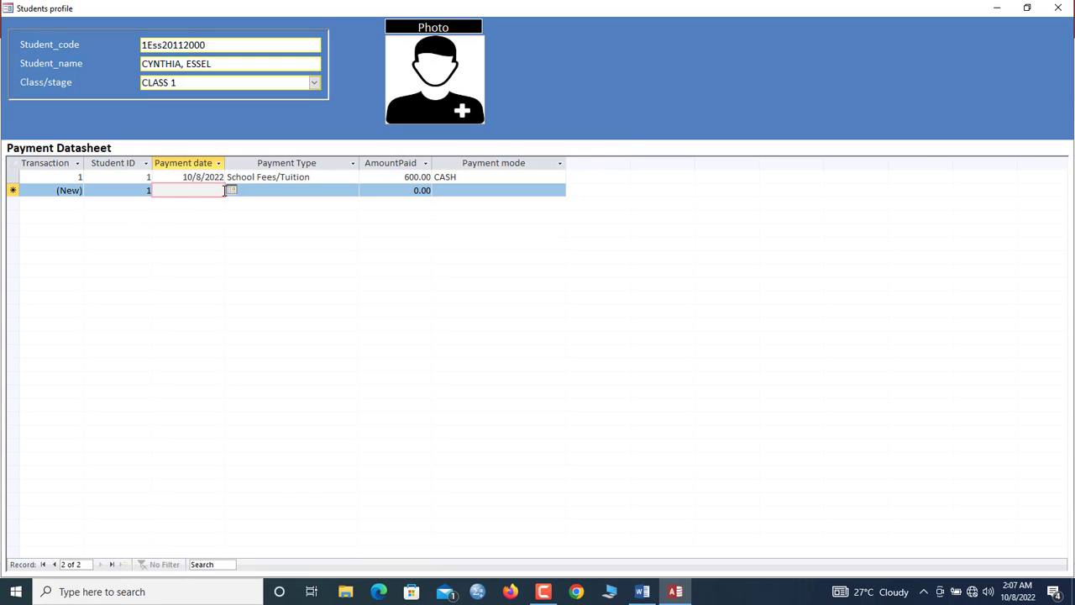
left_click(232, 190)
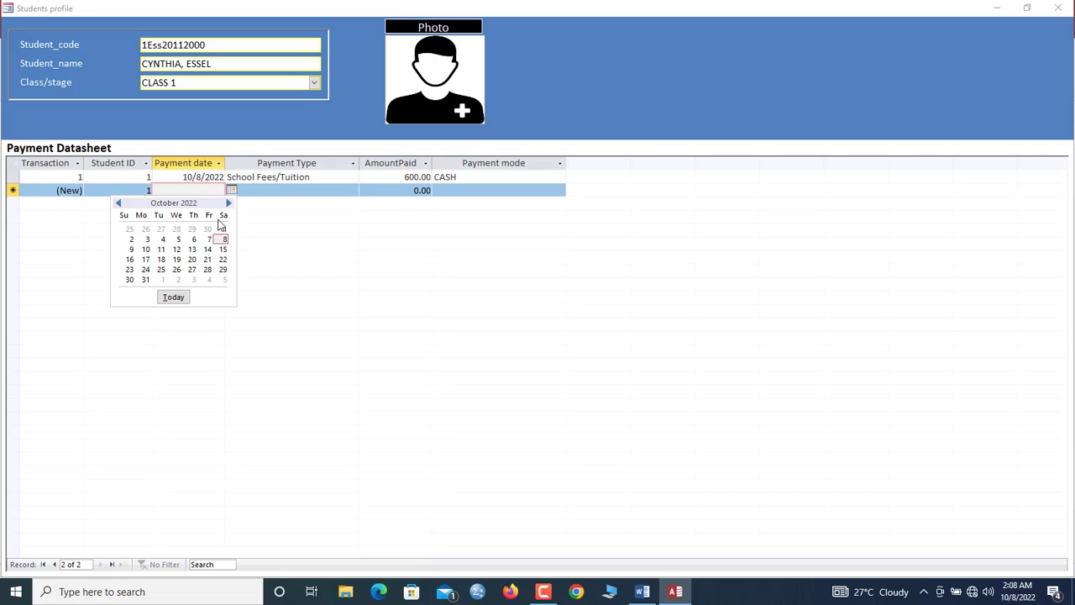
left_click(188, 300)
left_click(330, 193)
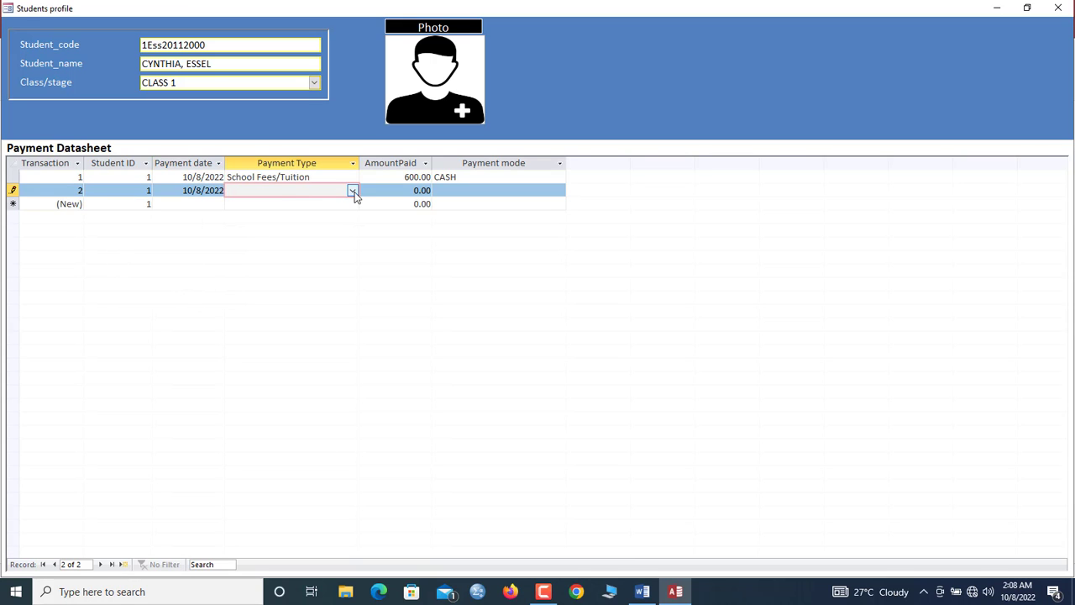
left_click(353, 191)
left_click(279, 217)
- Set the Exam fee payment's amount paid to 400 and its payment mode to CASH, and leave the subform
key("Tab")
type("4")
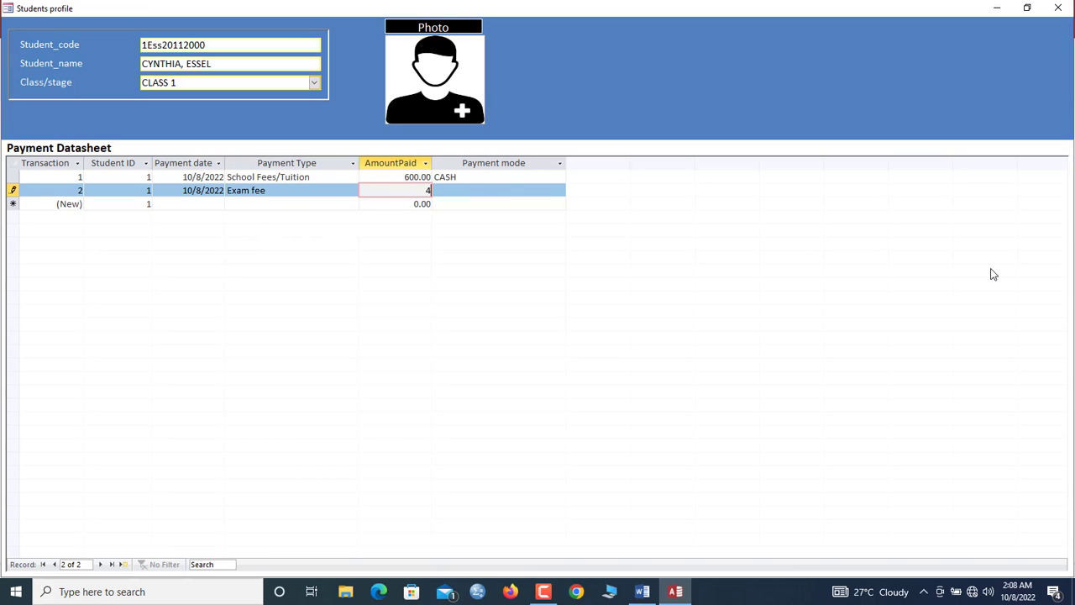
type("00")
key("Tab")
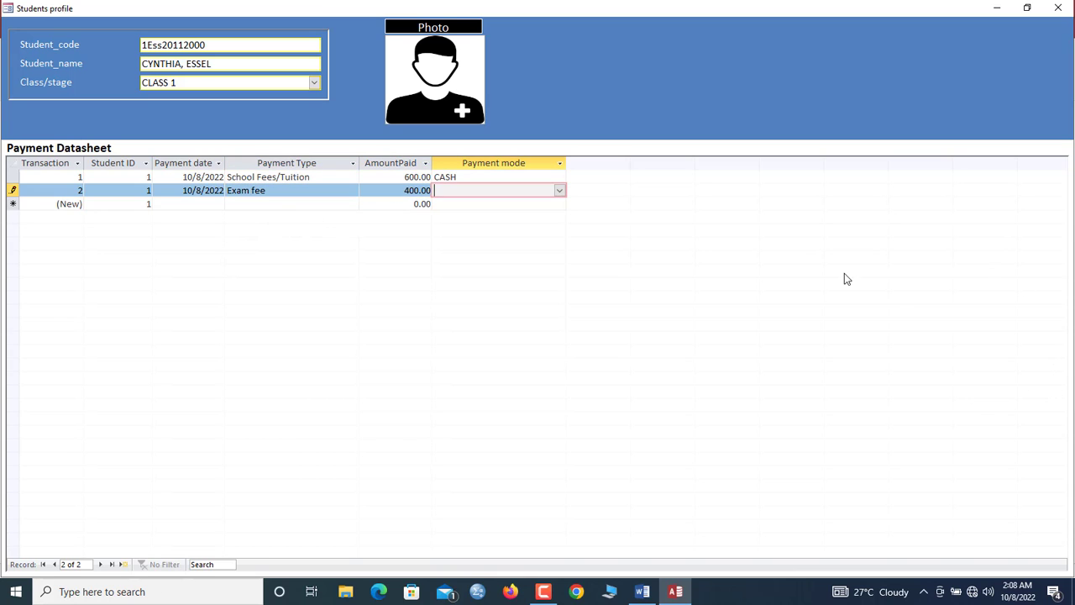
type("CASH")
left_click(544, 106)
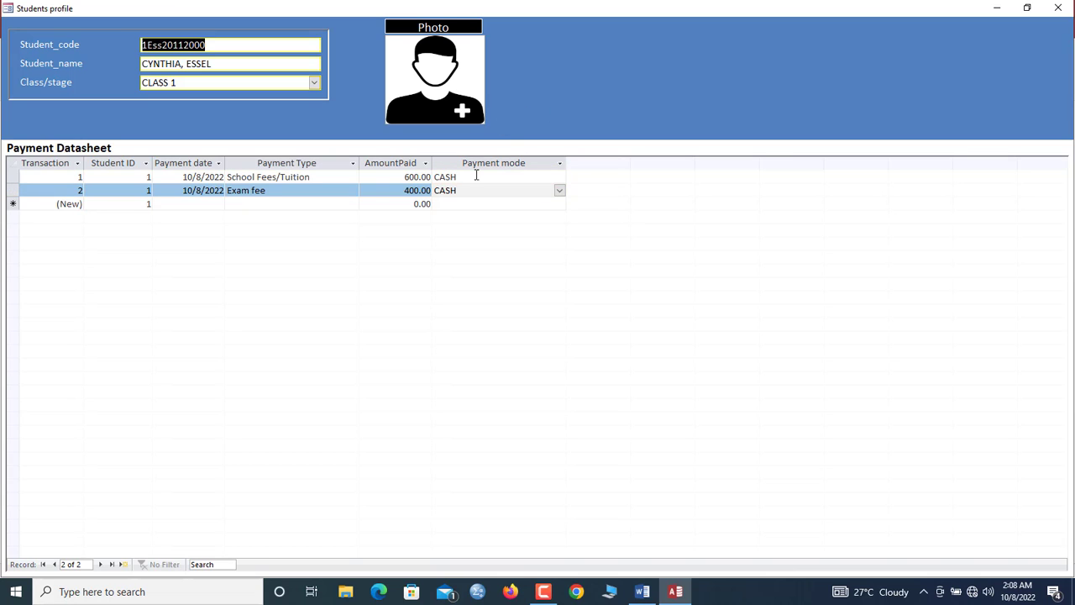
- Step forward and back through the payment records in the subform
left_click(101, 564)
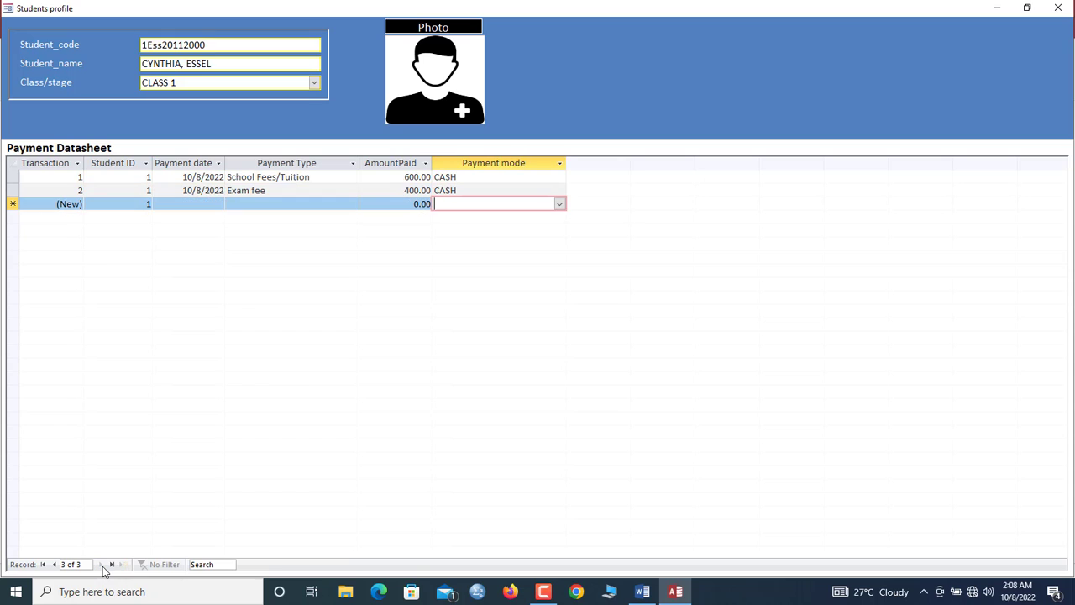
left_click(54, 564)
left_click(54, 565)
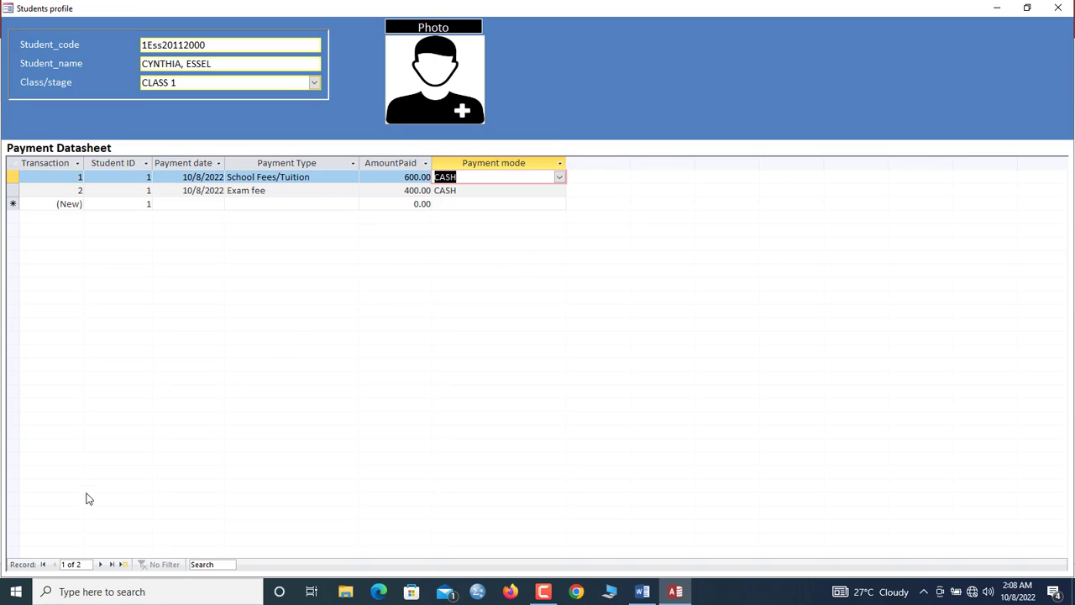
left_click(101, 564)
left_click(101, 565)
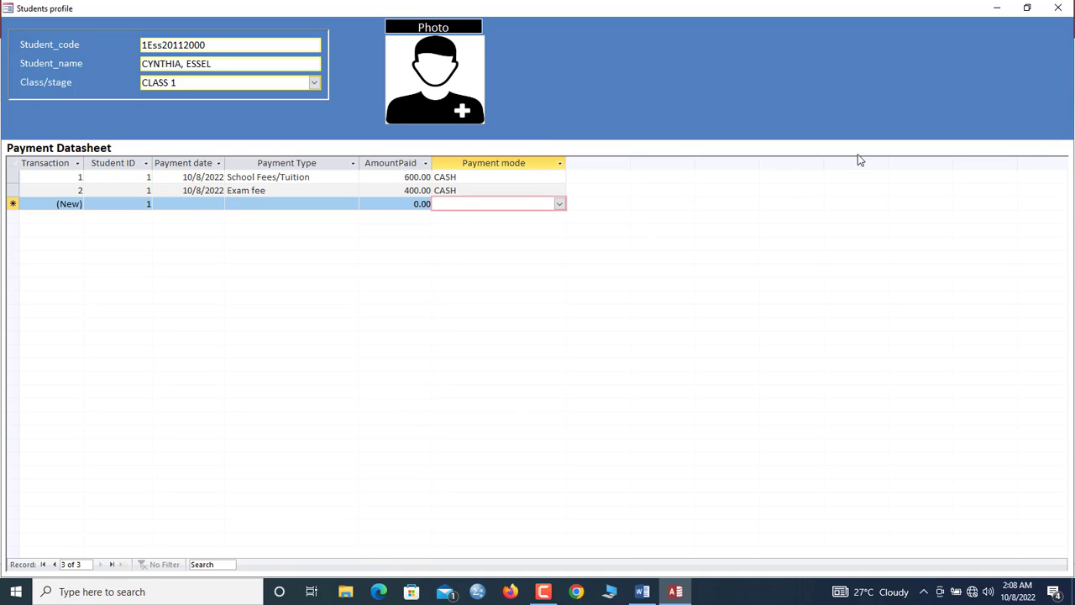
- Return the form to Design View and toggle its Navigation Buttons property
right_click(716, 60)
left_click(759, 103)
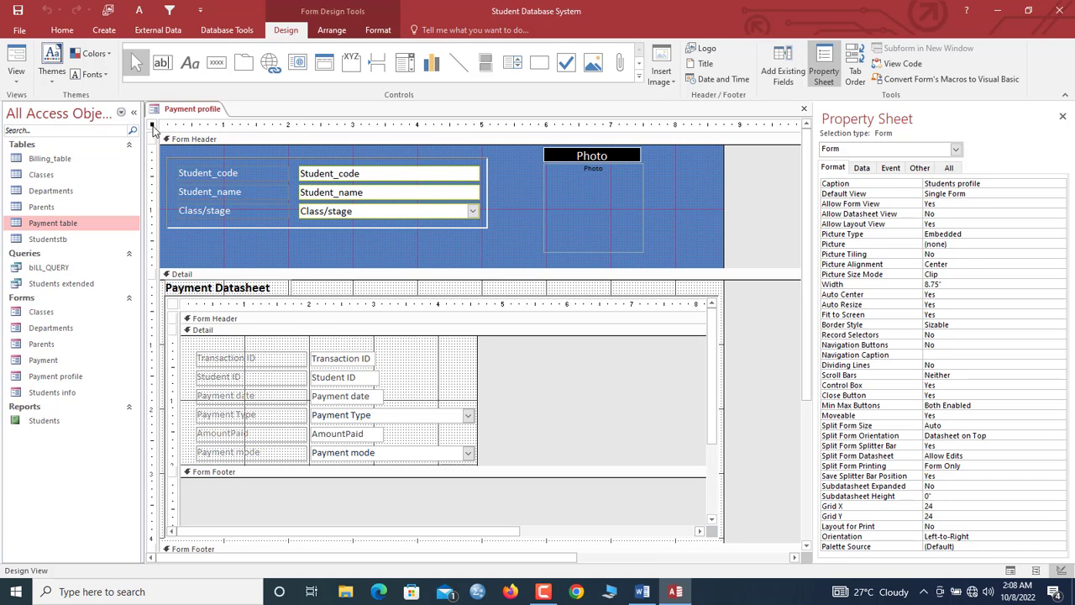
double_click(932, 345)
- Show the form's available fields and draw a combo box in the form header below the Class/stage field
left_click(396, 253)
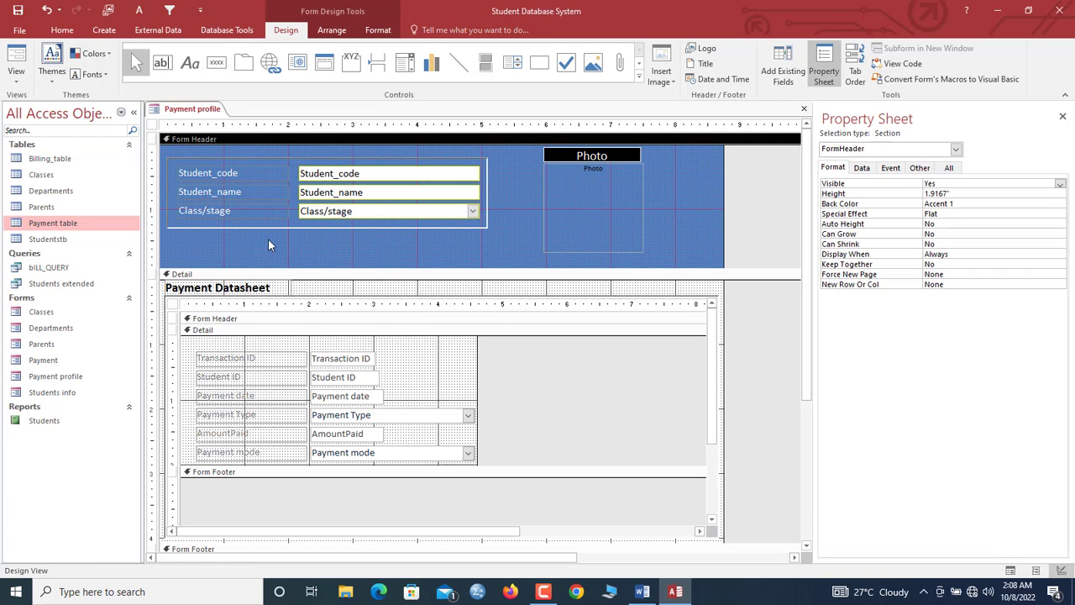
left_click(782, 68)
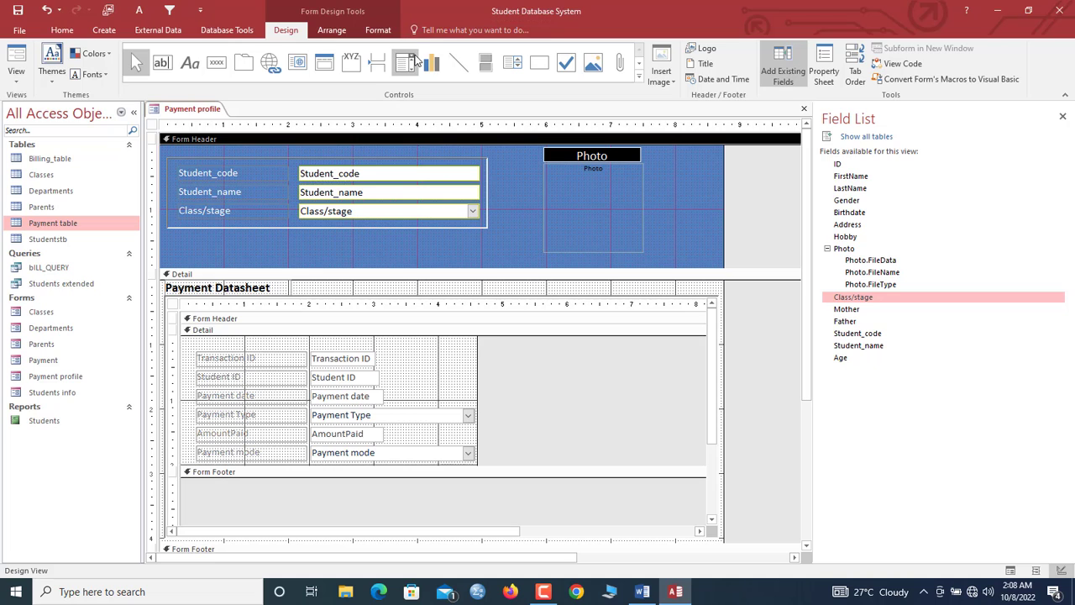
left_click(411, 61)
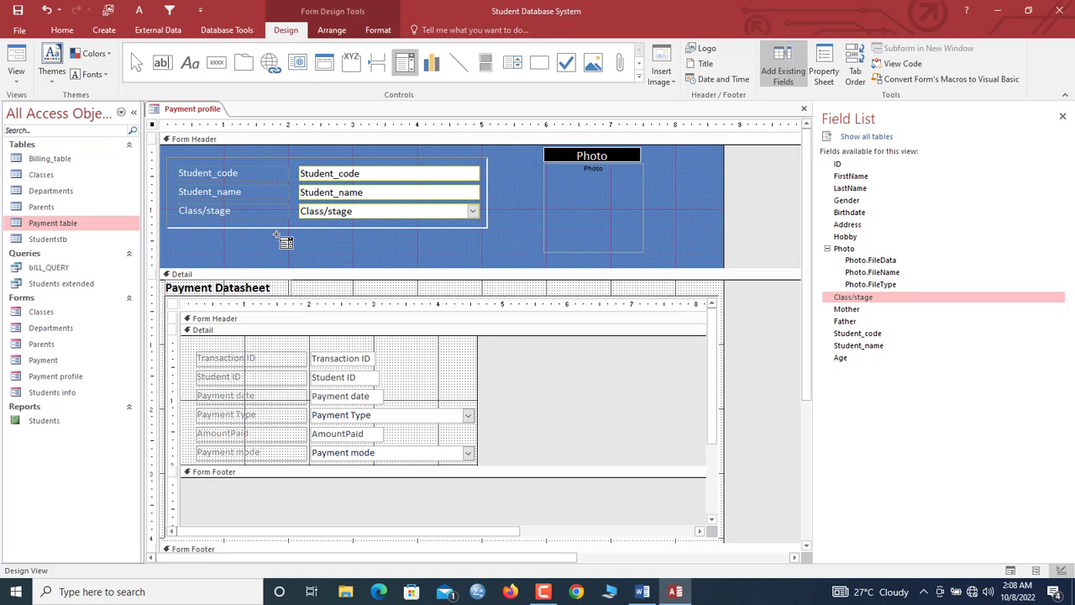
left_click_drag(299, 233, 451, 250)
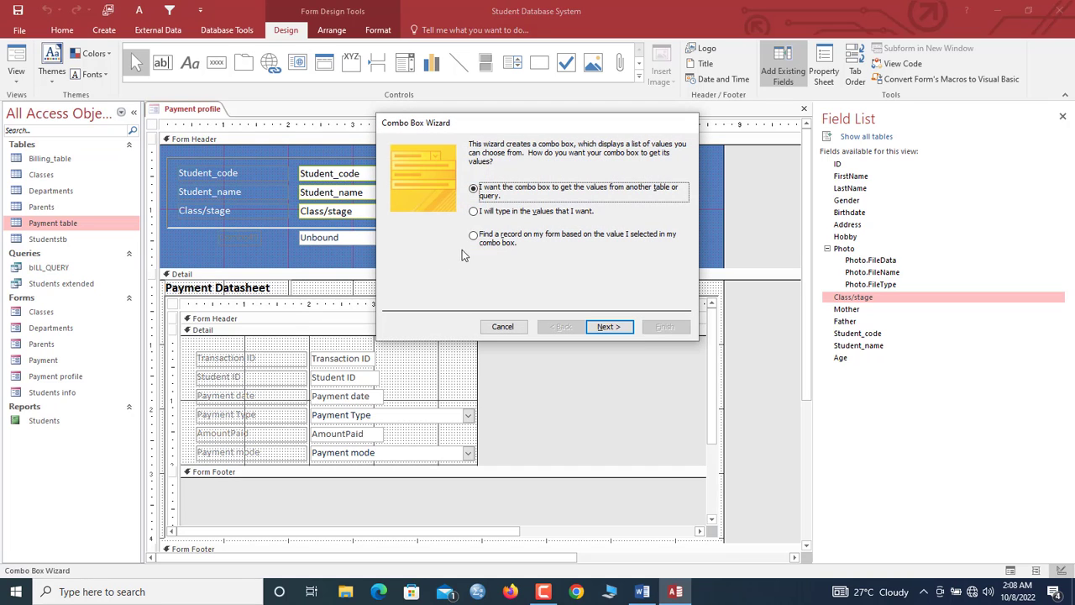
- Configure the combo box to find a form record by the Student_name field, and label it "Search:"
left_click(476, 238)
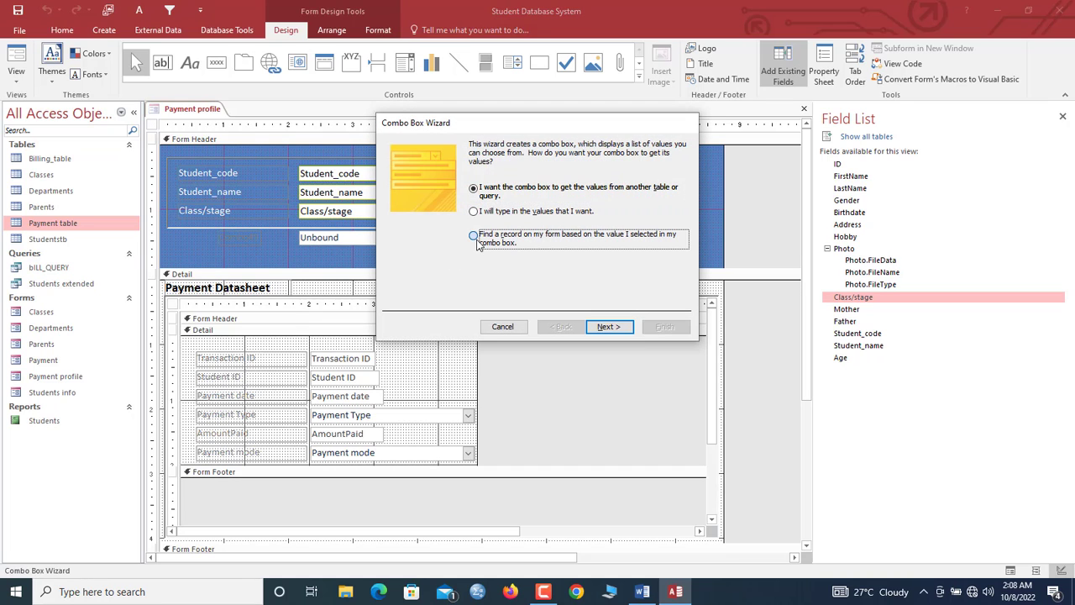
left_click(604, 327)
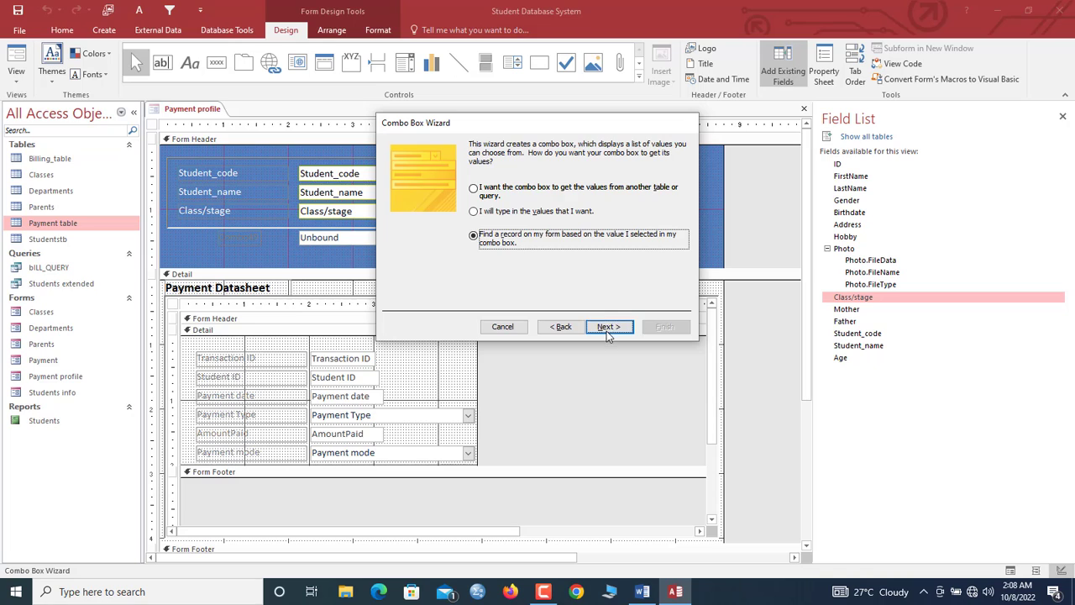
scroll(474, 279, "down", 2)
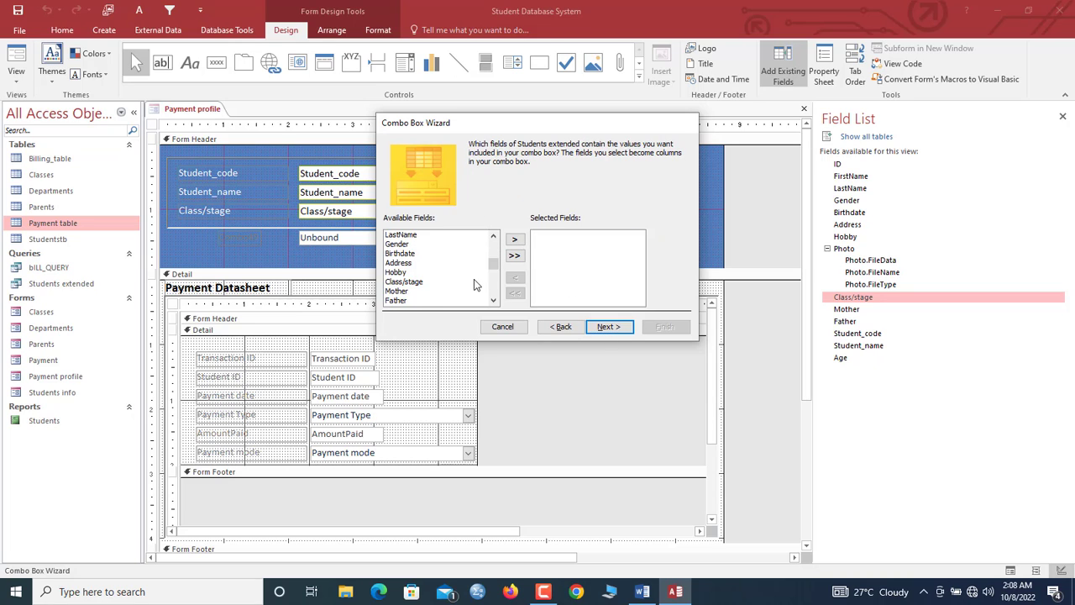
double_click(427, 292)
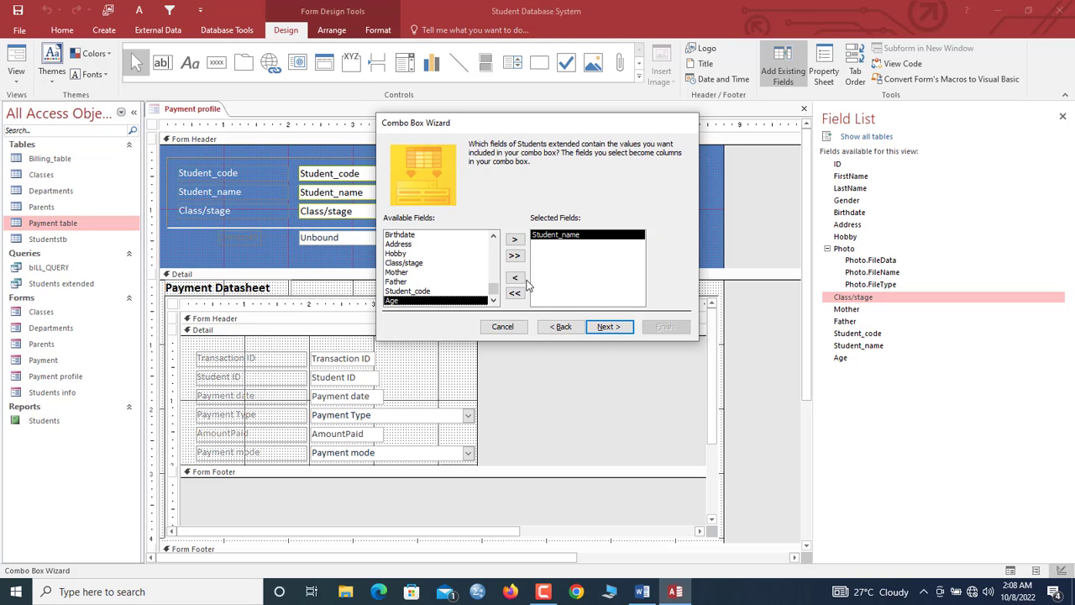
left_click(609, 327)
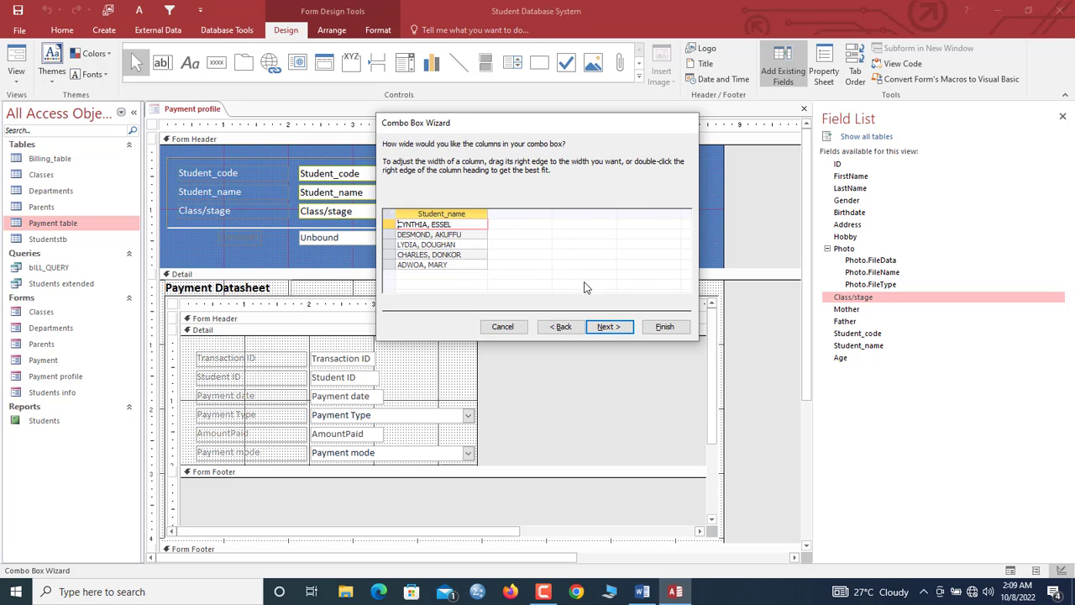
left_click(609, 326)
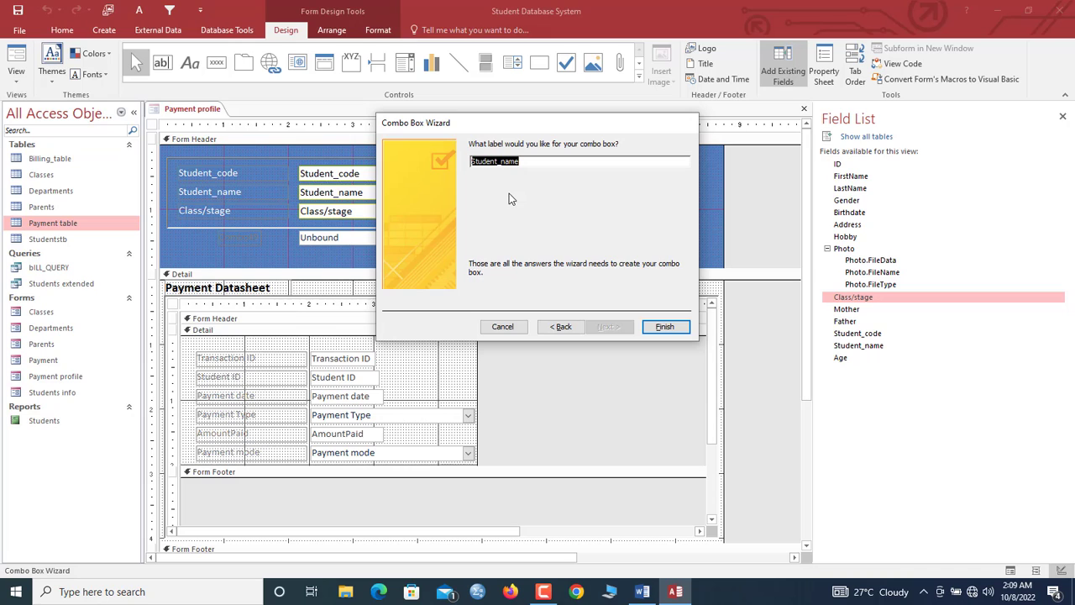
type("Search:")
left_click(660, 326)
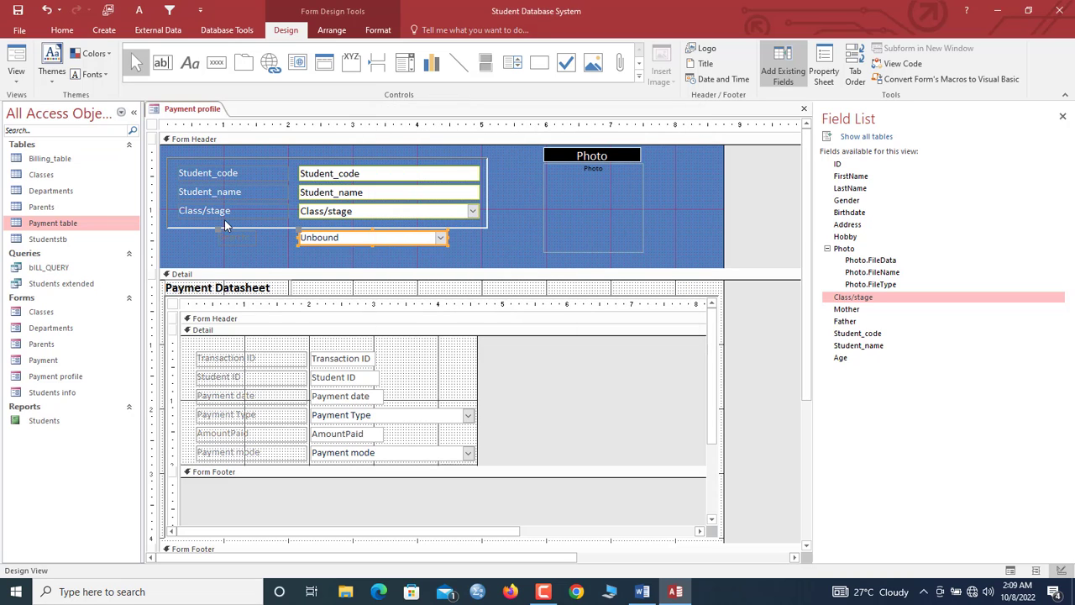
- Copy the Class/stage label's formatting to the Search label and save the form
left_click(225, 214)
left_click(379, 32)
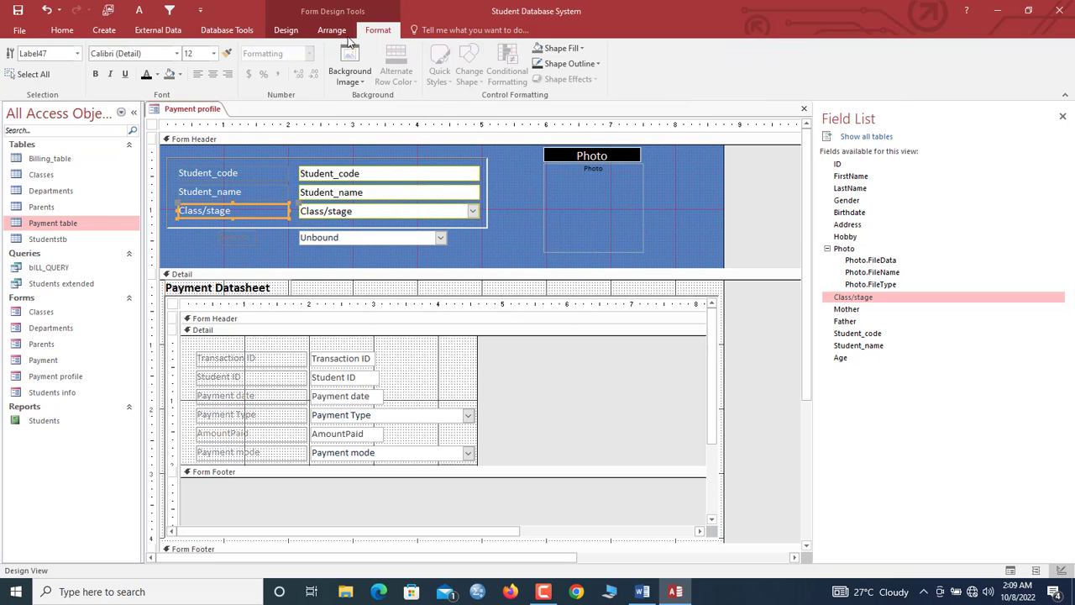
left_click(236, 241)
left_click(308, 244)
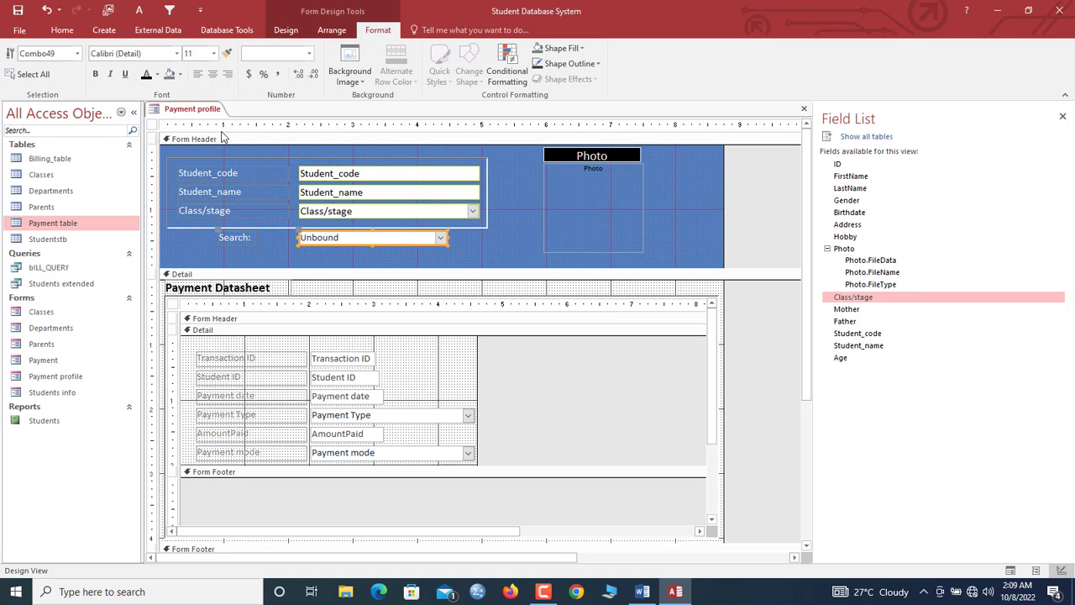
right_click(181, 112)
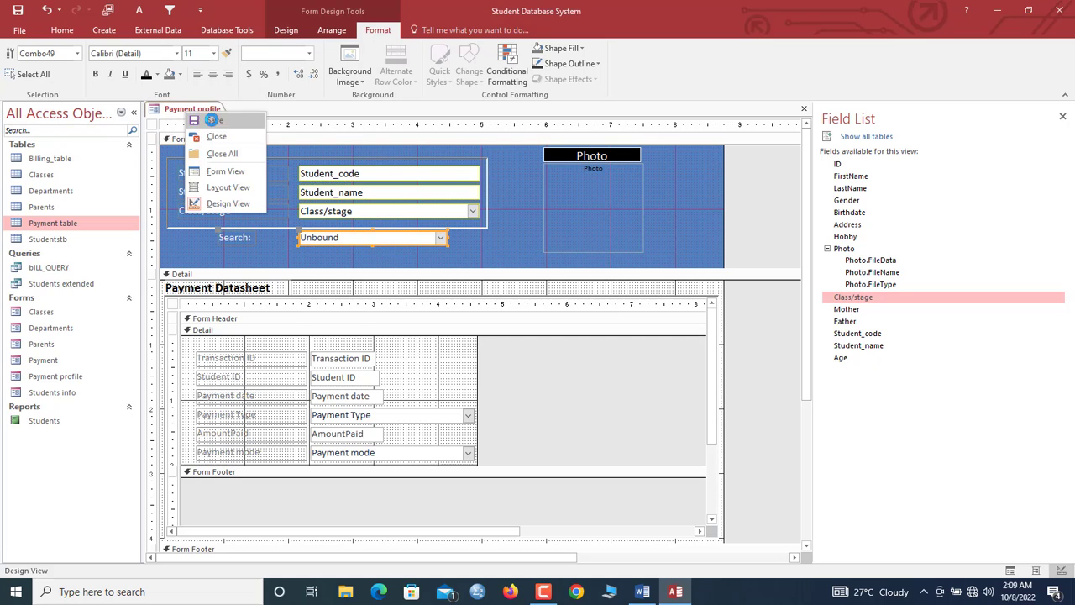
left_click(211, 117)
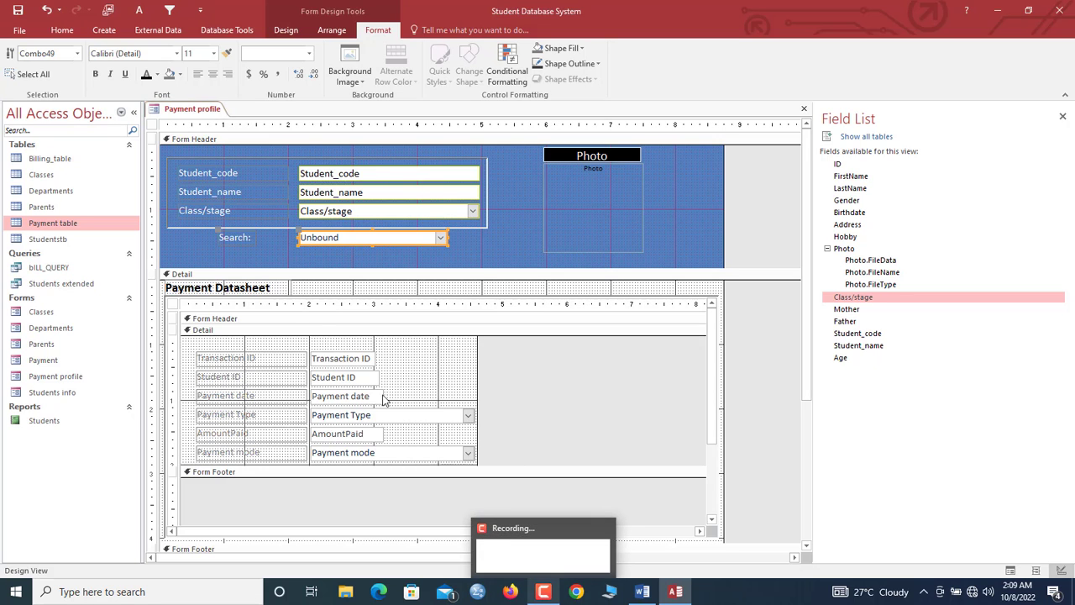
- Switch the form to Form View and find the second student's record with the Search combo box
right_click(182, 109)
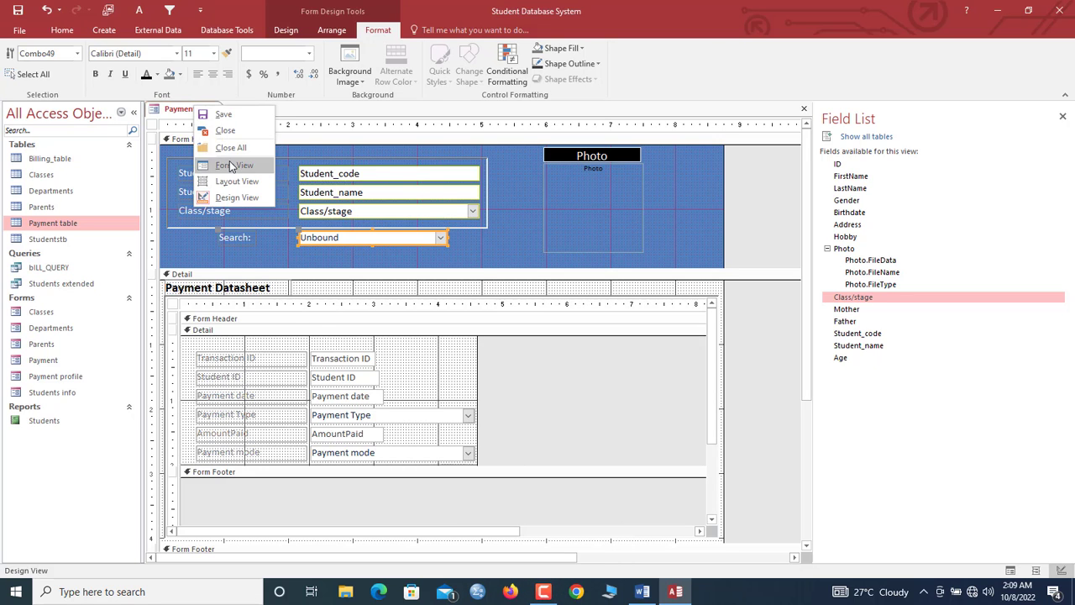
left_click(252, 161)
left_click(668, 128)
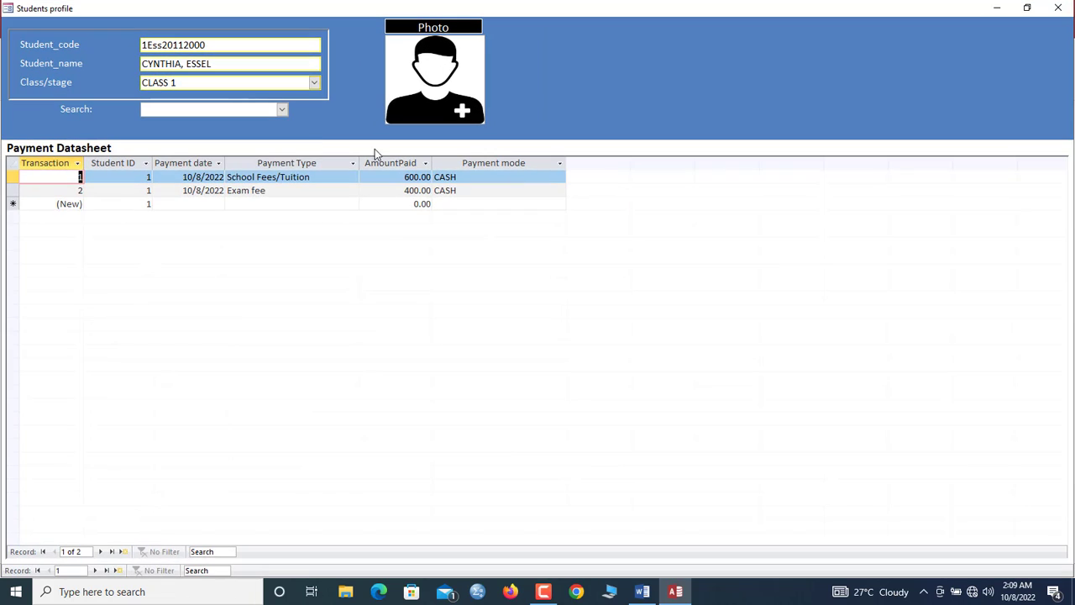
left_click(282, 112)
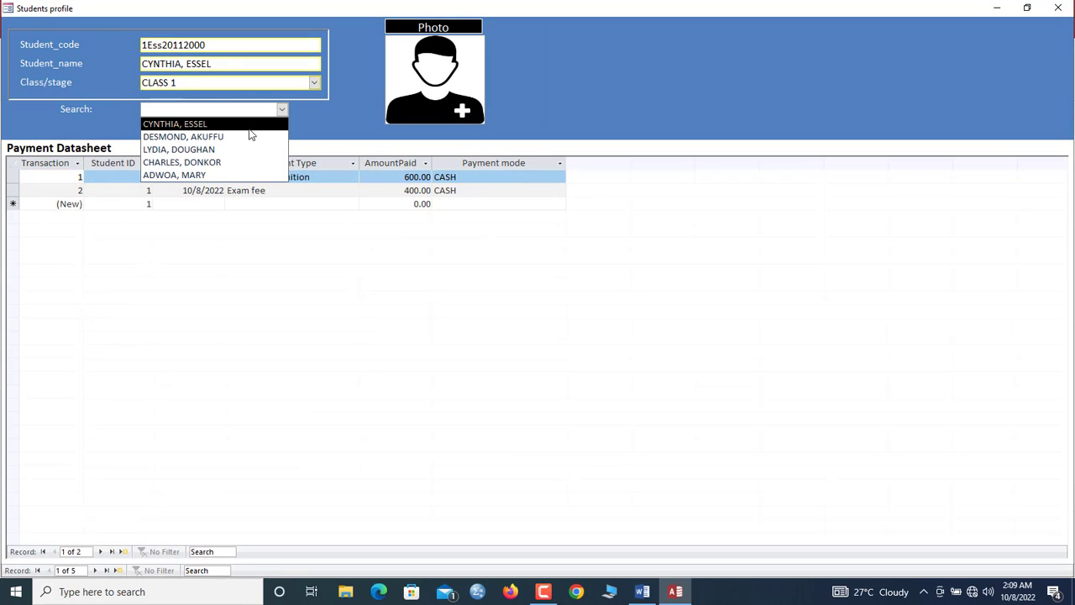
left_click(249, 138)
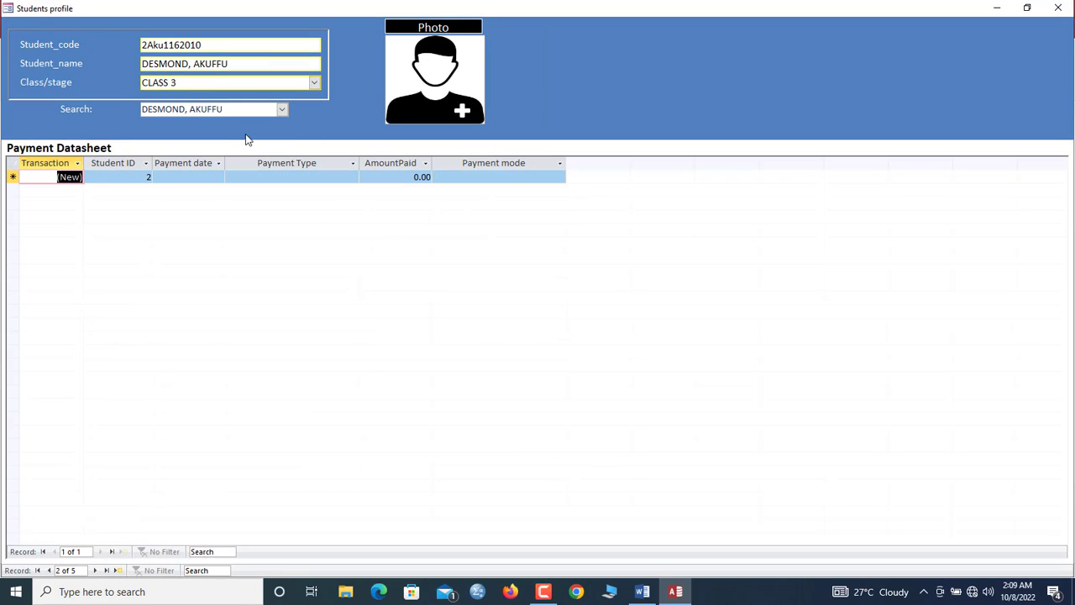
- Check the payment date, payment type and payment mode cells of the student's blank payment record
left_click(209, 175)
left_click(297, 176)
left_click(206, 176)
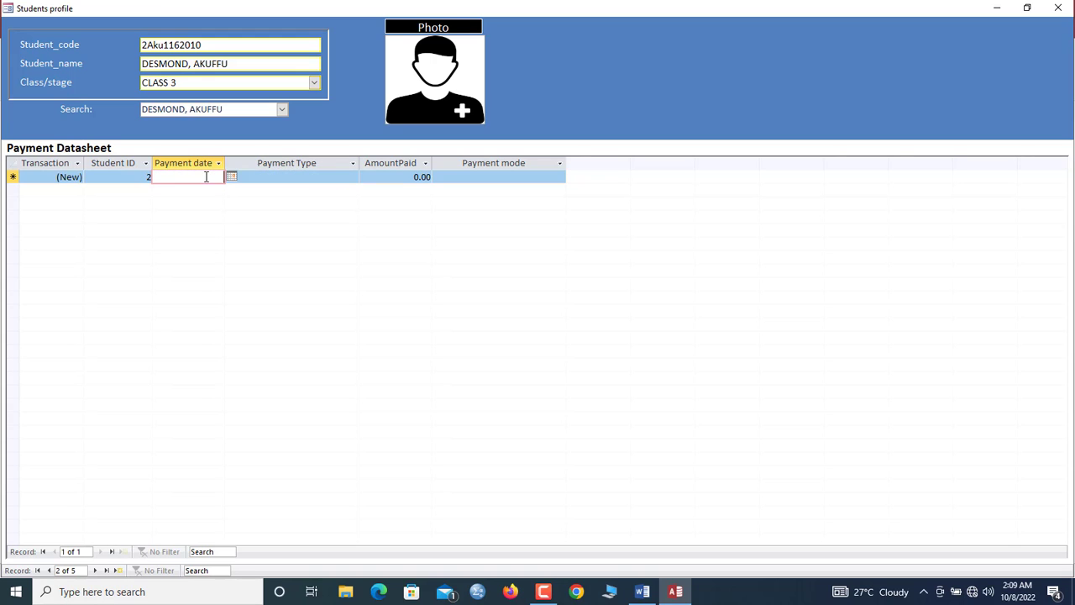
left_click(306, 177)
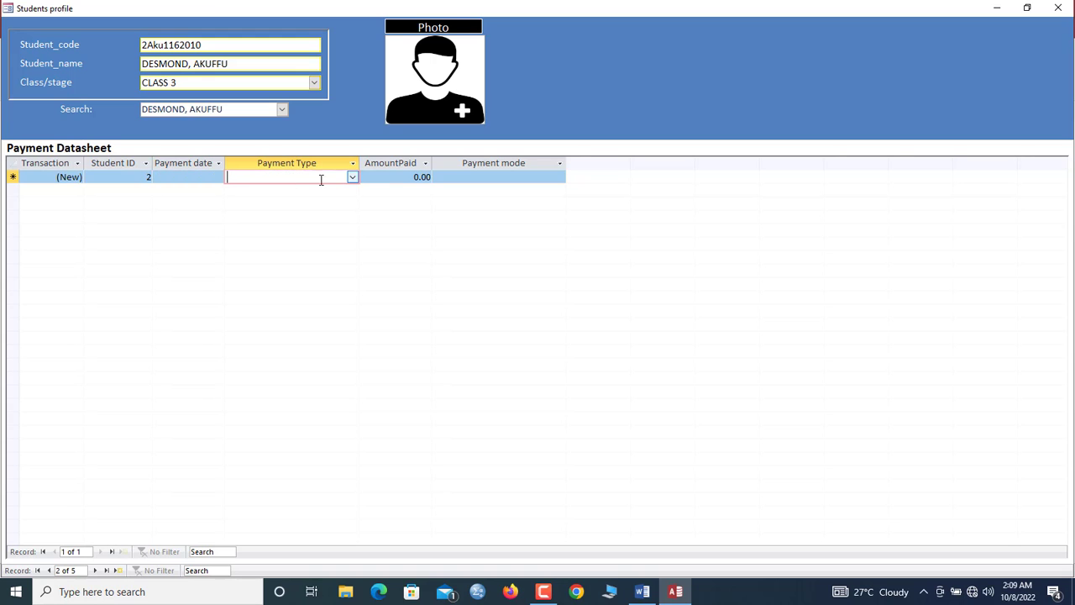
left_click(480, 177)
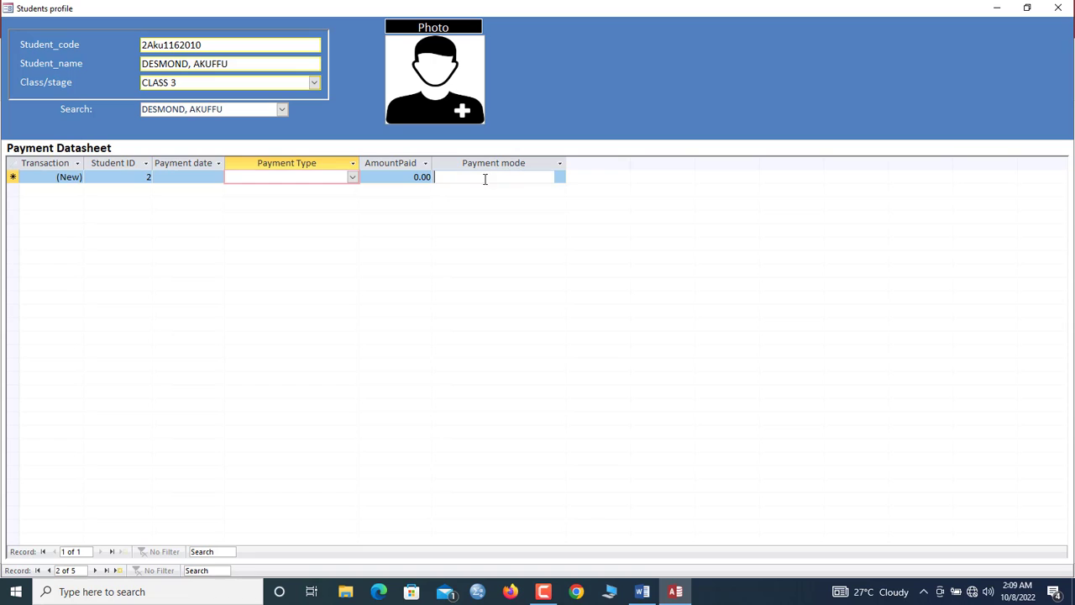
right_click(530, 107)
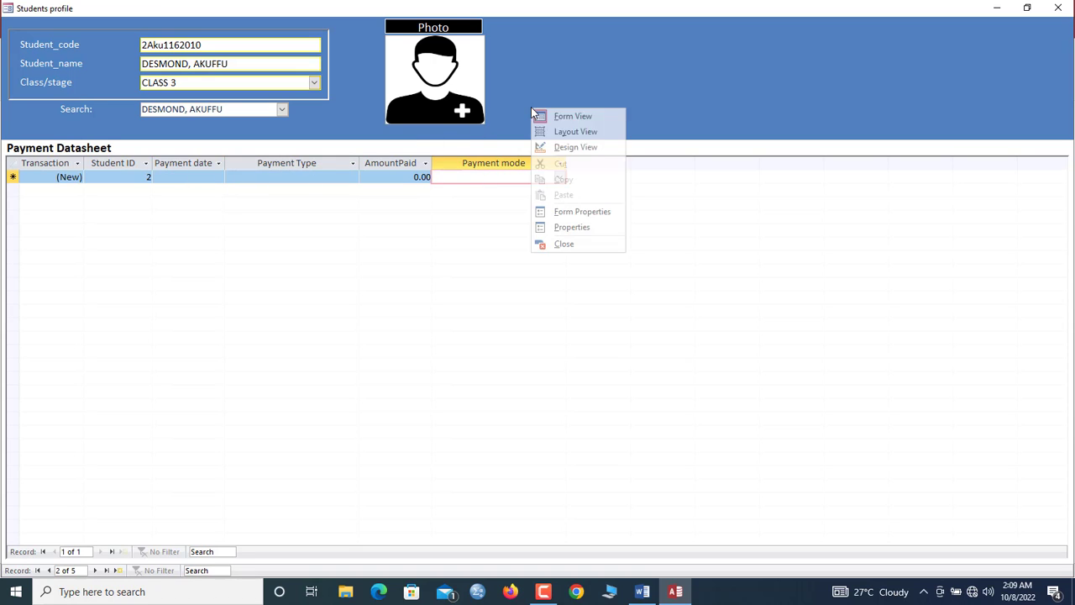
left_click(557, 115)
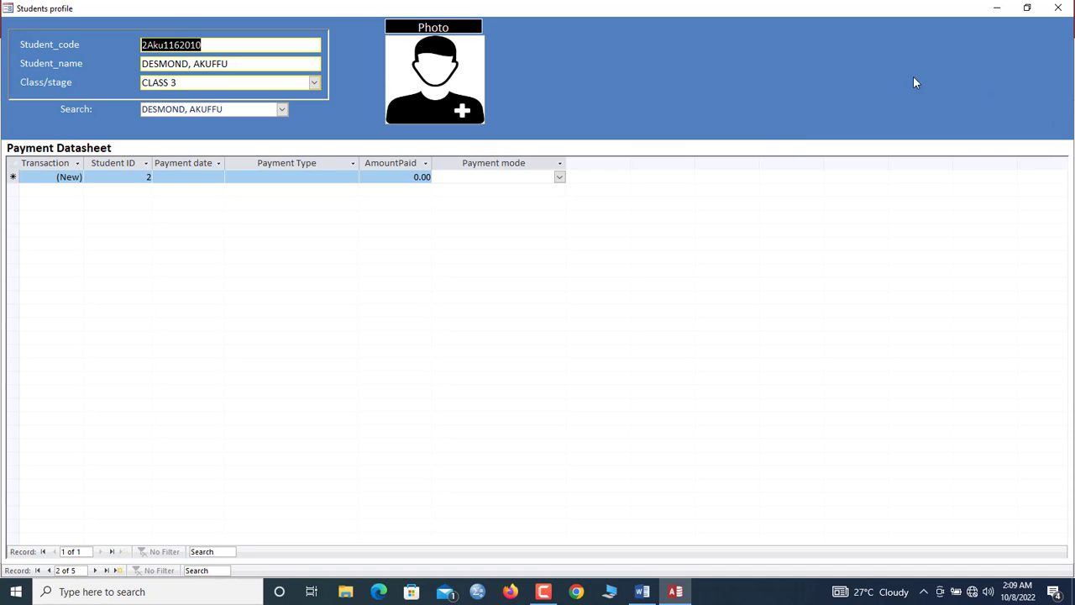
- In Design View, set the Horizontal Anchor of the Photo label and picture frame to Right and move them toward the header's right edge
right_click(672, 74)
left_click(714, 108)
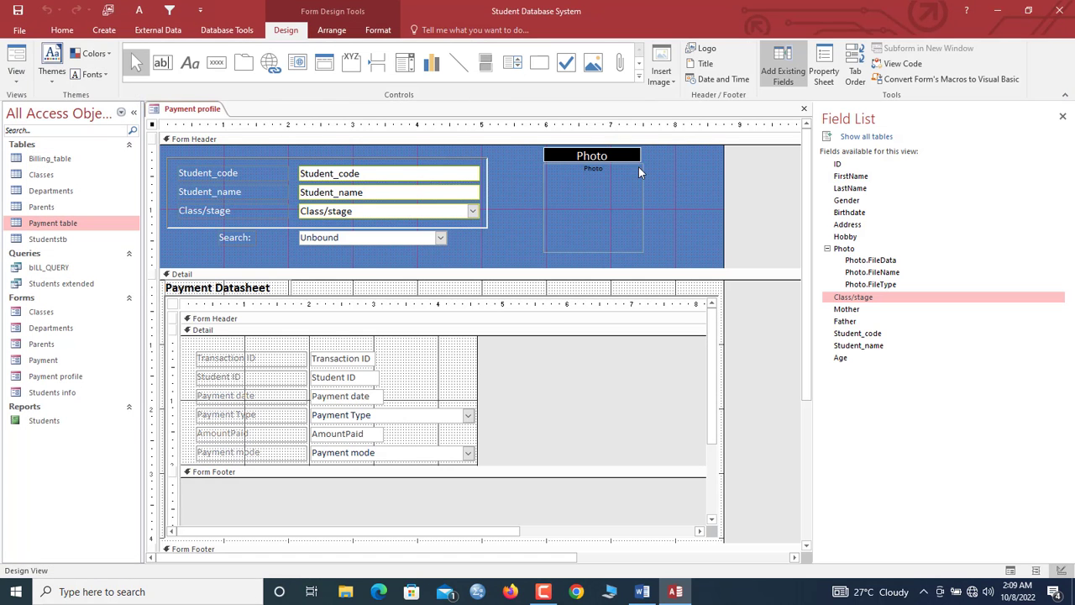
double_click(154, 126)
left_click_drag(662, 158, 616, 188)
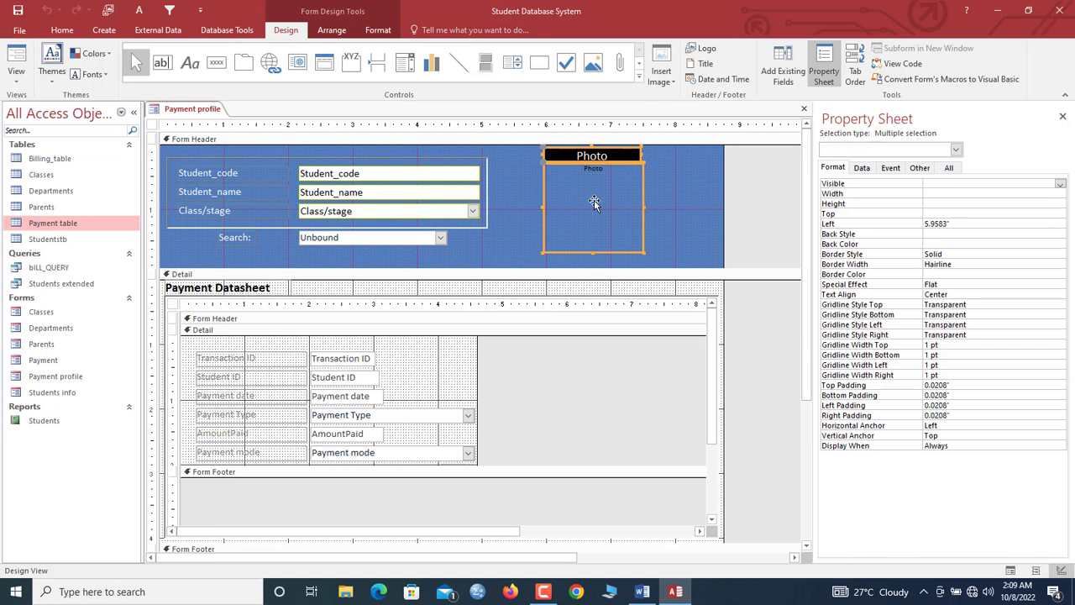
left_click(945, 427)
double_click(953, 426)
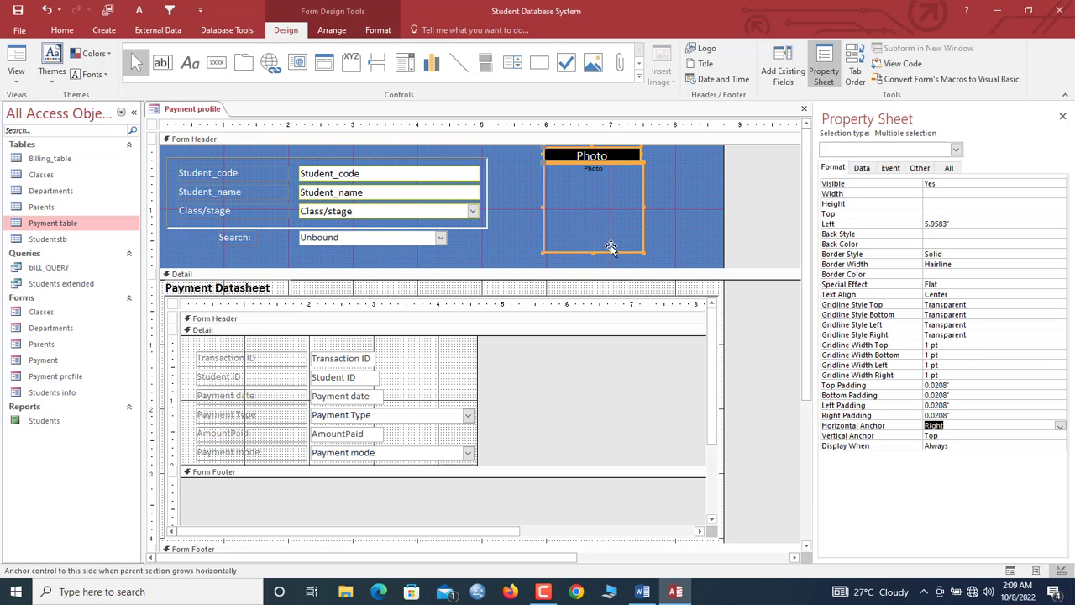
key("Tab")
key("Tab")
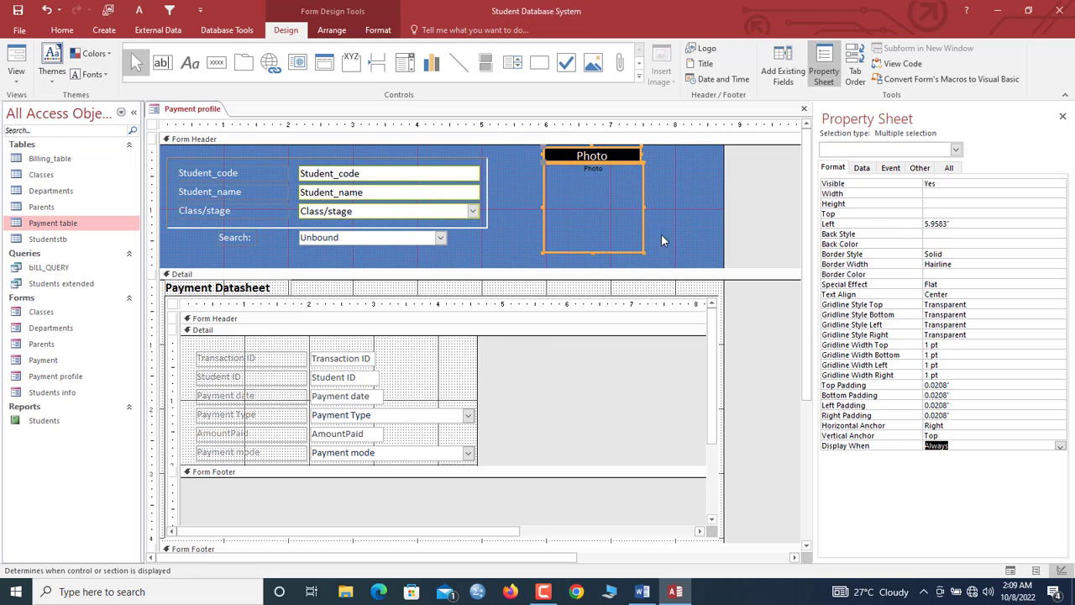
left_click_drag(618, 185, 680, 193)
left_click(563, 197)
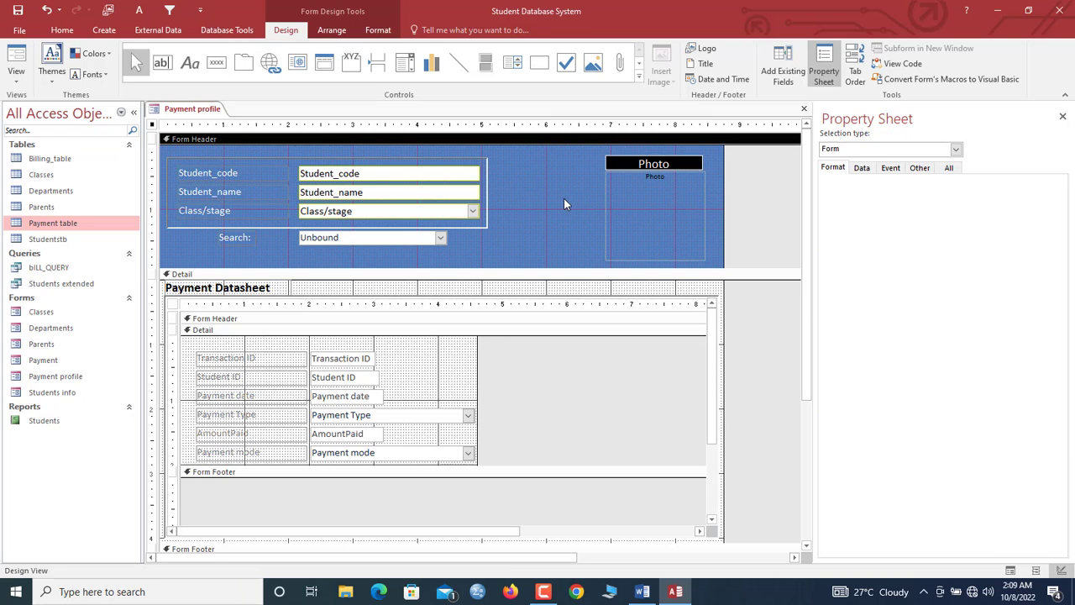
- Copy the Class/stage combo box's formatting to the Search combo box
left_click(362, 211)
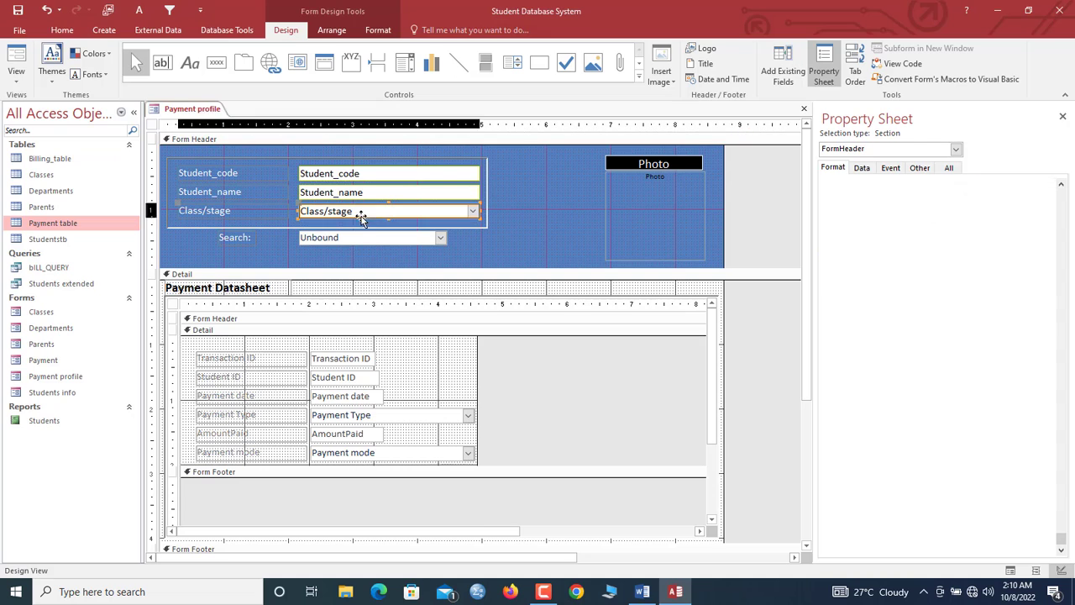
left_click(377, 30)
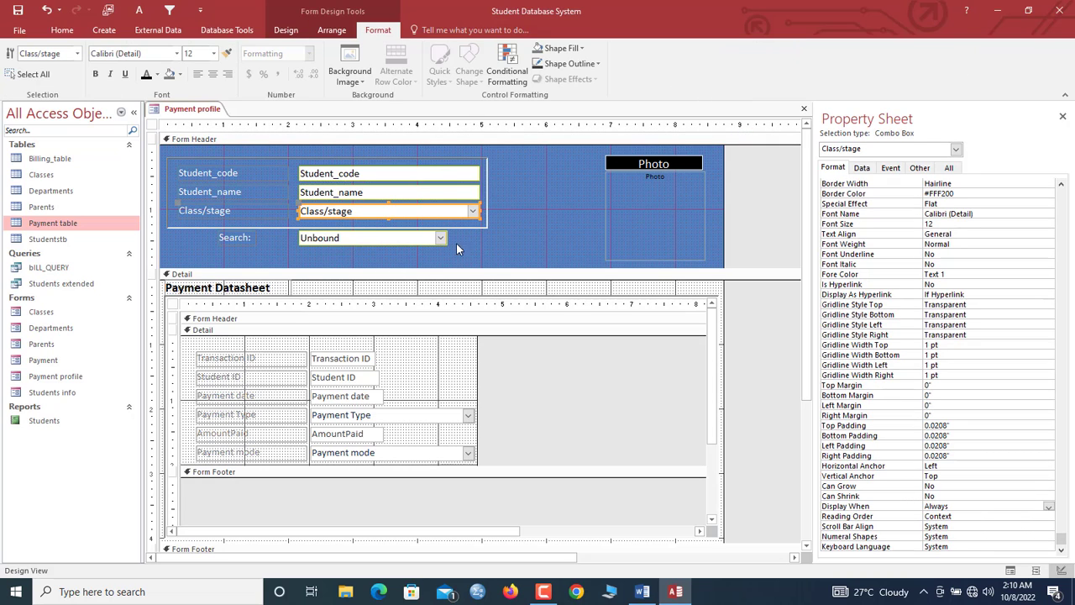
left_click(499, 244)
- Set the default value of the subform's Payment date field to Date()
scroll(511, 269, "down", 1)
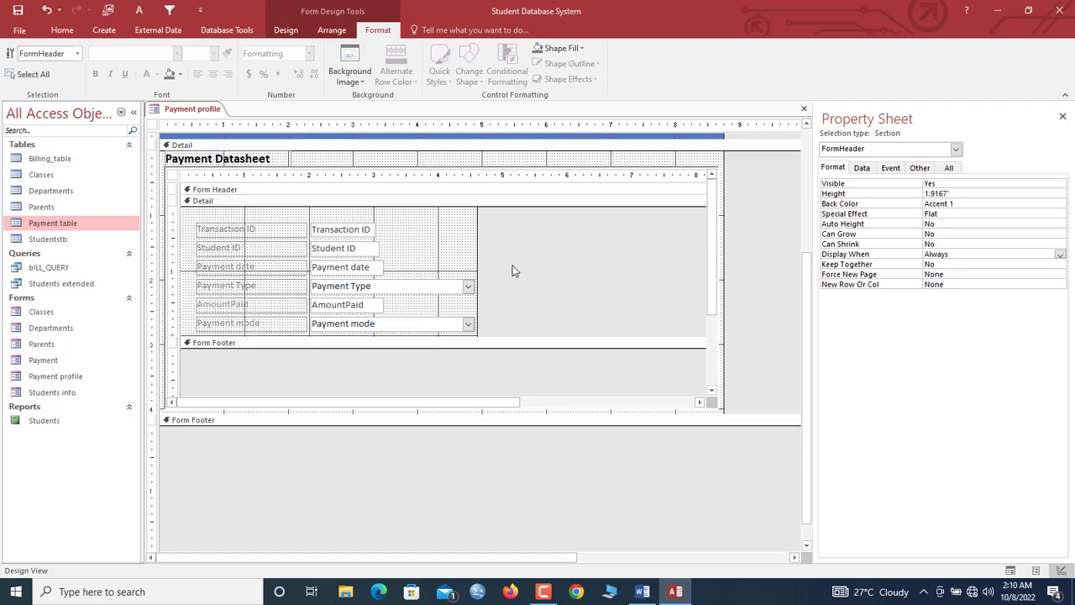
left_click(344, 340)
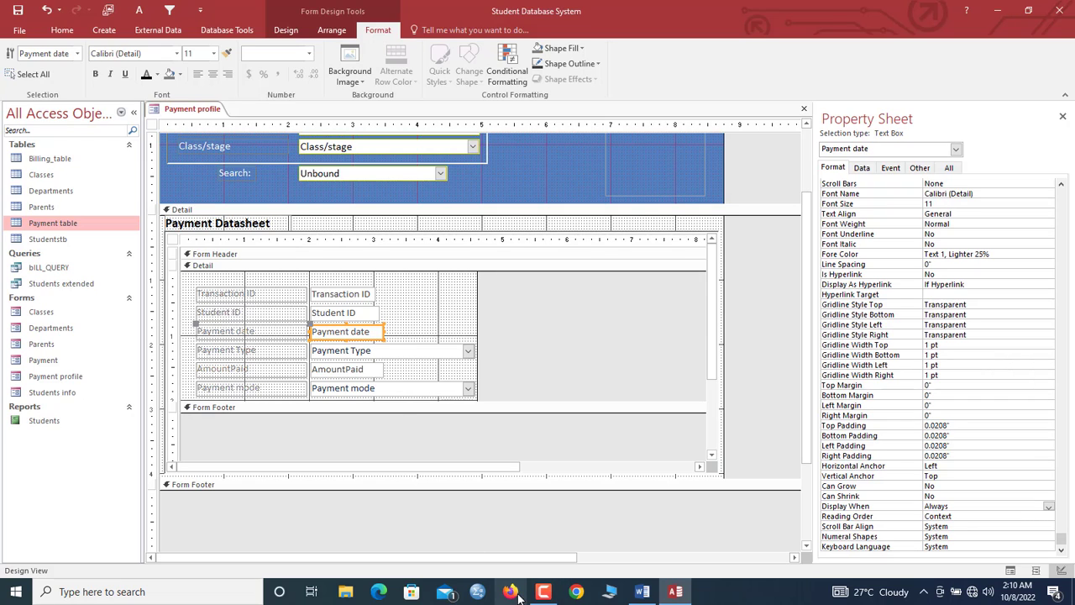
mouse_move(532, 596)
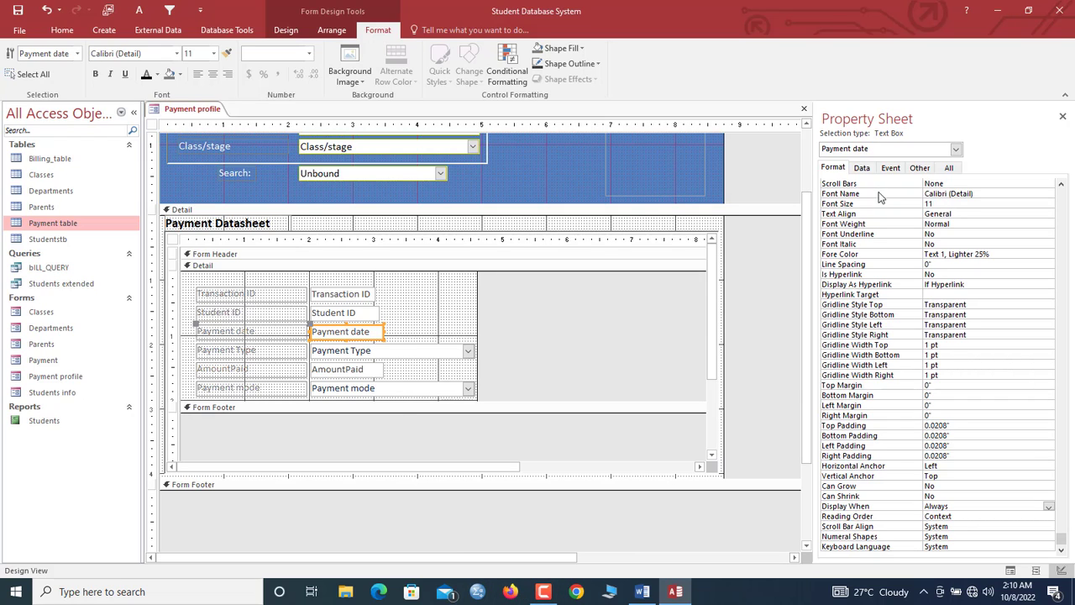
left_click(861, 168)
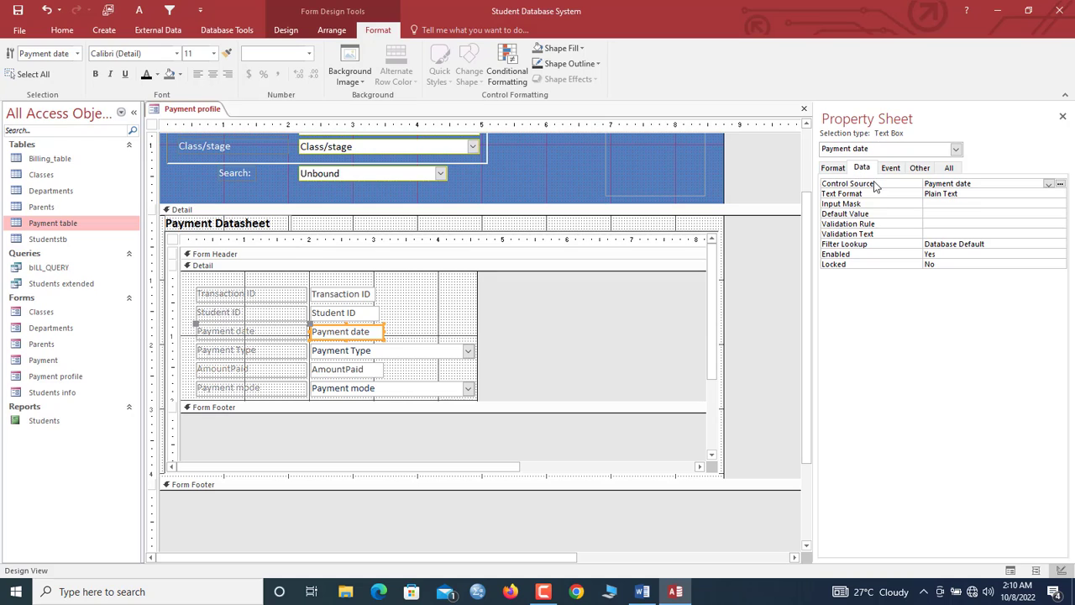
left_click(941, 214)
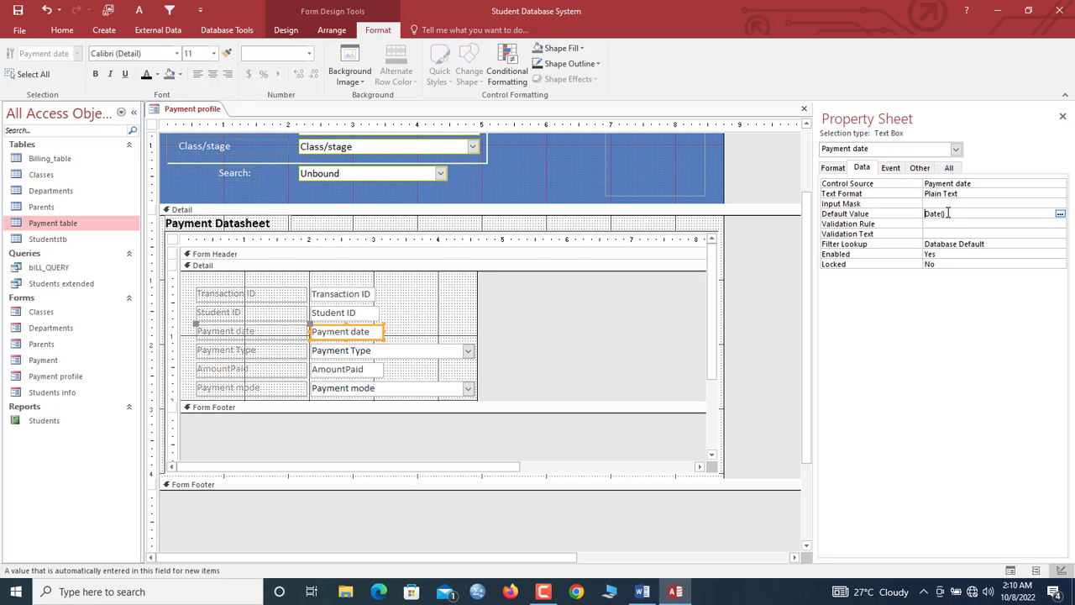
left_click_drag(938, 215, 909, 215)
left_click(963, 214)
left_click(899, 214)
left_click(958, 215)
- Set the default value of the subform's Payment mode combo box to CASH
left_click(333, 391)
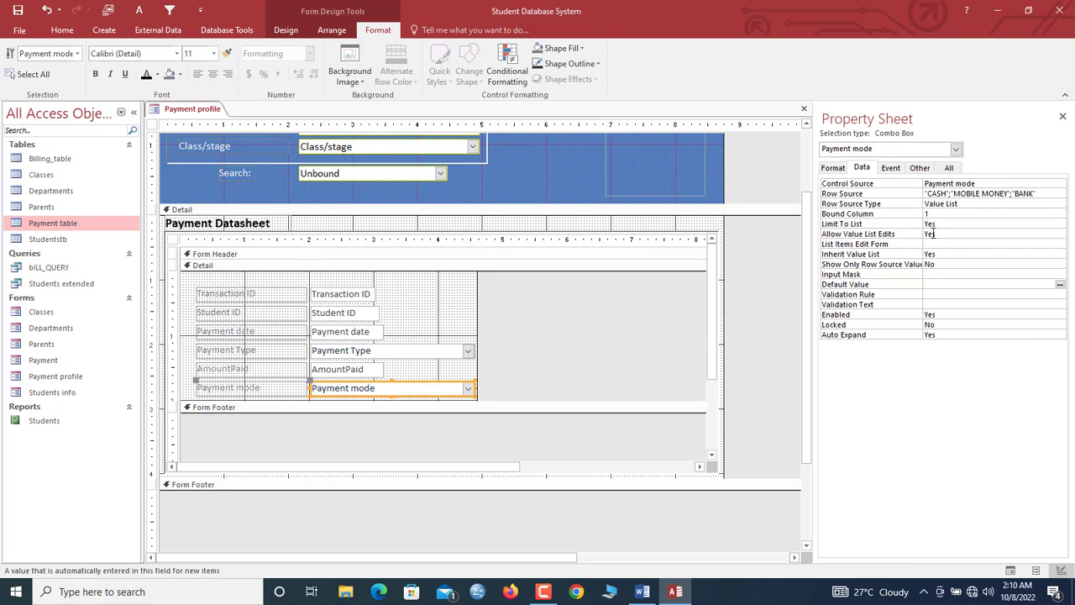
left_click(933, 285)
key("Caps_Lock")
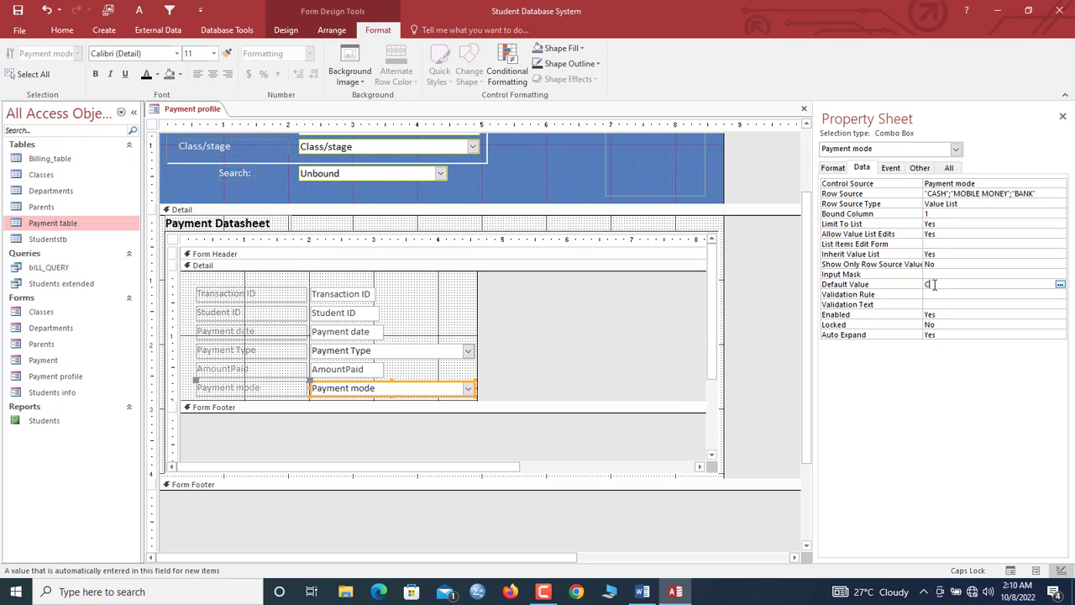
key("Return")
left_click(517, 165)
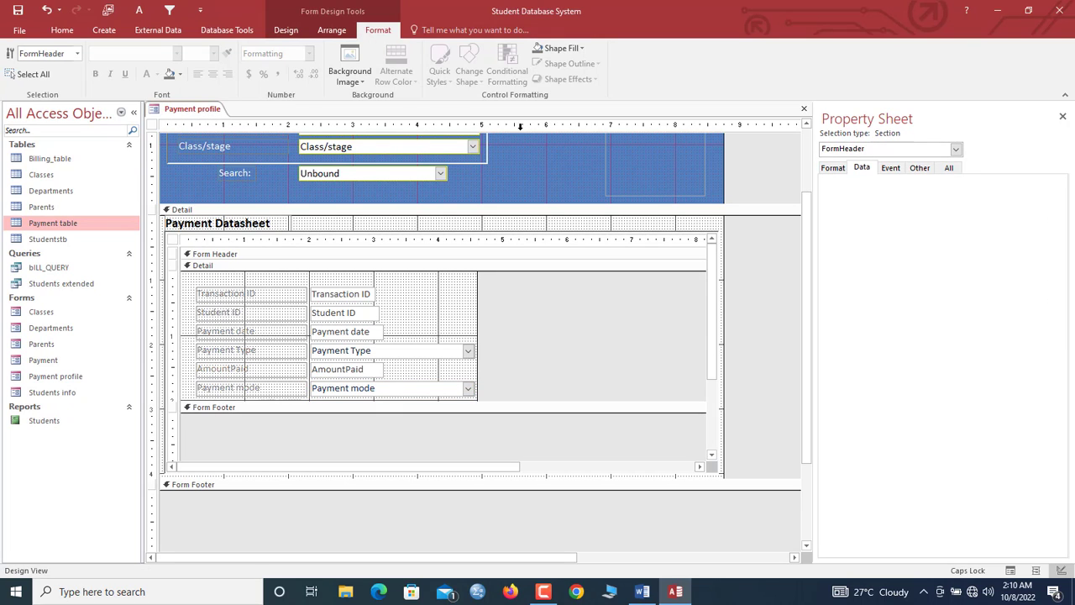
- Try light orange and light green theme fills on the form header, and settle on light orange
left_click(561, 48)
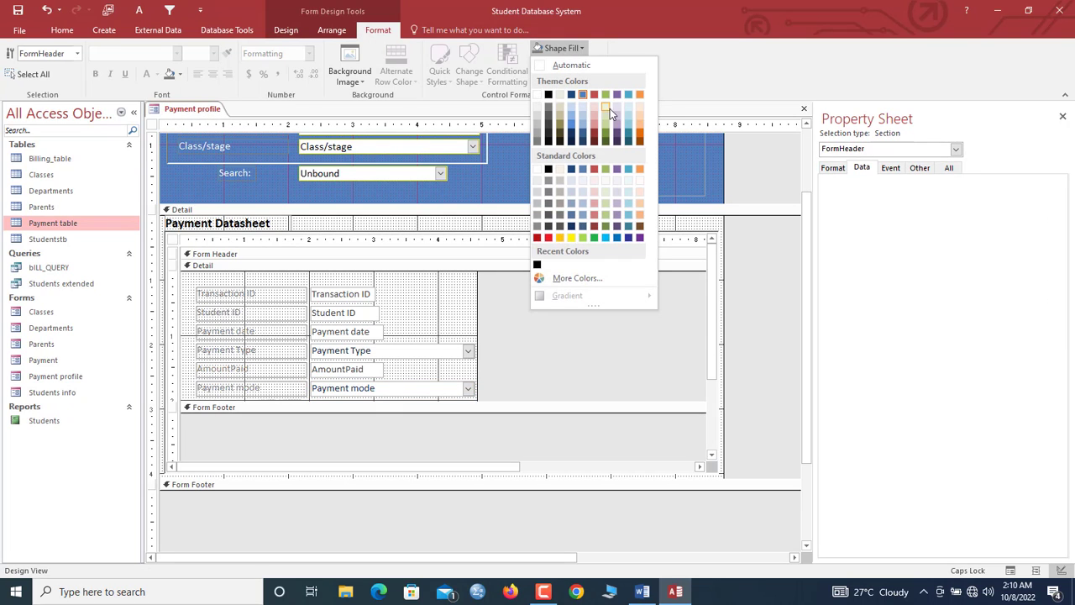
left_click(639, 114)
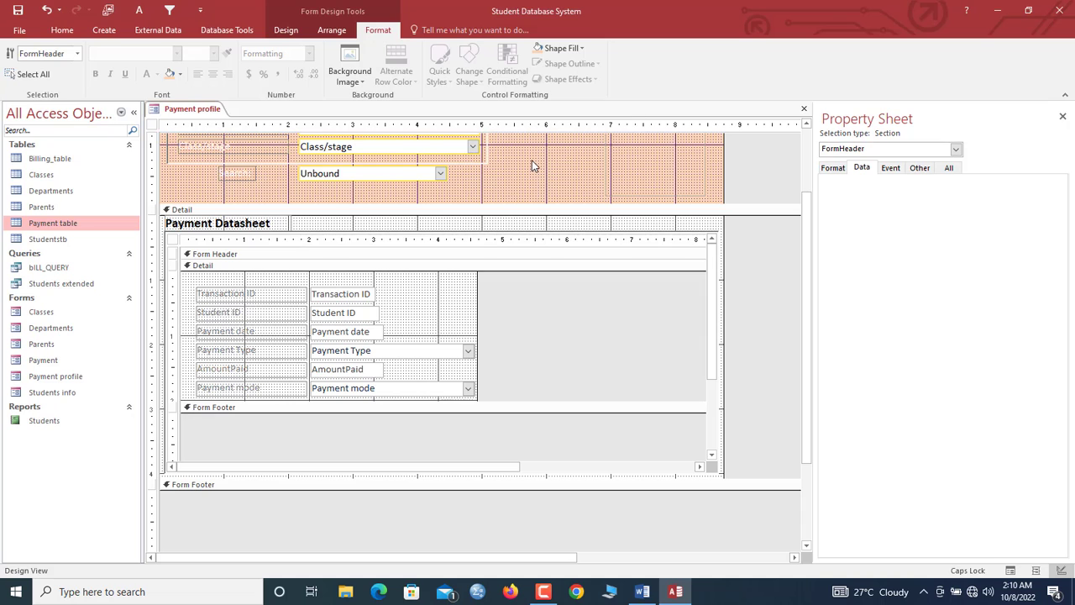
left_click(558, 49)
left_click(603, 129)
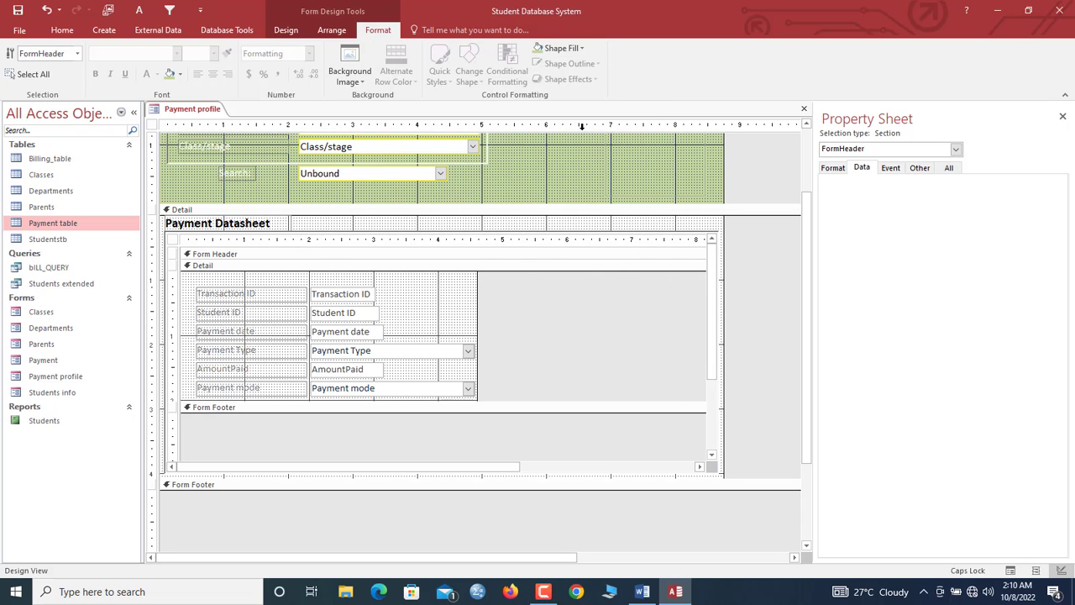
scroll(516, 136, "up", 2)
left_click(559, 48)
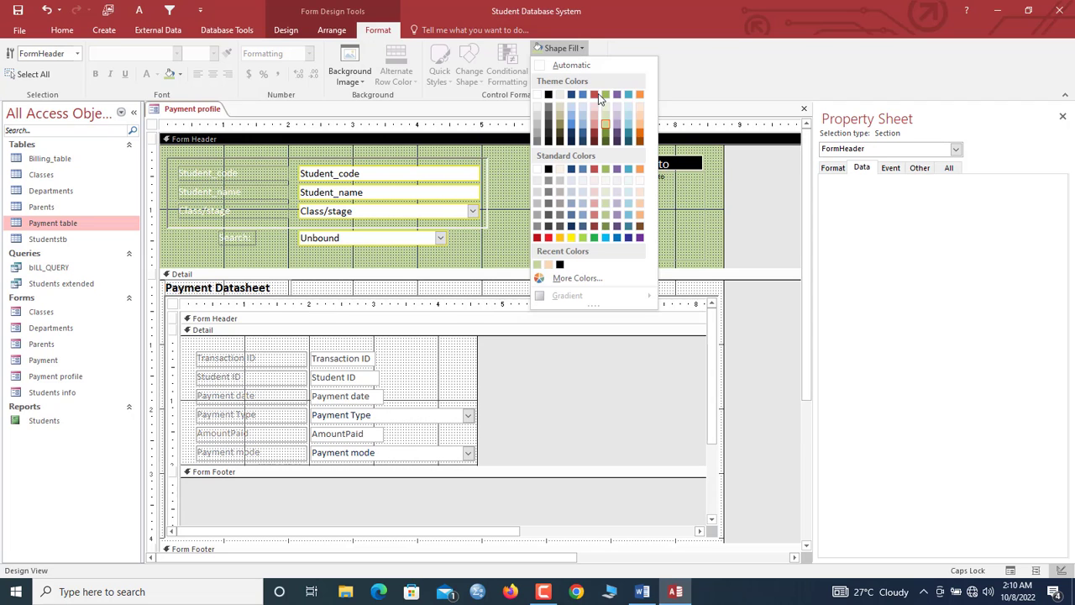
left_click(637, 122)
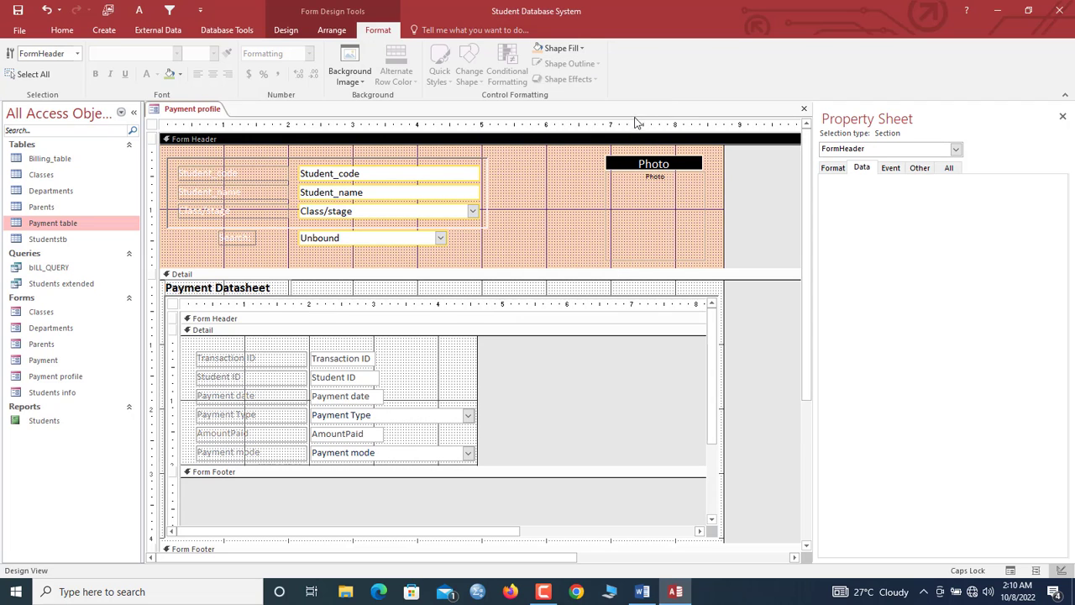
- Set the font colour of the header's Student_code, Student_name, Class/stage and Search labels to black
left_click(234, 190)
left_click(242, 172, "shift")
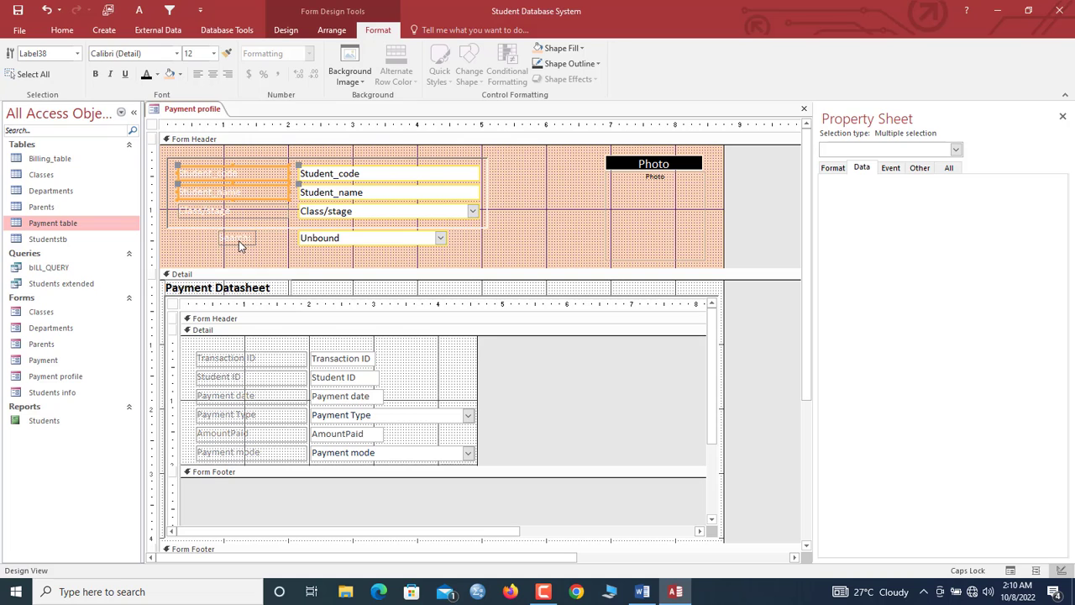
left_click(239, 240, "shift")
left_click(205, 211, "shift")
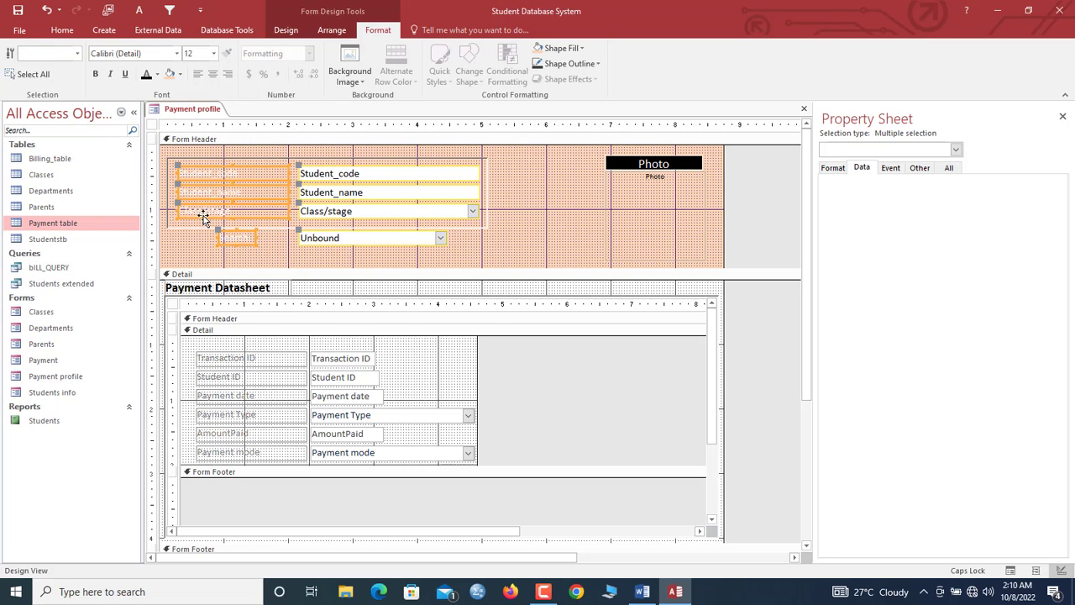
left_click(146, 74)
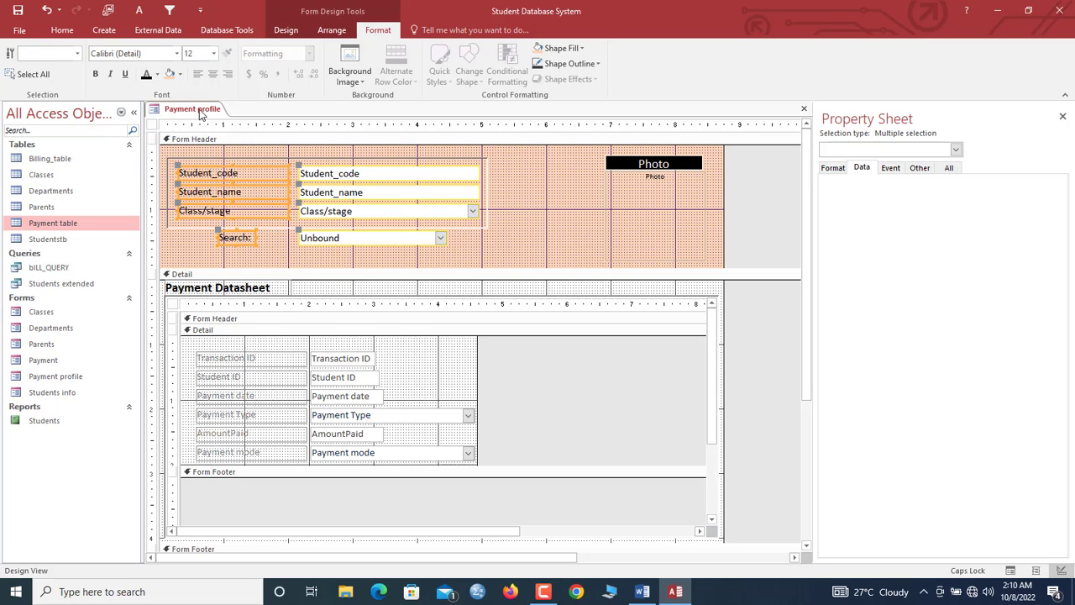
- Show the Payment profile form in Form View and maximize its window
right_click(200, 114)
left_click(239, 202)
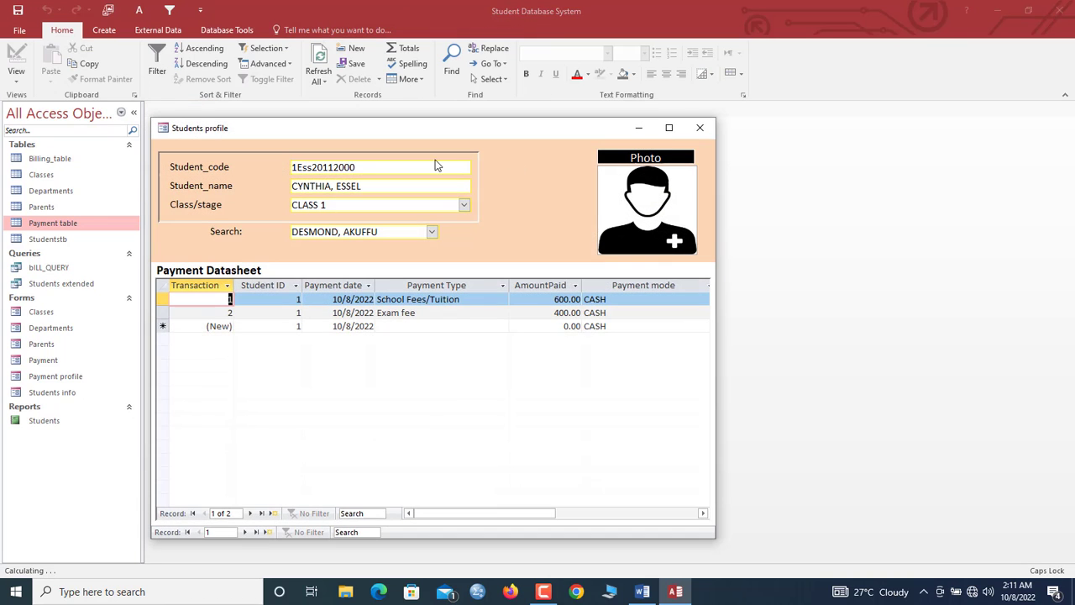
left_click(669, 127)
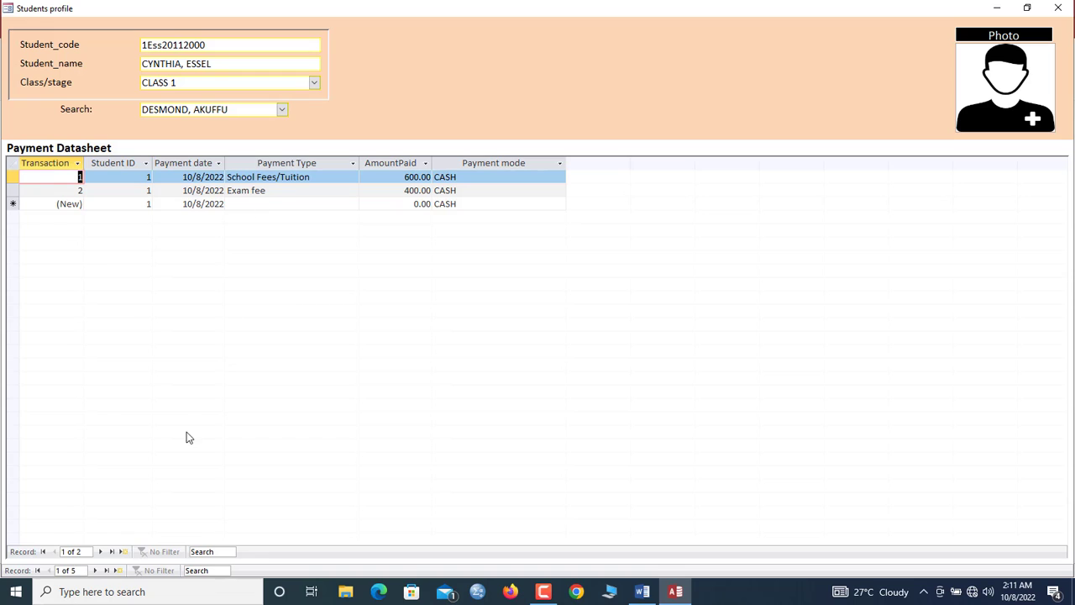
- Test finding students by partial names with the main form's record search, and step forward through the student records
left_click(196, 571)
type("AR")
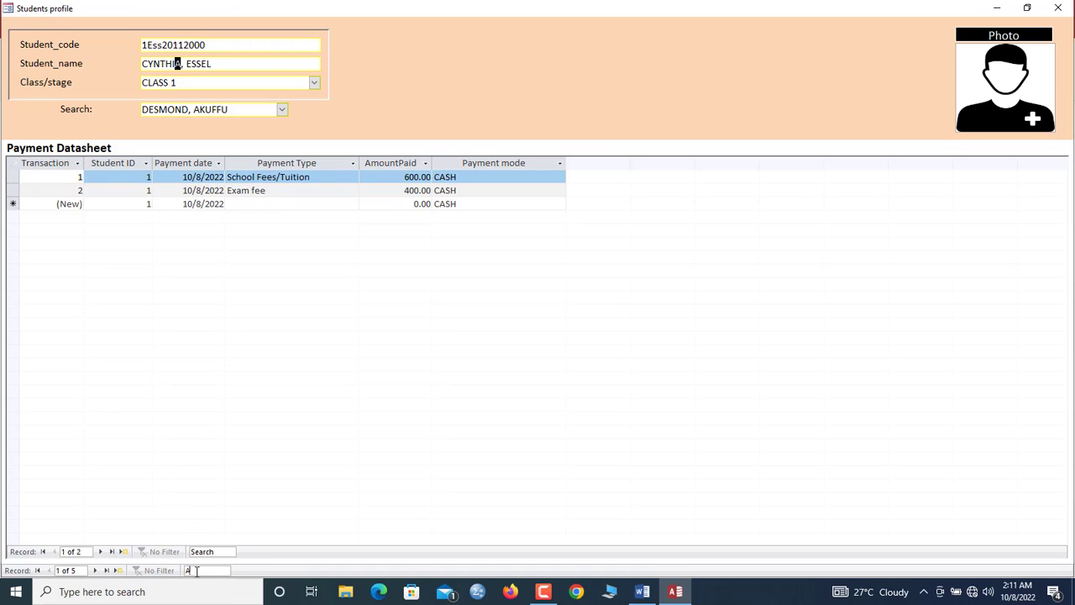
key("BackSpace")
key("BackSpace")
type("Es")
left_click(96, 571)
left_click(96, 570)
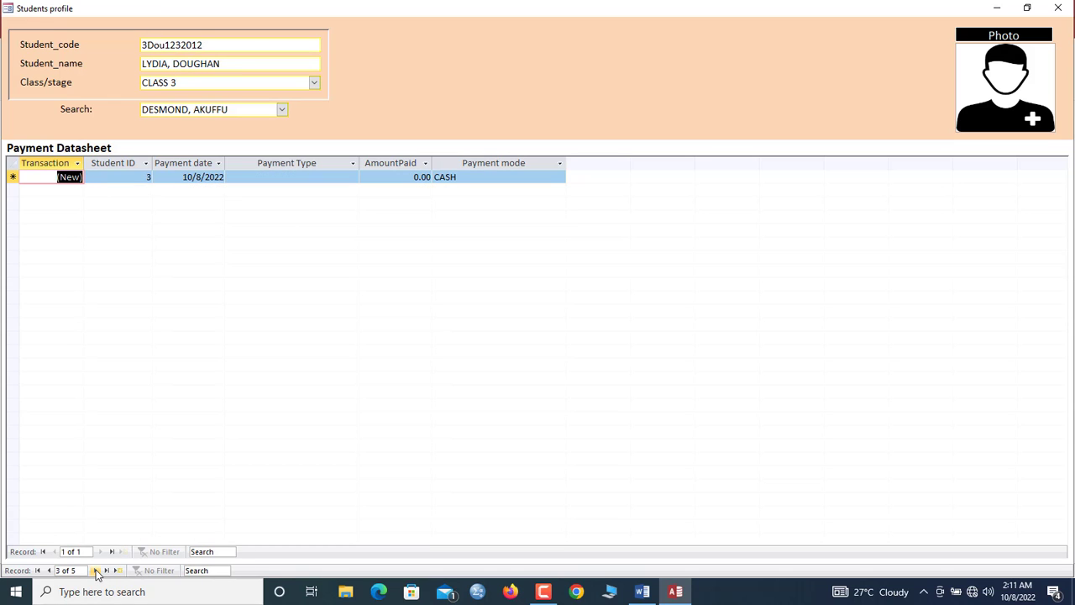
left_click(224, 569)
type("DES")
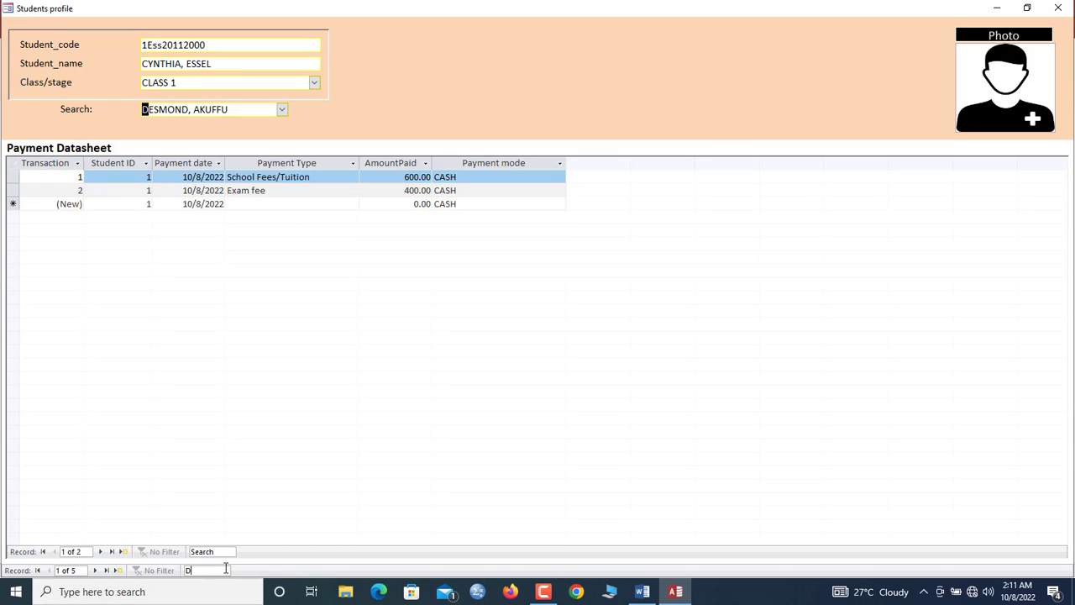
- Find the fourth listed student through the Search combo box and record a School Fees/Tuition payment of 1,000.00
left_click(284, 110)
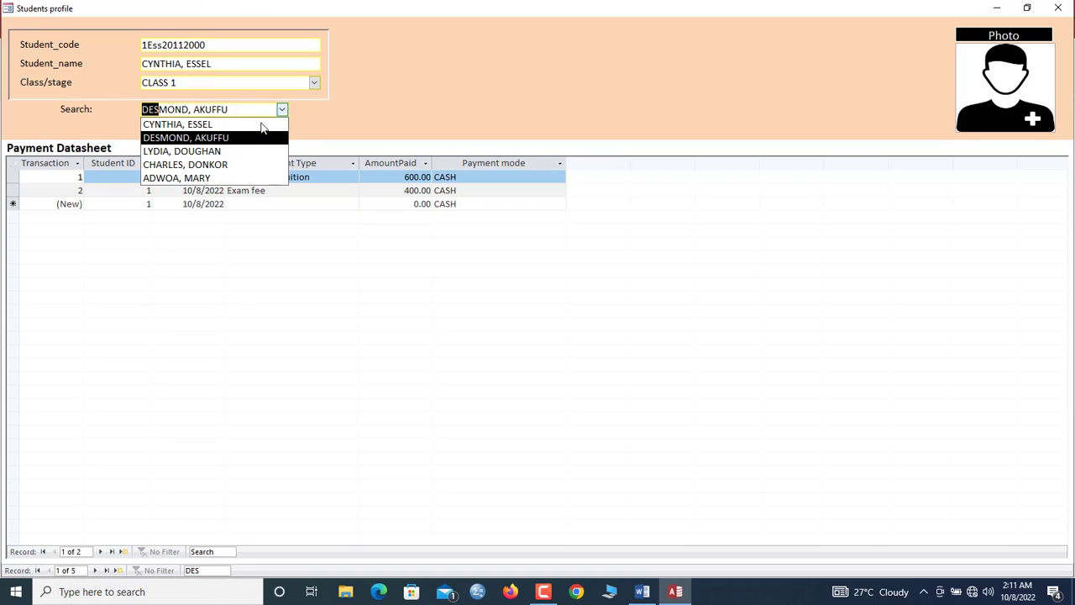
left_click(230, 166)
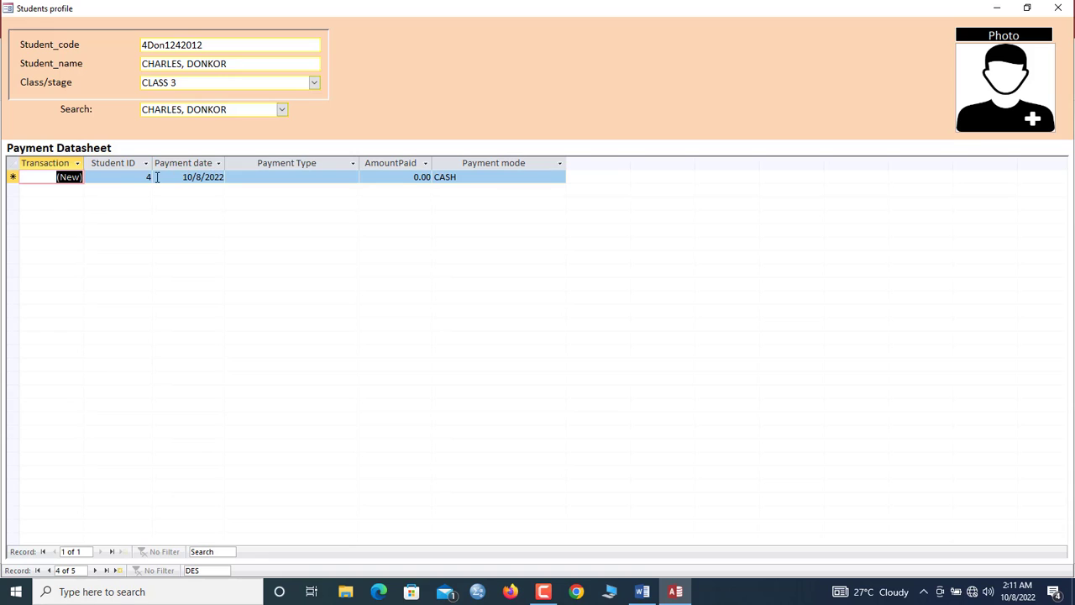
left_click(193, 177)
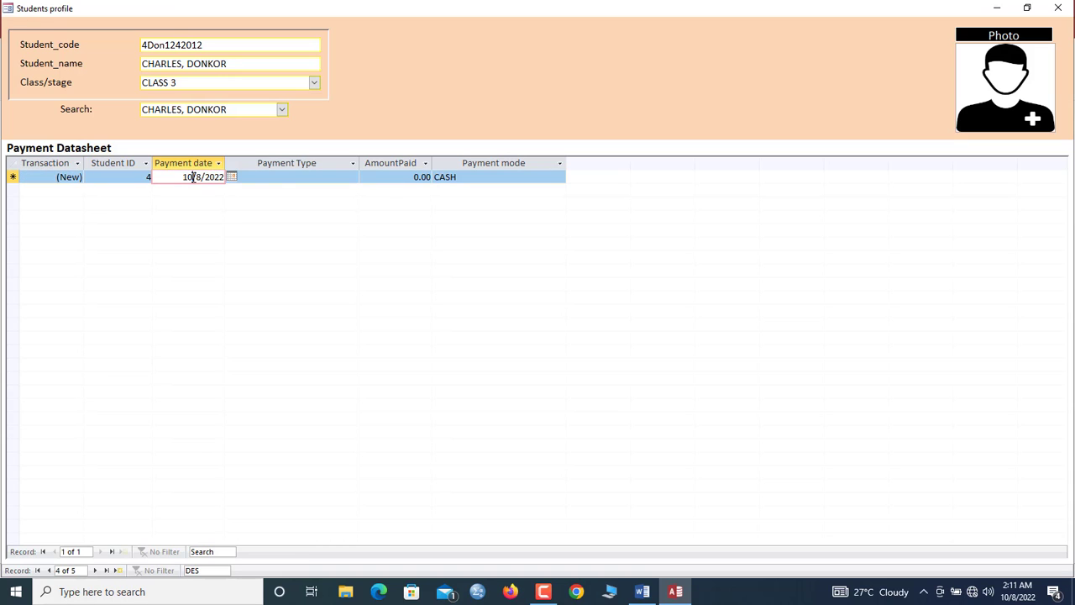
left_click(290, 177)
left_click(352, 177)
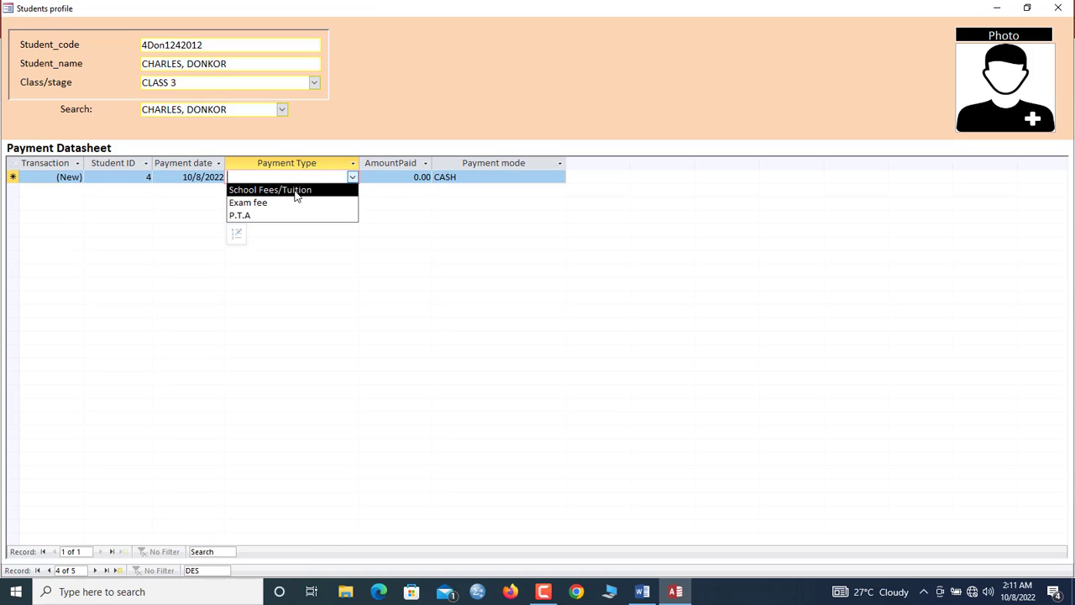
left_click(286, 190)
left_click(411, 177)
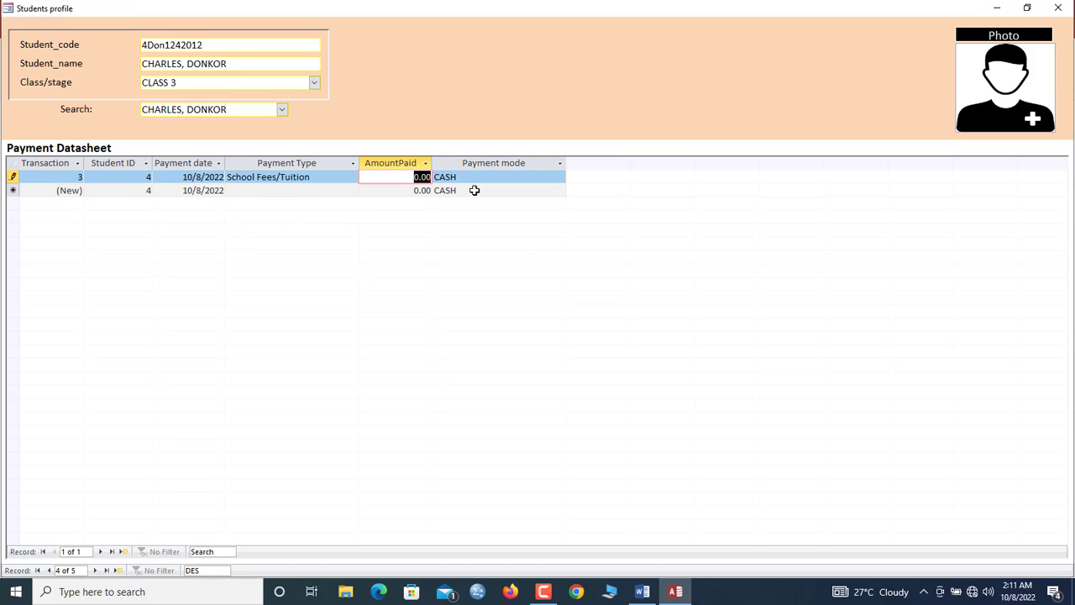
type("5")
key("Tab")
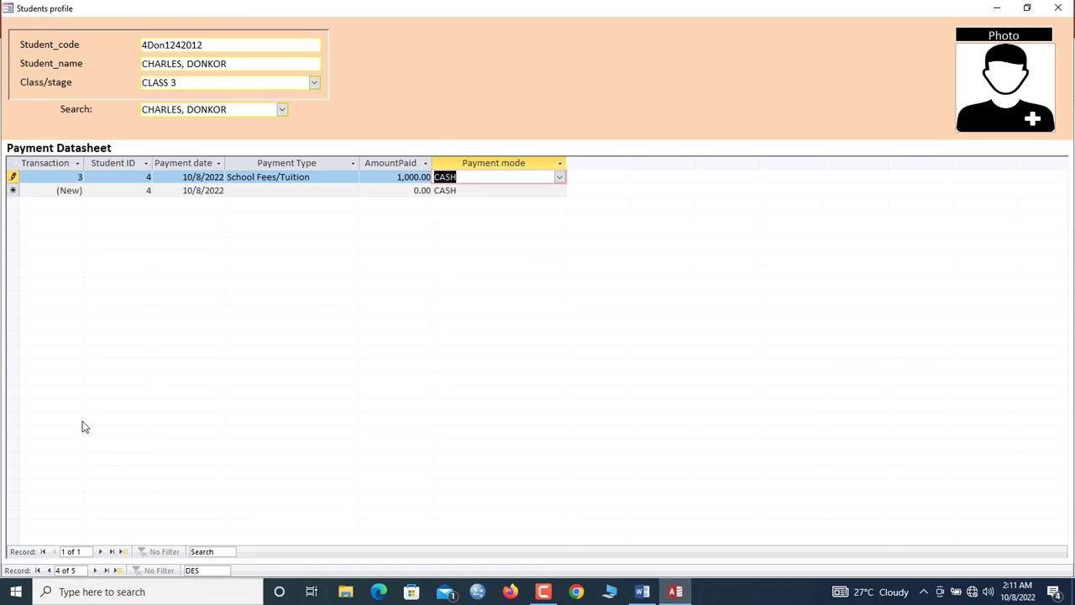
- Add an Exam fee payment of 300 for the same student in the Payment Datasheet
left_click(247, 191)
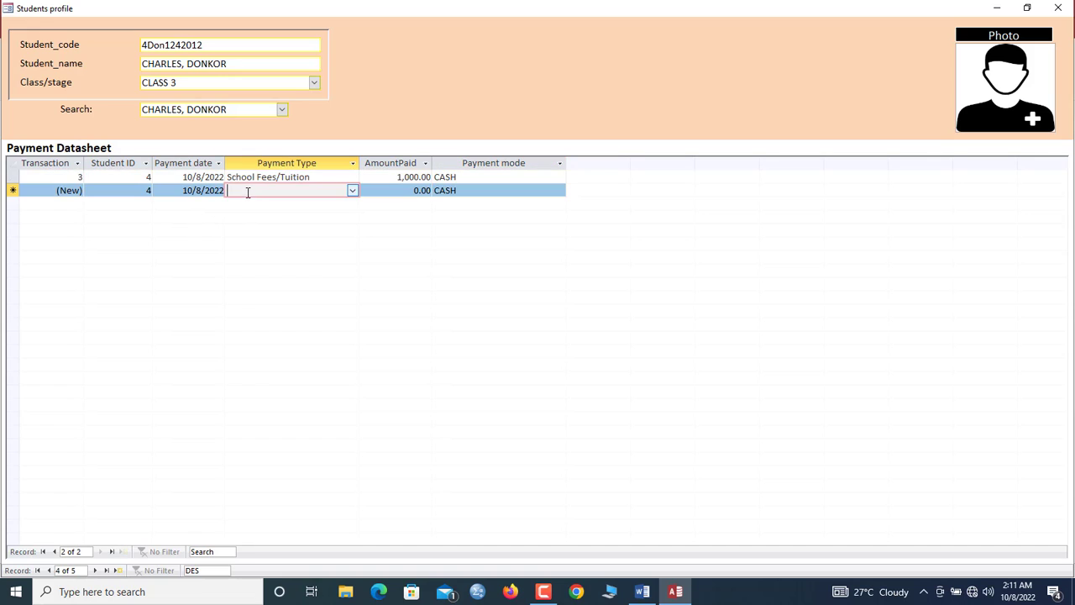
left_click(353, 190)
left_click(277, 215)
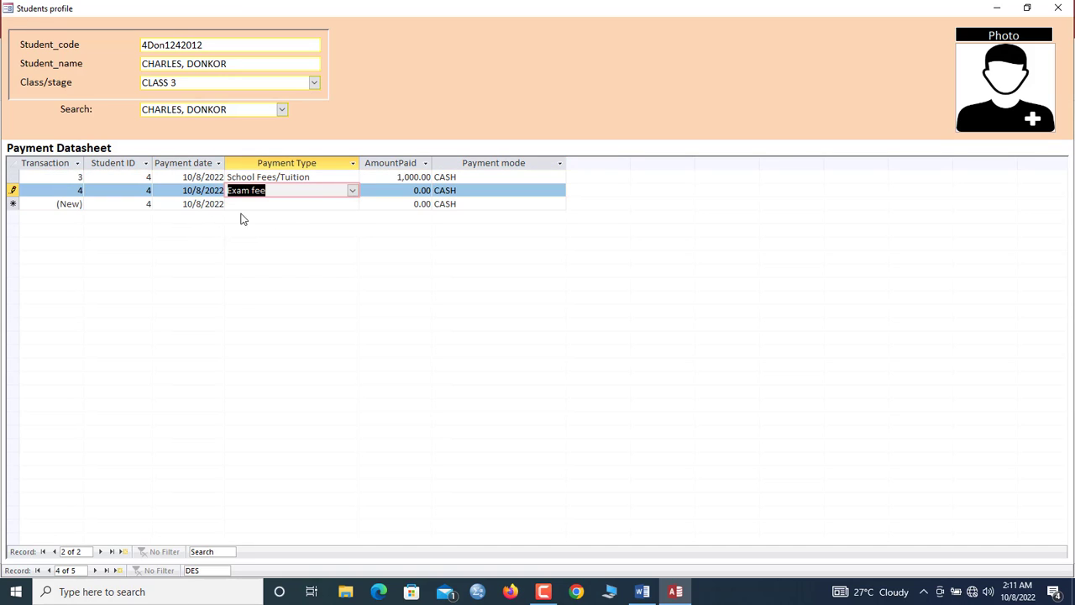
key("Tab")
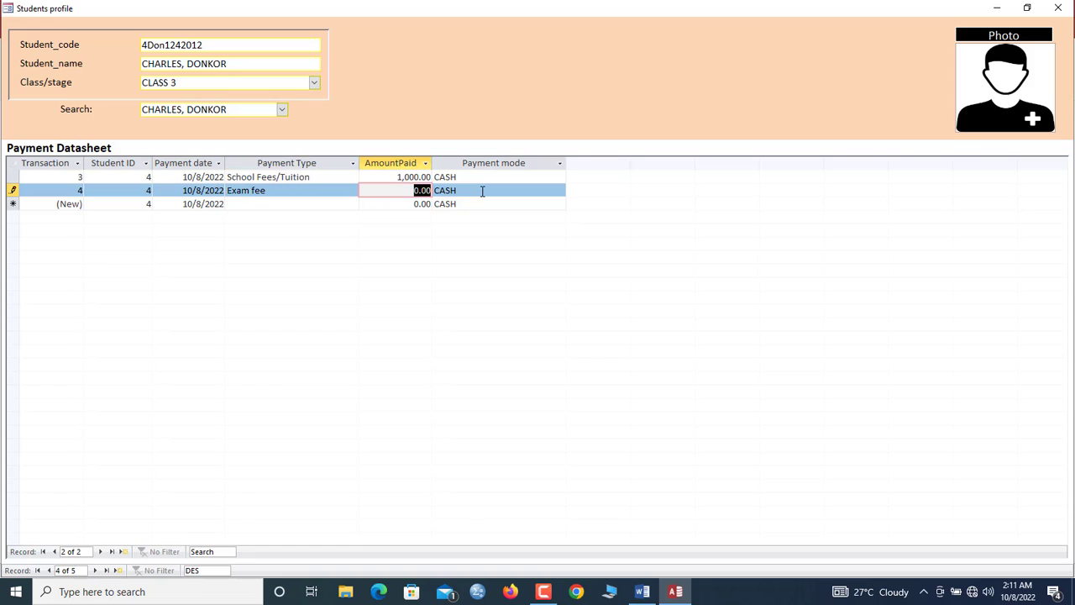
type("300")
key("Tab")
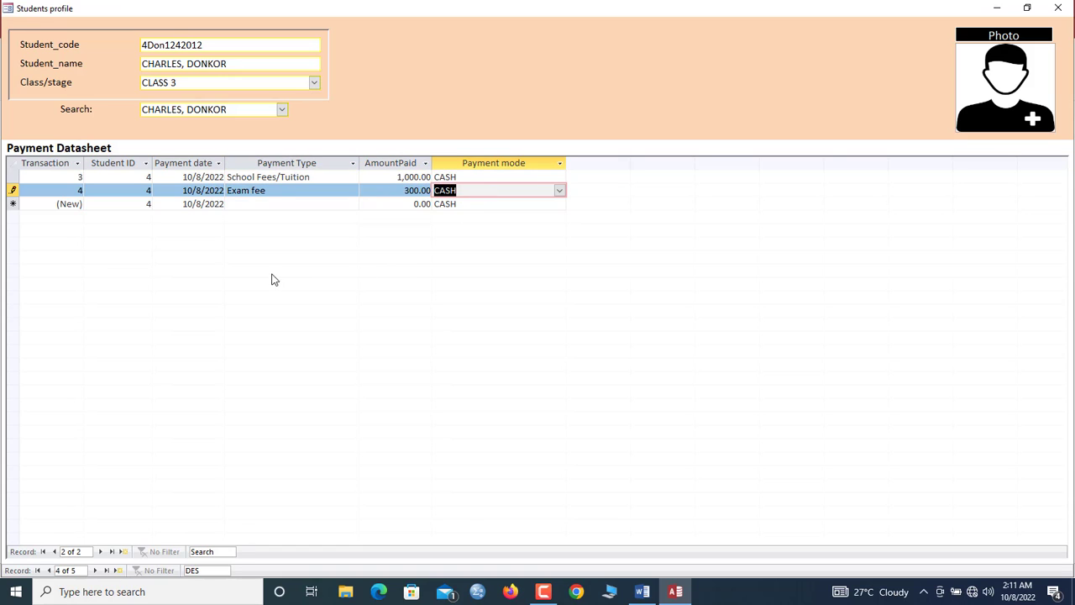
- Find the second listed student through the Search combo box and record a School Fees/Tuition payment of 1,200
left_click(283, 110)
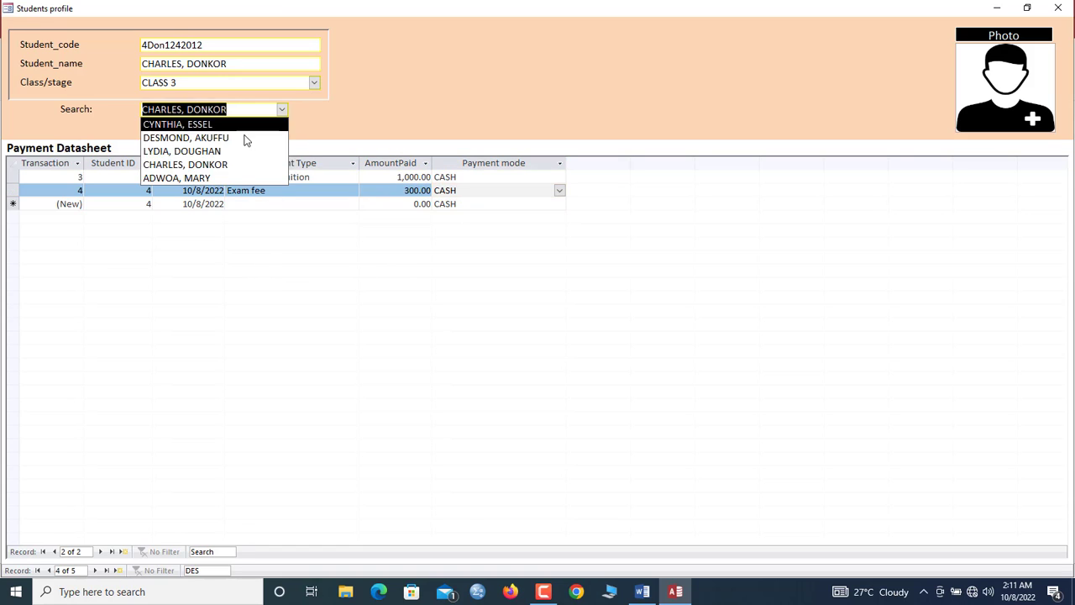
left_click(220, 139)
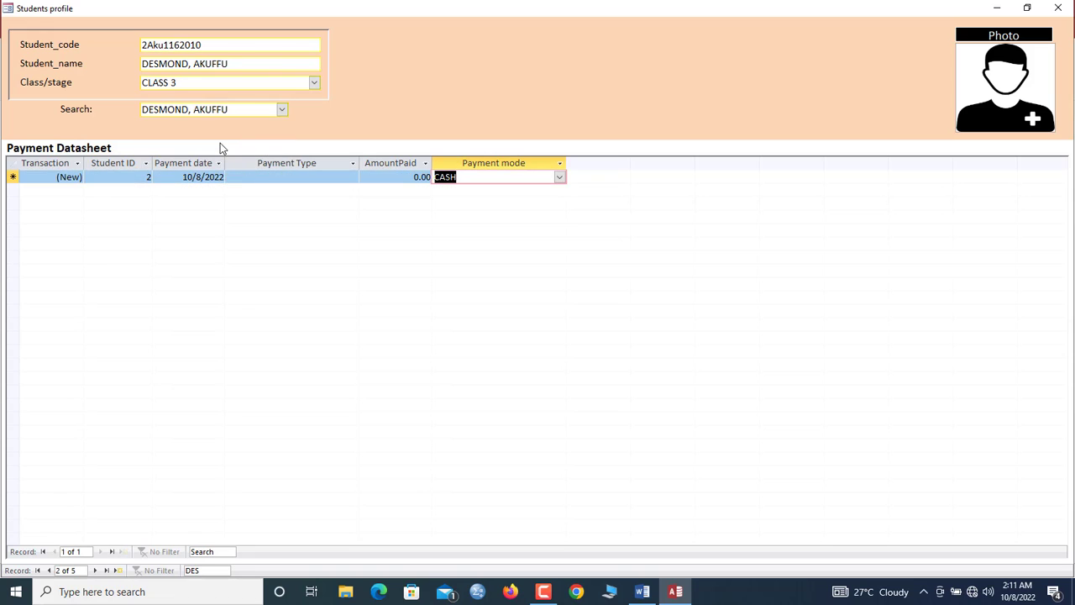
left_click(256, 176)
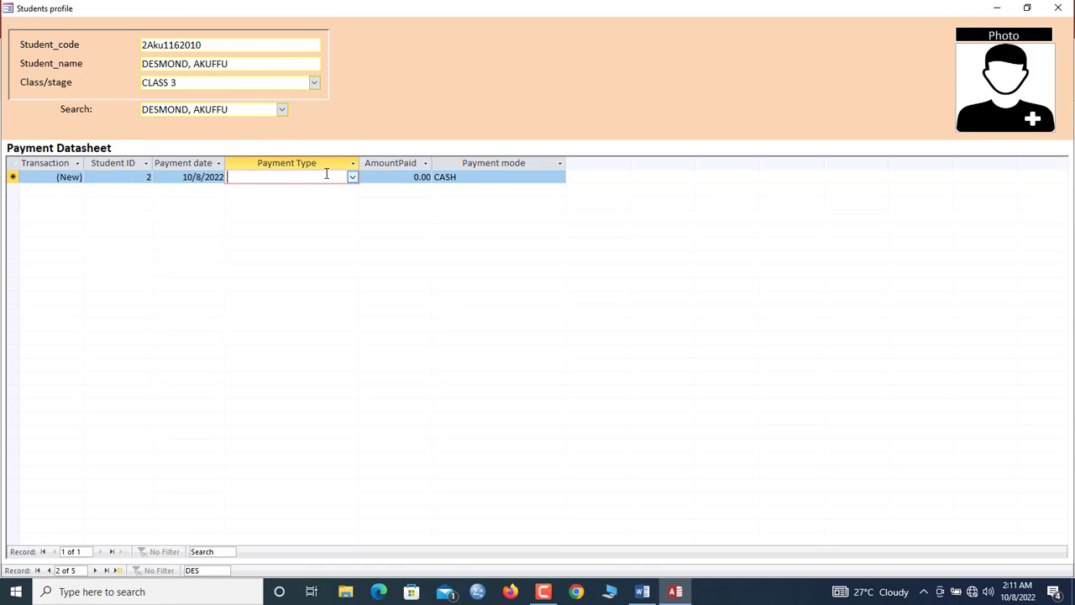
left_click(353, 179)
left_click(302, 192)
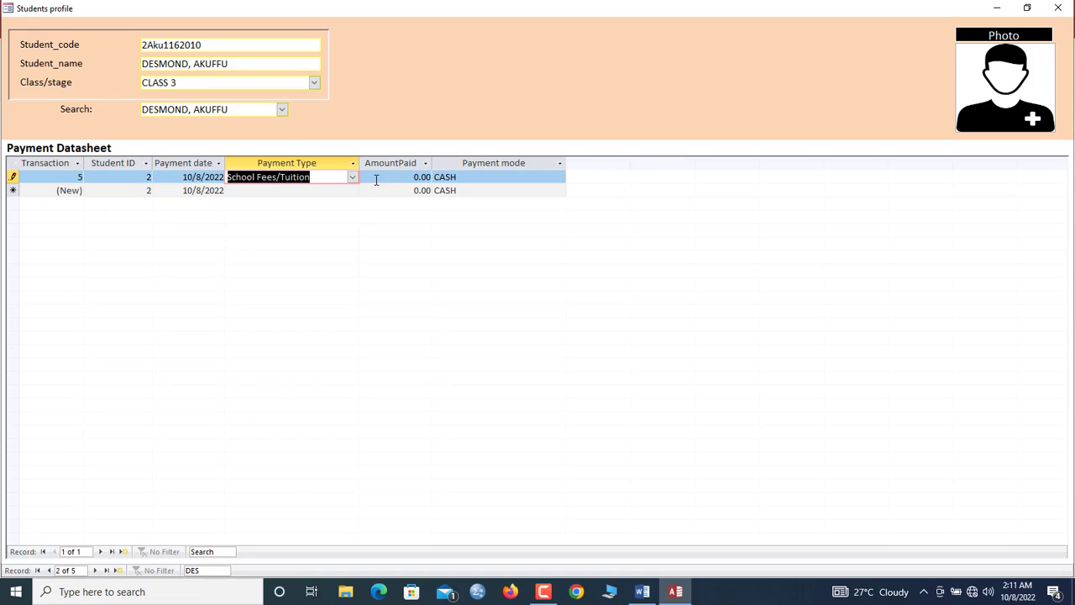
left_click(408, 173)
double_click(419, 176)
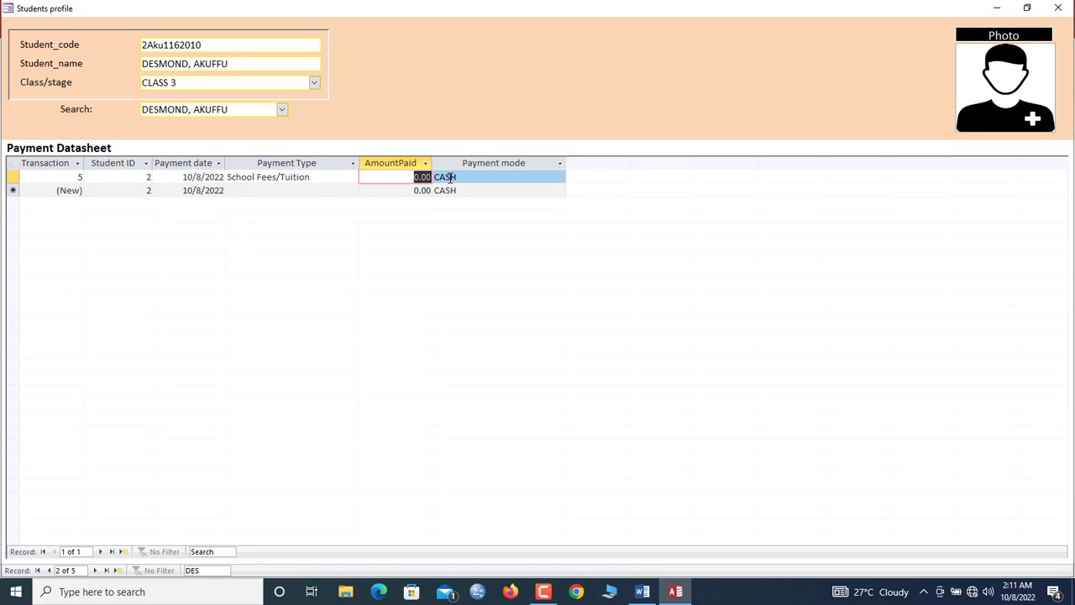
type("1,200")
key("Tab")
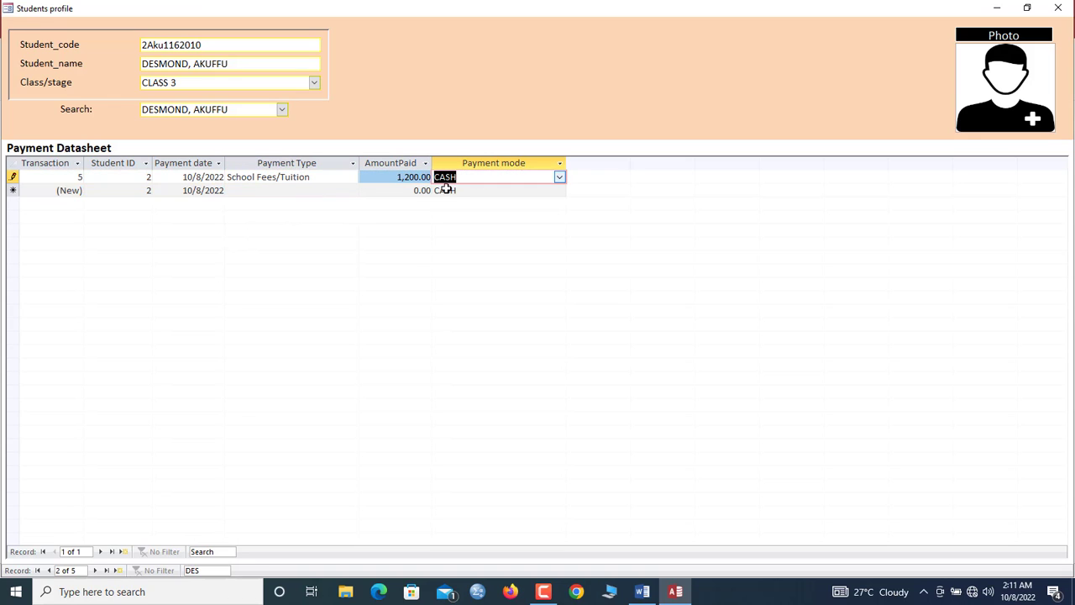
left_click(288, 190)
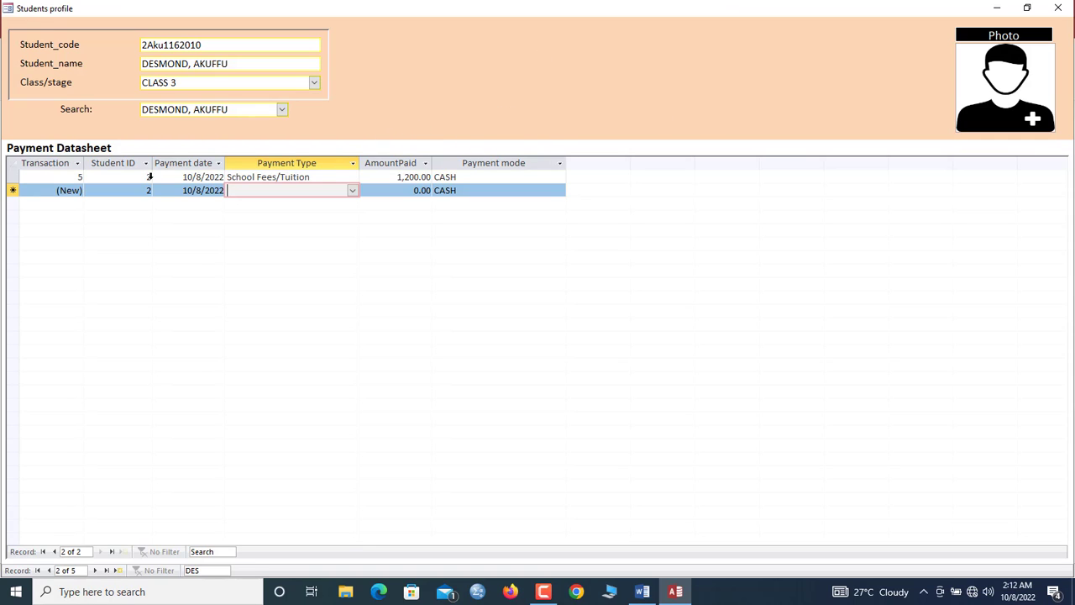
- In Design View, place a command button about 1.1 inches wide between the student details and the Photo label, without assigning a wizard action
right_click(508, 110)
left_click(536, 149)
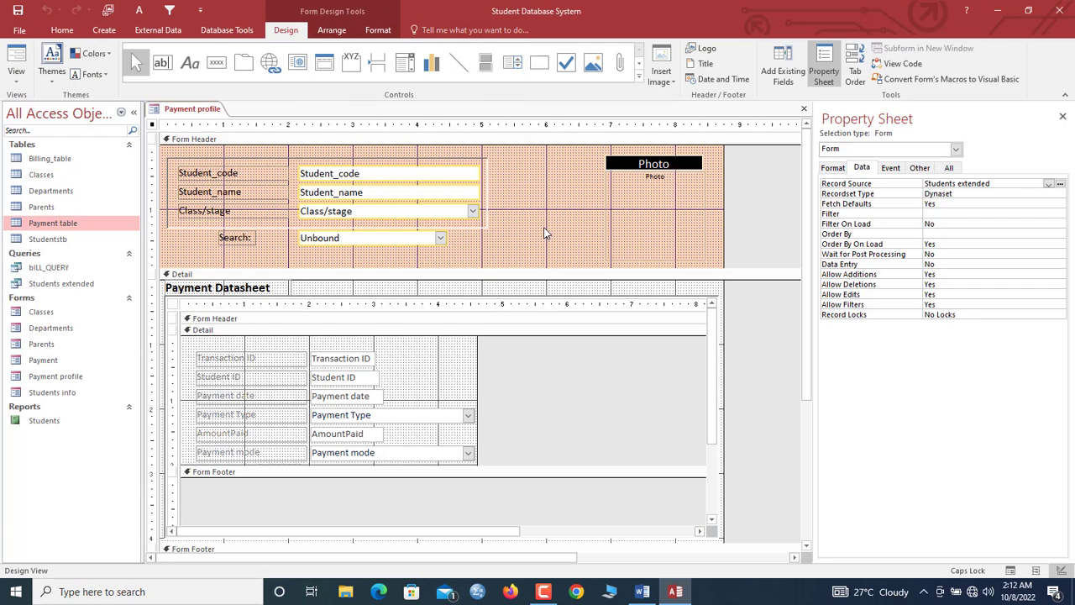
left_click(217, 66)
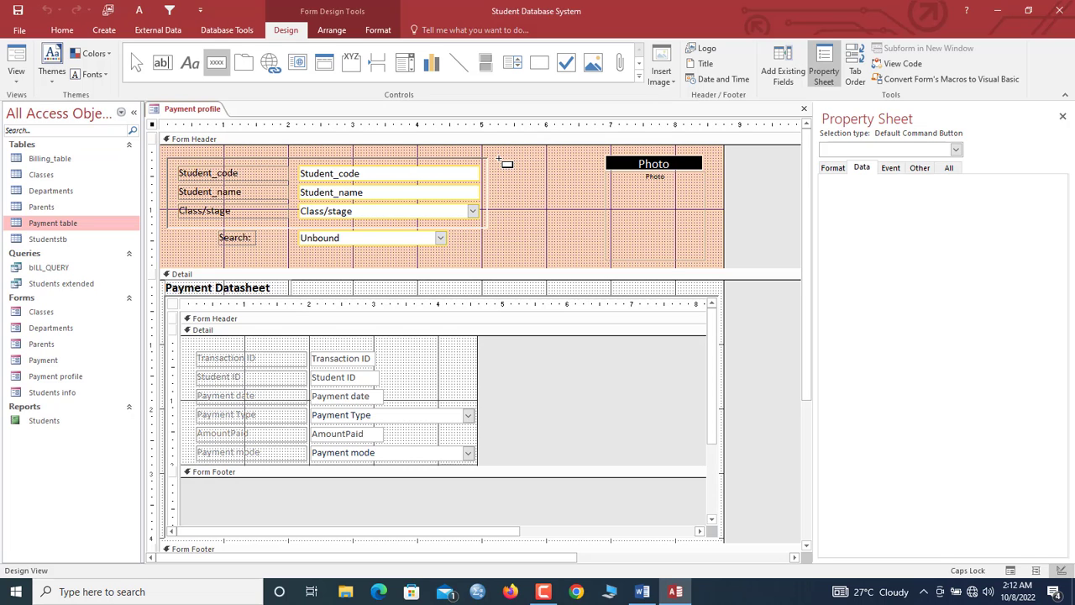
left_click_drag(498, 158, 568, 176)
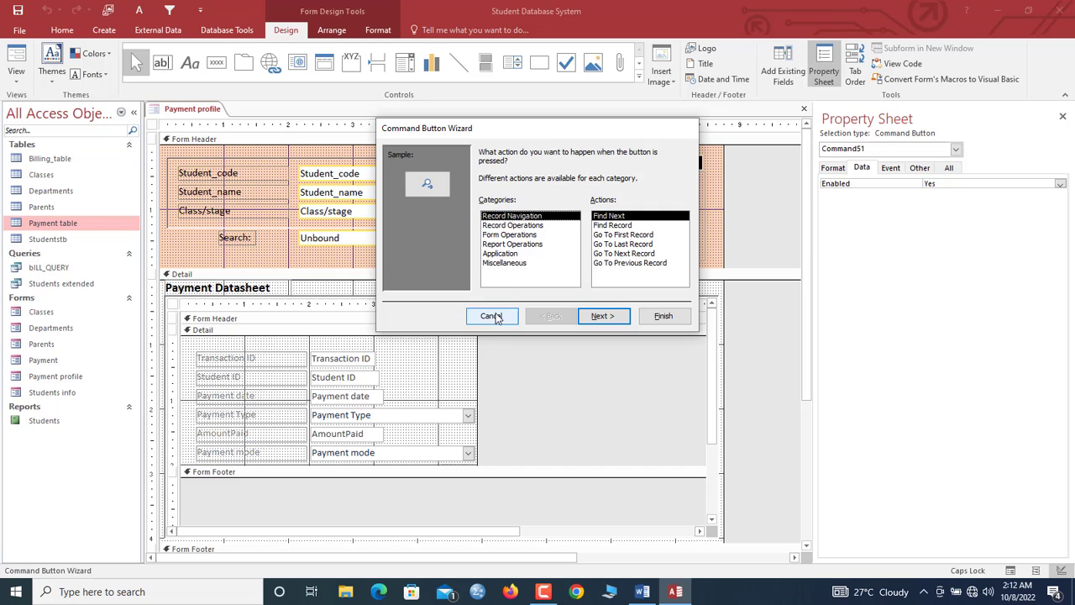
left_click(491, 316)
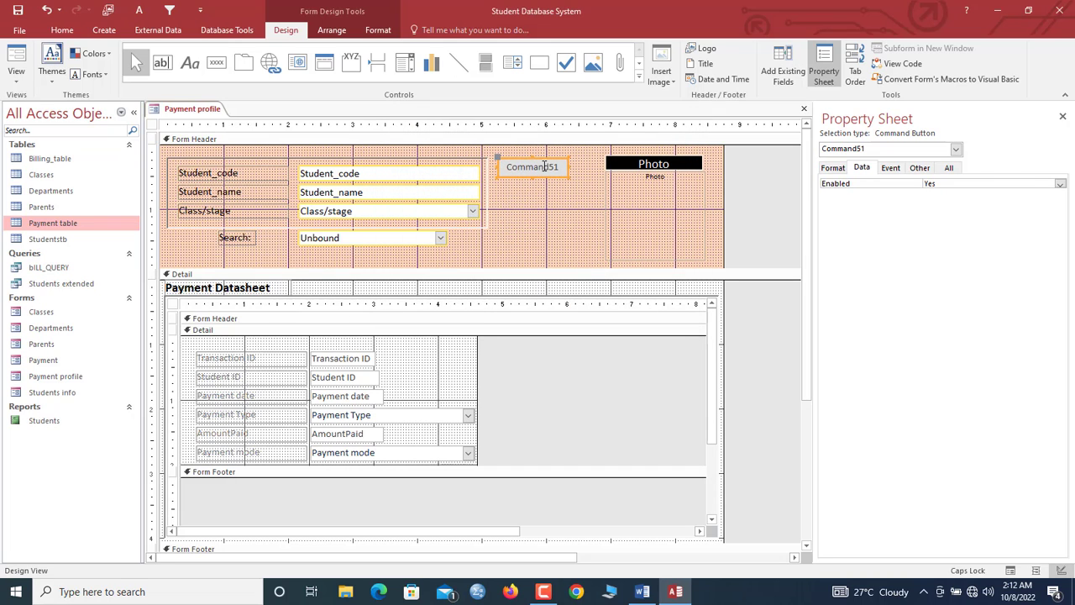
- Caption the new command button Save/Reload
double_click(544, 166)
type("S")
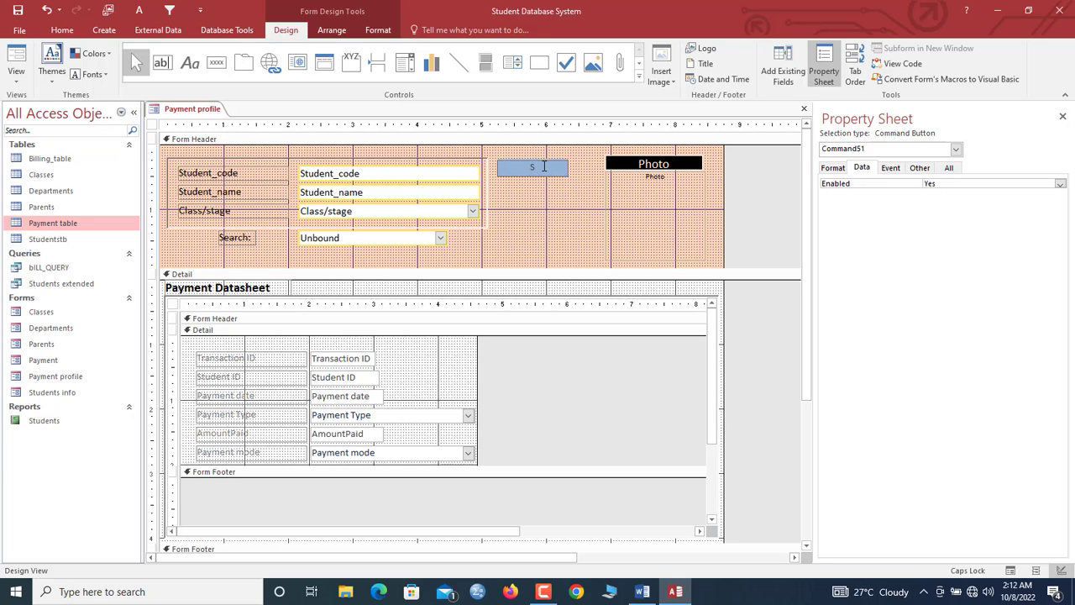
key("Caps_Lock")
type("ave/Reload")
left_click(566, 192)
left_click(537, 168)
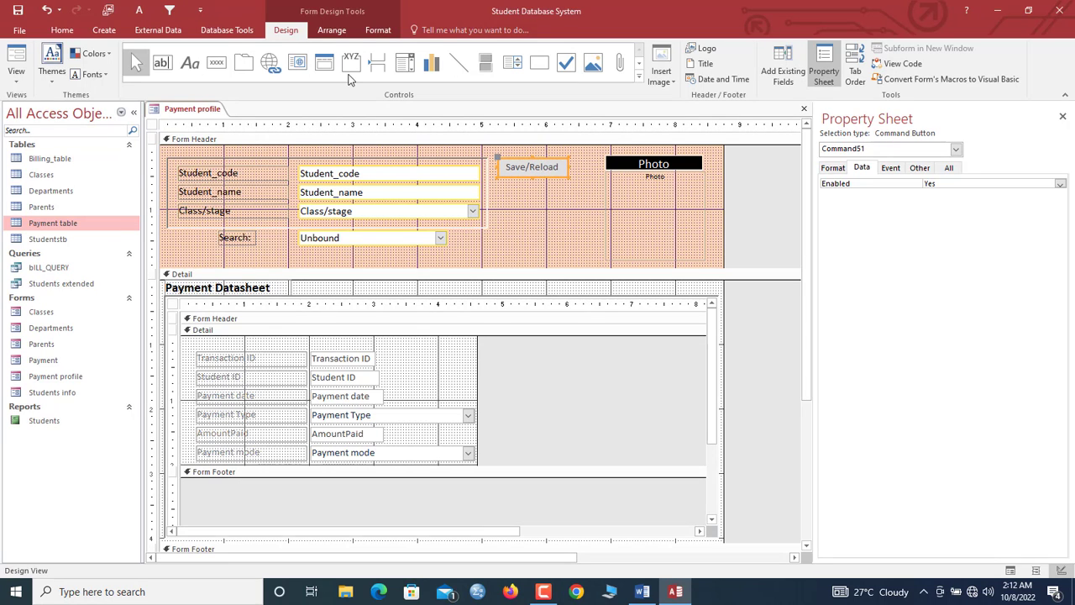
- Apply a solid green theme style to the Save/Reload button and widen it slightly to about 1.25 inches
left_click(378, 30)
left_click(434, 68)
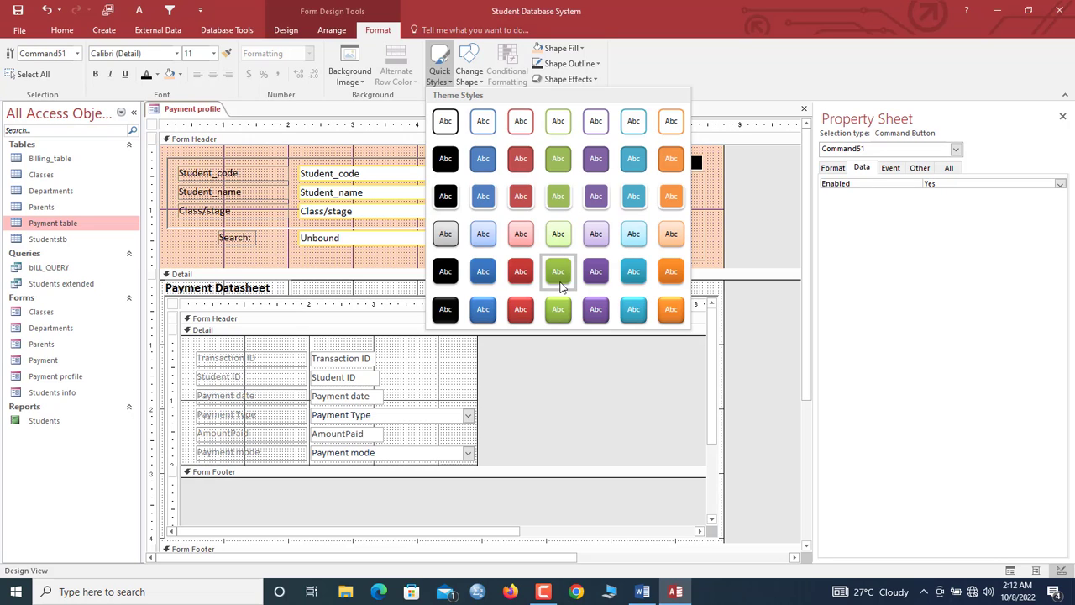
left_click(560, 272)
left_click(568, 64)
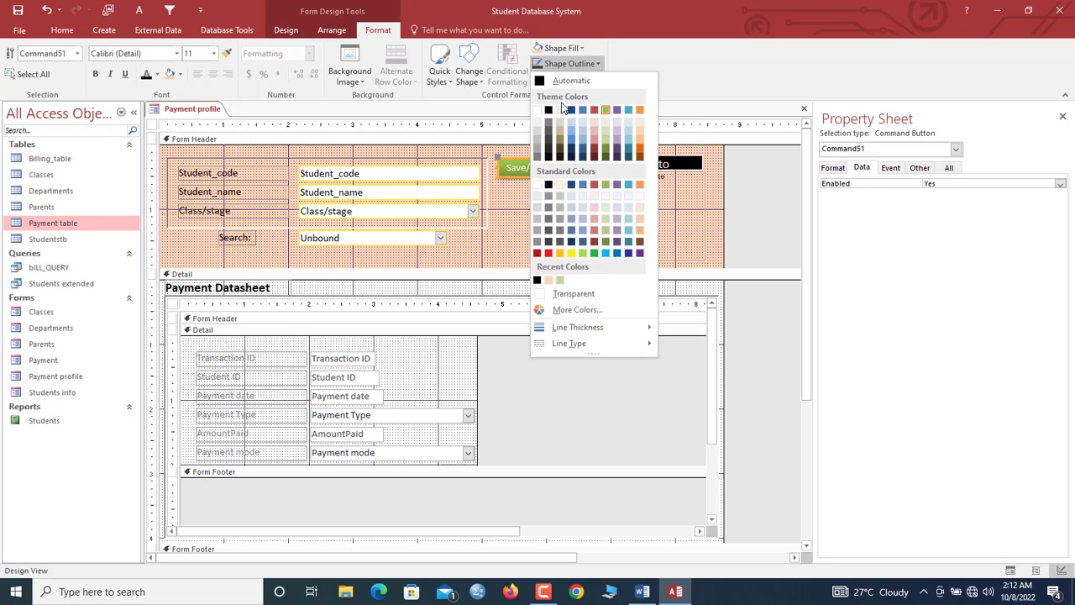
left_click(561, 229)
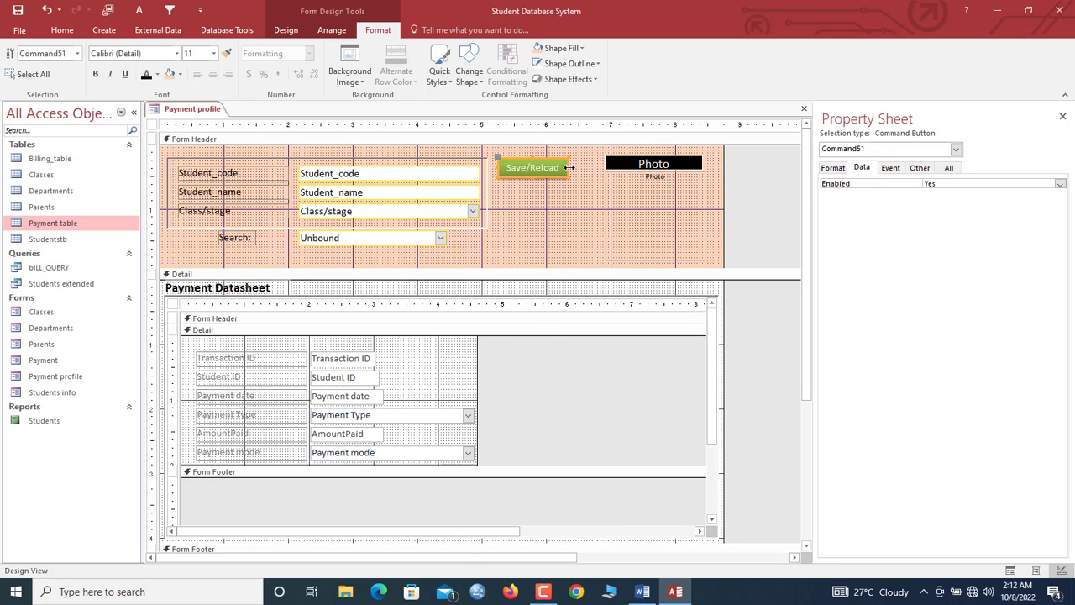
left_click_drag(569, 167, 578, 167)
- Use the Code Builder to make the Save/Reload button's click event run DoCmd.RefreshRecord followed by DoCmd.Save
right_click(545, 166)
left_click(576, 170)
left_click(487, 175)
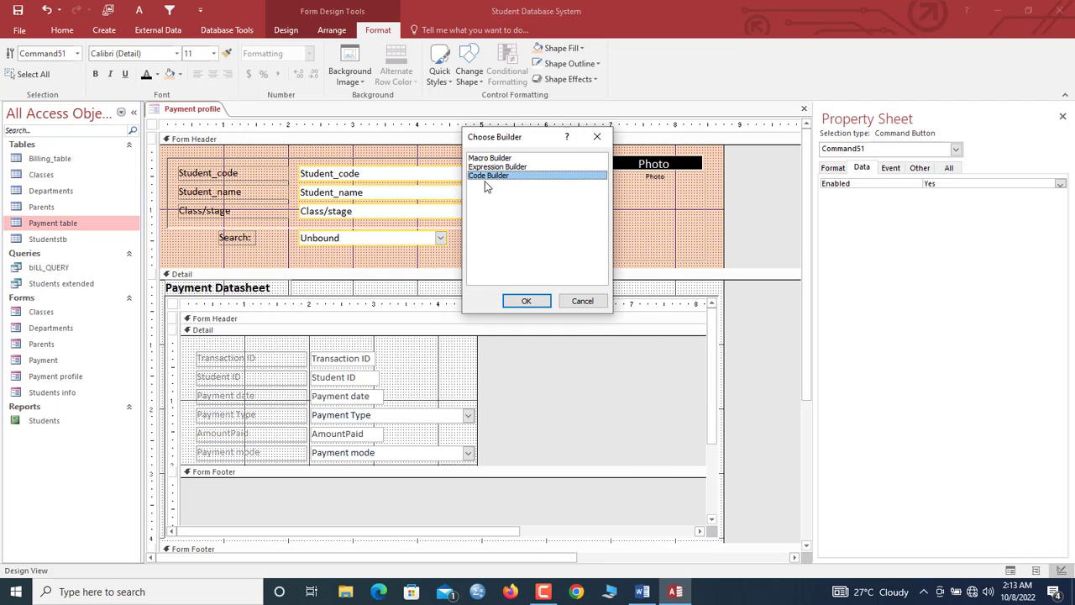
left_click(526, 302)
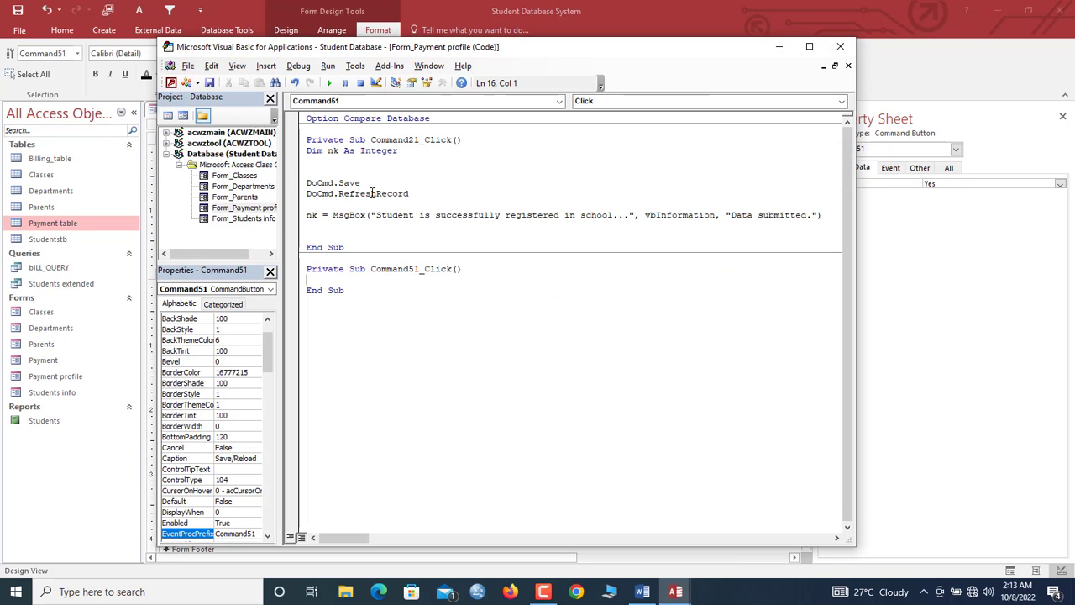
type("docmd.re")
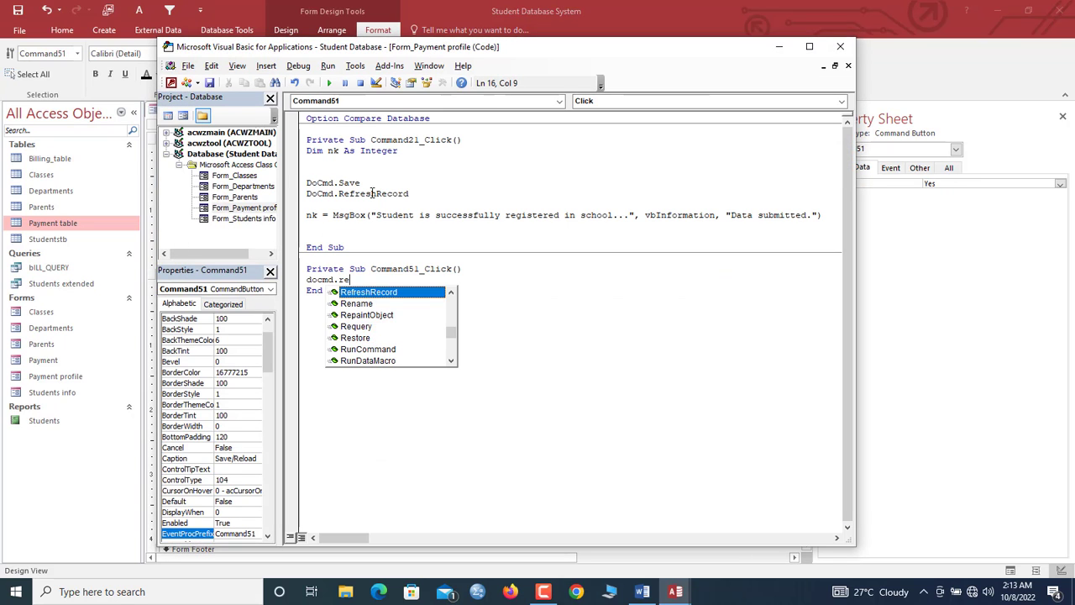
key("Return")
type("docmd.sa")
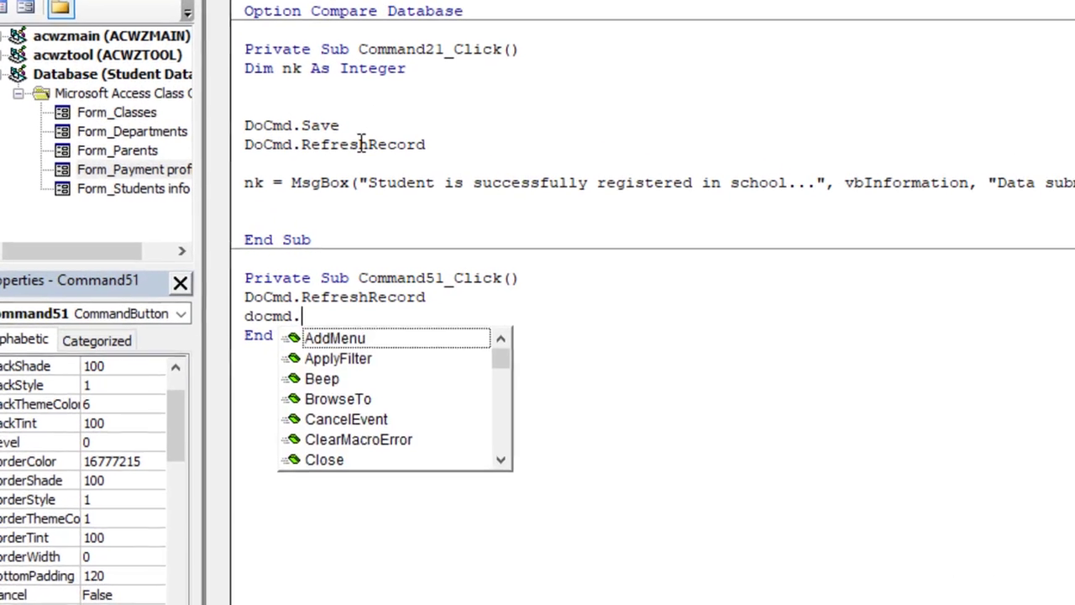
key("Return")
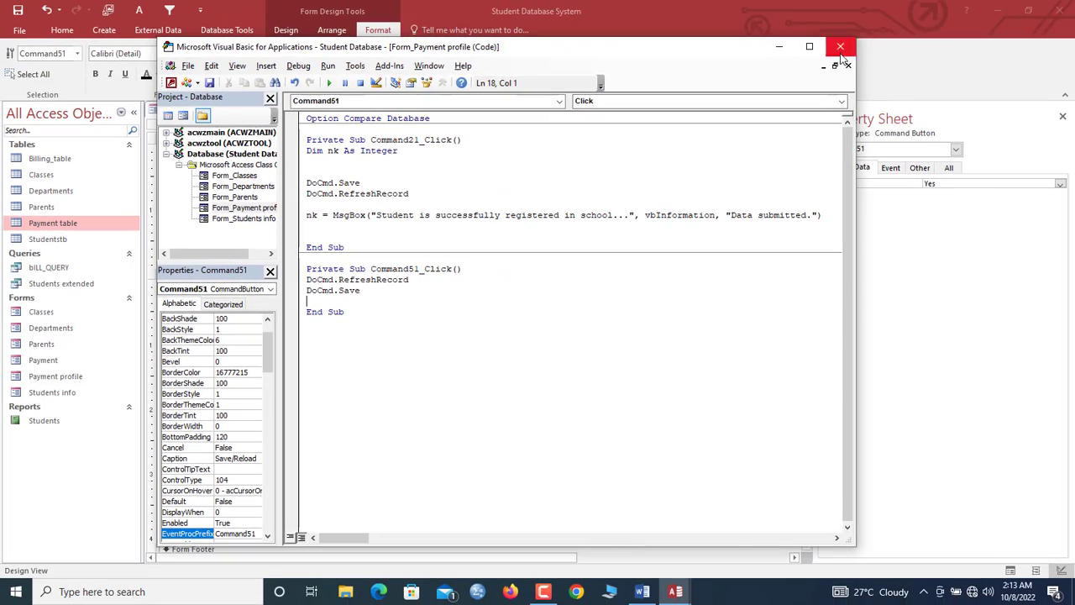
left_click(840, 49)
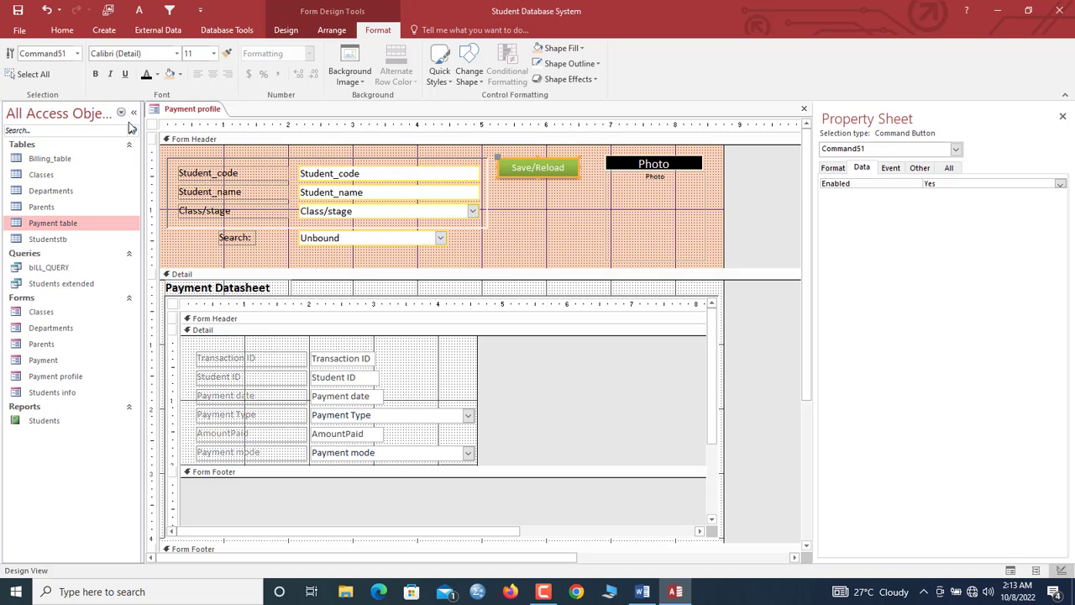
- Close the Payment profile design and reopen the form in a maximized window
right_click(180, 109)
left_click(211, 131)
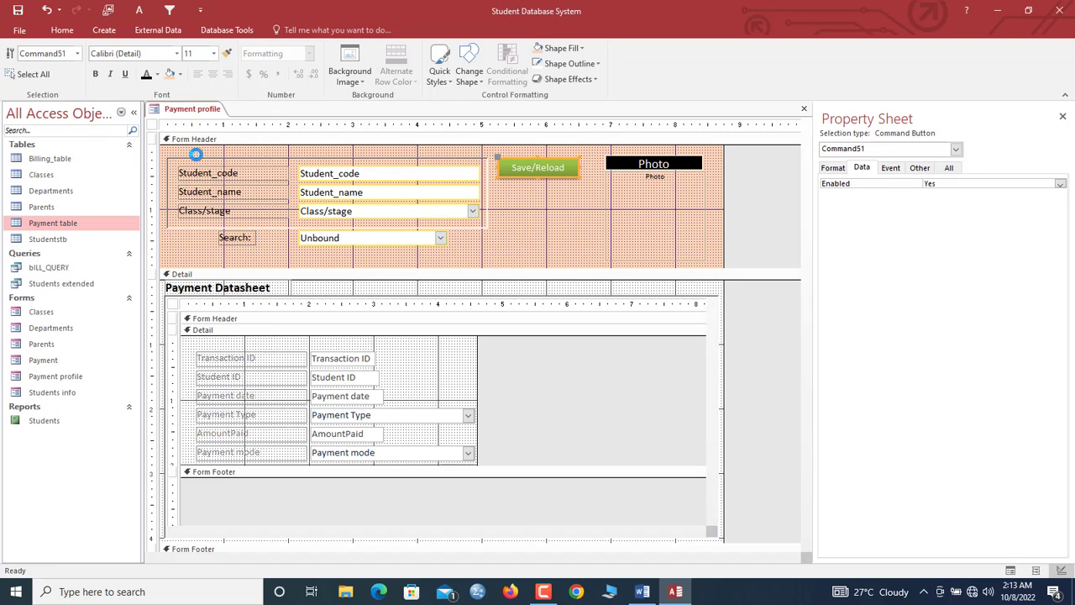
double_click(58, 378)
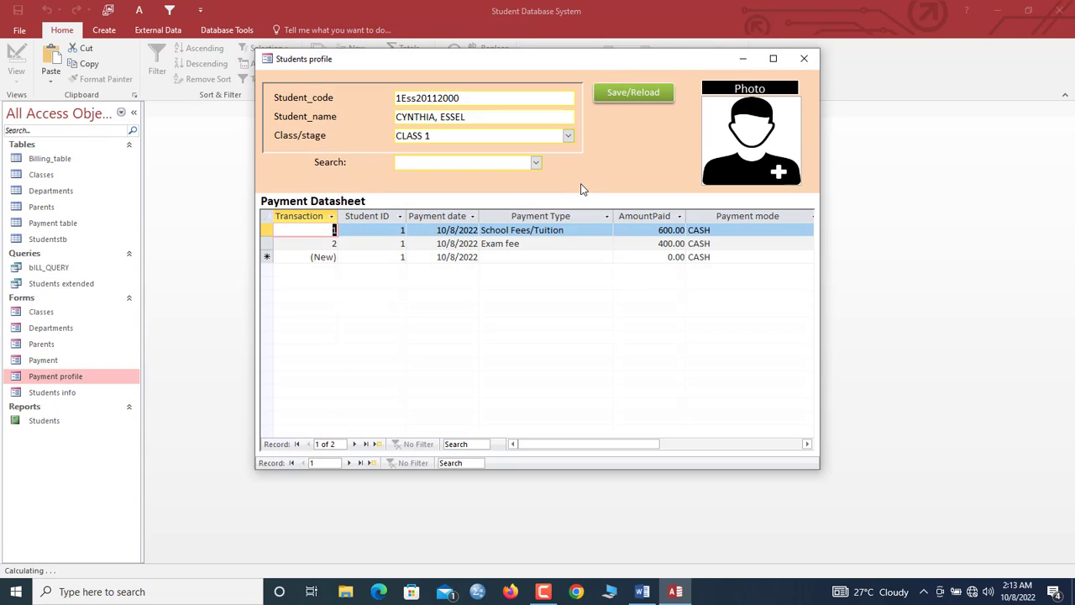
left_click(798, 55)
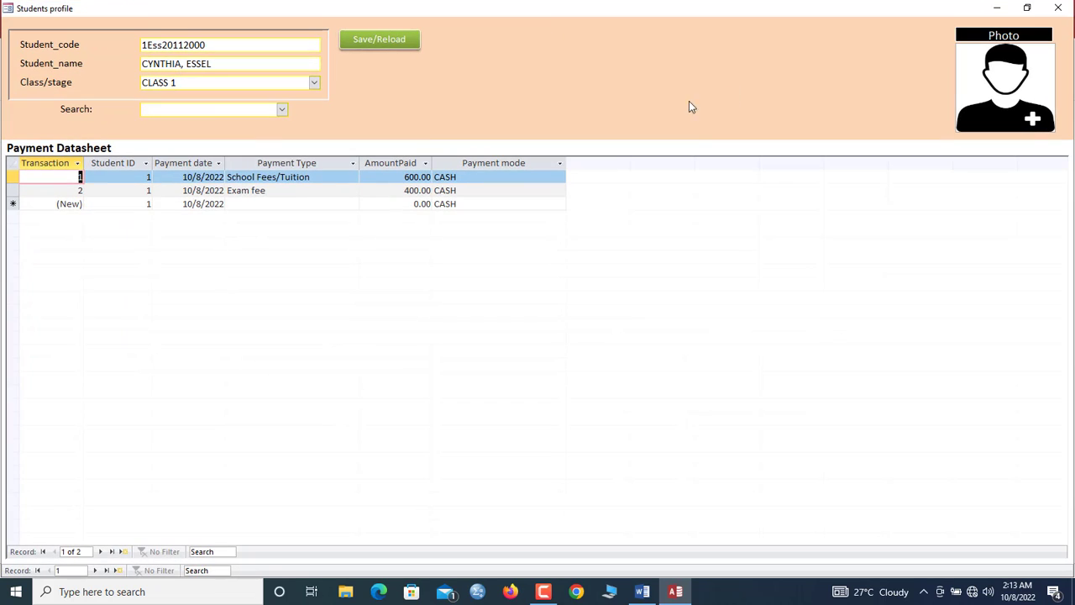
- Look up each of the five students through the Search combo box to review their classes and payments, and close the form
left_click(281, 111)
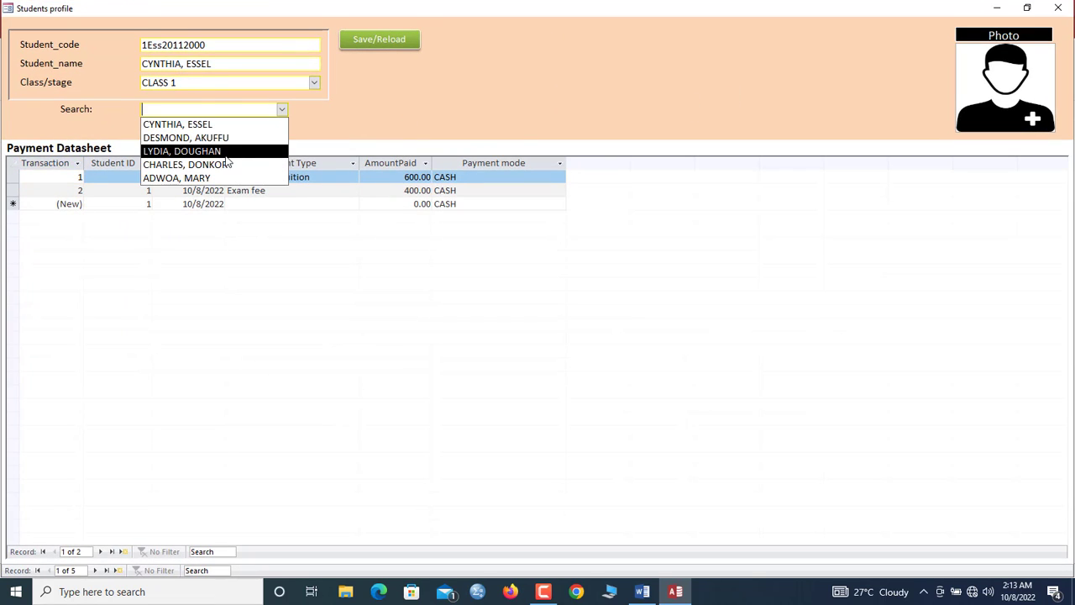
left_click(181, 151)
left_click(281, 110)
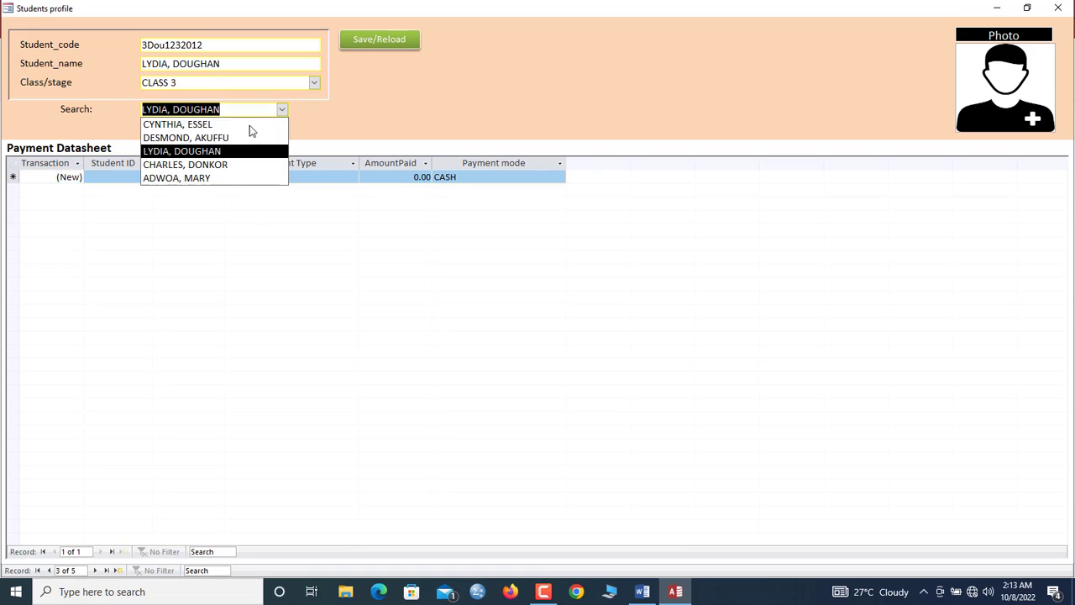
left_click(235, 136)
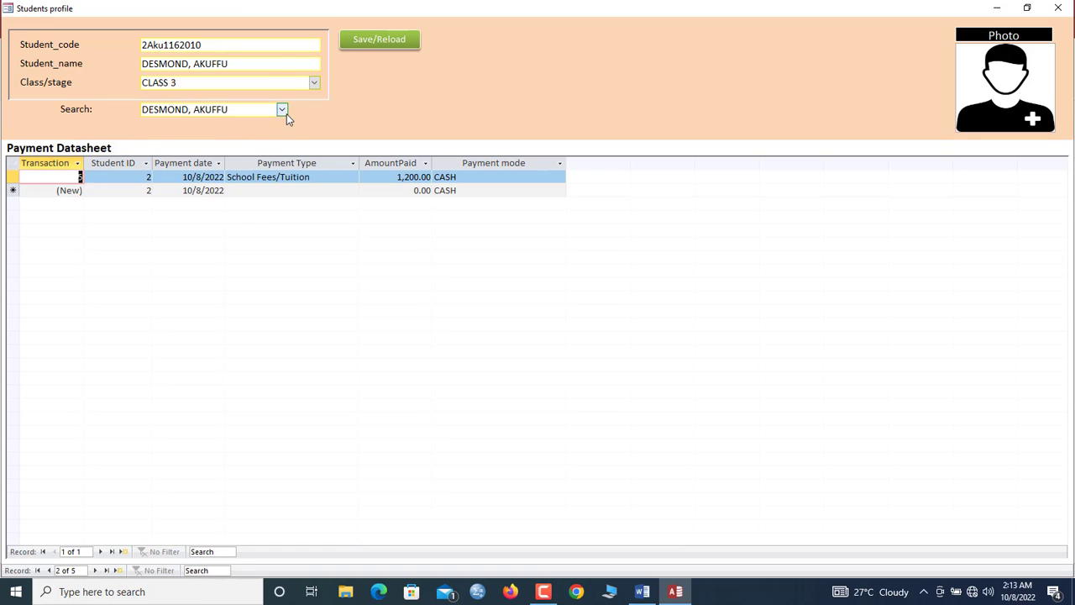
left_click(282, 110)
left_click(244, 163)
left_click(280, 112)
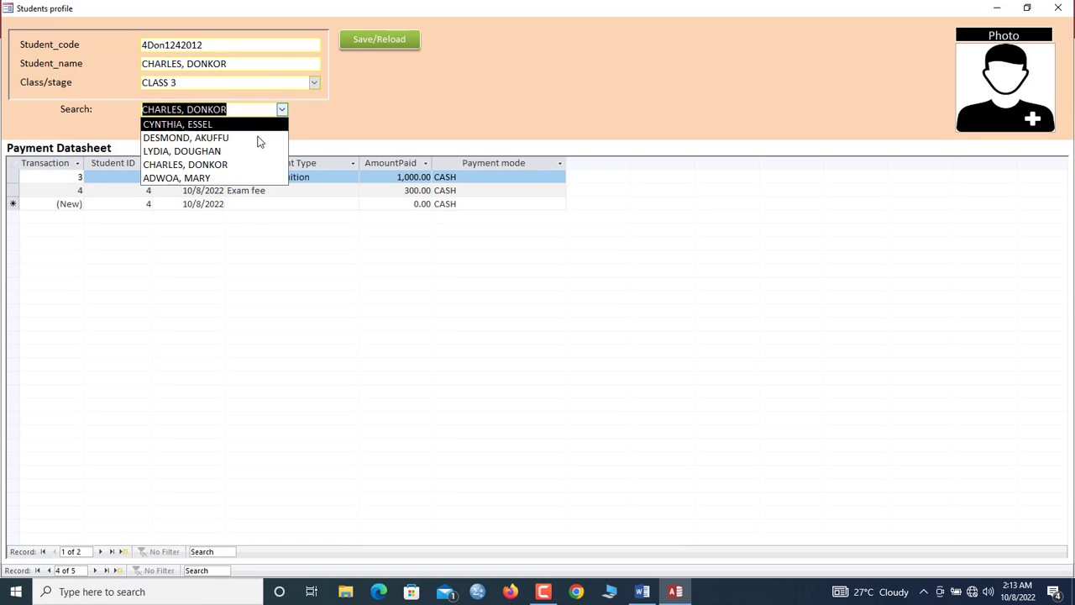
left_click(223, 177)
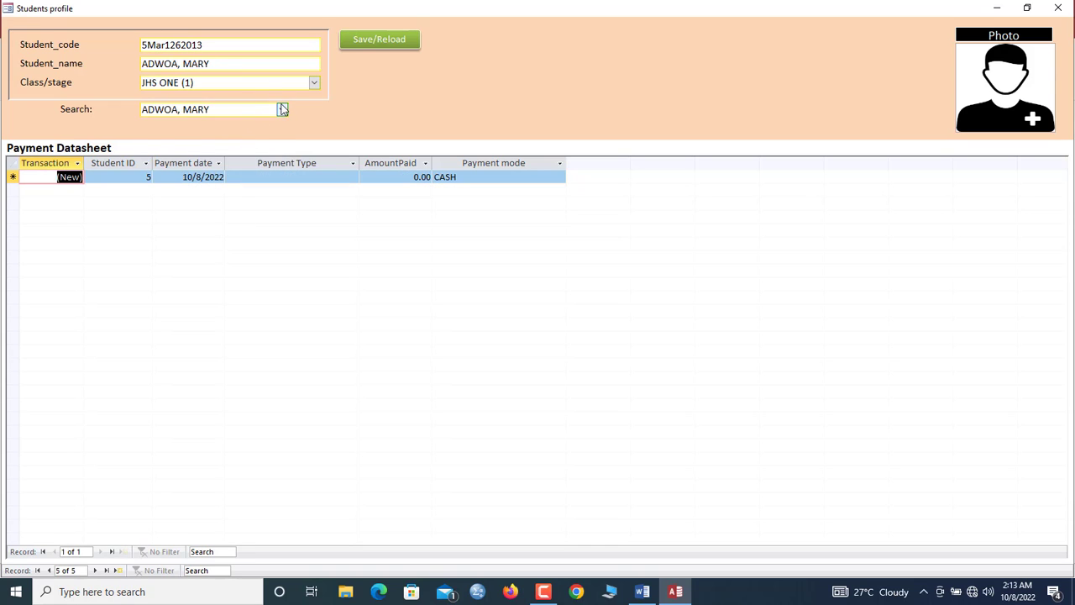
left_click(282, 110)
left_click(231, 124)
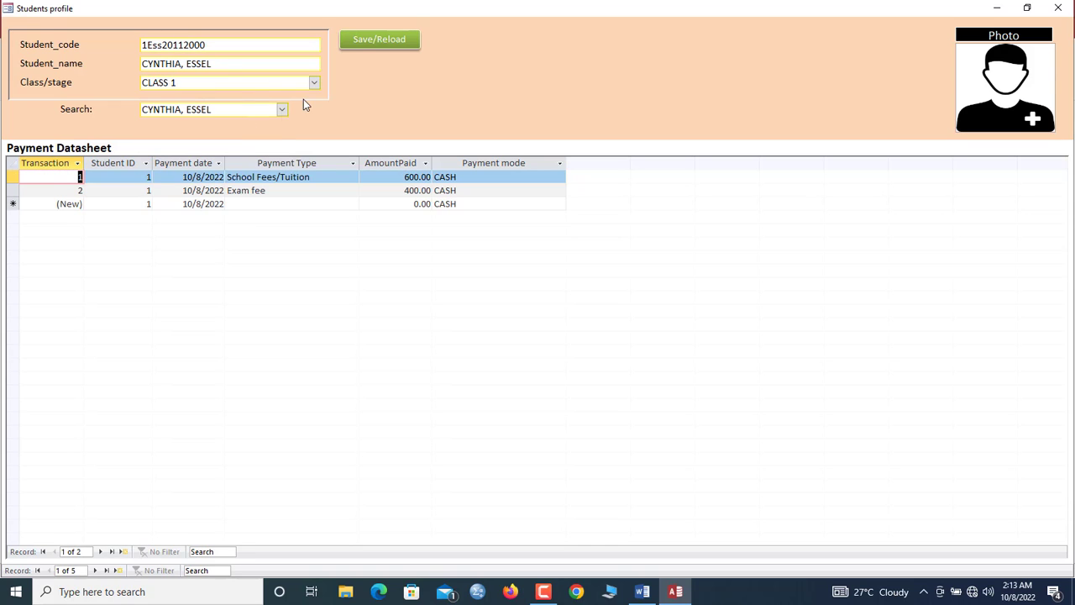
left_click(282, 110)
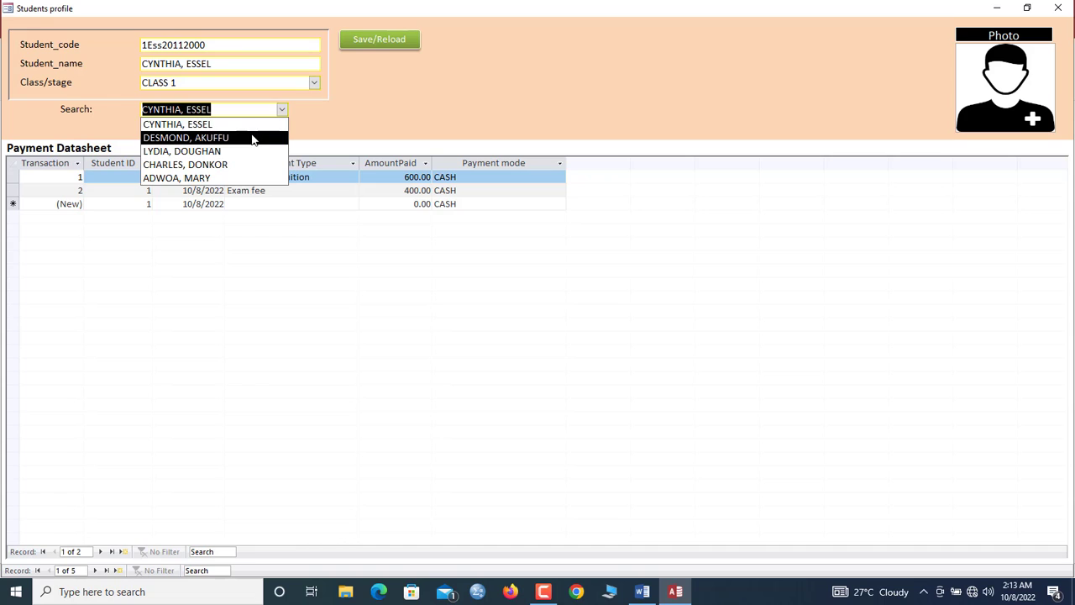
left_click(1058, 7)
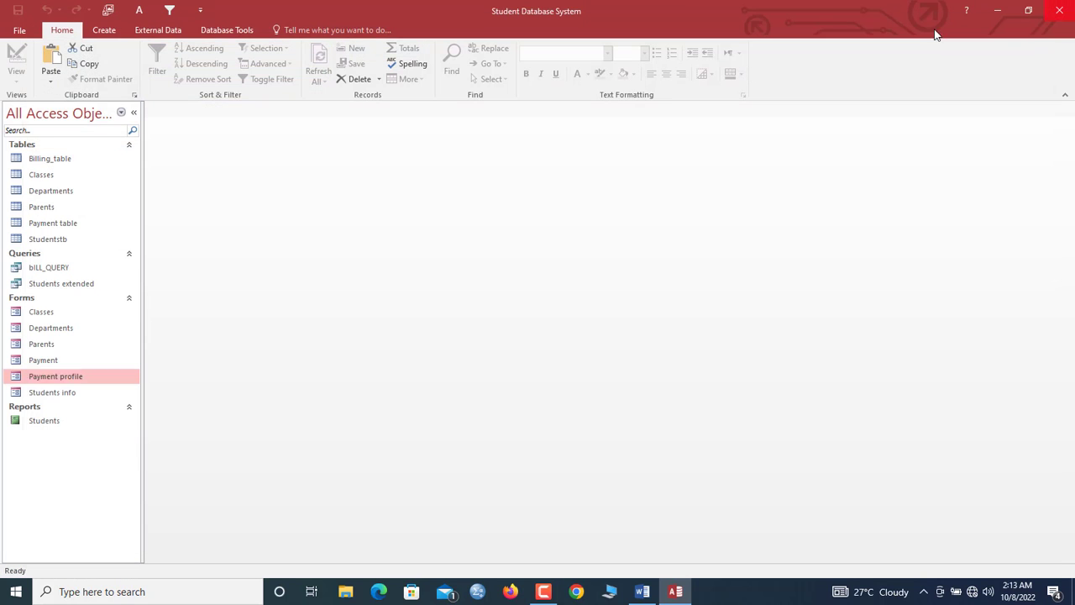
- In the Studentstb table, set the Class/stage of the student with ID 3 to CLASS 2
double_click(59, 238)
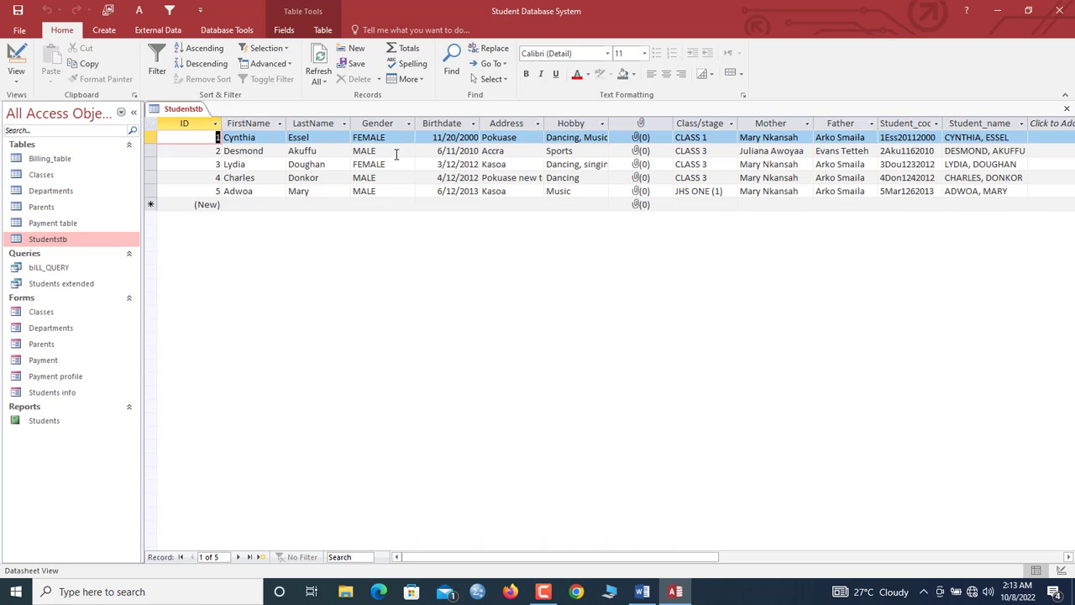
left_click(397, 153)
left_click(728, 165)
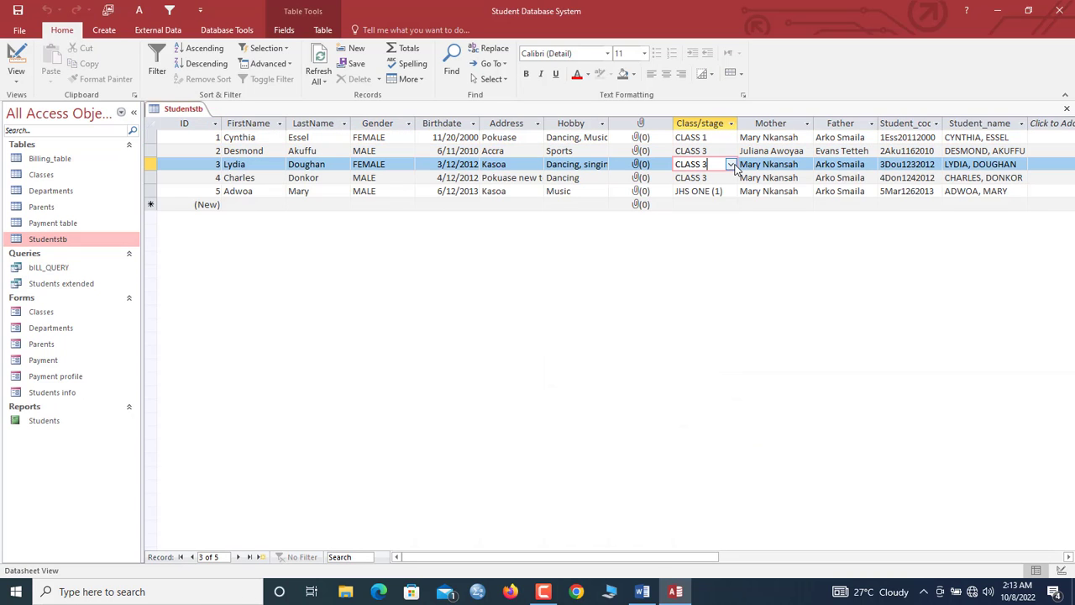
left_click(730, 164)
left_click(693, 189)
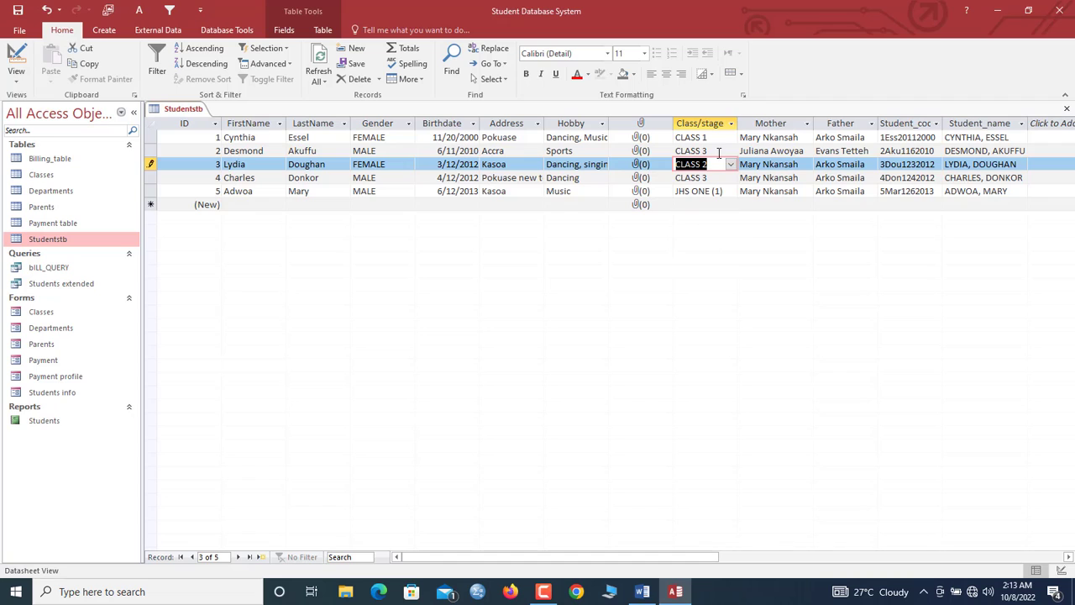
- Set the Class/stage of the student with ID 2 to CLASS 2, refresh the records and close the table
left_click(719, 153)
left_click(730, 151)
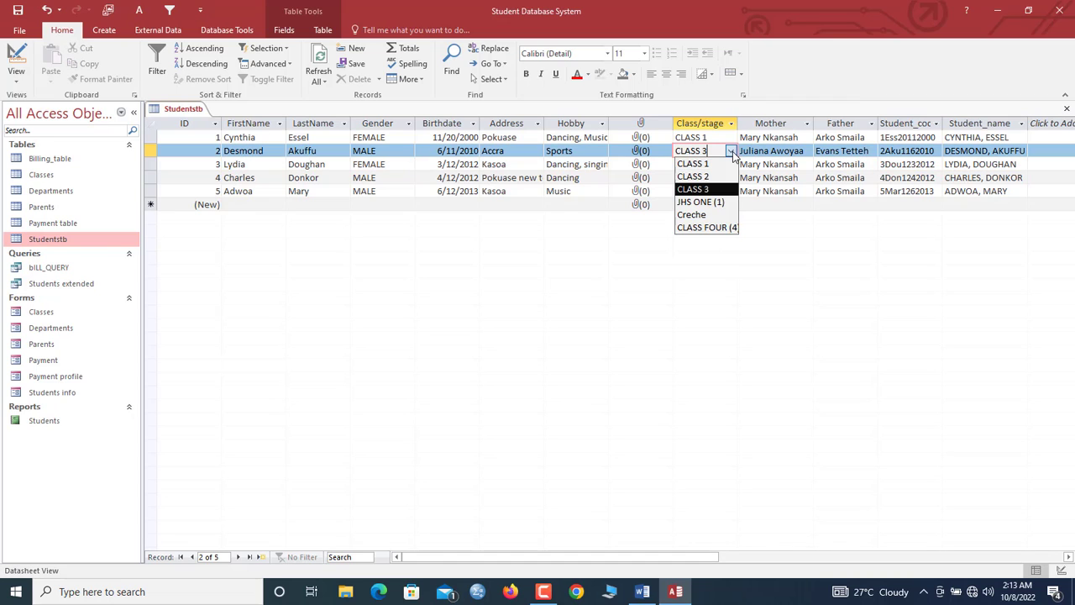
left_click(697, 173)
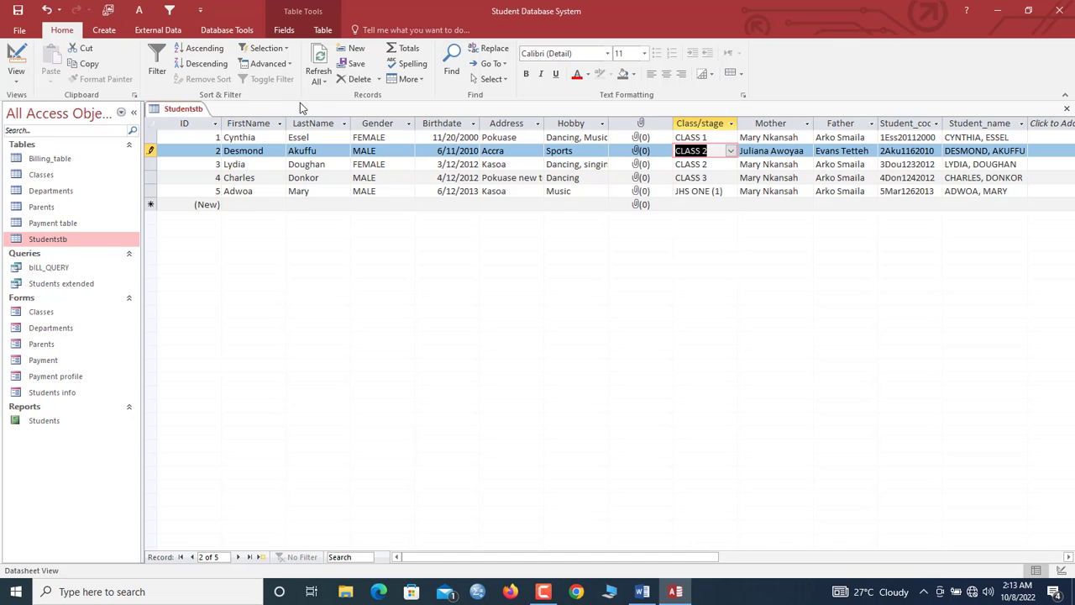
left_click(319, 60)
right_click(185, 109)
left_click(212, 130)
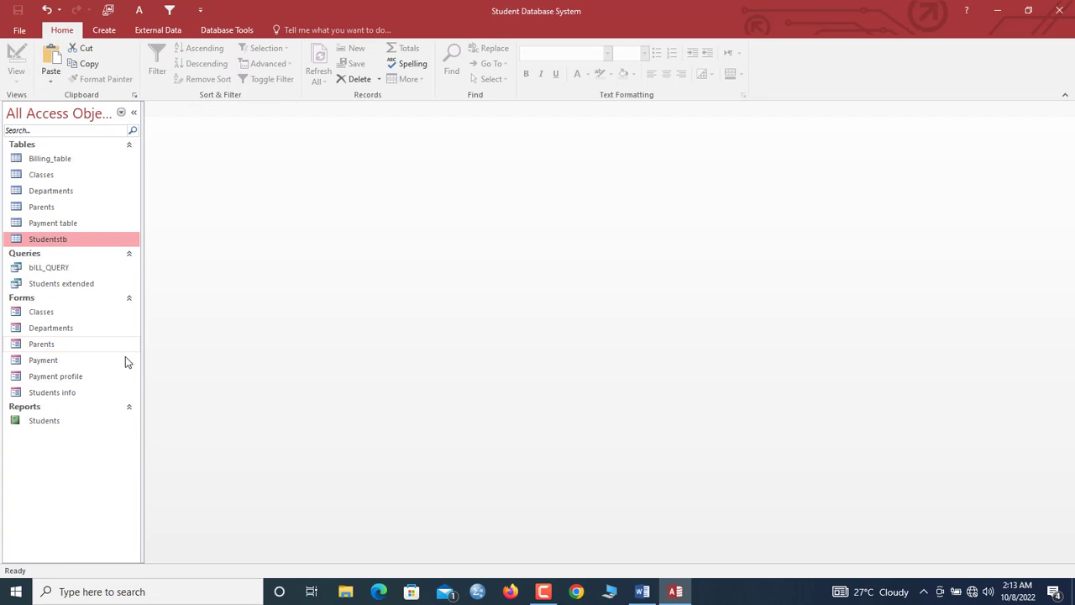
- Reopen the Payment profile form maximized and find the third listed student through the Search combo box
double_click(79, 376)
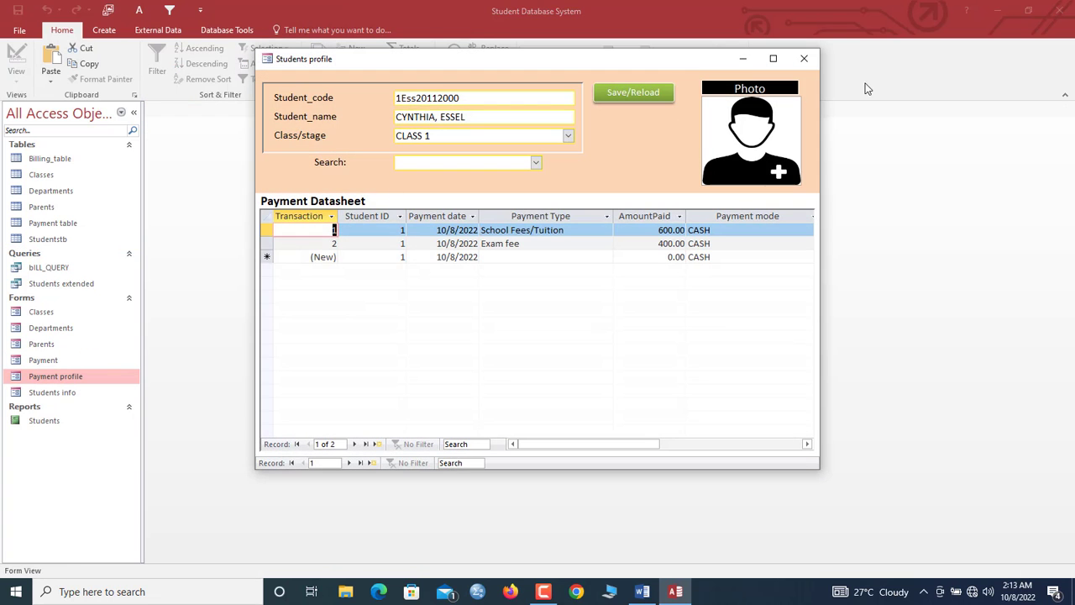
left_click(772, 58)
left_click(282, 109)
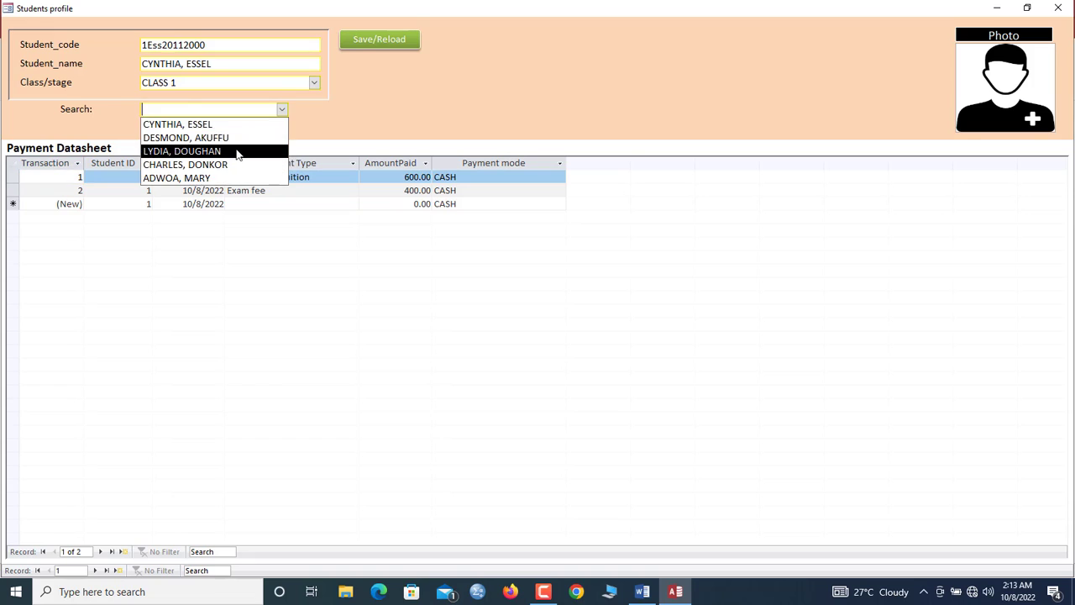
left_click(237, 151)
- Record a P.T.A payment of 500 for the third student in the Payment Datasheet
left_click(312, 177)
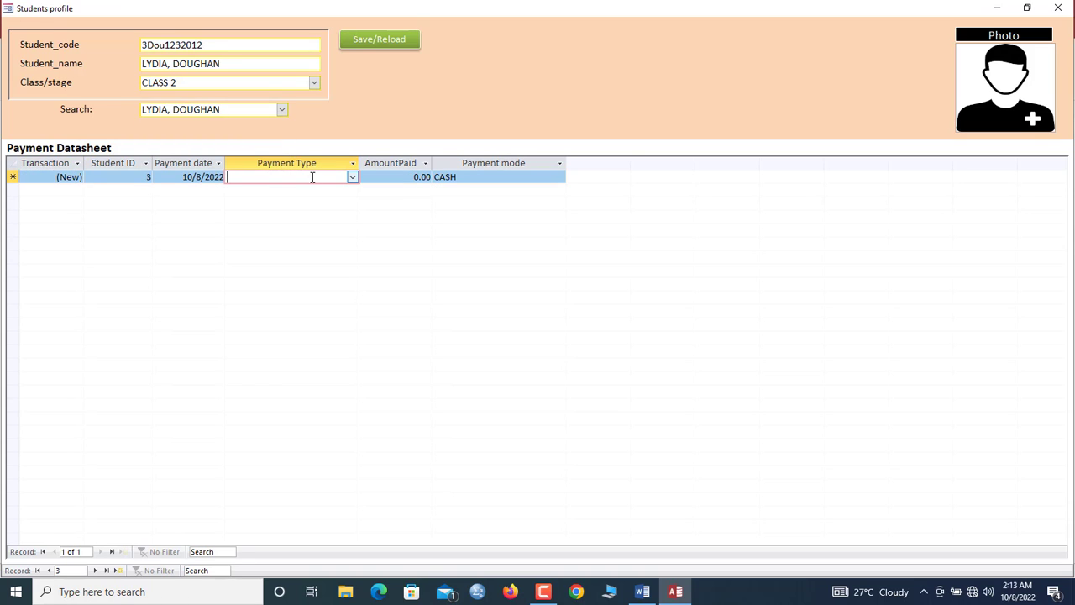
left_click(353, 178)
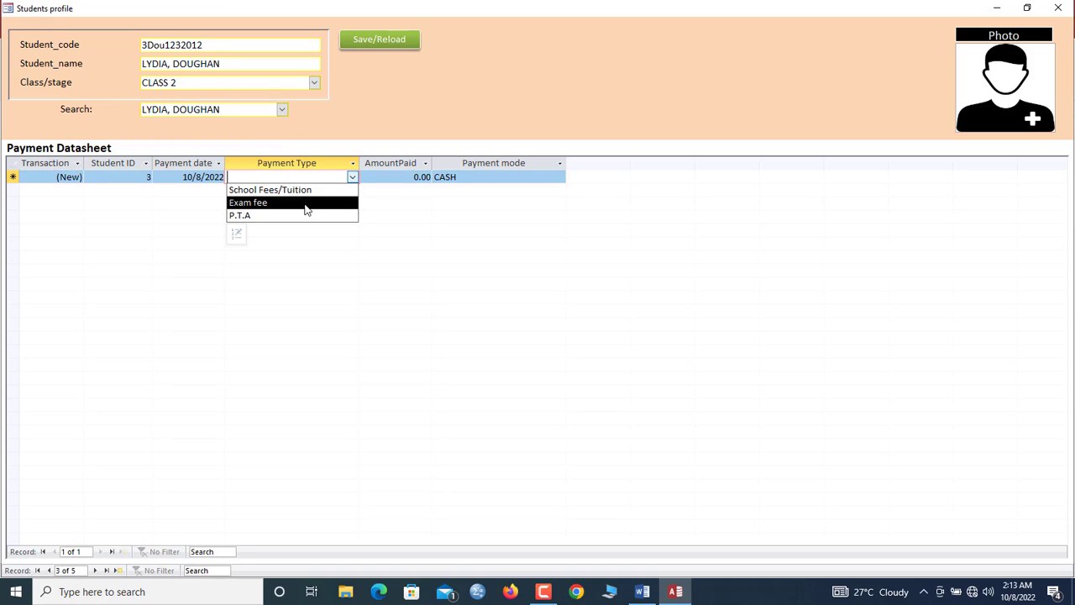
left_click(304, 206)
type("P.T.A")
key("Tab")
left_click(400, 176)
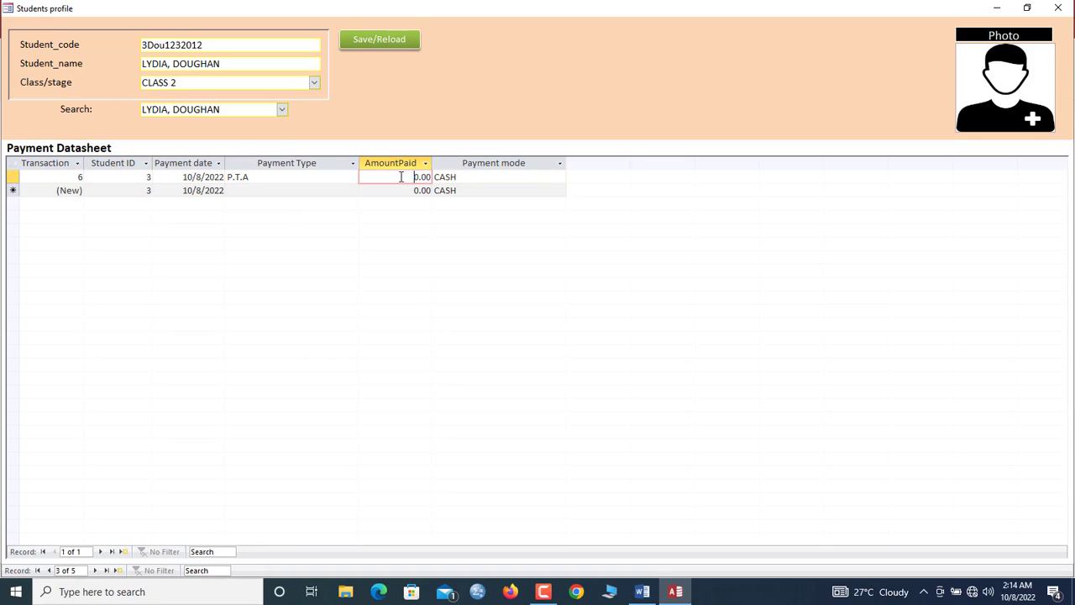
double_click(403, 176)
type("500")
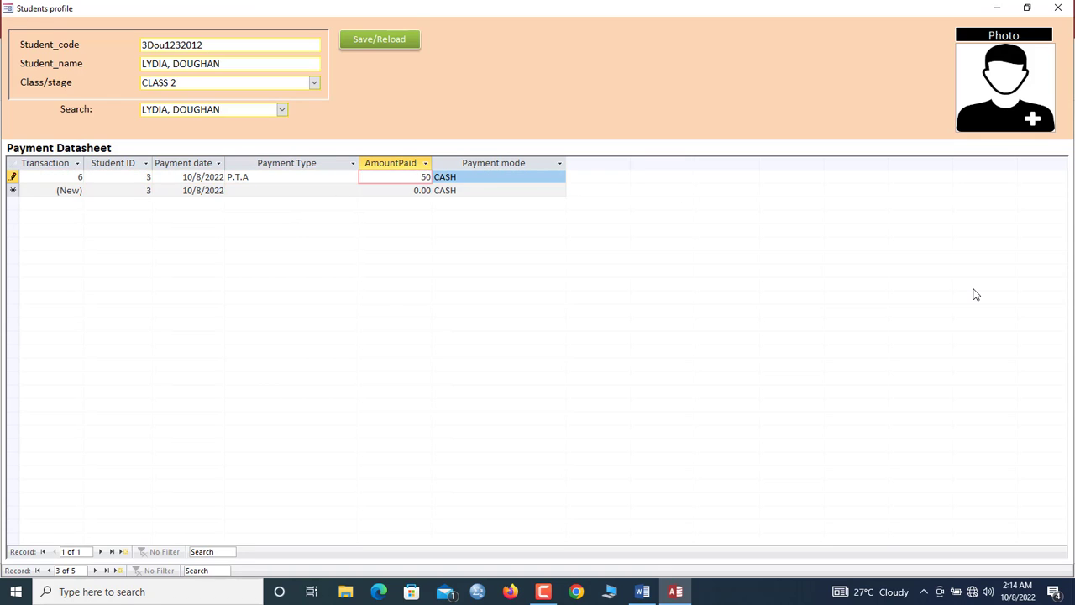
key("Tab")
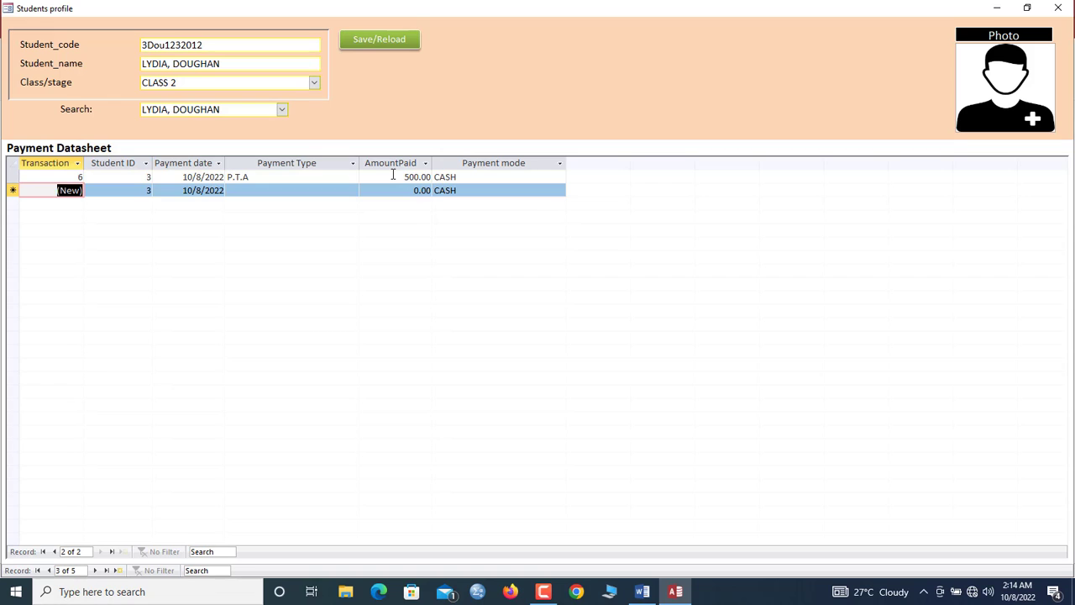
- Save and reload the third student's payment record, and find the last listed student through the Search combo box
left_click(374, 43)
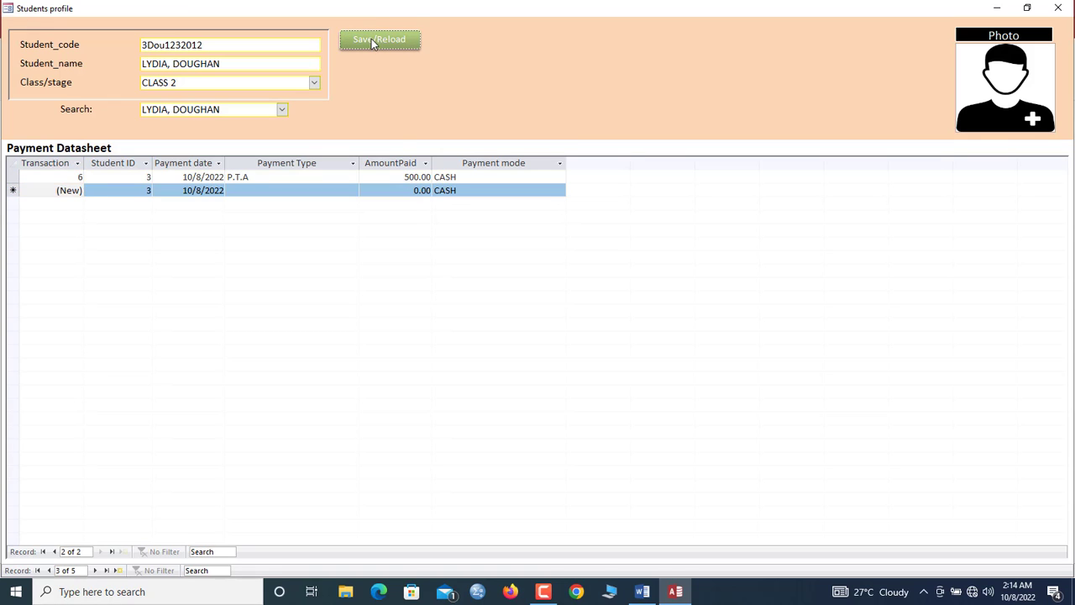
left_click(373, 42)
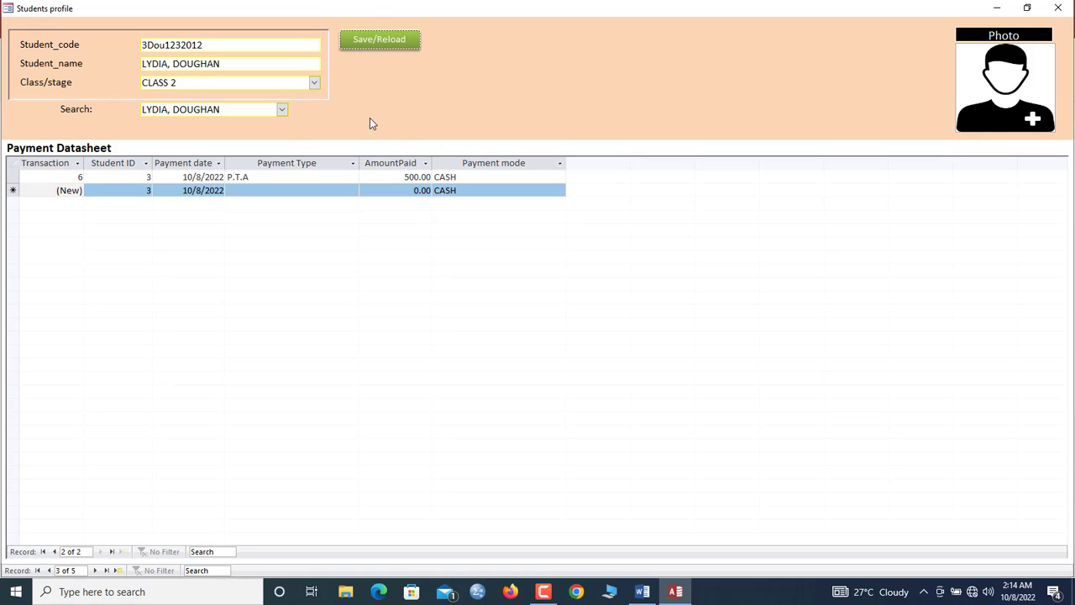
left_click(281, 110)
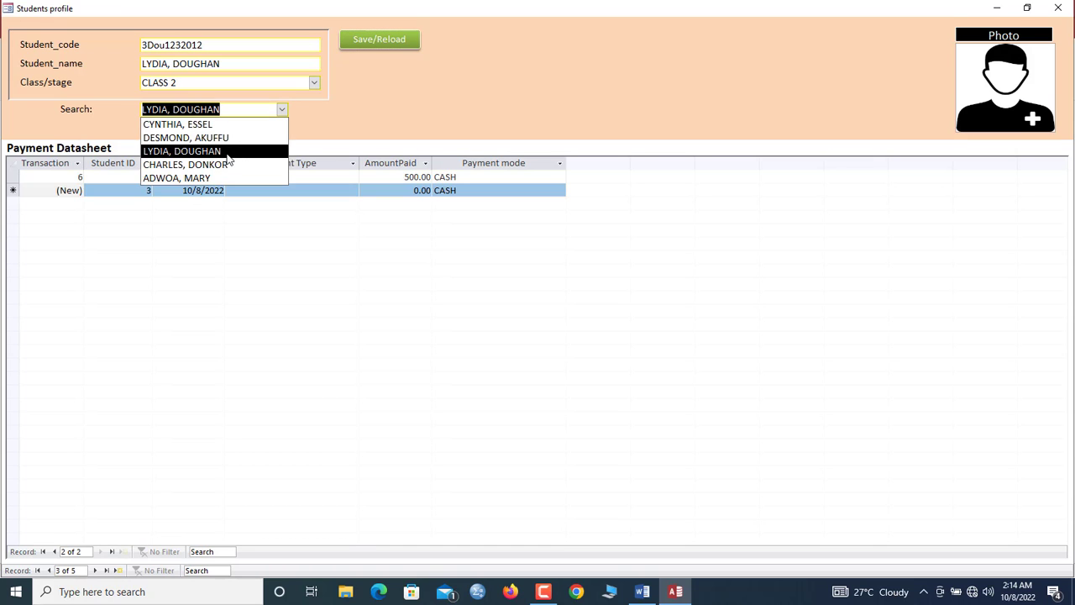
left_click(230, 174)
- Record a School Fees/Tuition payment of 2,000 for the student with ID 5 and save it with Save/Reload
left_click(286, 178)
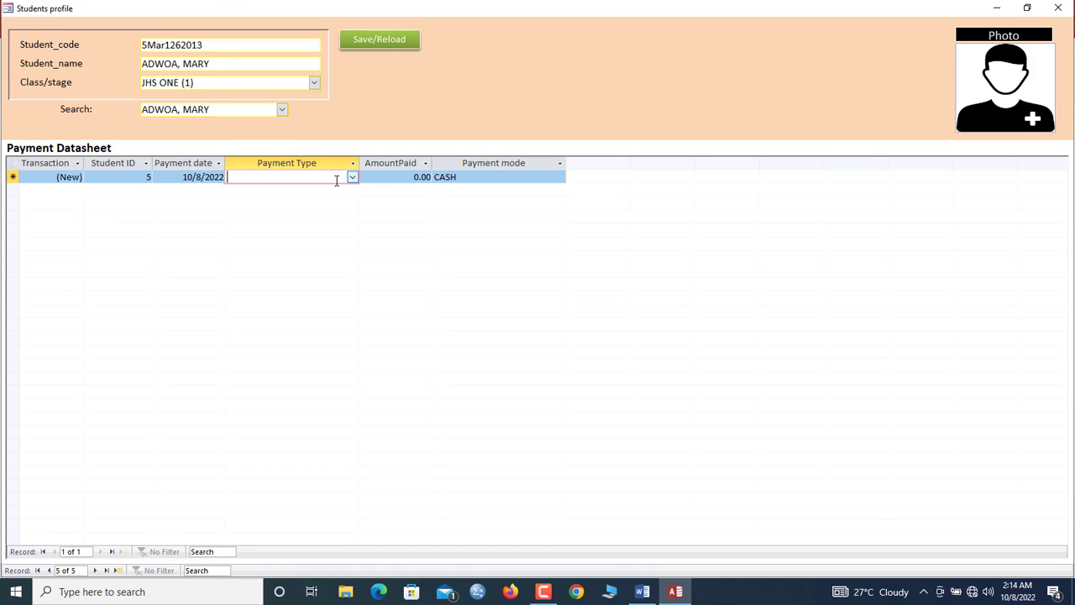
left_click(352, 179)
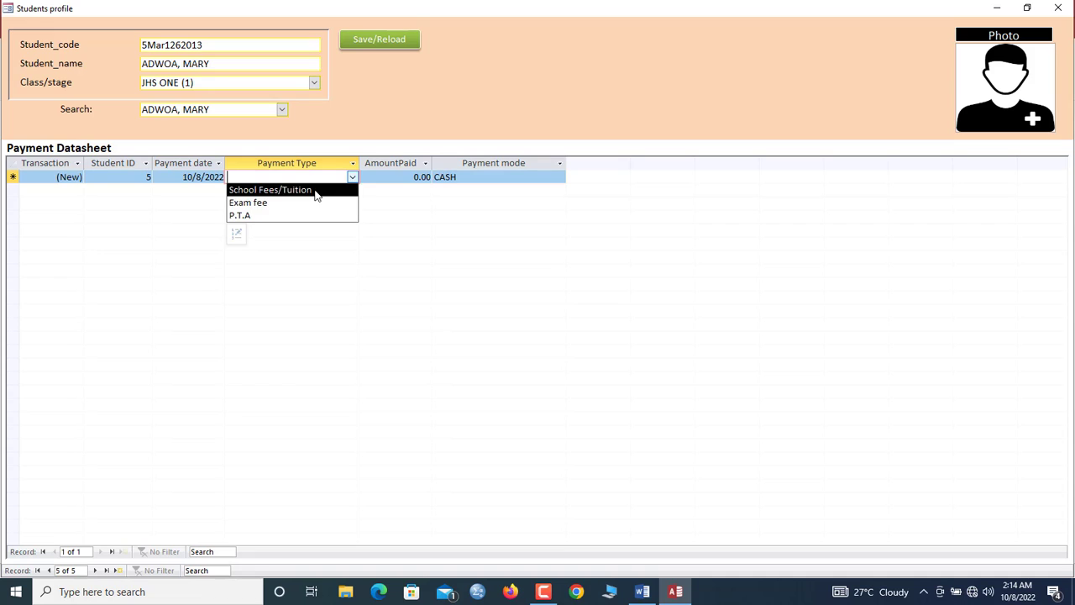
left_click(268, 187)
key("Tab")
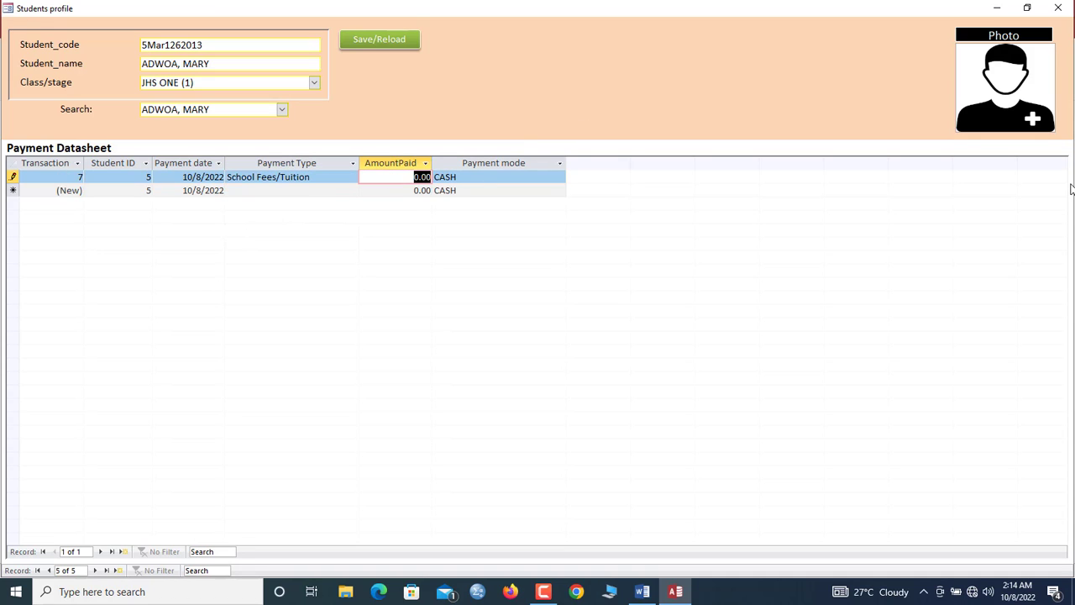
type("2,000")
key("Tab")
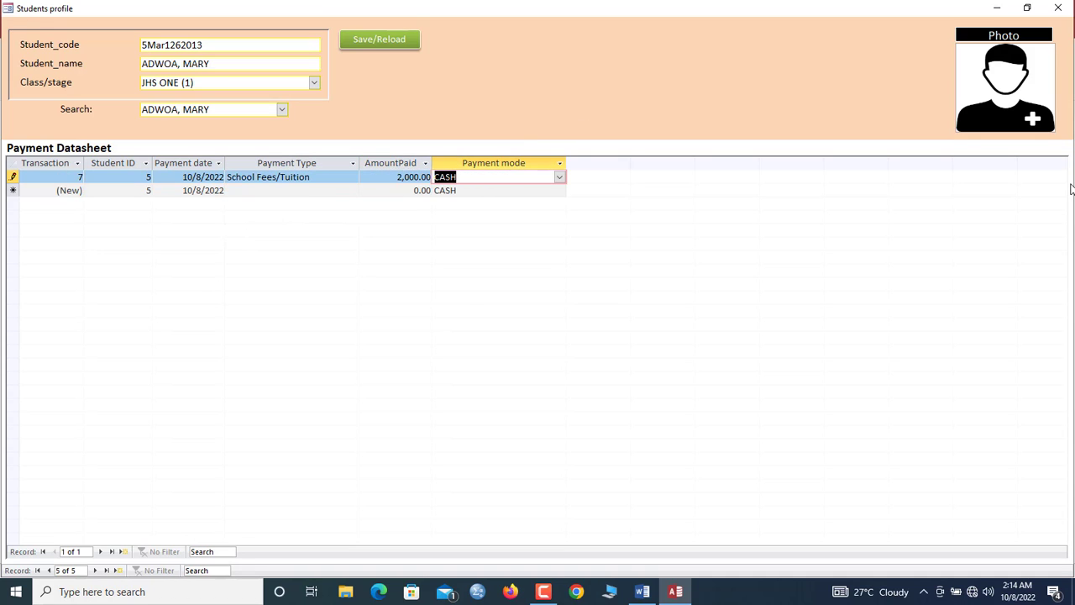
left_click(374, 42)
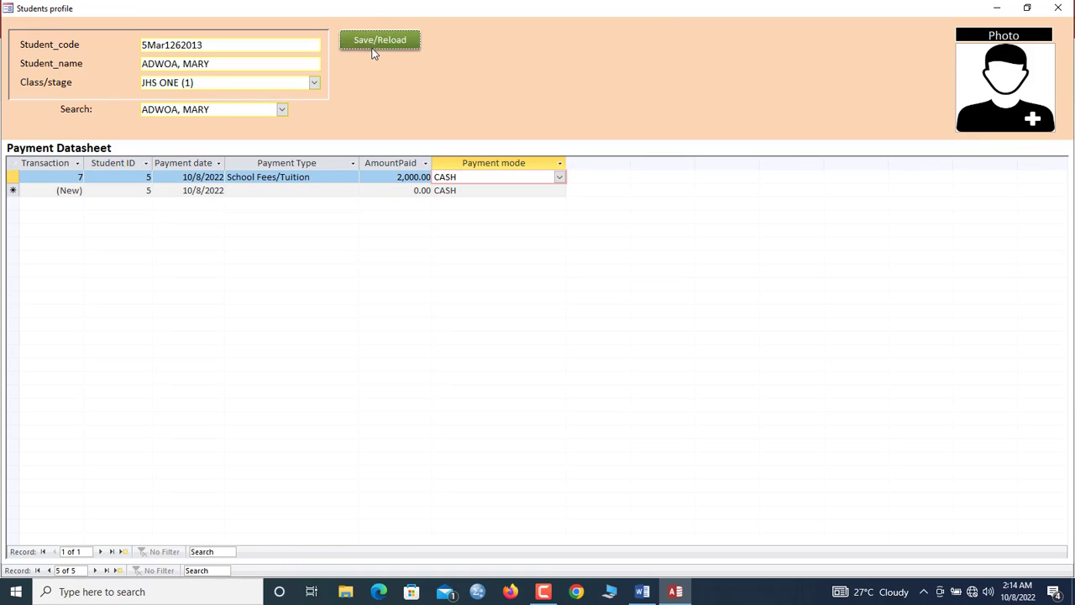
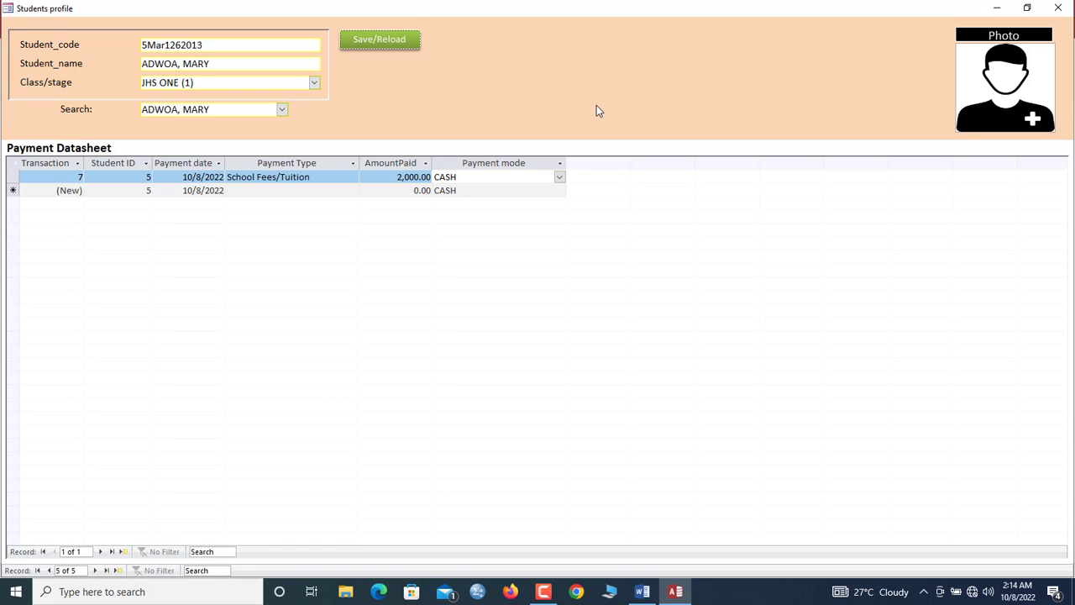
- Close the Payment profile form and open the Payment table to review the recorded transactions
left_click(1057, 8)
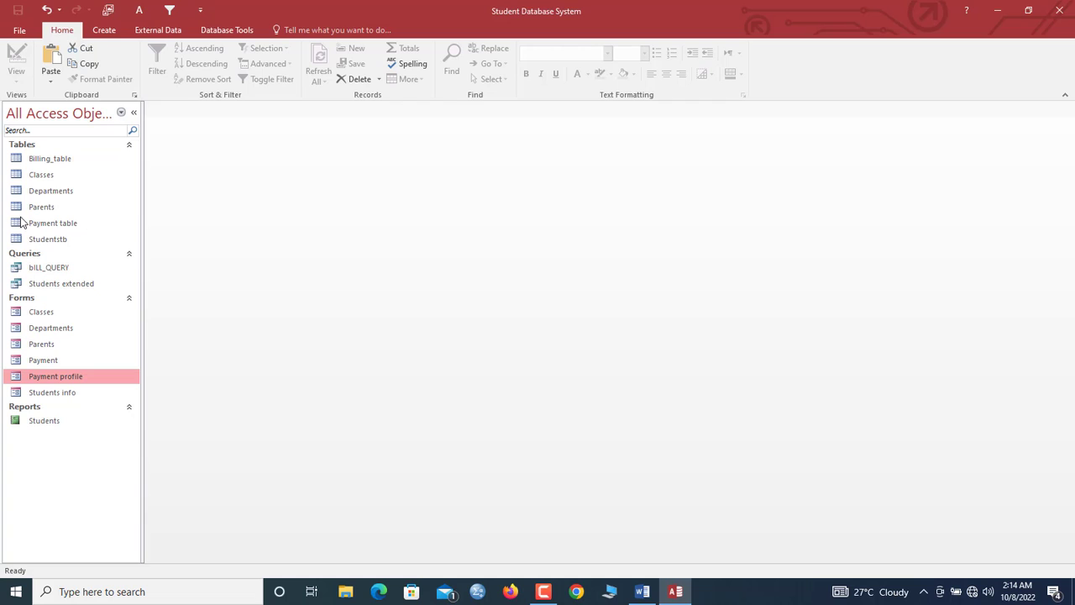
double_click(71, 225)
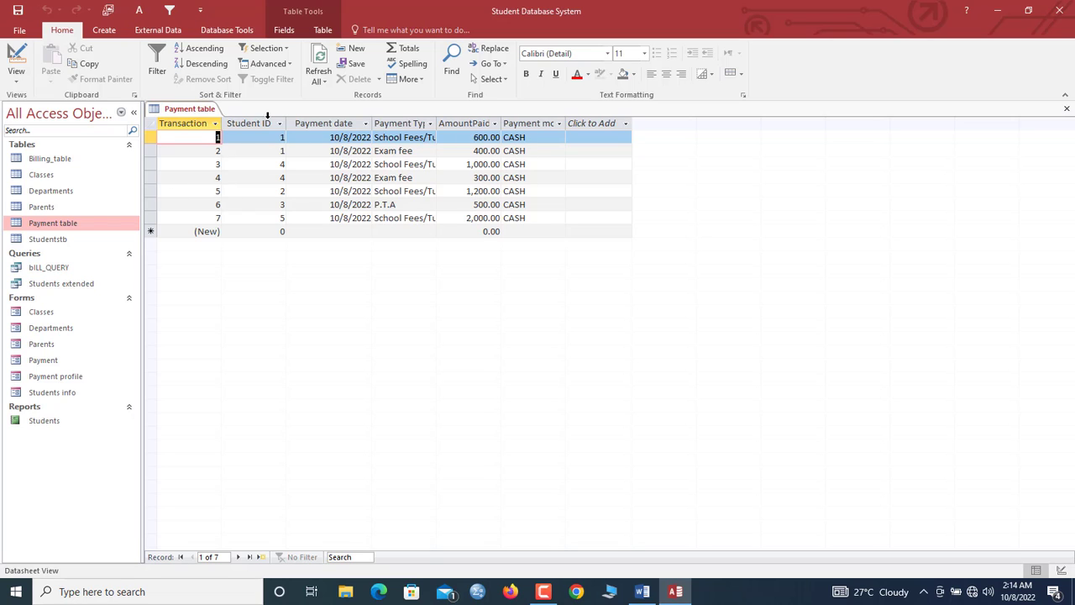
- Use the Form Wizard to create a columnar Payment table form with all its fields, opened for design modification
left_click(105, 30)
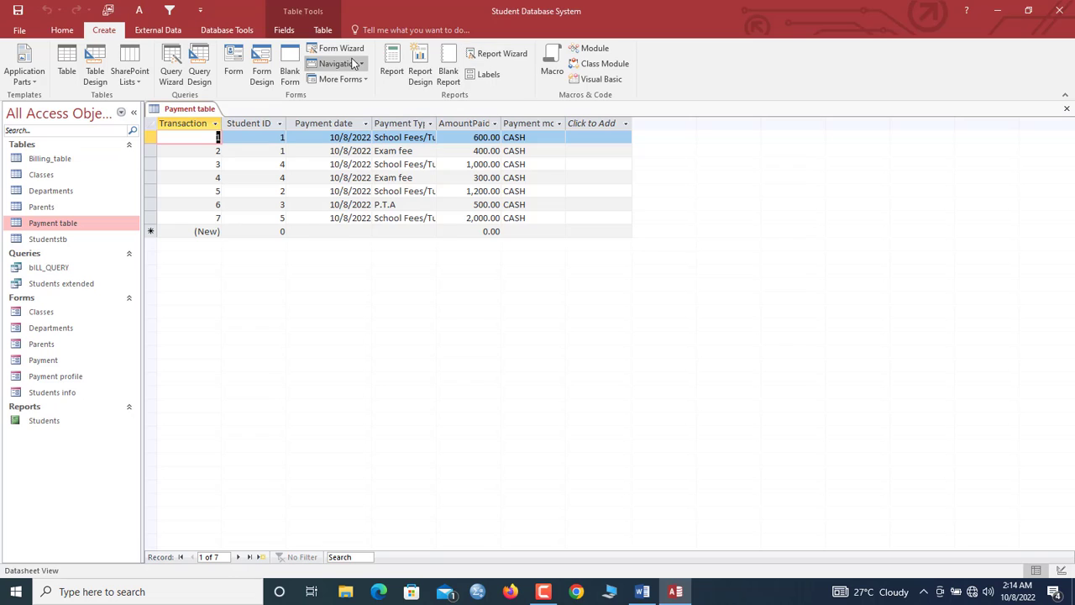
left_click(353, 64)
left_click(341, 48)
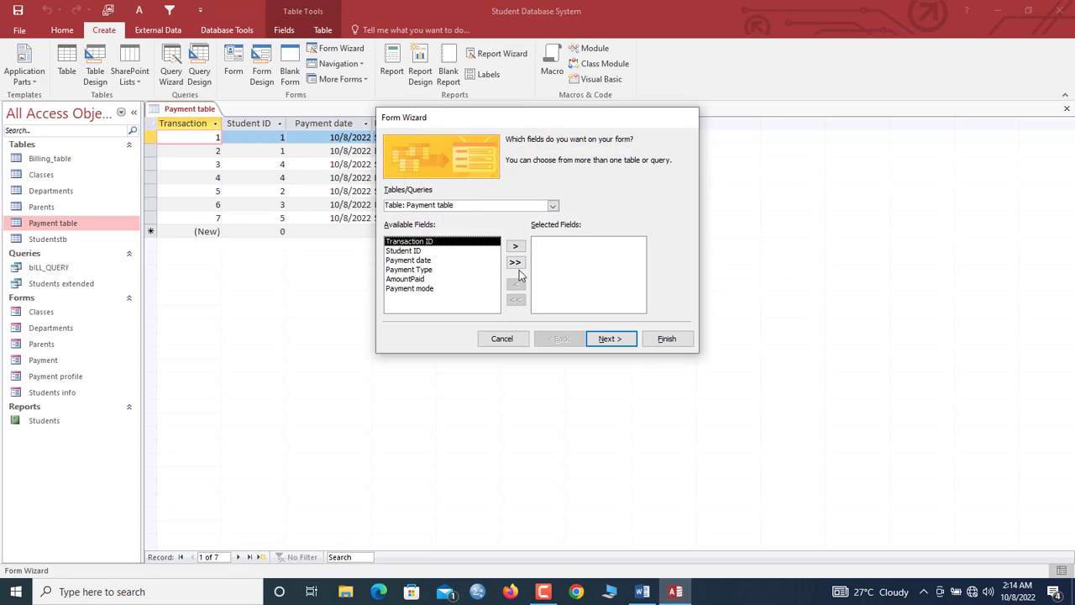
left_click(515, 262)
left_click(608, 339)
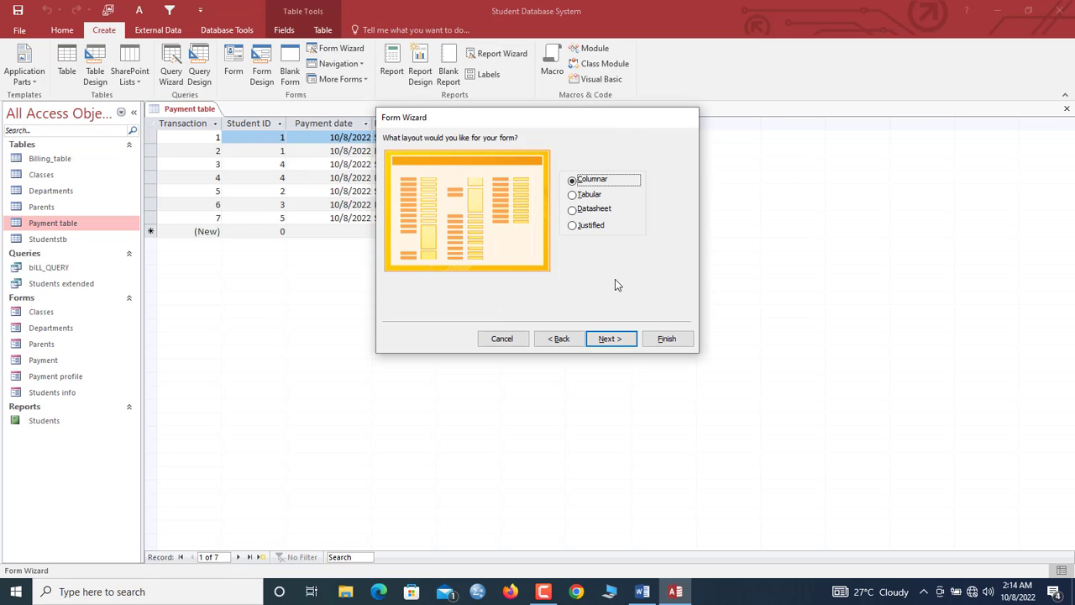
left_click(615, 340)
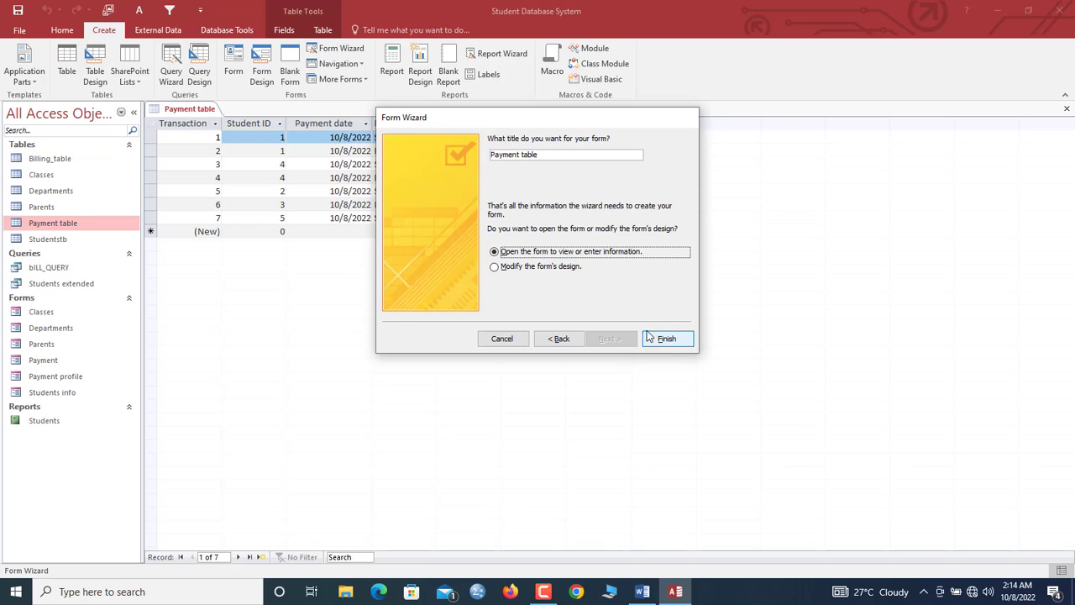
left_click(564, 268)
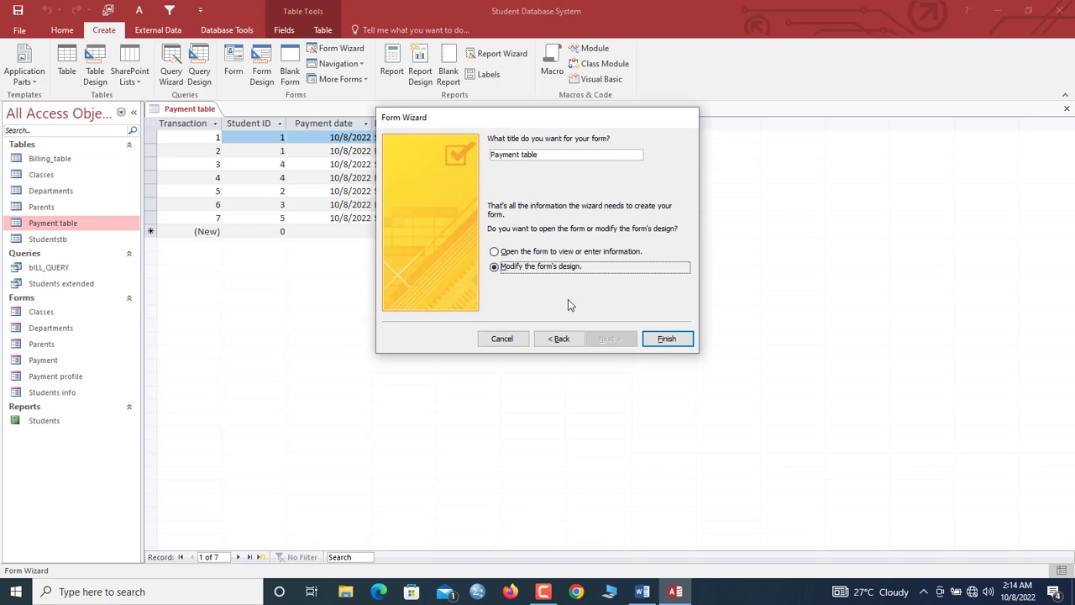
left_click(673, 340)
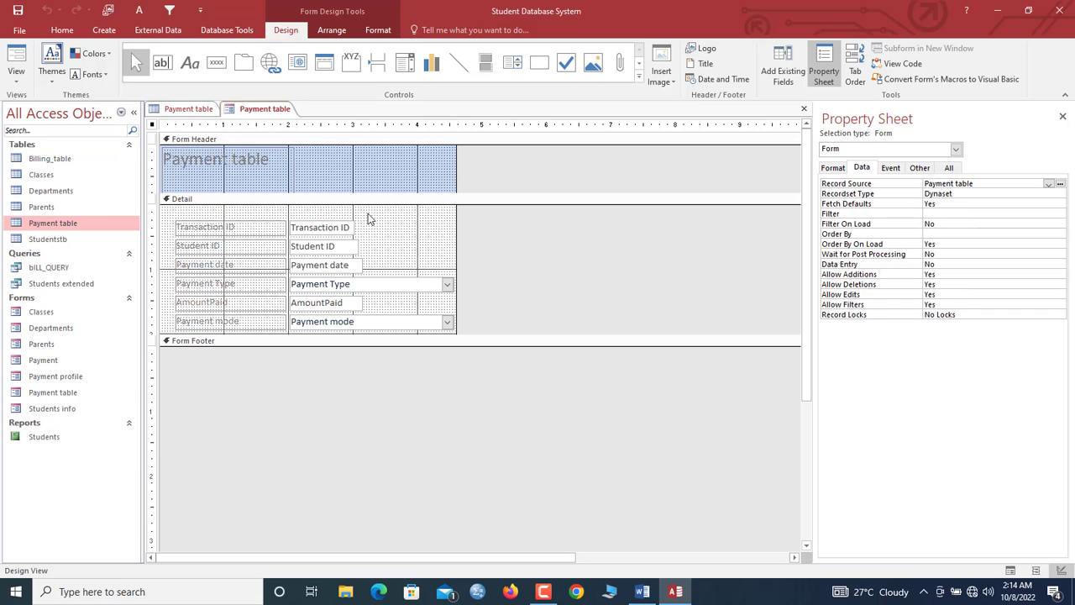
- Size all the field controls in the Detail section to the widest one
left_click_drag(400, 211, 334, 323)
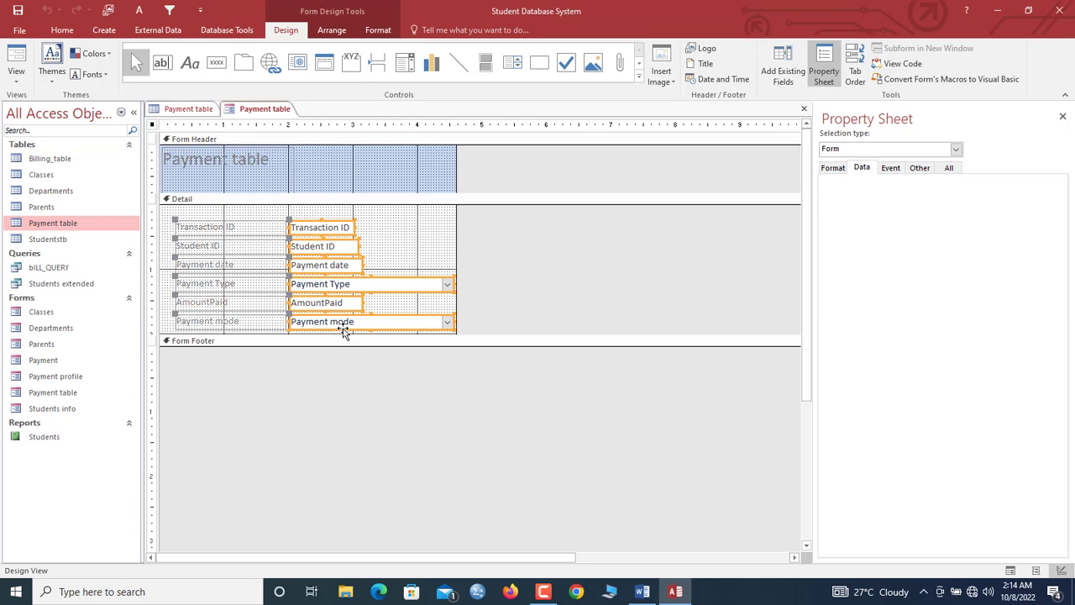
left_click(378, 30)
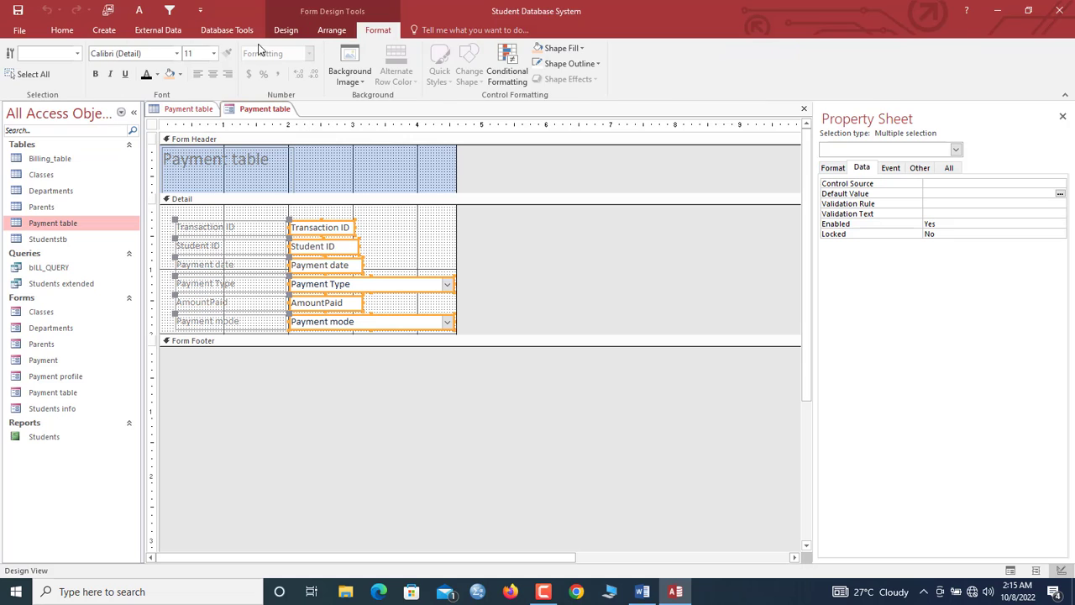
right_click(333, 266)
mouse_move(395, 395)
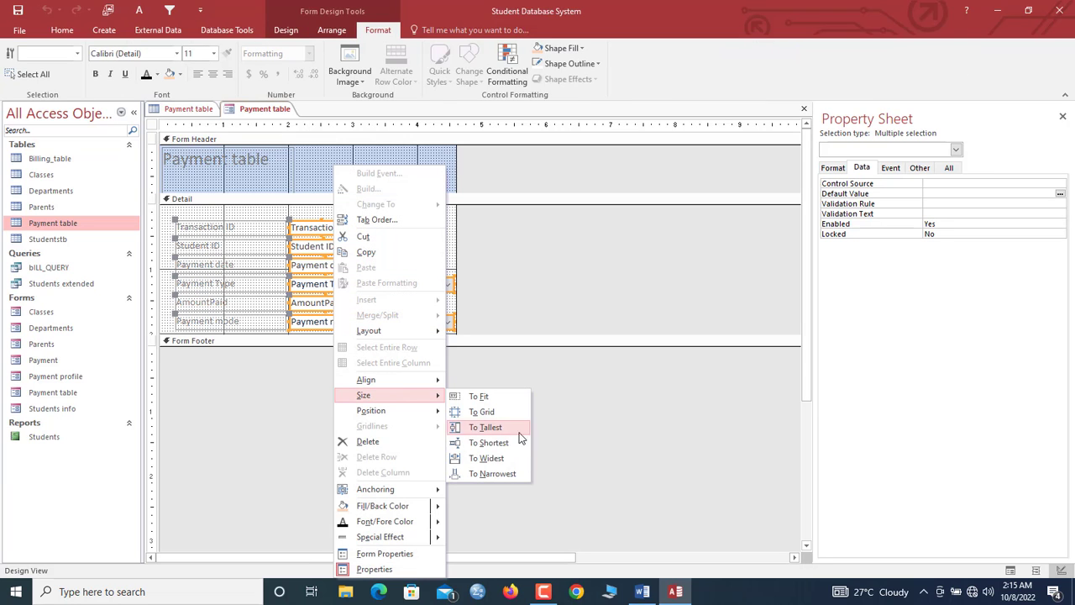
left_click(502, 458)
- Set the font colour of all labels and fields in the Detail section to black
left_click(284, 225)
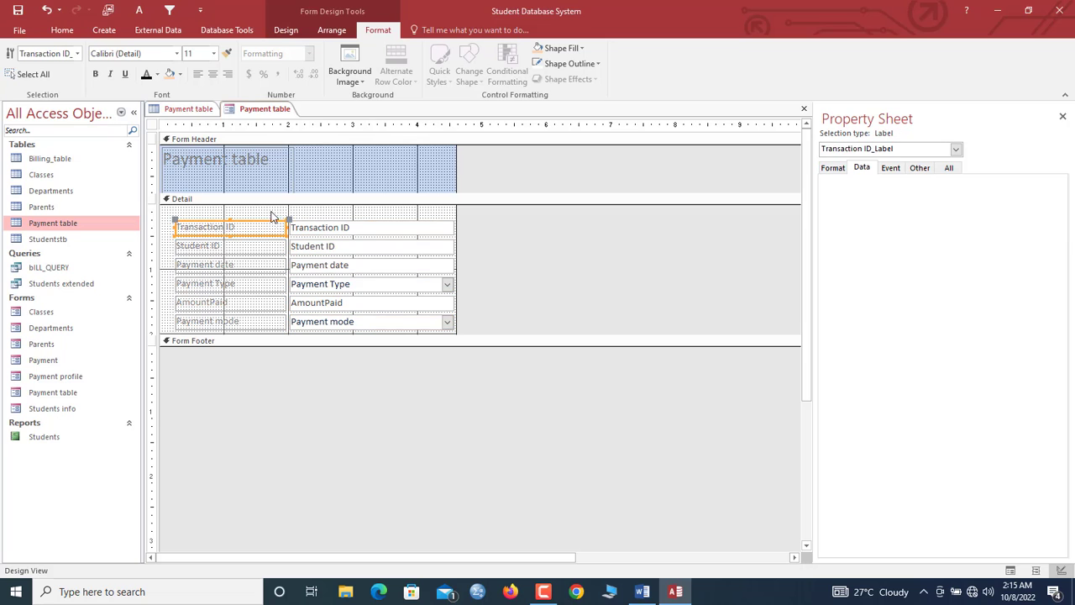
left_click_drag(284, 215, 327, 324)
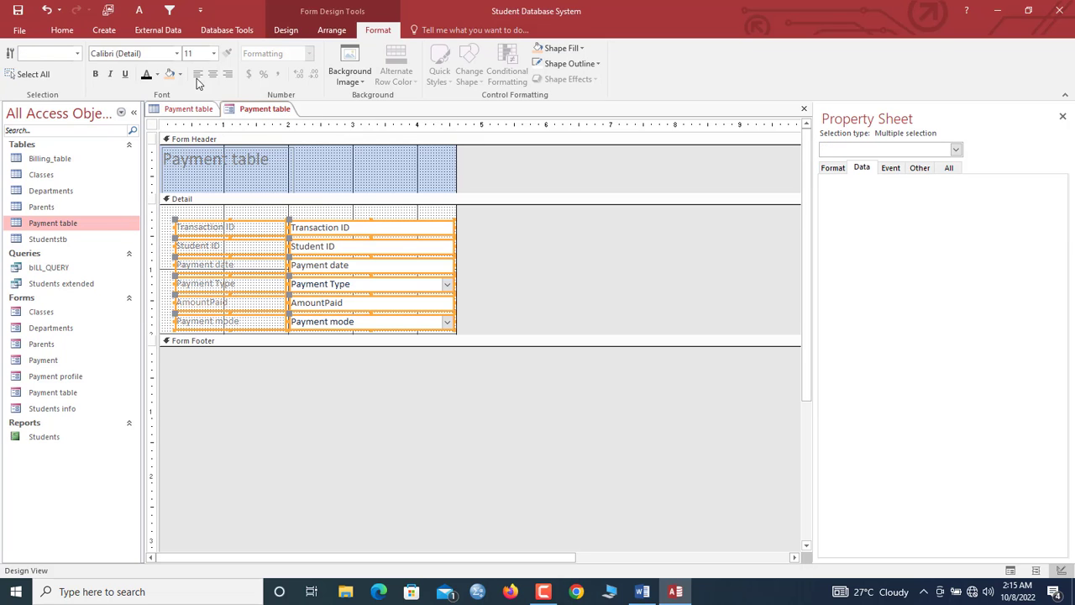
left_click(148, 73)
left_click(343, 214)
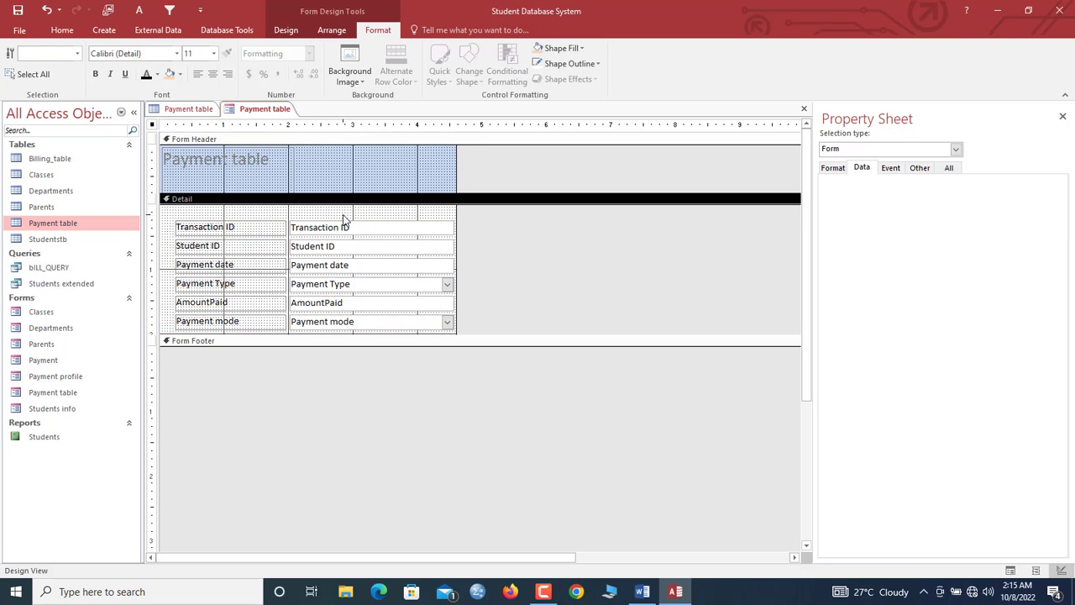
- Set the form's Record Selectors property to No and extend the Detail section to about 2.79 inches high
left_click(152, 126)
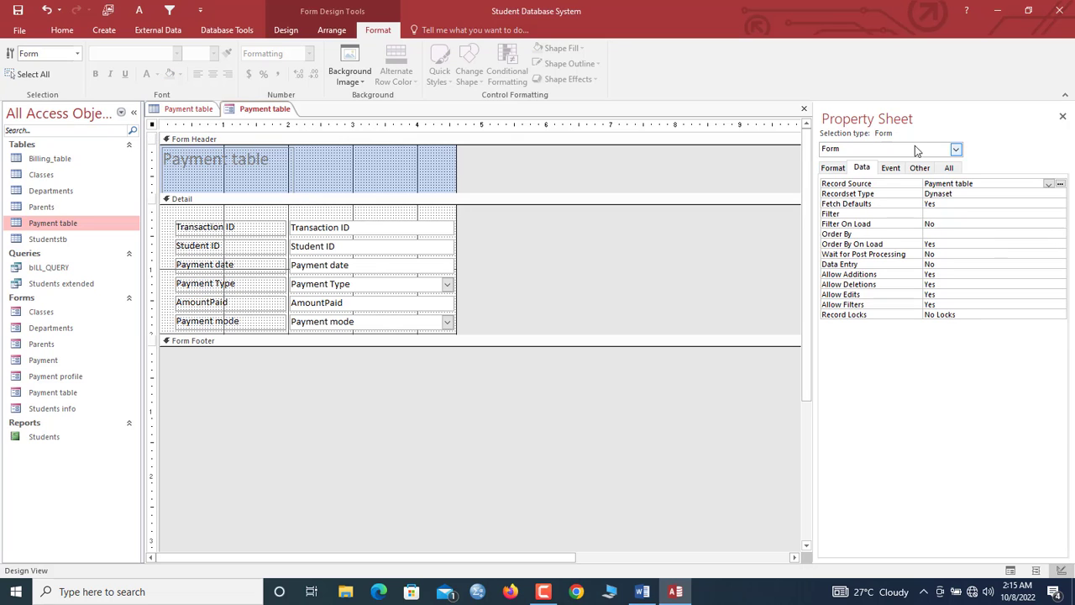
left_click(833, 168)
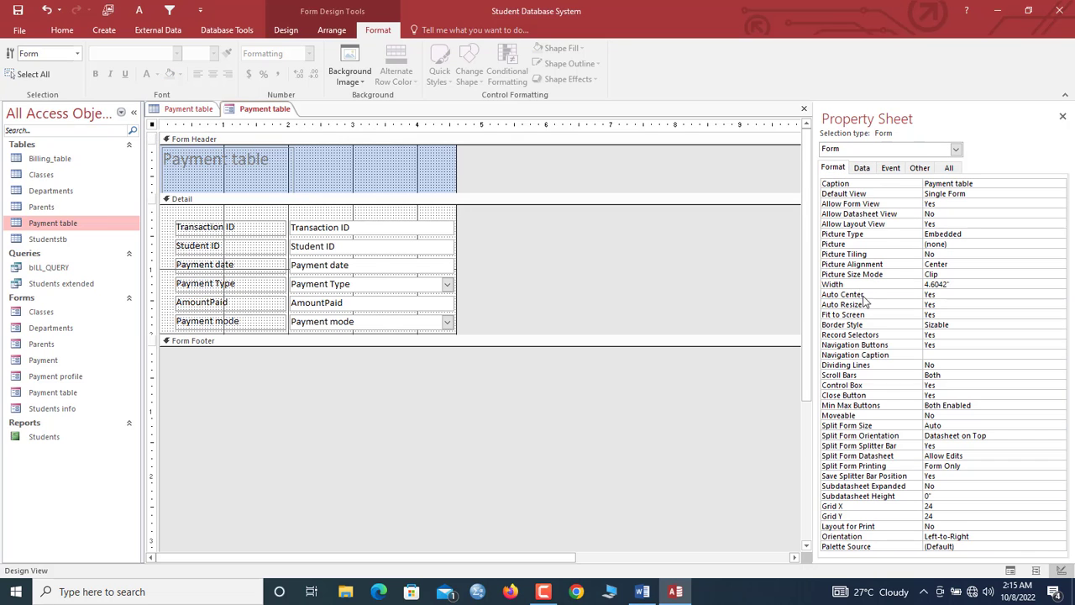
double_click(950, 334)
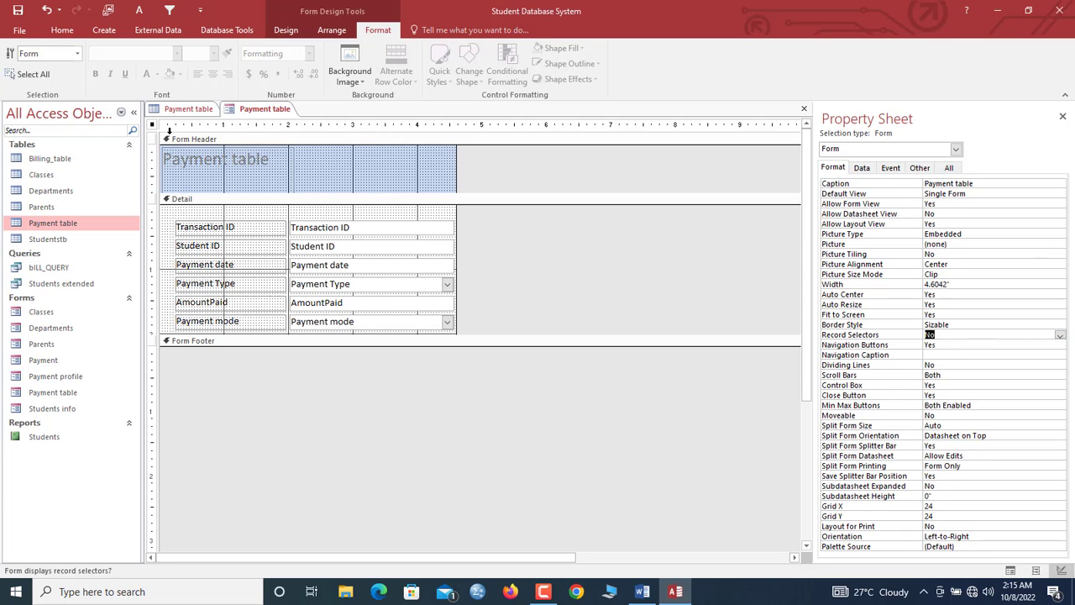
left_click(351, 157)
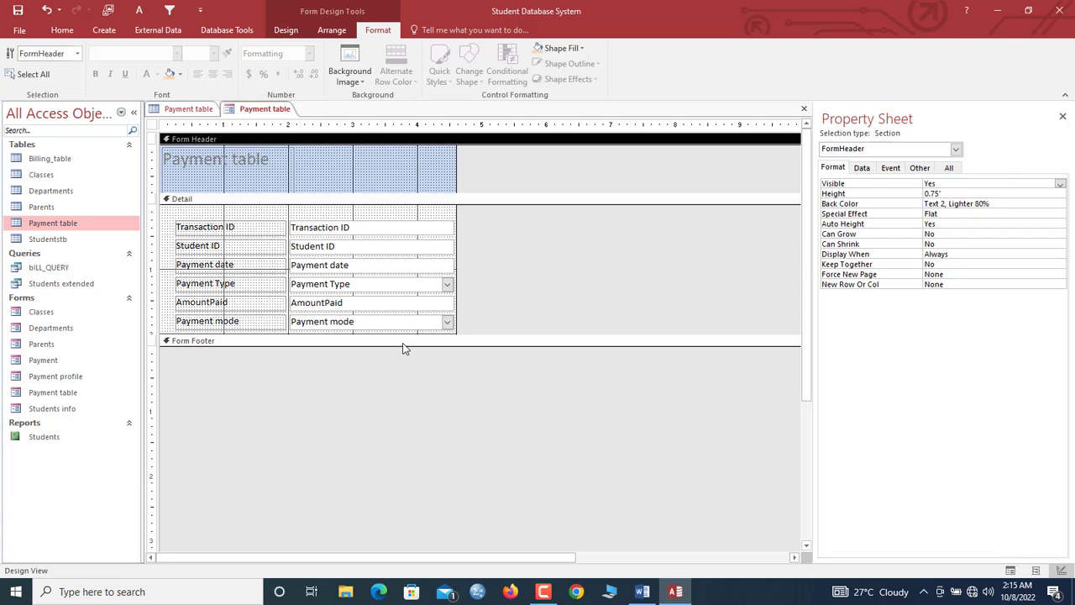
left_click_drag(406, 343, 386, 391)
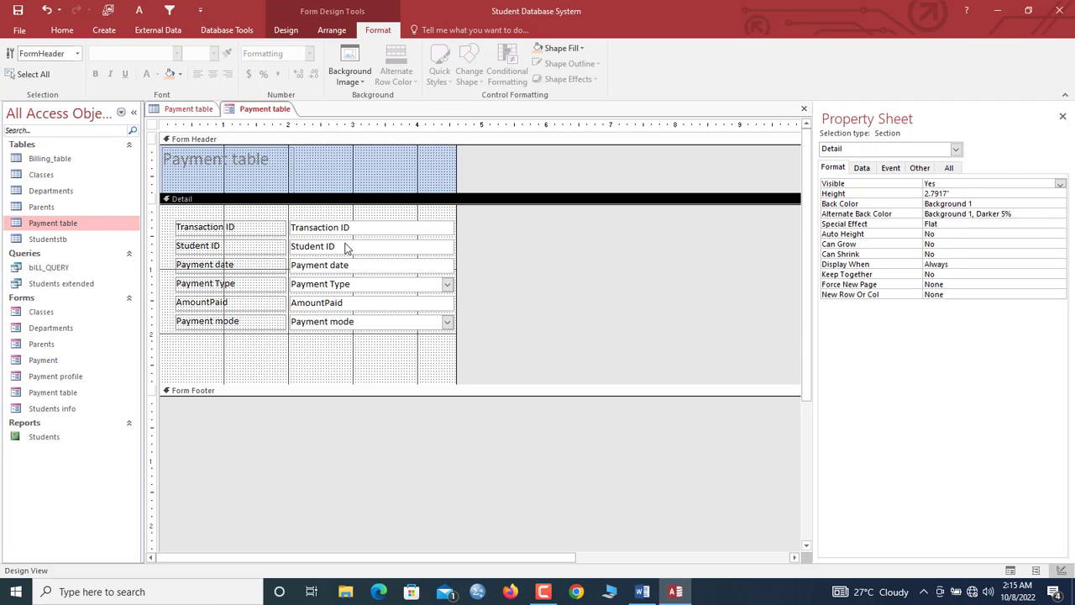
- Add a command button below the fields with the Add New Record action and the text "New bill", and enlarge it
left_click(286, 31)
left_click(216, 62)
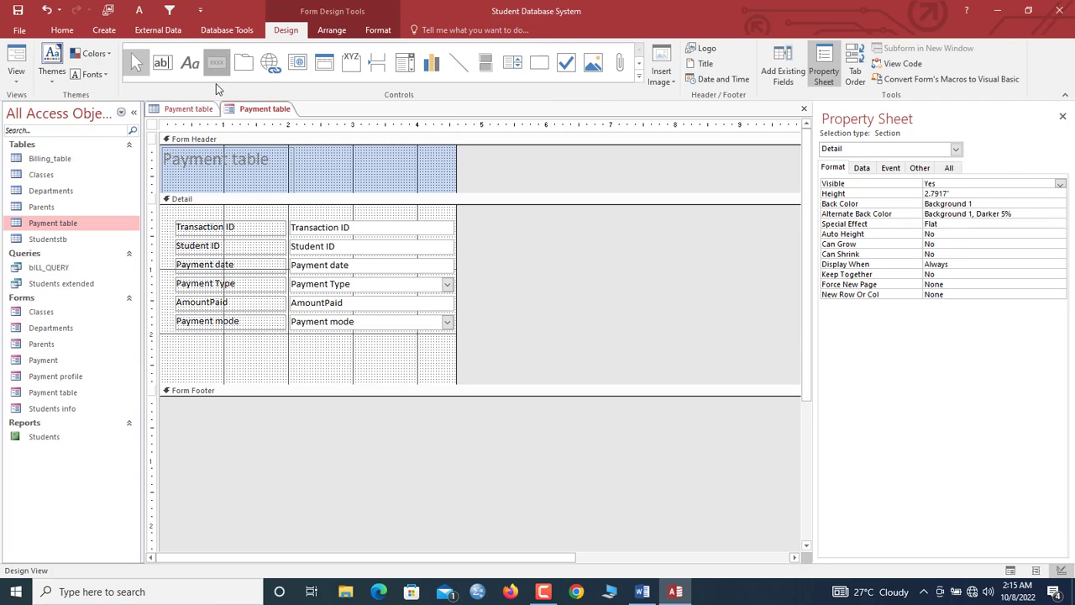
left_click_drag(188, 339, 261, 363)
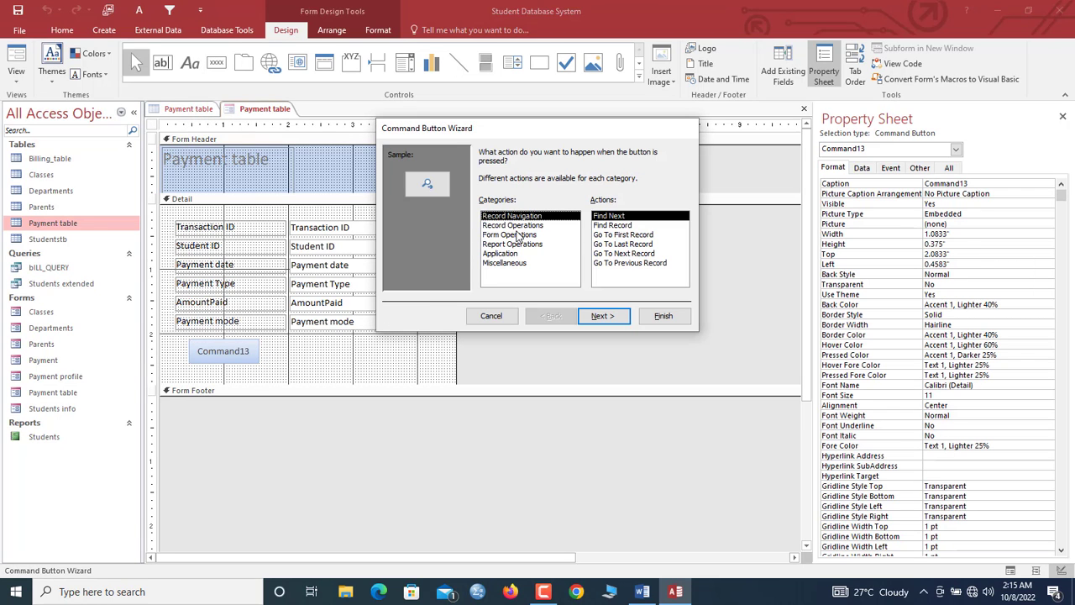
left_click(514, 225)
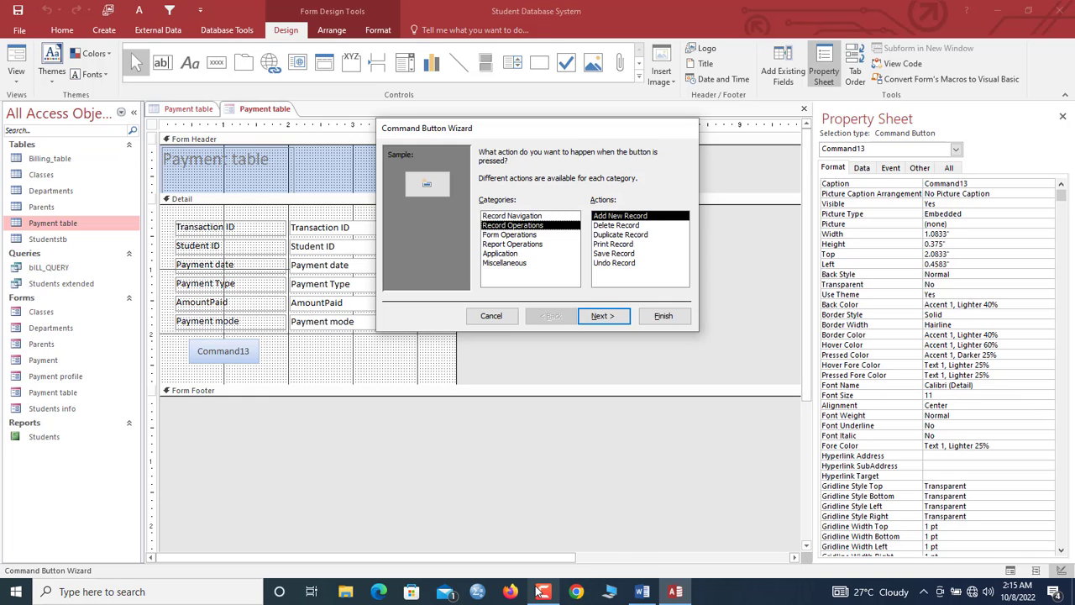
left_click(602, 316)
left_click(495, 206)
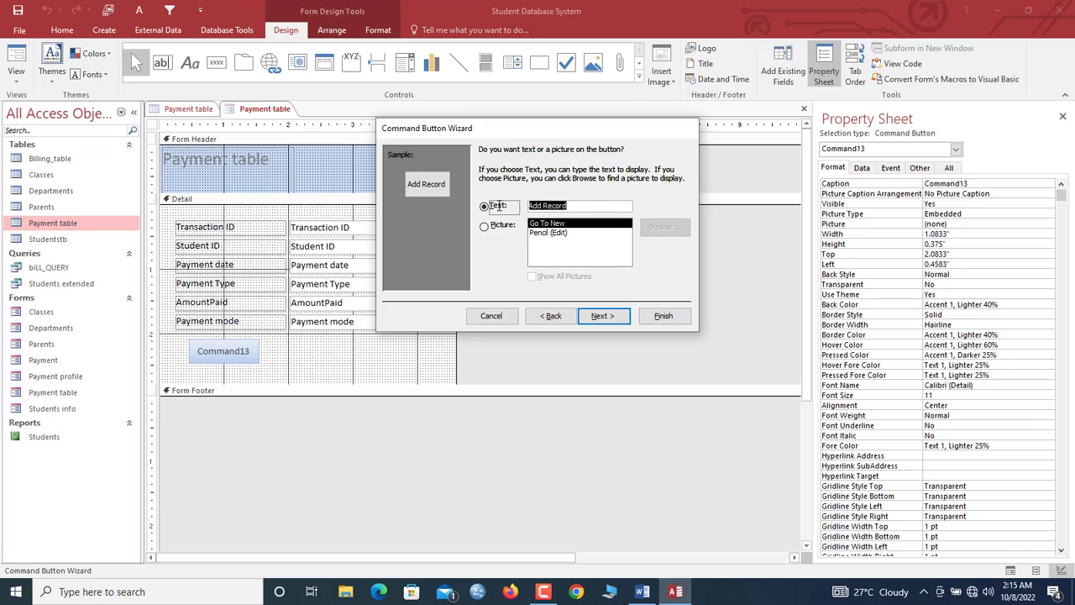
type("New bill")
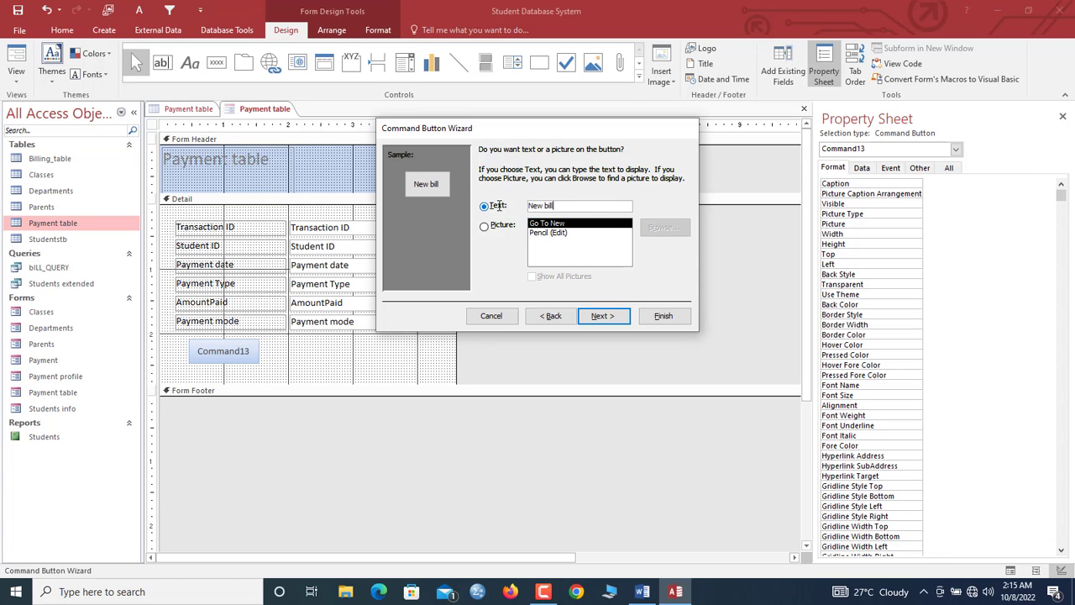
left_click(665, 317)
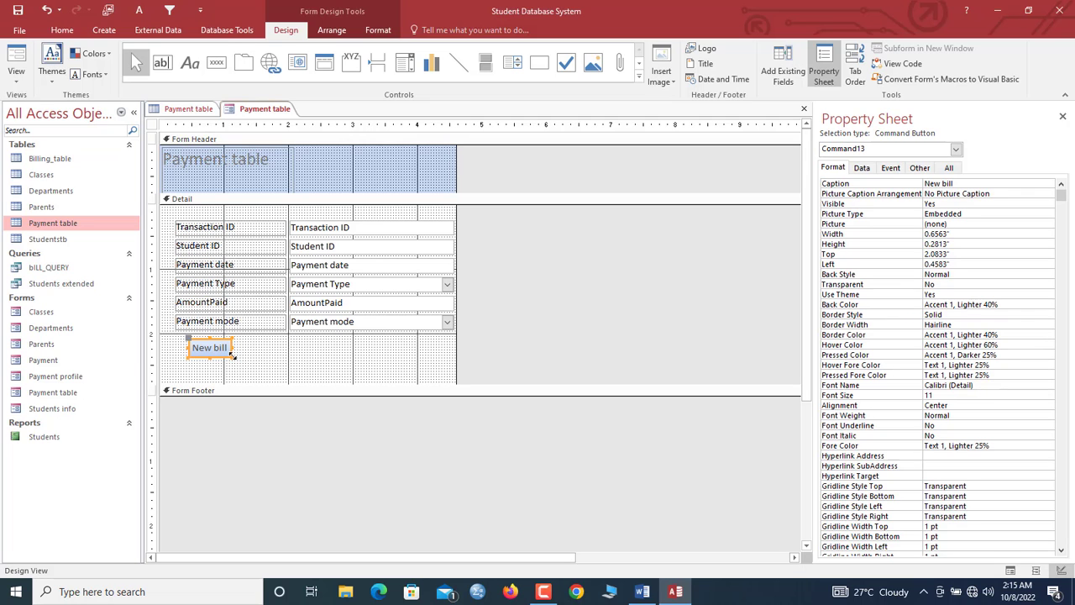
left_click_drag(232, 355, 260, 361)
left_click(244, 199)
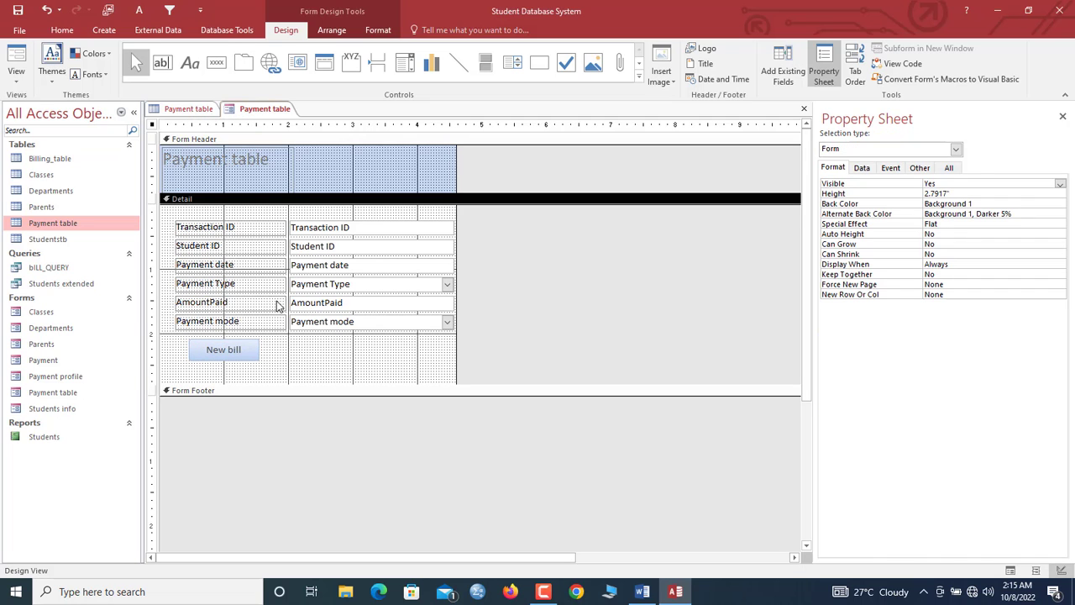
- Add a command button beside New bill with the Delete Record action and the text "Delete", and enlarge it to match
left_click(216, 62)
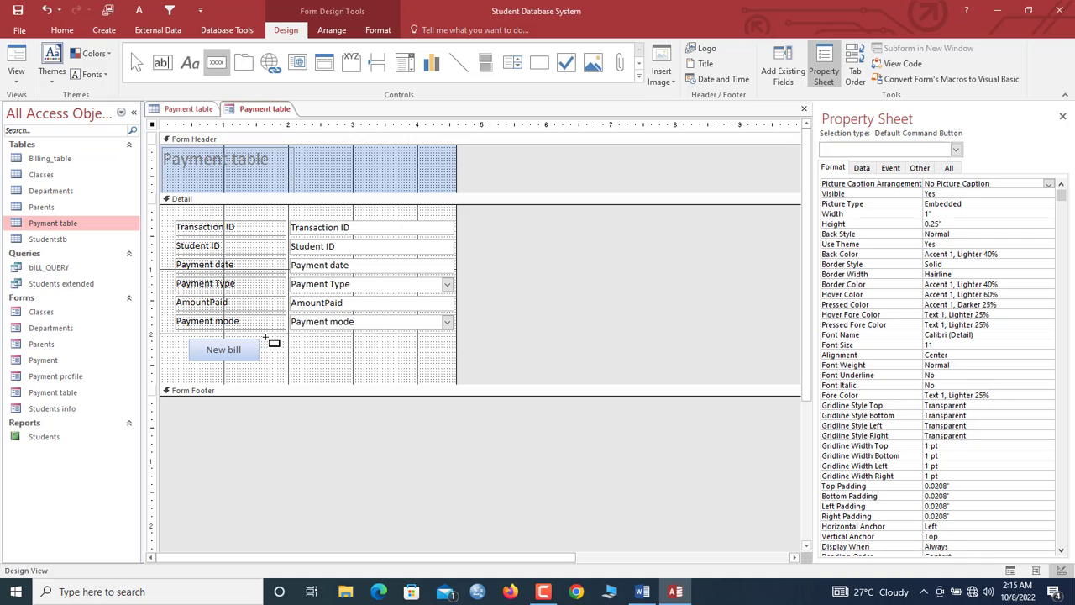
left_click_drag(261, 339, 335, 362)
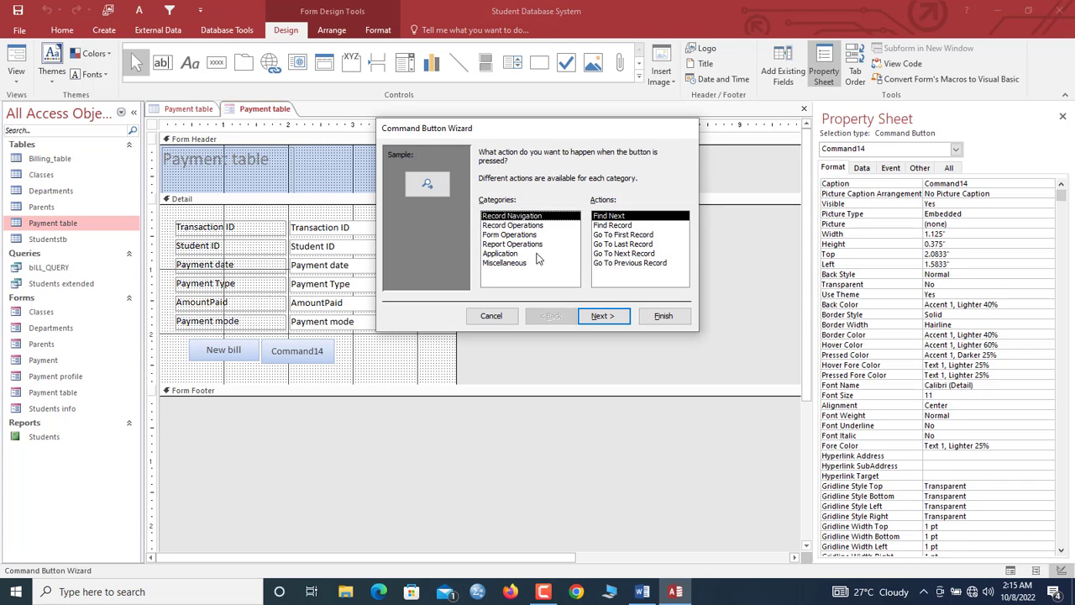
left_click(509, 225)
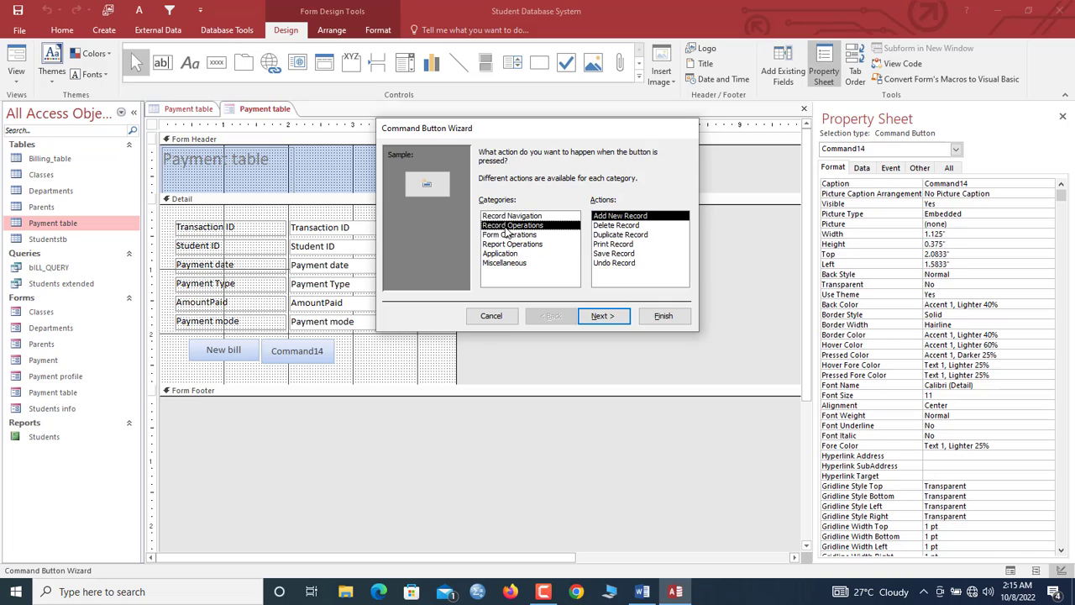
left_click(617, 226)
left_click(618, 315)
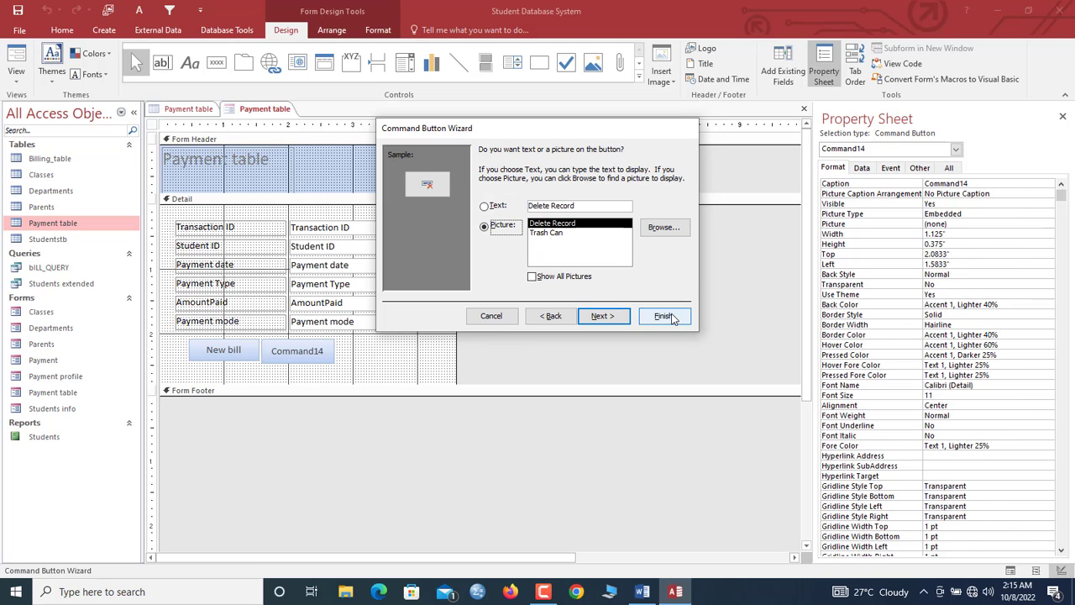
left_click(492, 206)
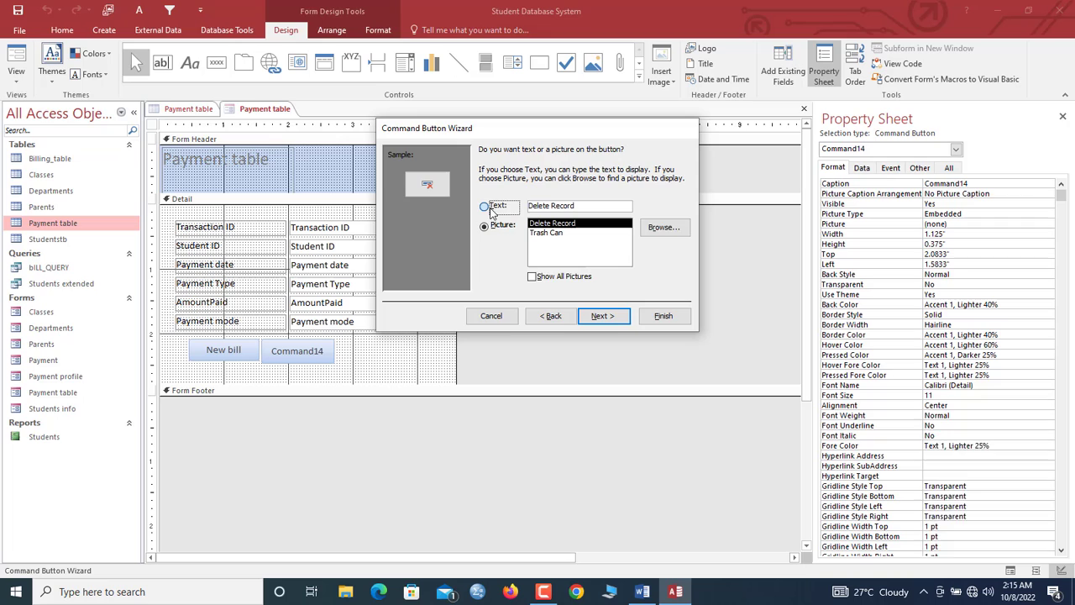
double_click(562, 205)
key("BackSpace")
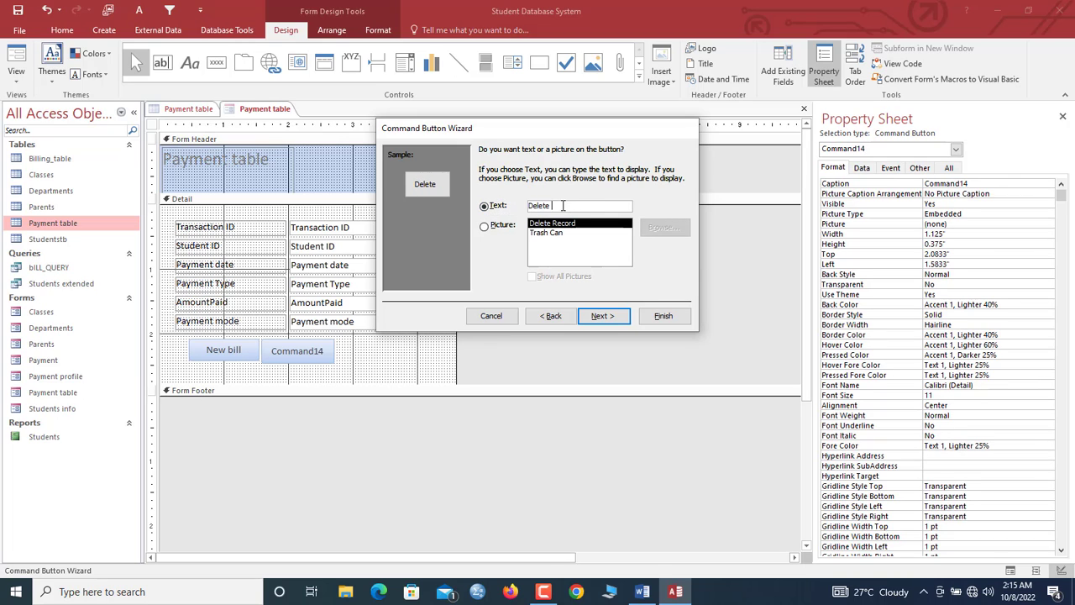
left_click(662, 316)
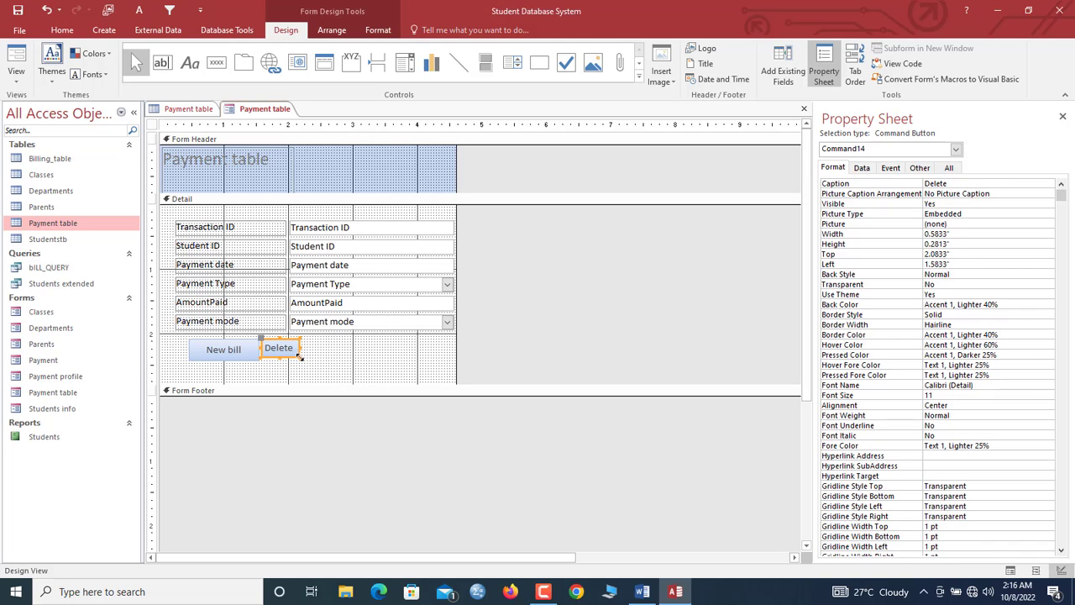
left_click_drag(300, 357, 340, 361)
left_click(375, 365)
- Add a command button beside Delete with the Refresh Form Data action and the text "Save", and enlarge it to match
left_click(216, 64)
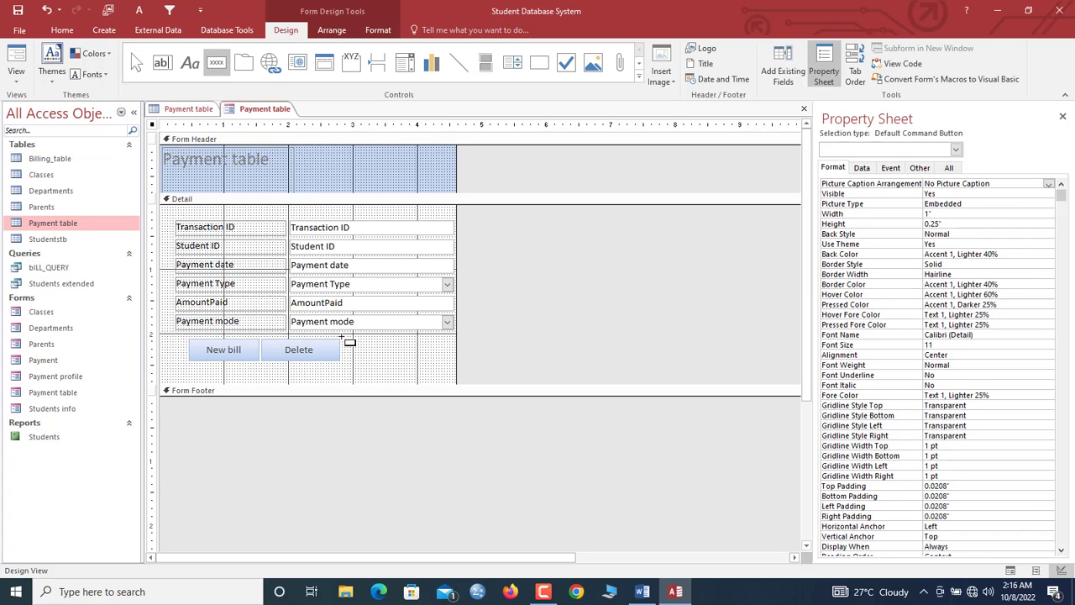
left_click_drag(342, 336, 430, 359)
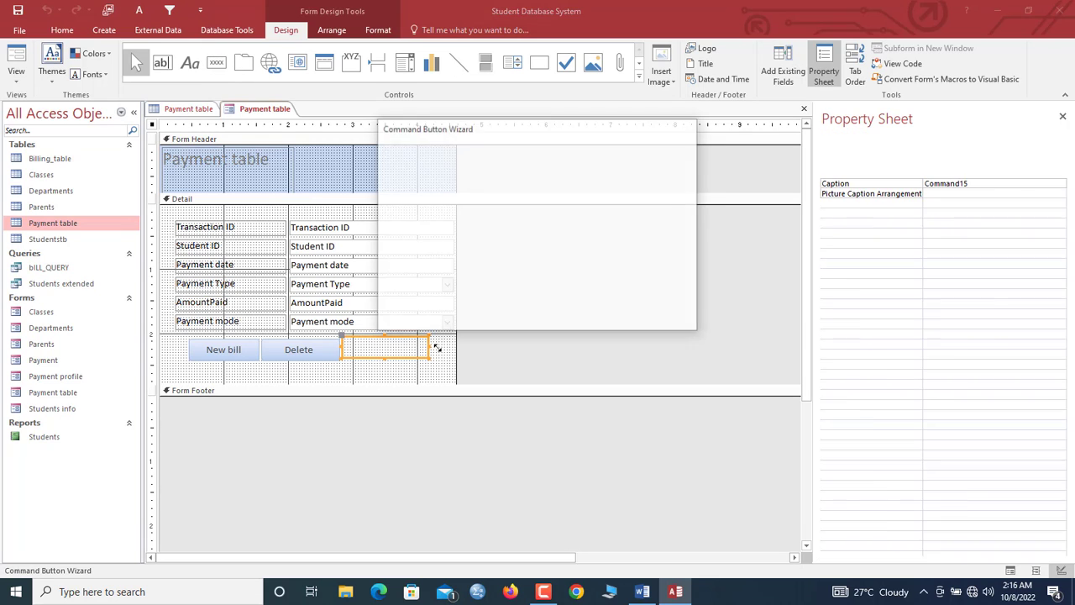
left_click(522, 235)
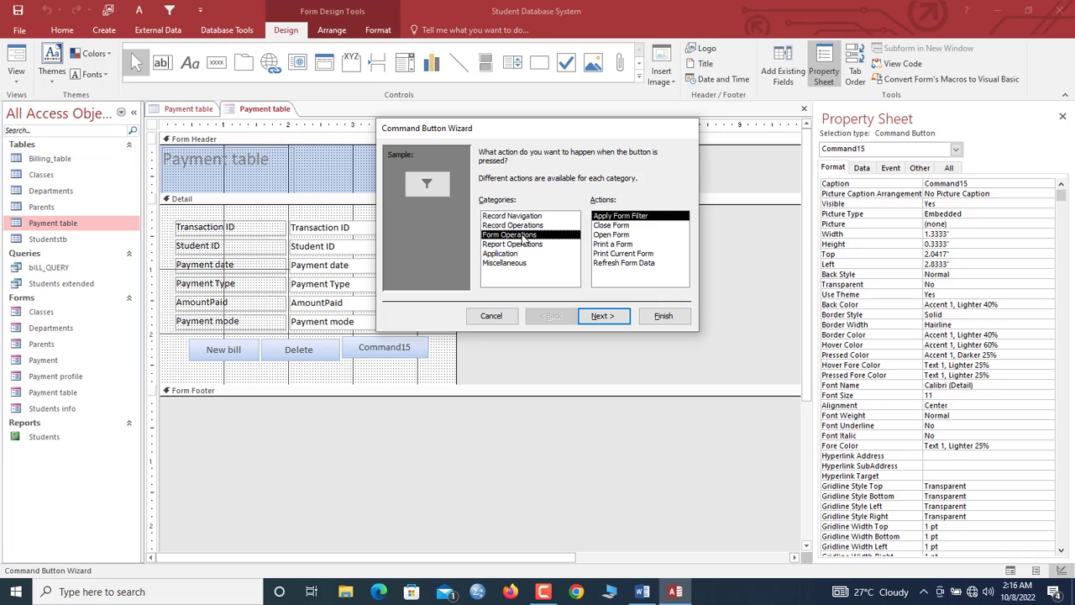
left_click(623, 263)
left_click(604, 315)
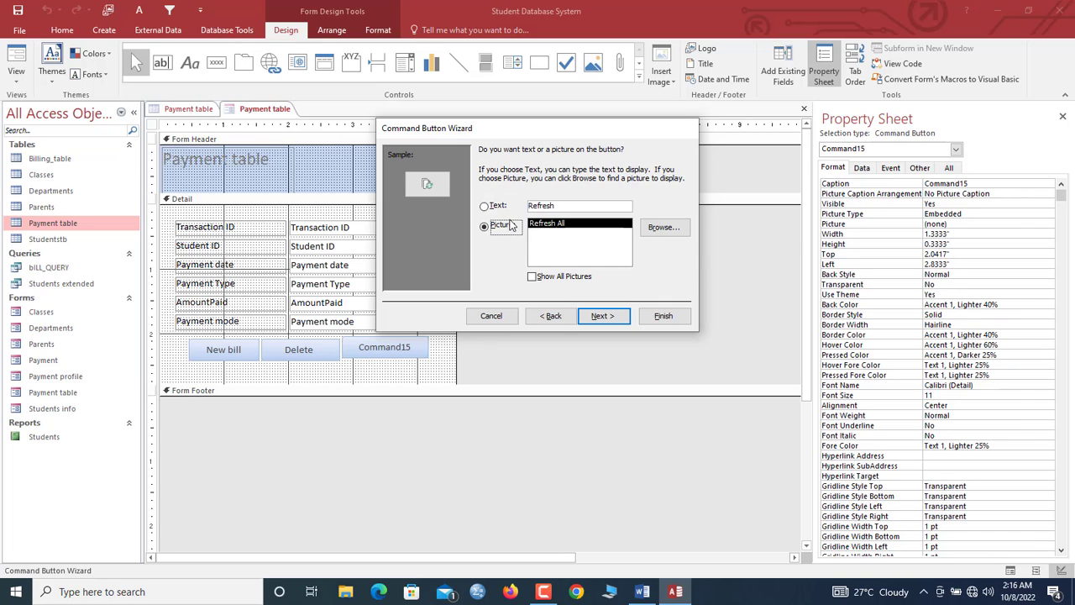
left_click(497, 207)
key("Tab")
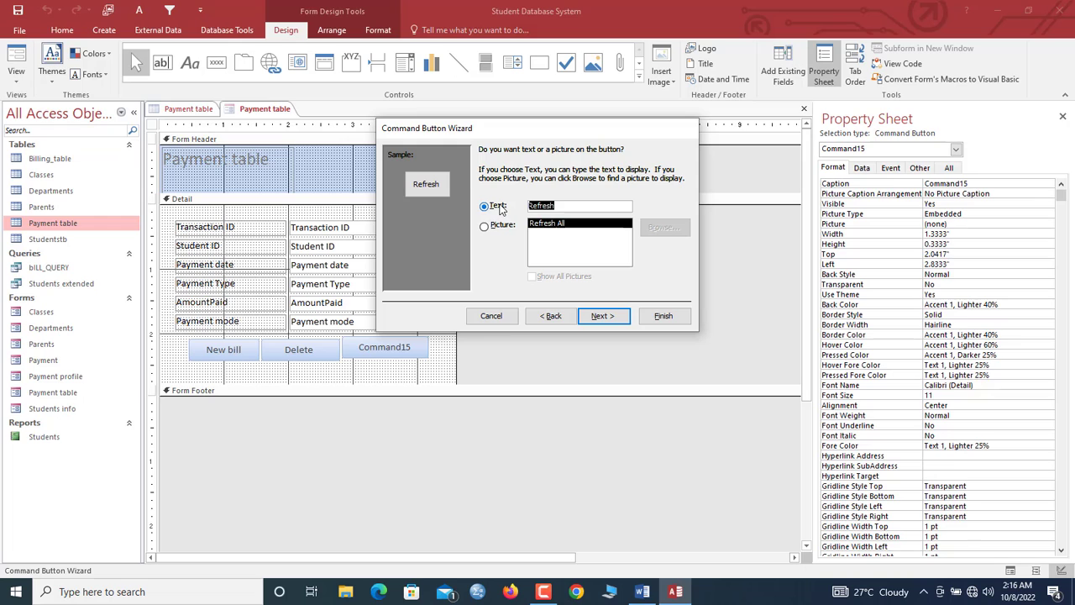
type("Save")
left_click(663, 315)
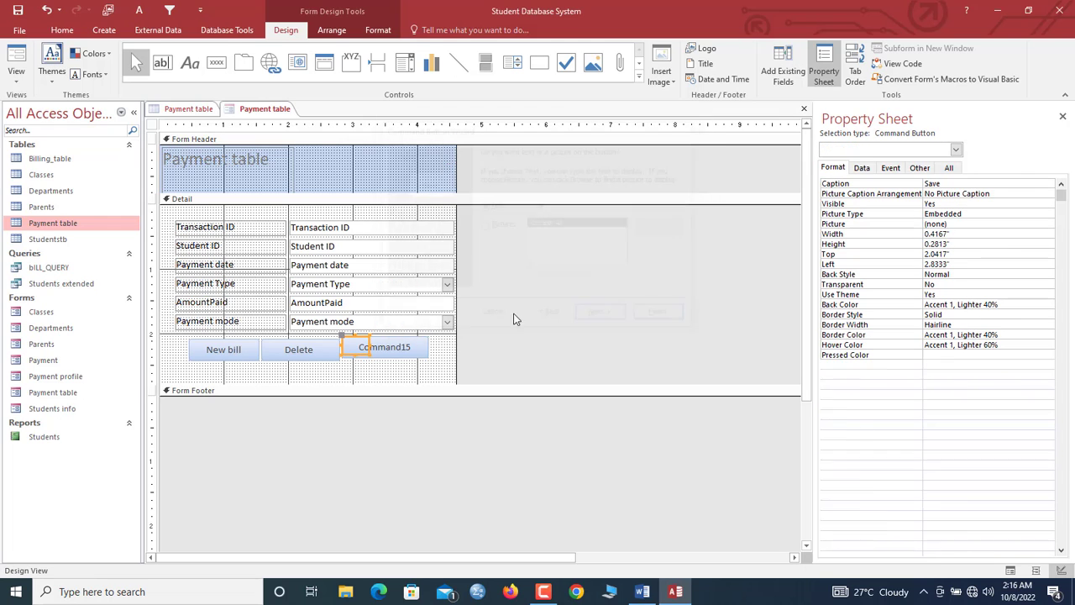
left_click_drag(356, 336, 227, 352)
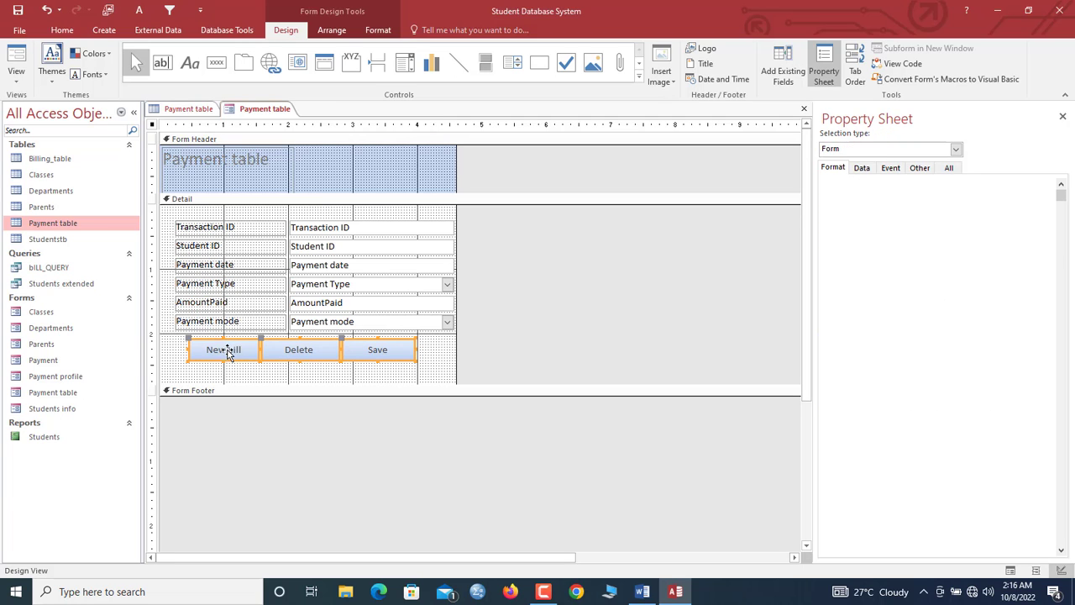
- Apply a blue shaded quick style with a white outline to the New bill, Delete and Save buttons
left_click(378, 30)
left_click(439, 66)
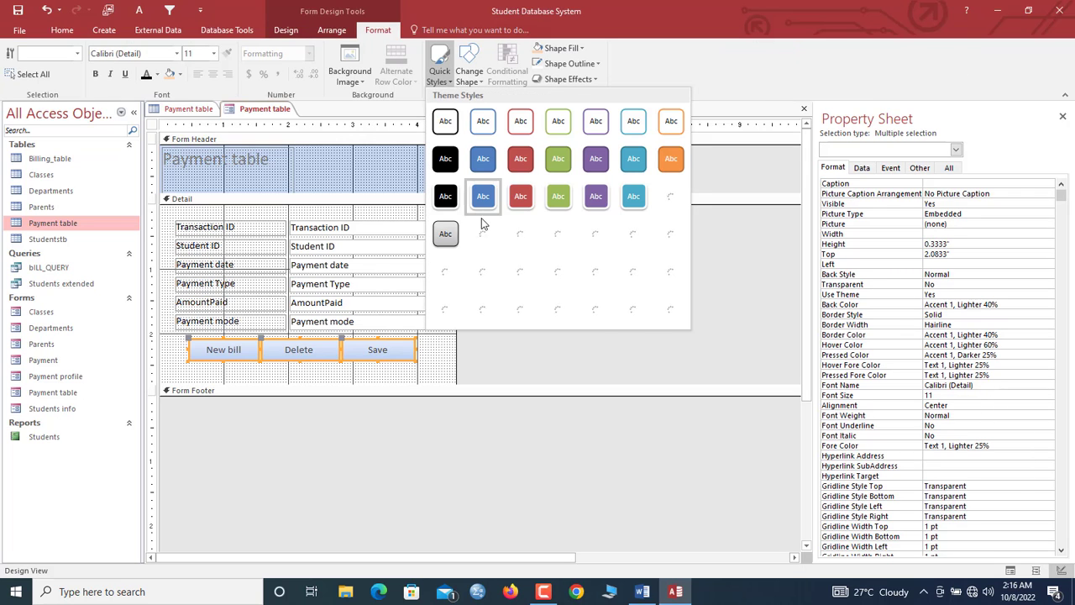
left_click(483, 273)
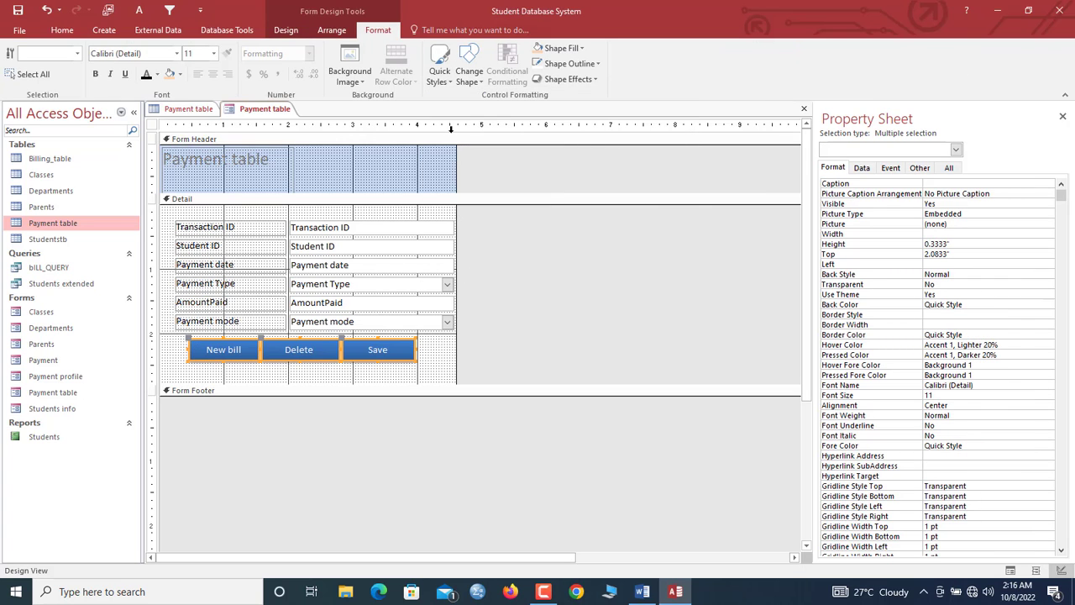
left_click(571, 64)
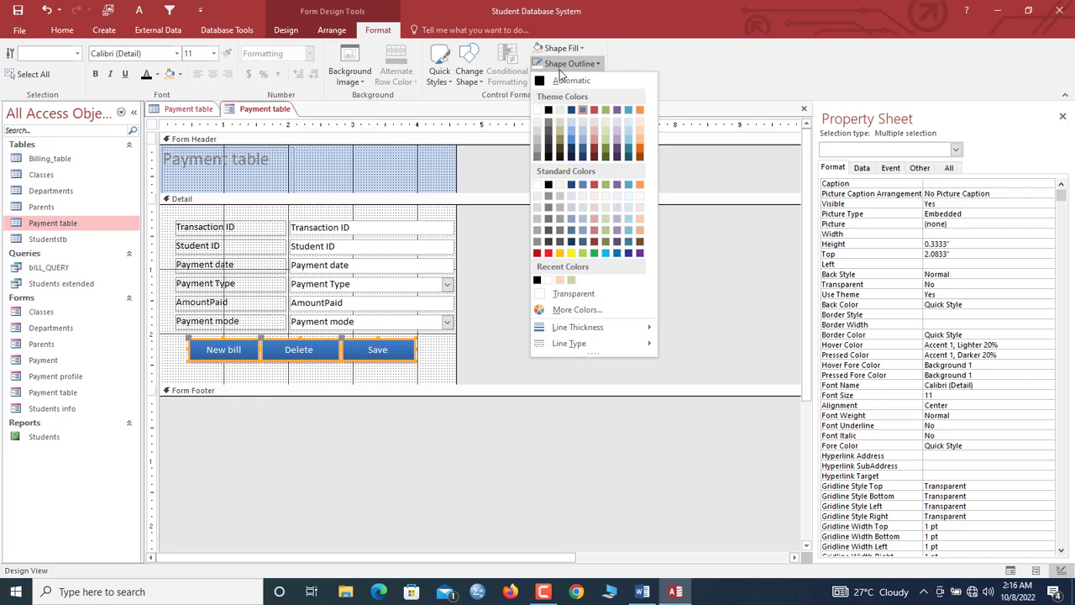
left_click(542, 110)
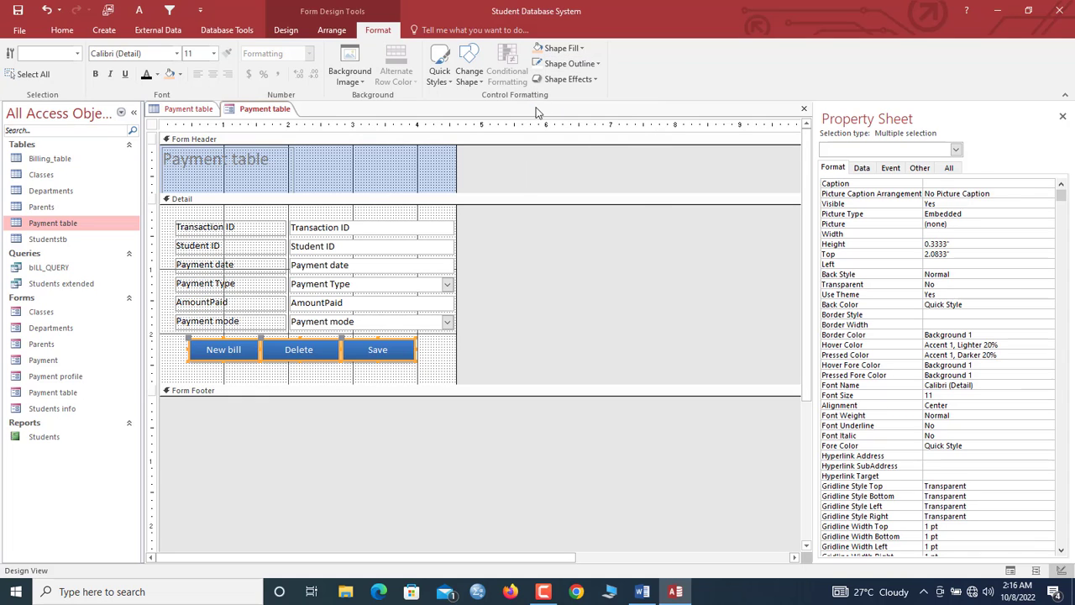
- Save the Payment table form and test its Save and New bill buttons in Form View
right_click(262, 110)
left_click(300, 119)
right_click(280, 112)
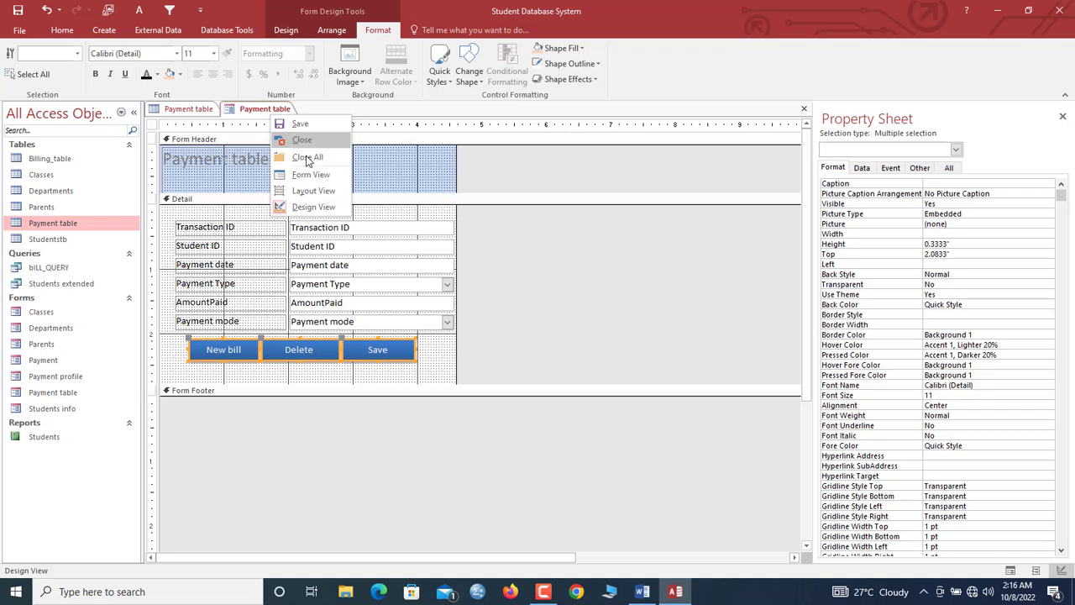
left_click(324, 172)
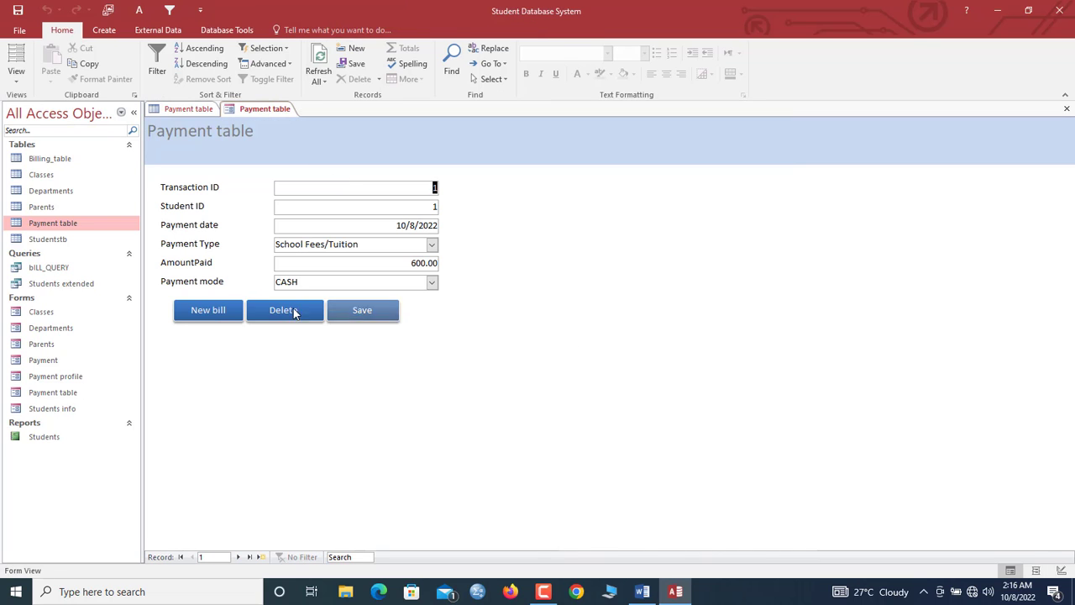
left_click(365, 312)
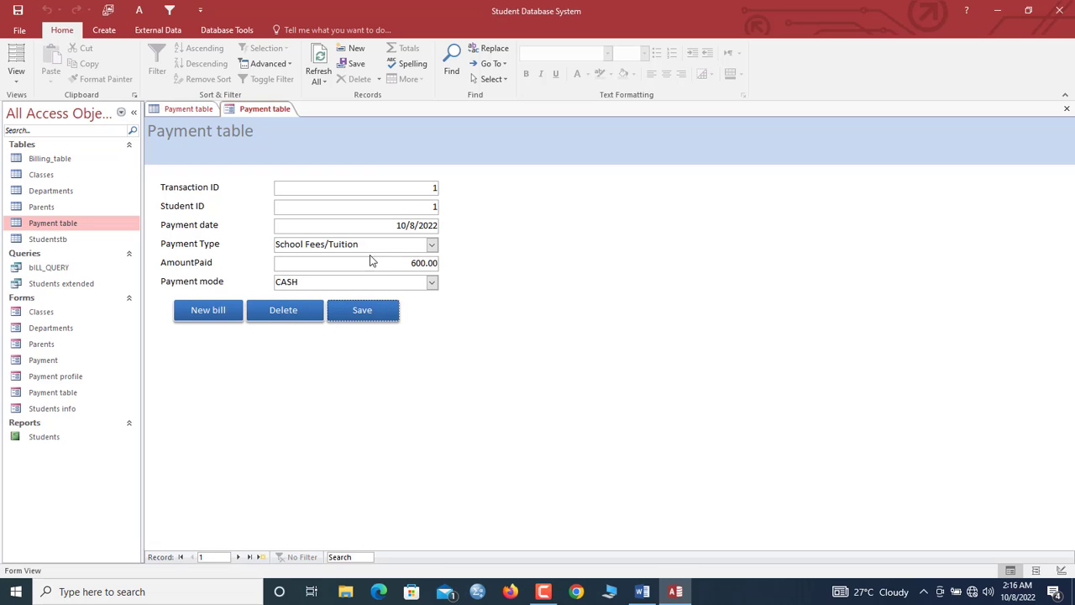
left_click(220, 315)
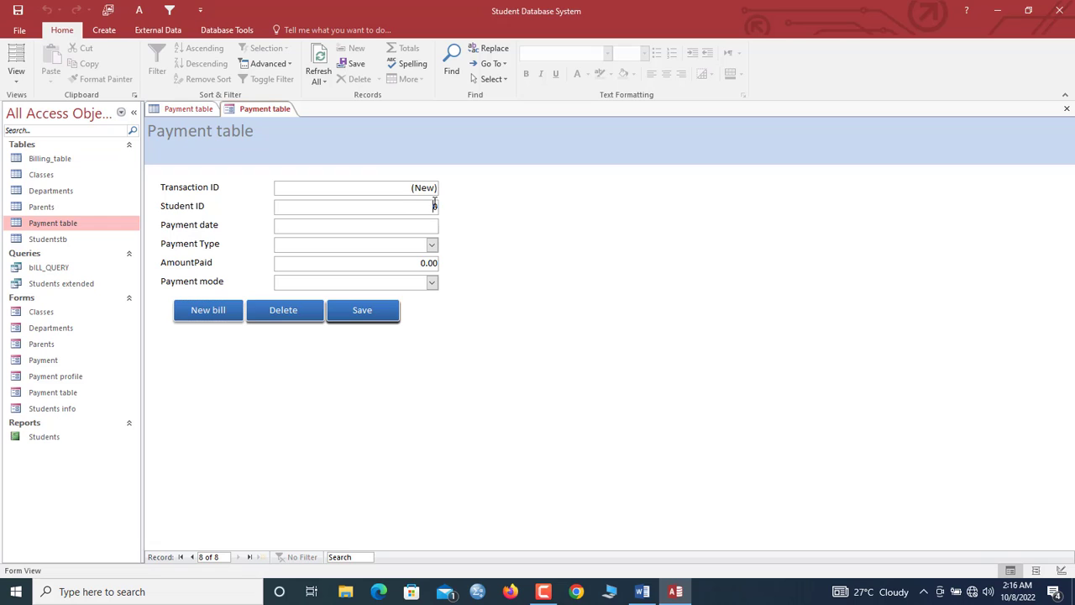
- Close all open database objects
right_click(269, 112)
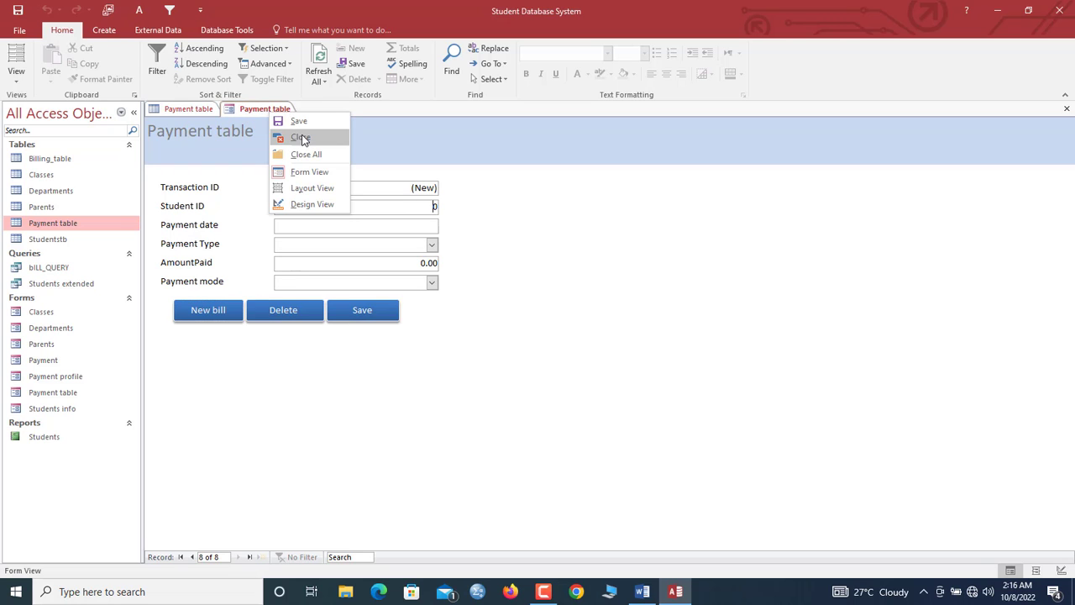
left_click(239, 140)
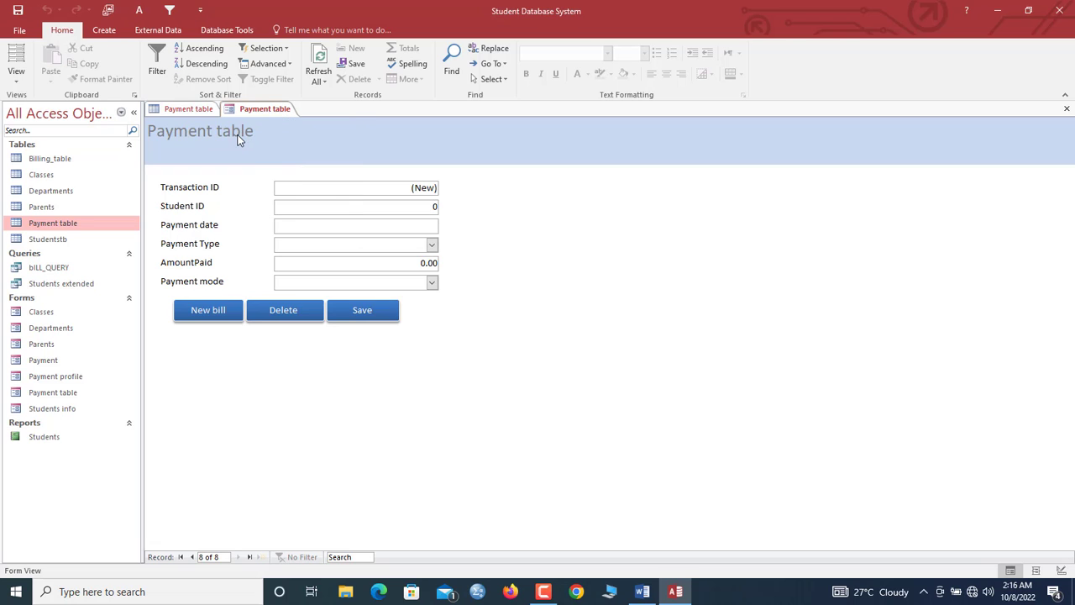
right_click(235, 149)
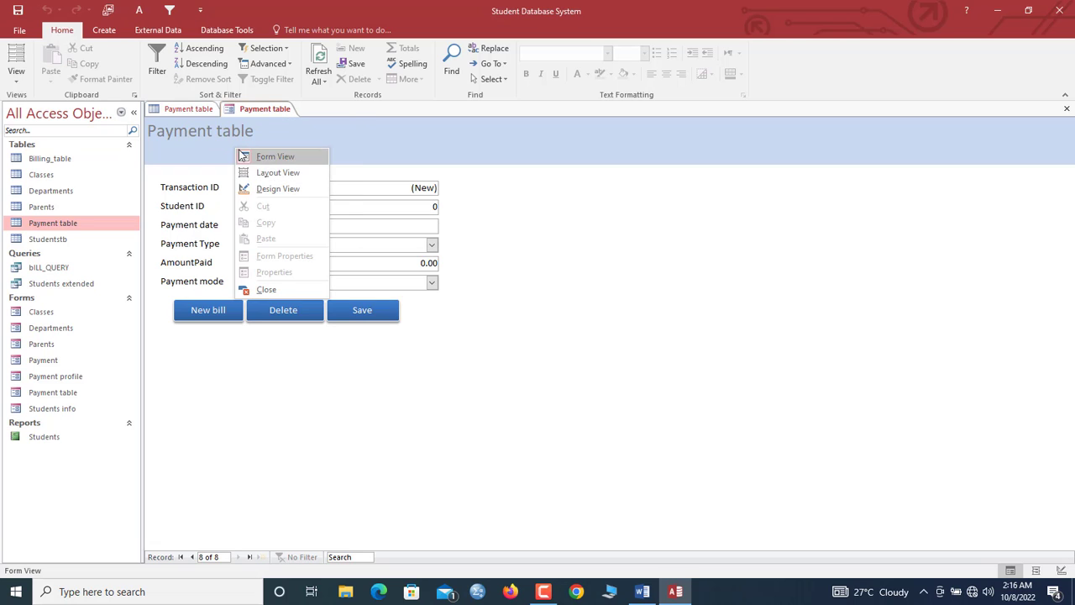
left_click(256, 108)
right_click(257, 109)
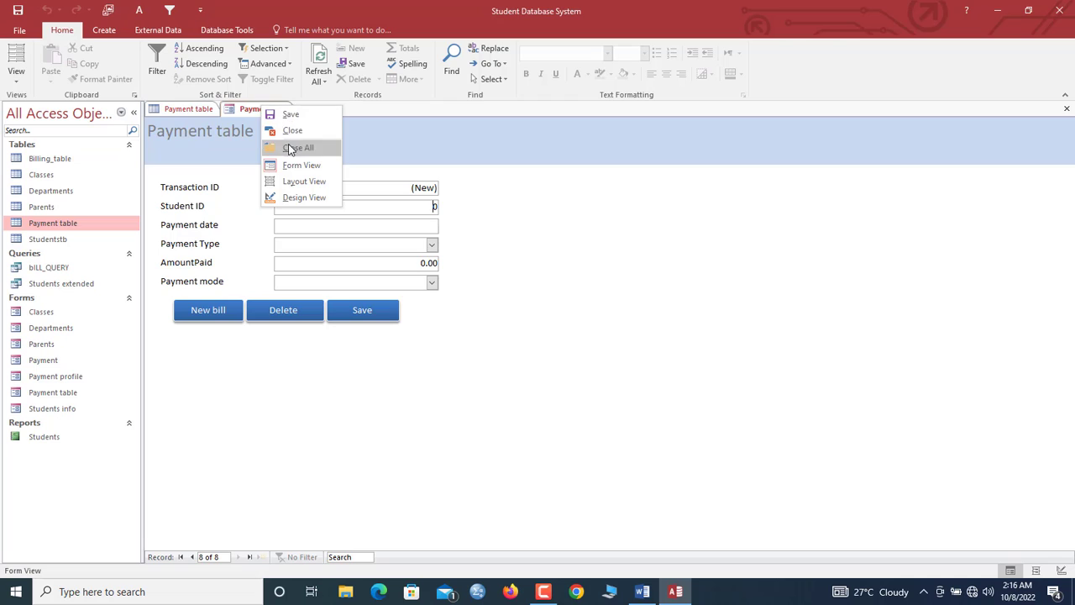
left_click(288, 146)
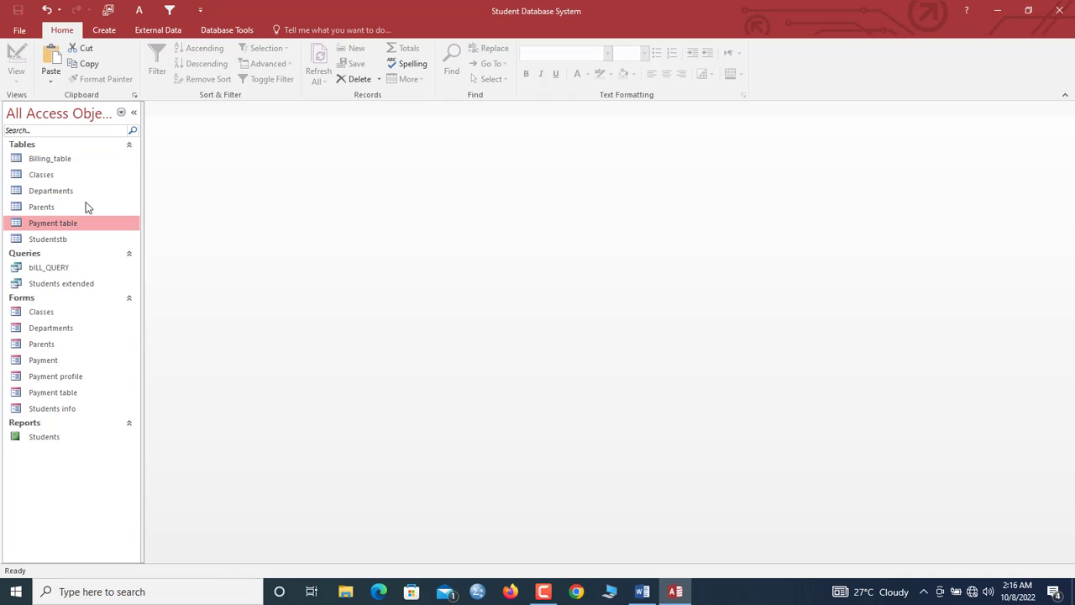
- Check the Payment profile form and the records in Billing_table, closing each one after viewing
left_click(74, 380)
double_click(74, 379)
left_click(806, 58)
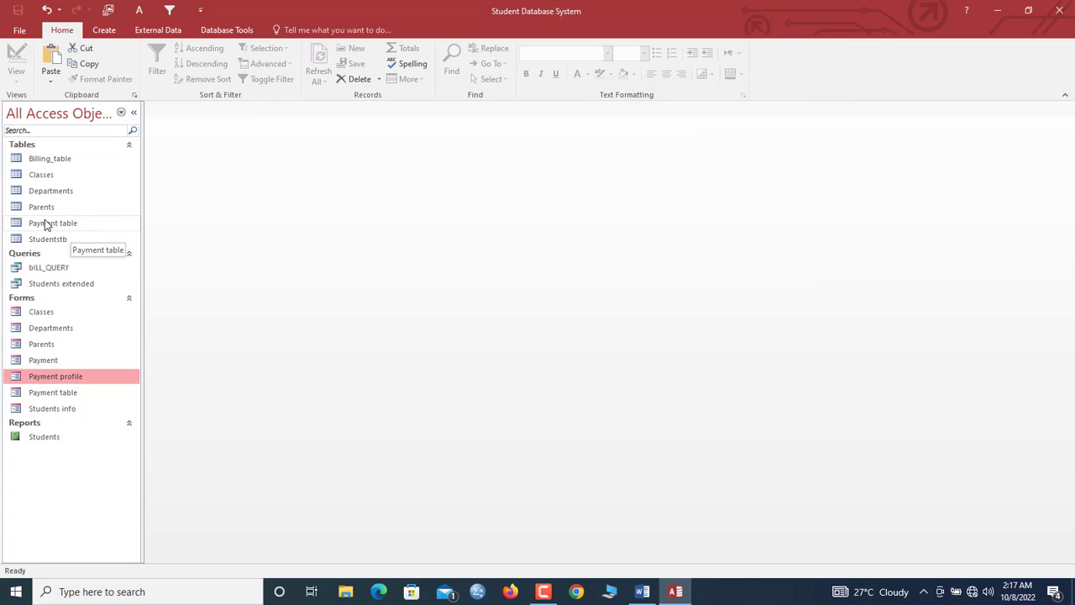
left_click(53, 162)
double_click(54, 162)
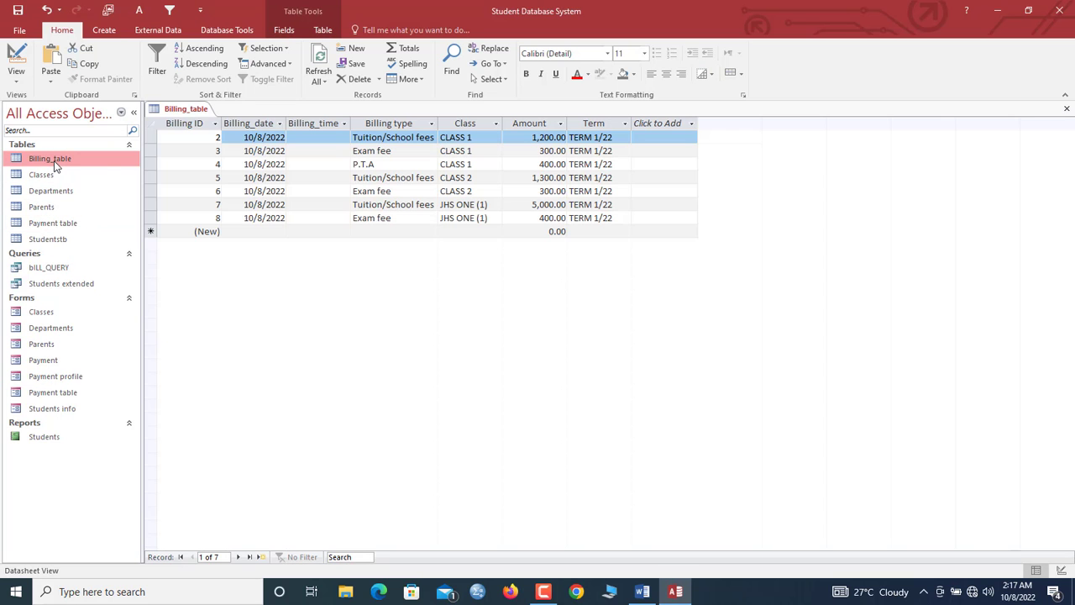
right_click(187, 114)
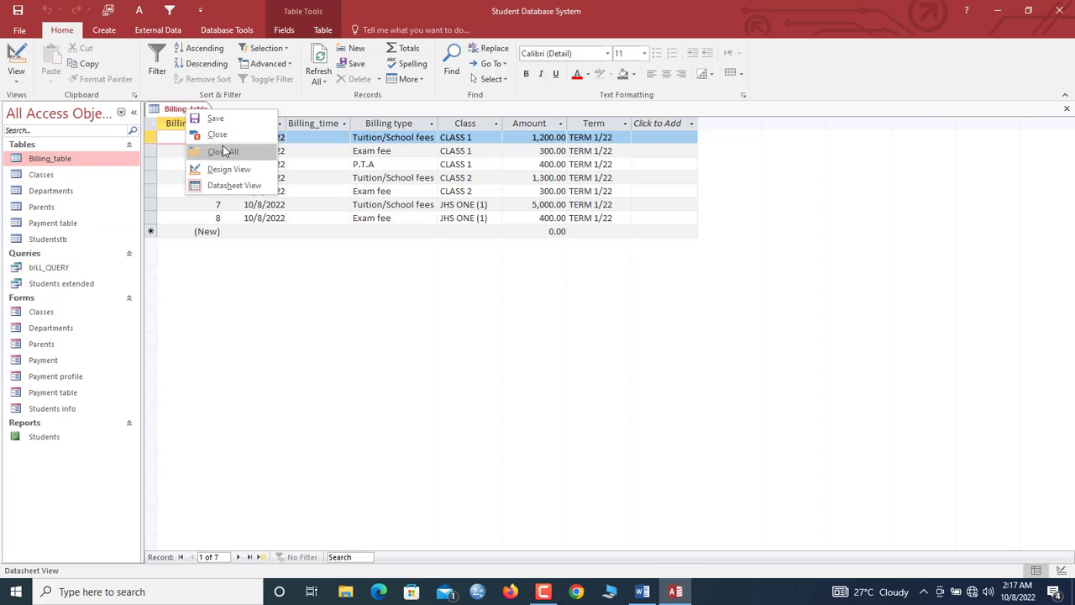
left_click(217, 148)
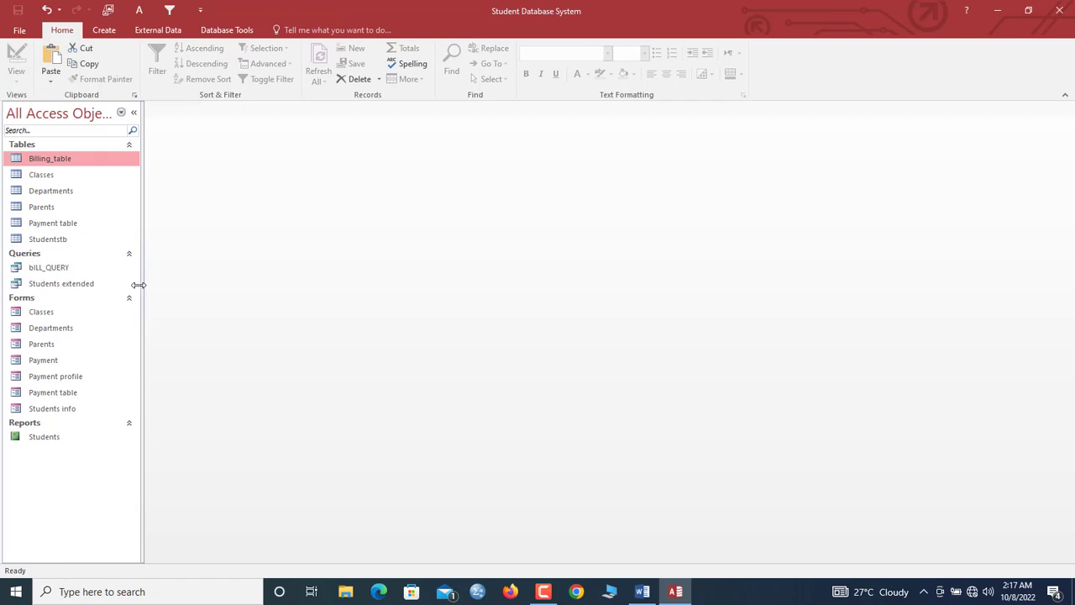
- Rename the Payment table form as Billing_form
left_click(60, 395)
right_click(60, 396)
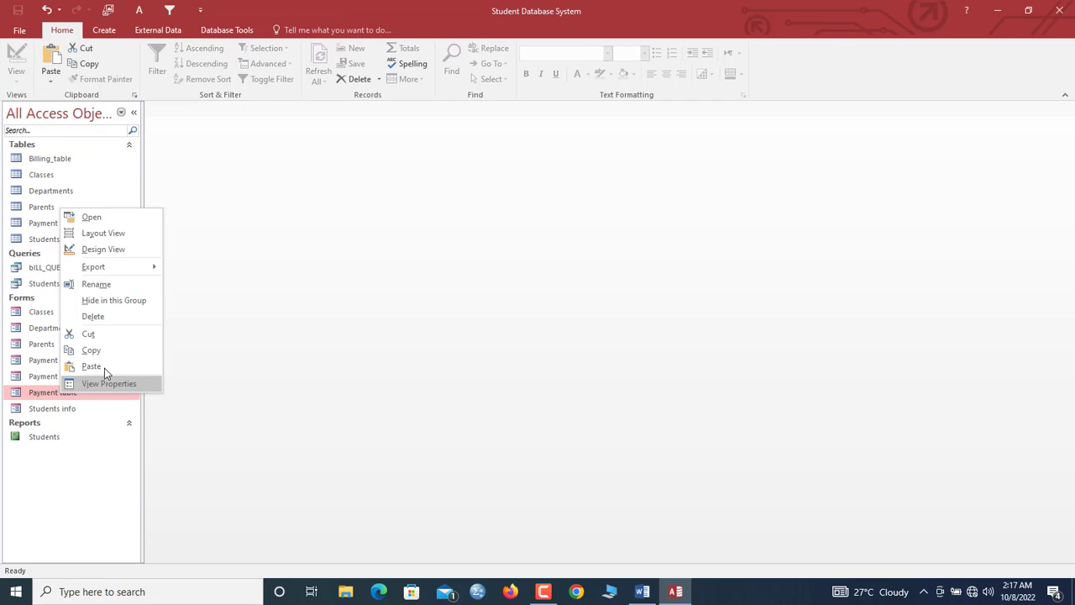
left_click(108, 289)
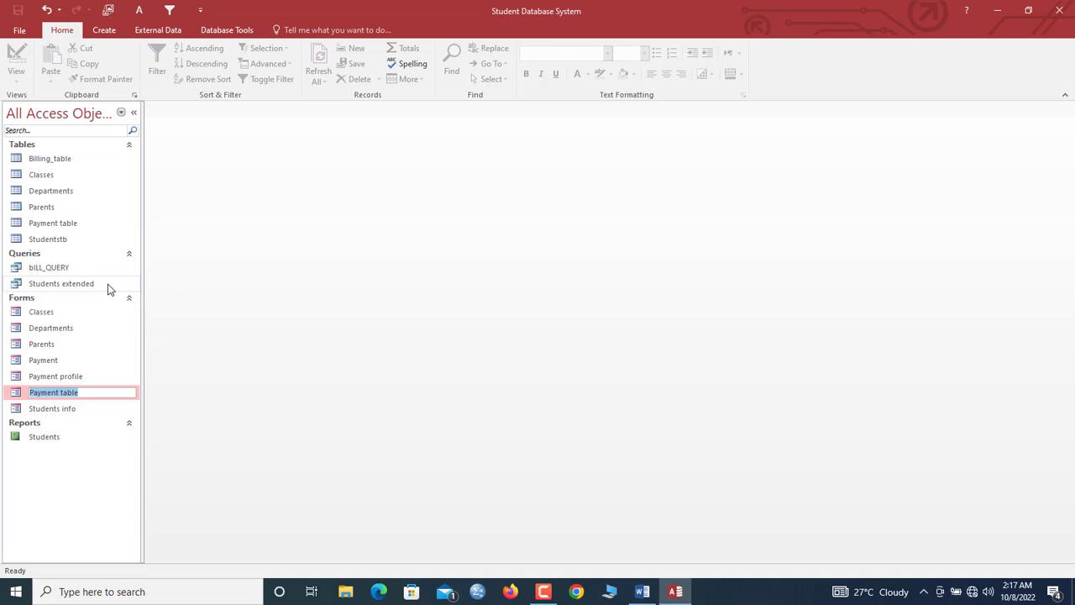
type("Billing_form")
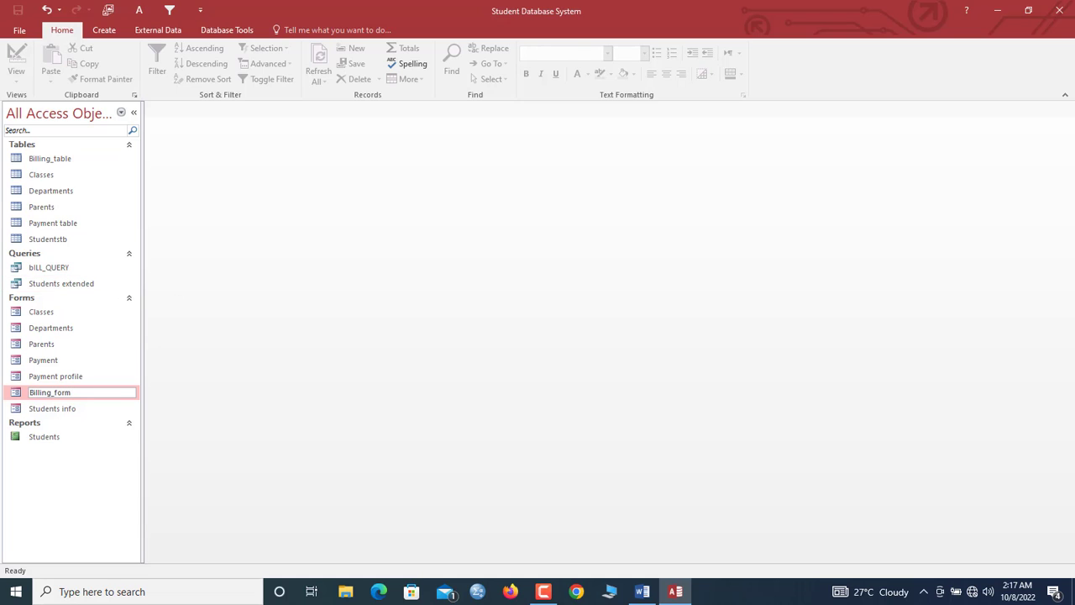
left_click(79, 377)
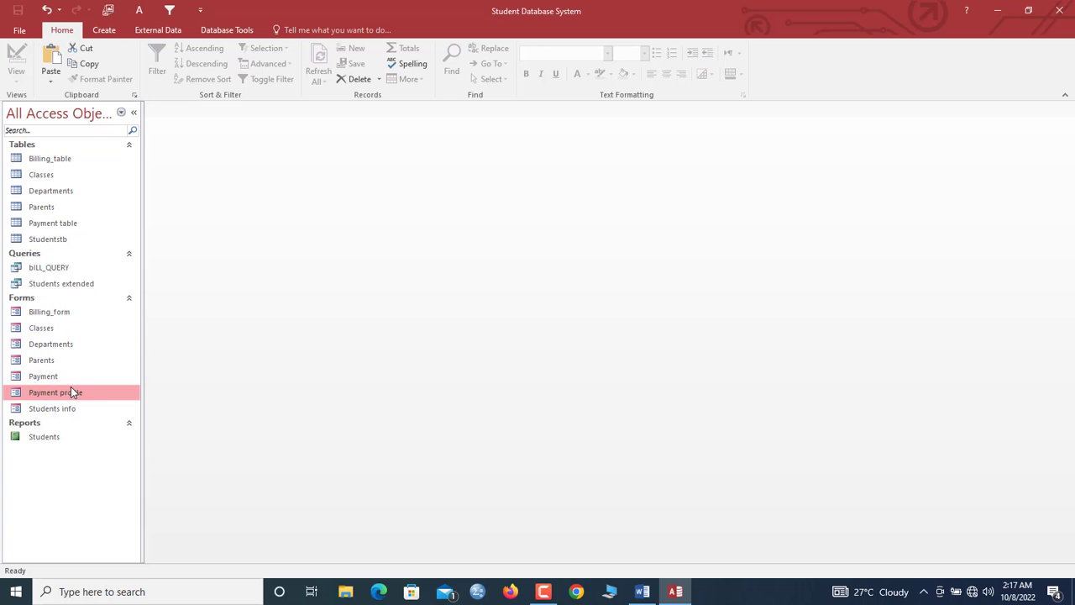
- Open Billing_form in Design View and set its record source to Billing_table
left_click(68, 313)
right_click(67, 316)
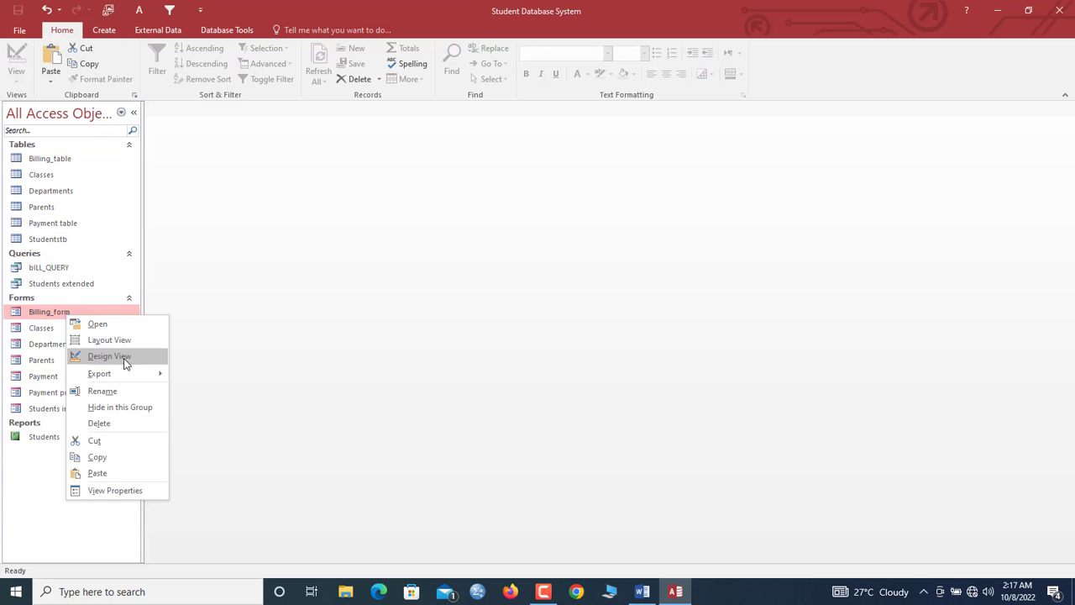
left_click(124, 361)
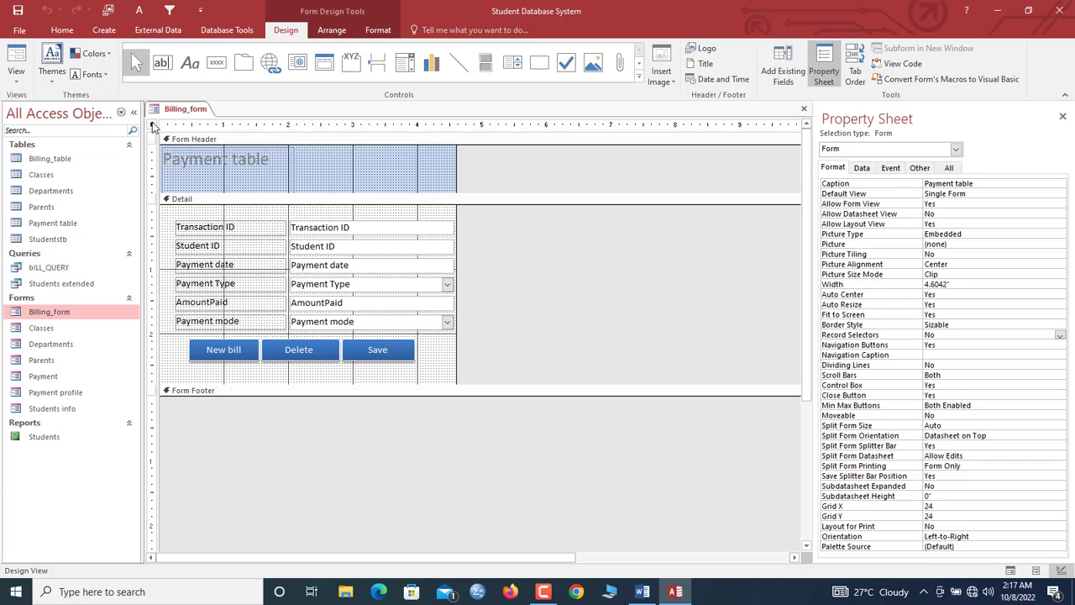
left_click(862, 168)
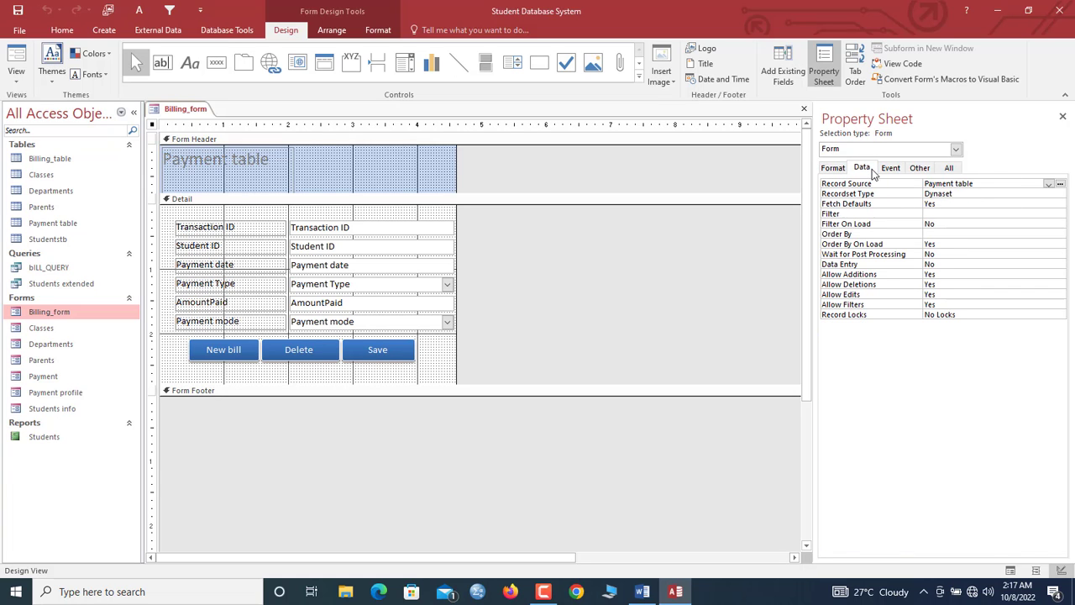
left_click(1049, 184)
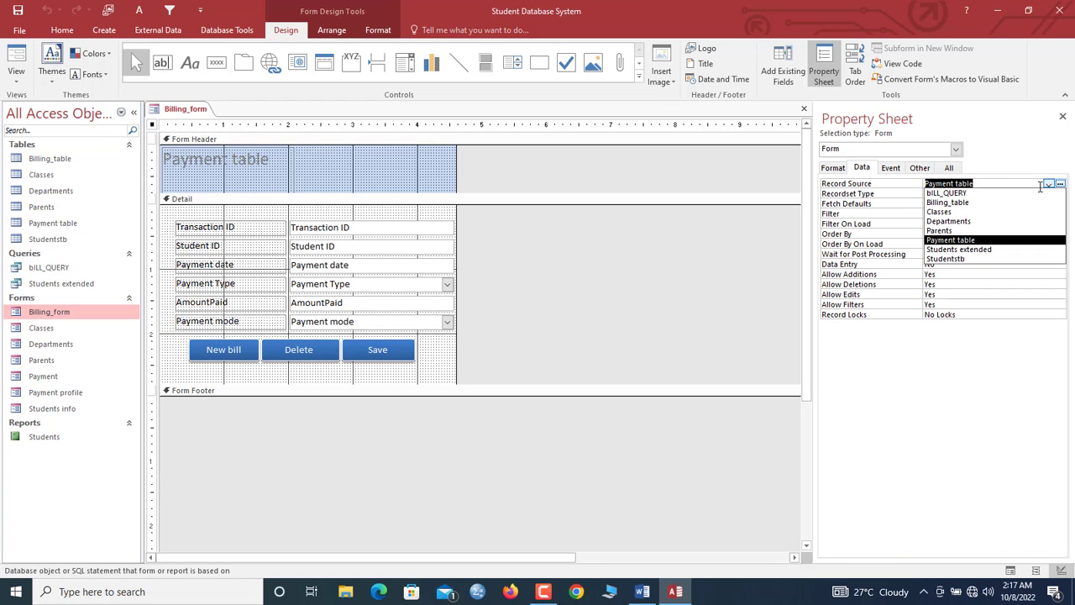
left_click(989, 202)
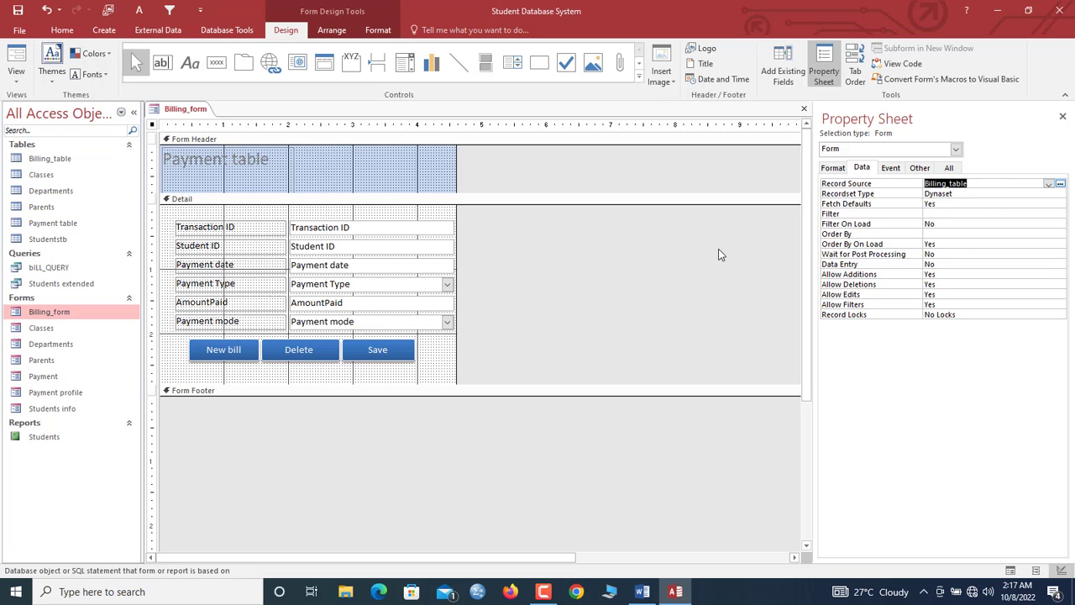
- Delete all the old payment fields from the detail section and change the form header title to "Billing by class"
left_click_drag(173, 223, 436, 330)
key("Delete")
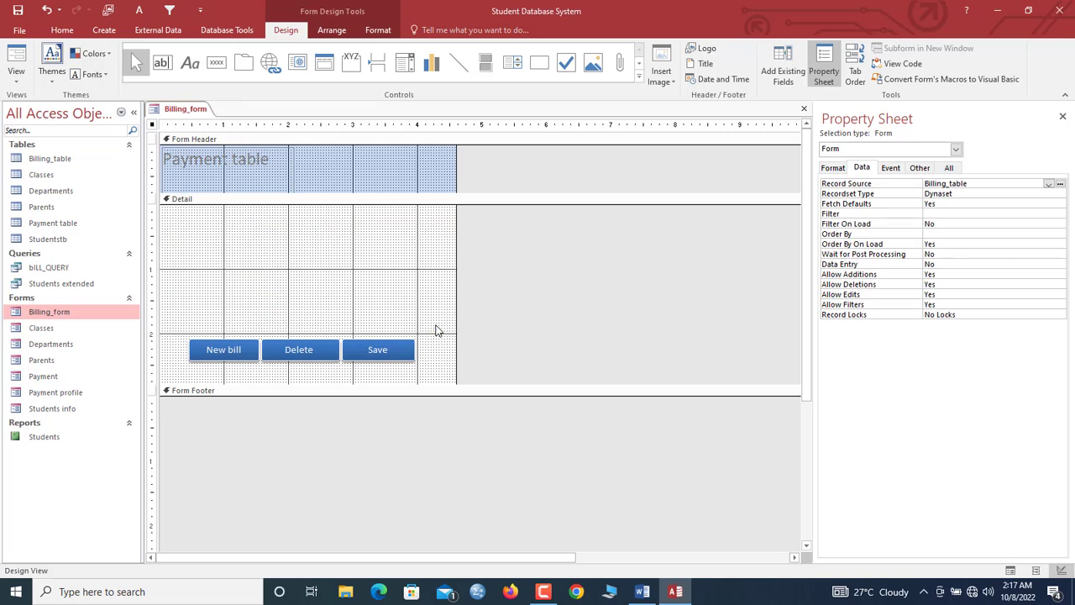
left_click(243, 178)
left_click(268, 163)
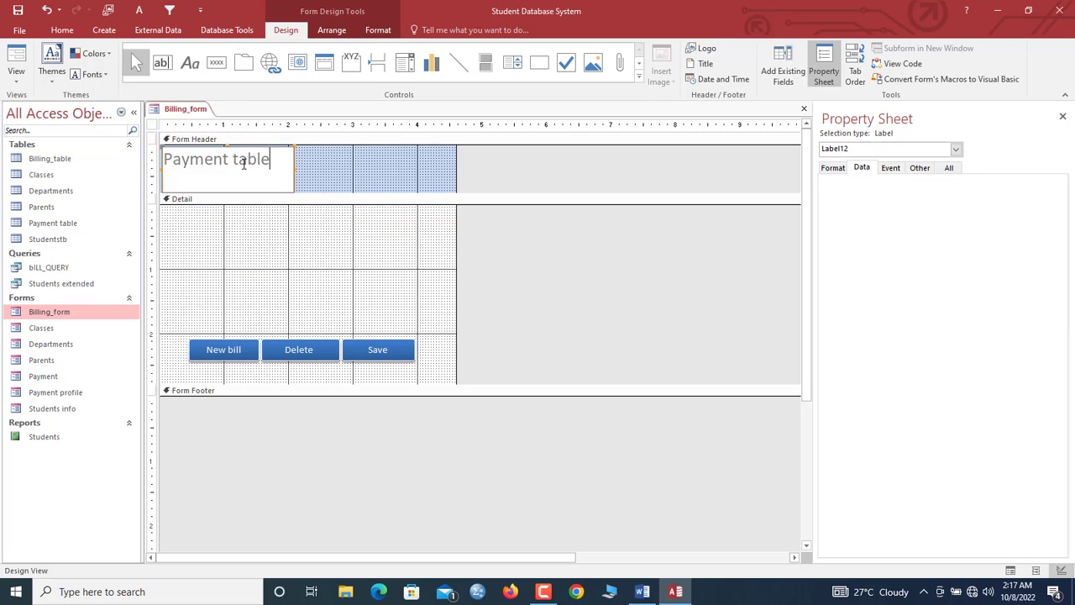
left_click_drag(269, 163, 166, 163)
type("Billing by class")
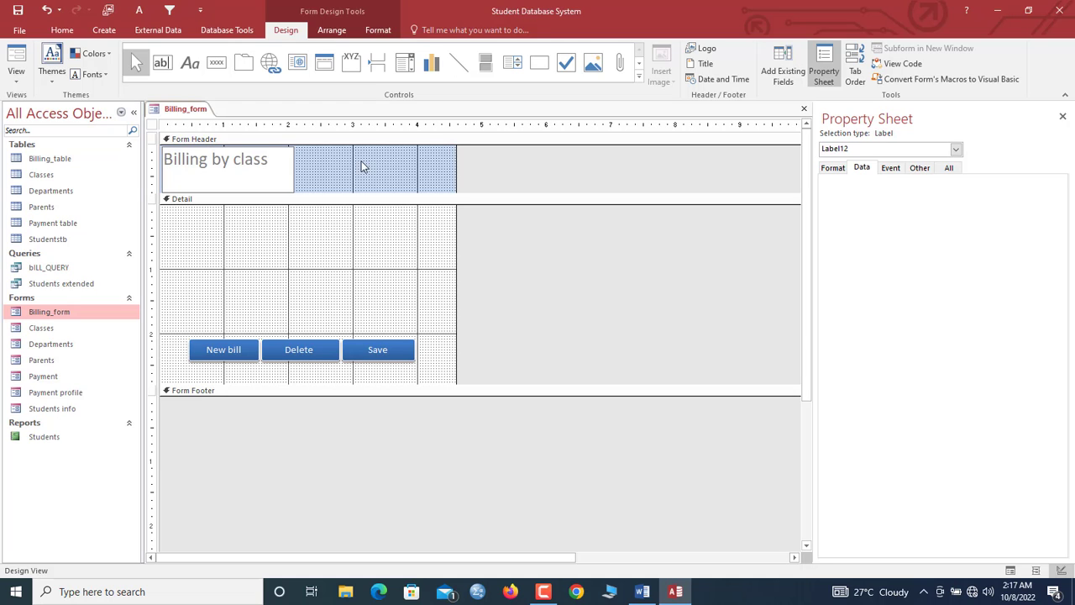
left_click(363, 165)
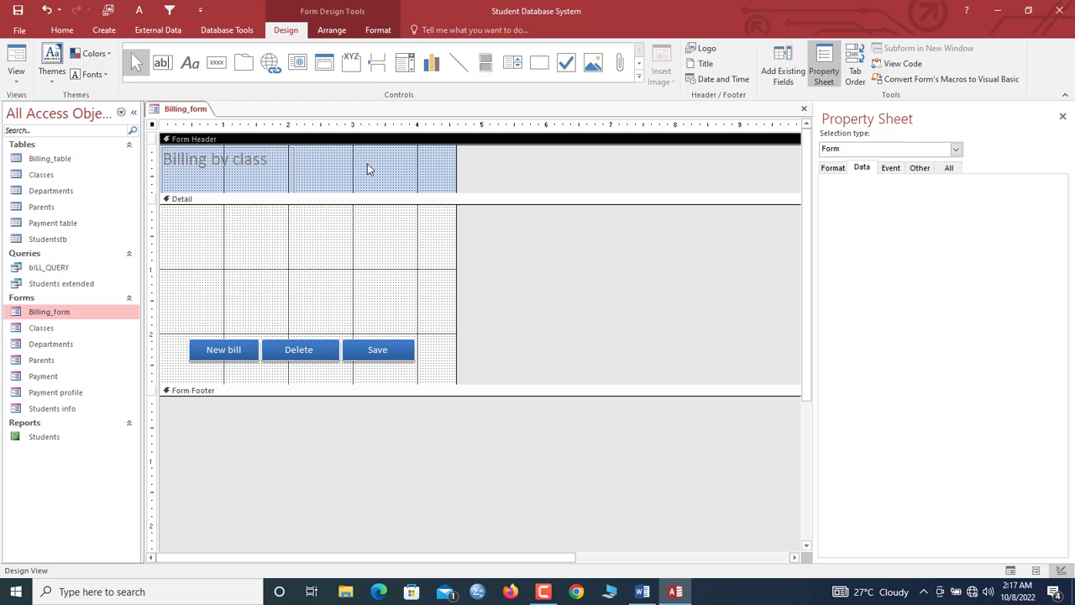
- Add all seven Billing_table fields, from Billing ID to Term, to the detail section and shift the three buttons slightly down
left_click(782, 68)
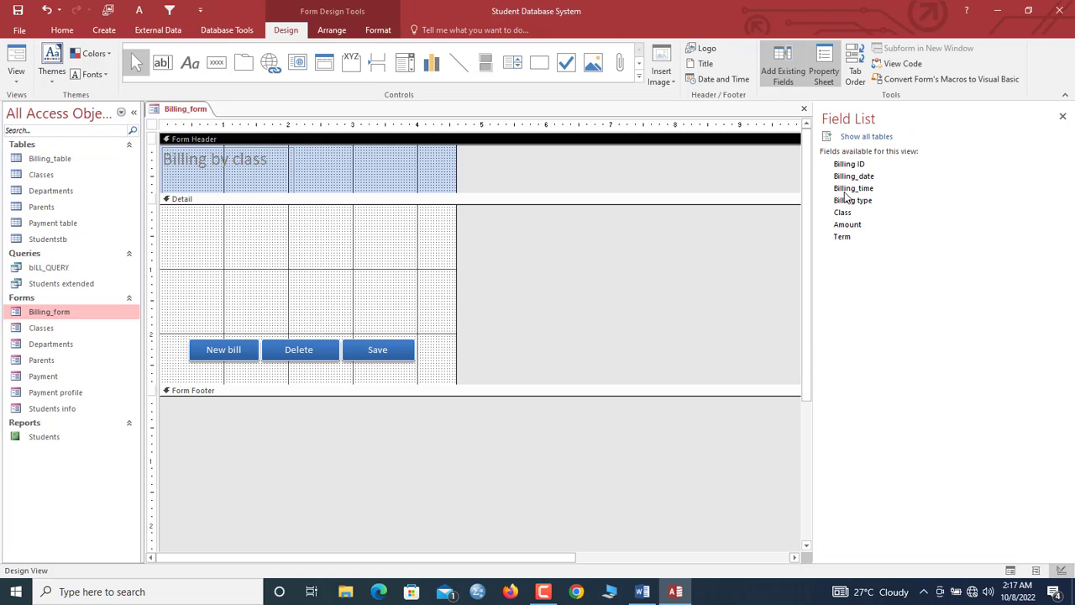
left_click(850, 164)
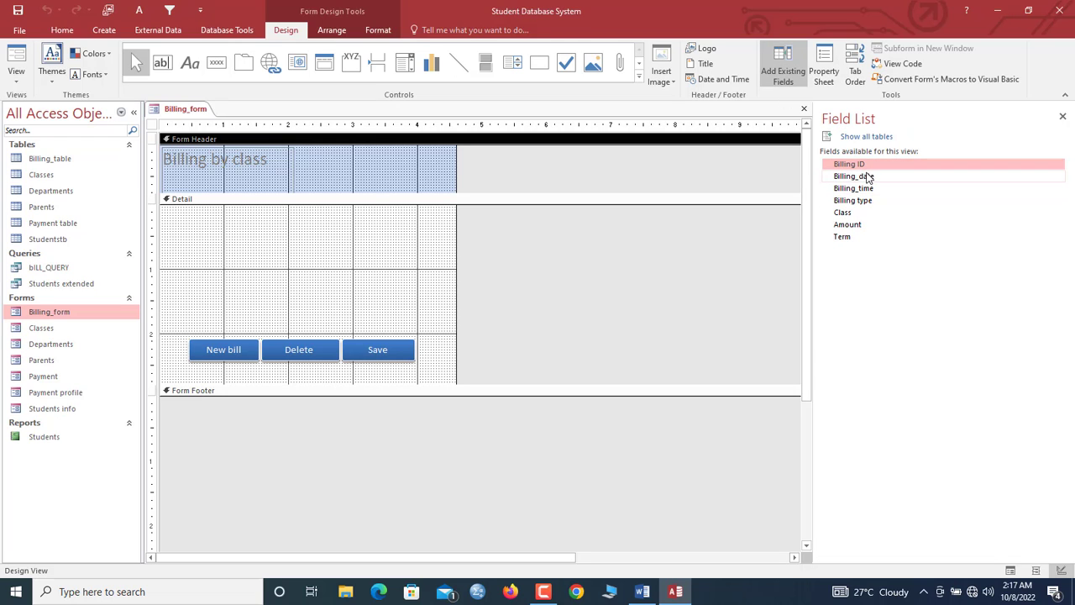
left_click(868, 176, "shift")
left_click(866, 188, "shift")
left_click(865, 200, "shift")
left_click(851, 212, "shift")
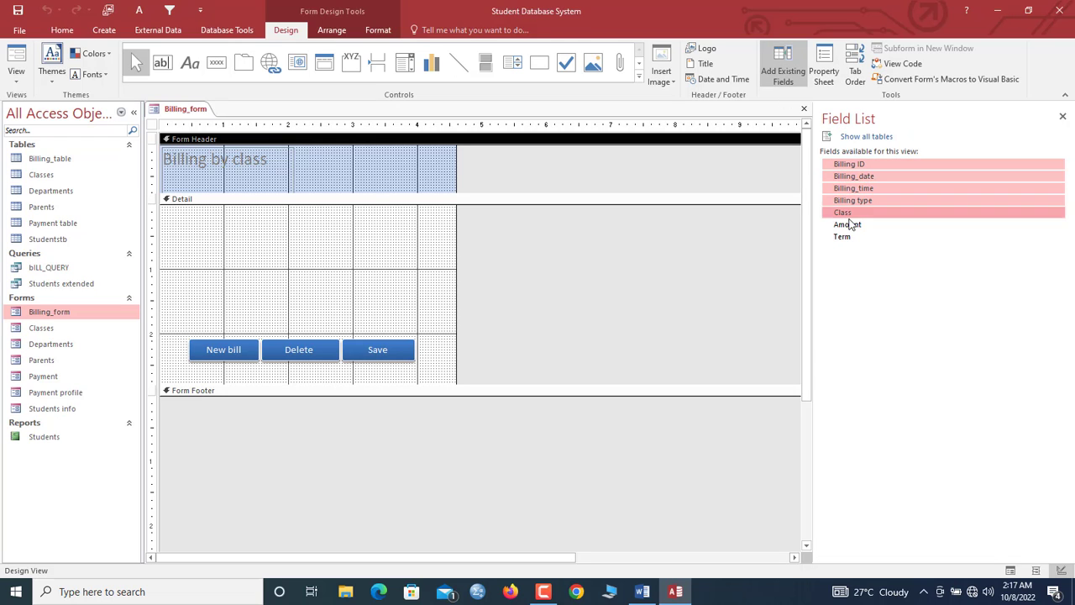
left_click(850, 225, "shift")
left_click(853, 237, "shift")
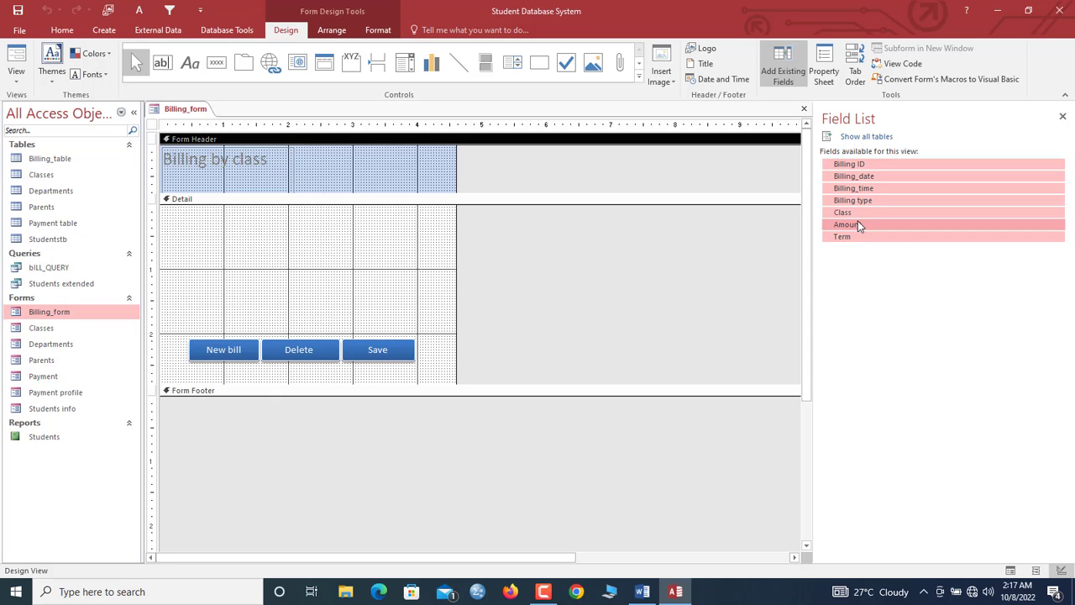
left_click_drag(858, 220, 305, 216)
left_click_drag(178, 343, 372, 357)
key("Down")
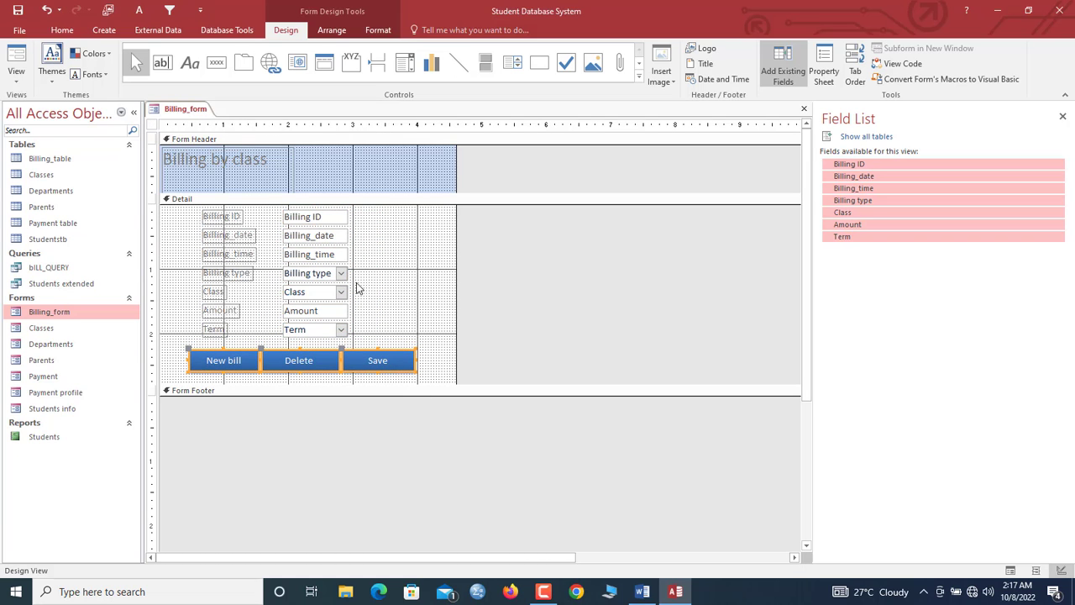
- Size the field labels to the widest one, widen them a little more, and widen all the entry boxes
left_click_drag(198, 212, 224, 327)
right_click(223, 320)
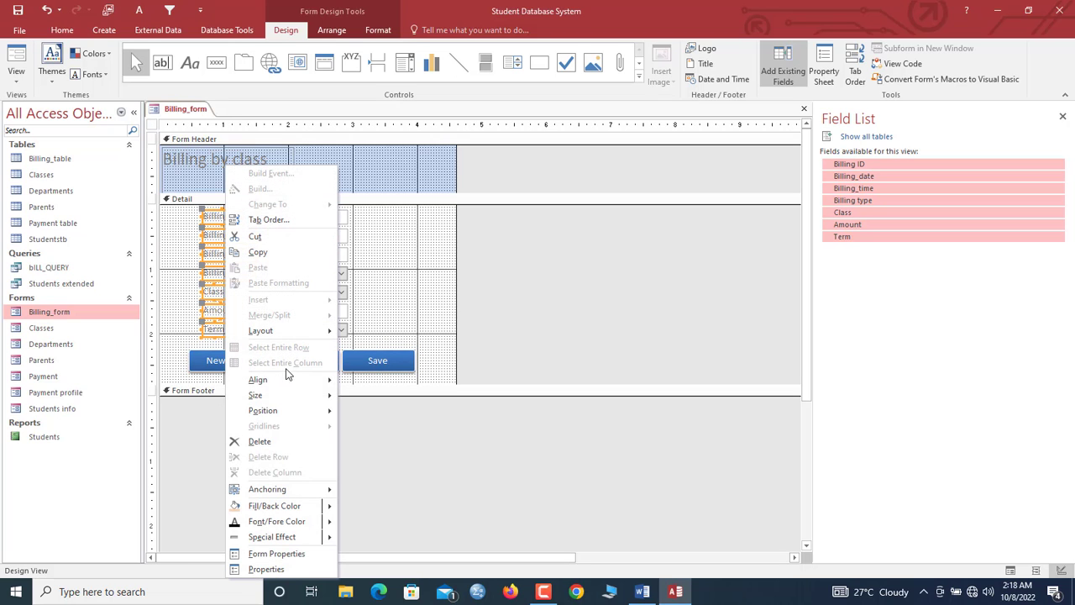
mouse_move(294, 398)
left_click(406, 458)
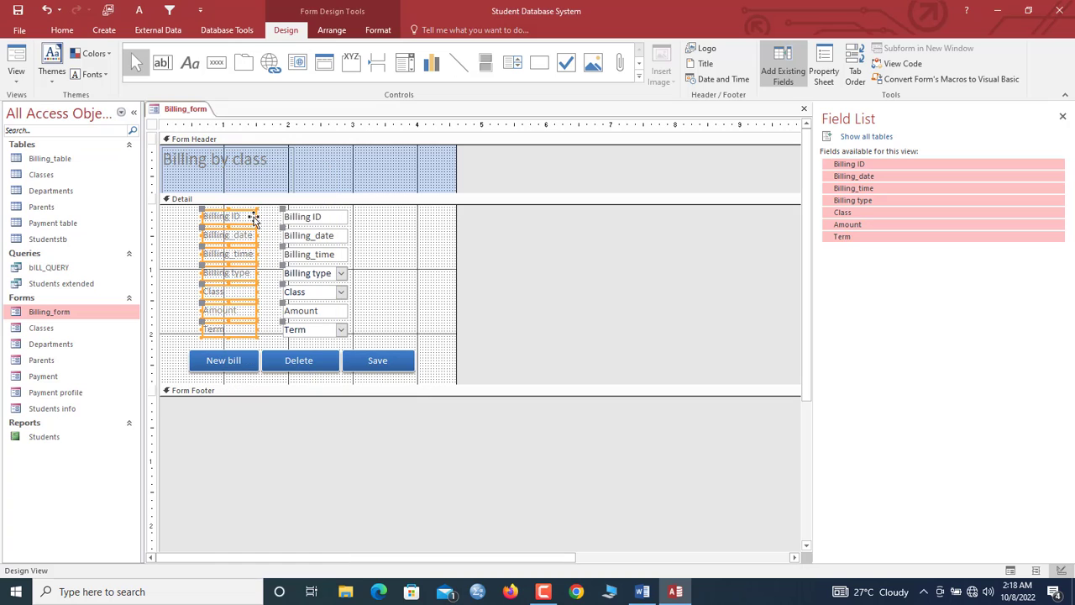
left_click_drag(257, 236, 272, 235)
left_click(359, 248)
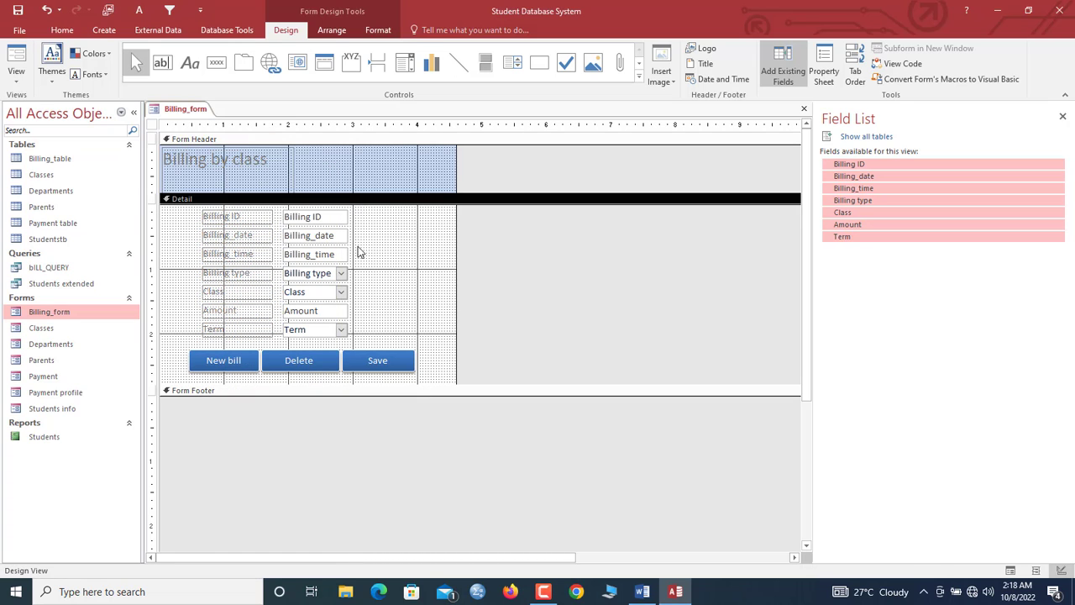
left_click_drag(361, 220, 434, 311)
- Shift all labels and entry boxes left and slightly down above the buttons, and set their font colour to black
left_click_drag(190, 212, 376, 330)
key("Left")
key("Left")
key("Left")
key("Left")
key("Left")
key("Down")
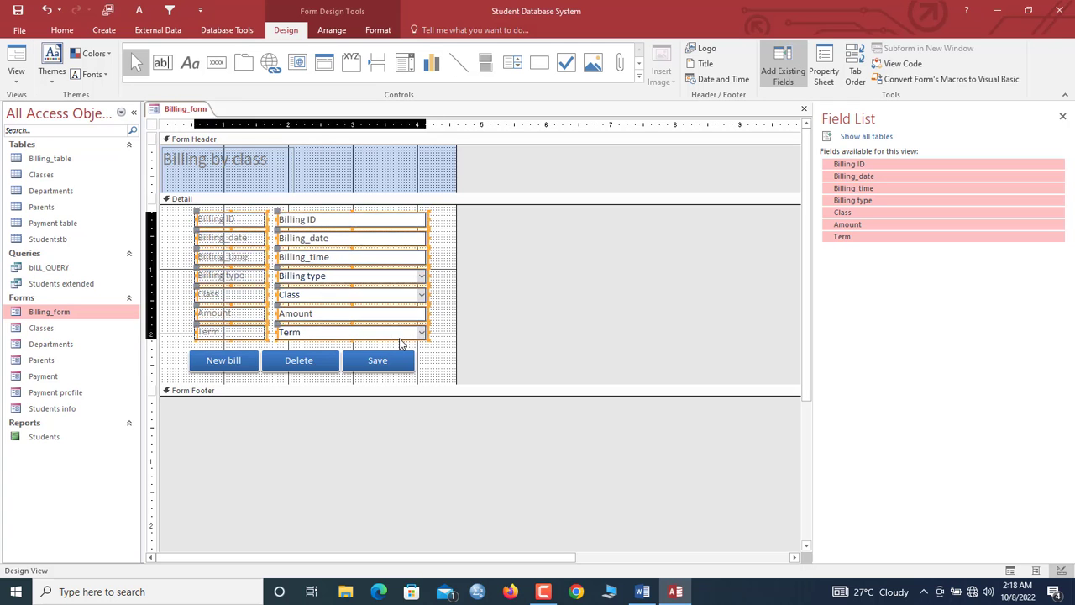
left_click(377, 30)
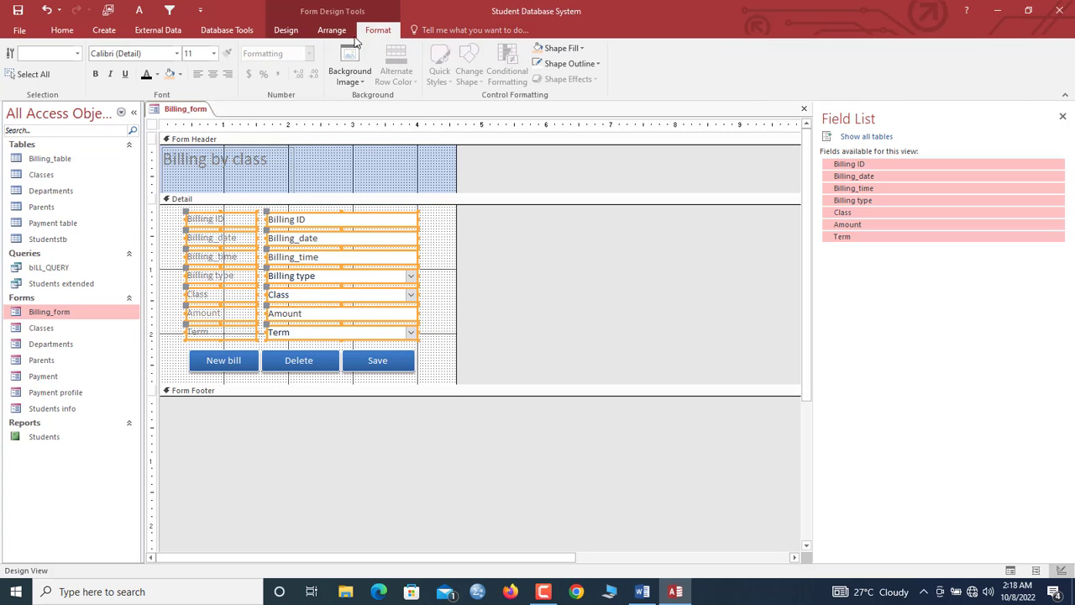
left_click(146, 74)
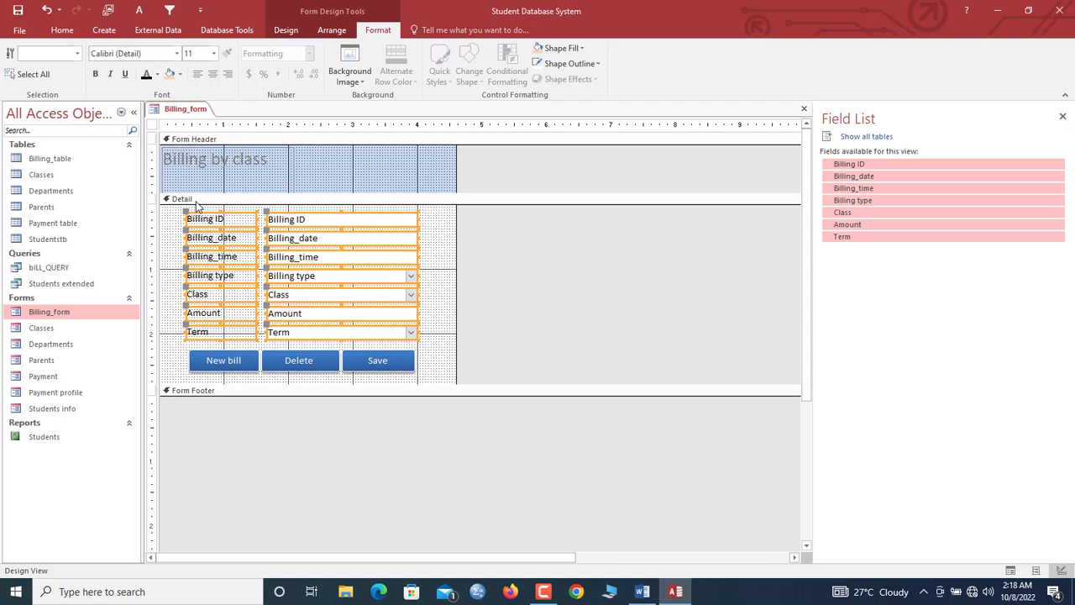
- Set the form's caption to "Billing" and show the form in Form View
double_click(153, 124)
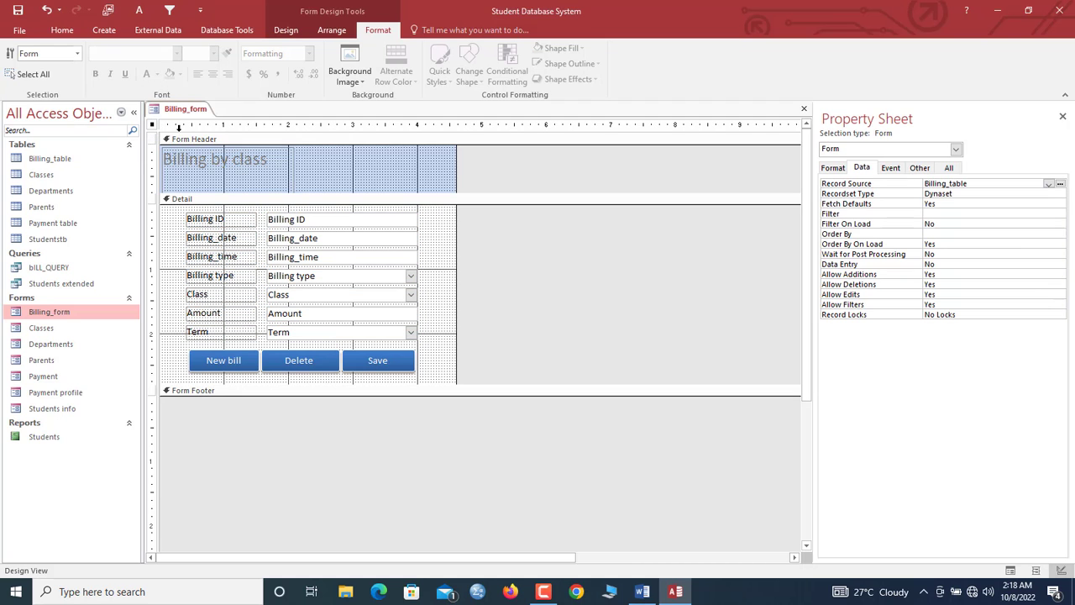
left_click(839, 169)
left_click(902, 184)
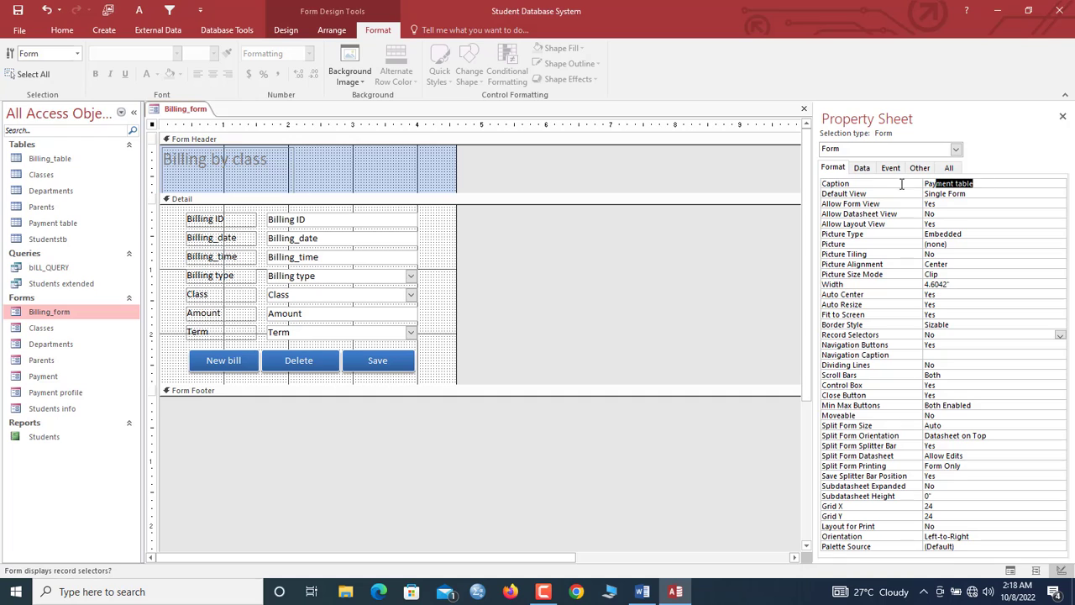
type("Billing")
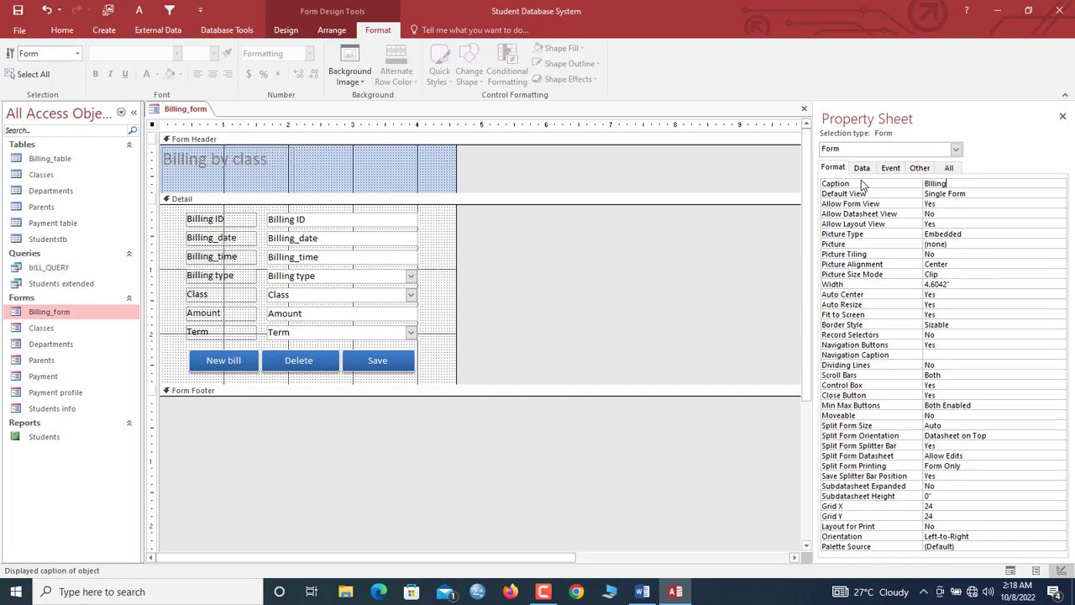
right_click(194, 115)
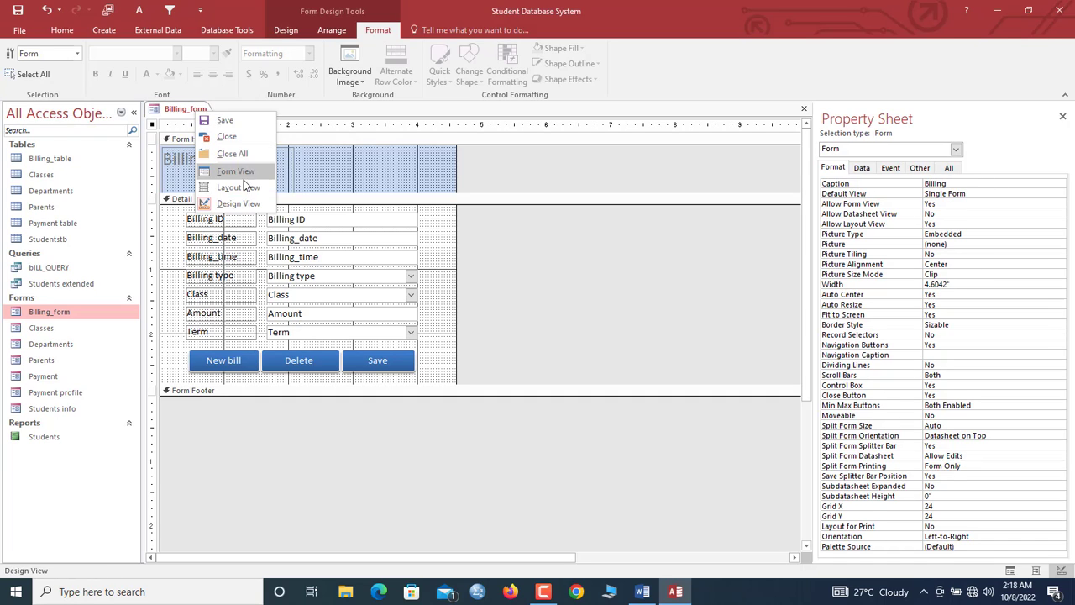
left_click(238, 171)
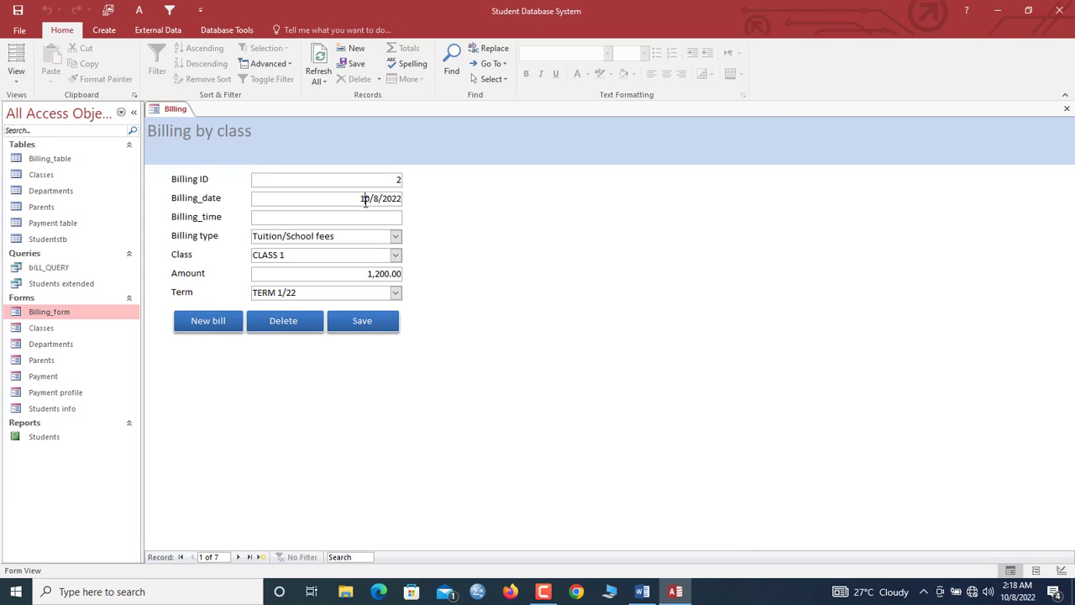
left_click(365, 200)
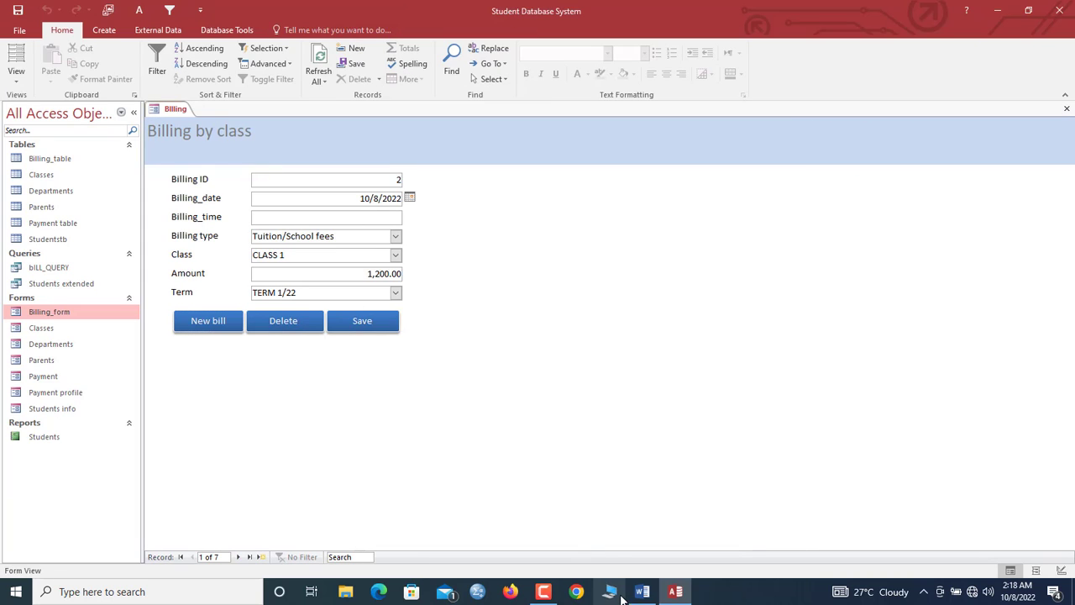
- Start a new bill dated 10/8/2022 with the billing type Tuition/School fees
left_click(211, 322)
left_click(399, 199)
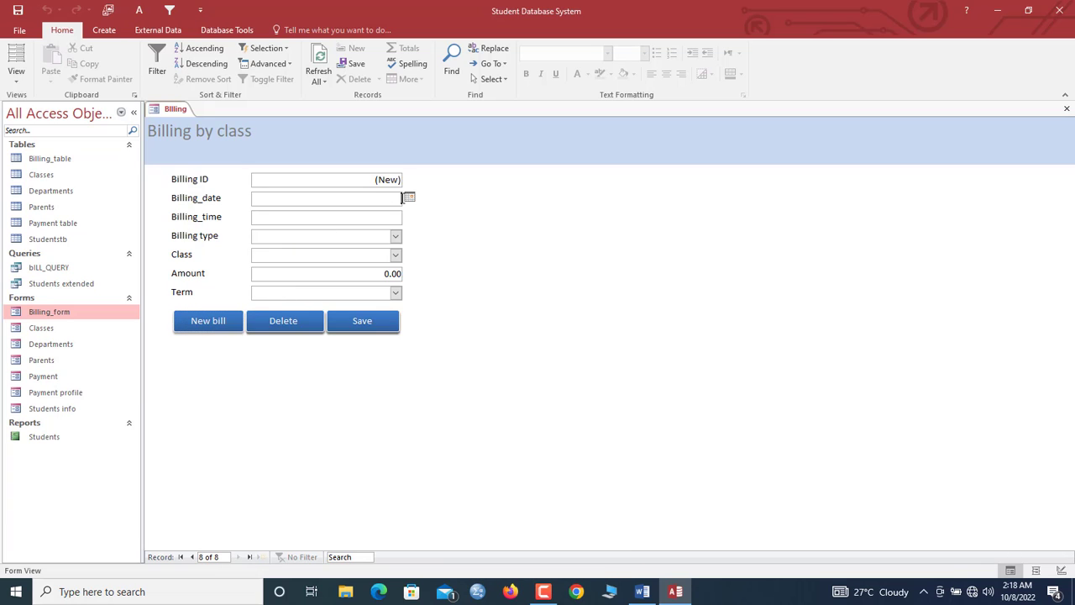
left_click(411, 199)
left_click(354, 306)
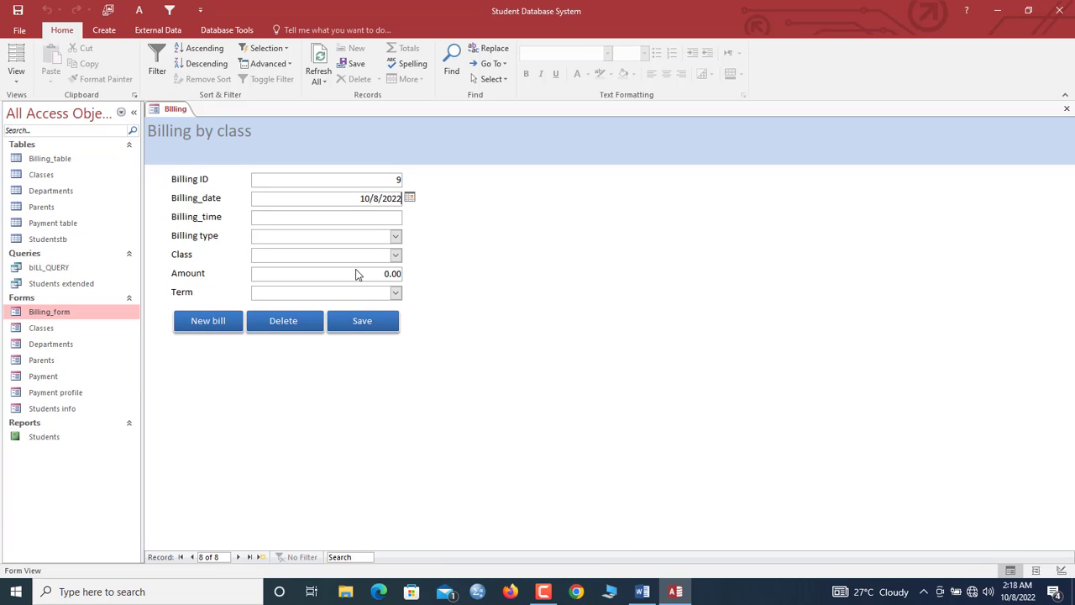
left_click(387, 217)
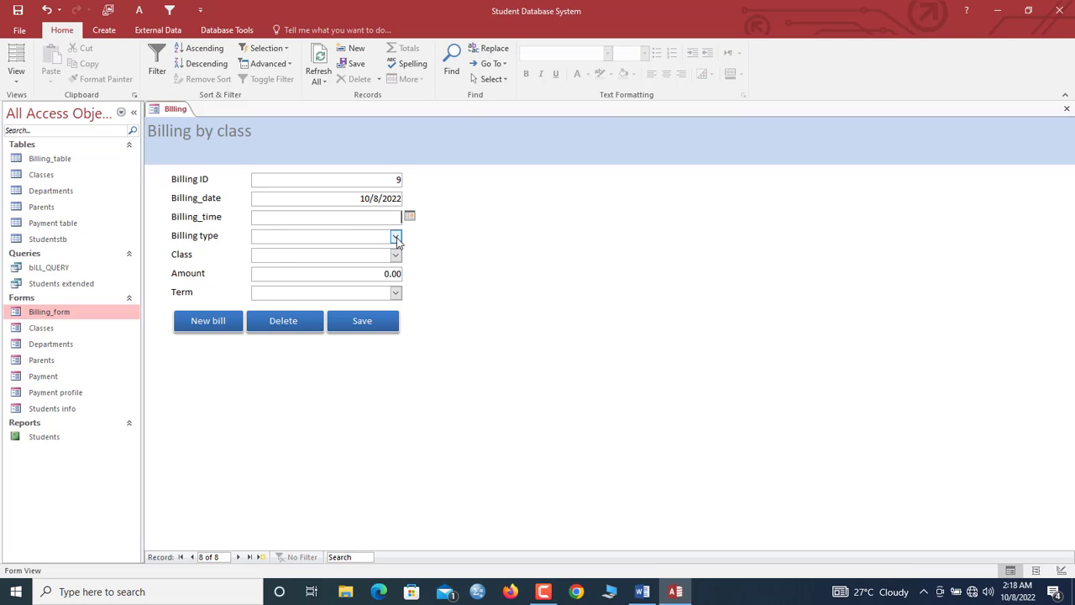
left_click(396, 238)
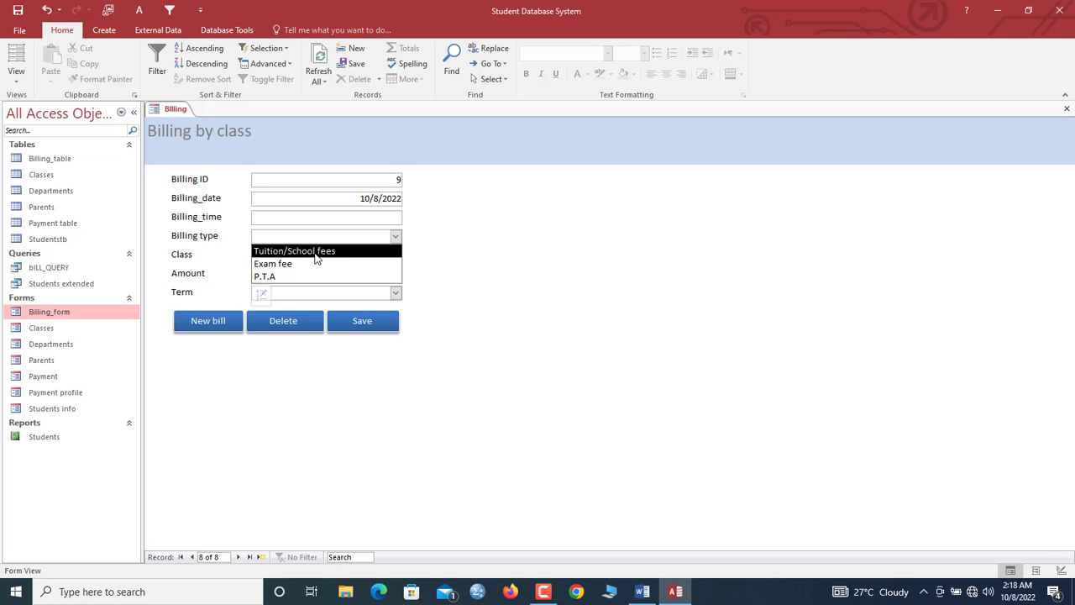
left_click(316, 252)
- Complete the bill with class CLASS 3, amount 1600 and term TERM 1/22, and save the record
left_click(397, 255)
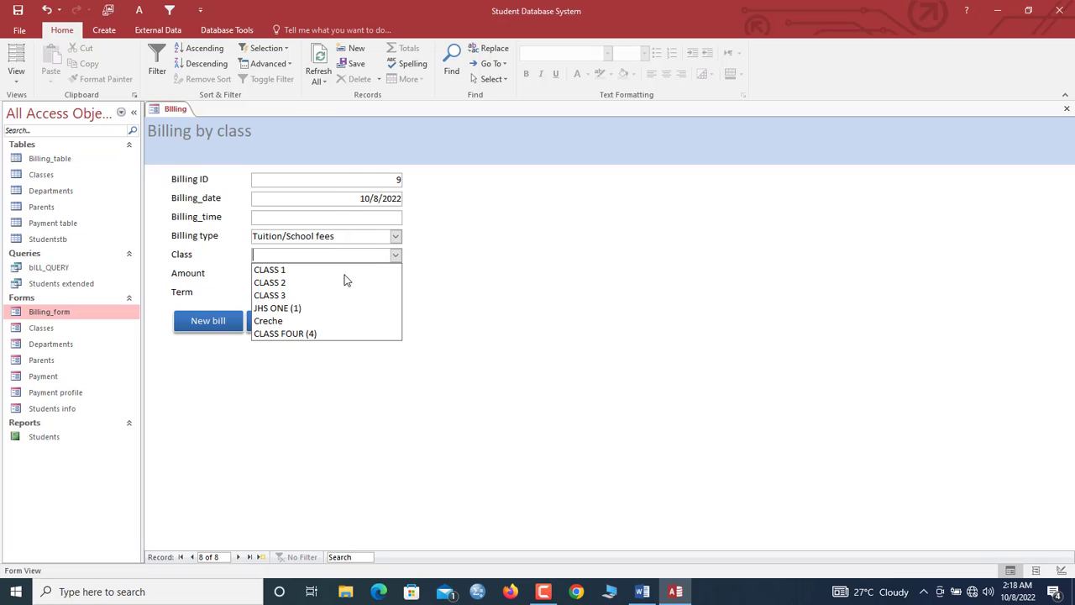
left_click(361, 293)
key("Tab")
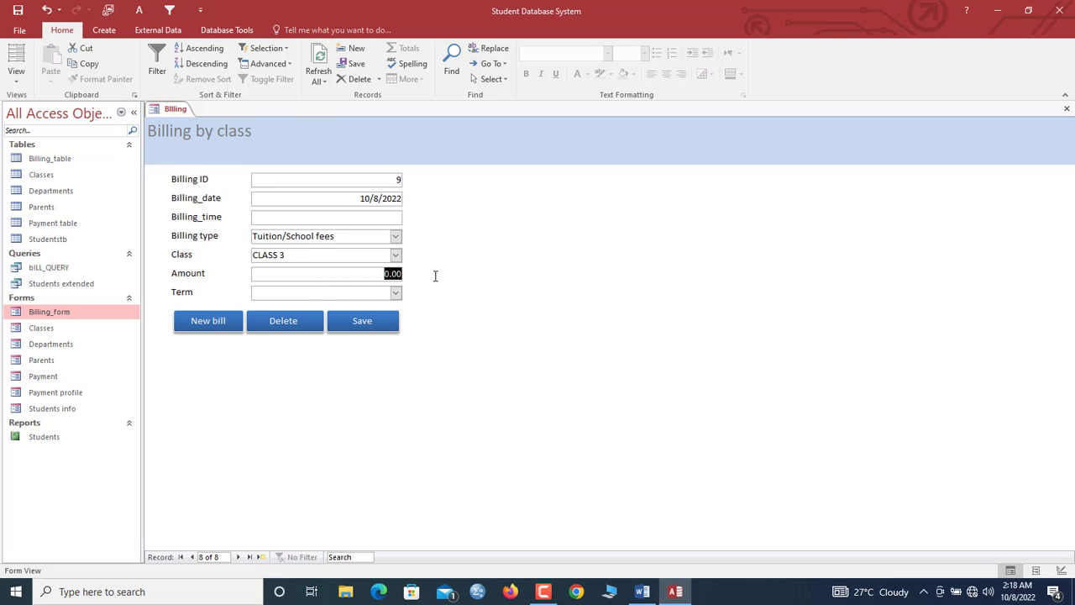
type("16")
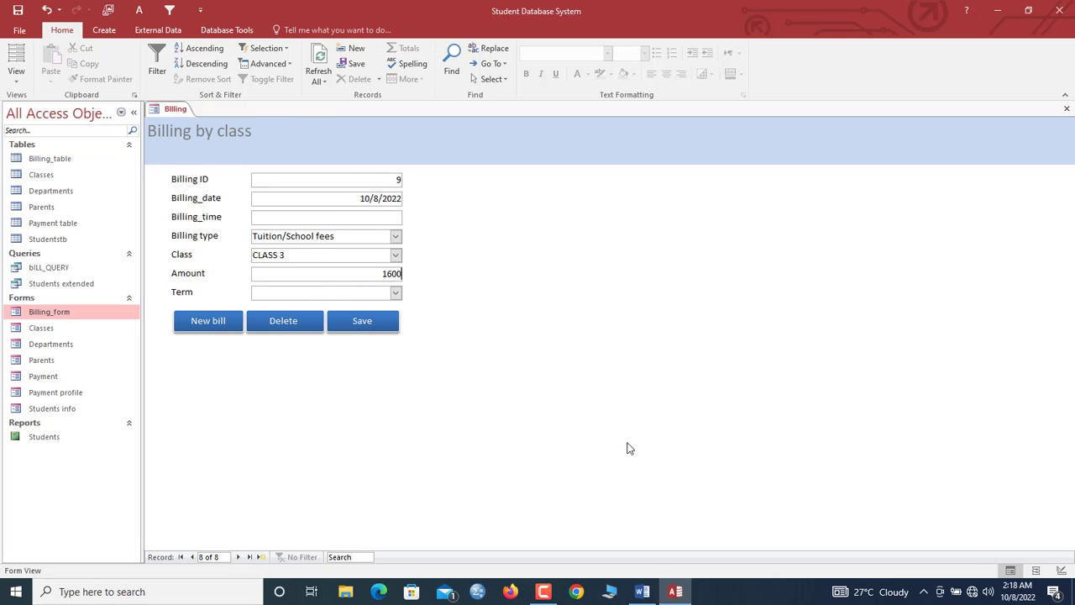
left_click(394, 293)
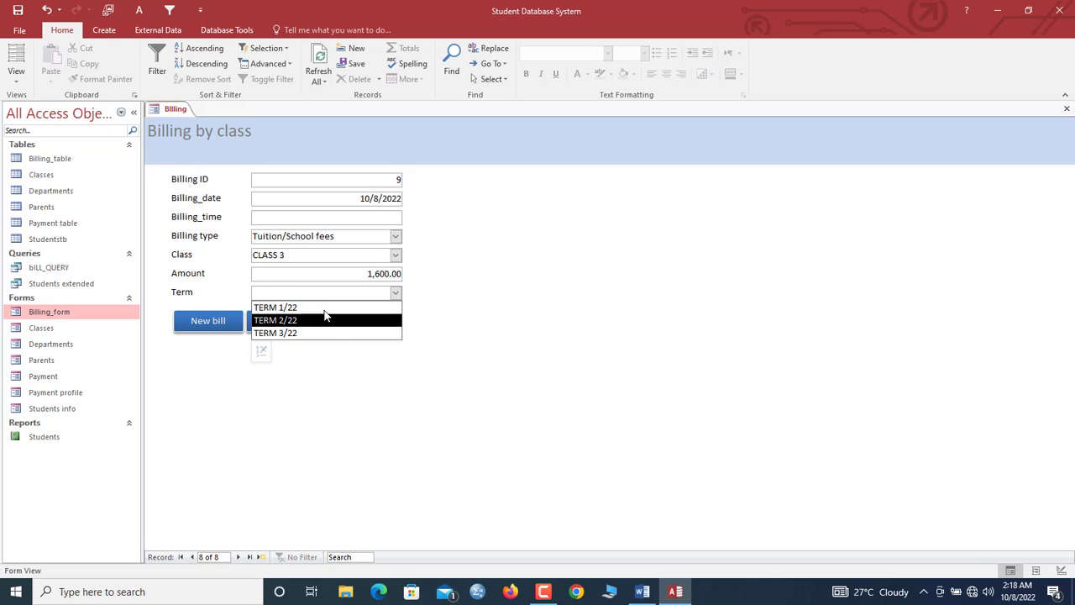
left_click(325, 308)
left_click(362, 321)
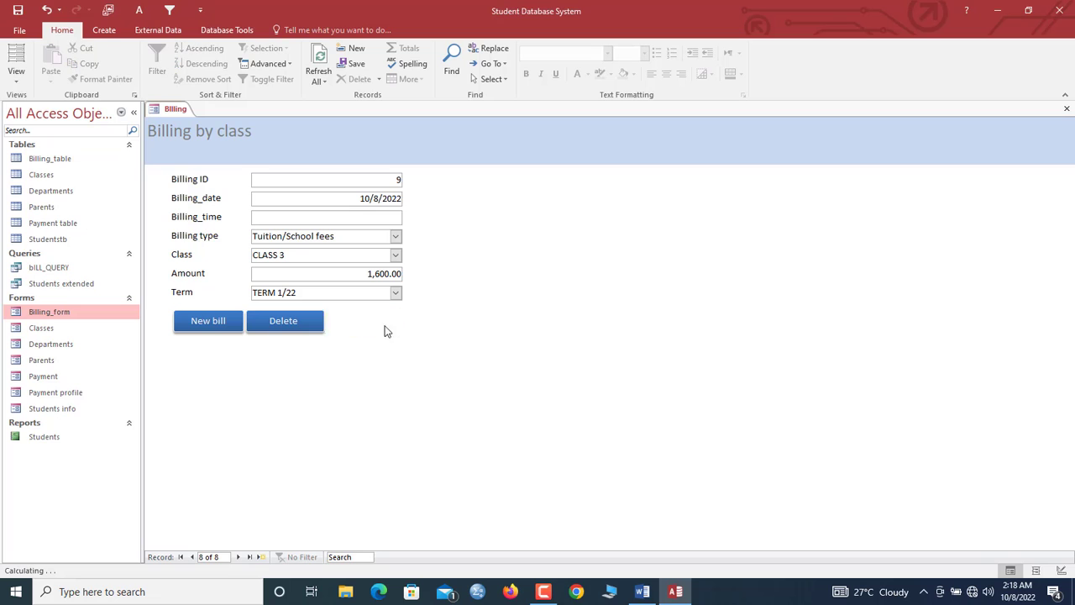
- Check the new bill in Billing_table and the class totals in bILL_QUERY, and close all open objects
double_click(69, 164)
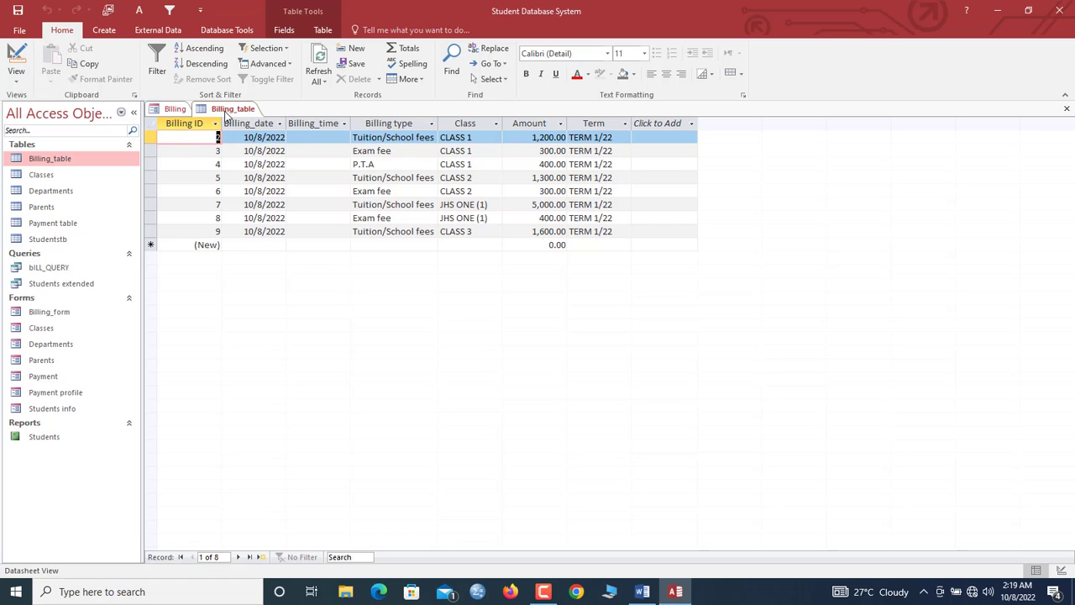
double_click(91, 268)
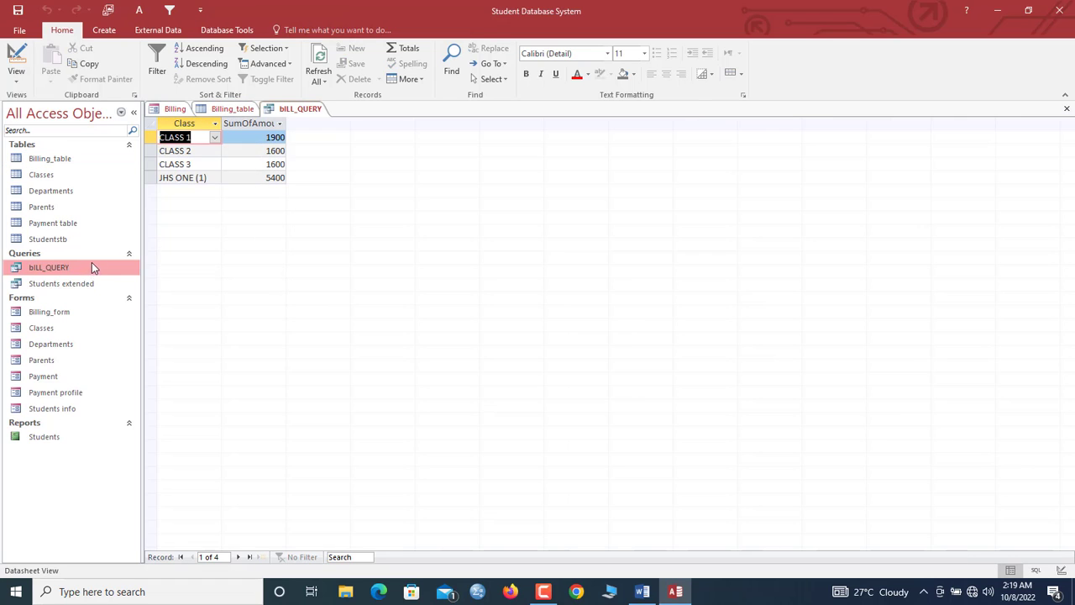
left_click(296, 112)
right_click(298, 112)
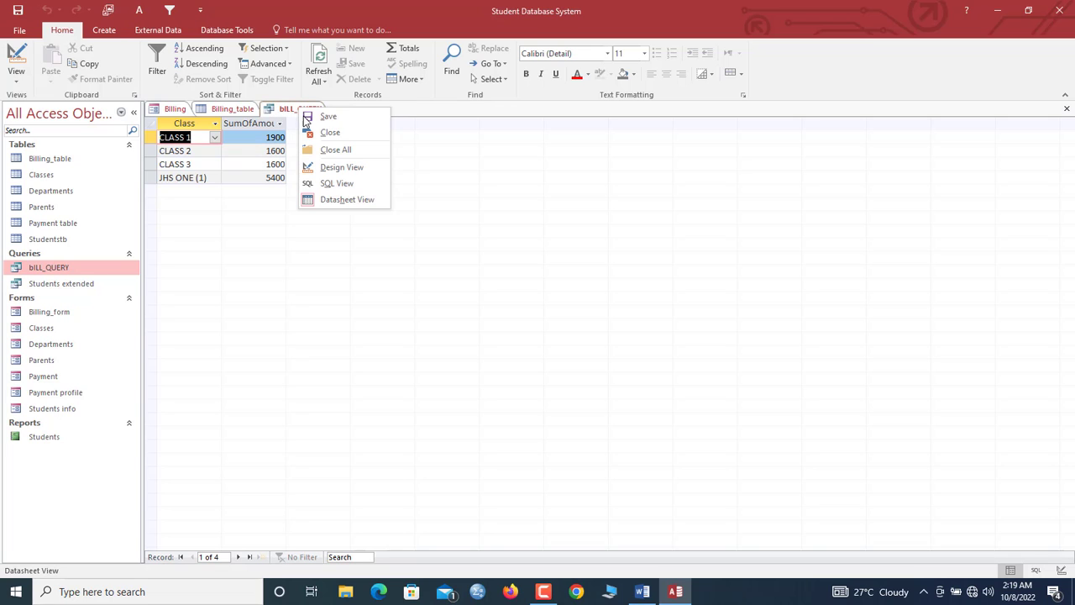
left_click(311, 149)
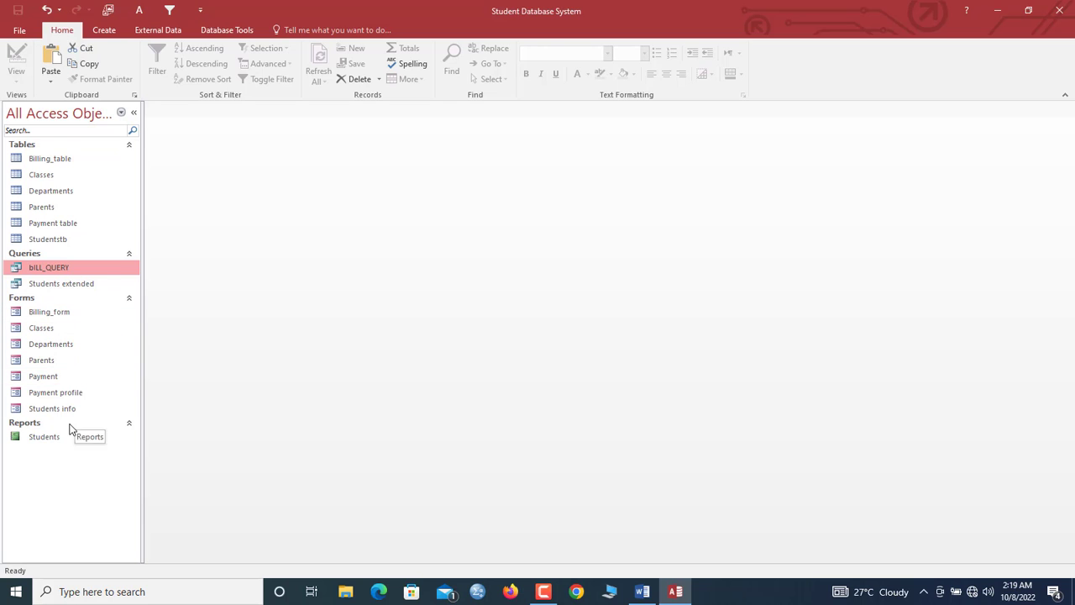
- Review the Payment profile form and the Payment datasheet form, closing each one after viewing it
double_click(70, 394)
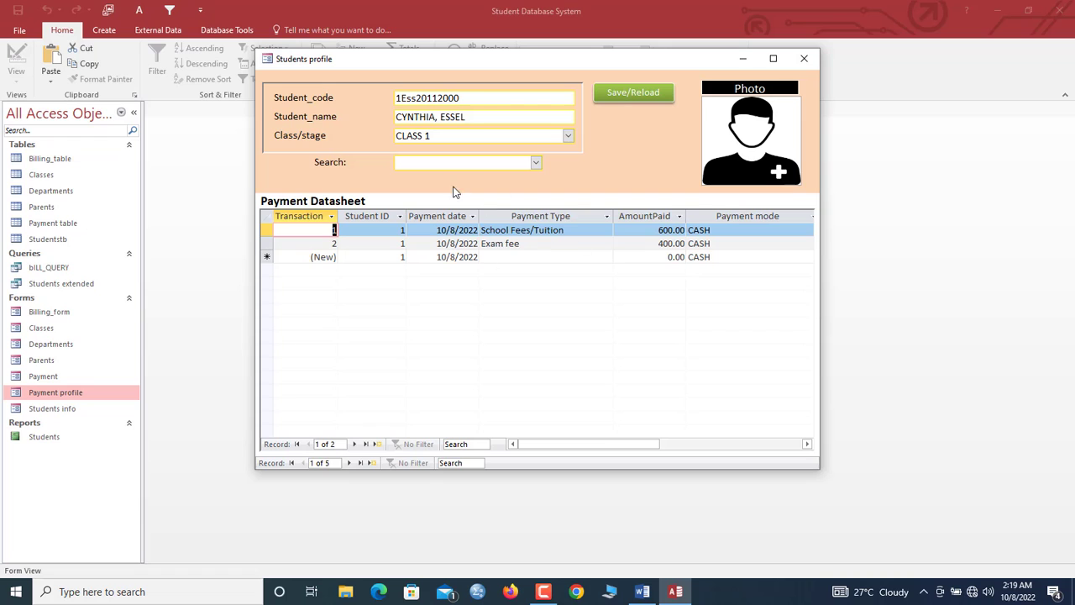
left_click(805, 61)
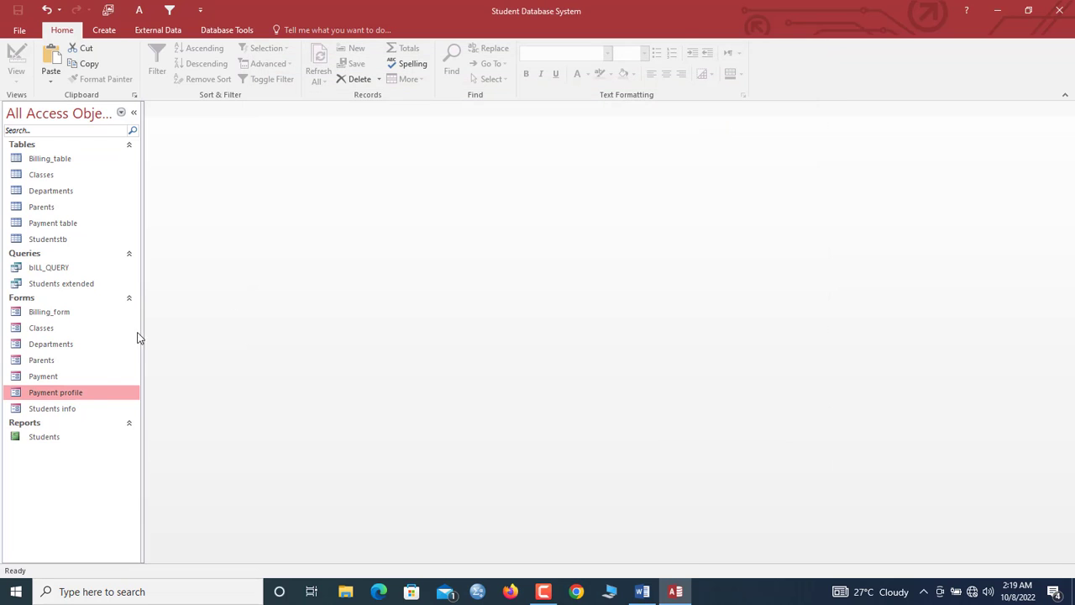
double_click(44, 376)
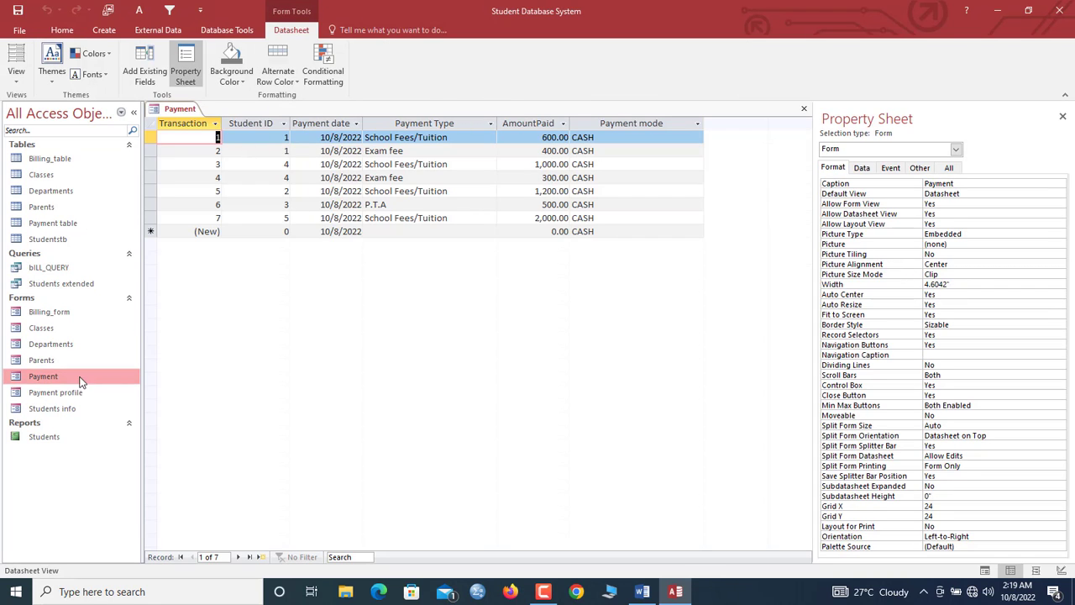
right_click(180, 109)
left_click(214, 136)
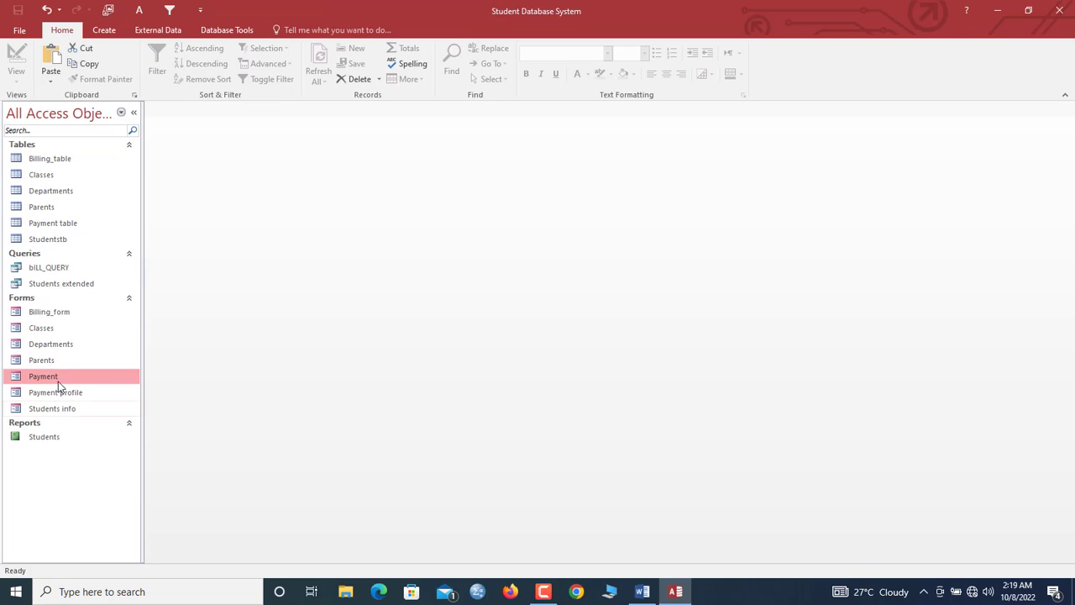
- Reopen Billing_form and look over its fields and its New bill, Delete and Save buttons
double_click(55, 314)
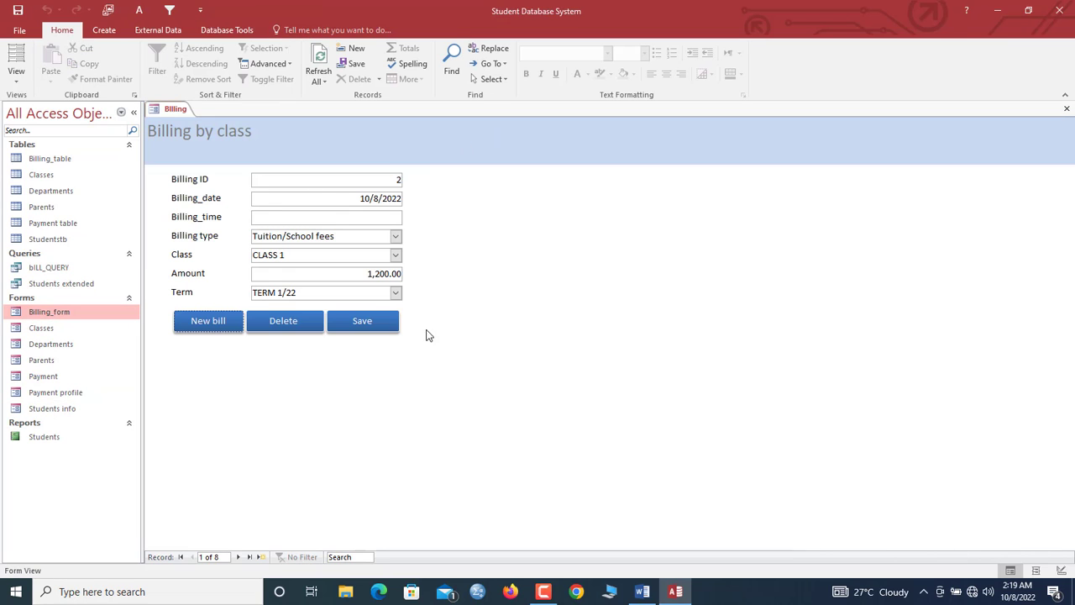
right_click(175, 149)
left_click(169, 146)
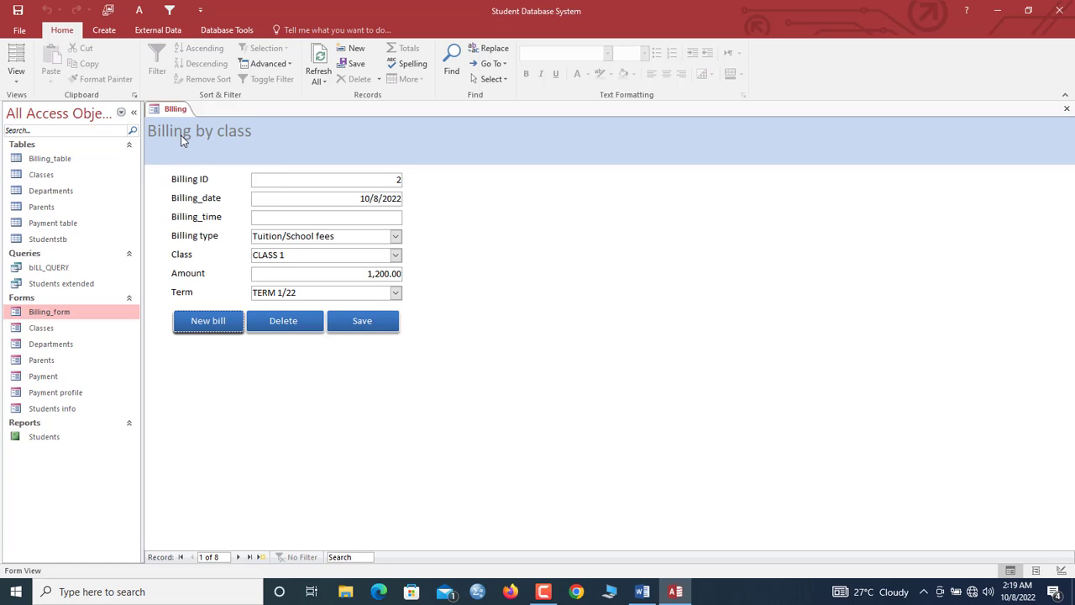
right_click(175, 112)
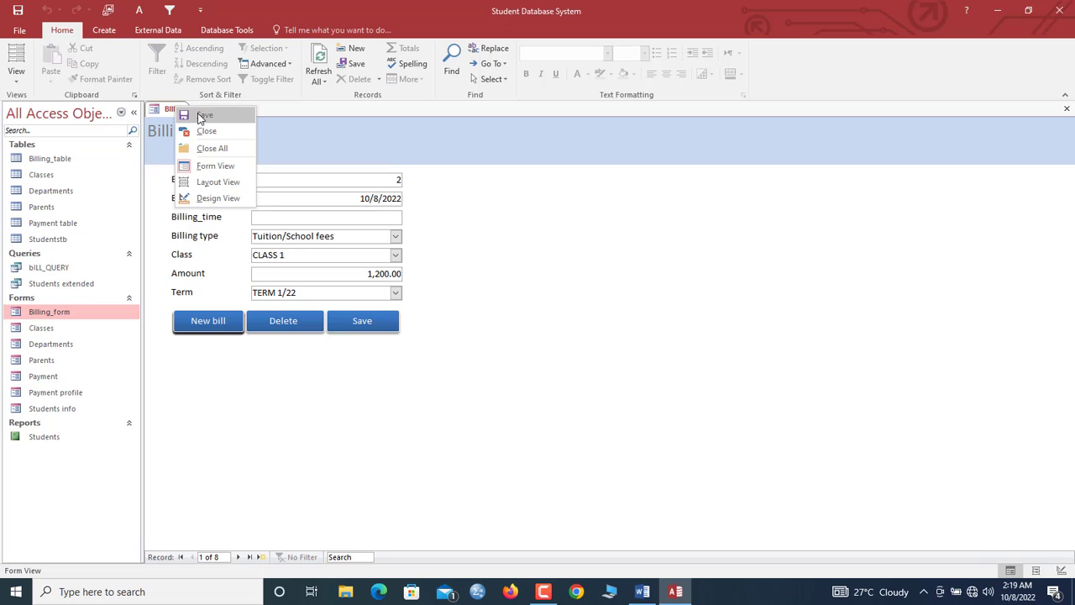
- Close the open Billing form
left_click(169, 117)
right_click(169, 114)
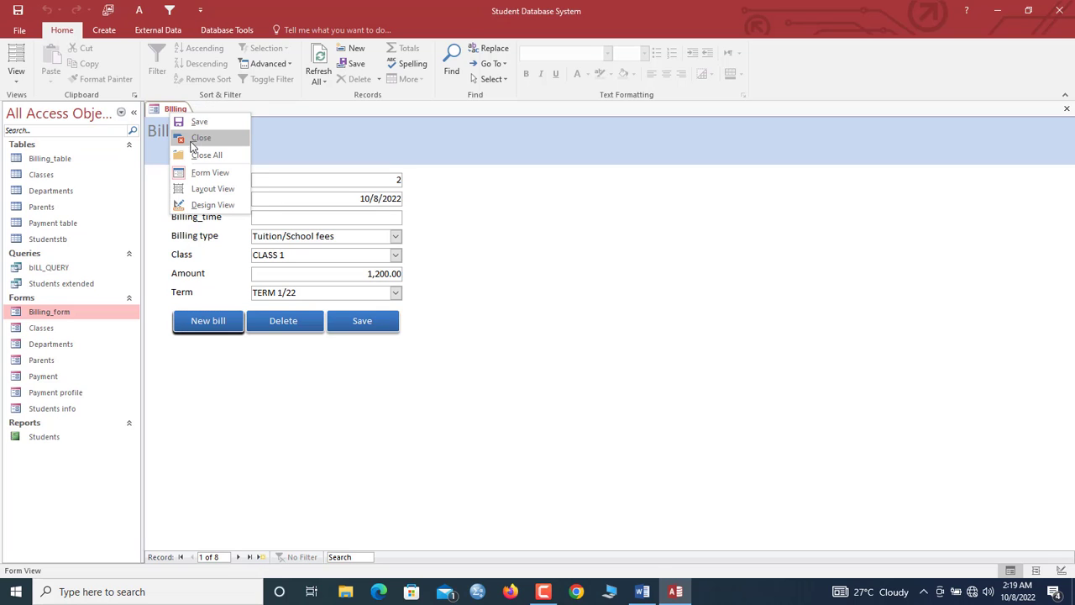
left_click(166, 123)
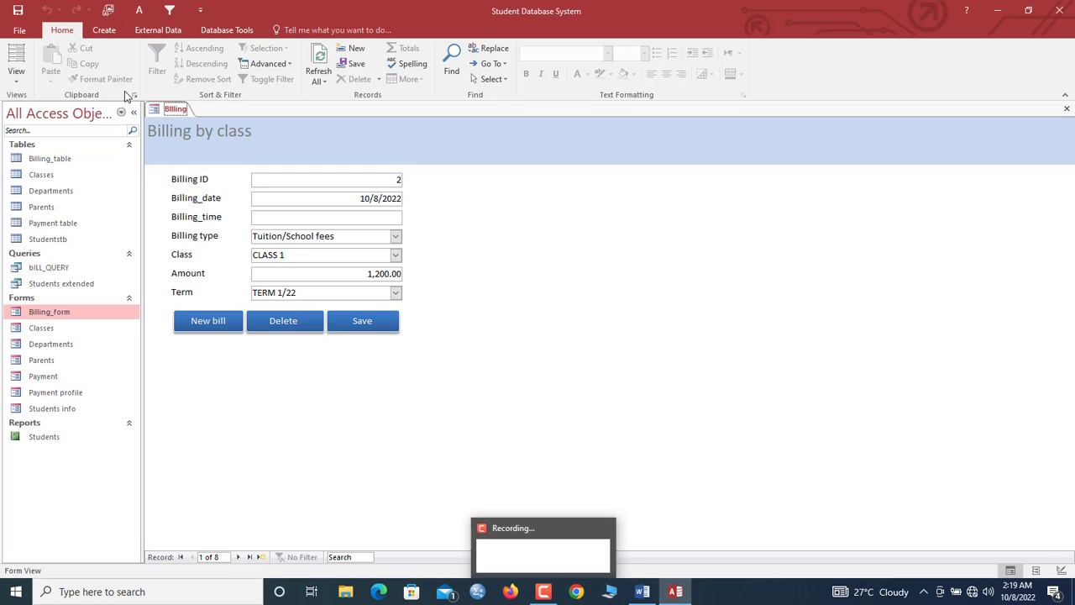
right_click(168, 118)
left_click(214, 136)
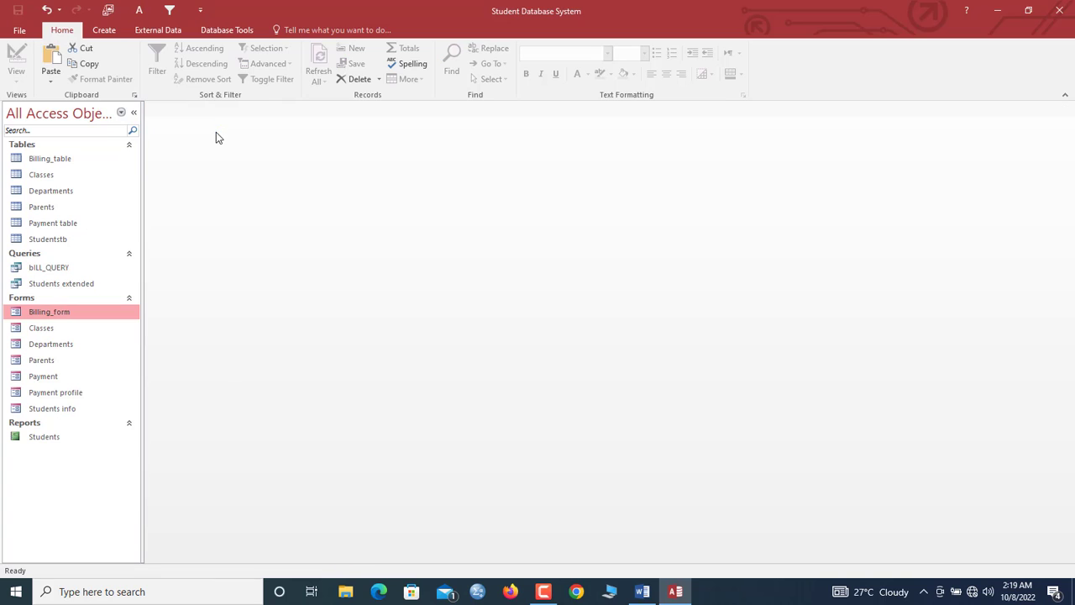
- Create a new query in Design view and add bILL_QUERY as its first source
left_click(105, 32)
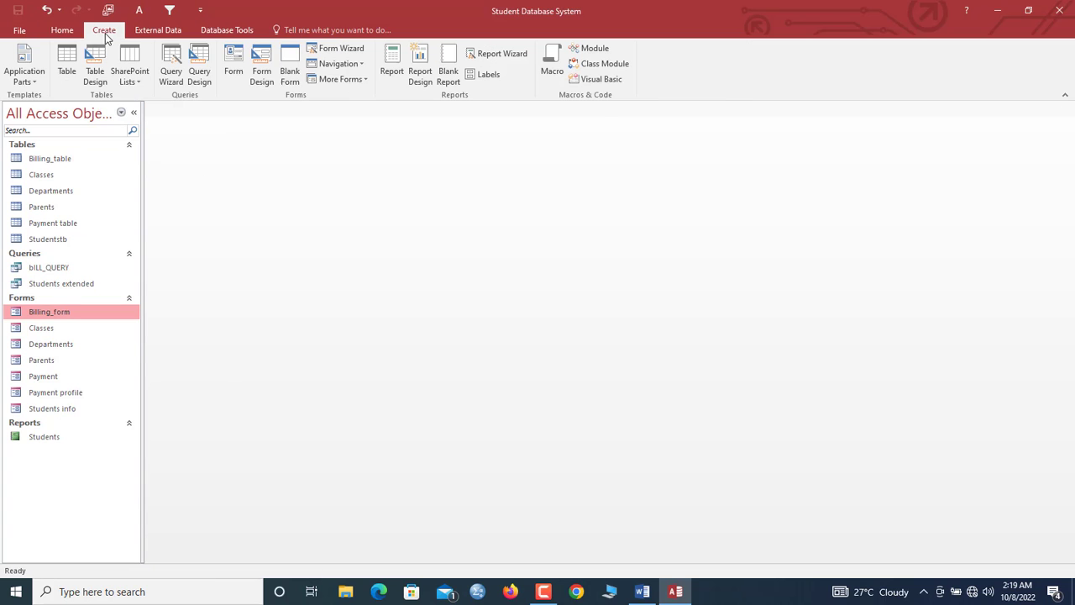
left_click(205, 77)
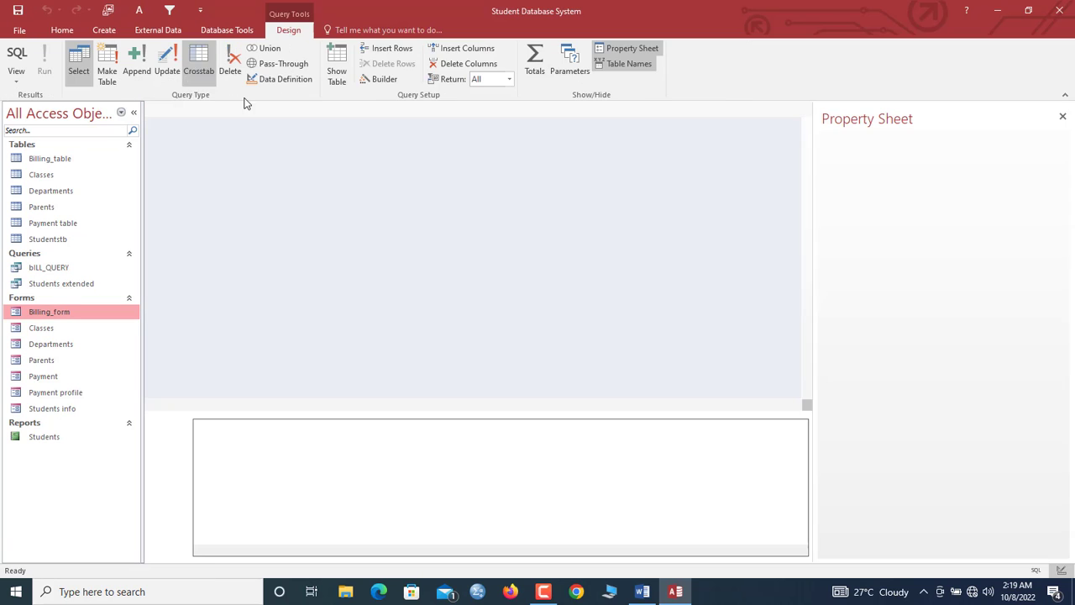
left_click_drag(484, 245, 446, 151)
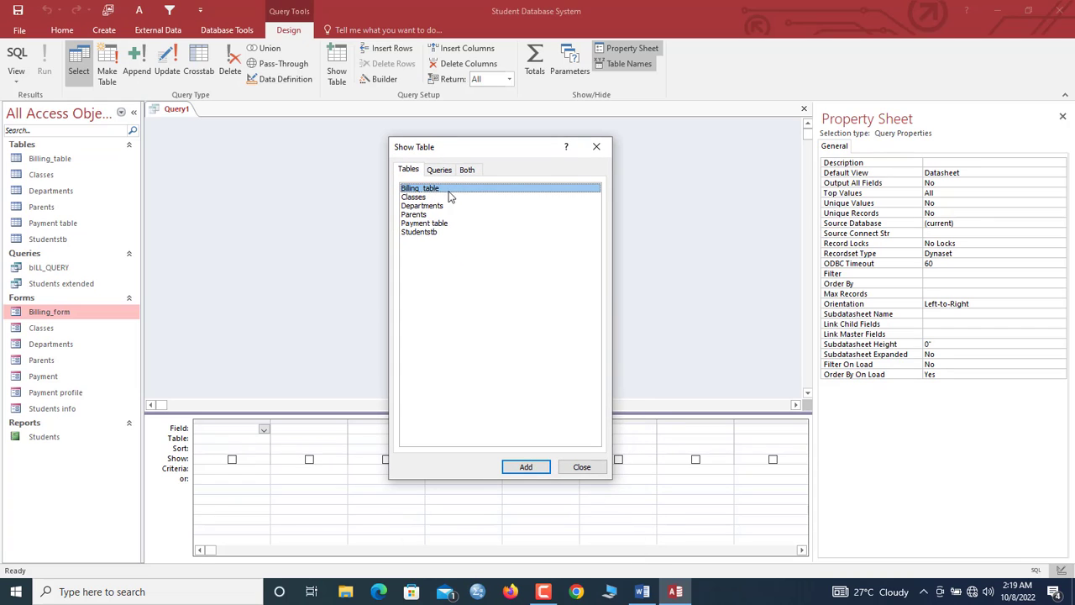
left_click(443, 171)
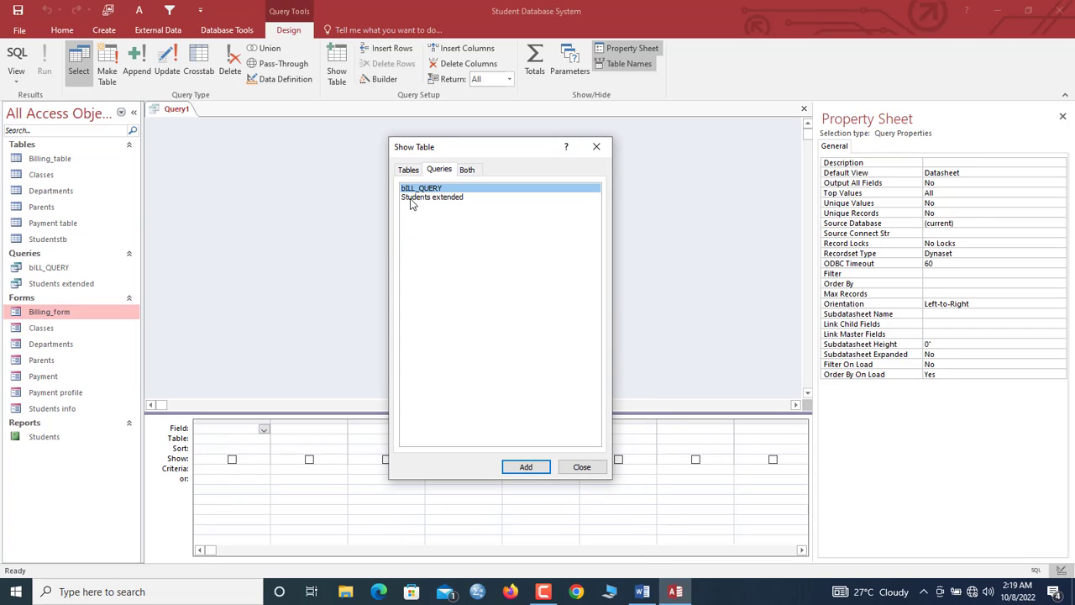
double_click(423, 189)
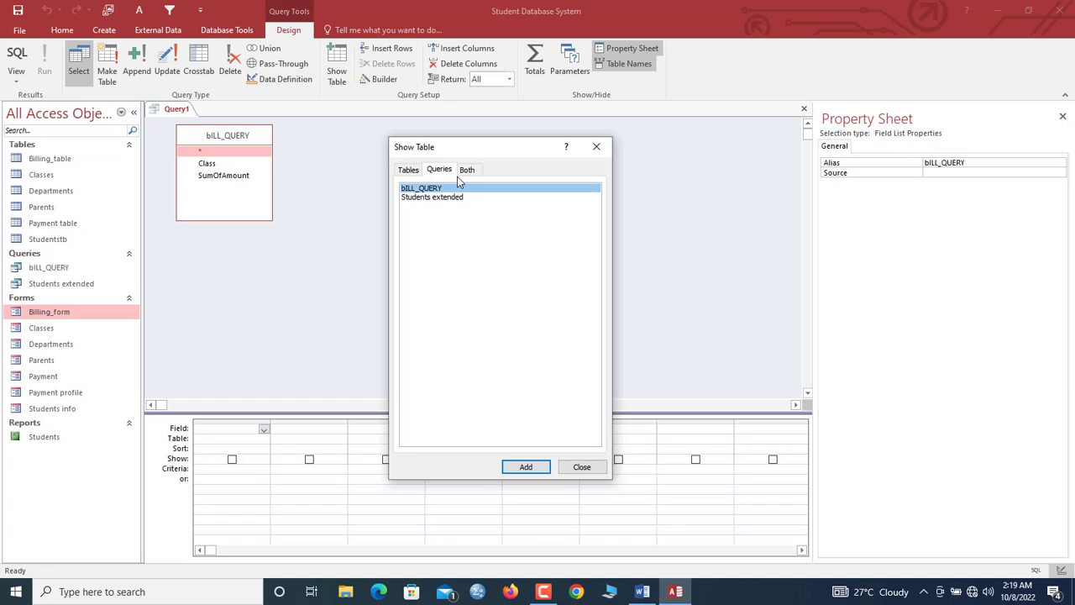
- Add the Payment table to the query and enlarge its field list to show all fields
left_click(411, 170)
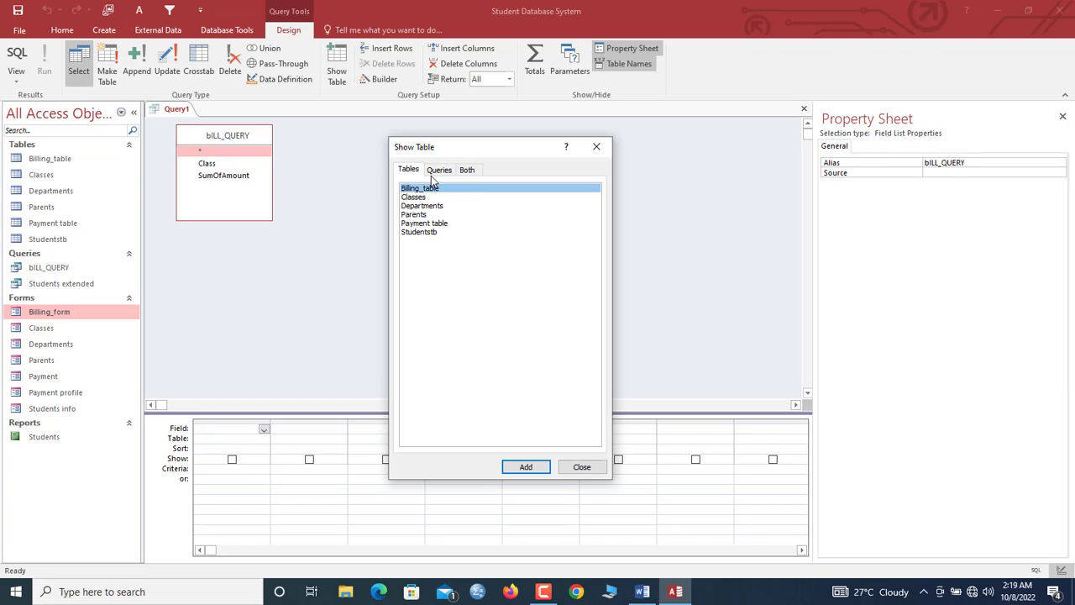
left_click_drag(450, 157, 471, 158)
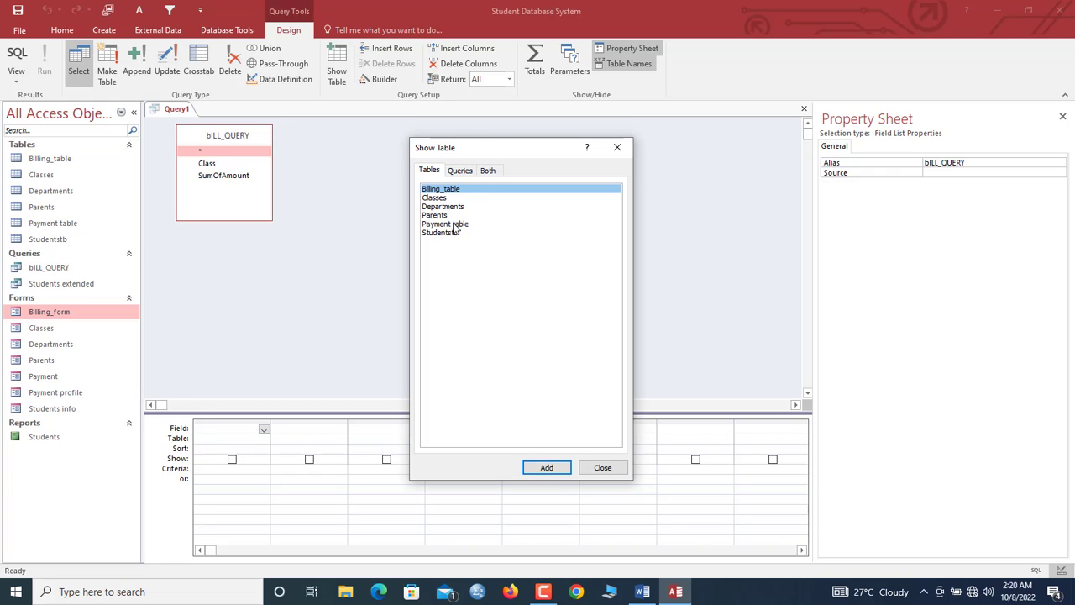
left_click_drag(486, 150, 496, 149)
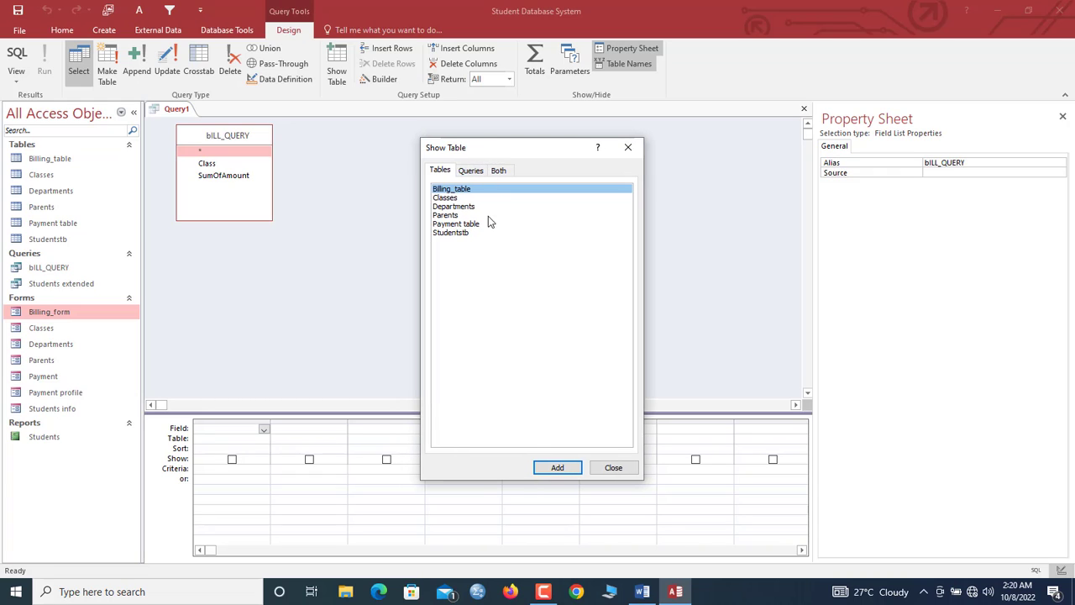
double_click(457, 226)
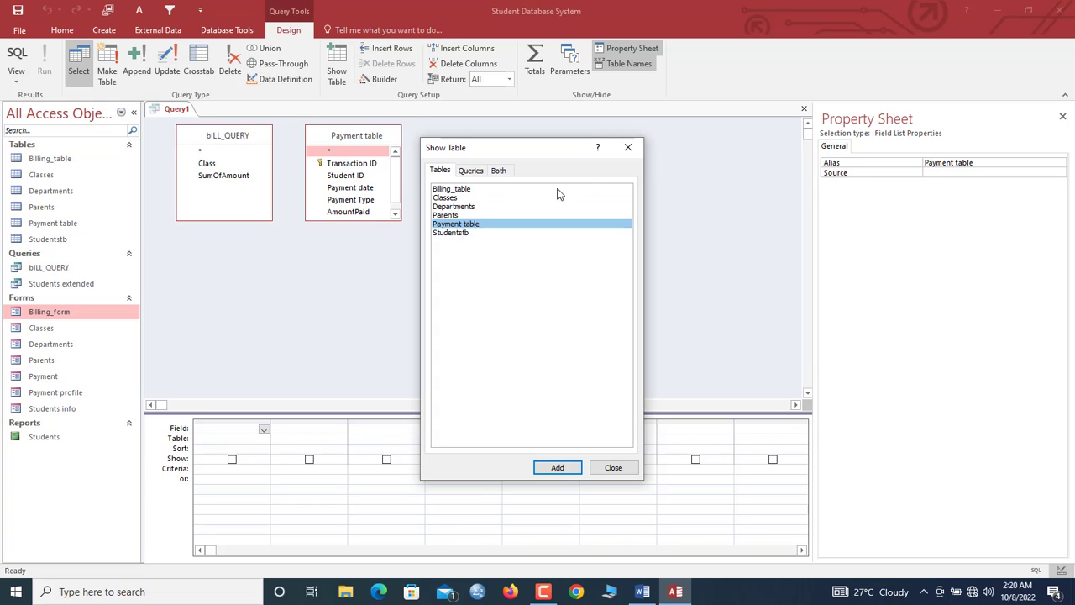
left_click(628, 149)
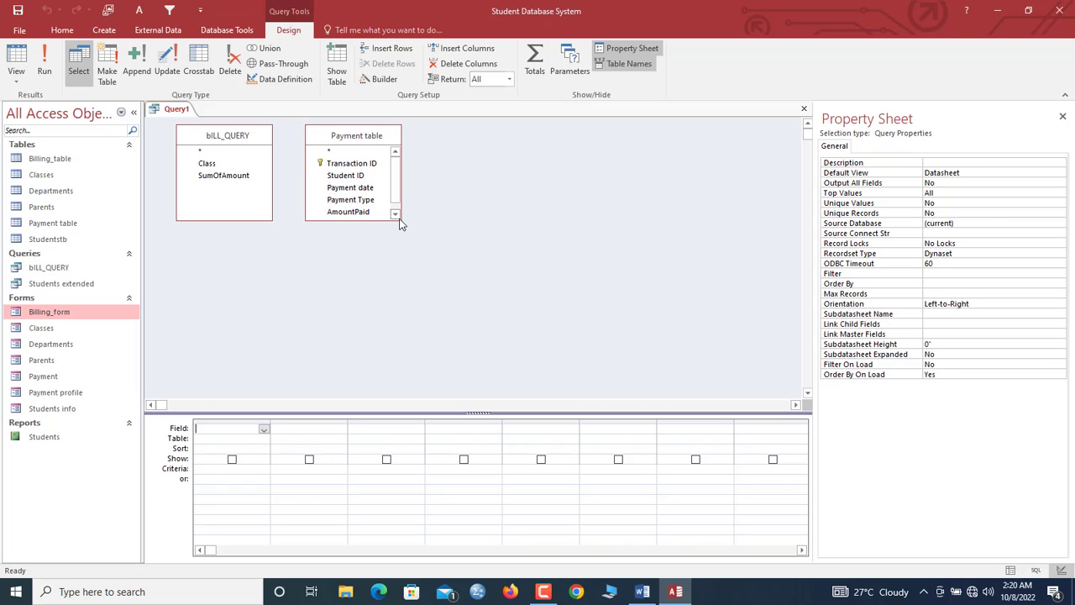
left_click_drag(402, 222, 434, 305)
- Add the Classes table to the query and place it to the right of the Payment table
left_click(346, 79)
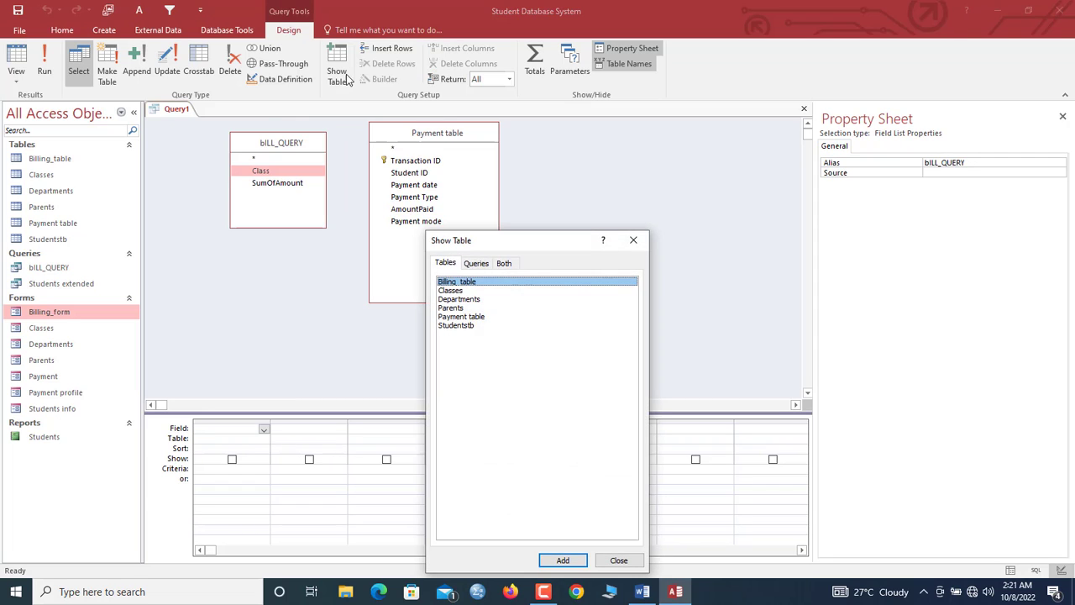
left_click_drag(498, 244, 621, 132)
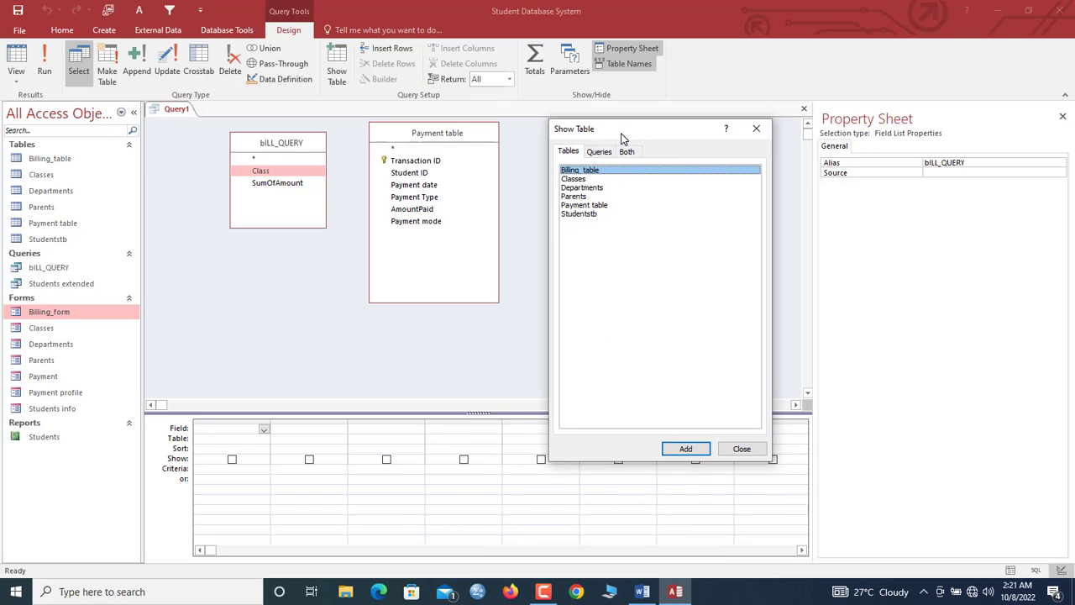
left_click(570, 179)
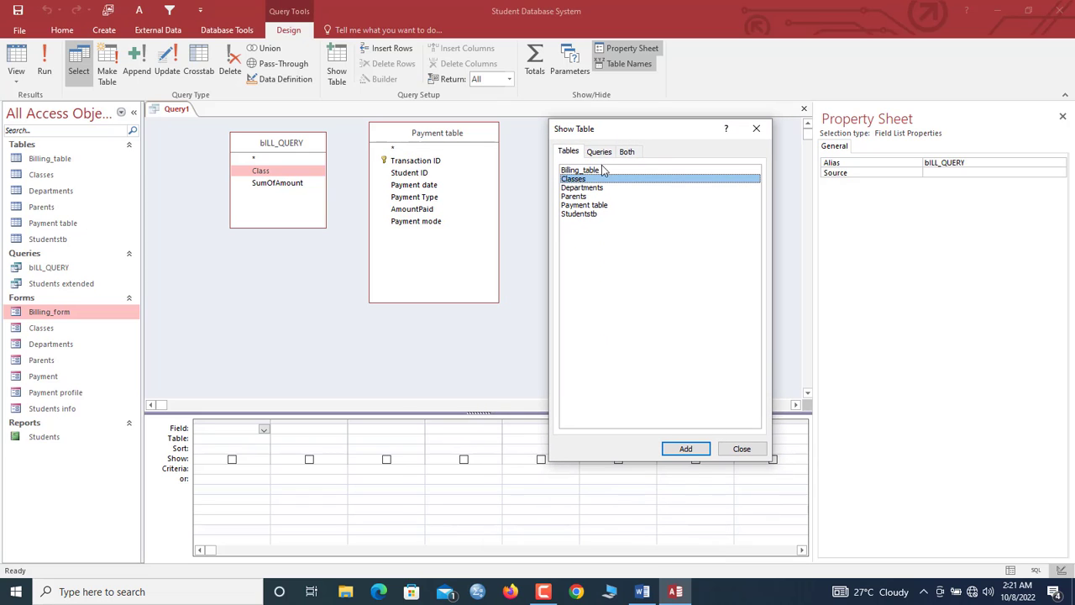
left_click(689, 448)
left_click(756, 128)
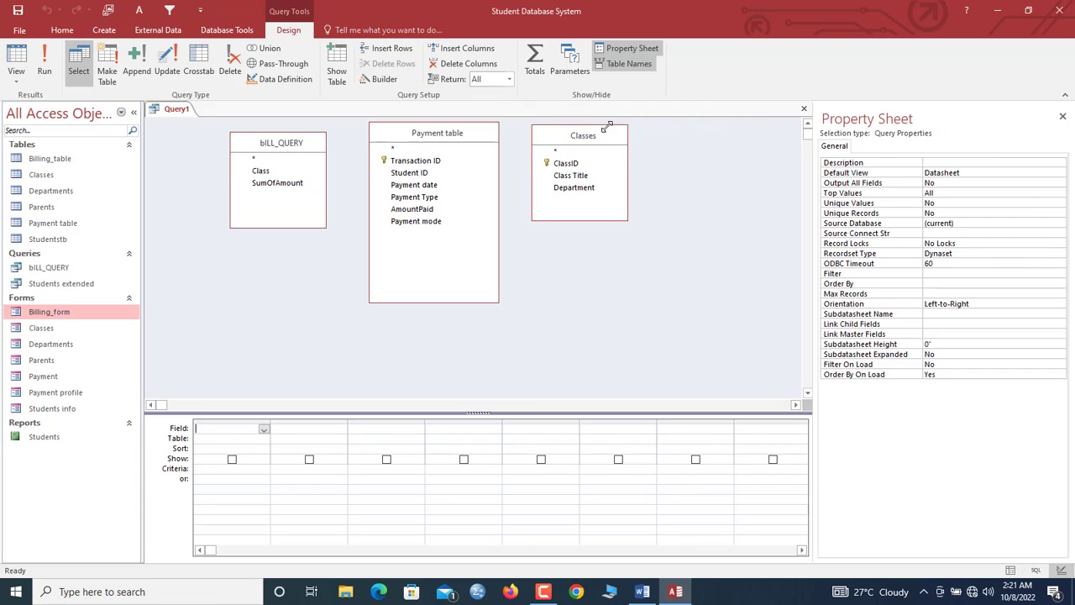
left_click_drag(576, 137, 619, 137)
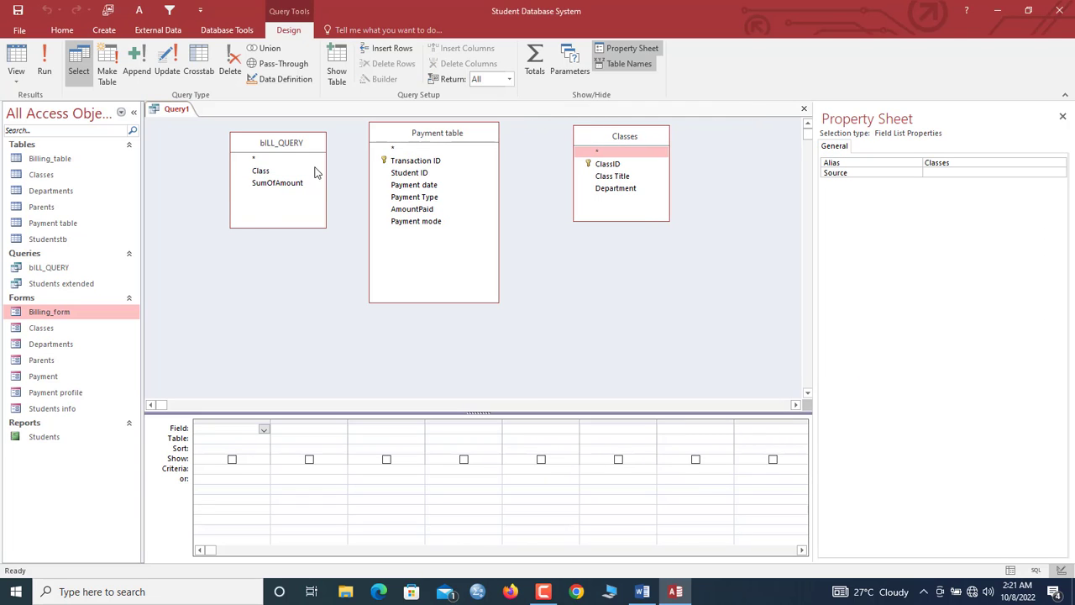
- Join Class in bILL_QUERY to ClassID in Classes and move the Payment table below the join line
left_click(262, 172)
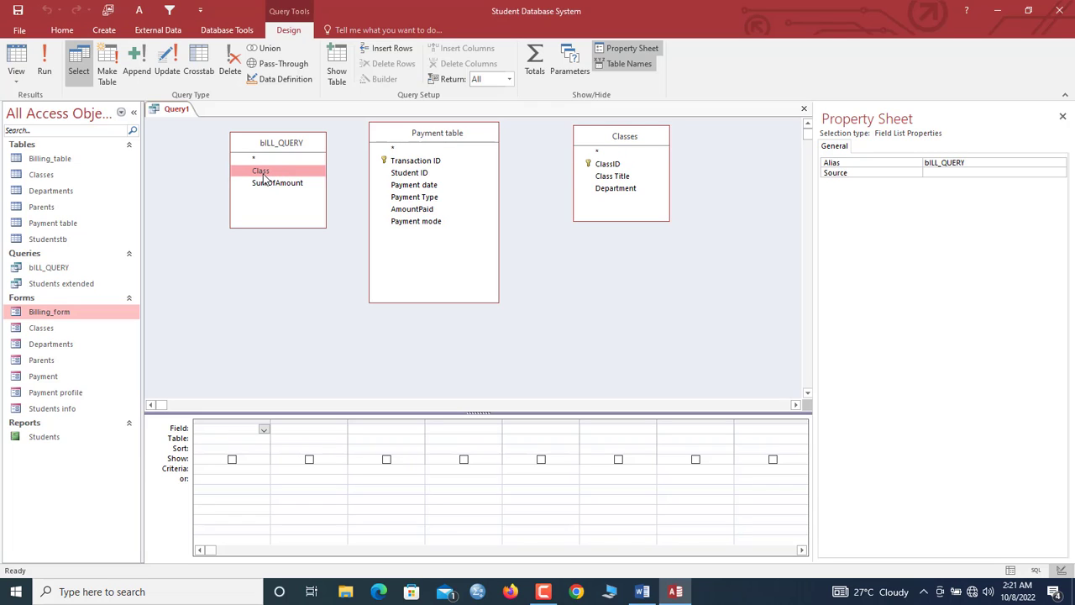
left_click_drag(263, 177, 615, 166)
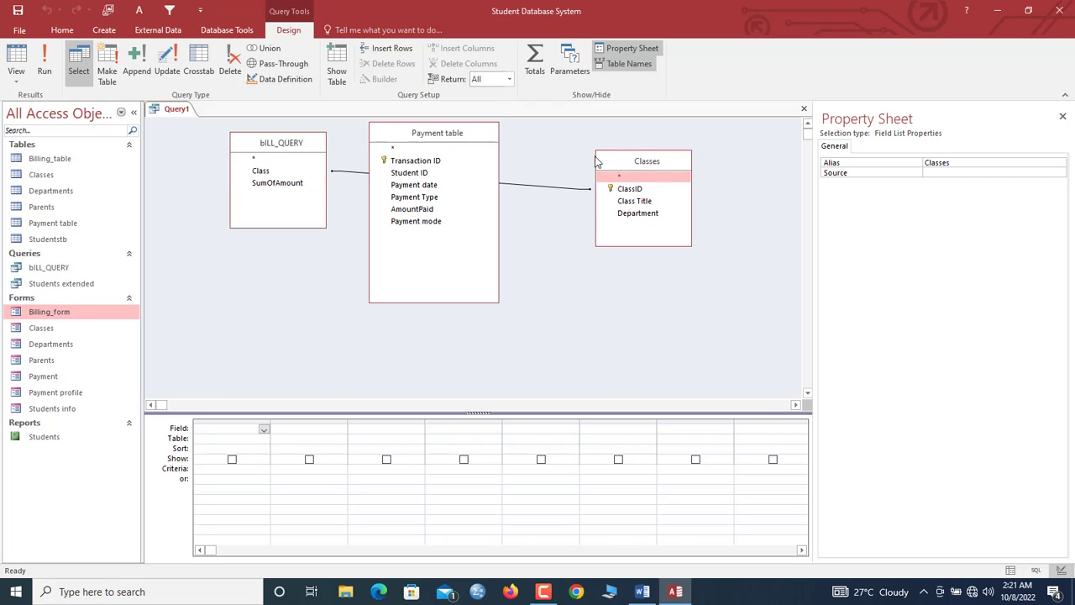
left_click_drag(454, 138, 419, 207)
left_click_drag(622, 172, 578, 152)
- Add the Studentstb table to the query and place it beneath the Classes table
left_click(337, 67)
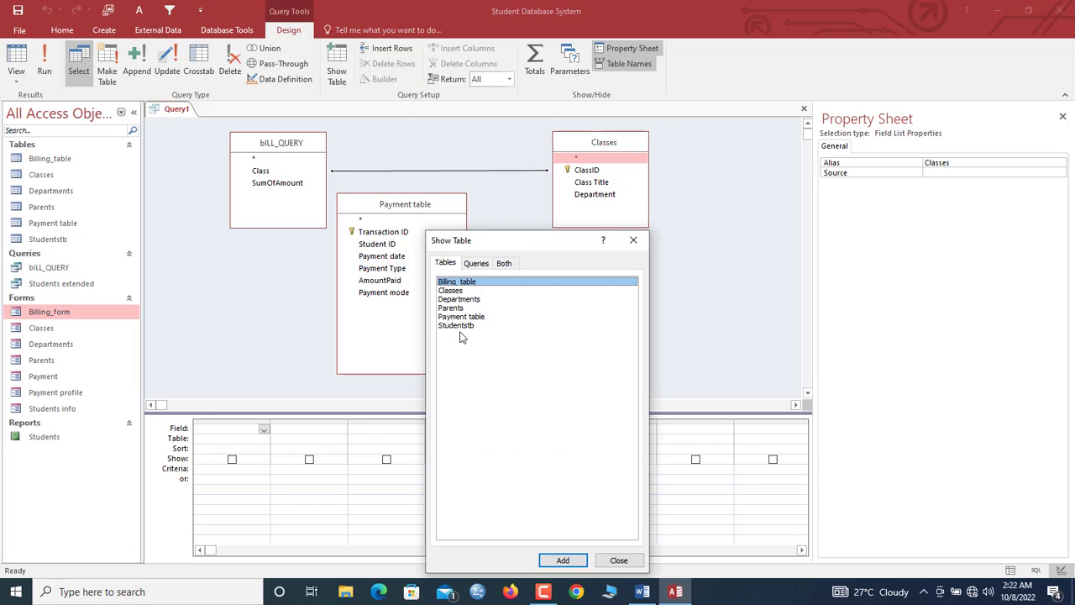
double_click(460, 326)
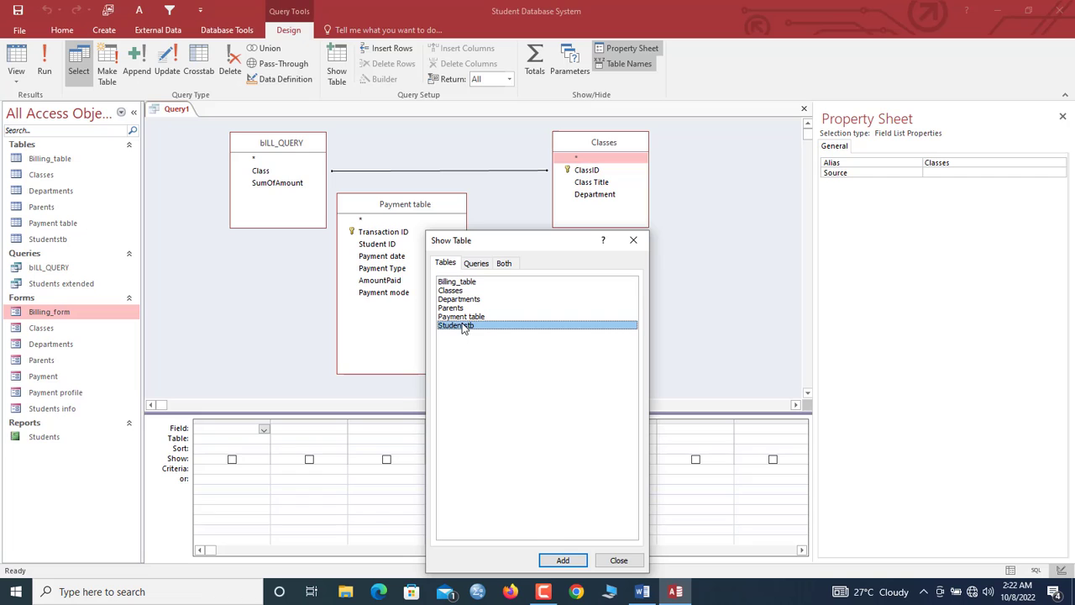
left_click(633, 240)
left_click_drag(729, 138, 592, 254)
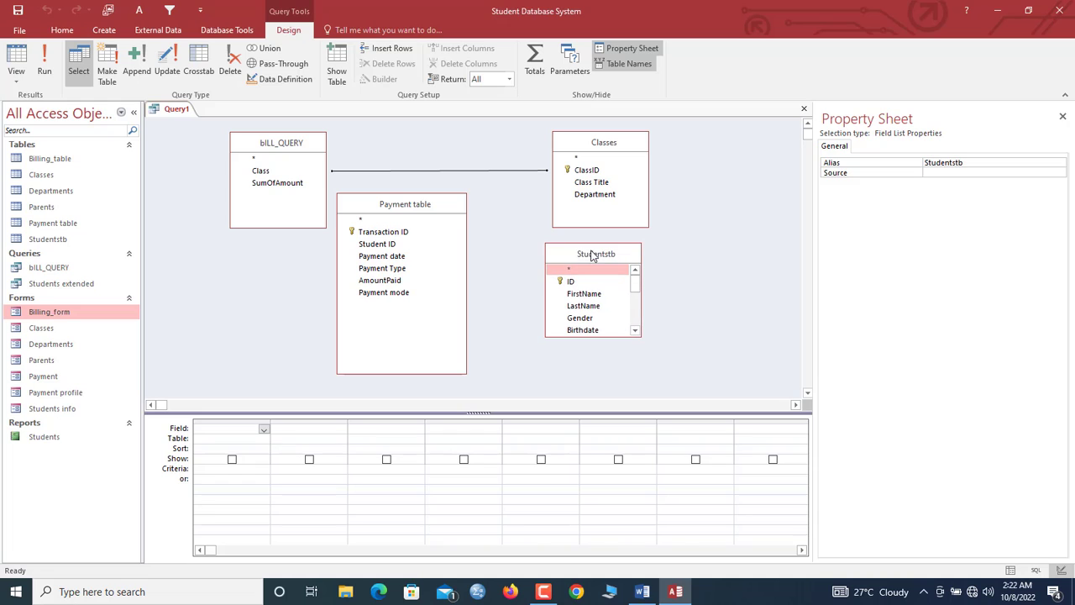
- Join Student ID in the Payment table to ID in Studentstb, and space bILL_QUERY and Classes farther apart
left_click(365, 245)
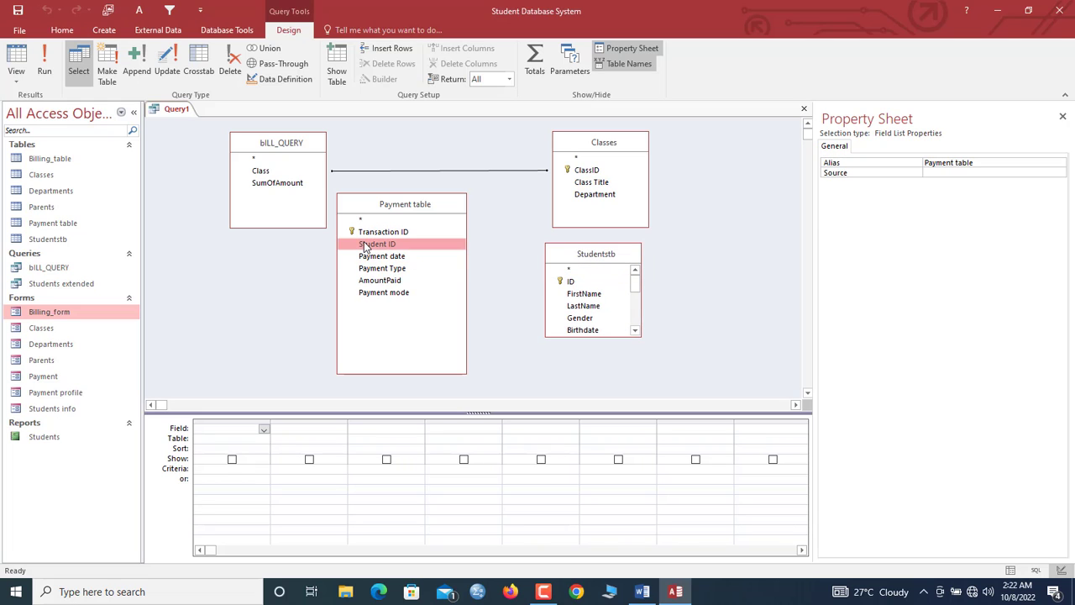
left_click_drag(365, 245, 568, 283)
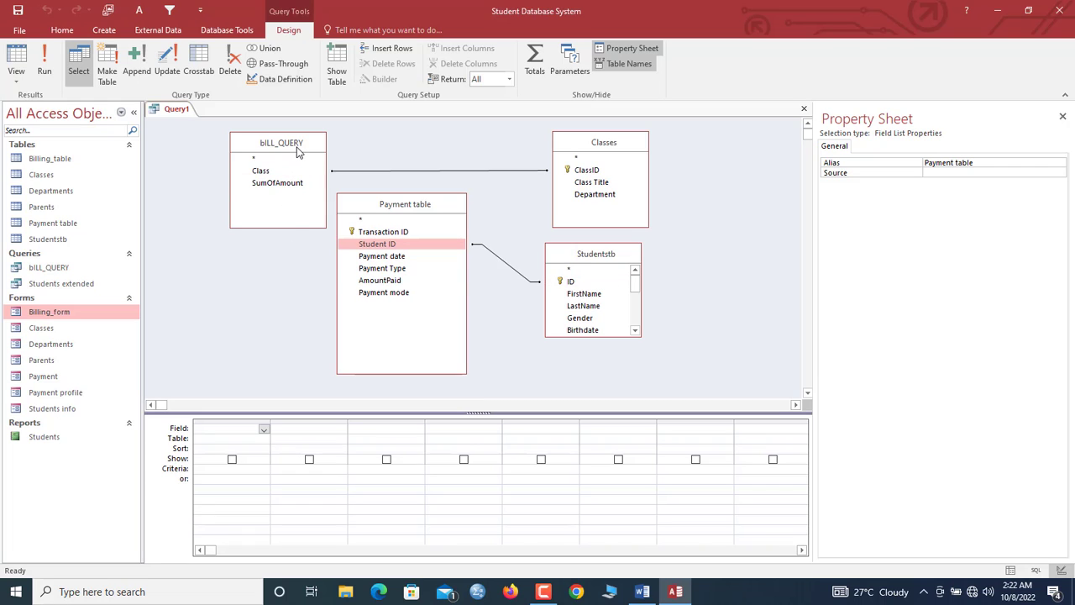
left_click_drag(295, 151, 274, 148)
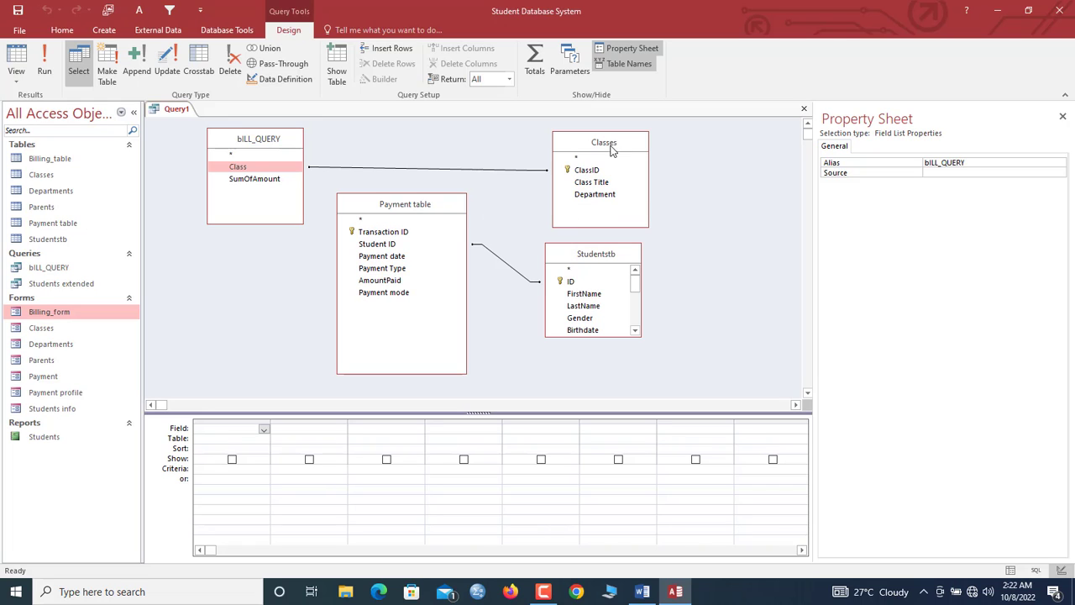
left_click_drag(603, 145, 631, 145)
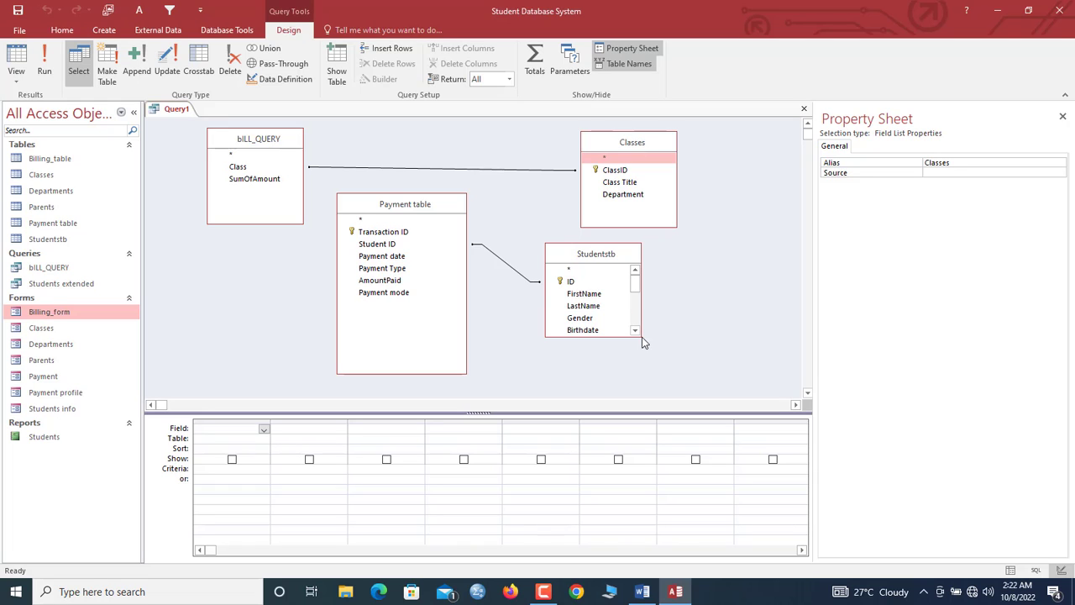
- Enlarge the Studentstb field list and join its Class/stage field to ClassID in Classes
left_click_drag(644, 338, 689, 398)
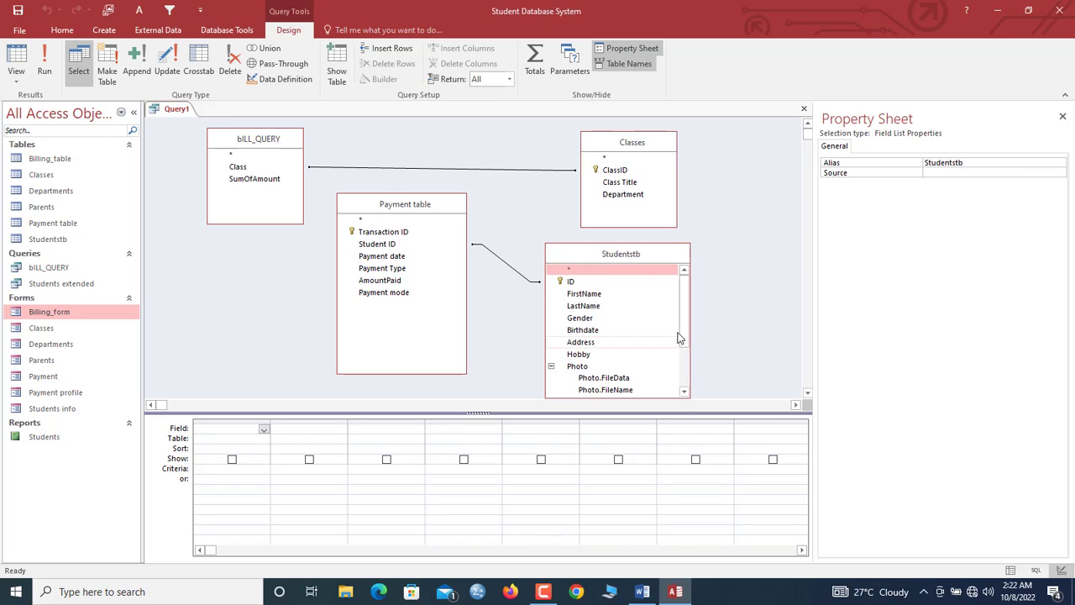
left_click_drag(683, 319, 685, 372)
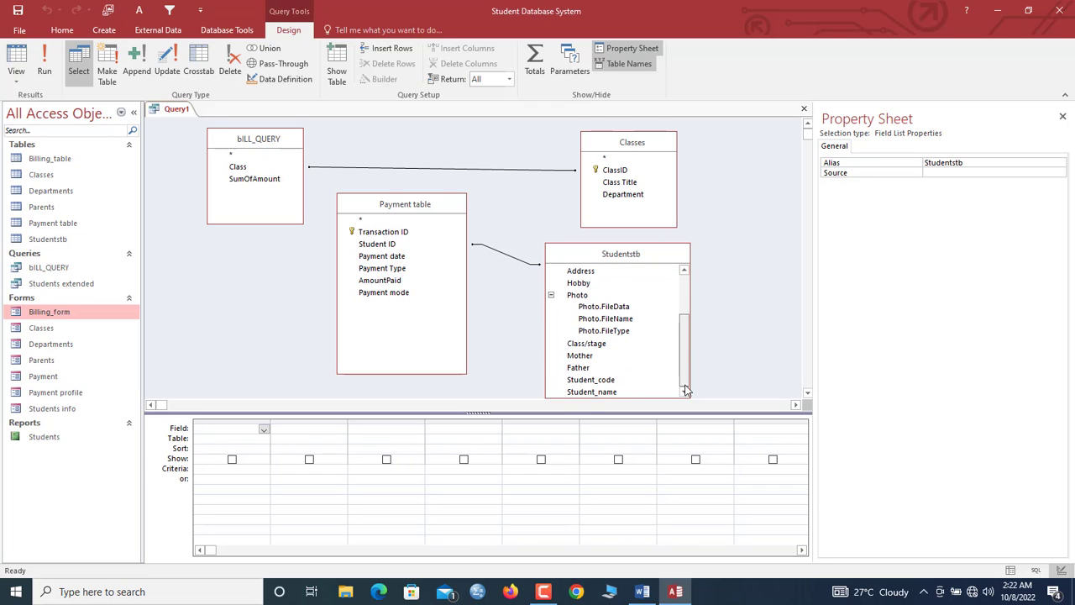
mouse_move(682, 362)
left_mouse_down()
mouse_move(682, 301)
mouse_move(681, 363)
left_mouse_up()
left_click_drag(606, 260, 714, 199)
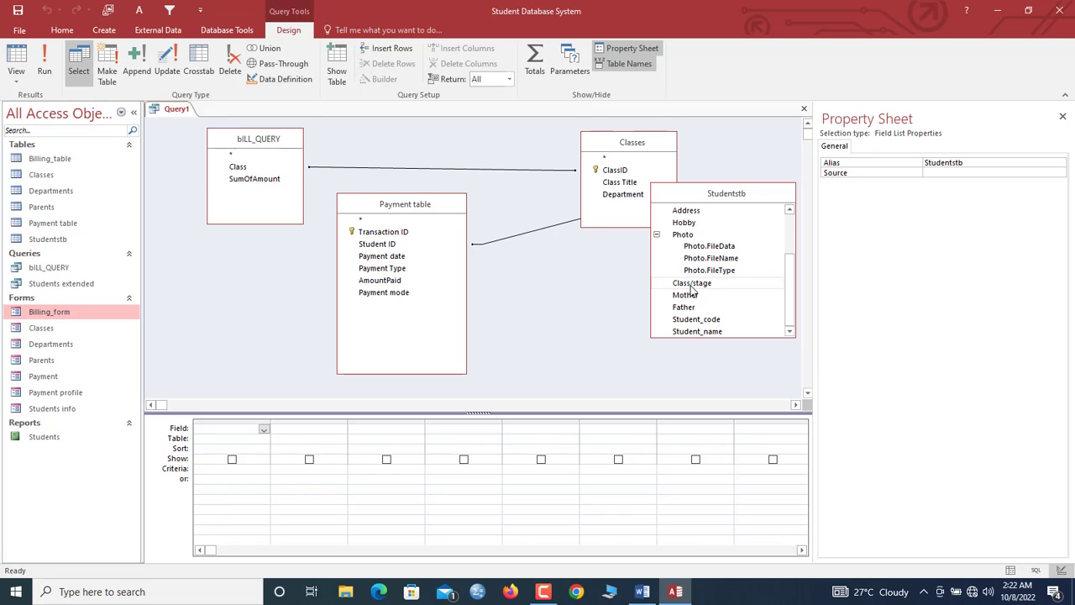
left_click_drag(671, 282, 626, 172)
- Widen the query design area and rearrange the Classes, Studentstb and Payment table field lists so they and their joins do not overlap
left_click_drag(694, 196, 540, 259)
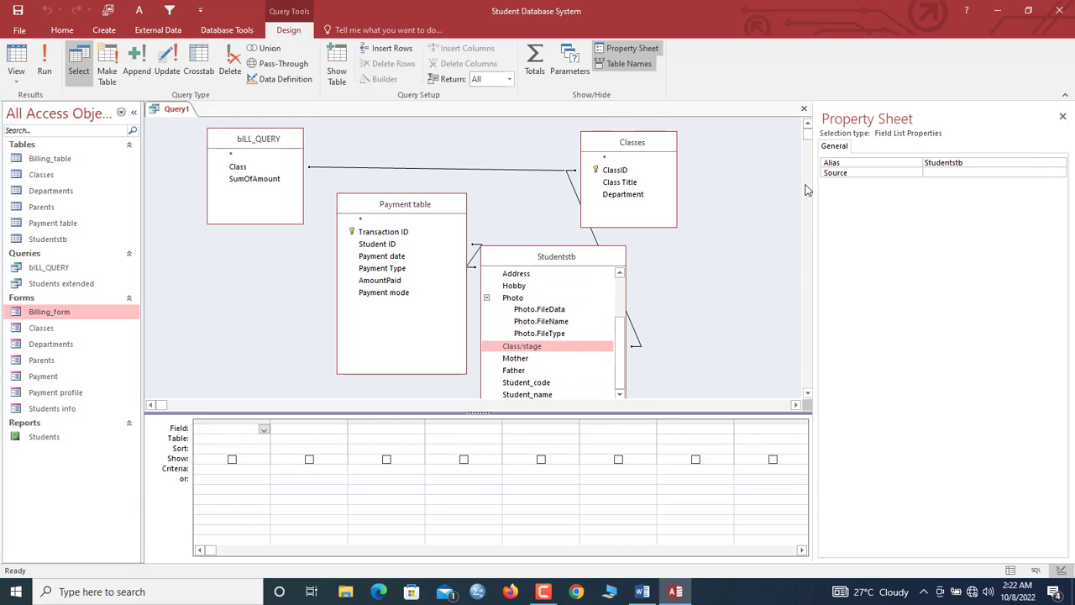
left_click_drag(813, 184, 906, 183)
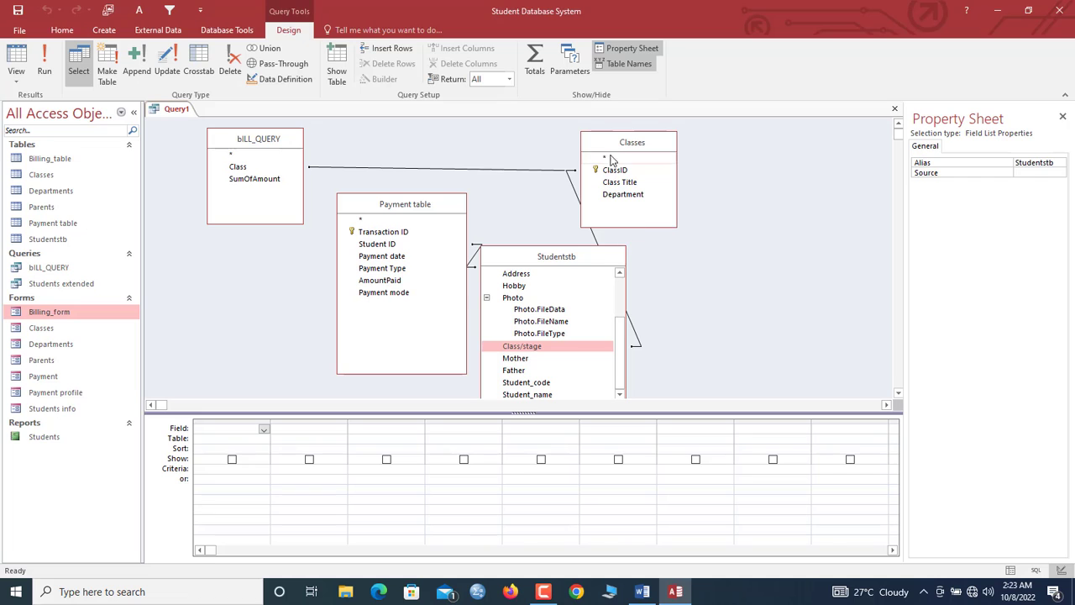
left_click_drag(628, 148, 722, 140)
left_click_drag(535, 257, 558, 237)
left_click_drag(433, 217, 418, 209)
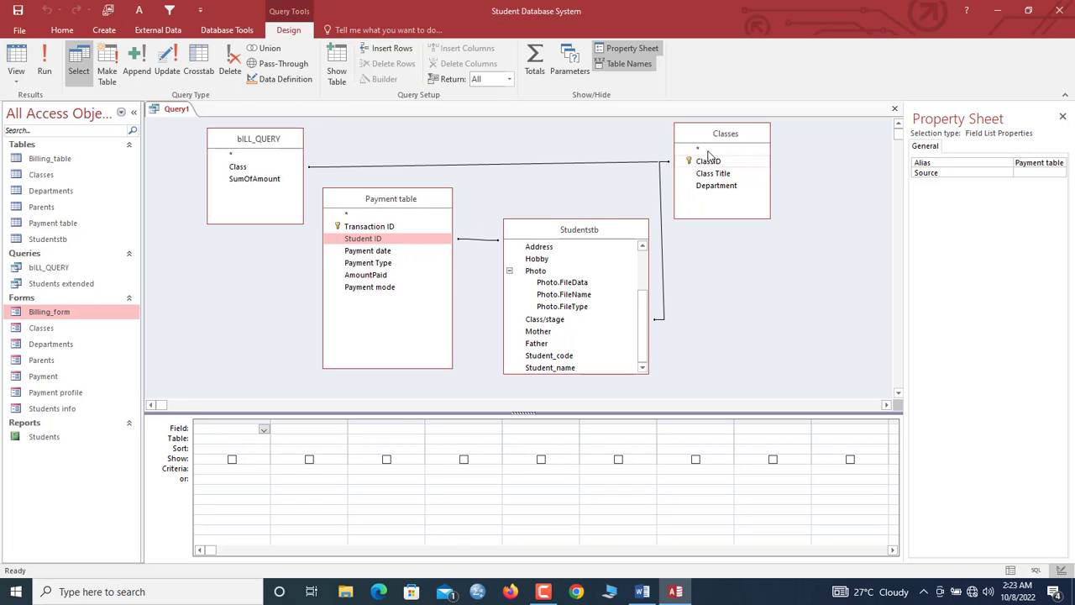
left_click_drag(720, 137, 734, 136)
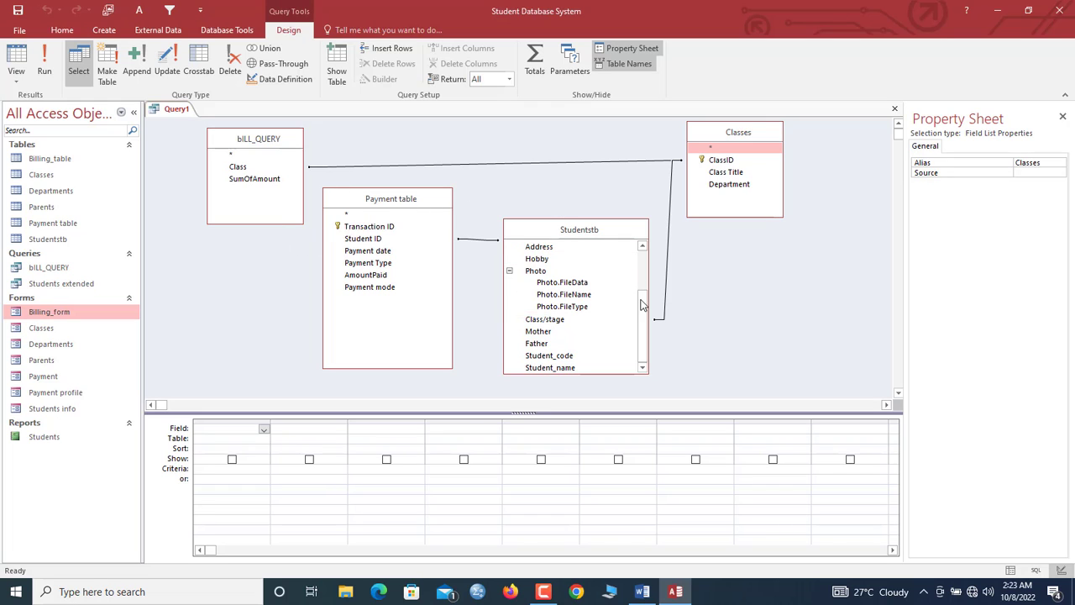
left_click_drag(637, 312, 637, 272)
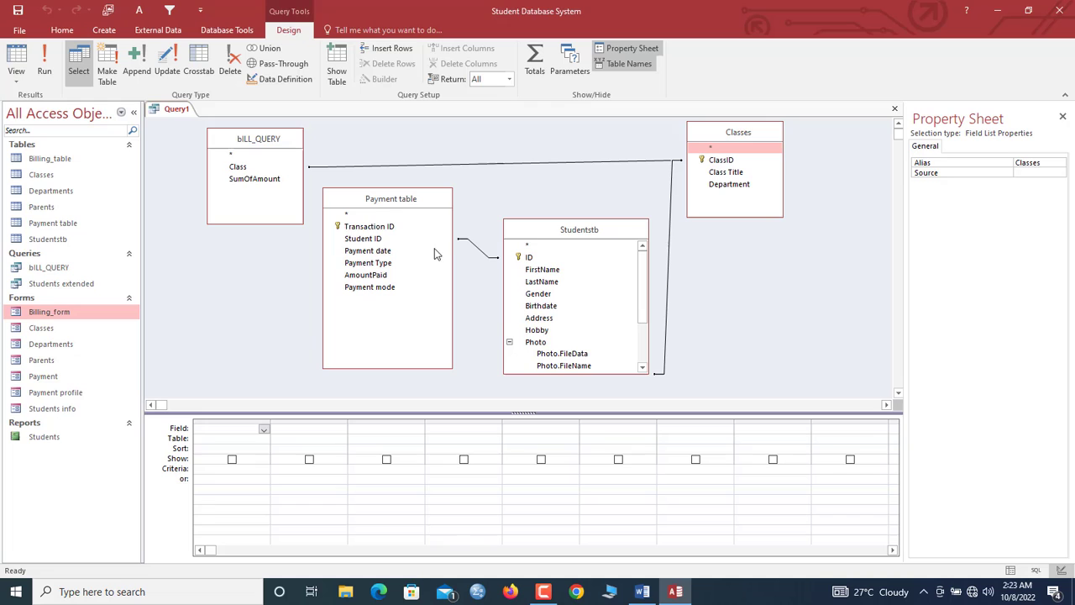
- Add Student ID from Payment table and Student_name from Studentstb to the query, run it, and return to its design
double_click(368, 239)
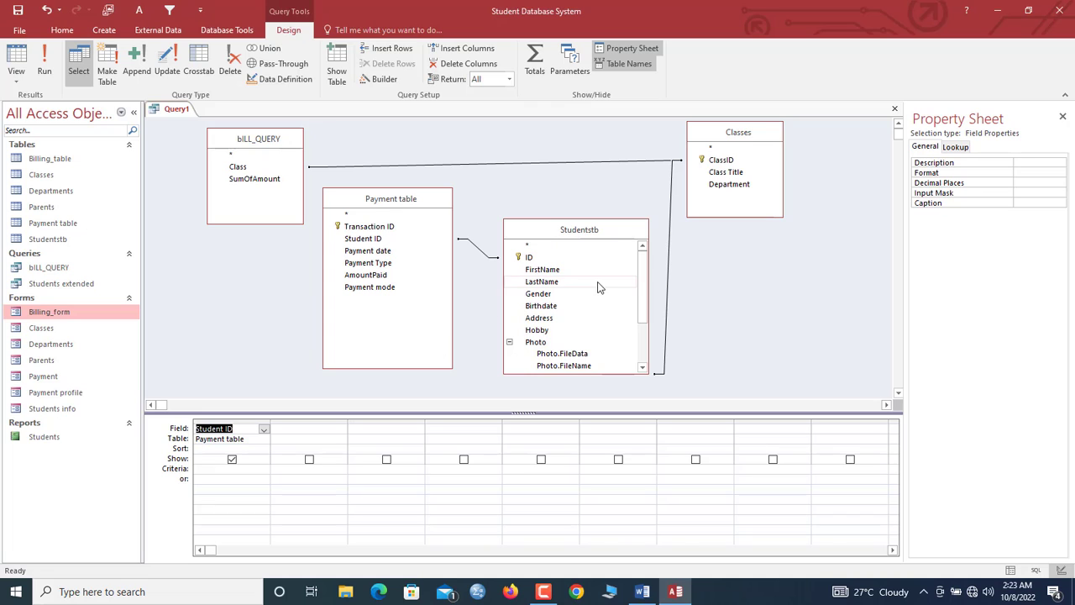
left_click_drag(647, 304, 647, 343)
double_click(563, 368)
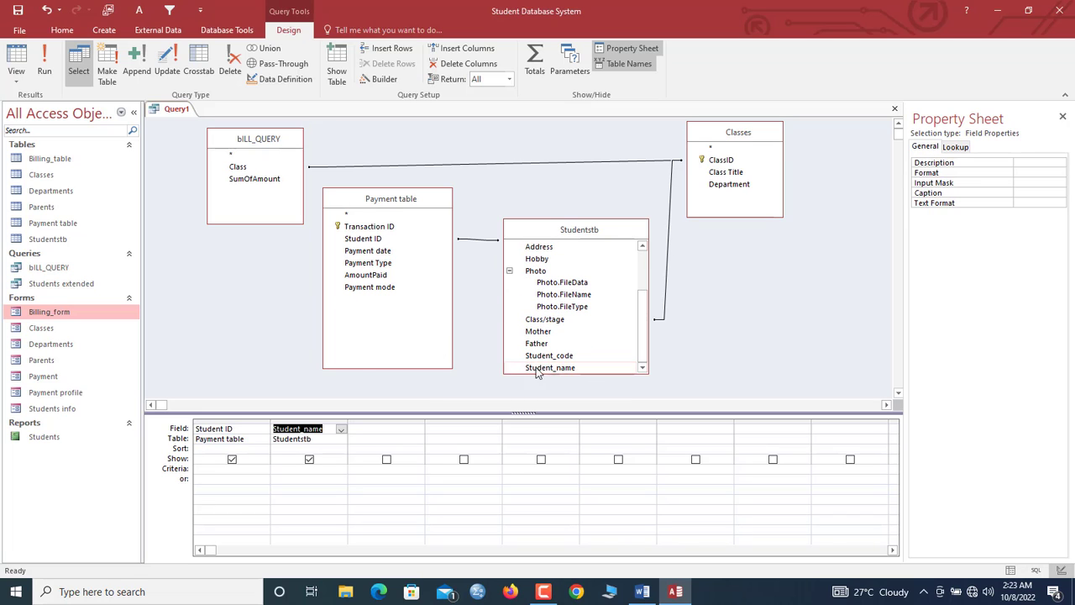
left_click(45, 67)
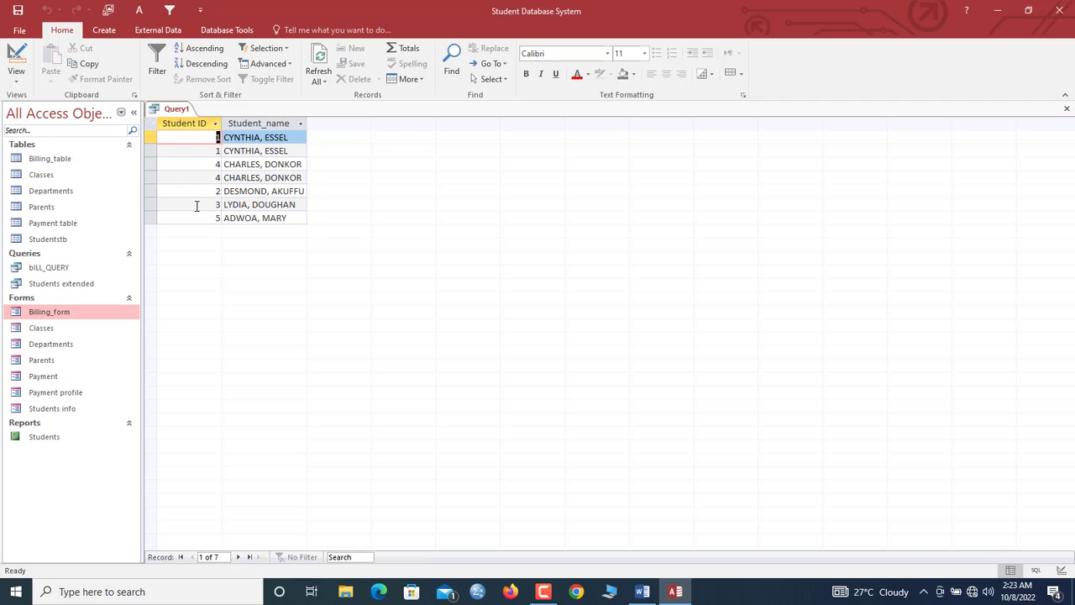
right_click(181, 110)
left_click(217, 168)
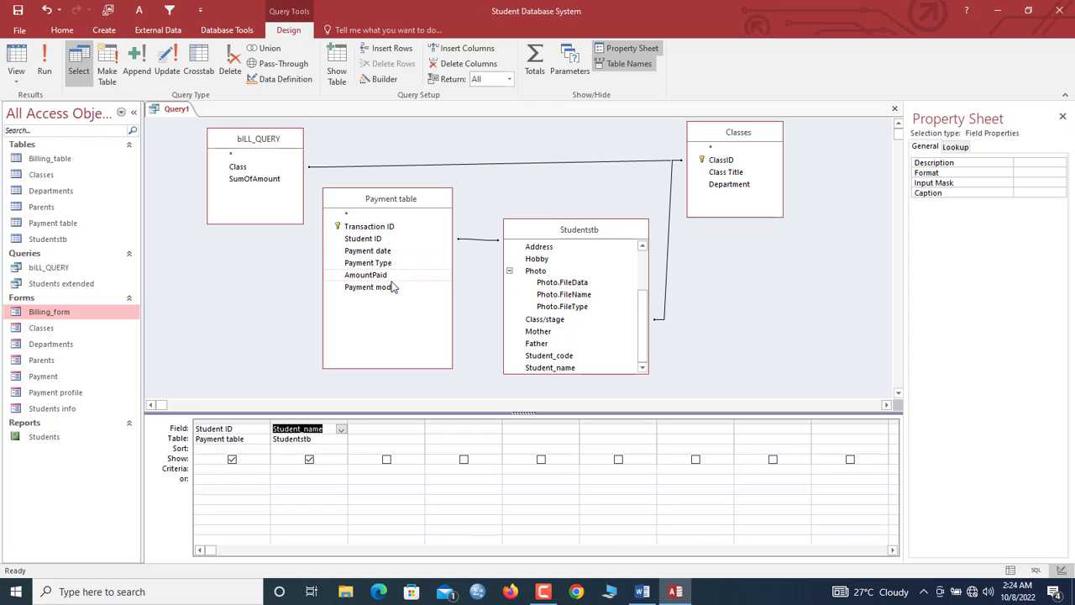
- Add the AmountPaid field from Payment table to the query, run it, and return to its design
double_click(365, 274)
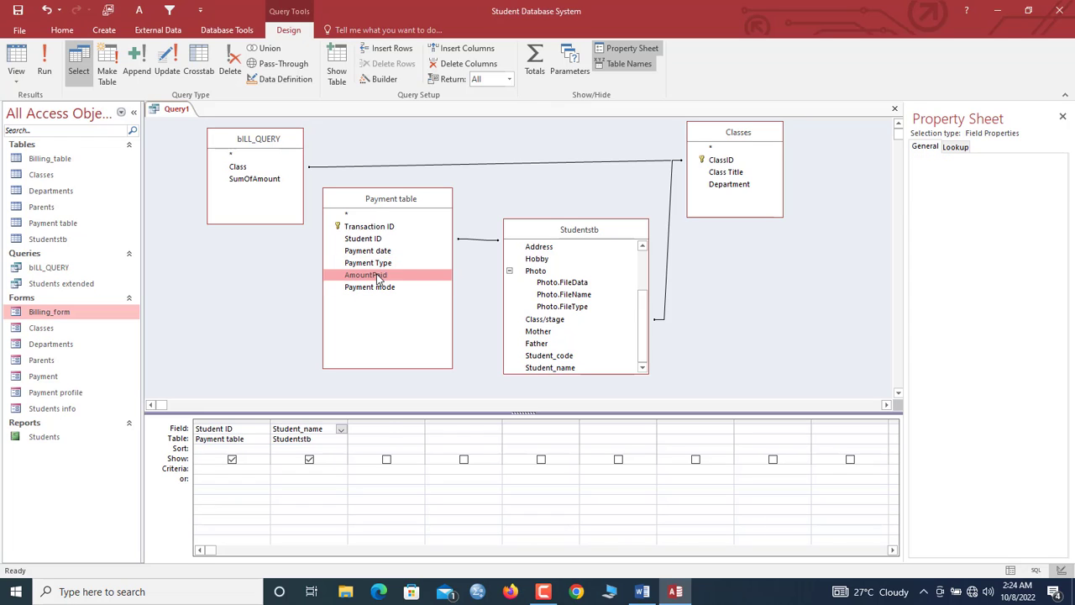
left_click(45, 68)
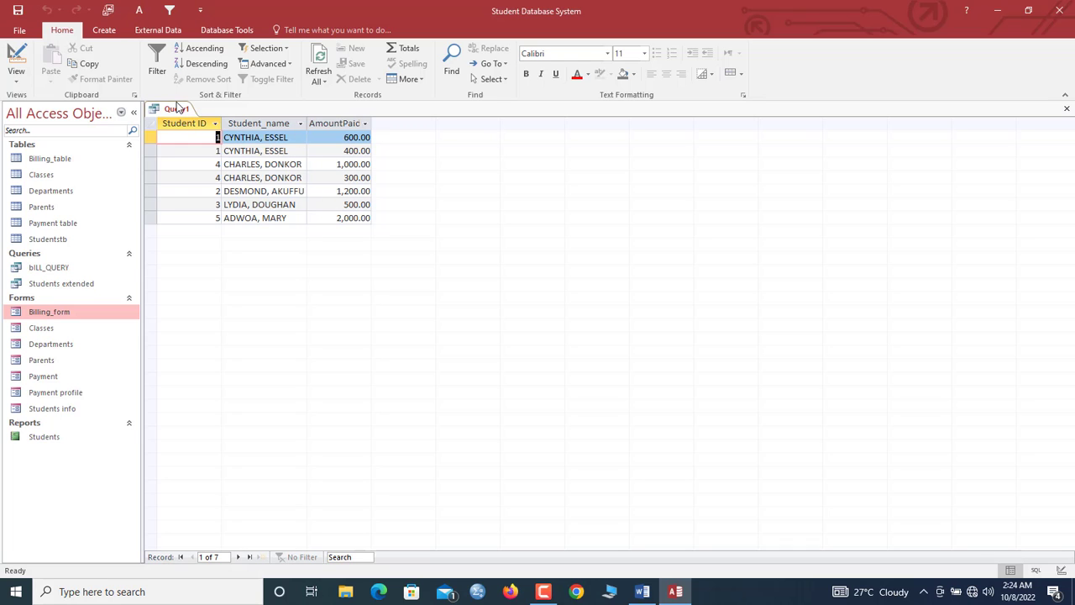
right_click(174, 109)
left_click(214, 168)
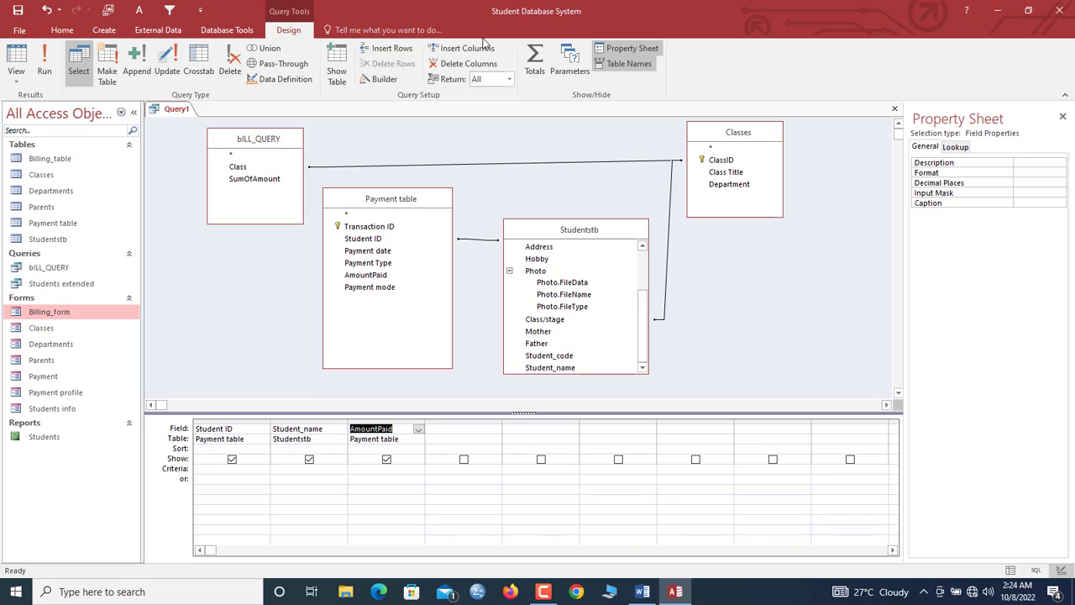
- Turn on totals in the query, set AmountPaid to Sum, and run the query
left_click(529, 70)
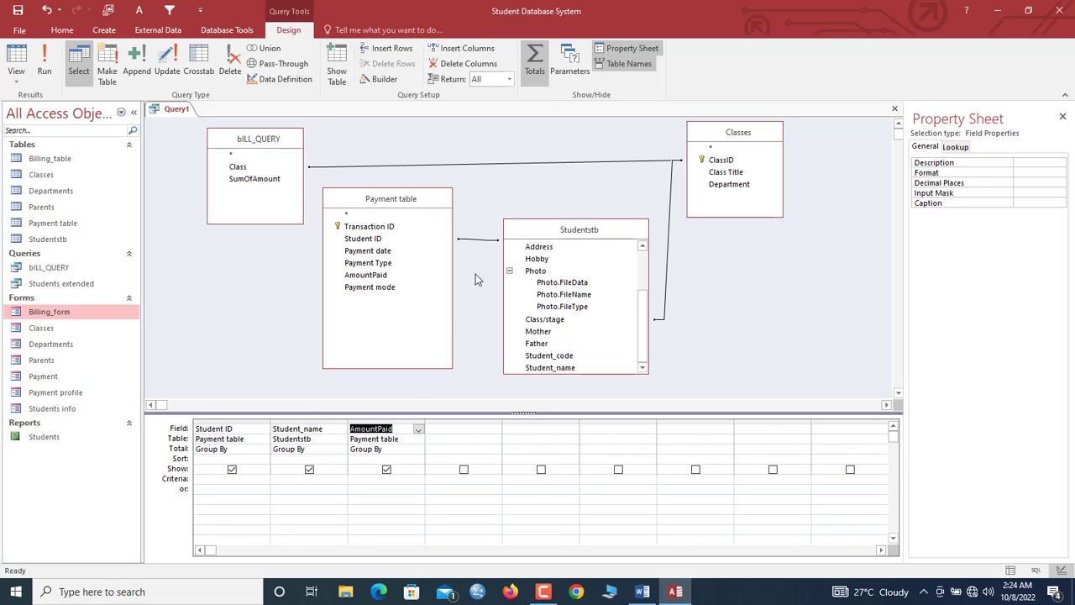
left_click(402, 452)
left_click(417, 451)
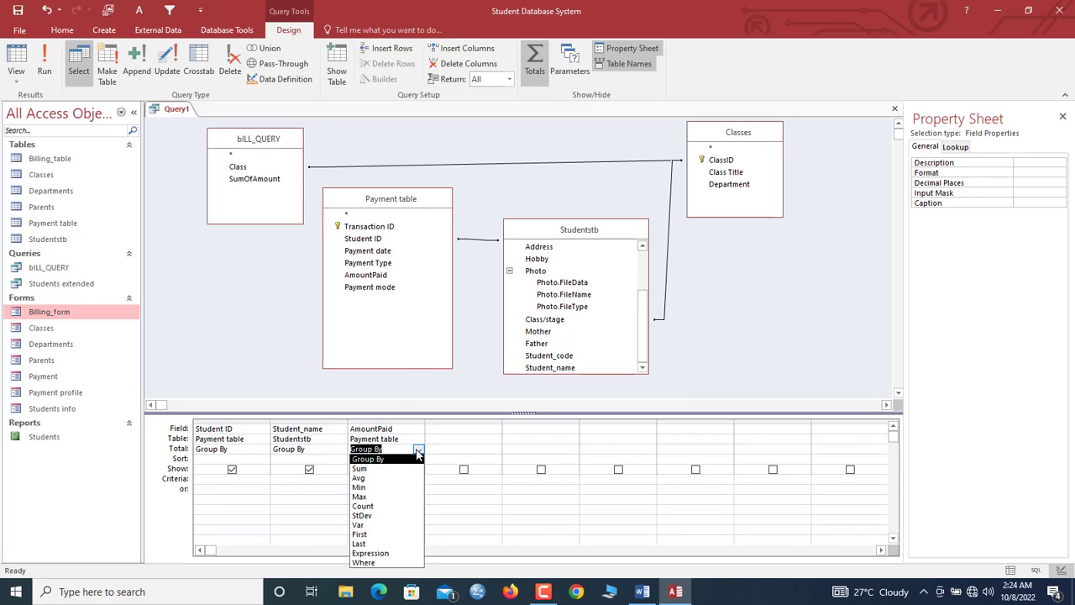
left_click(360, 468)
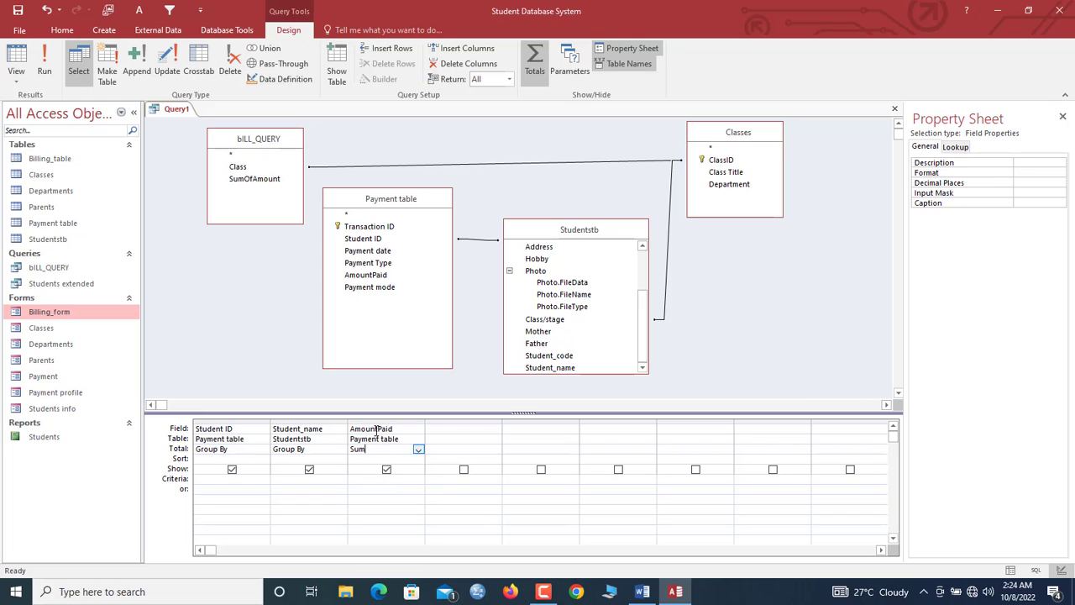
left_click(44, 68)
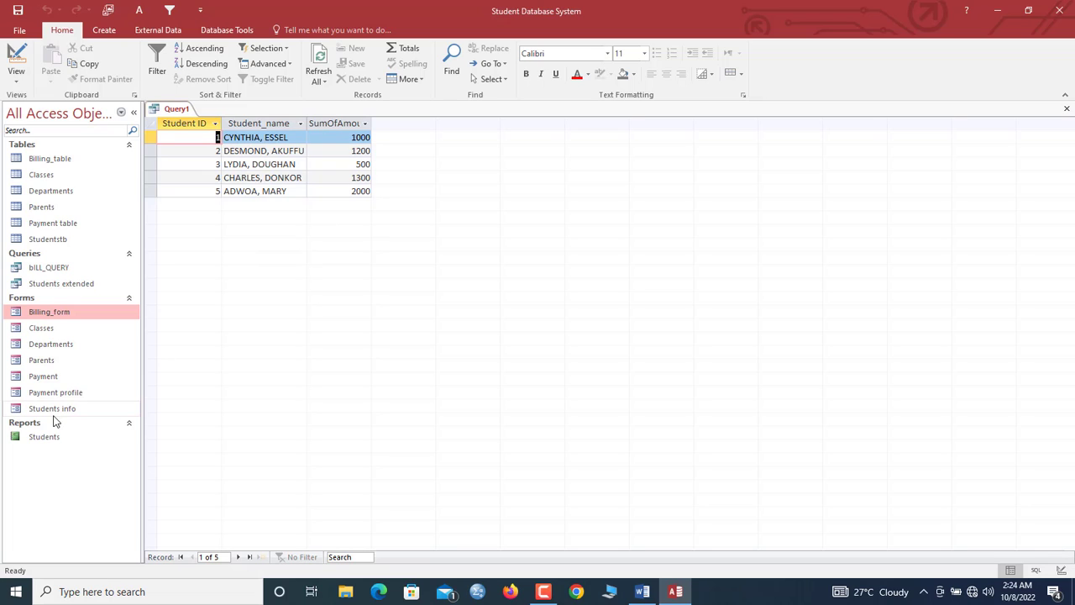
- Open the Payment form, add a totals row that sums the AmountPaid column, and close the form
left_click(37, 378)
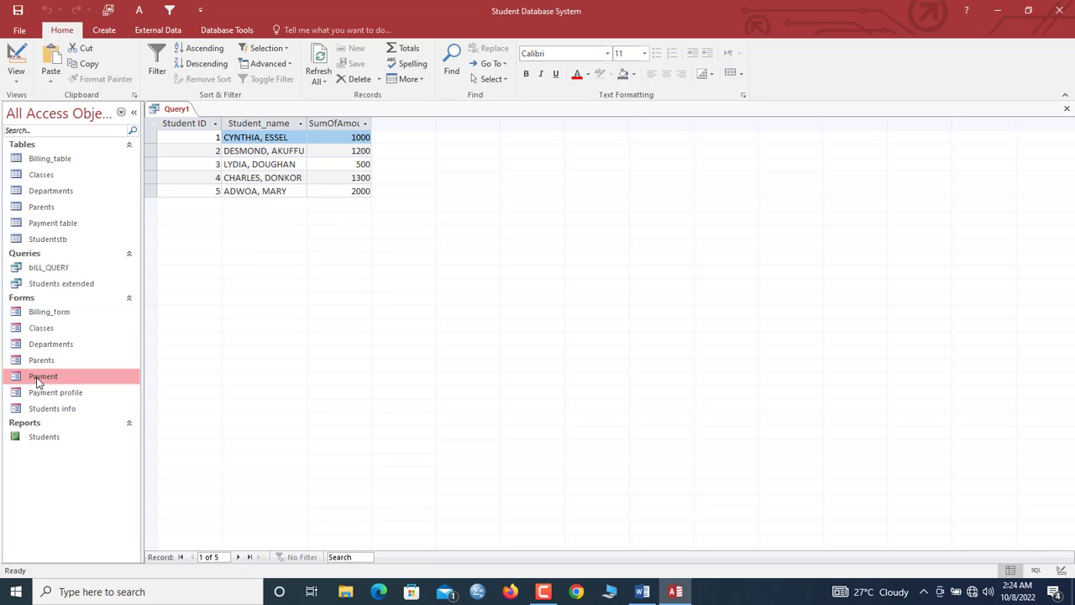
double_click(37, 380)
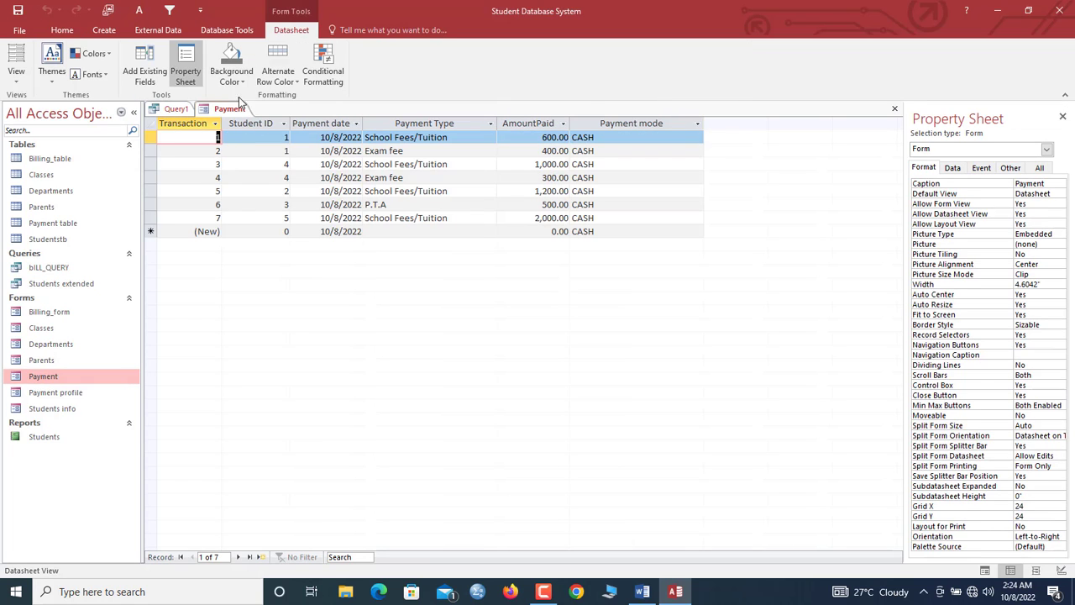
left_click(67, 31)
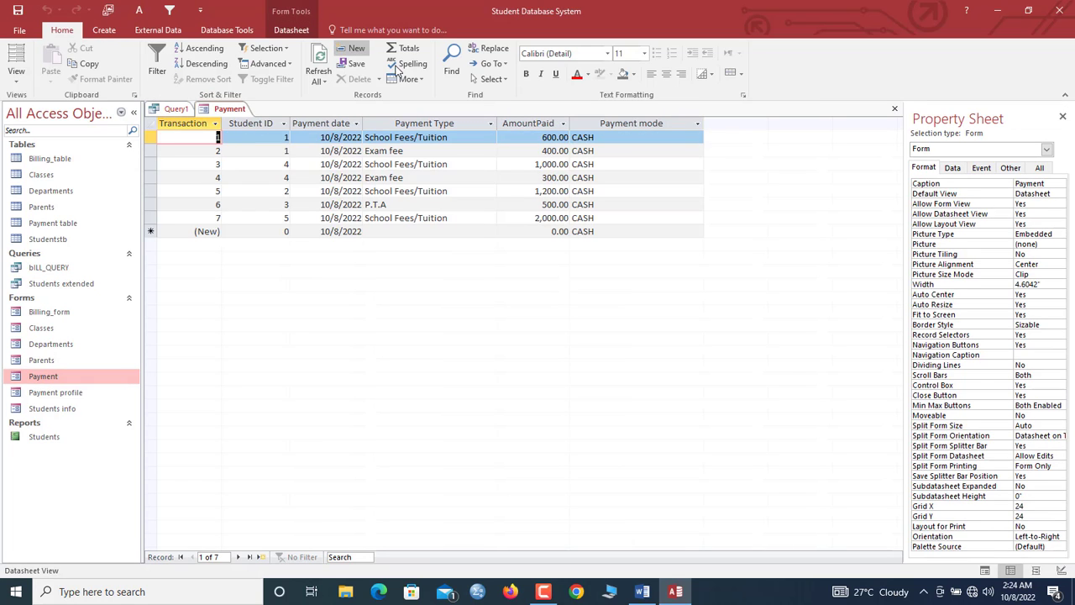
left_click(407, 48)
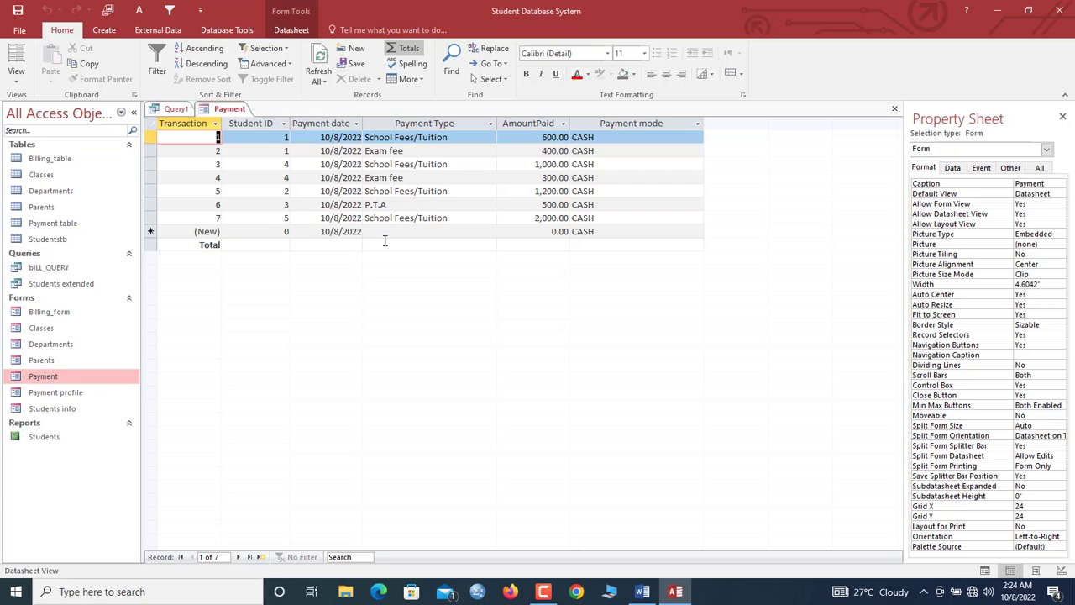
left_click(548, 245)
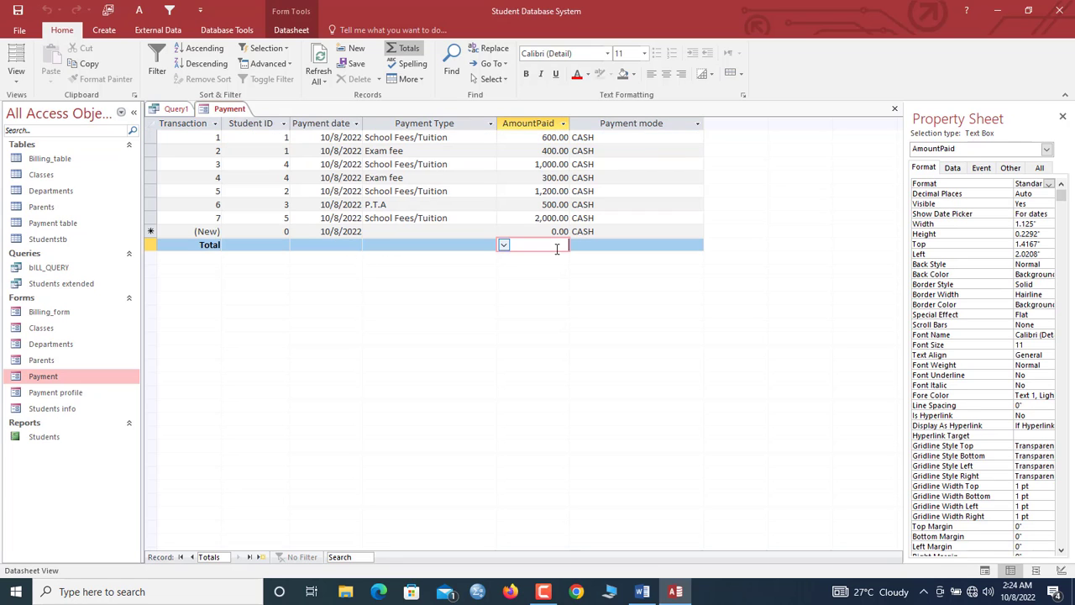
left_click(504, 245)
left_click(517, 269)
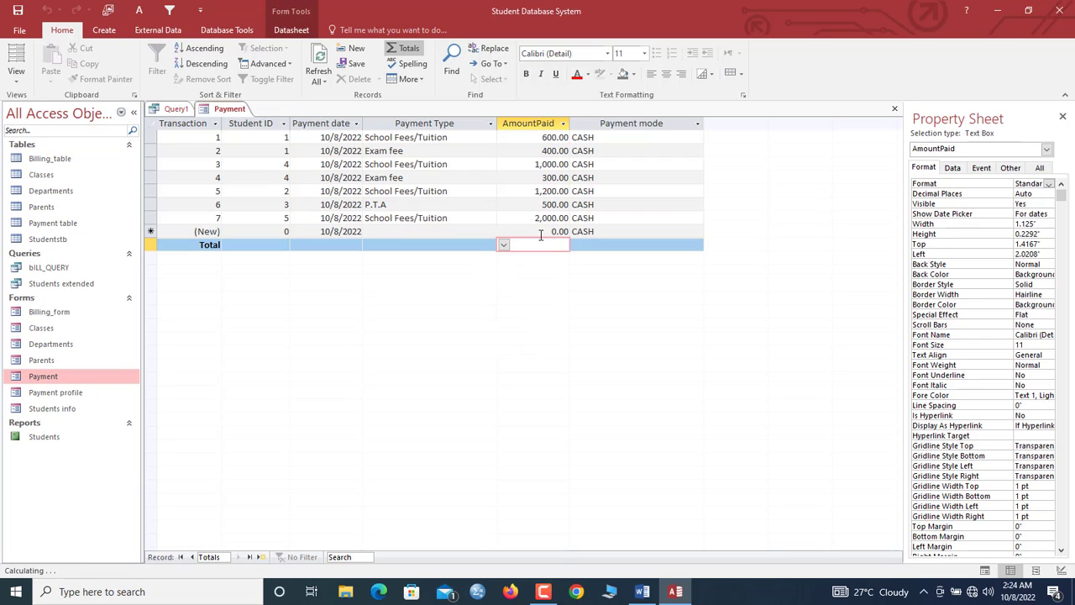
left_click(540, 233)
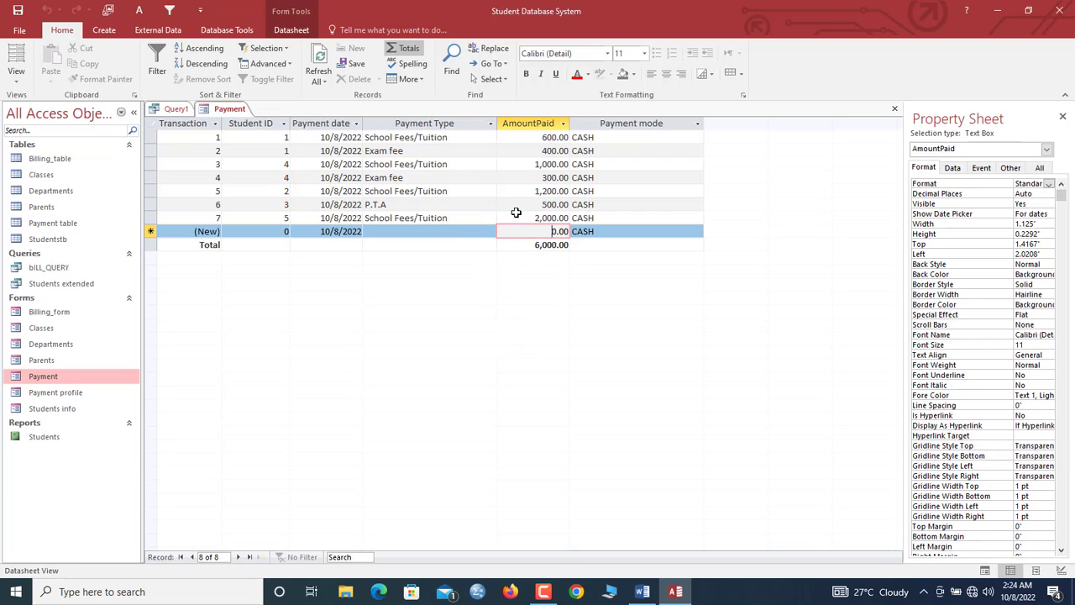
right_click(229, 110)
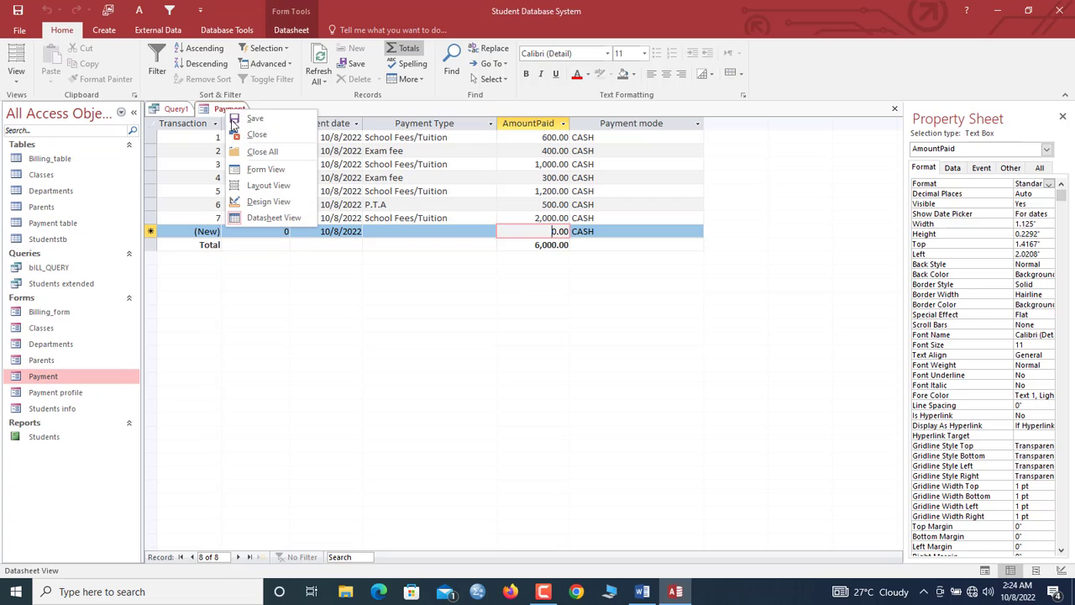
left_click(255, 133)
- Open the Payment profile form beside the query results and step through the students to the fourth record
left_click(69, 393)
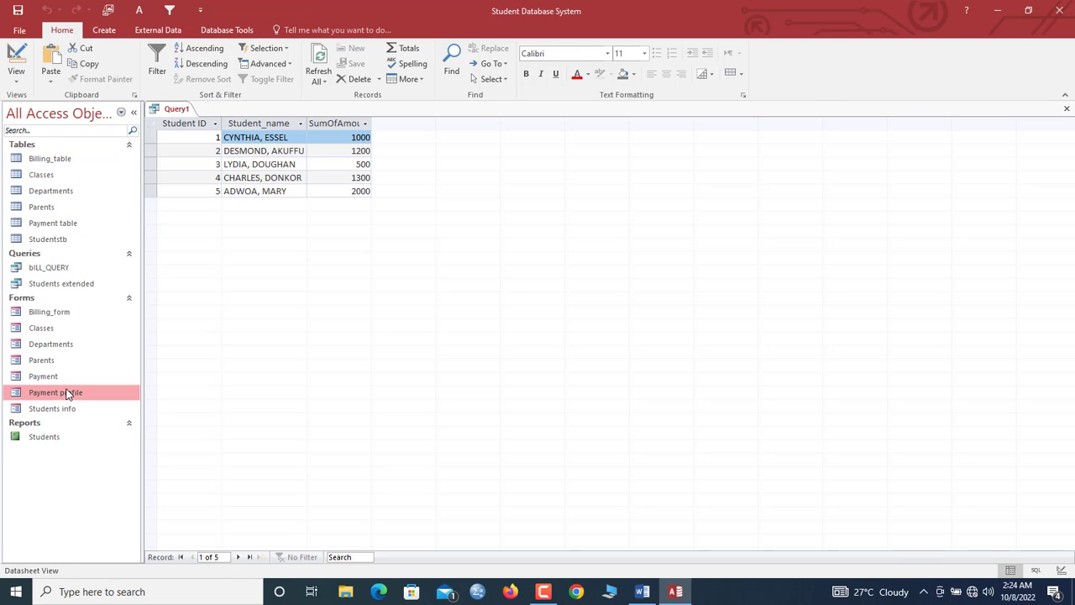
double_click(69, 393)
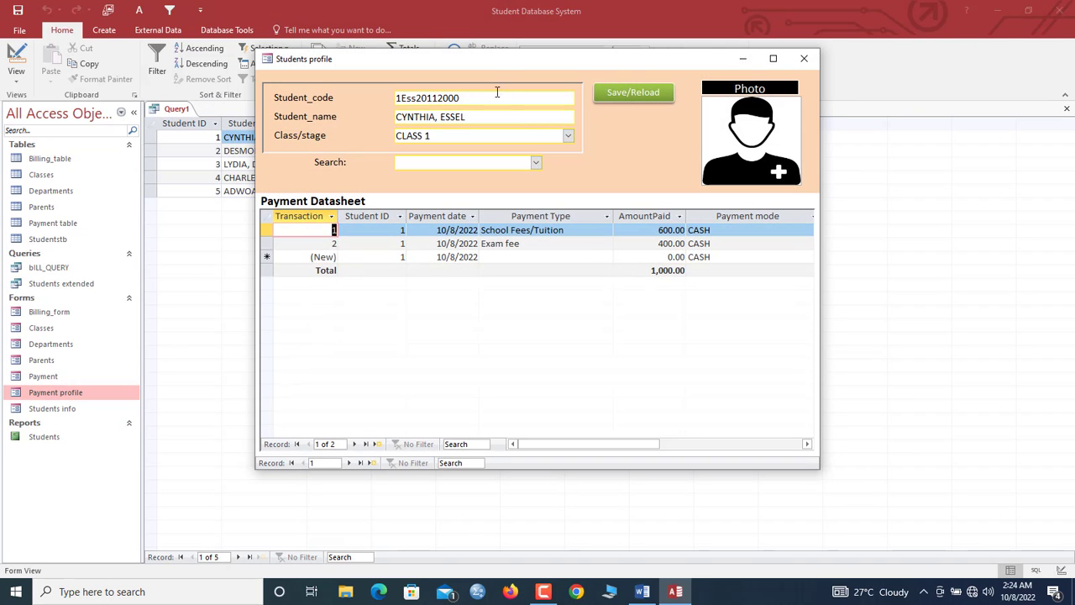
left_click_drag(504, 55, 690, 61)
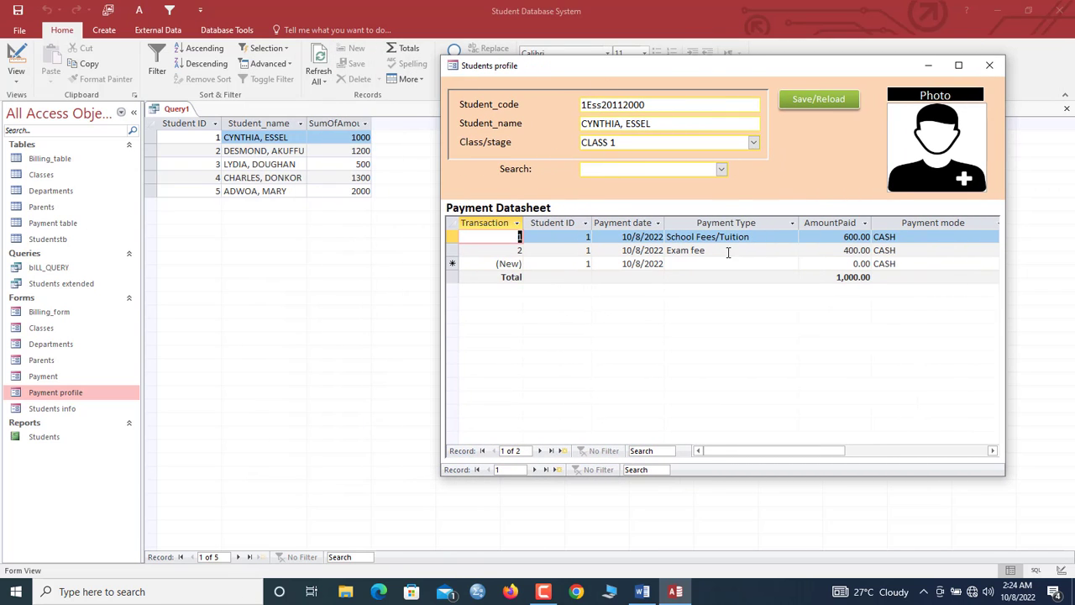
left_click(536, 470)
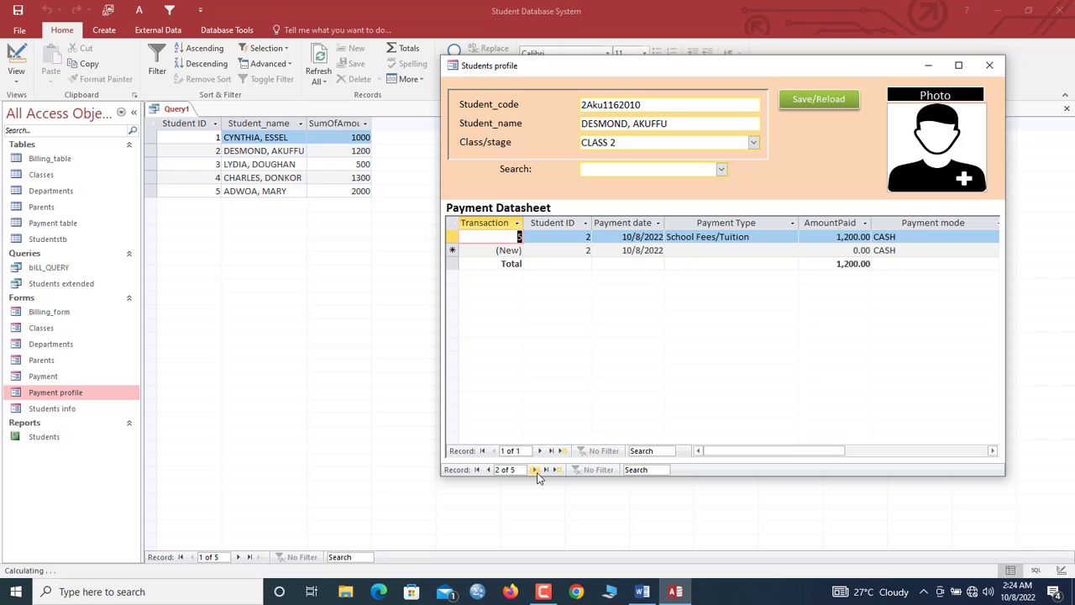
left_click(536, 471)
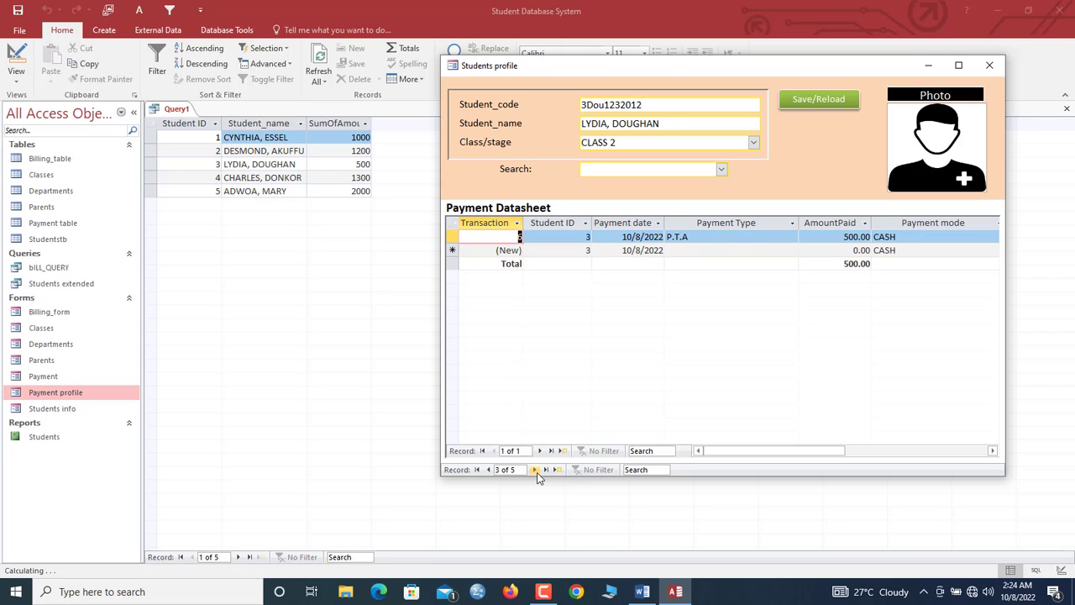
left_click(536, 471)
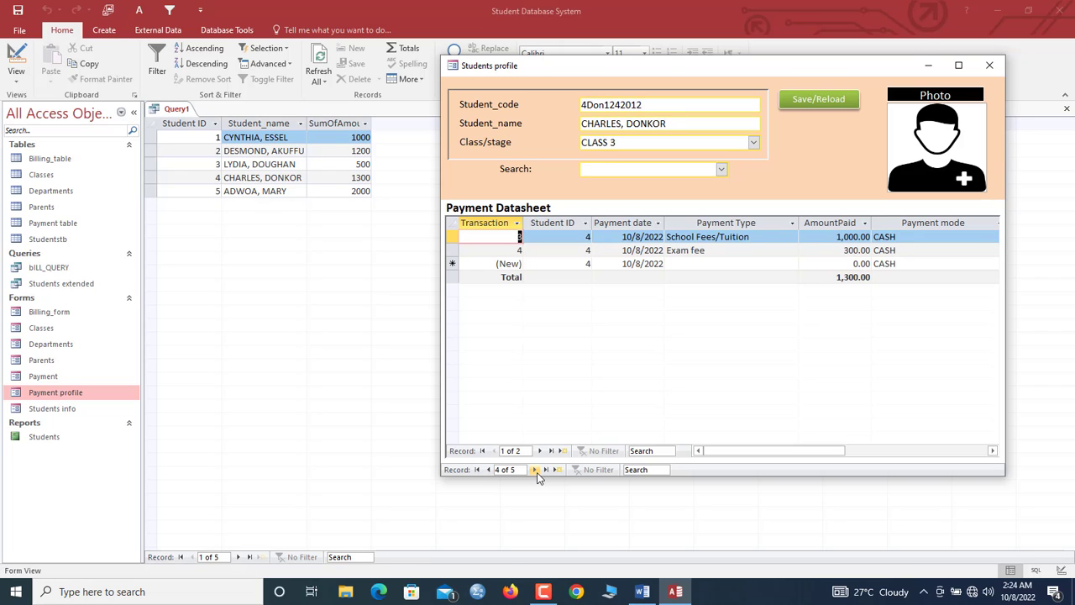
- In the maximized form, add a P.T.A payment of 140.90 for the fourth student, save it, and close the form
left_click(838, 263)
left_click(842, 267)
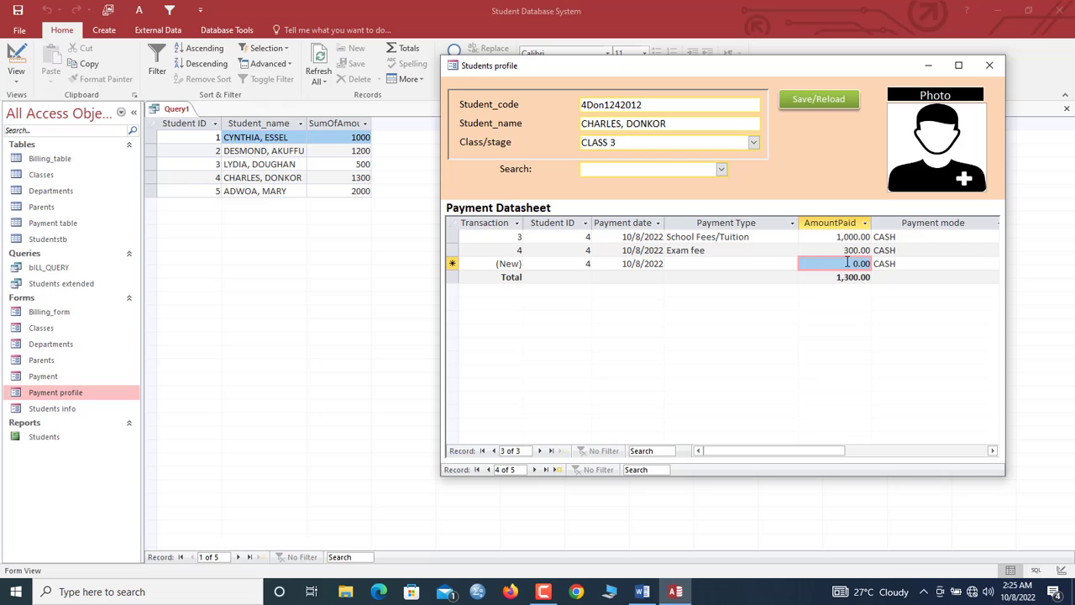
left_click(958, 64)
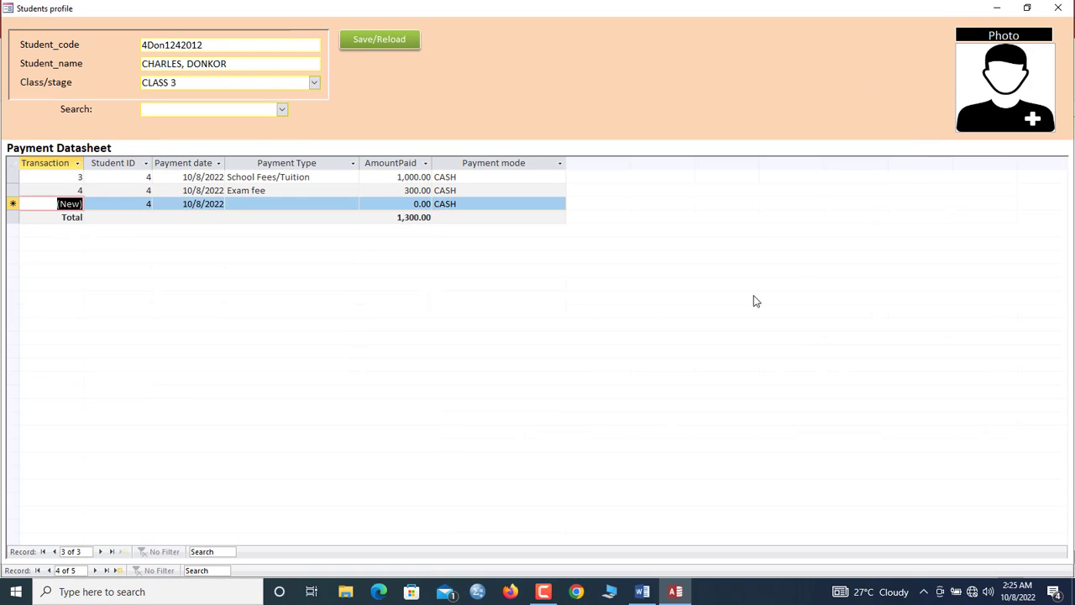
left_click(412, 202)
type("1")
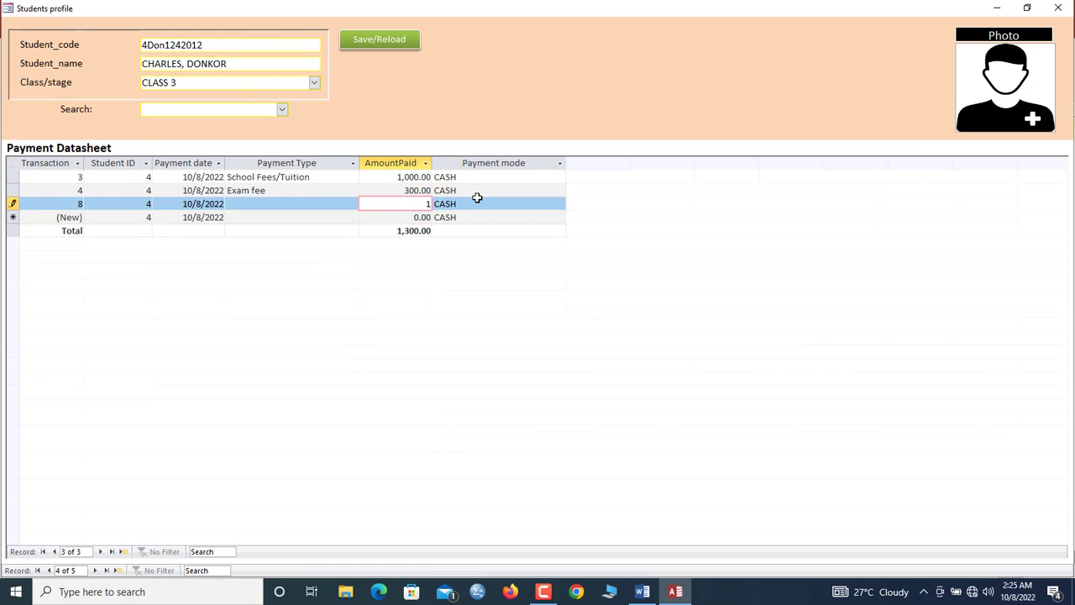
type("40.90")
key("Tab")
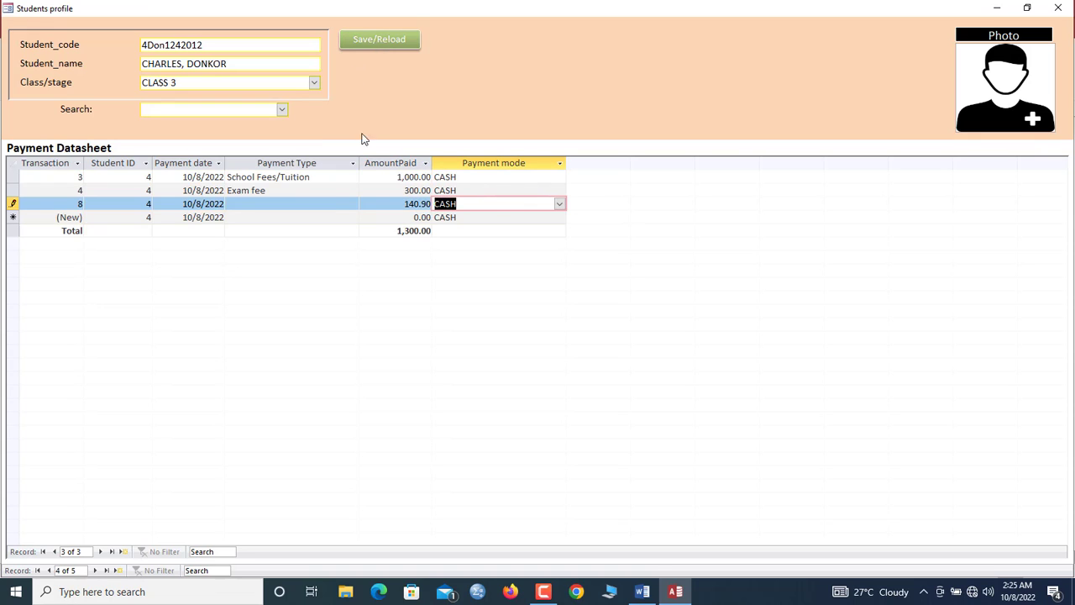
left_click(334, 201)
left_click(352, 204)
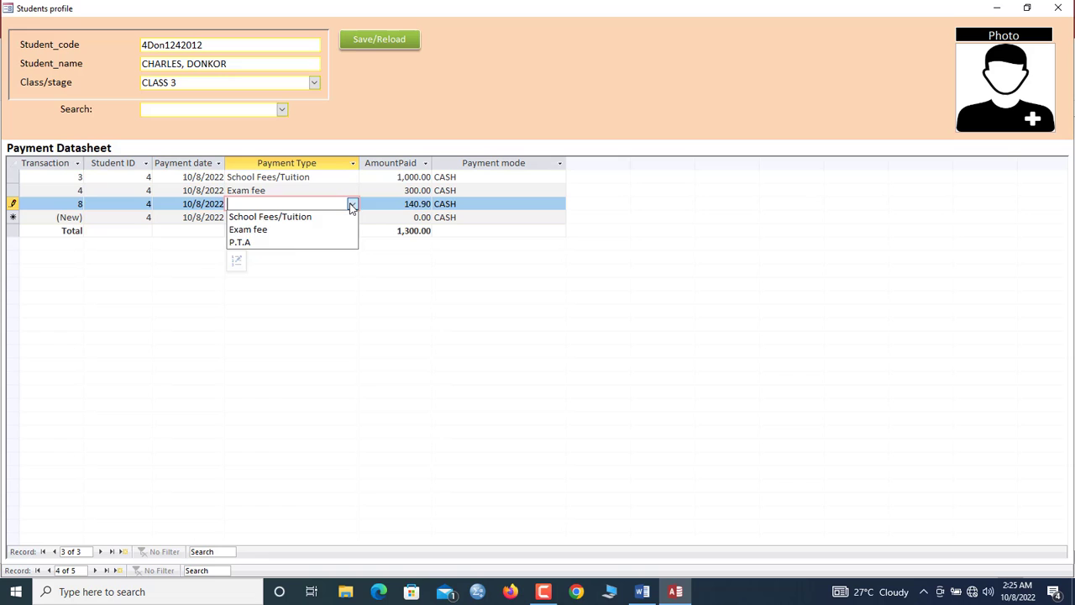
left_click(291, 243)
left_click(381, 41)
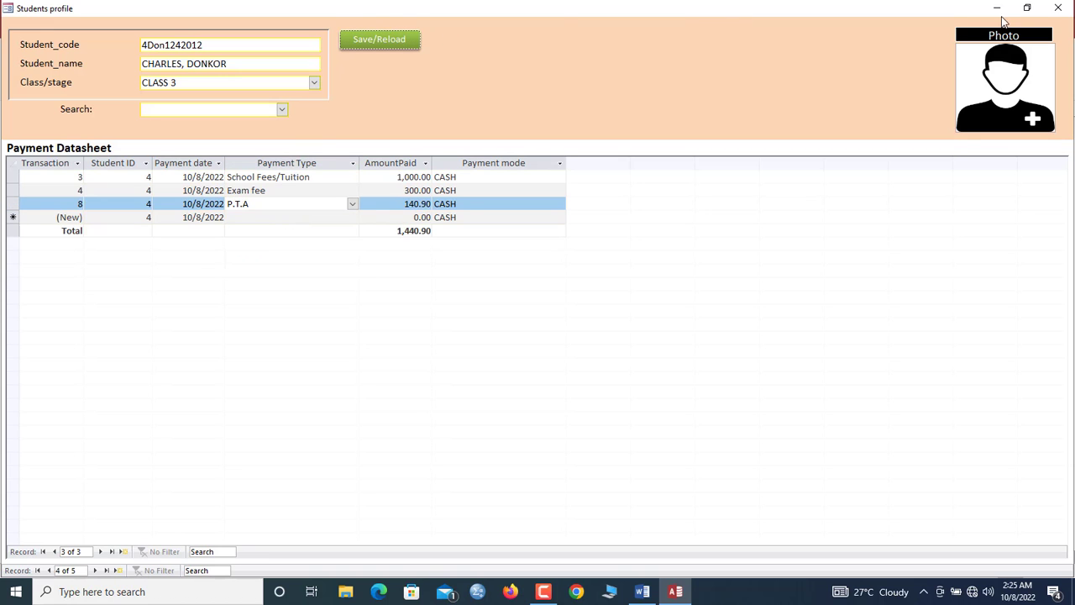
left_click(1058, 8)
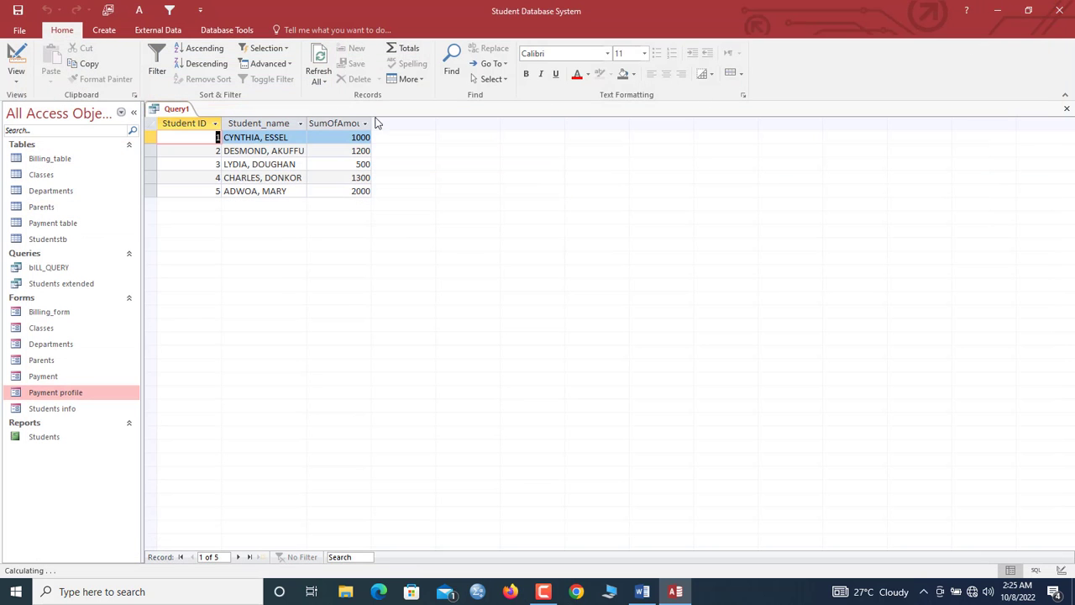
- Refresh the query results and widen the SumOfAmountPaid column to fit its values
left_click(318, 57)
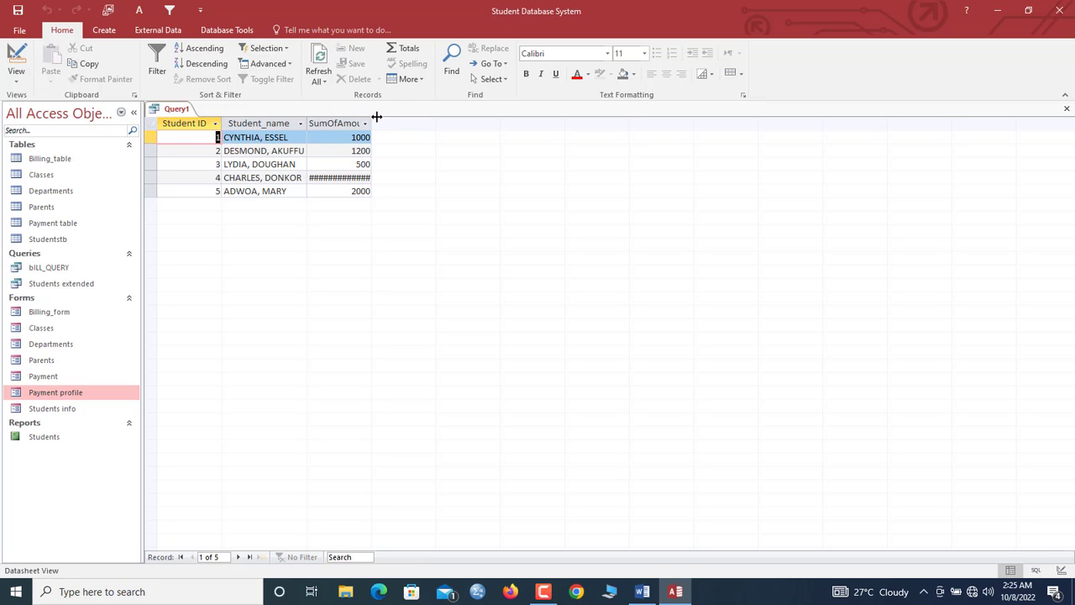
left_click_drag(372, 129, 400, 122)
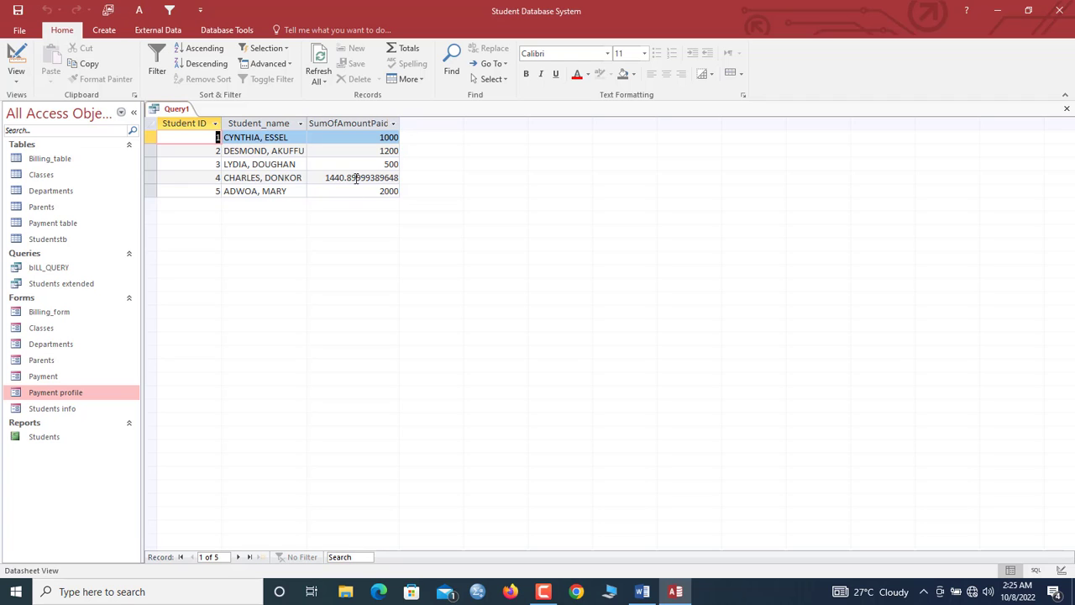
- Look up the fourth student in the Payment profile form, close it, and compare the payment total with the query's SumOfAmountPaid value
double_click(67, 393)
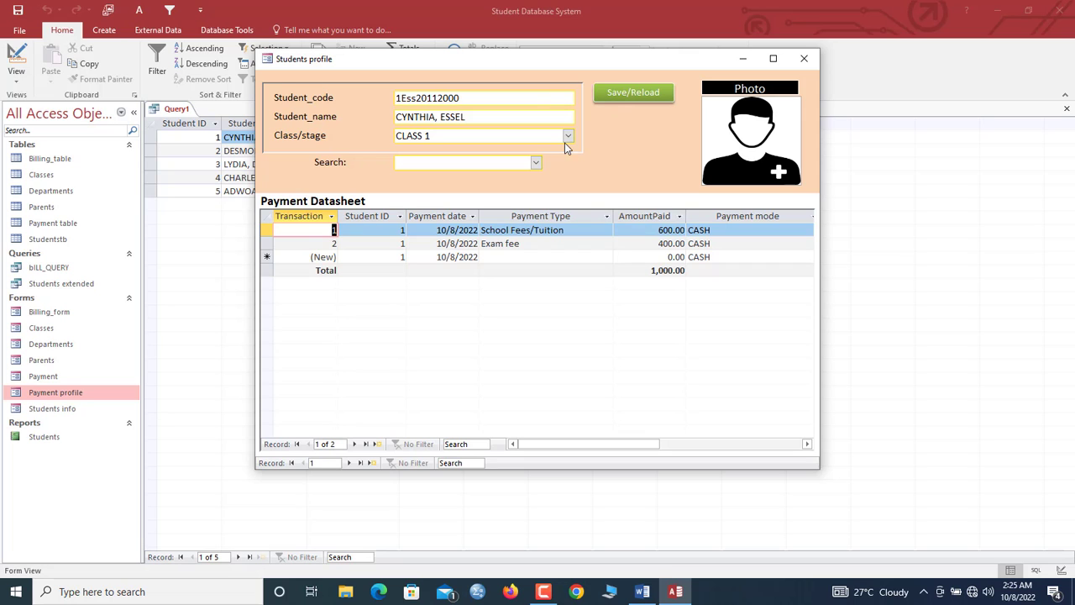
left_click(537, 162)
left_click(483, 218)
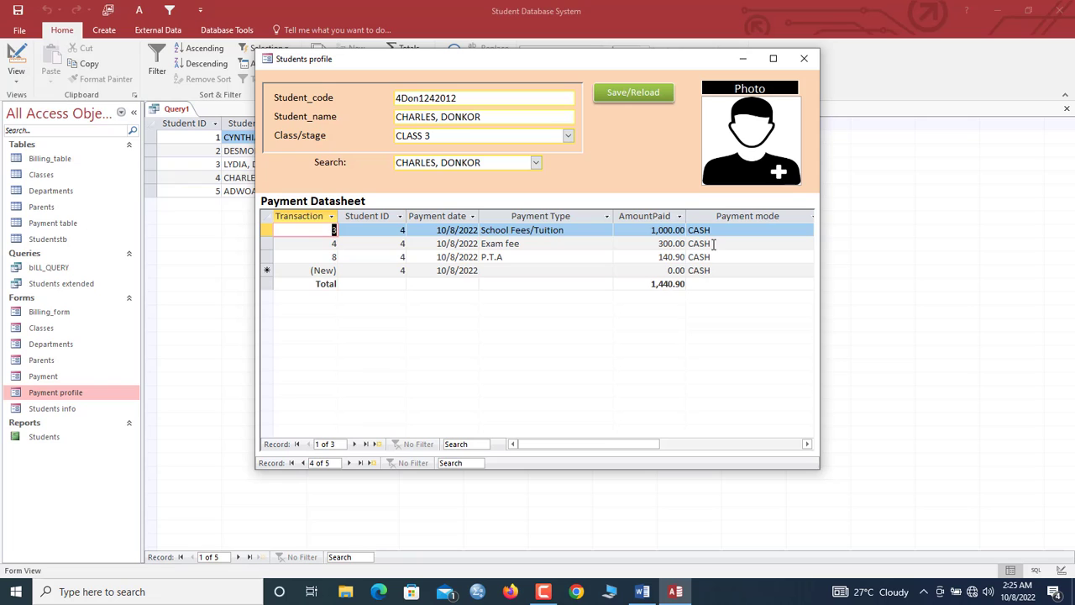
left_click(805, 59)
left_click(354, 178)
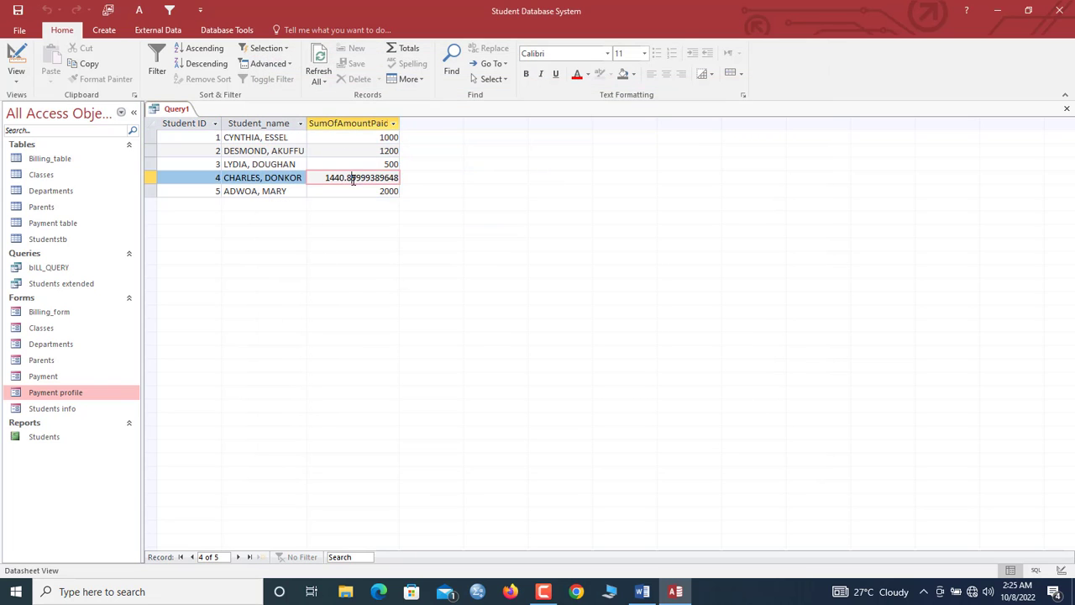
left_click(356, 124)
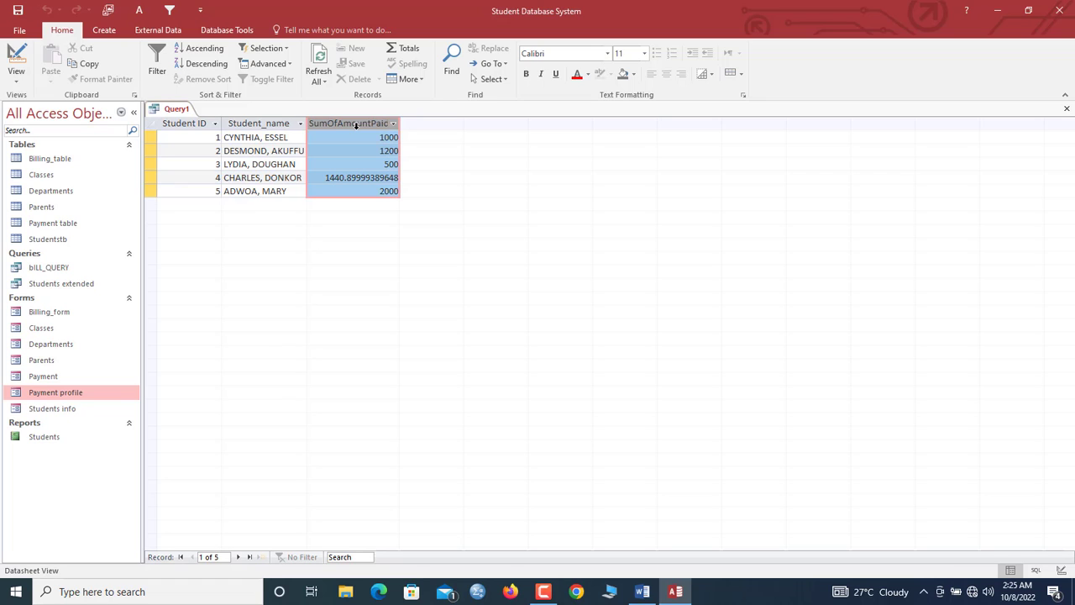
left_click(362, 178)
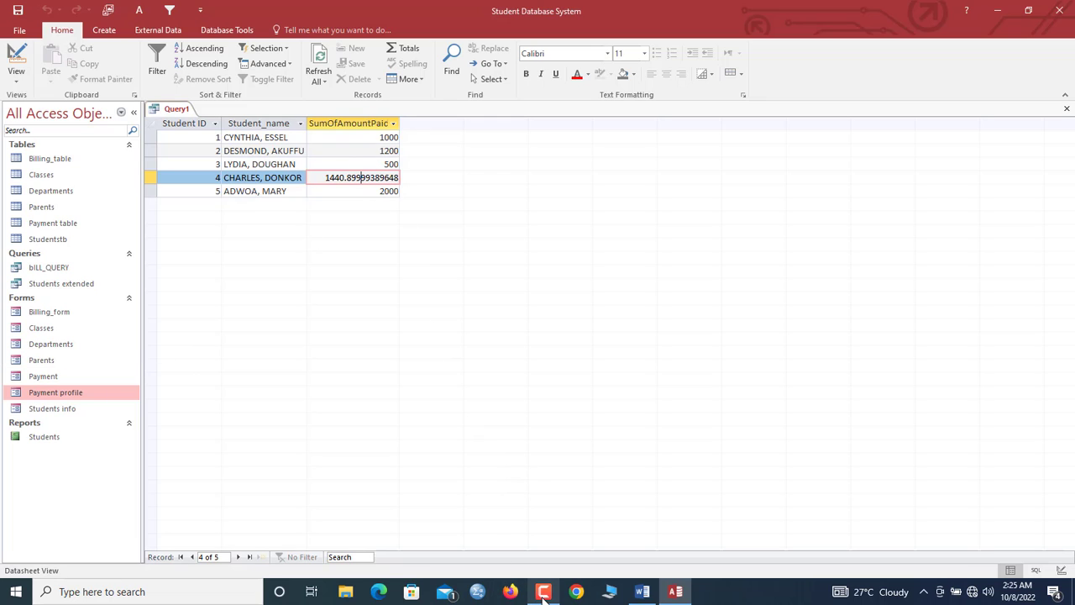
- Add the SumOfAmount field from bILL_QUERY to the query design, run the query, and widen the SumOfAmountPaid column
right_click(184, 111)
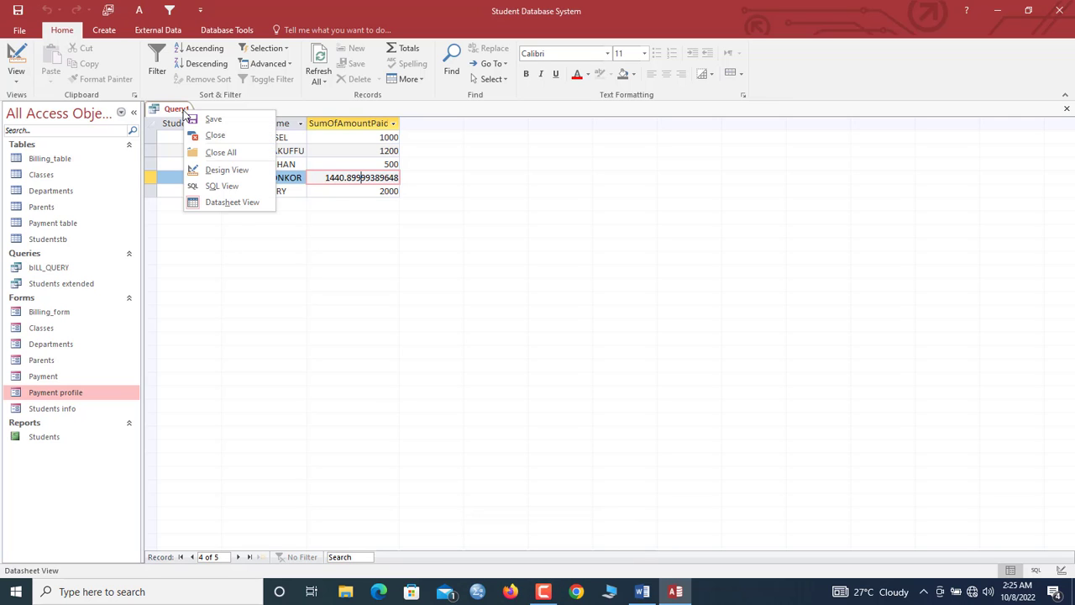
left_click(225, 173)
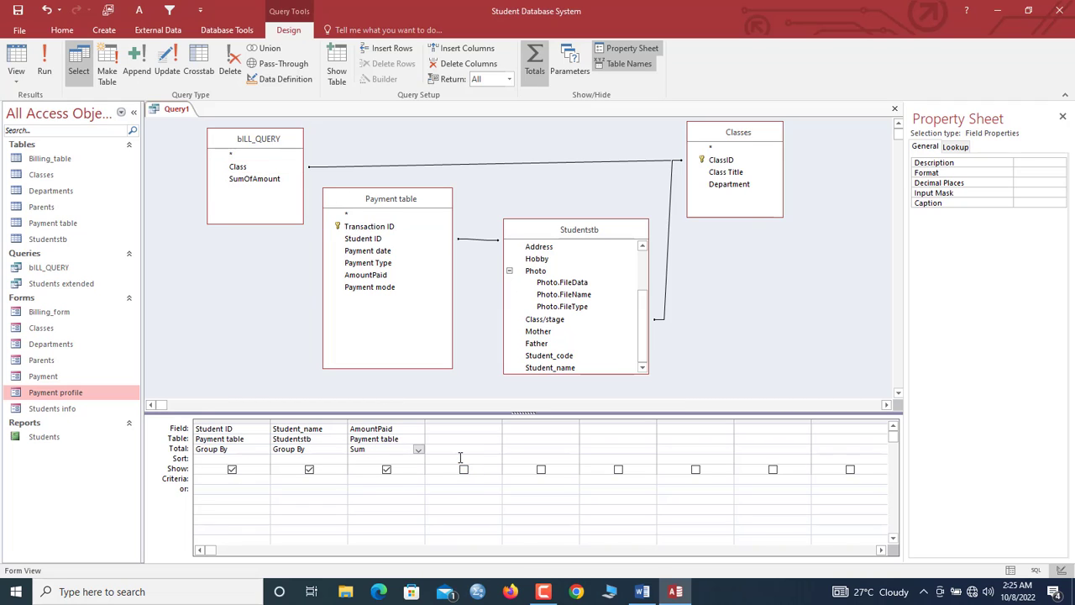
double_click(254, 180)
left_click(45, 63)
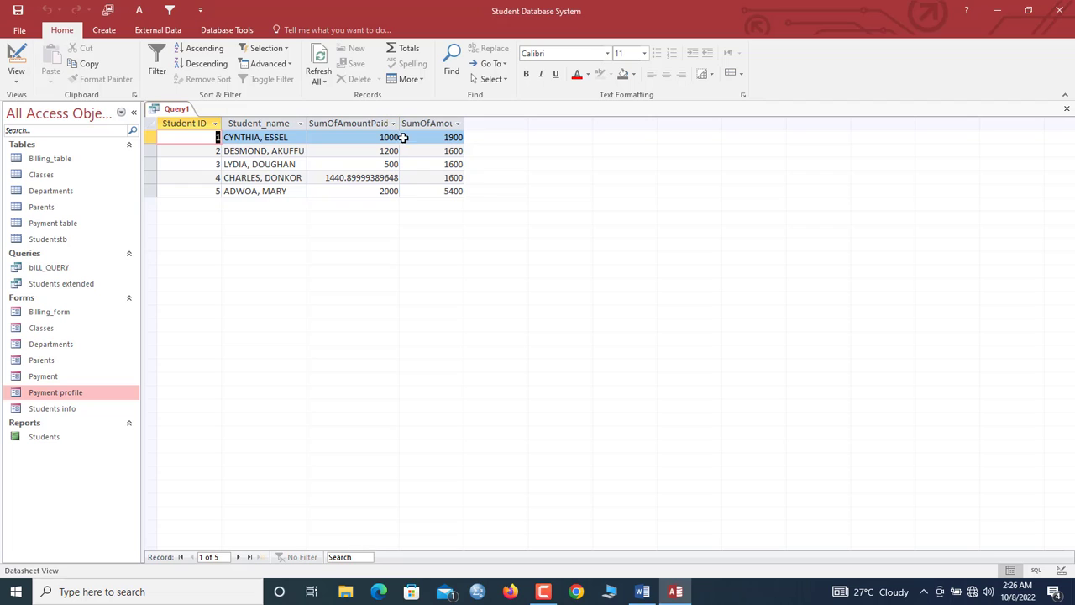
left_click_drag(400, 123, 419, 125)
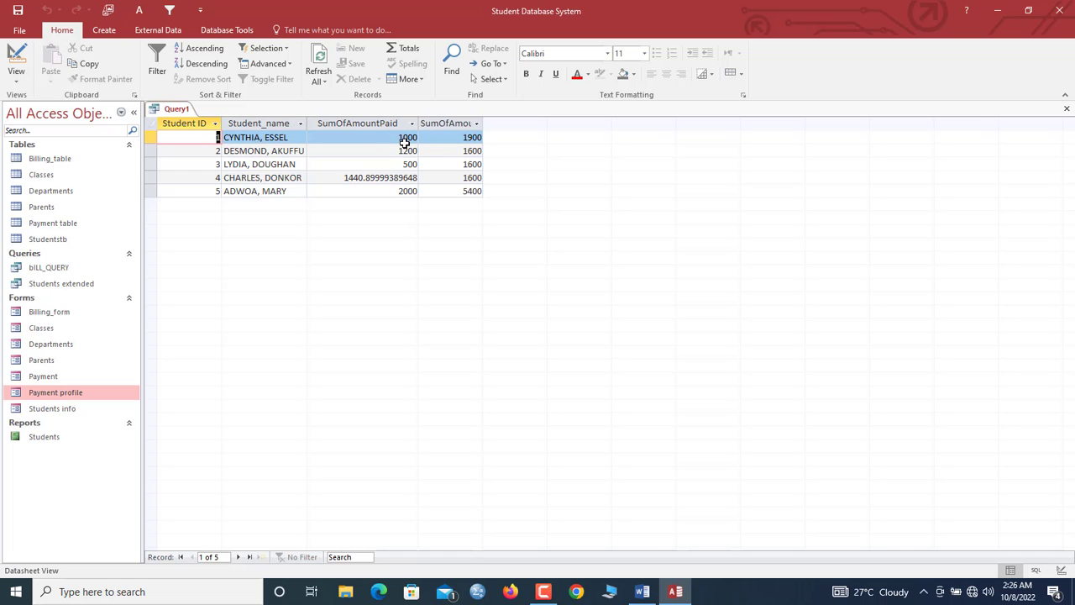
left_click(463, 124)
left_click(452, 140)
key("shift+Tab")
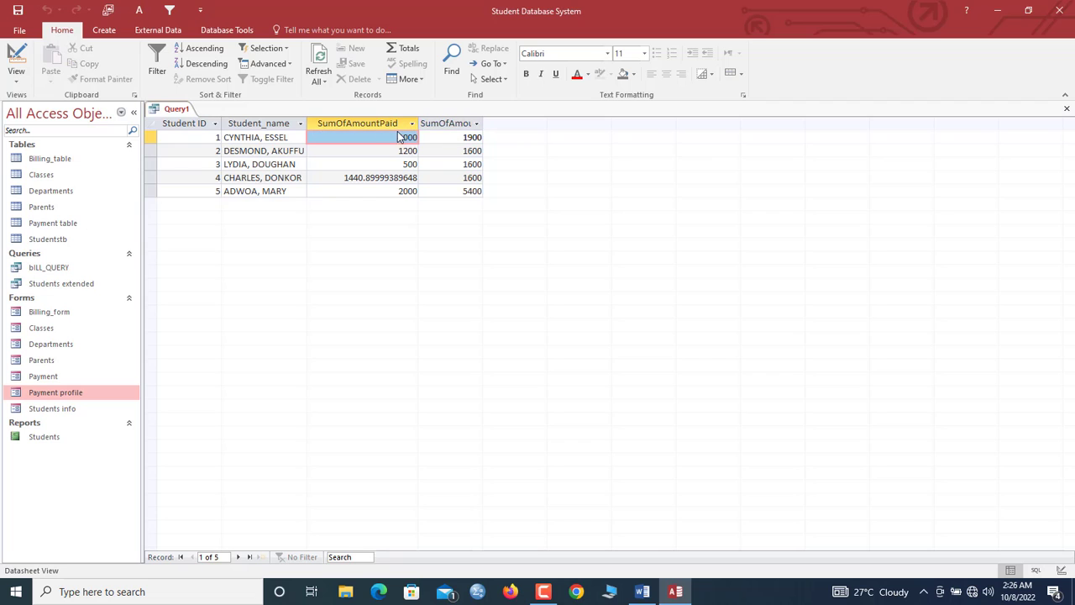
- Return to the query design and start a calculated field named Balance in the first empty column using the Expression Builder
right_click(183, 110)
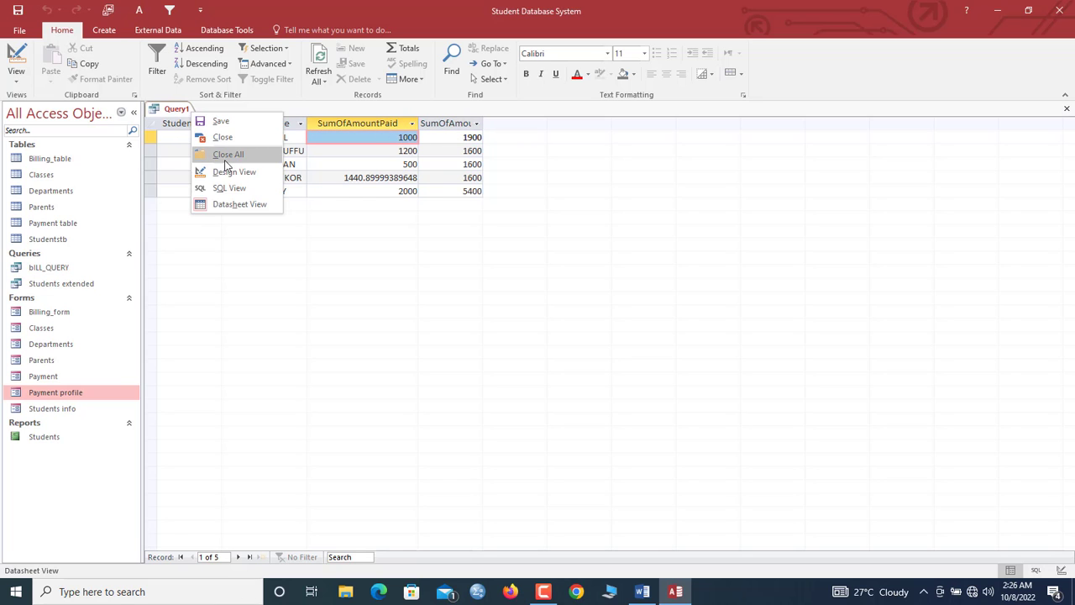
left_click(247, 170)
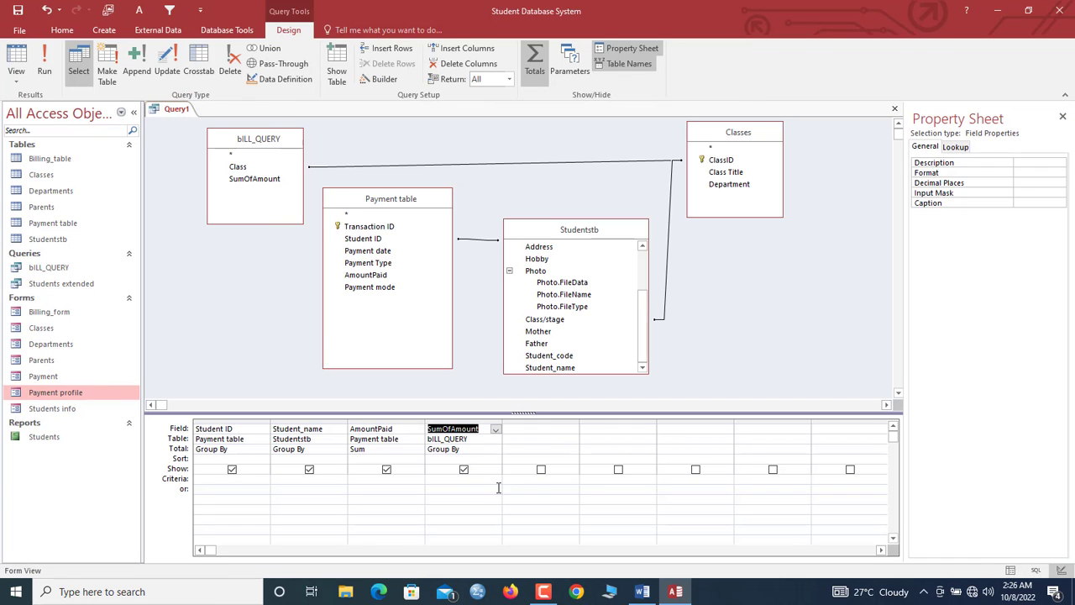
left_click(531, 432)
right_click(532, 429)
left_click(550, 519)
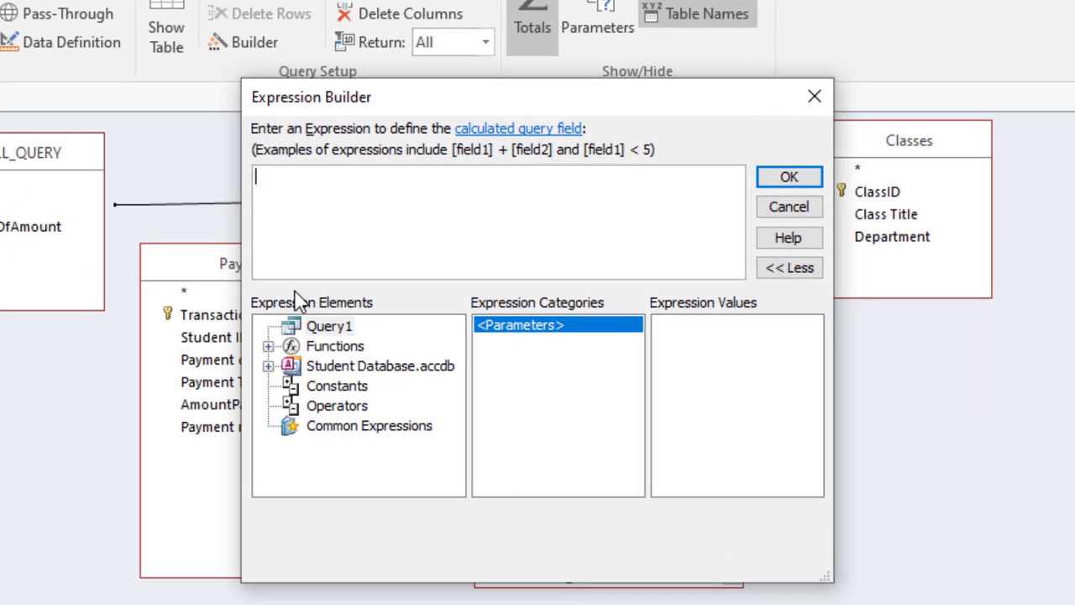
type("Balance:")
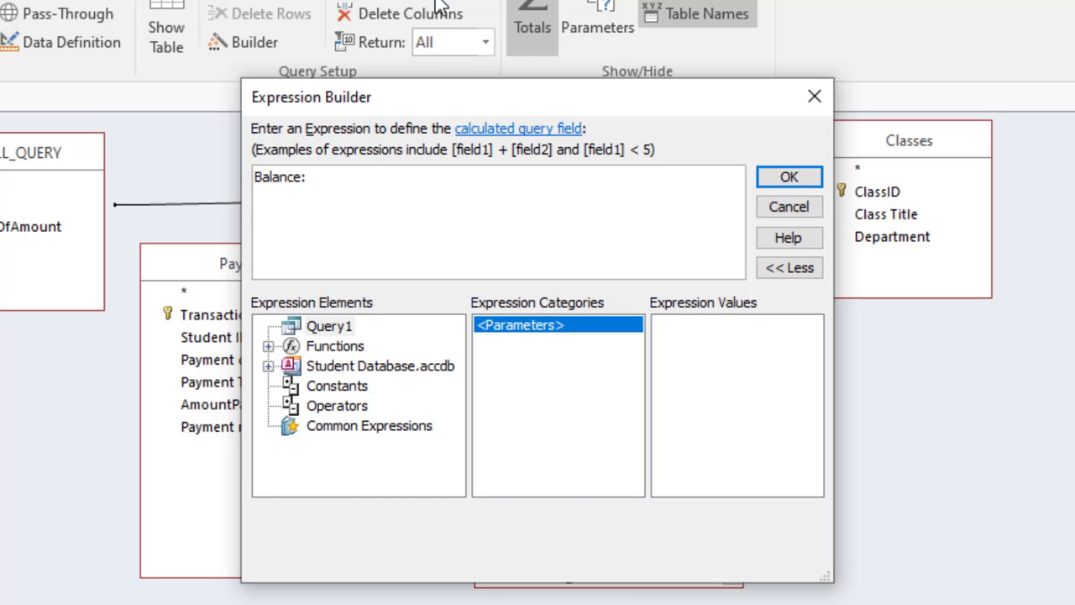
- Begin the Balance expression with the SumOfAmount field of bILL_QUERY, moving the Expression Builder off the table diagram
left_click_drag(441, 92, 592, 111)
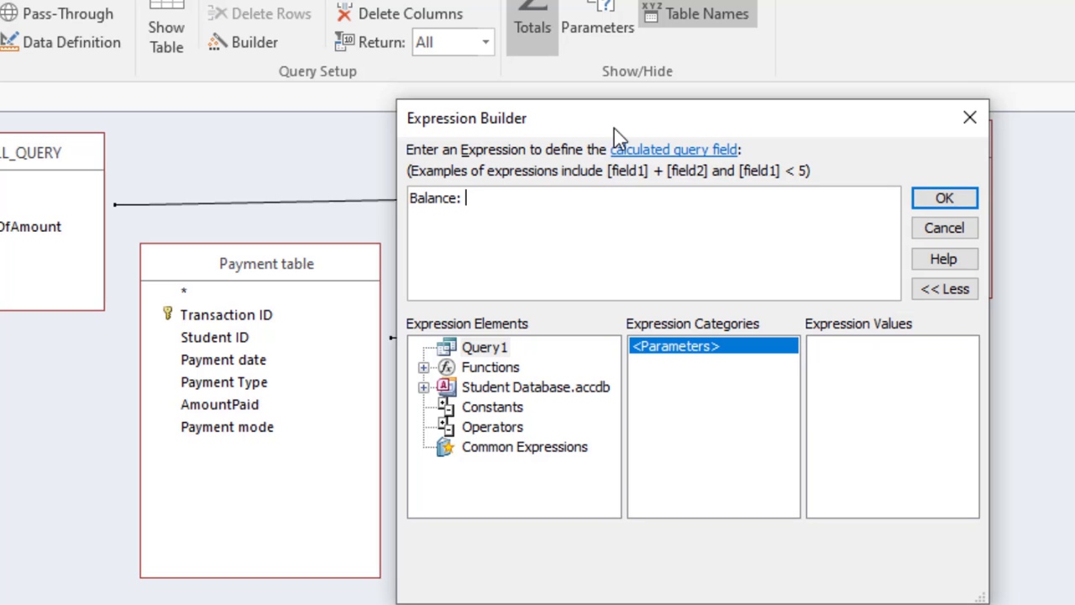
left_click_drag(605, 122, 589, 168)
type("bi")
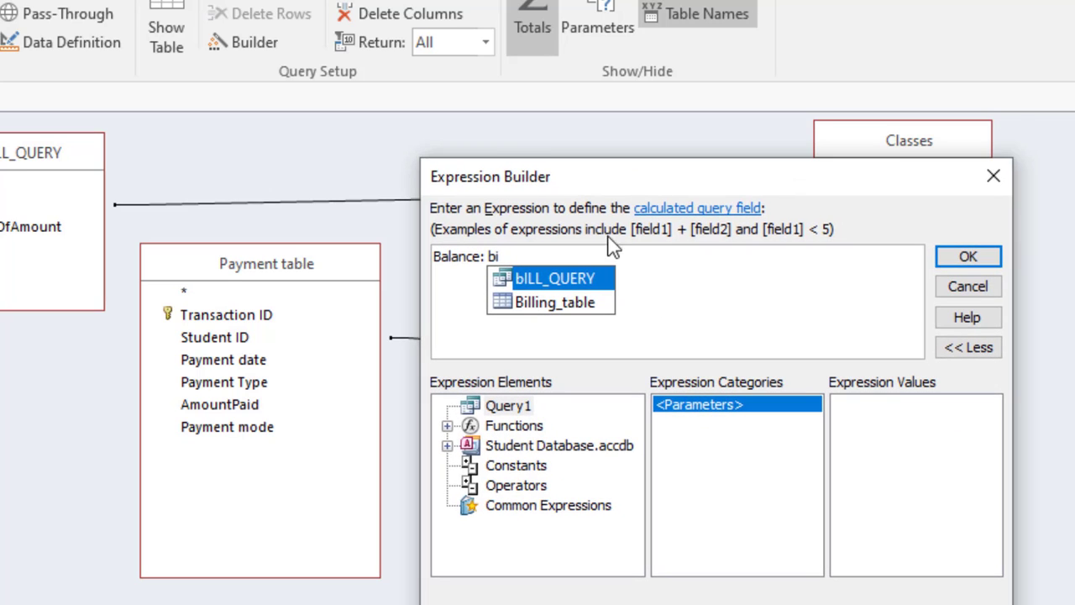
double_click(582, 269)
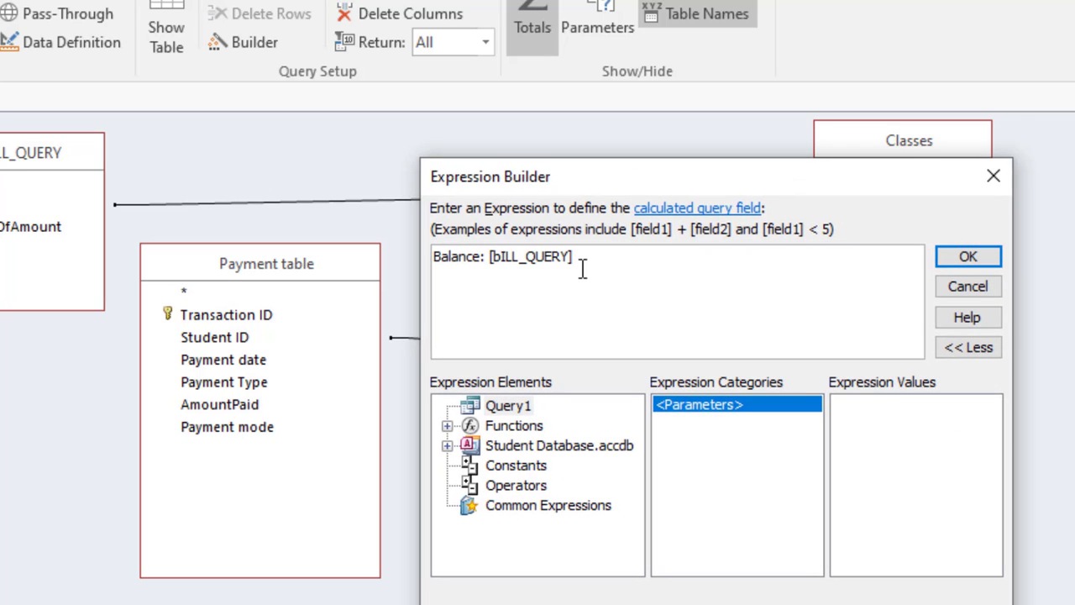
type(".")
double_click(639, 306)
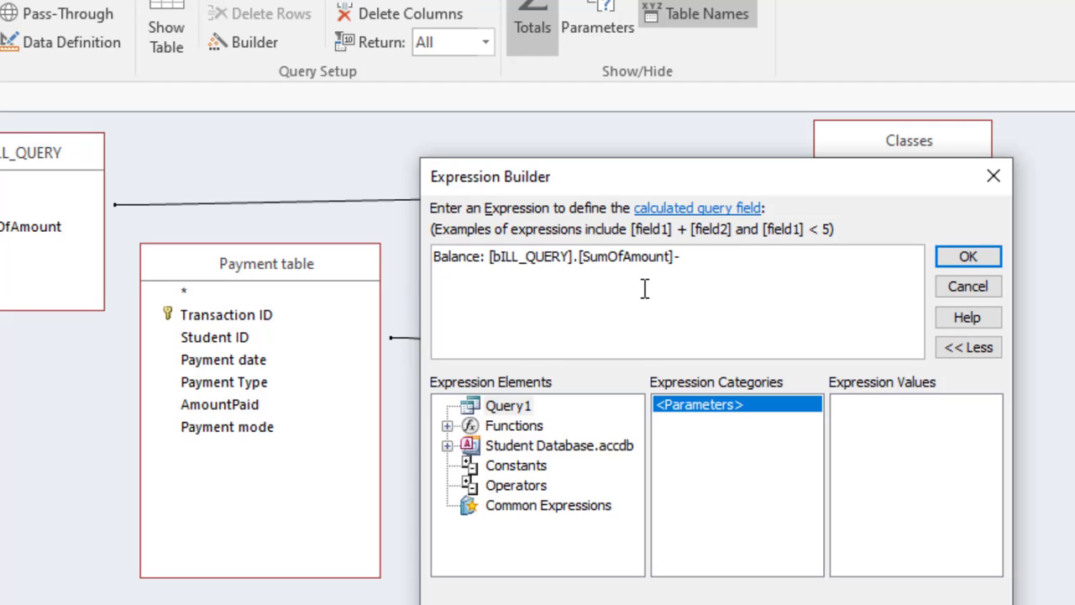
- Complete the Balance expression by subtracting Sum([Payment table].[AmountPaid]) and accept it
type("-sum")
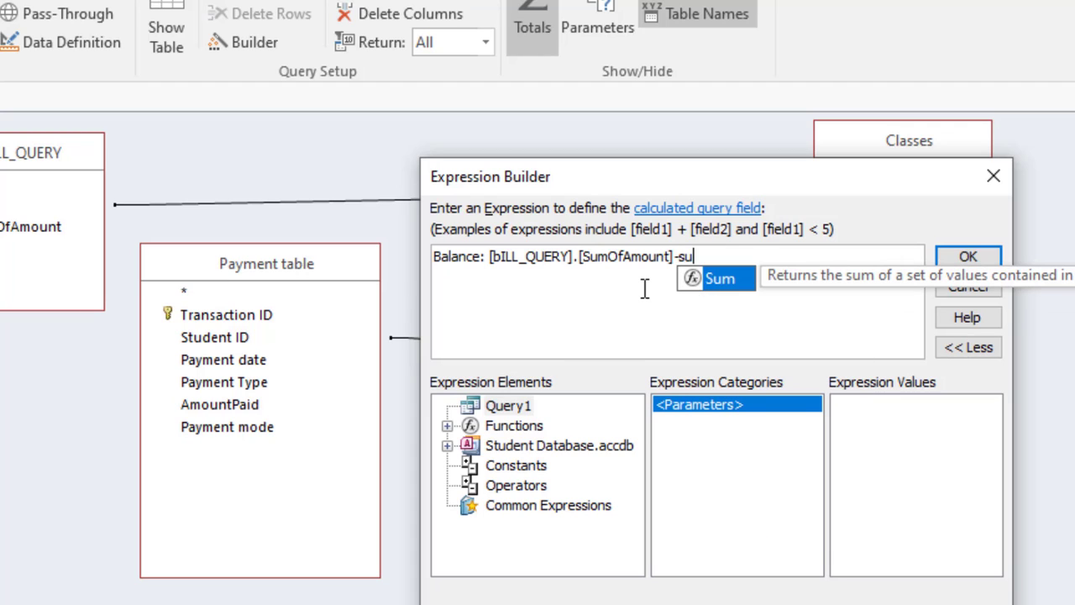
double_click(732, 284)
type("(")
left_click_drag(759, 178, 736, 315)
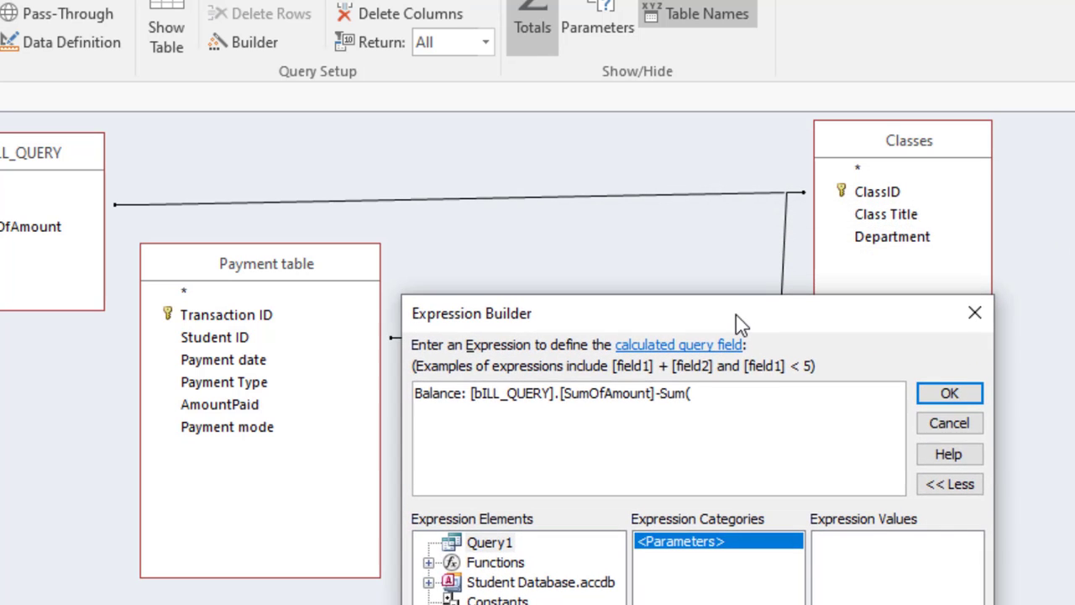
type("am")
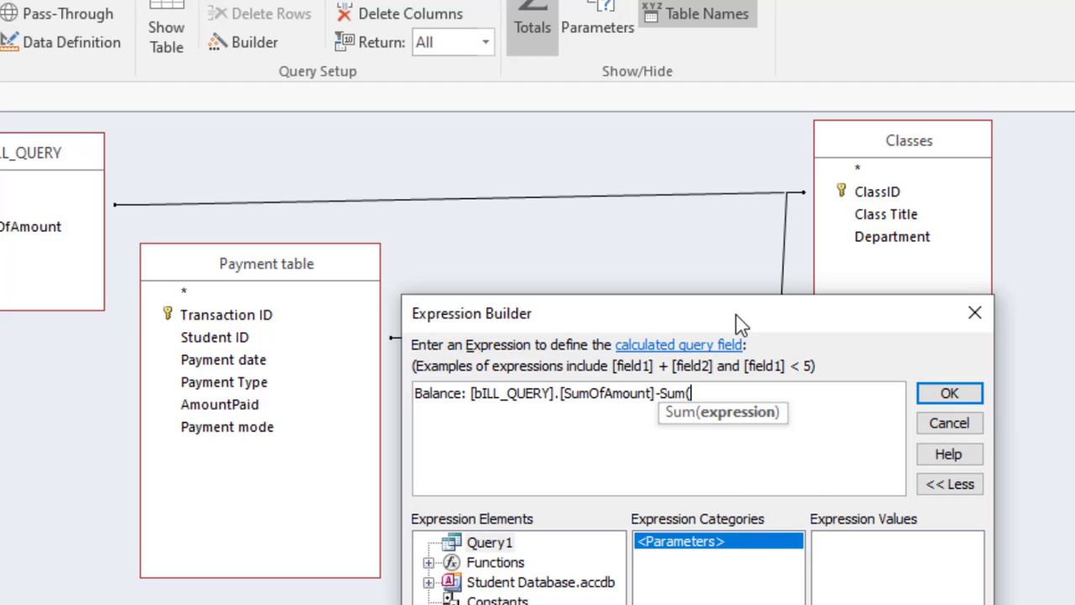
type("pay")
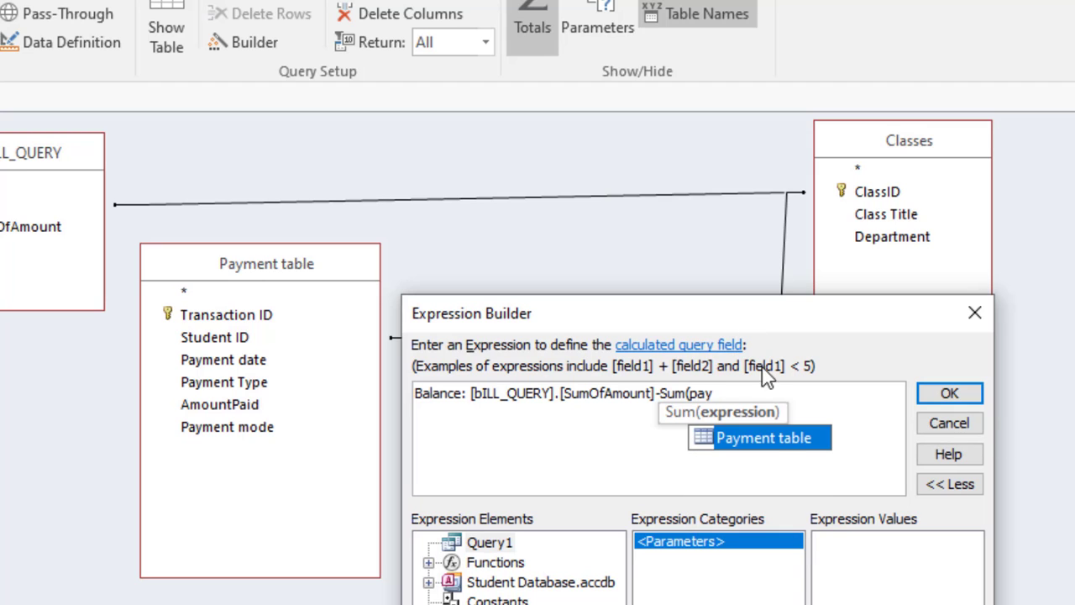
double_click(772, 437)
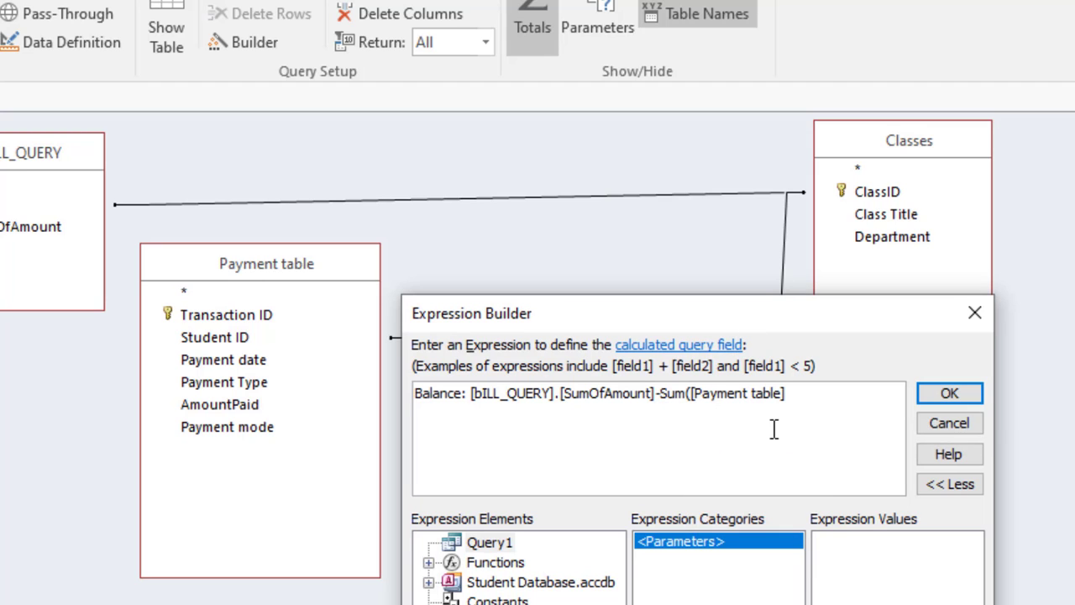
type(".a")
double_click(868, 436)
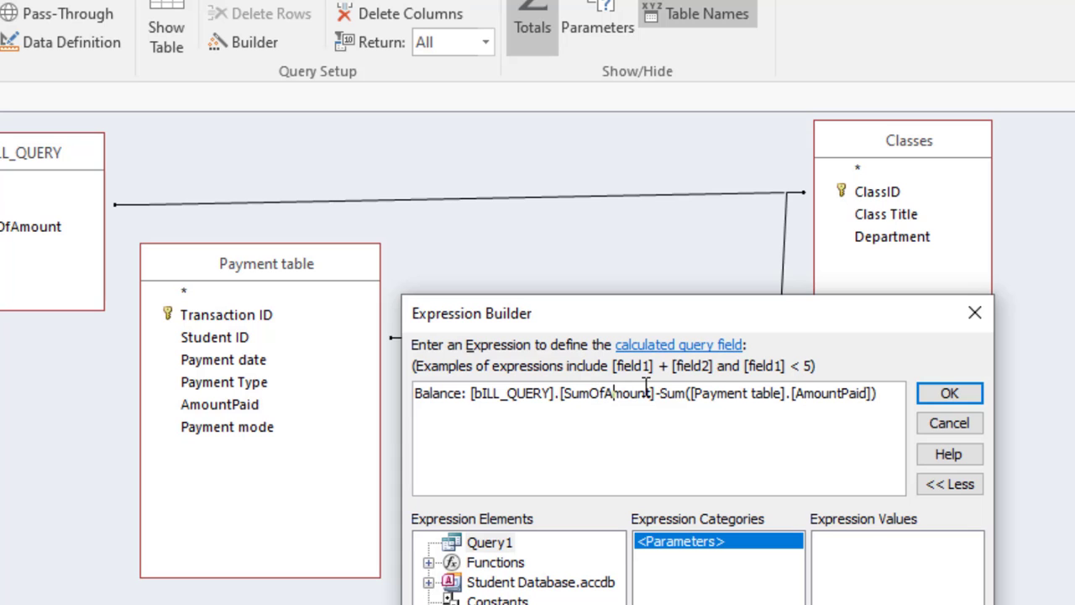
left_click_drag(720, 322, 642, 303)
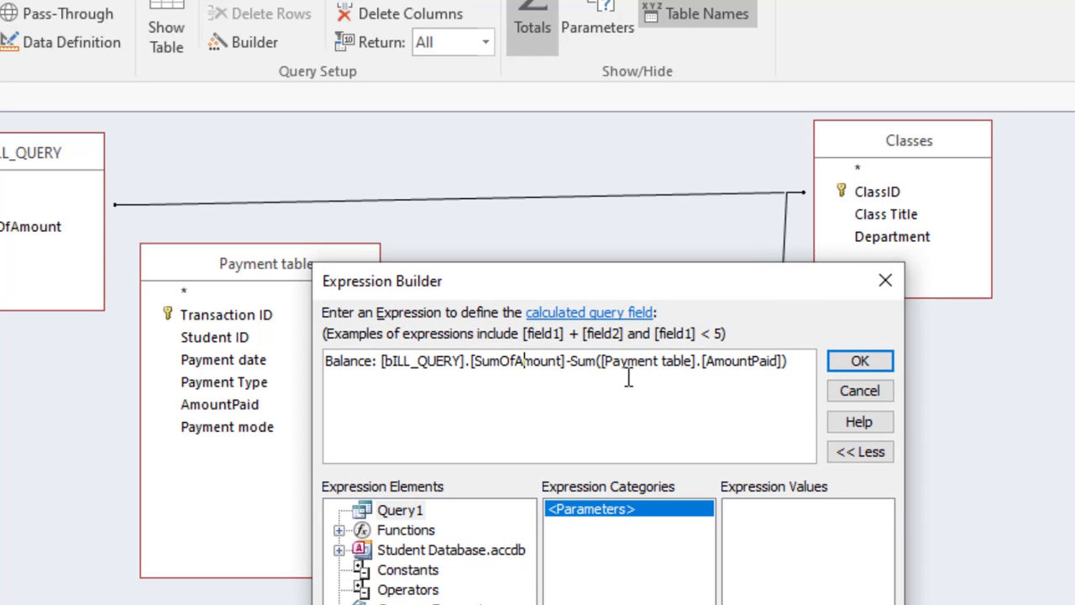
left_click(859, 360)
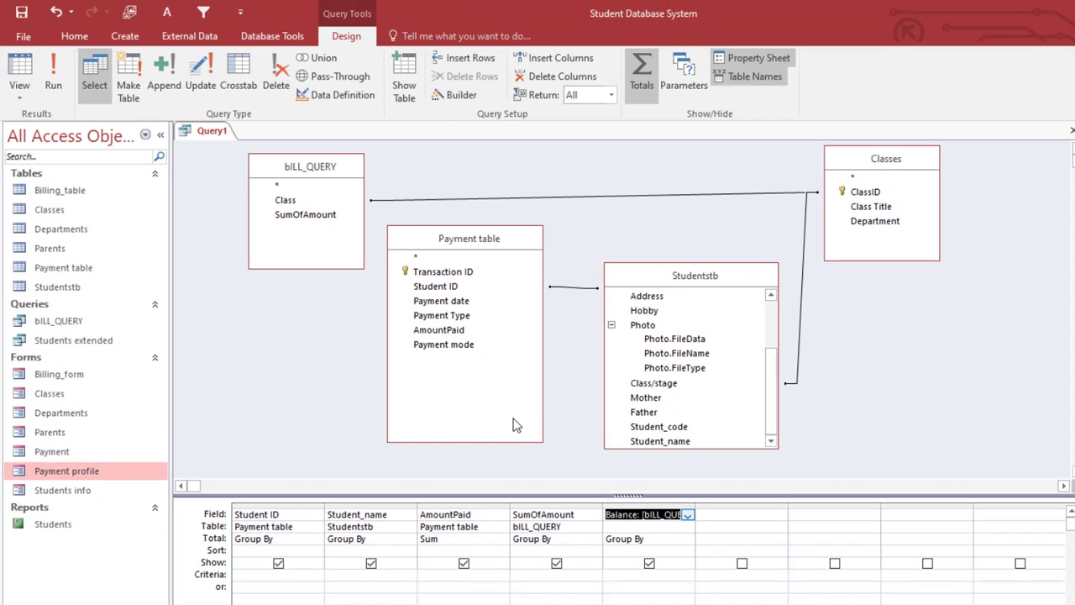
- Try to run the query with the Balance column set to Group By
left_click(679, 525)
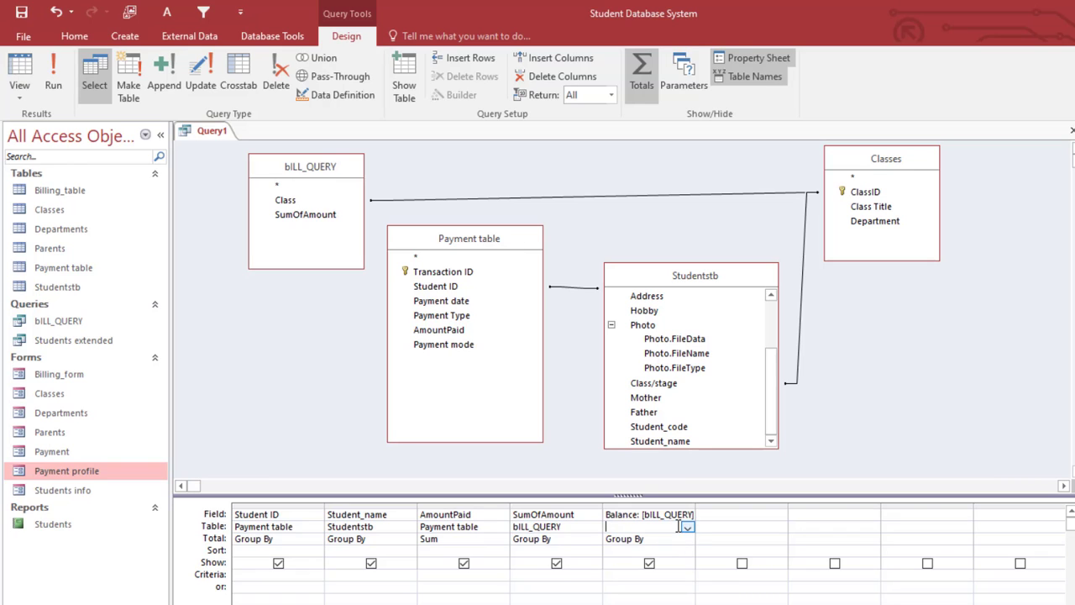
left_click(53, 78)
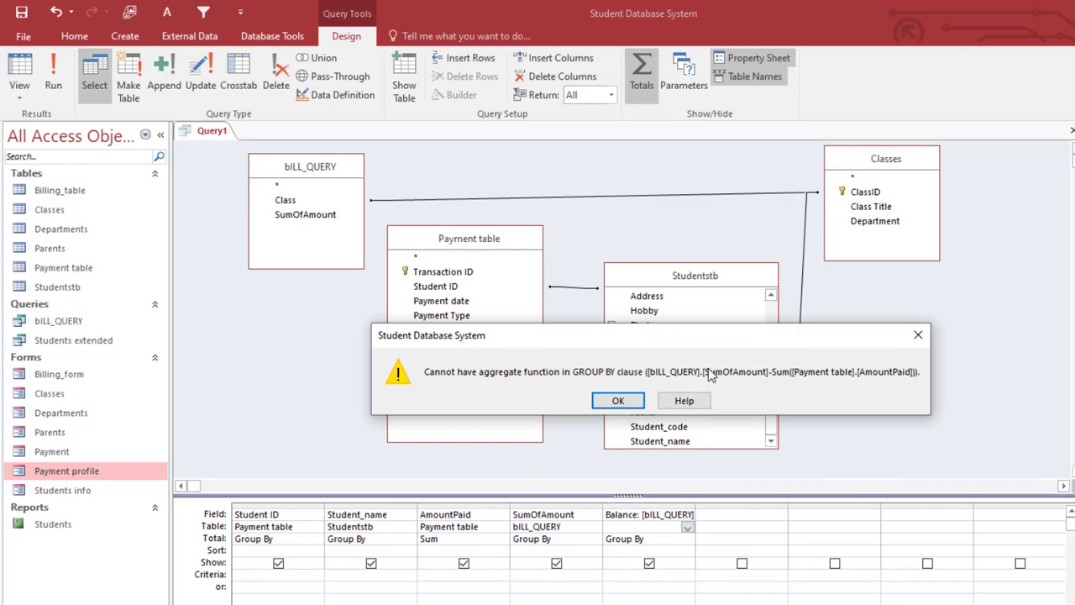
left_click(618, 402)
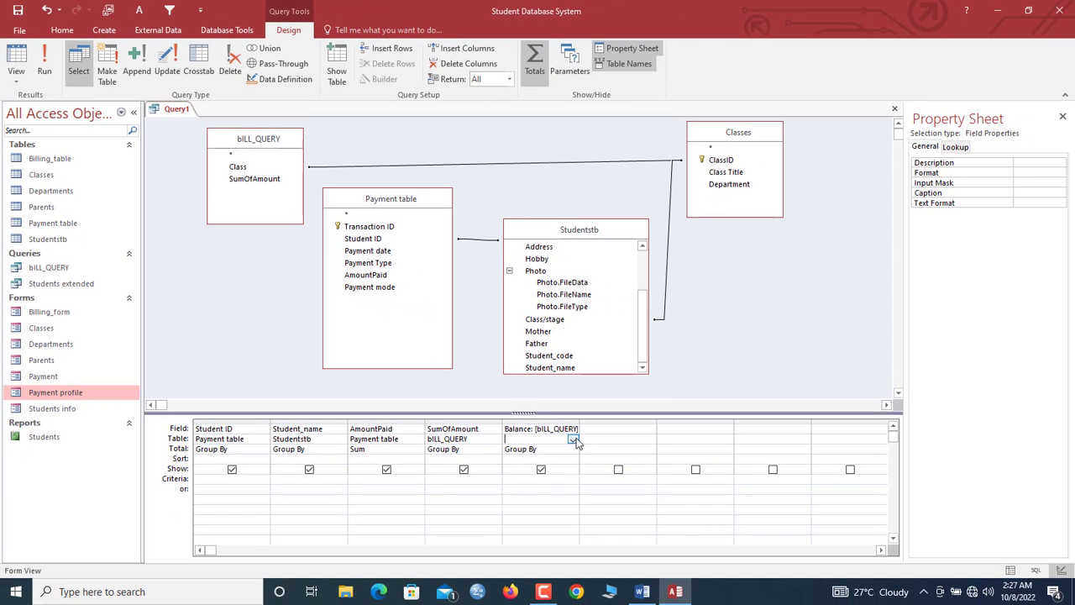
- Set the Balance column's Total option to Expression and run the query
left_click(687, 527)
left_click(572, 439)
left_click(573, 449)
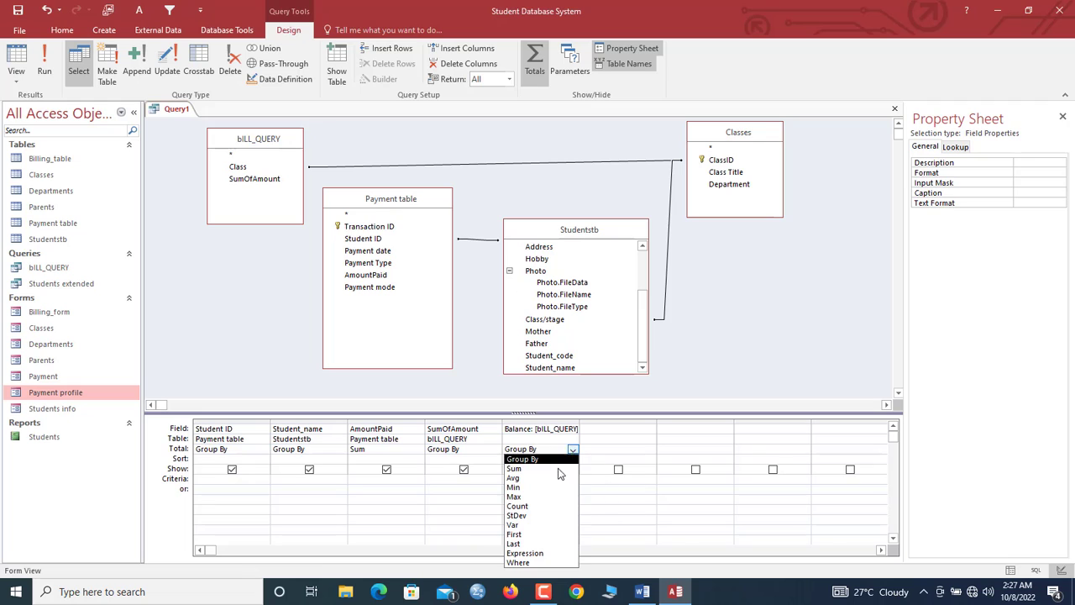
left_click(556, 552)
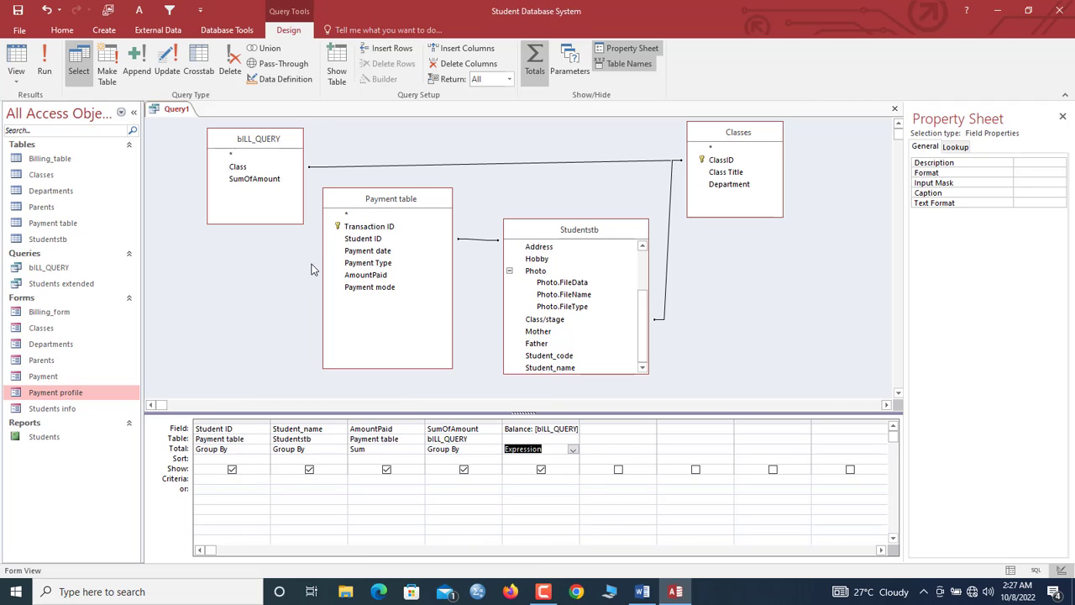
left_click(45, 61)
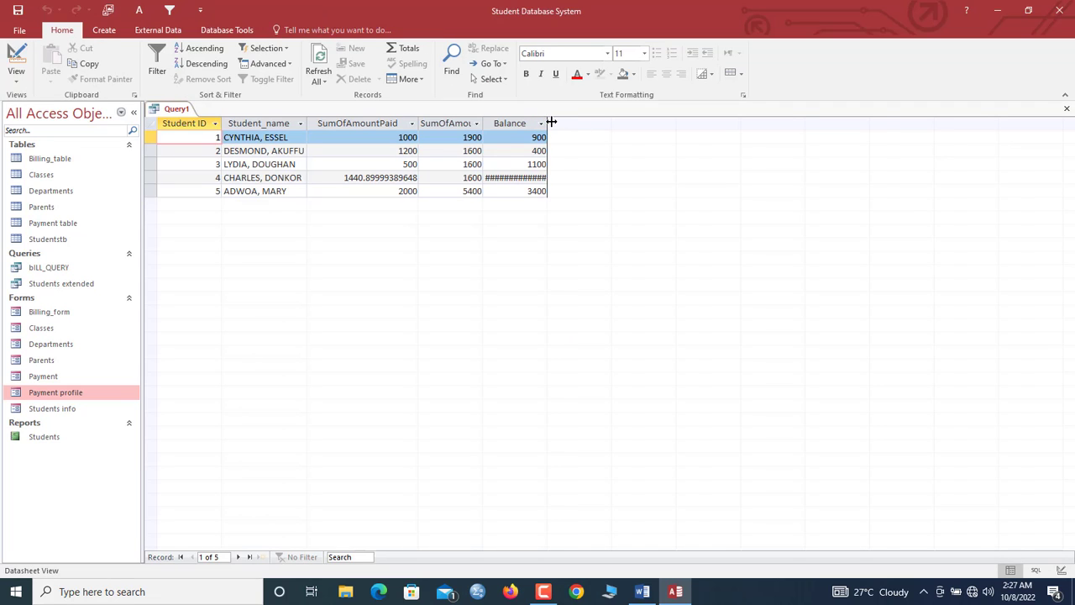
- Widen the Balance and SumOfAmount columns to fit, and check the balances of the first two students
double_click(548, 123)
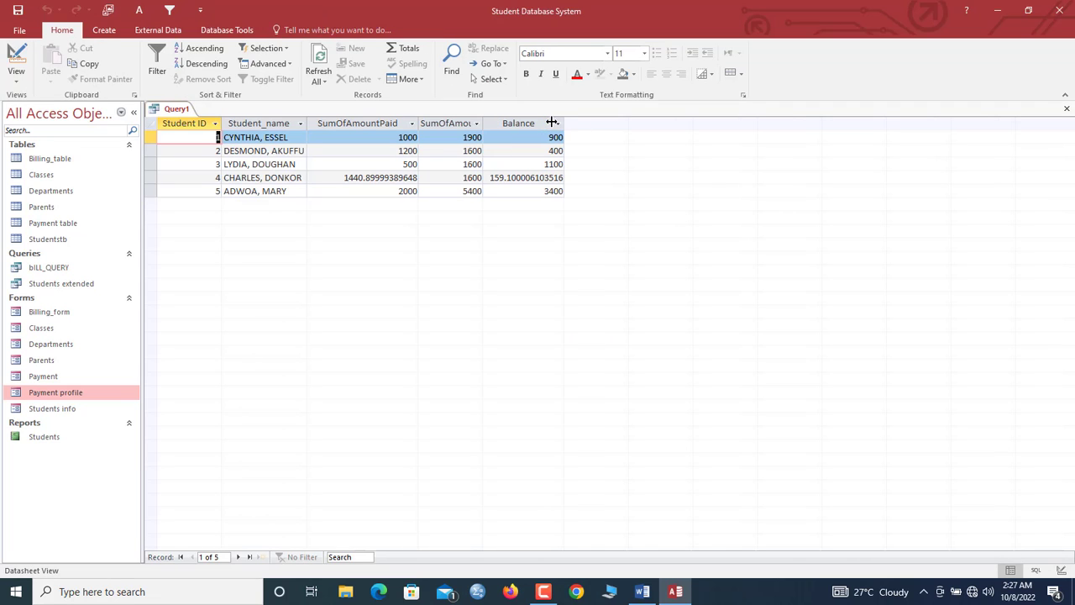
left_click(443, 137)
left_click_drag(389, 140, 497, 118)
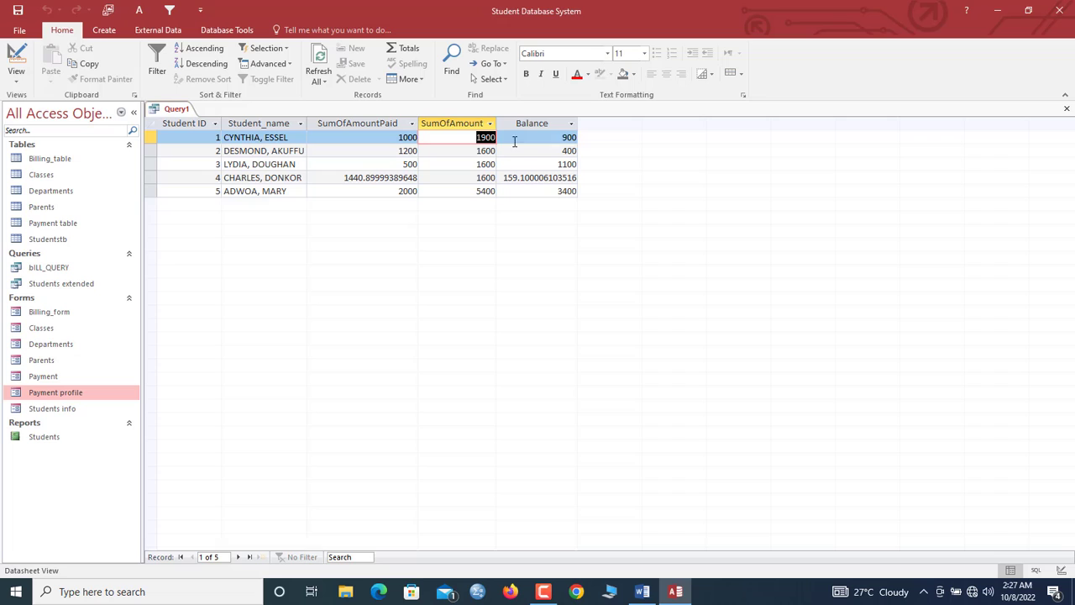
left_click(564, 138)
left_click(431, 155)
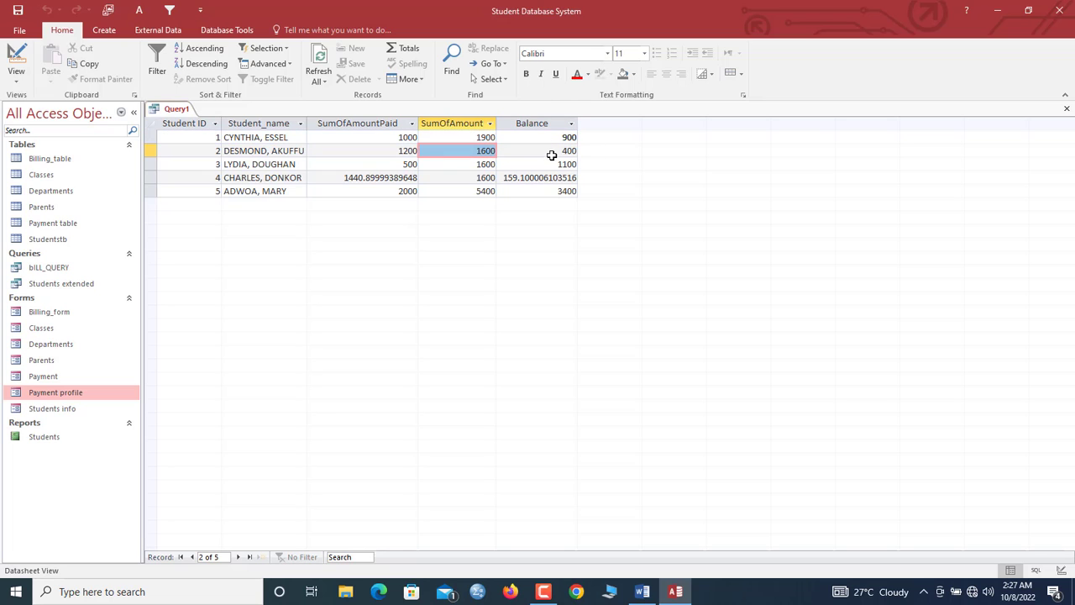
- Check the calculated balances of the second, third and fourth students in the query results
left_click(551, 152)
left_click(551, 164)
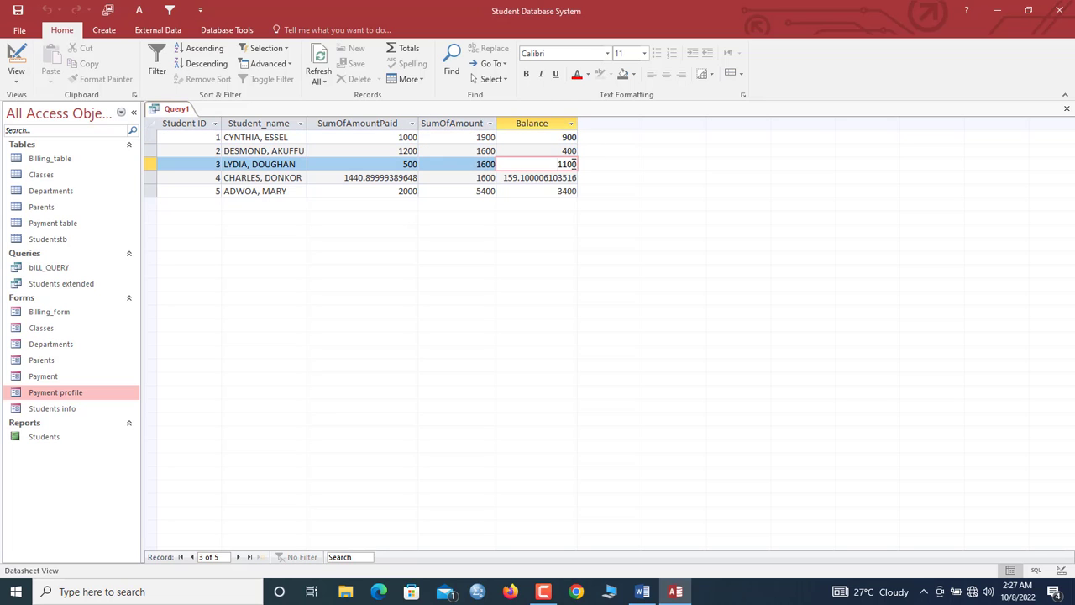
left_click(514, 178)
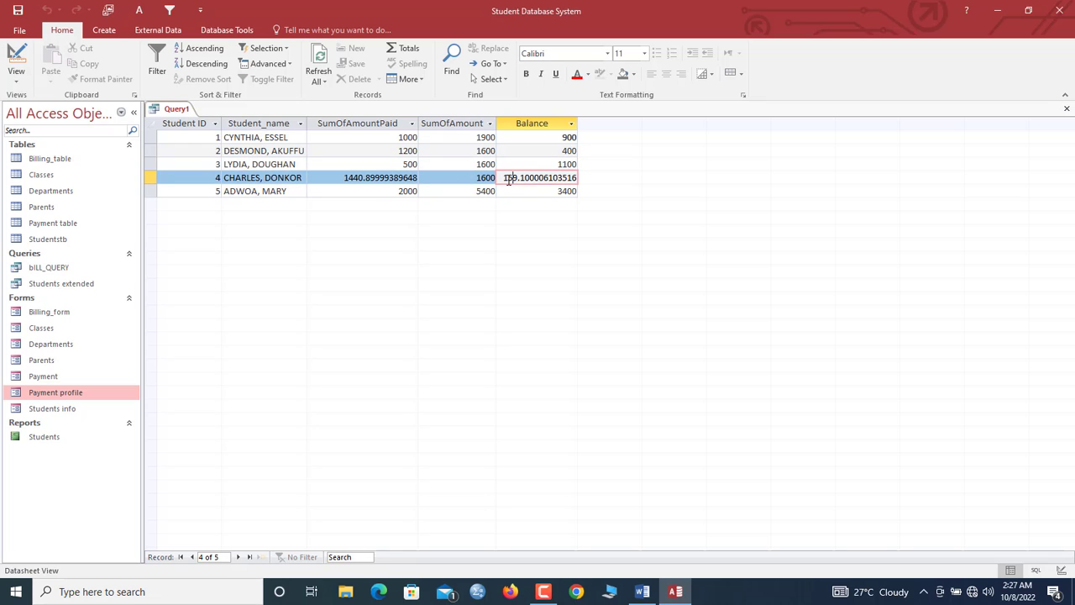
- Return to the query design and set the Balance field to 2 decimal places
right_click(175, 108)
left_click(222, 167)
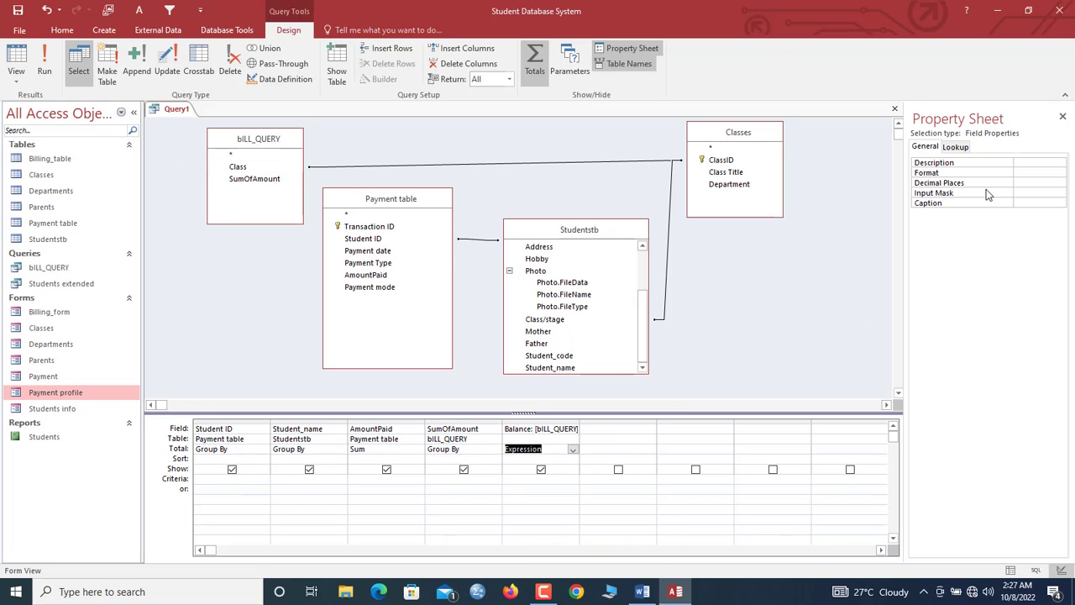
left_click(1018, 172)
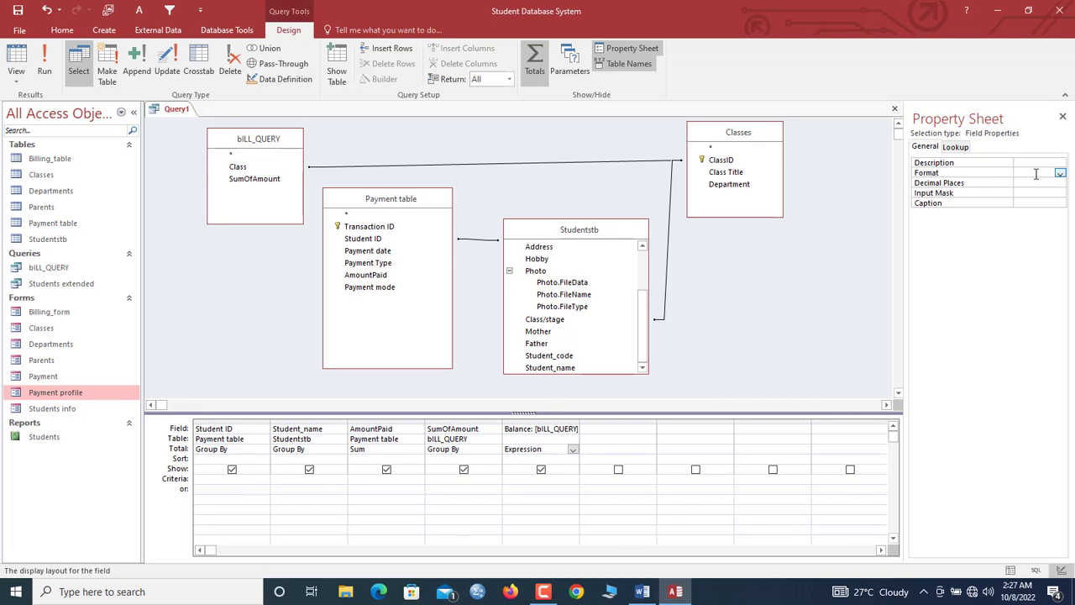
left_click(1052, 181)
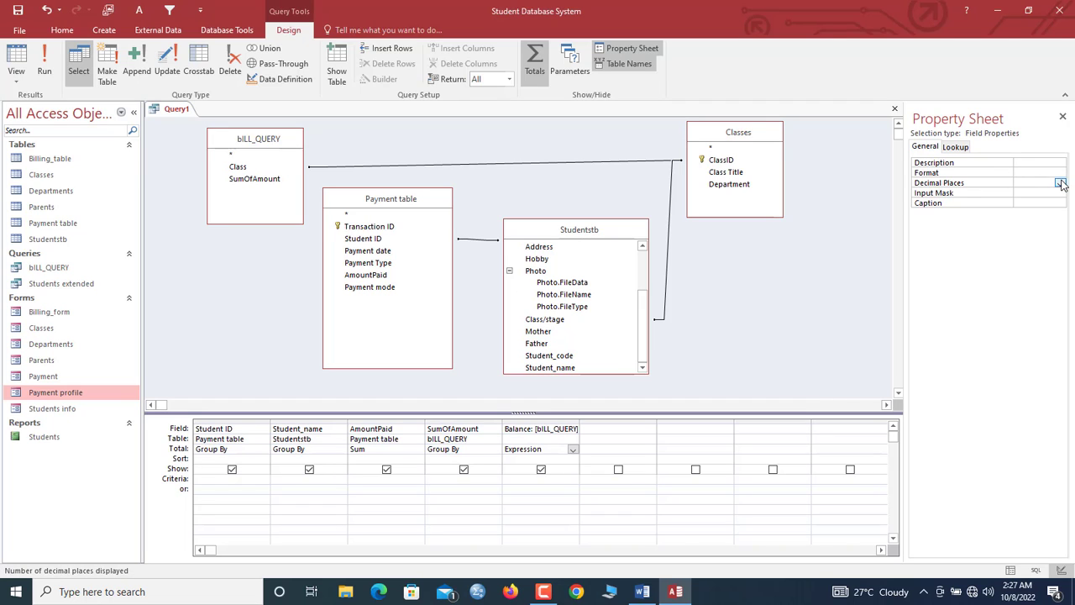
left_click(1061, 183)
left_click(1031, 221)
- Set the SumOfAmount and AmountPaid fields to 2 decimal places
left_click(488, 438)
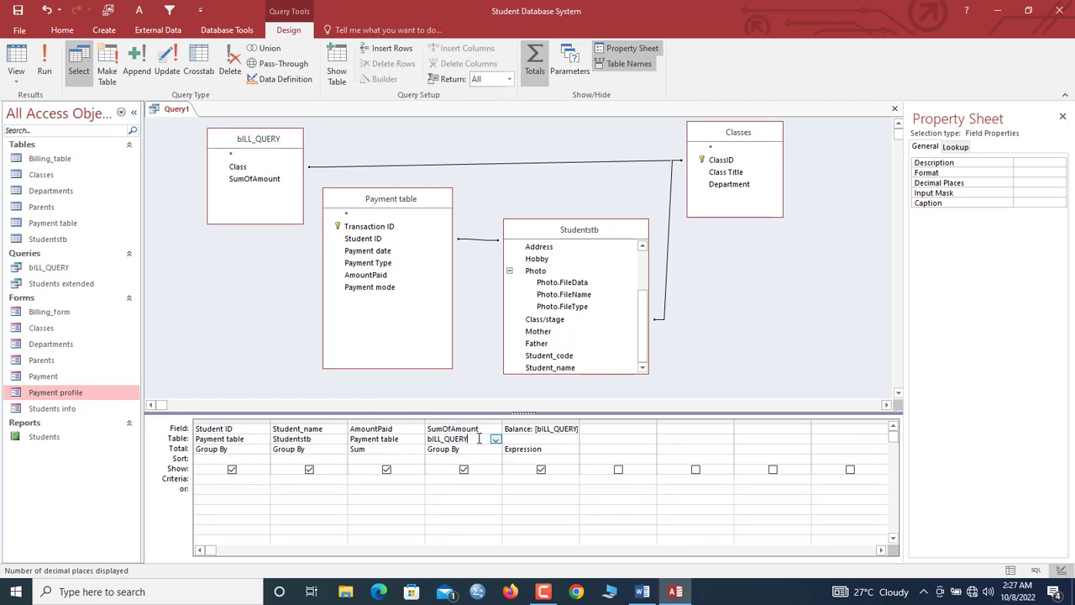
left_click(1028, 180)
left_click(395, 429)
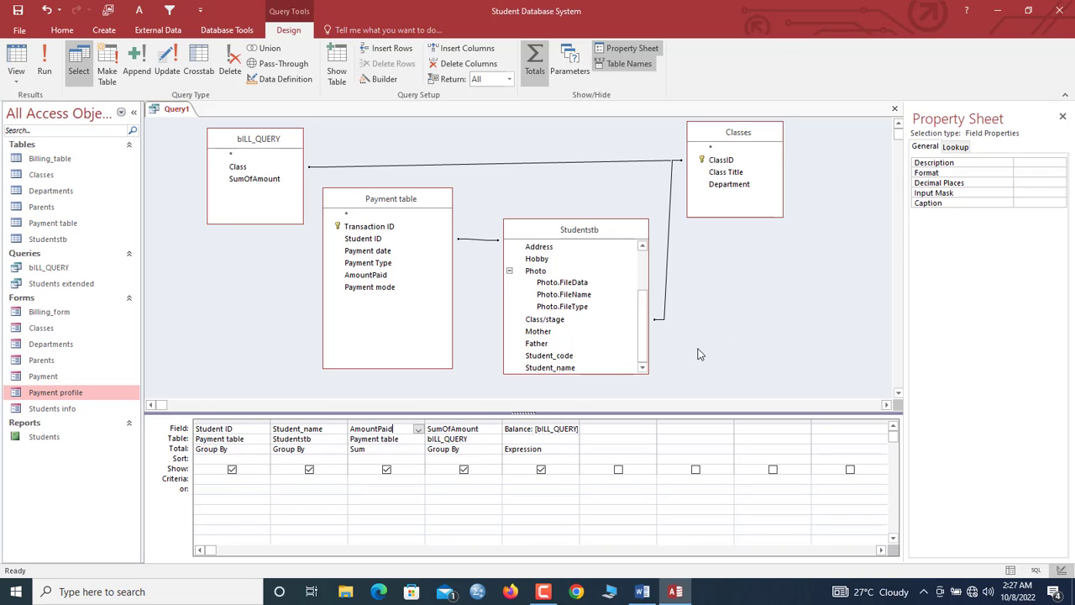
left_click(1026, 183)
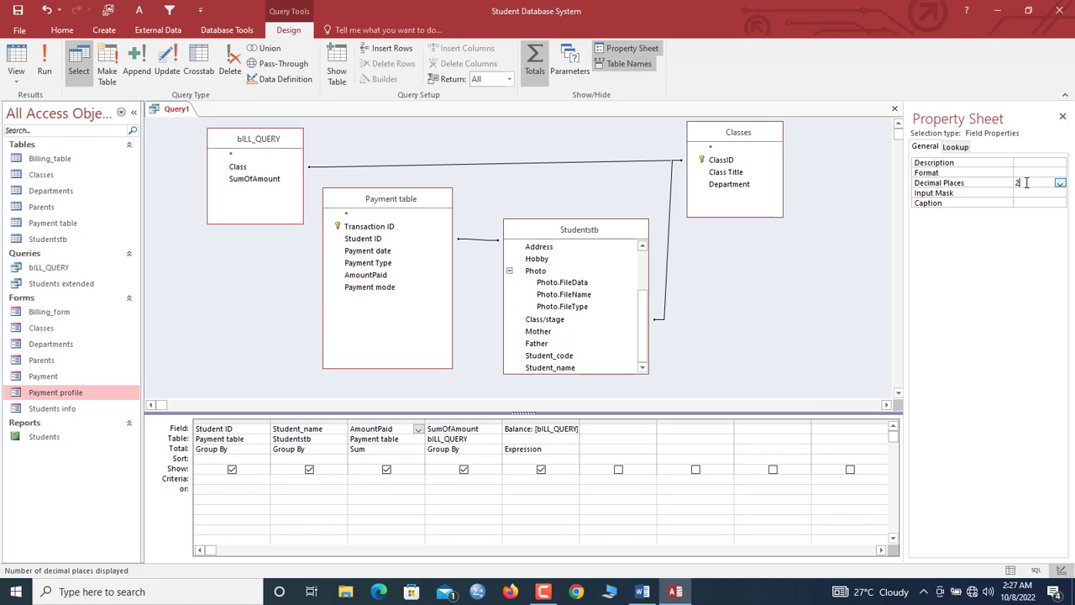
- Save the query as Outstanding balances and run it
key("ctrl+s")
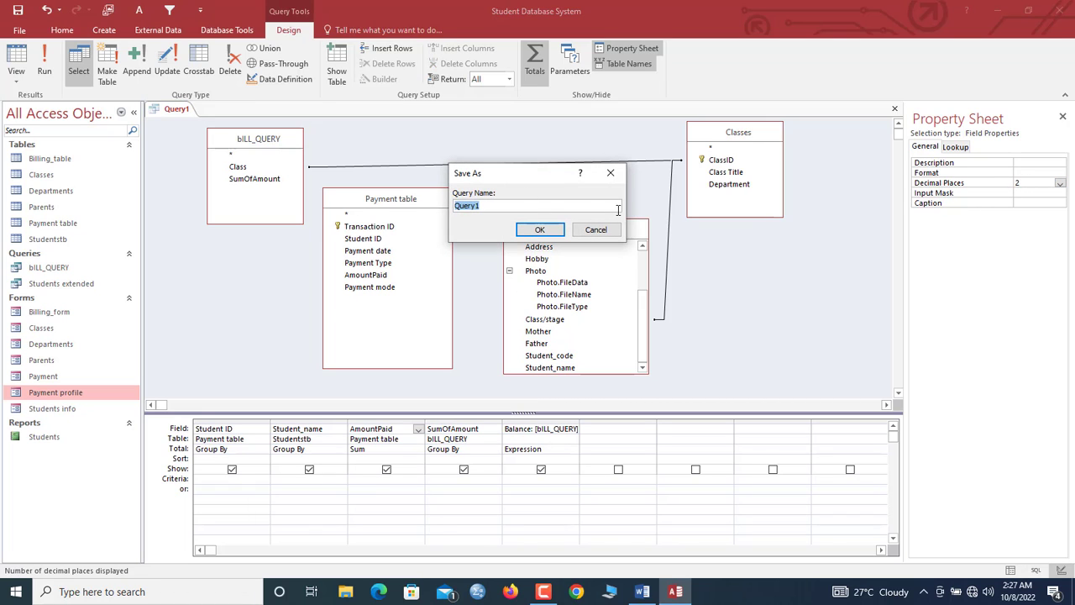
left_click(611, 173)
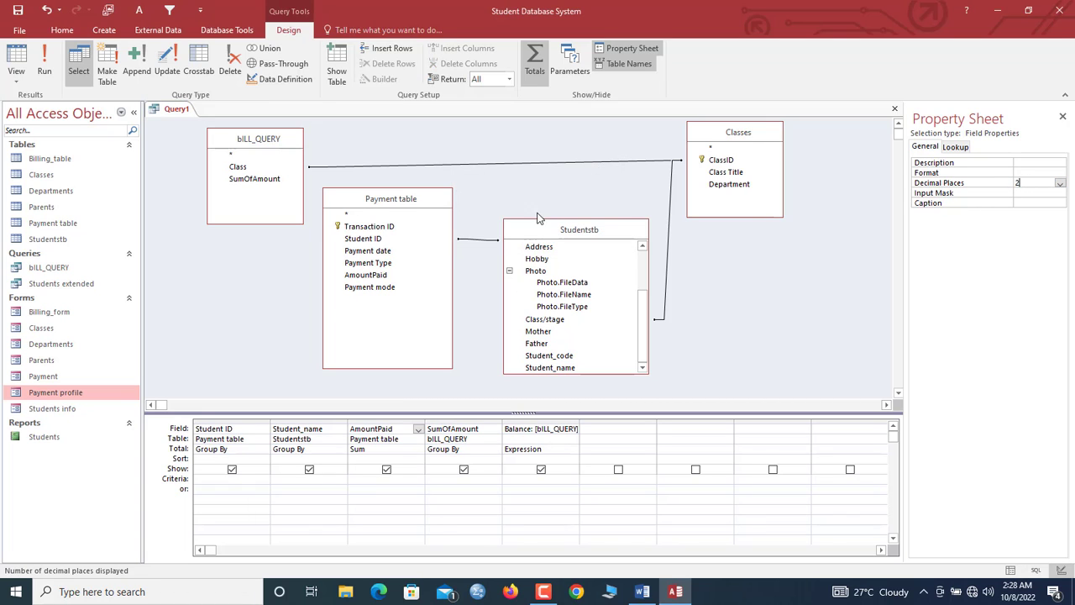
right_click(168, 115)
left_click(201, 118)
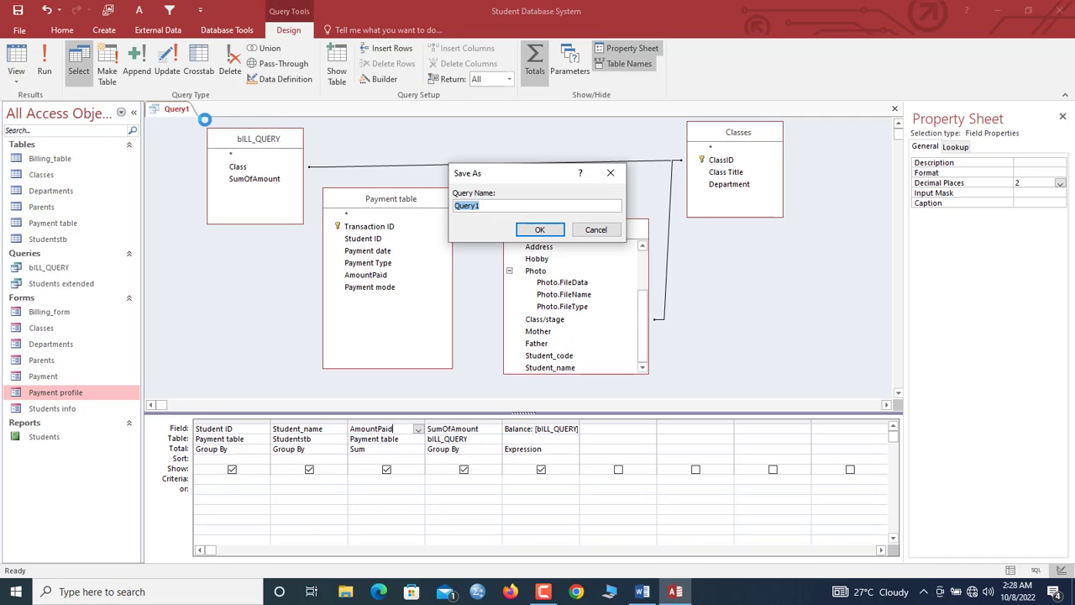
type("Outsnt")
key("BackSpace")
key("BackSpace")
left_click(45, 63)
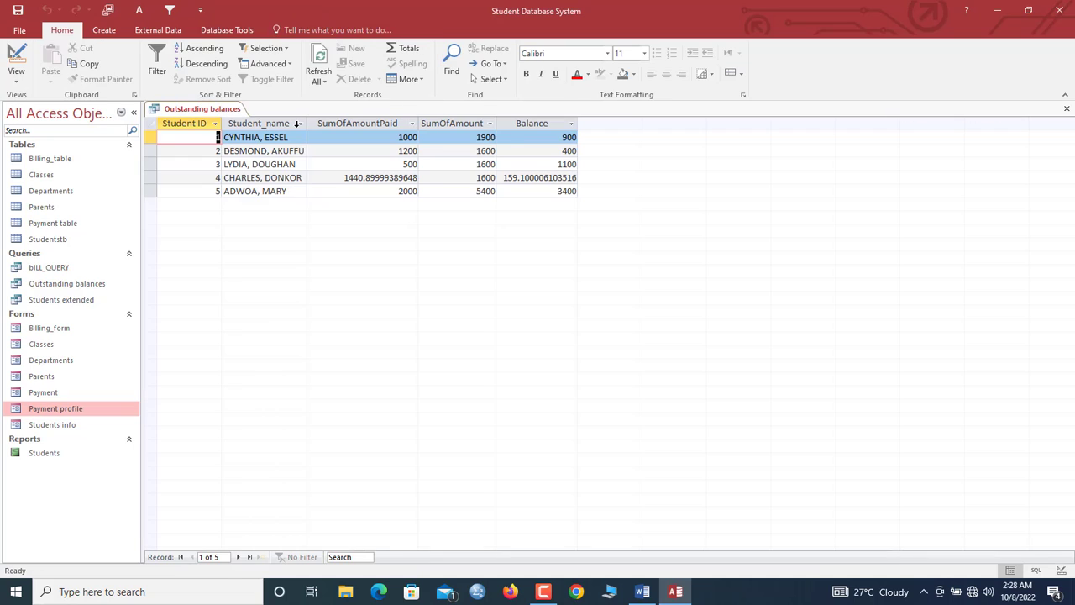
- Widen the Balance column slightly and check the bill and balance of the fourth student
left_click(559, 177)
double_click(587, 123)
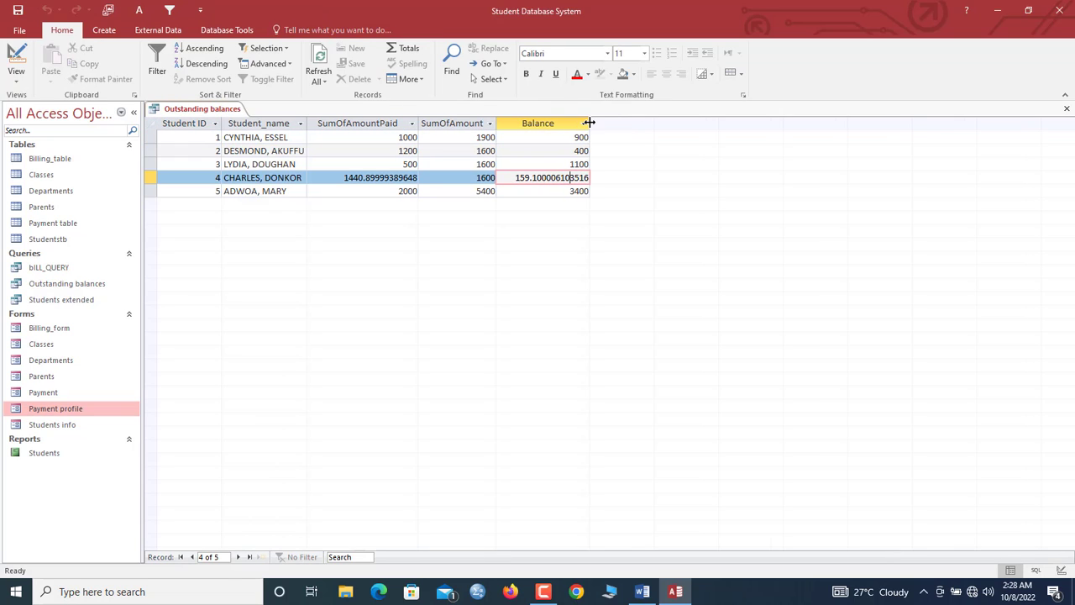
left_click(471, 178)
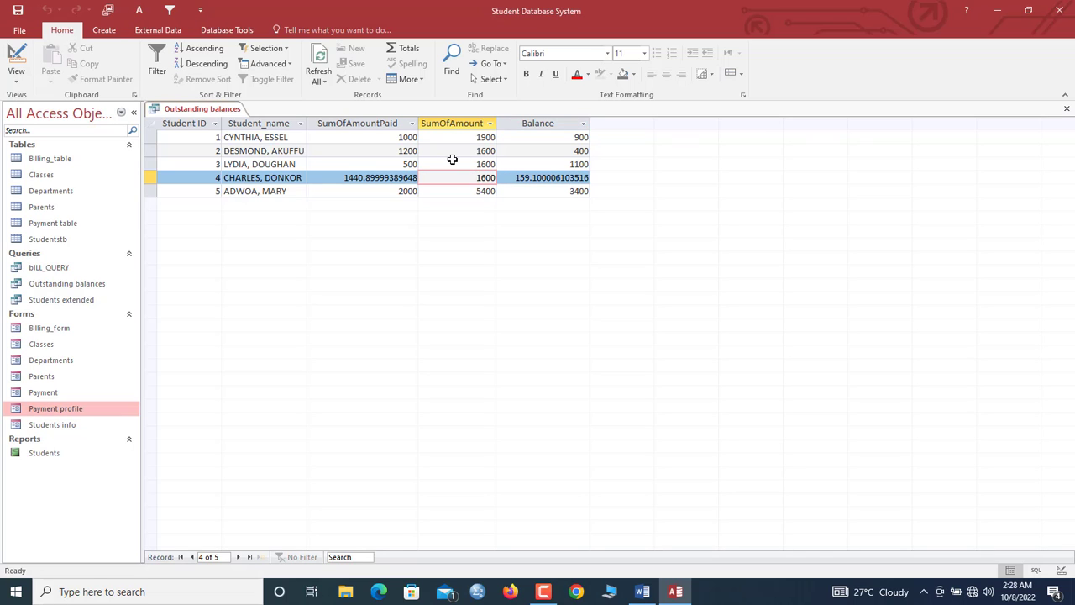
- Close and reopen the Outstanding balances query, and examine the decimals in the fourth student's balance and total paid
right_click(186, 110)
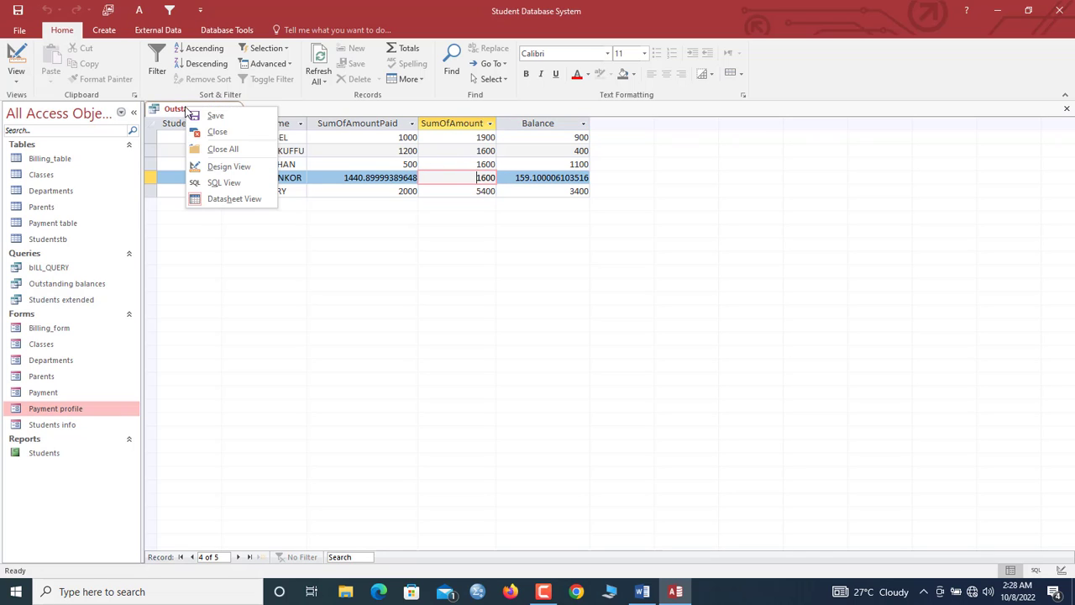
left_click(227, 136)
double_click(81, 284)
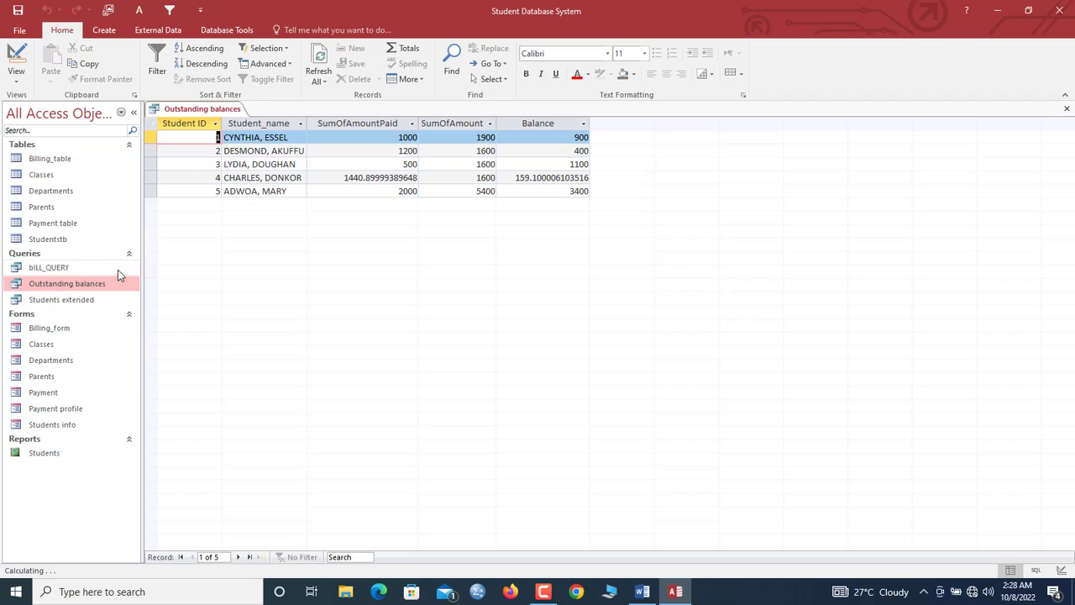
left_click(555, 180)
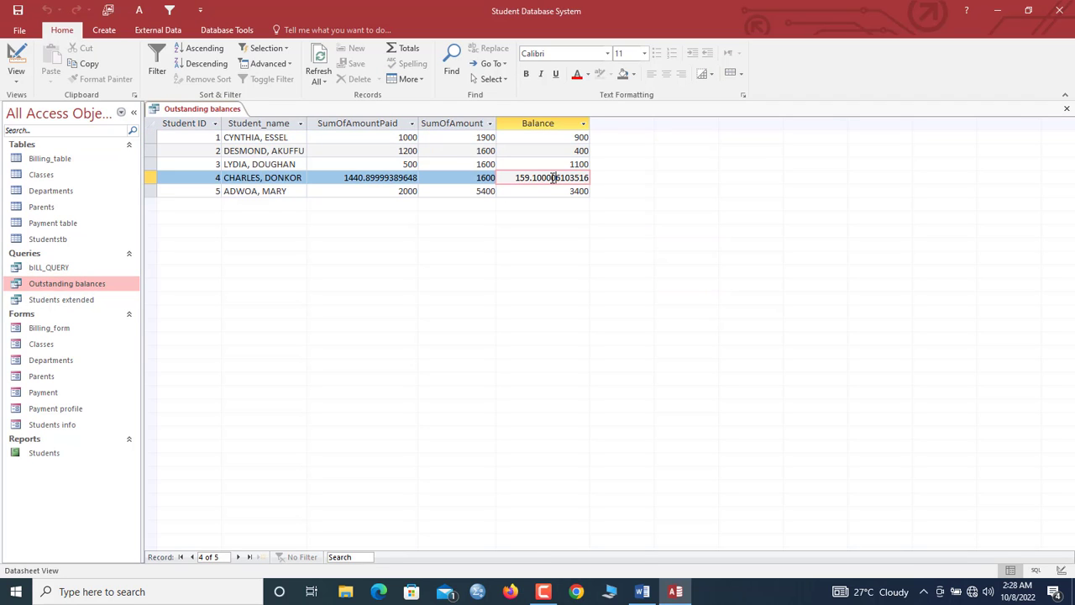
left_click(376, 179)
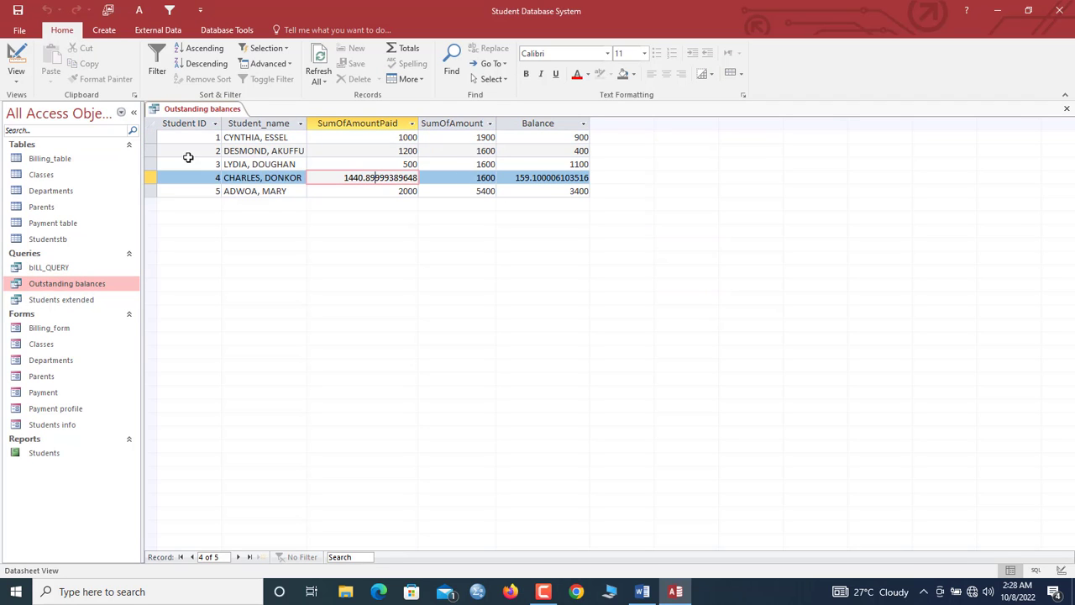
- Open the query in Design View and set the Balance field's format to Standard
right_click(224, 108)
left_click(215, 162)
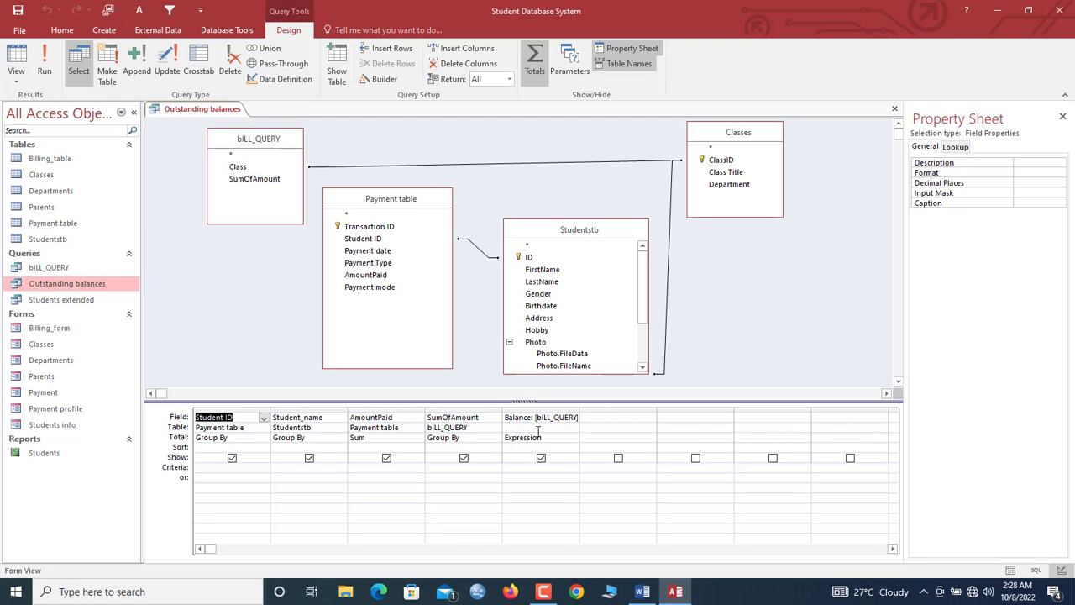
left_click(537, 429)
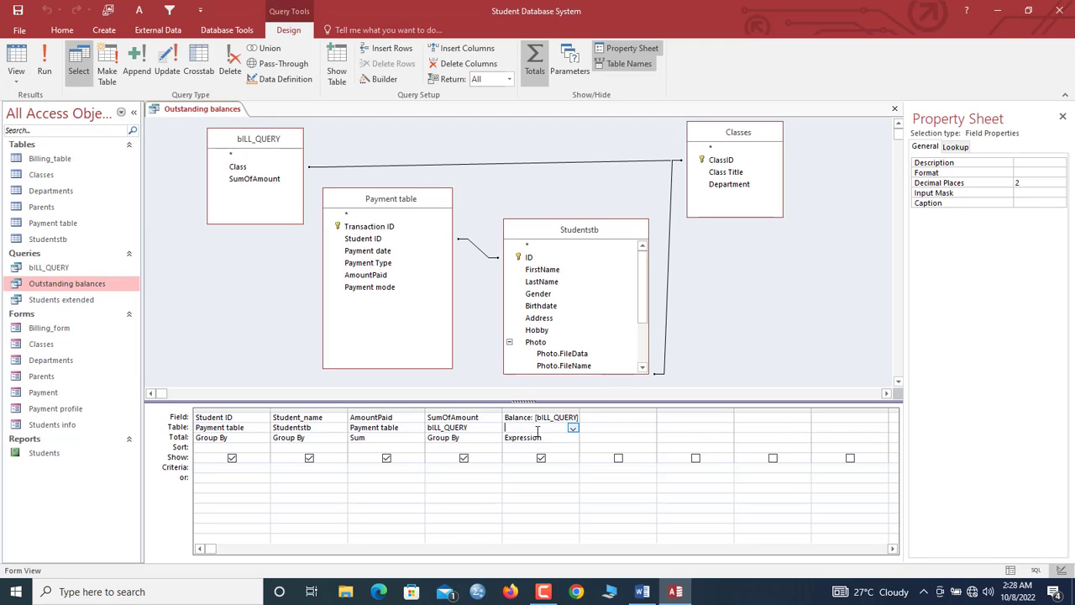
left_click(1040, 173)
left_click(1061, 173)
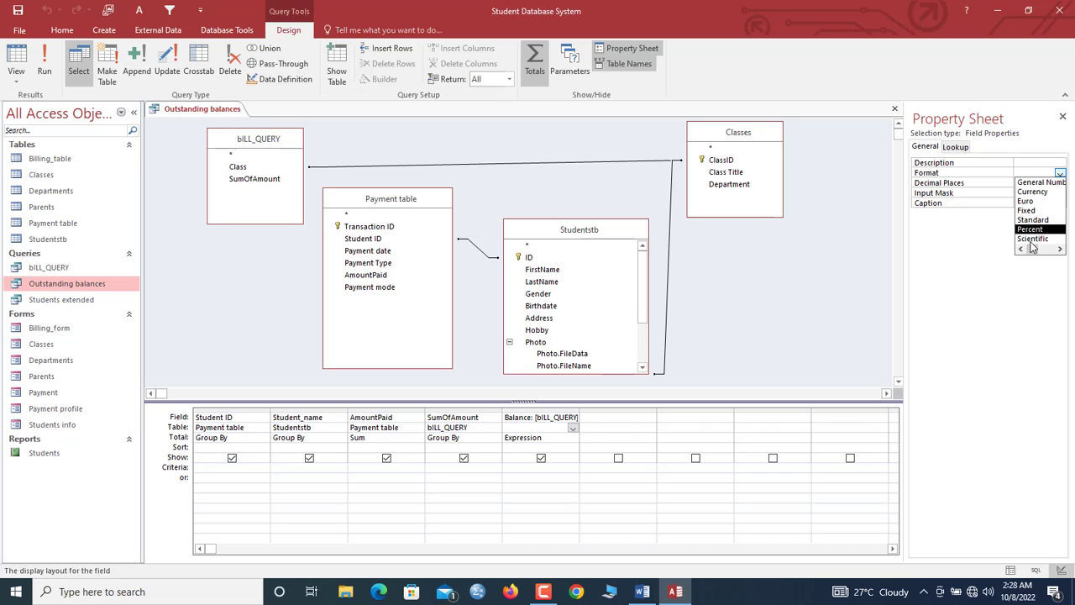
left_click(1035, 220)
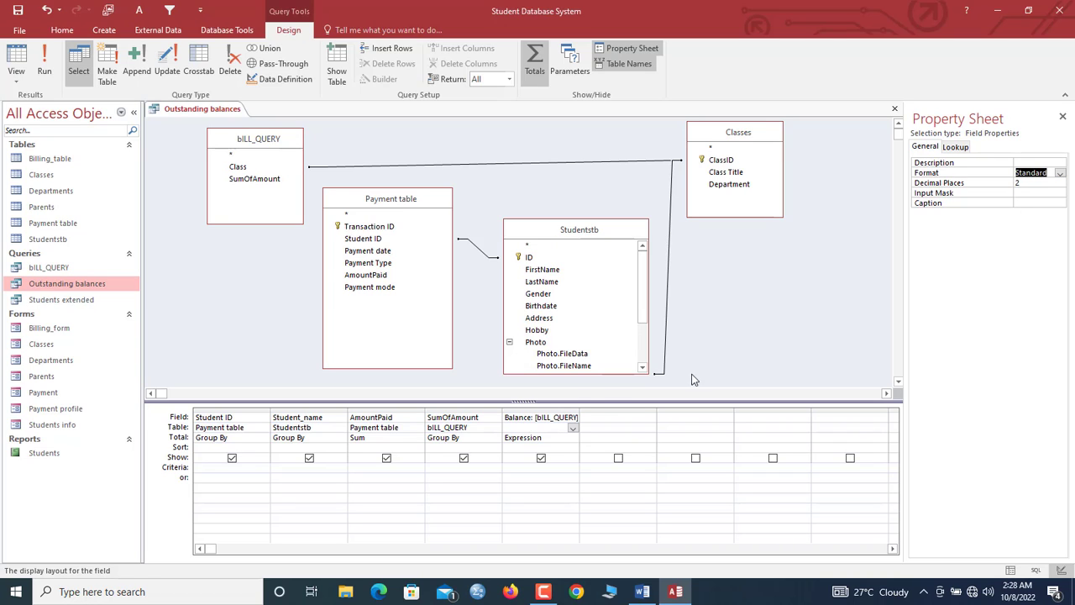
- Set the SumOfAmount field's format to Standard, and run the query to check the number formats in the fourth record
left_click(474, 420)
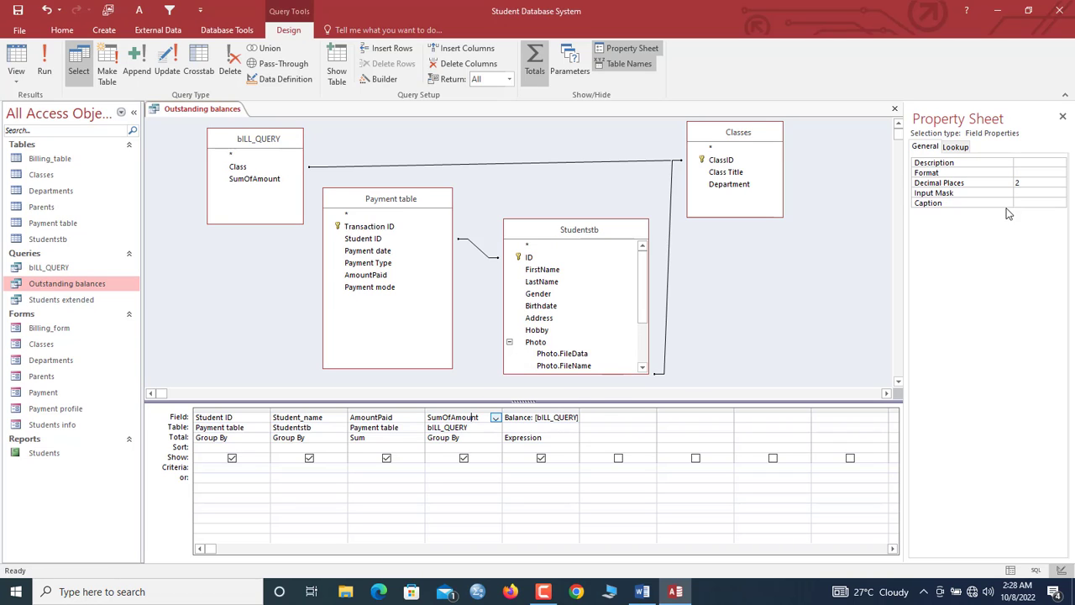
left_click(1030, 173)
left_click(1060, 173)
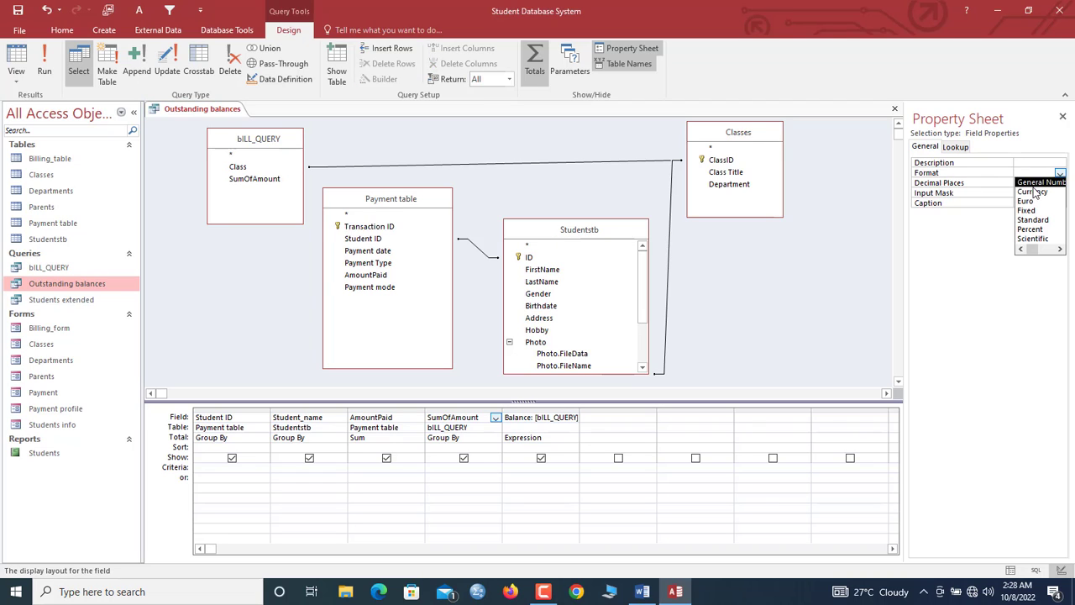
left_click(1033, 219)
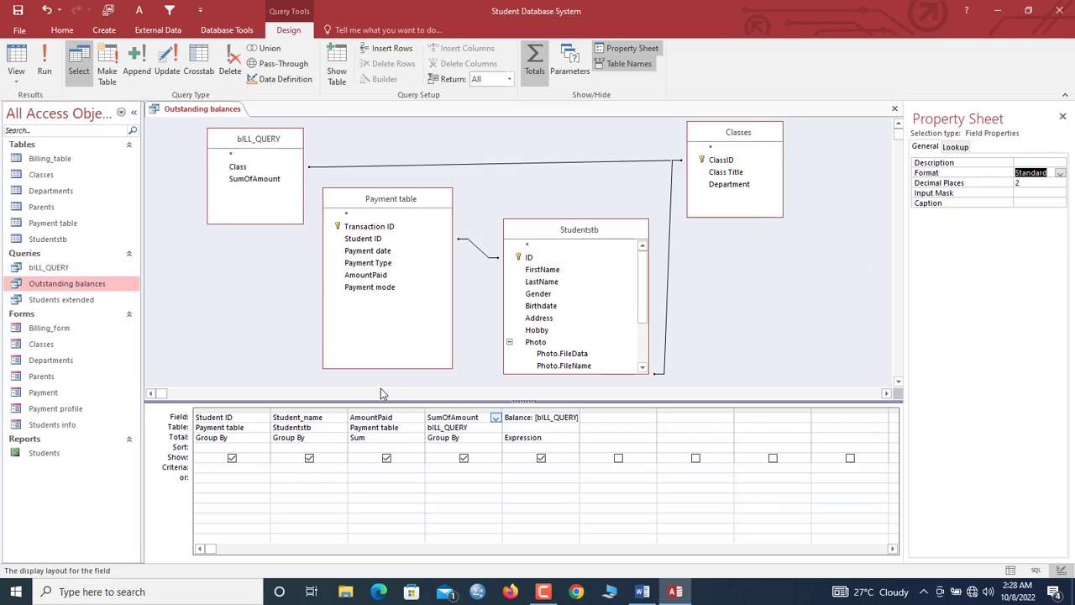
right_click(210, 110)
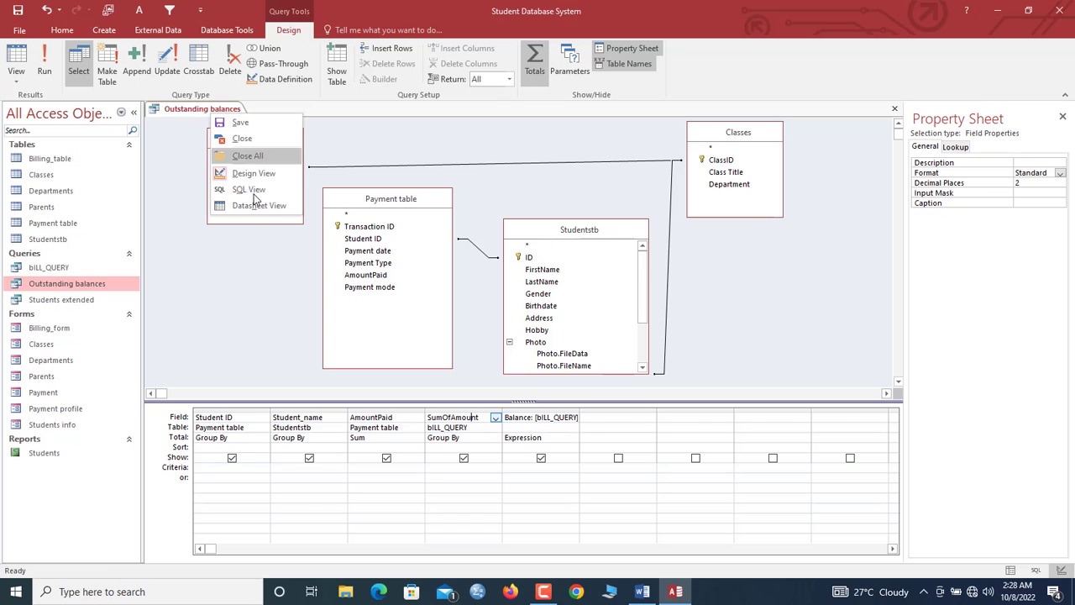
left_click(45, 80)
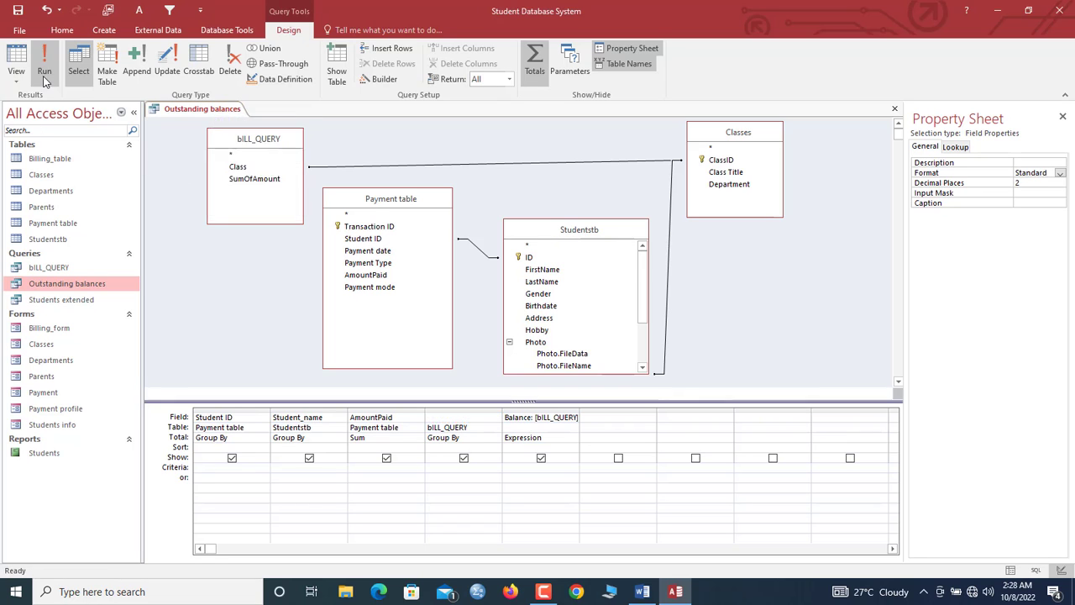
left_click(45, 78)
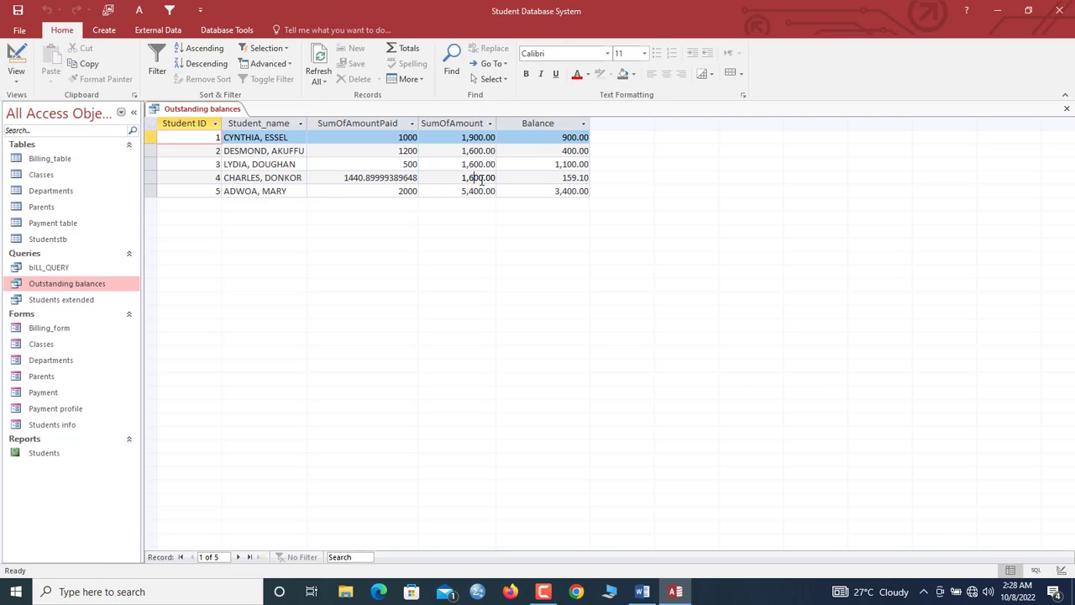
left_click(559, 178)
left_click(410, 175)
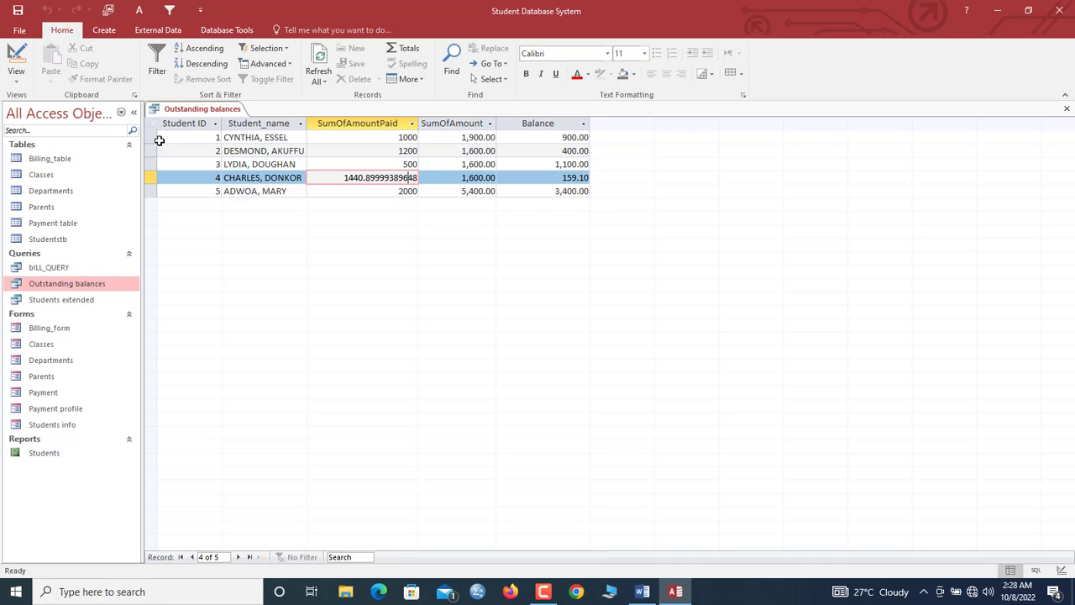
- Set the AmountPaid field's format to Standard in the query design and rerun the query
right_click(212, 111)
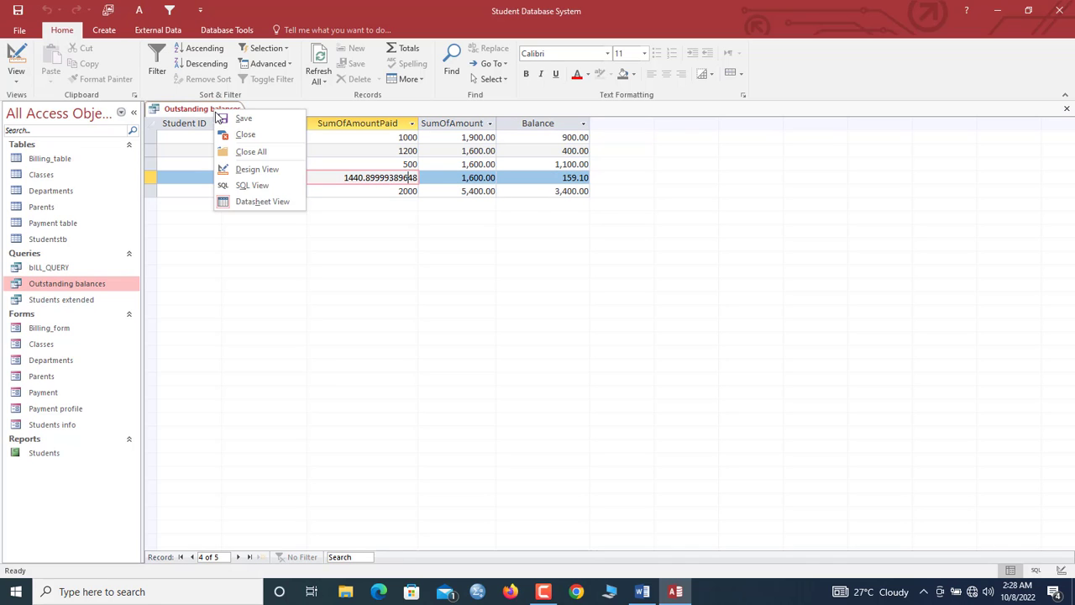
left_click(257, 169)
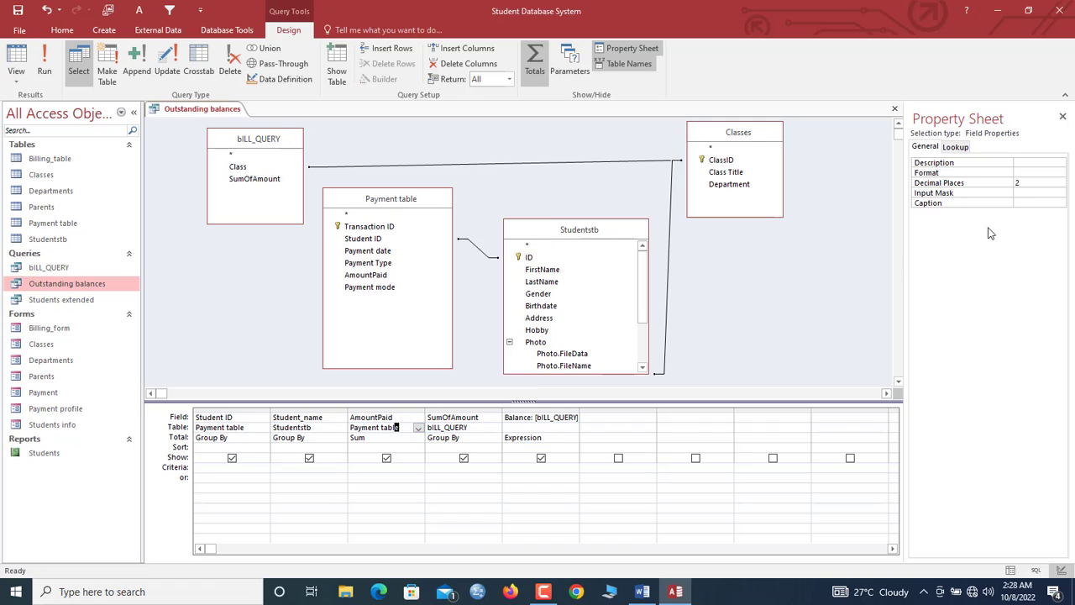
type("Standard")
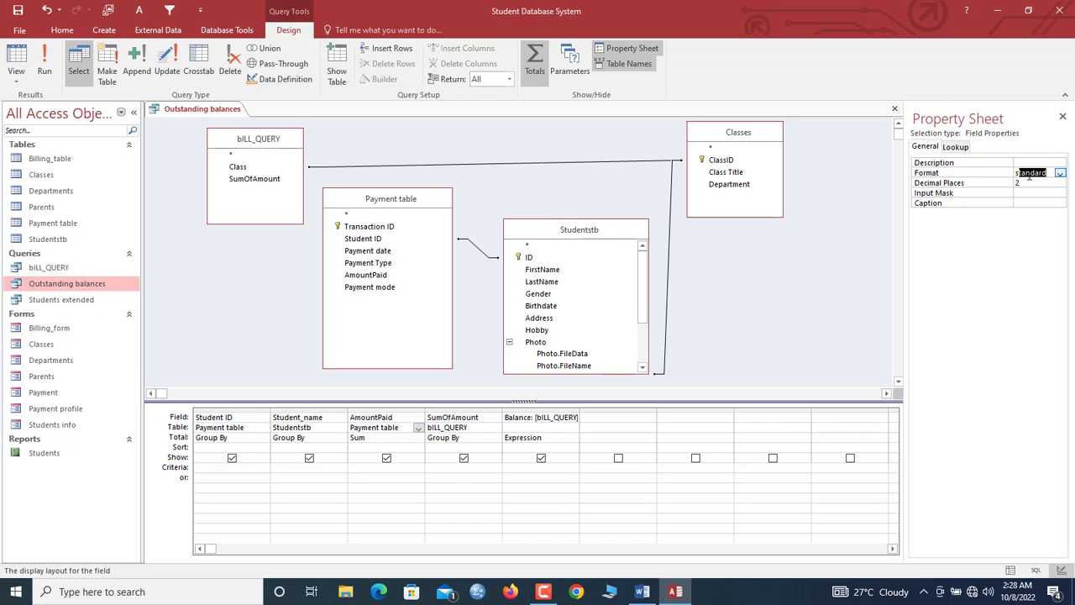
left_click(45, 60)
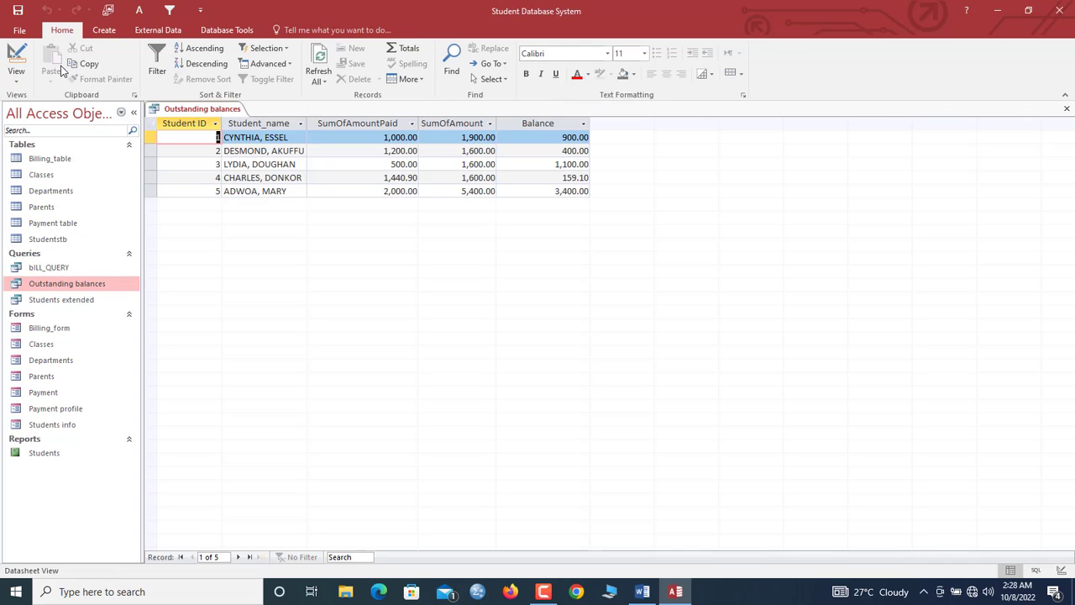
- Add the Class Title field from the Classes table to the Outstanding balances query design and run the query
left_click(555, 191)
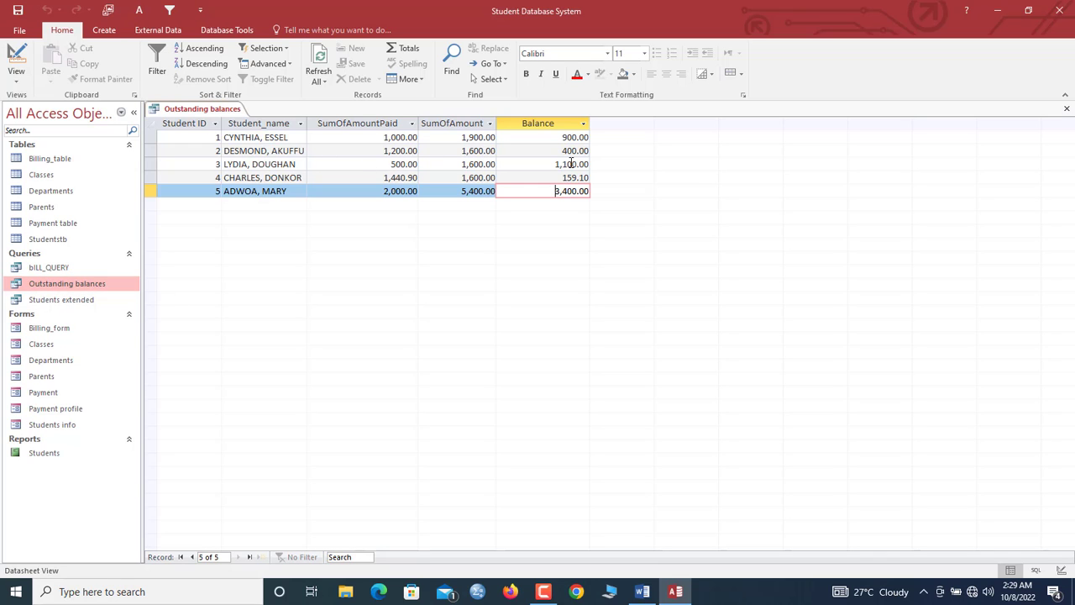
right_click(217, 108)
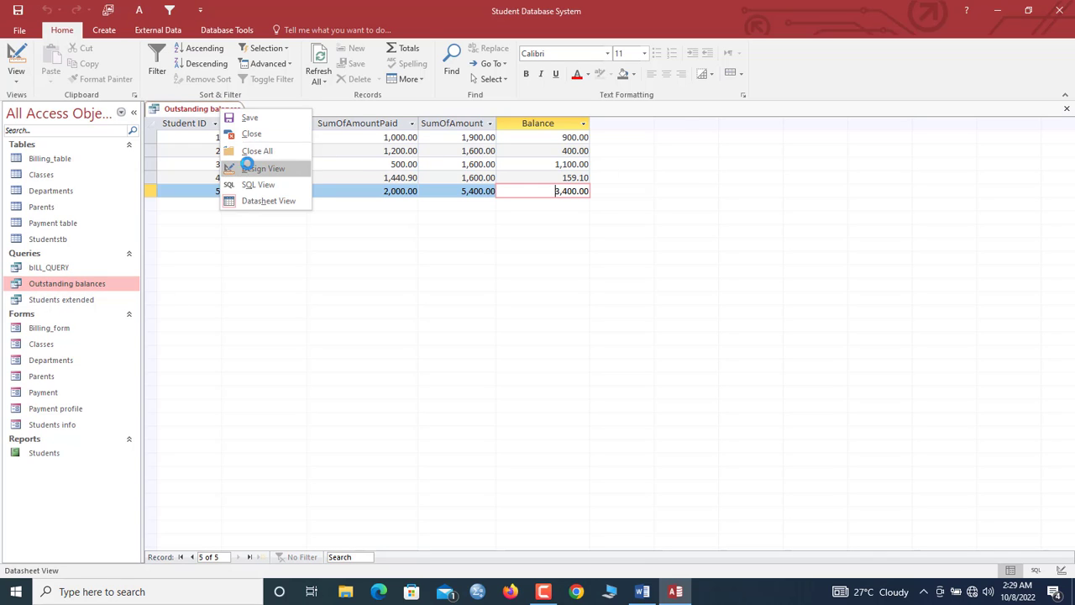
left_click(247, 165)
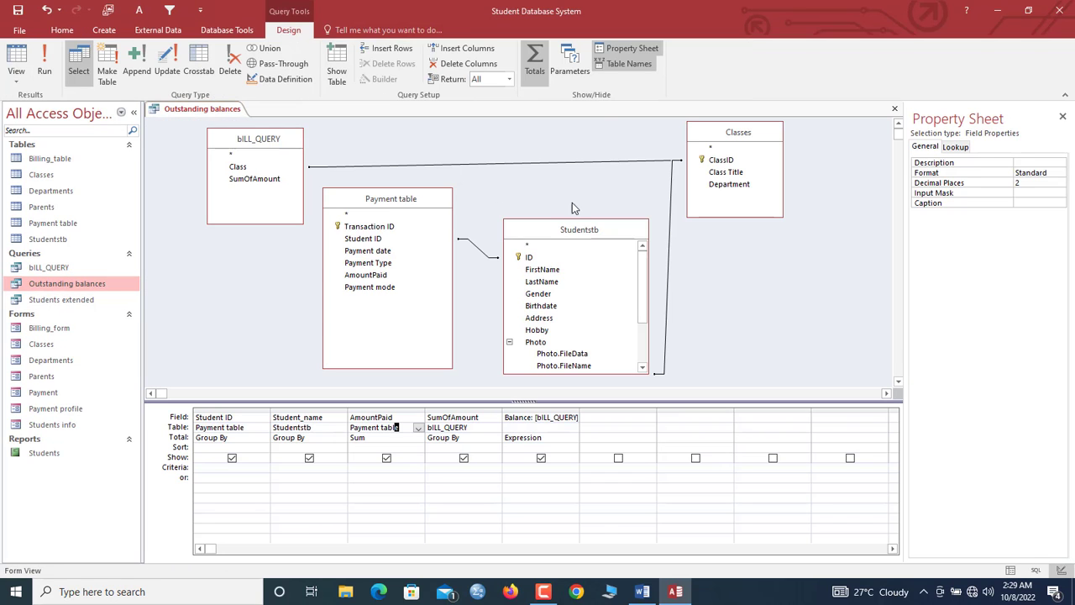
double_click(743, 174)
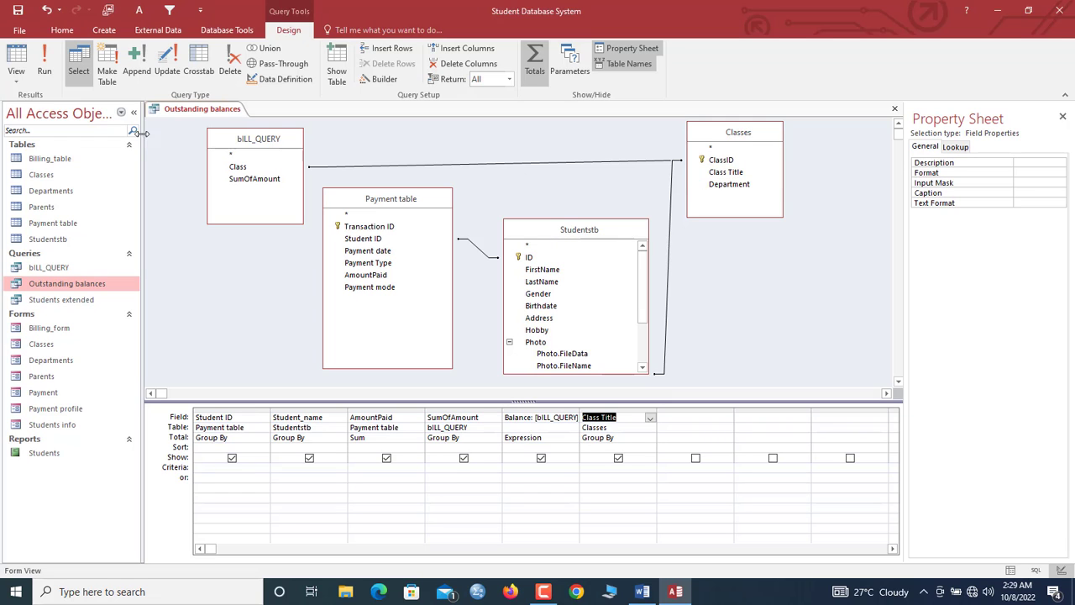
left_click(42, 74)
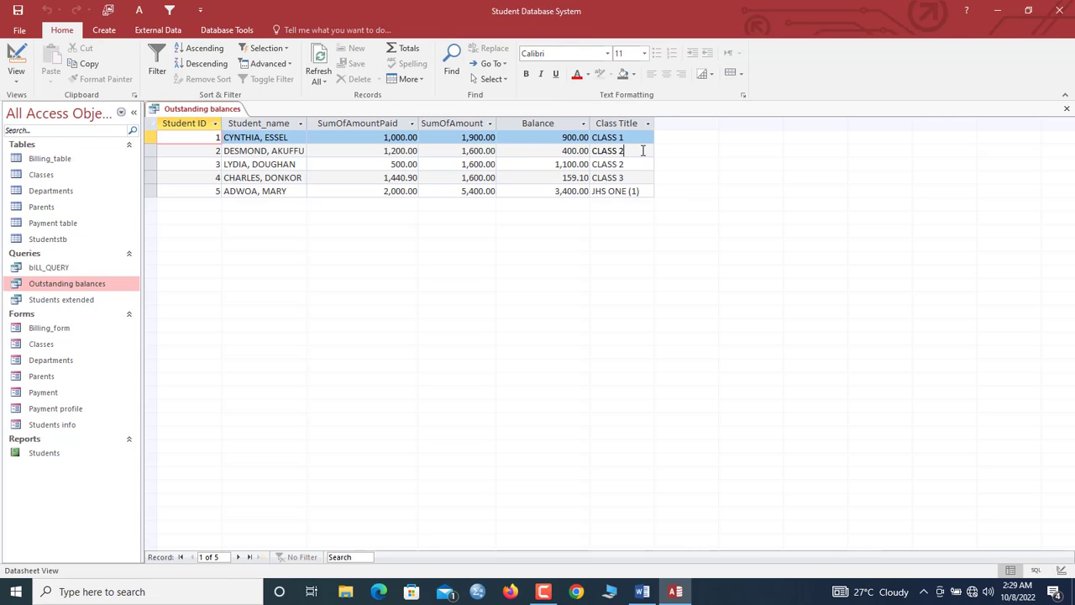
left_click(643, 150)
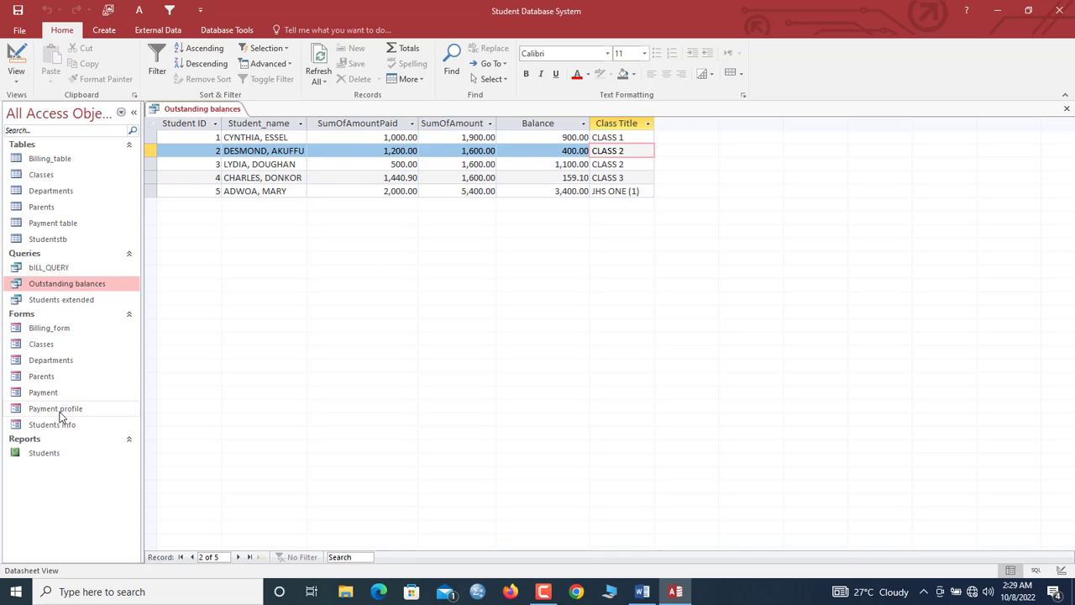
- Start a new bill in Billing_form dated 10/8/2022, with billing type P.T.A and class CLASS 2
double_click(44, 327)
left_click(221, 319)
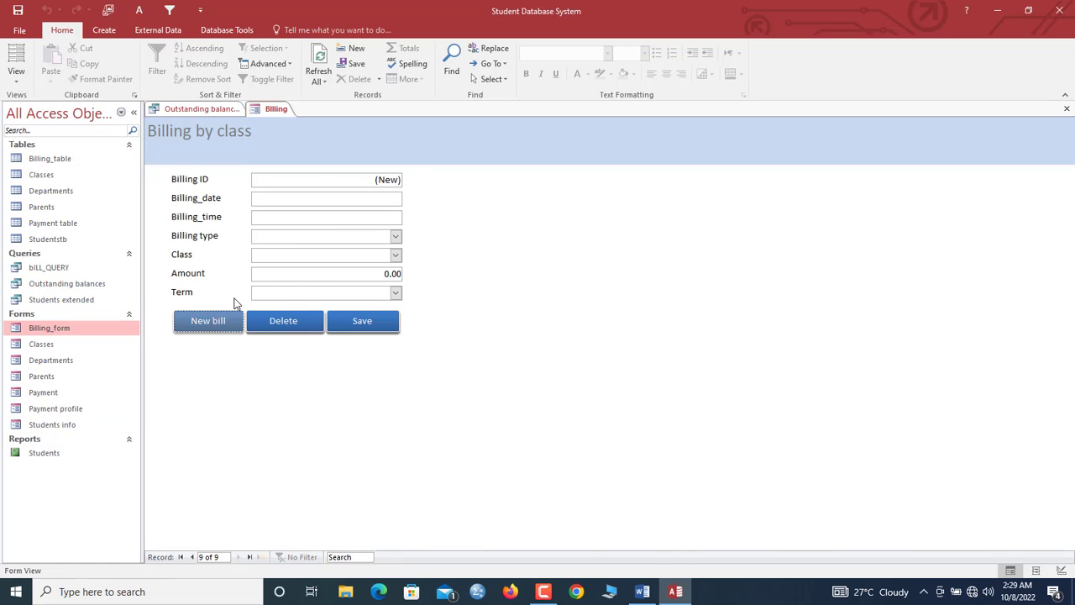
left_click(408, 197)
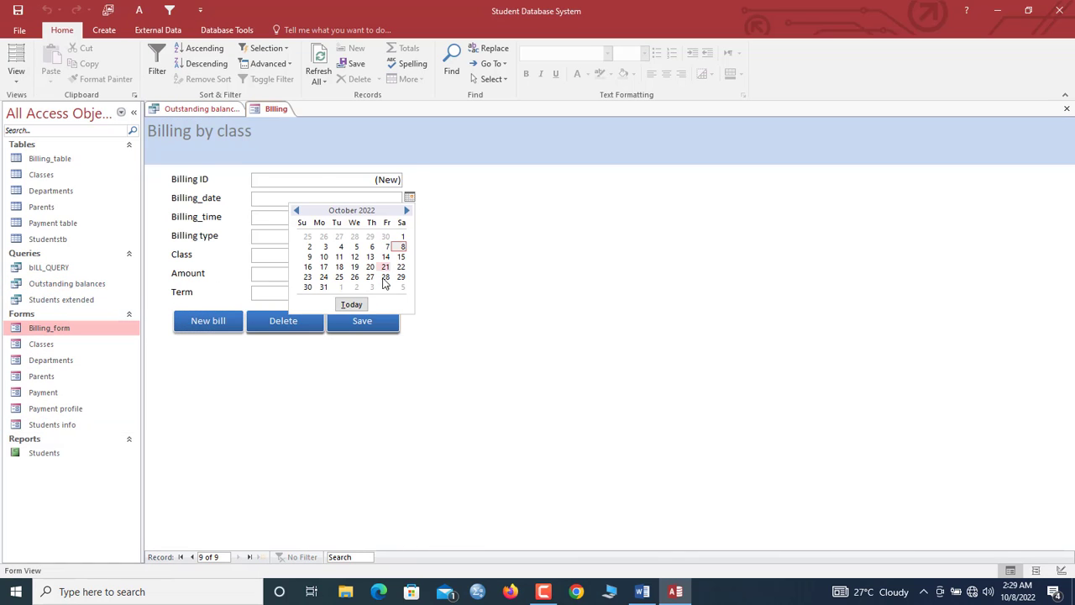
left_click(400, 243)
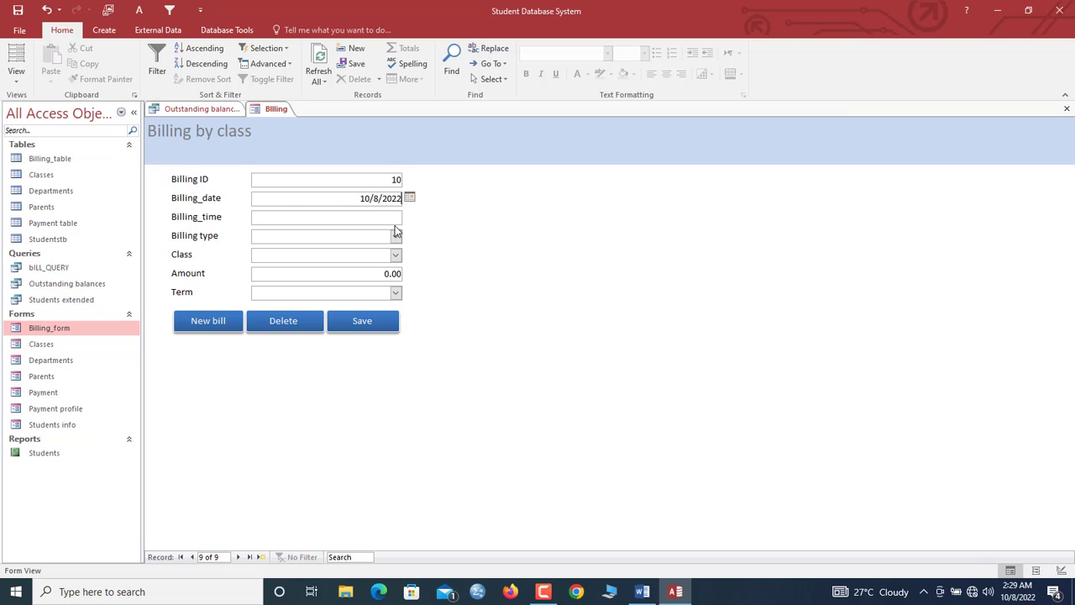
left_click(394, 236)
left_click(339, 276)
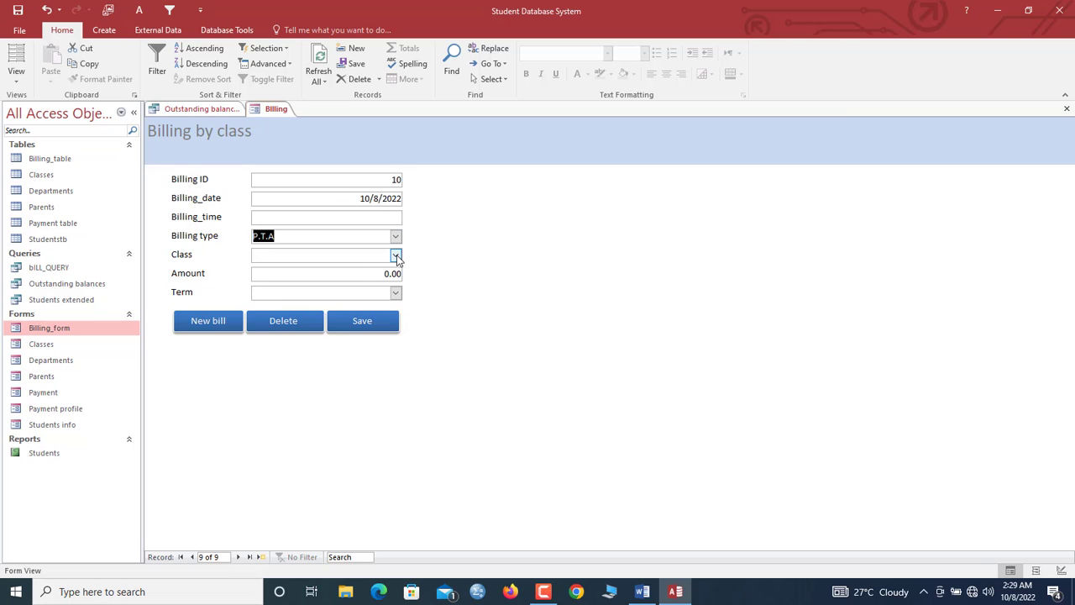
left_click(396, 255)
left_click(339, 282)
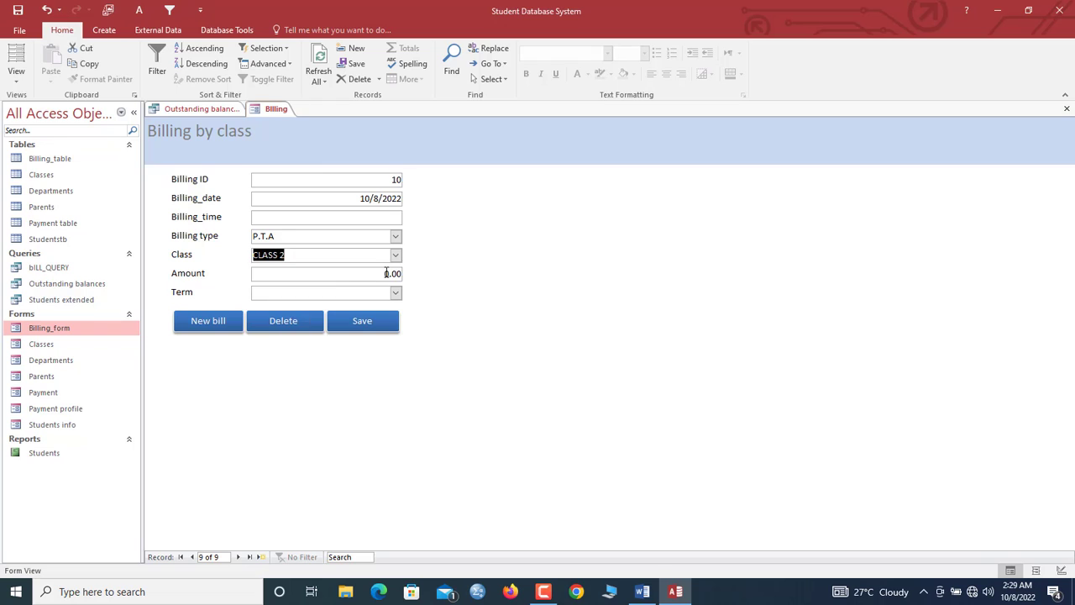
- Set the new bill's amount to 500 and its term to TERM 2/22, and save the record
key("Tab")
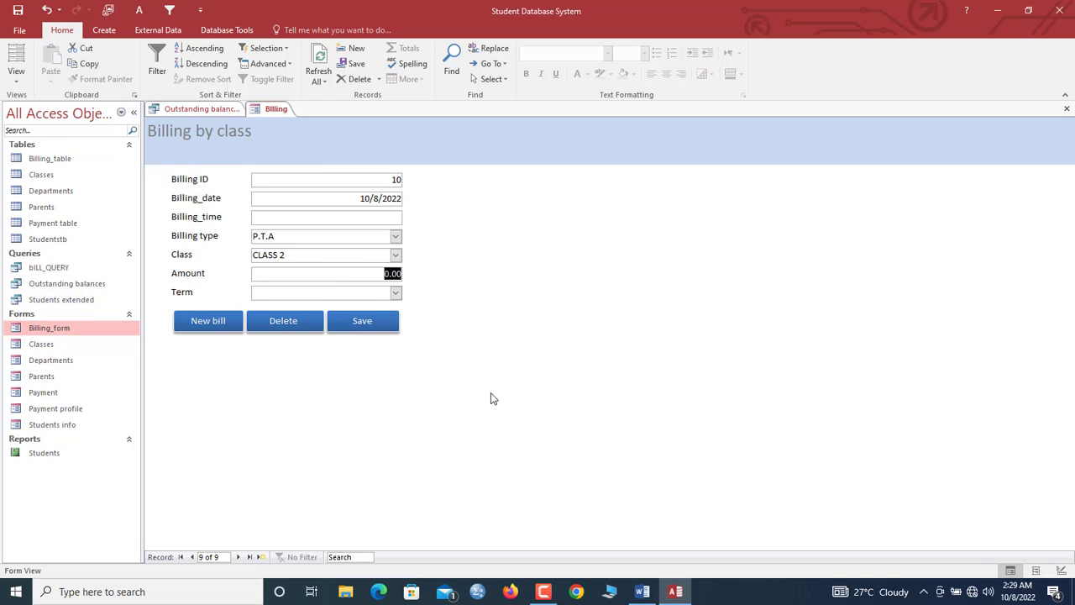
type("500")
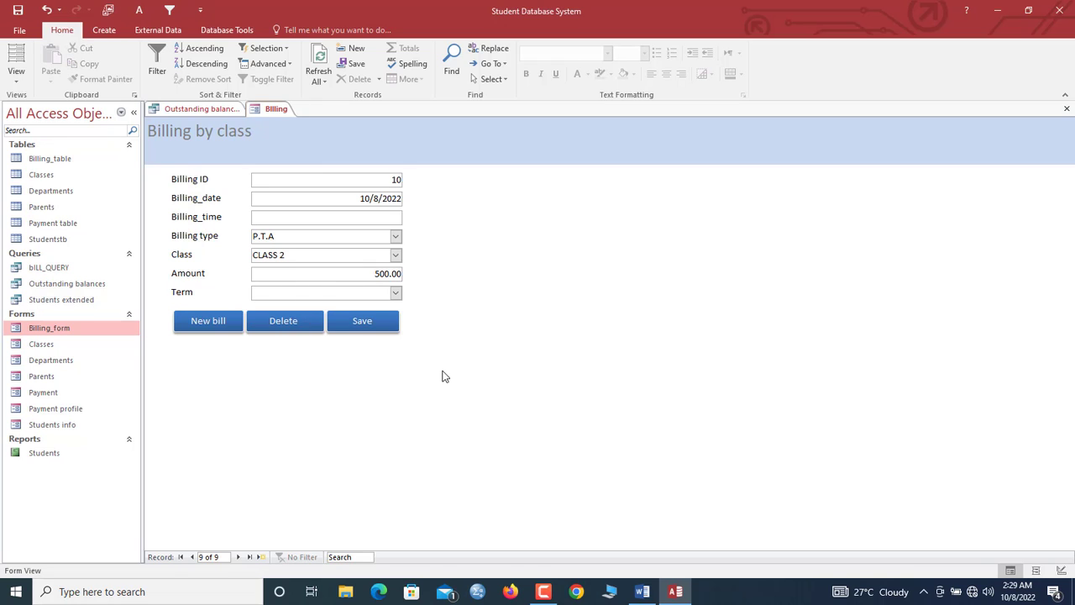
left_click(395, 292)
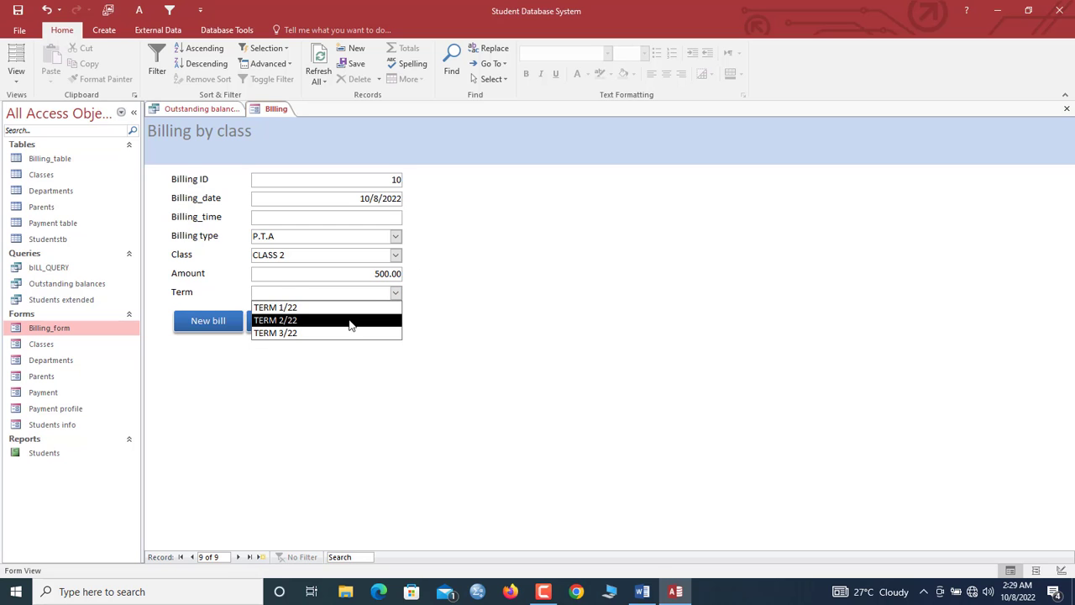
left_click(353, 317)
left_click(361, 321)
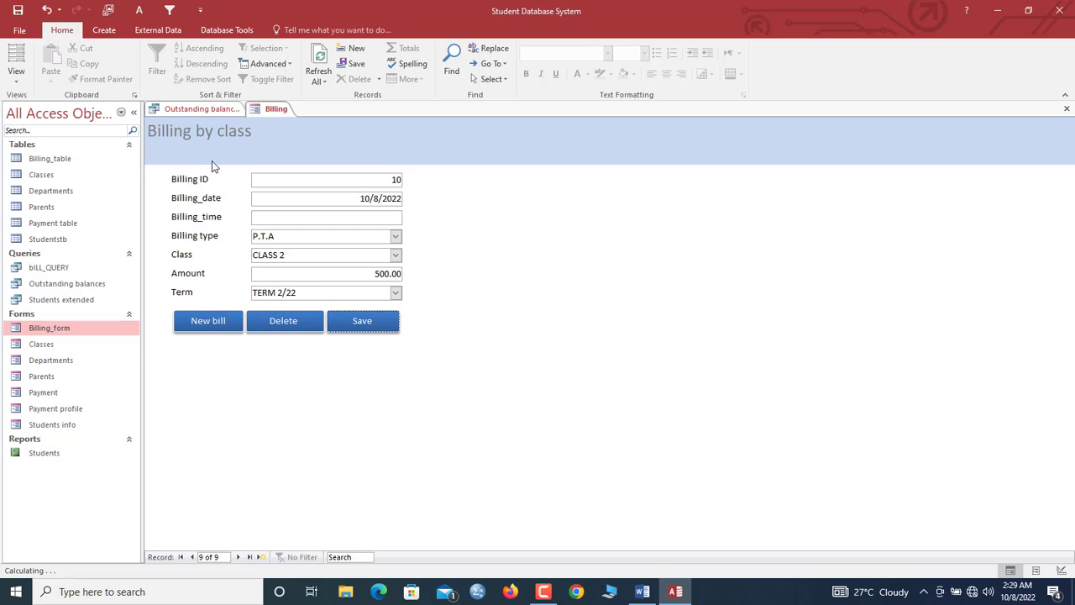
- Return to the Outstanding balances query, refresh its records, and check the second student's SumOfAmount value
left_click(205, 108)
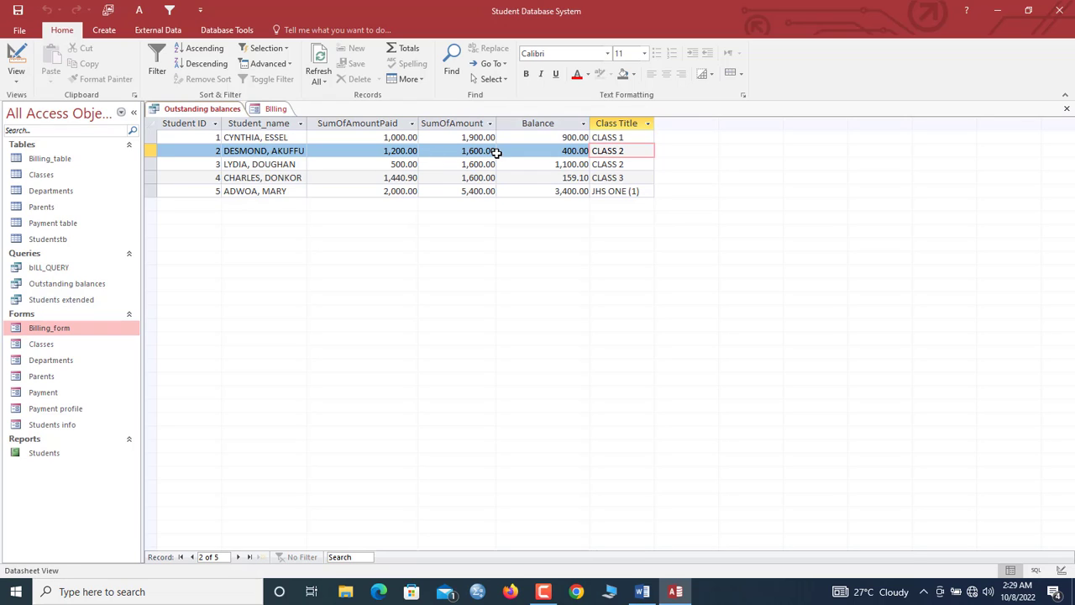
left_click(324, 56)
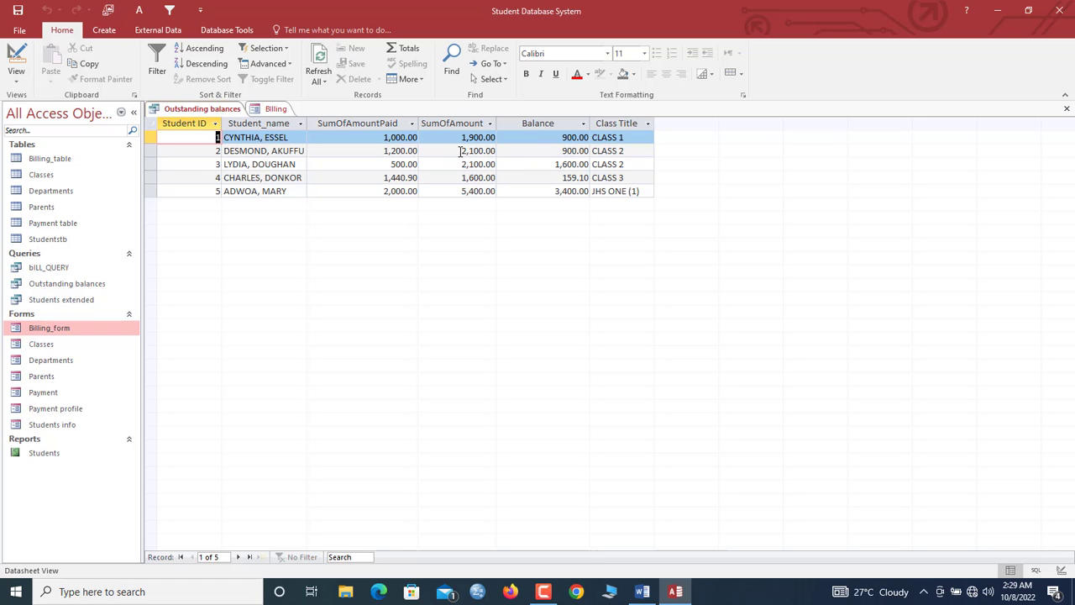
left_click_drag(460, 151, 521, 149)
left_click(490, 151)
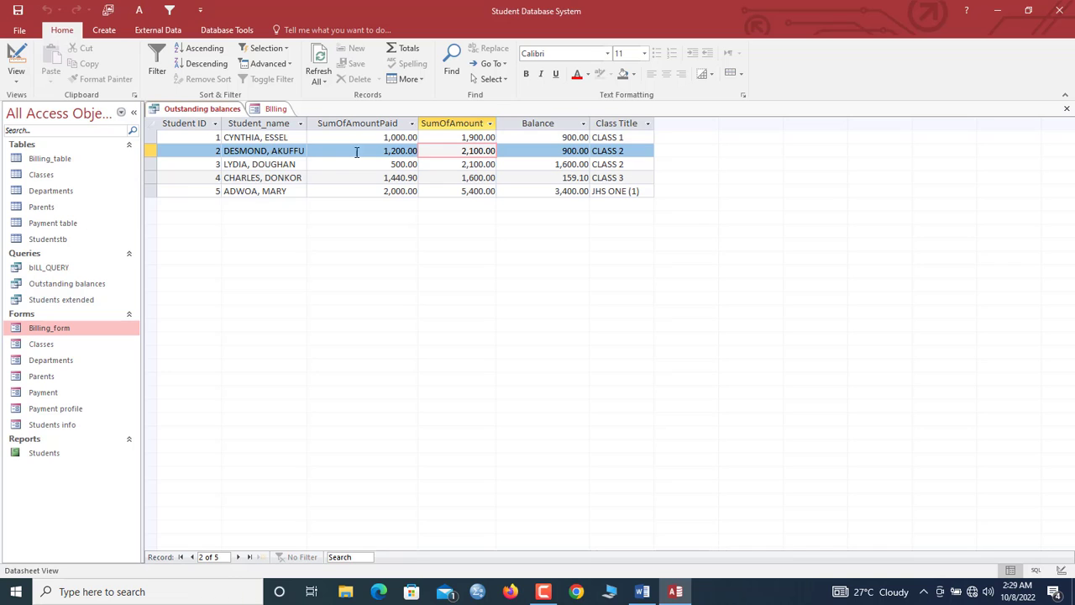
- Open the Payment profile form and look up the second student, who is in CLASS 2
double_click(73, 411)
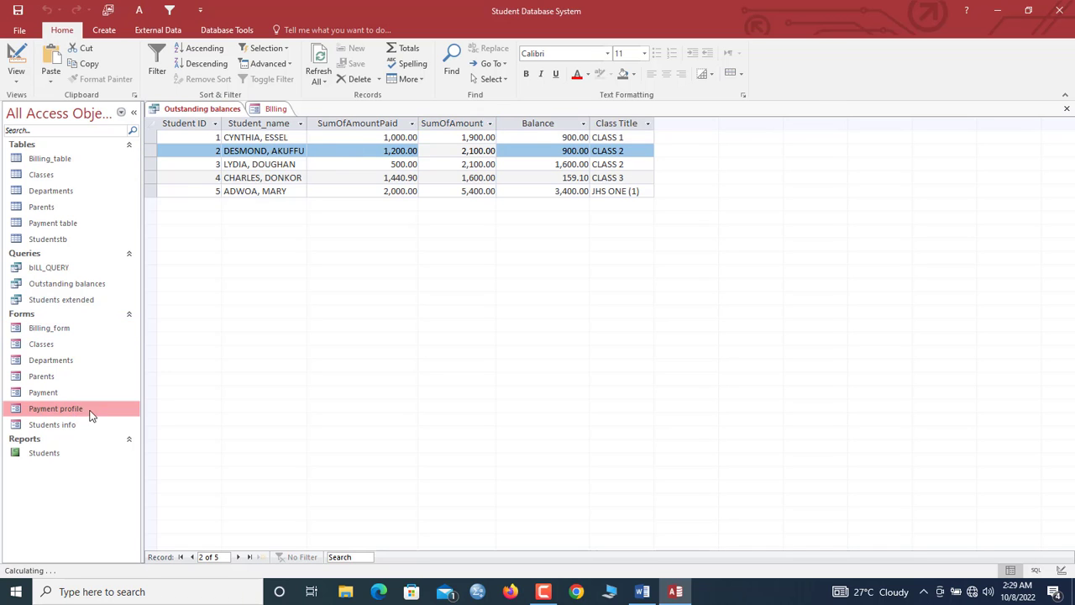
left_click_drag(549, 67, 588, 122)
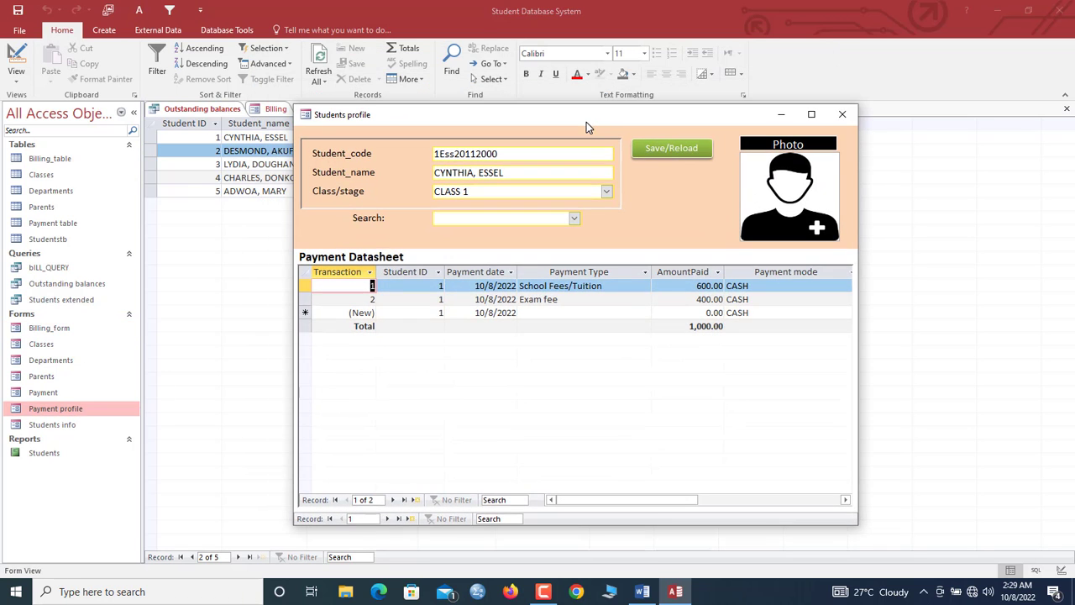
left_click(575, 218)
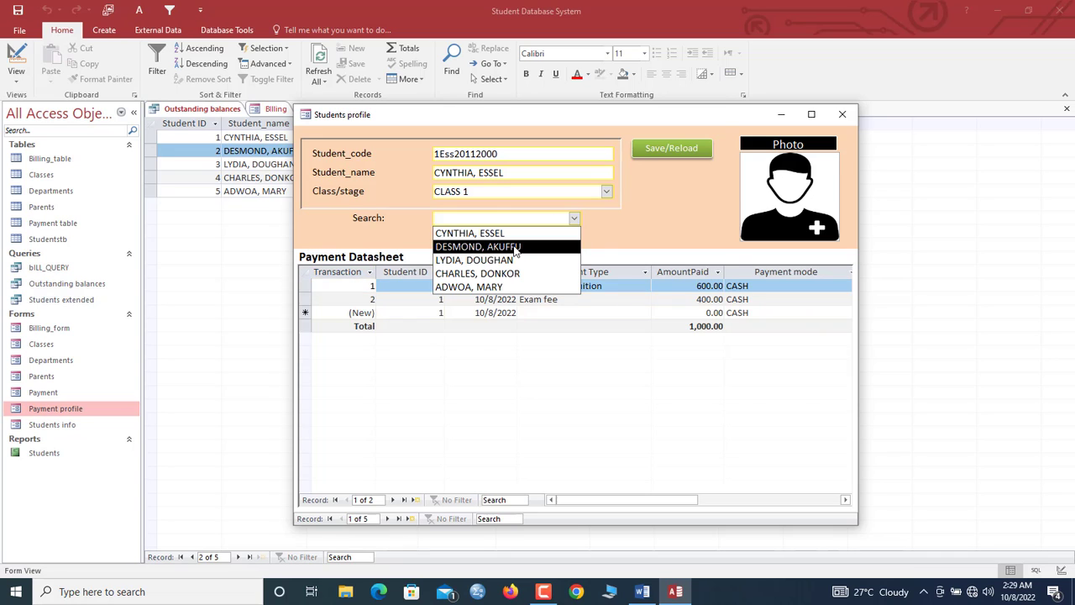
left_click(529, 243)
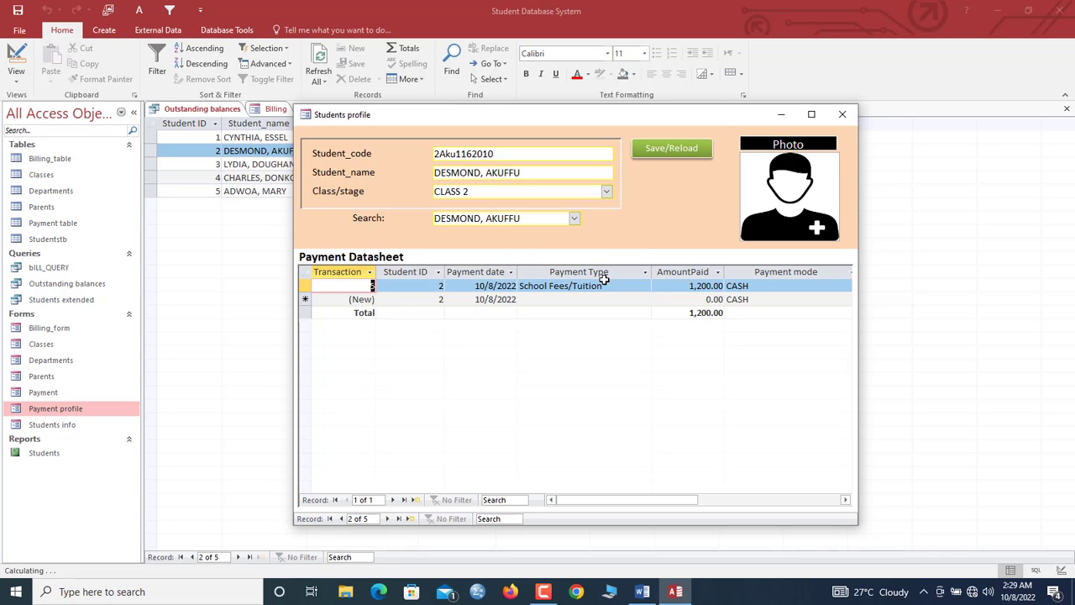
- Add a P.T.A payment of 700 in cash to the student's payment datasheet and save it
left_click(502, 313)
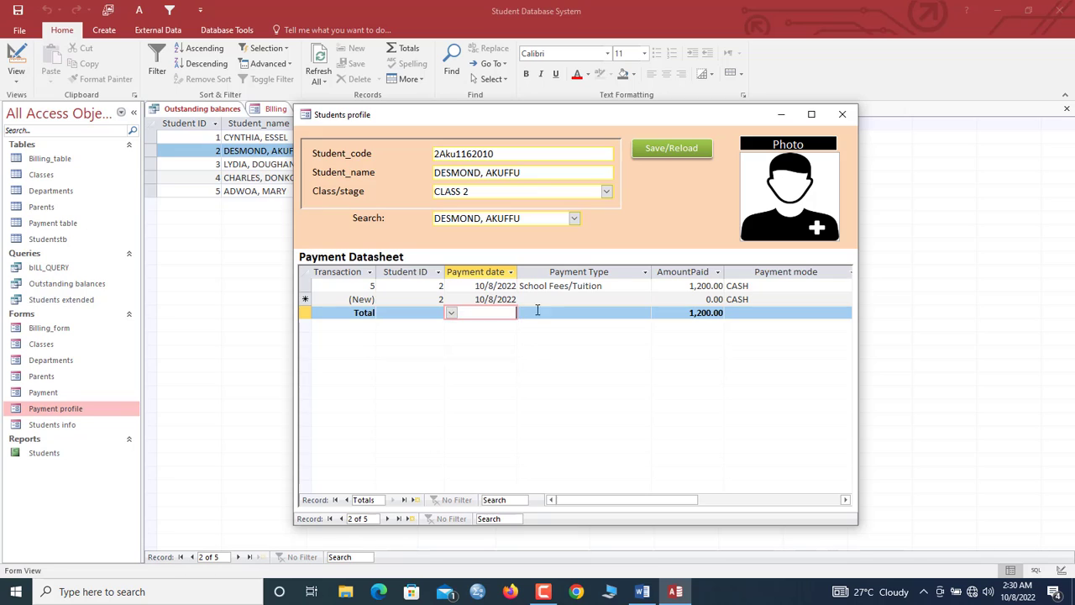
left_click(550, 300)
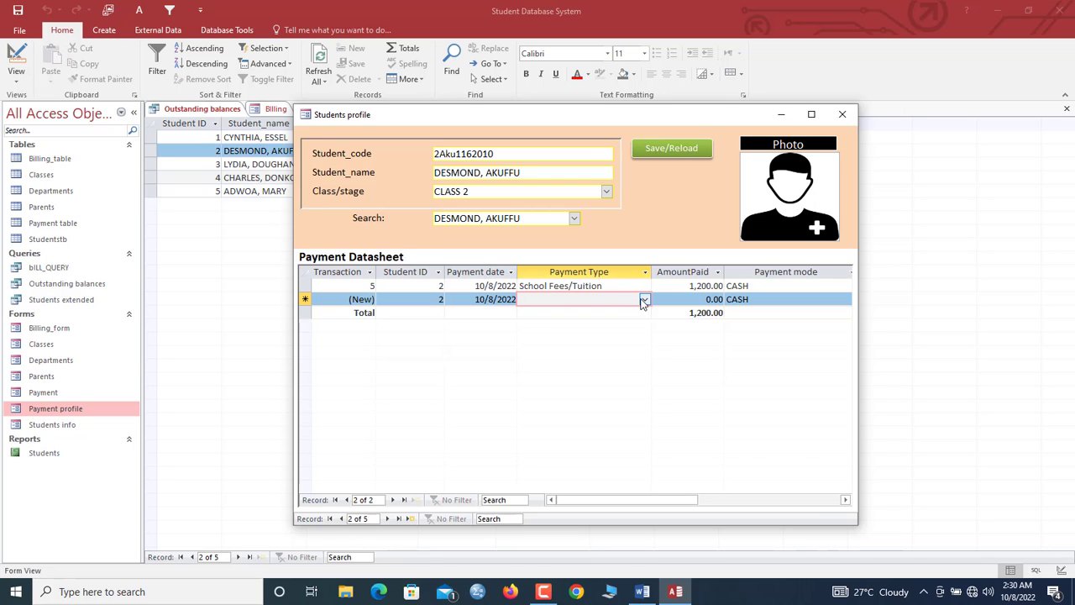
left_click(643, 300)
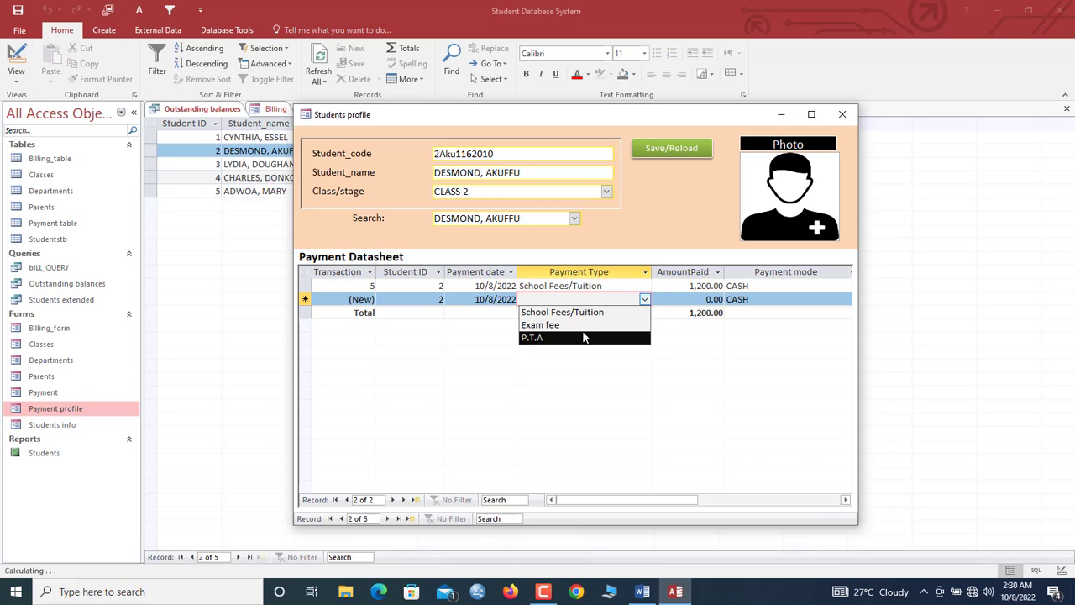
left_click(533, 339)
key("Tab")
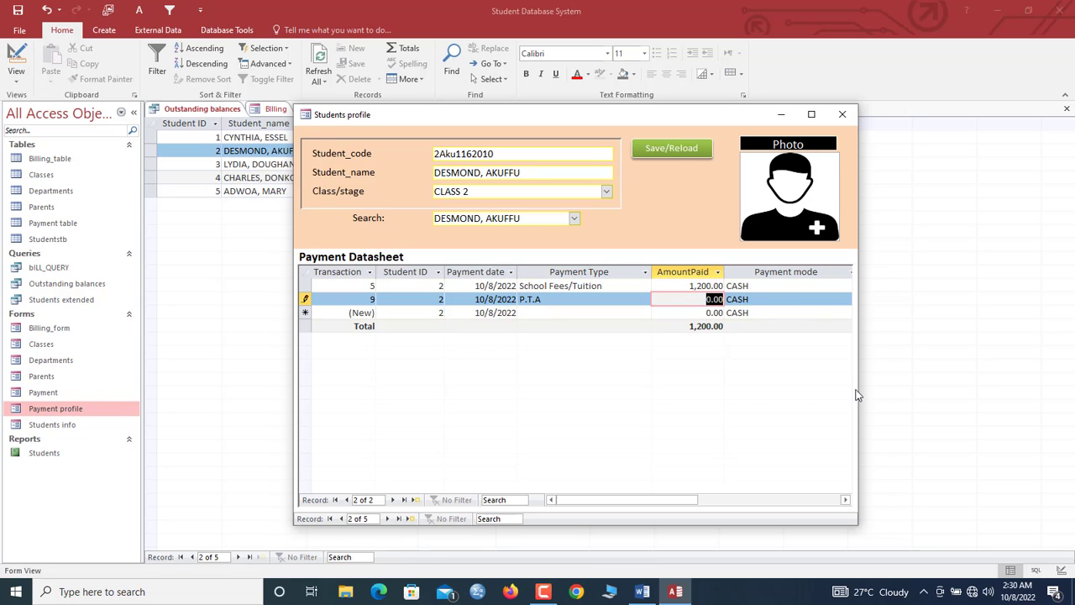
type("700")
key("Tab")
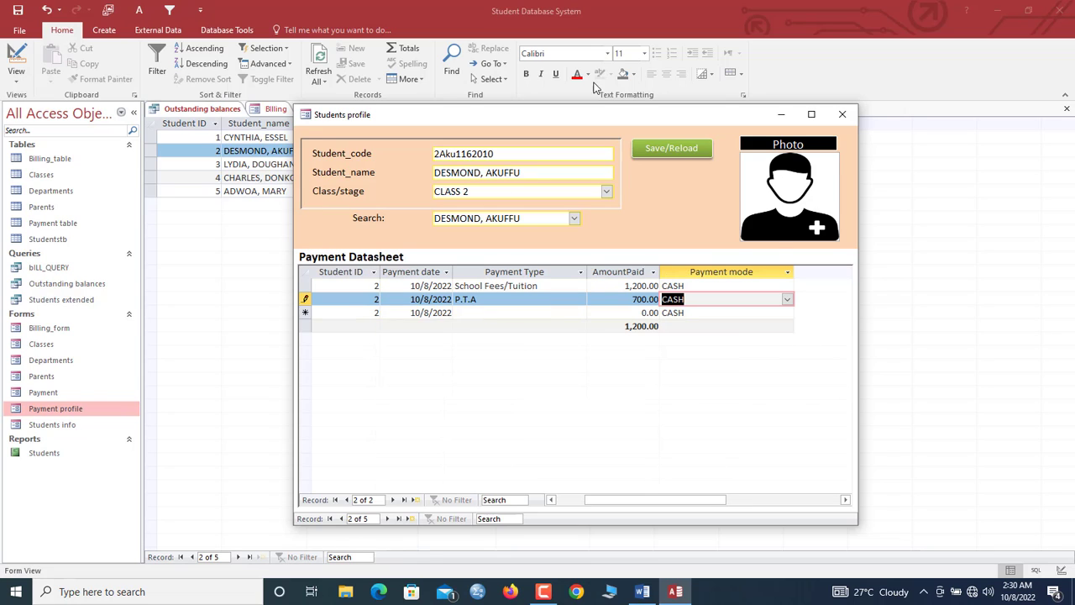
left_click(658, 153)
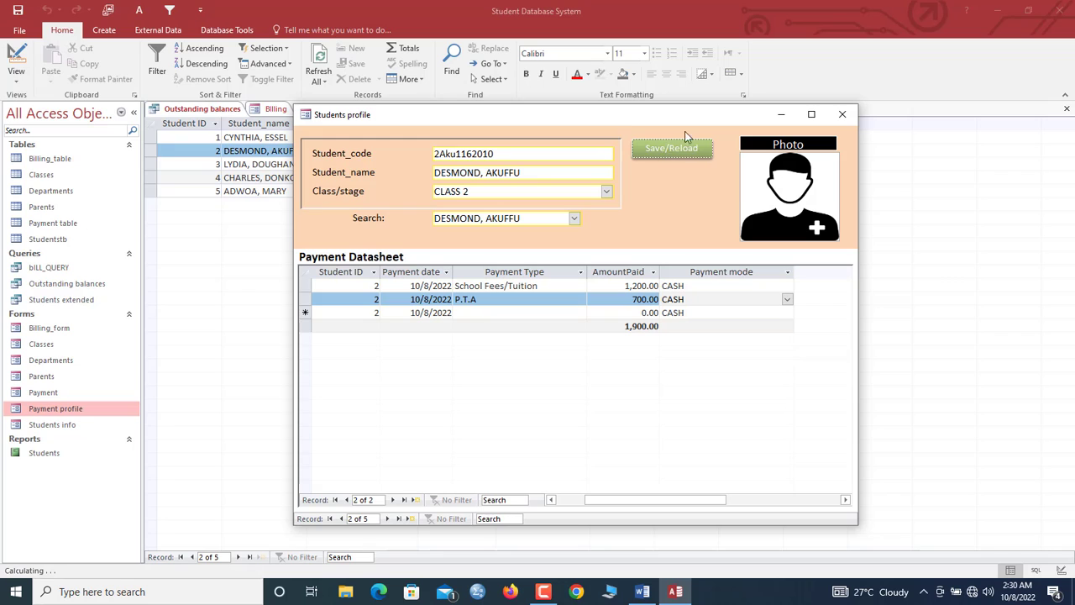
- Close the student payment form, refresh the Outstanding balances query, and check the second student's balance
left_click(842, 114)
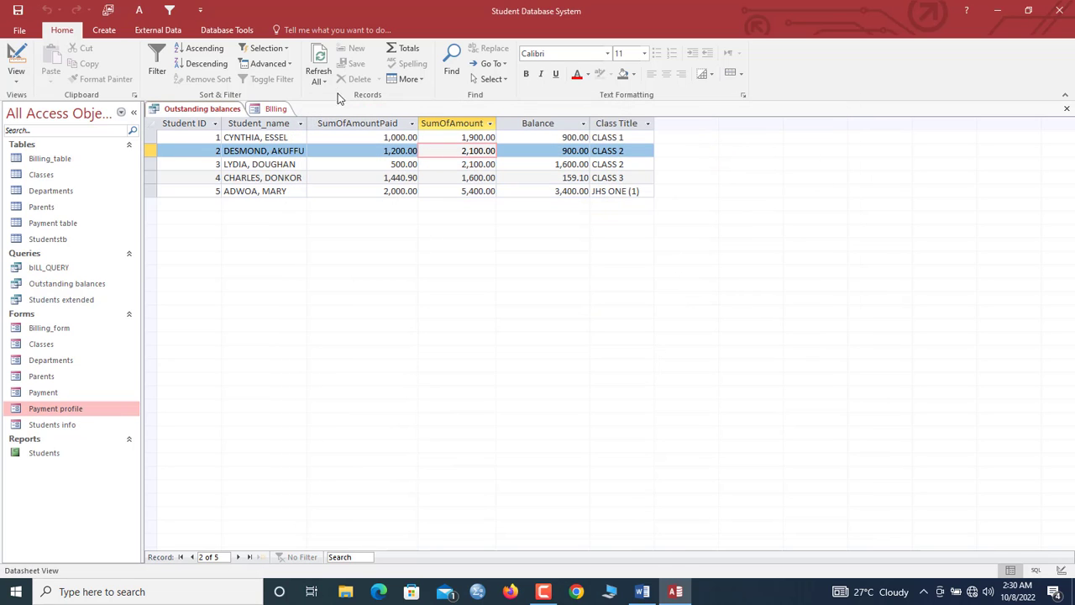
left_click(318, 60)
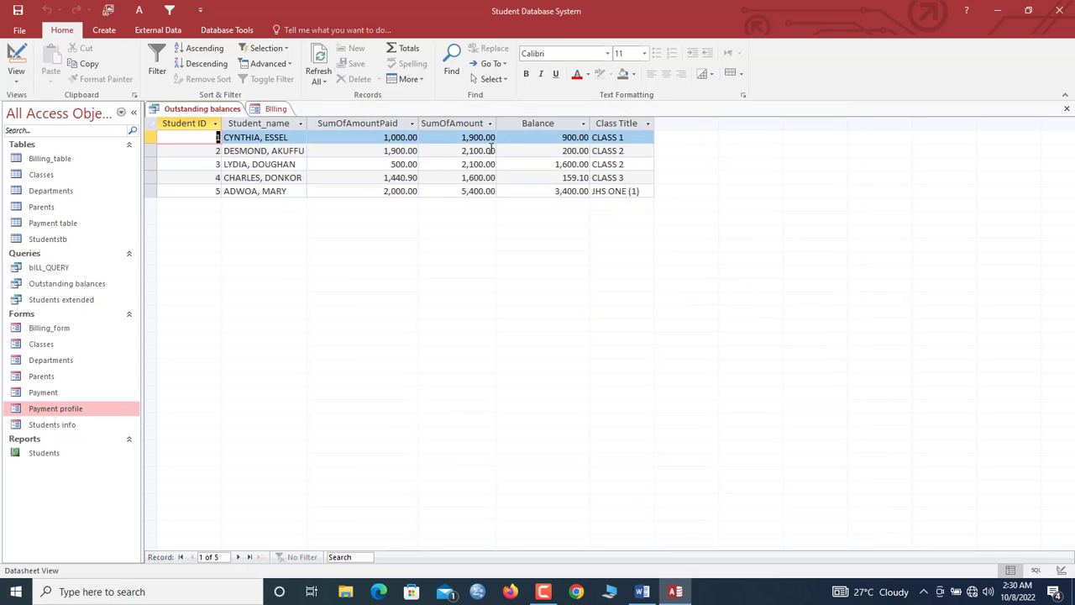
left_click_drag(553, 150, 628, 149)
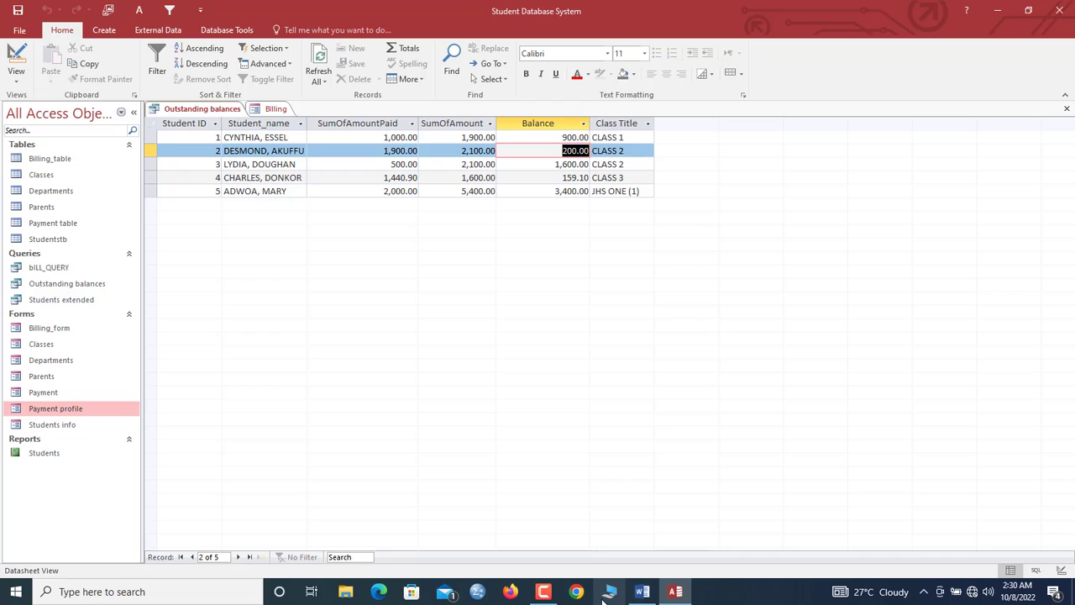
mouse_move(542, 593)
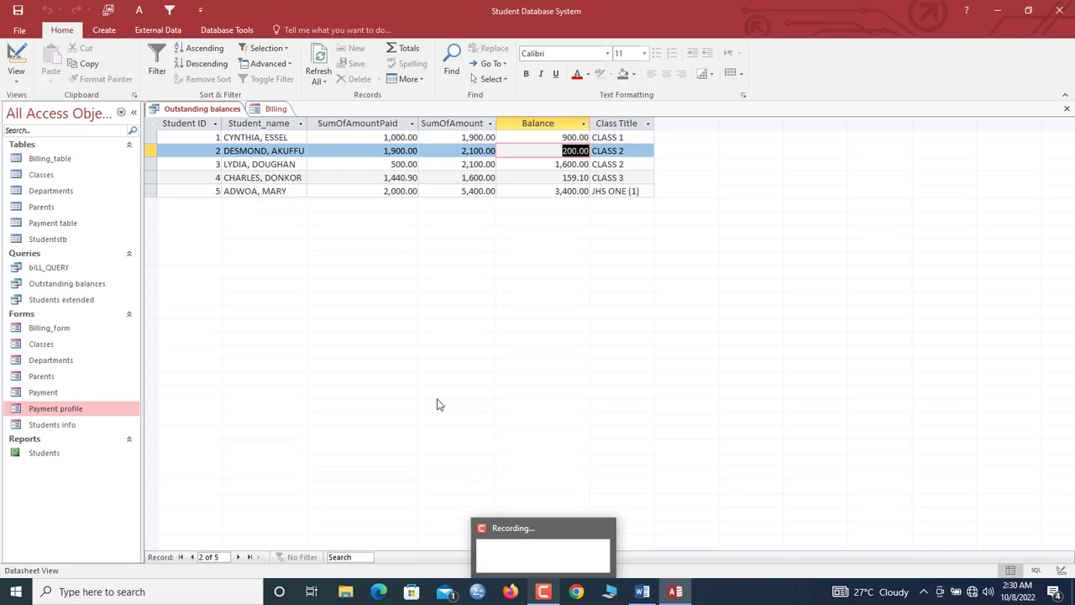
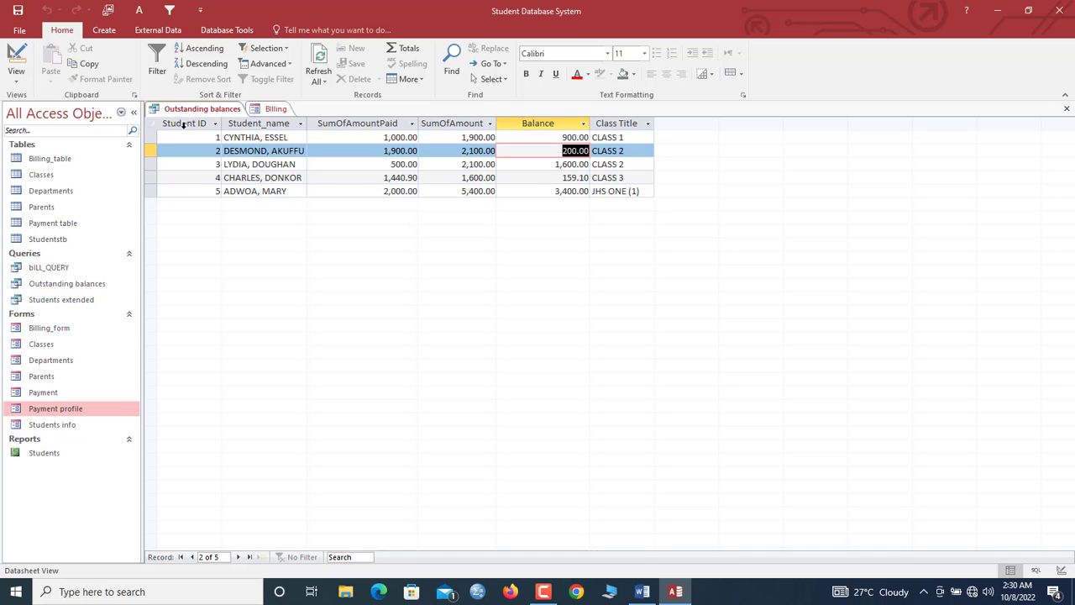
left_click(210, 110)
right_click(211, 112)
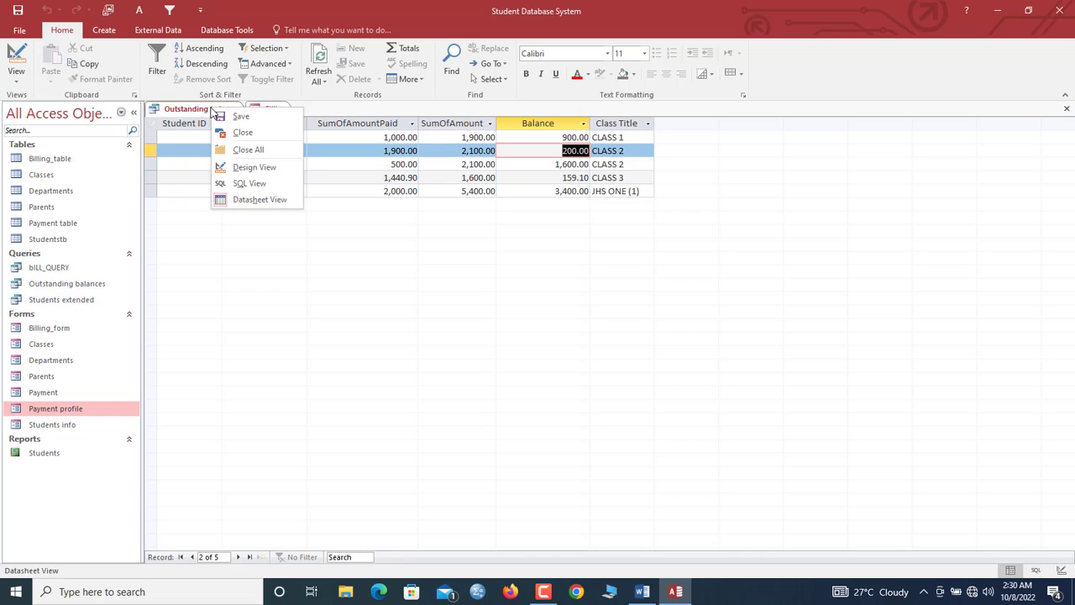
left_click(225, 108)
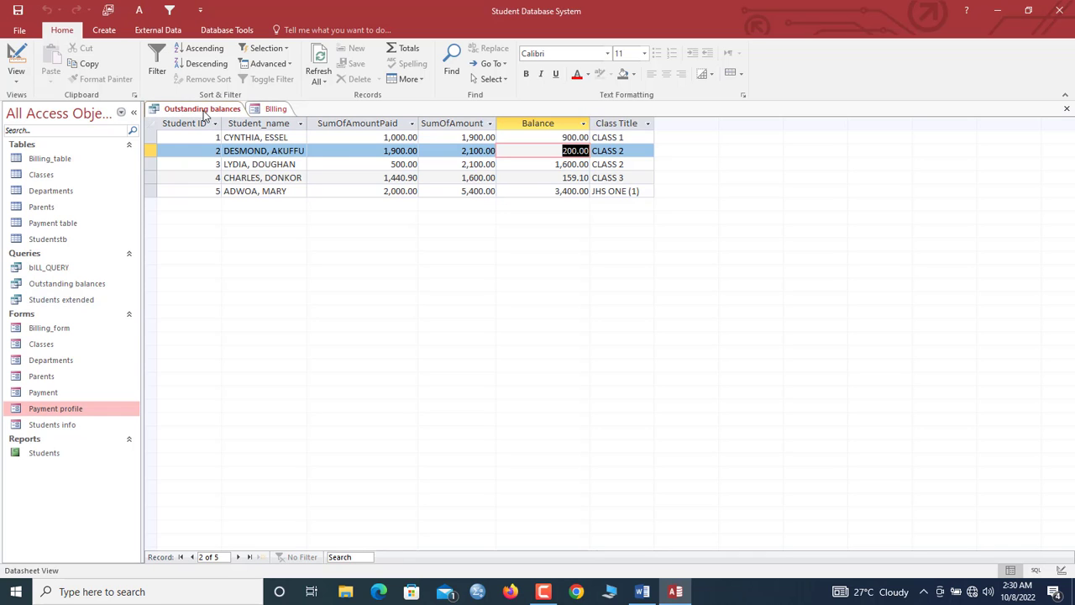
double_click(73, 410)
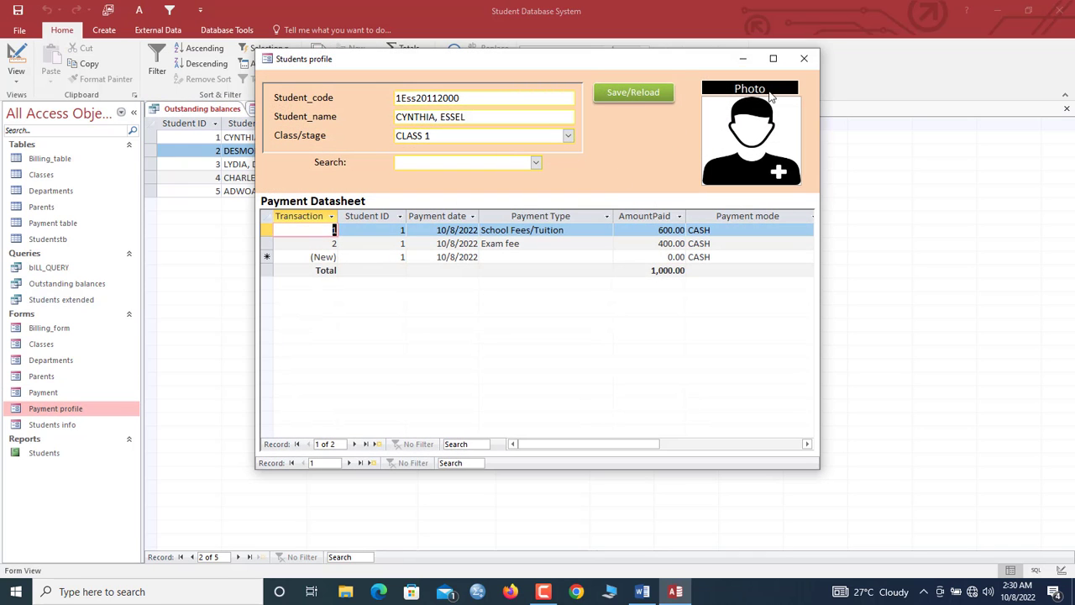
left_click(804, 58)
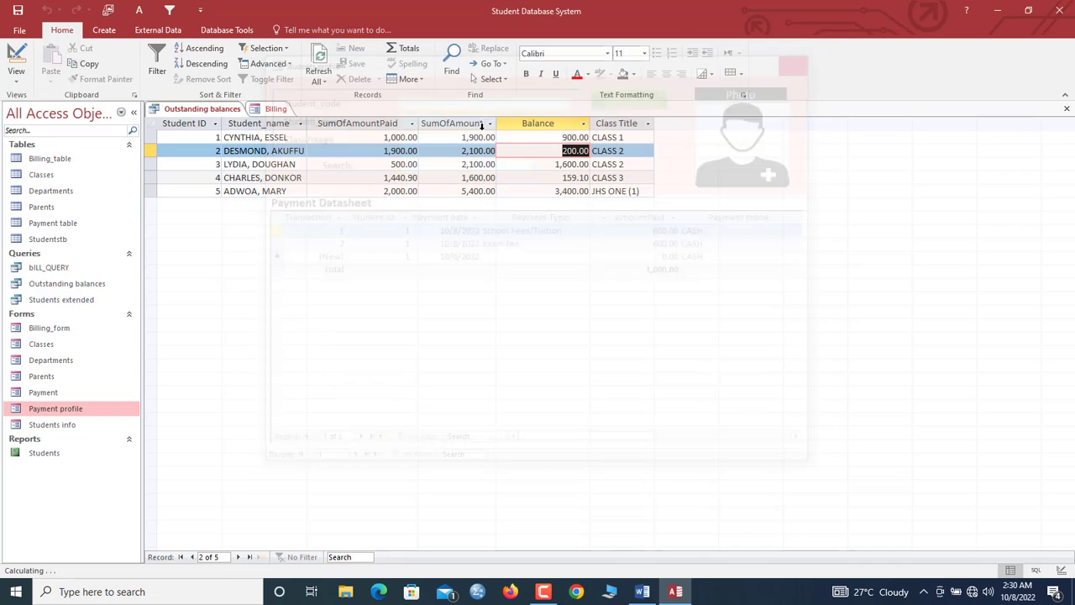
right_click(220, 111)
key("Escape")
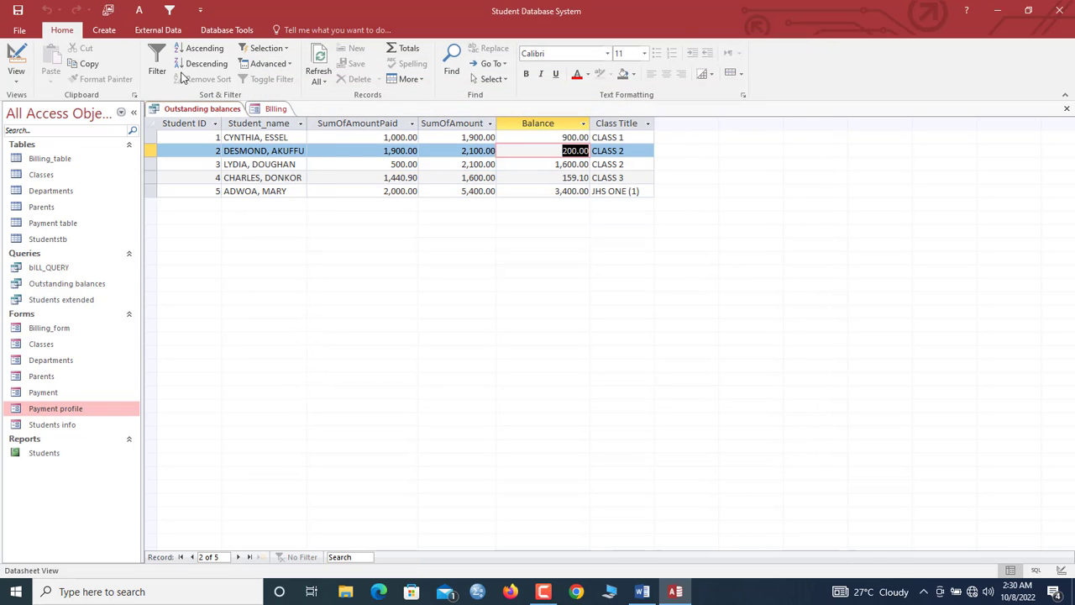
- Create a form with the Form Wizard from the Outstanding balances query using only the Balance field, and open it for design changes
left_click(104, 29)
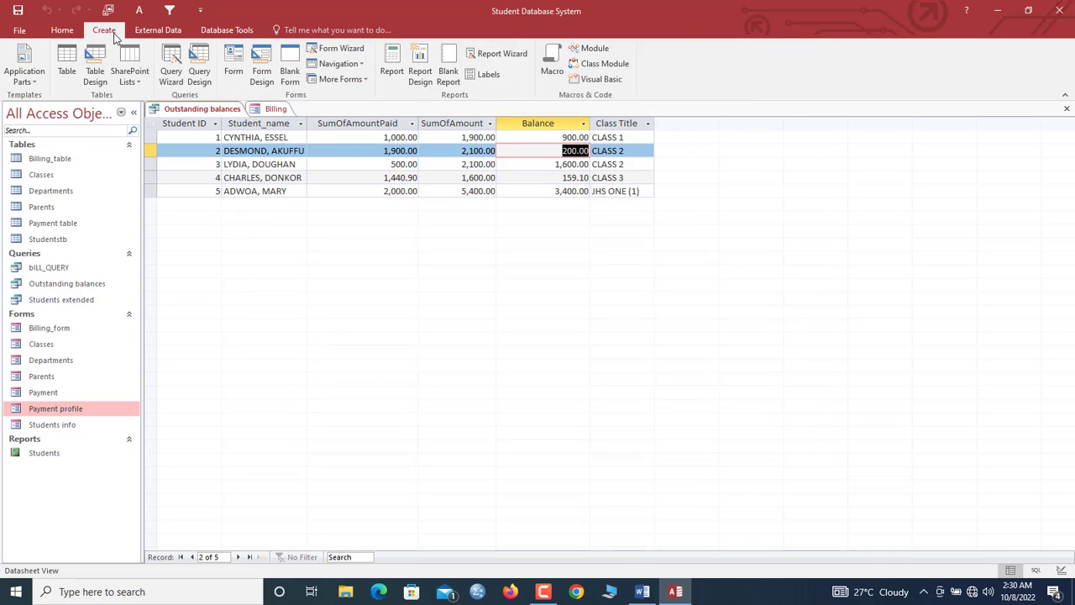
left_click(350, 48)
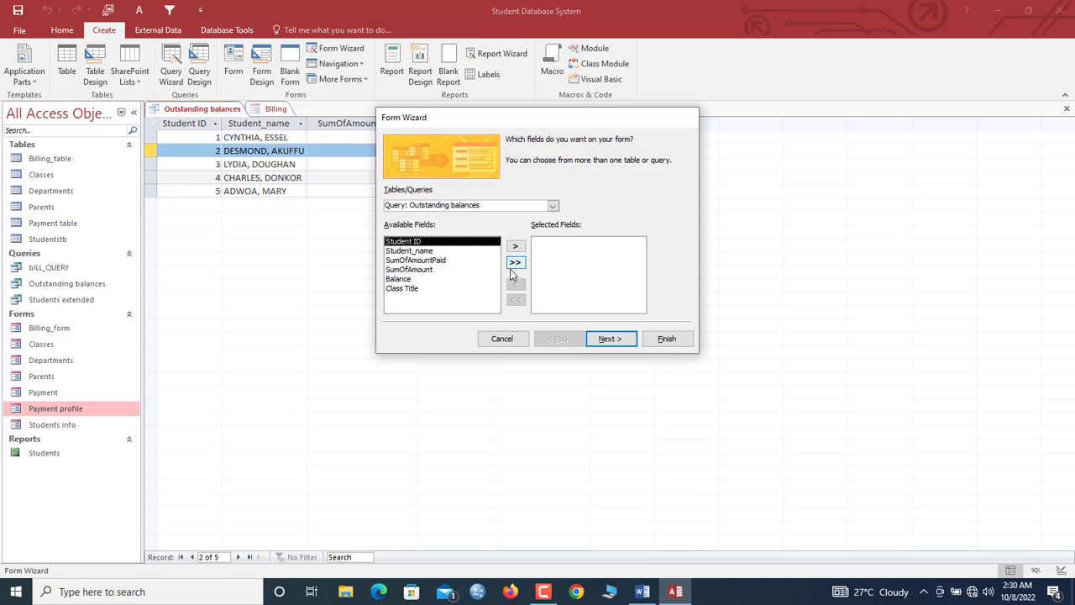
double_click(405, 282)
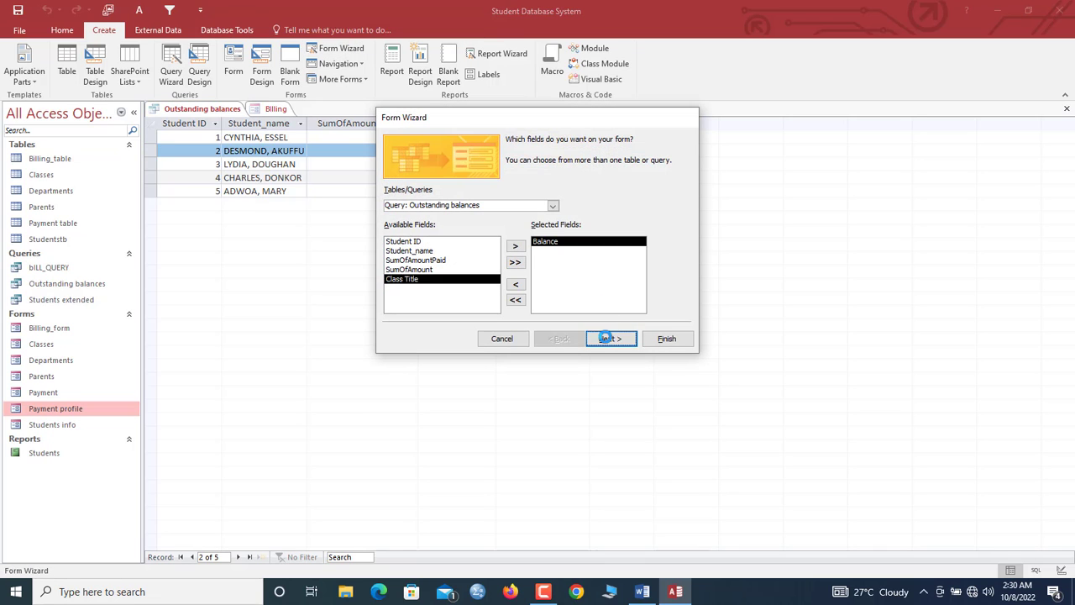
left_click(606, 339)
left_click(610, 339)
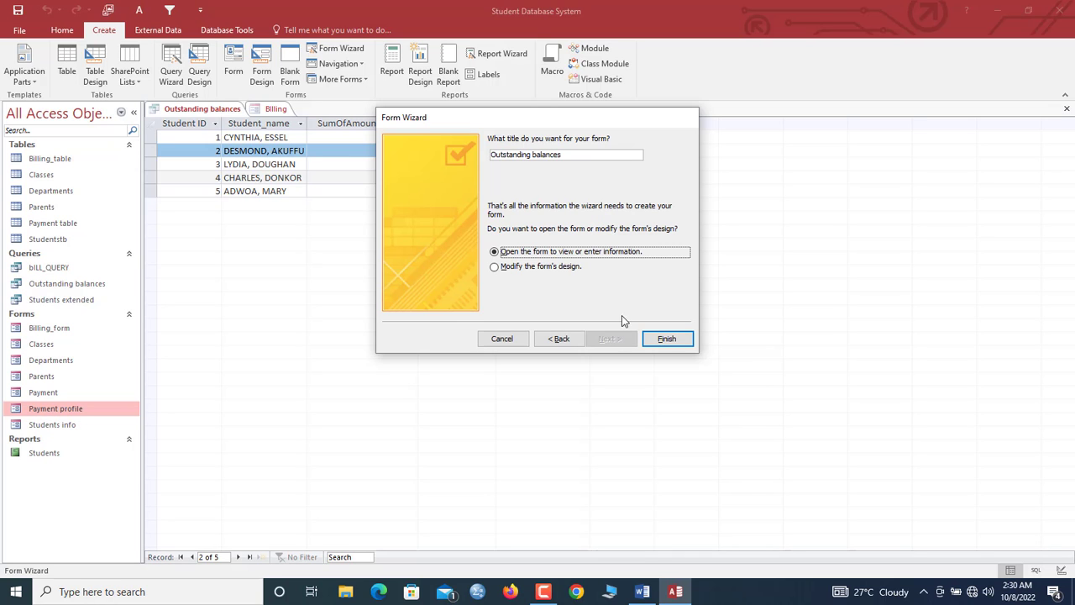
left_click(546, 266)
left_click(666, 338)
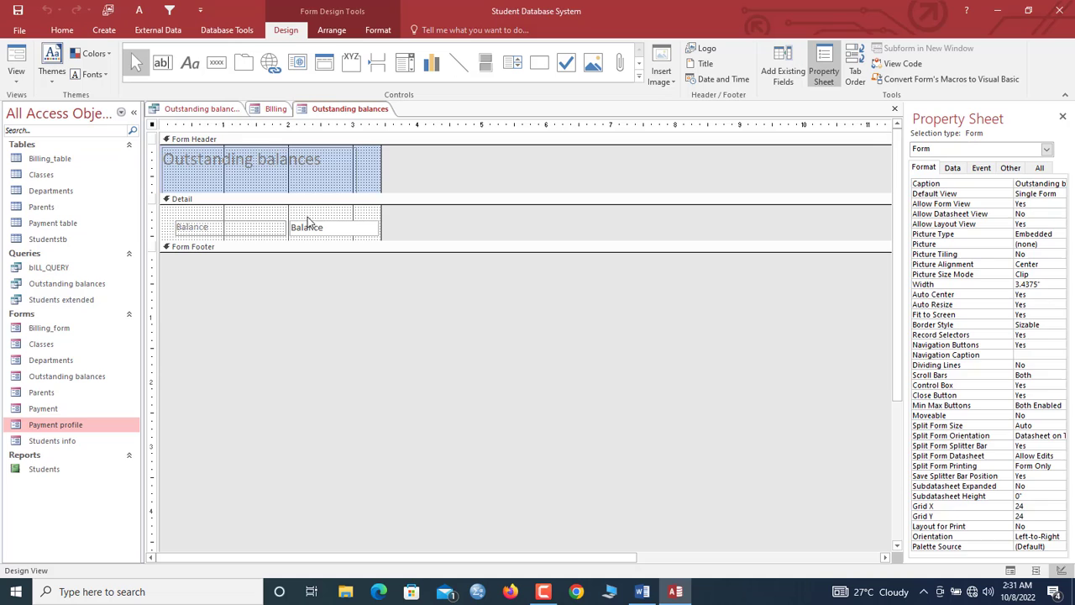
- Replace the form header label's text with BALANCE and shrink the label to about 2.21 by 0.375 inches
left_click(288, 175)
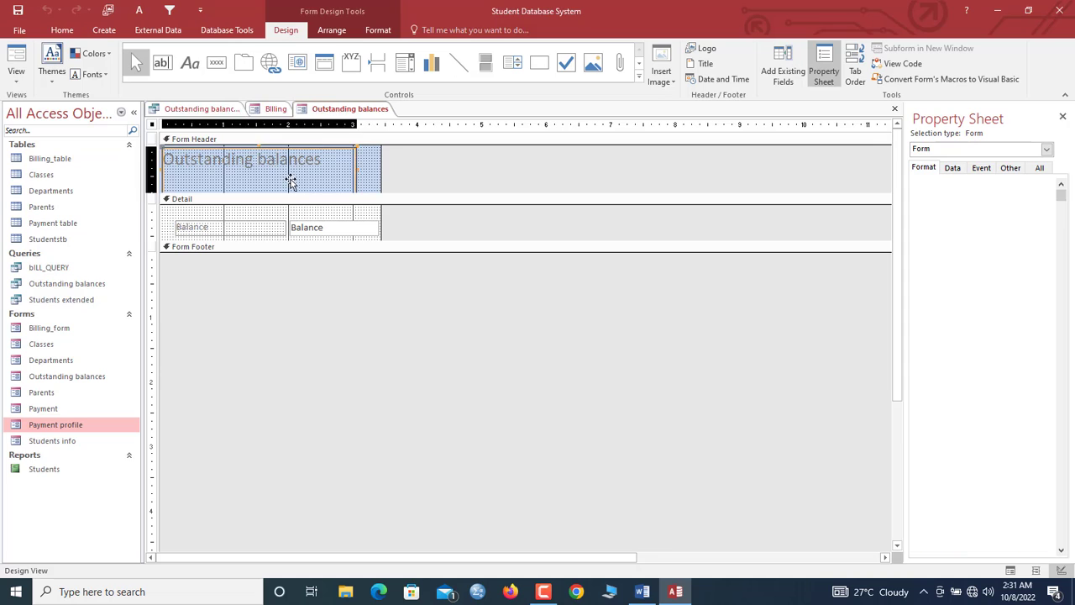
left_click_drag(328, 161, 150, 163)
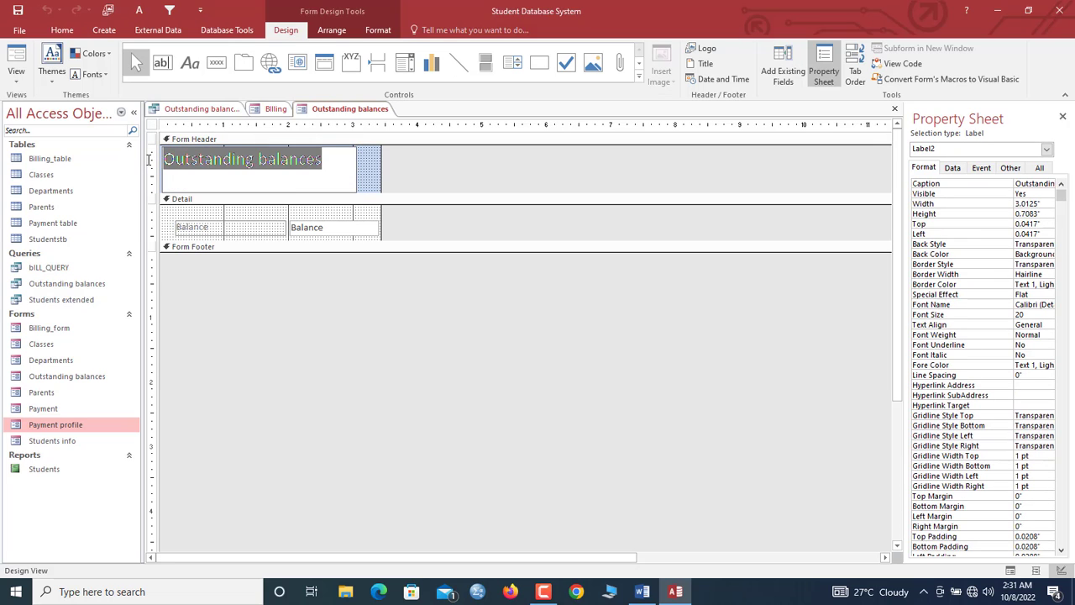
key("BackSpace")
key("Caps_Lock")
type("BALANC")
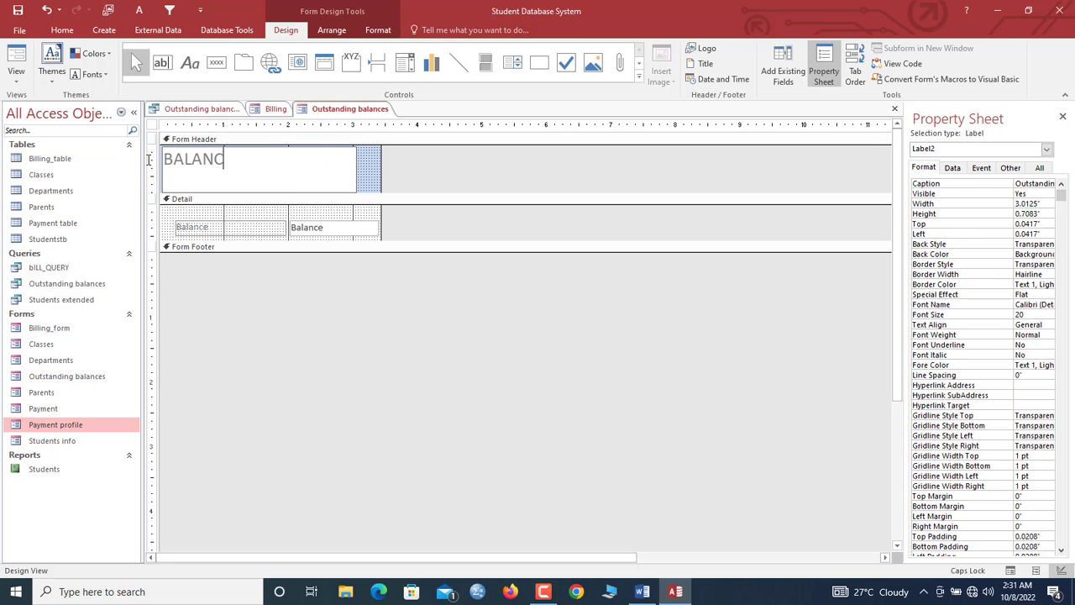
type("E")
left_click(360, 181)
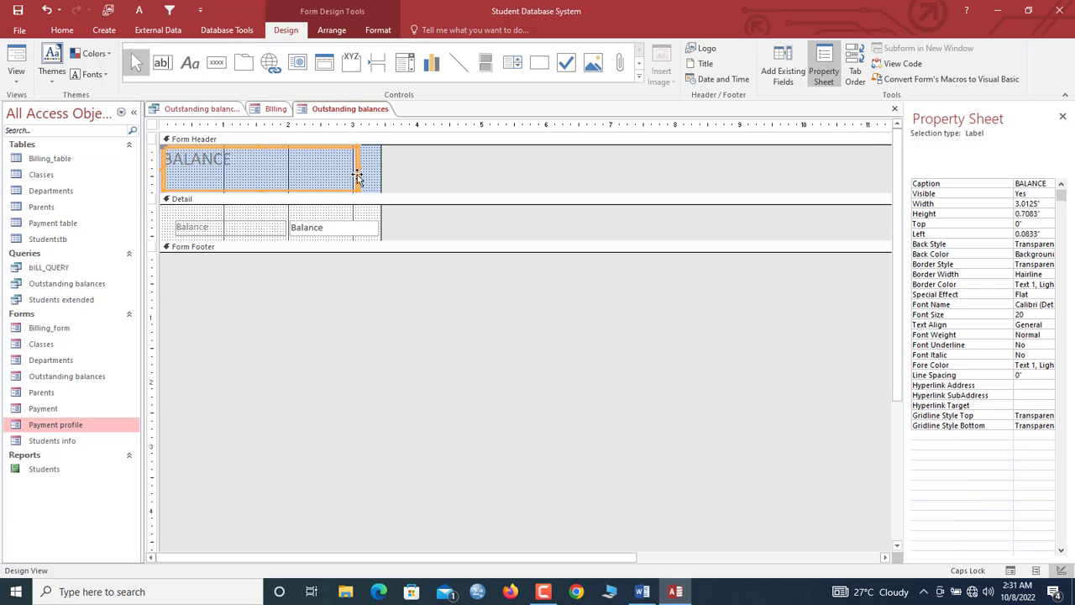
left_click_drag(356, 190, 320, 173)
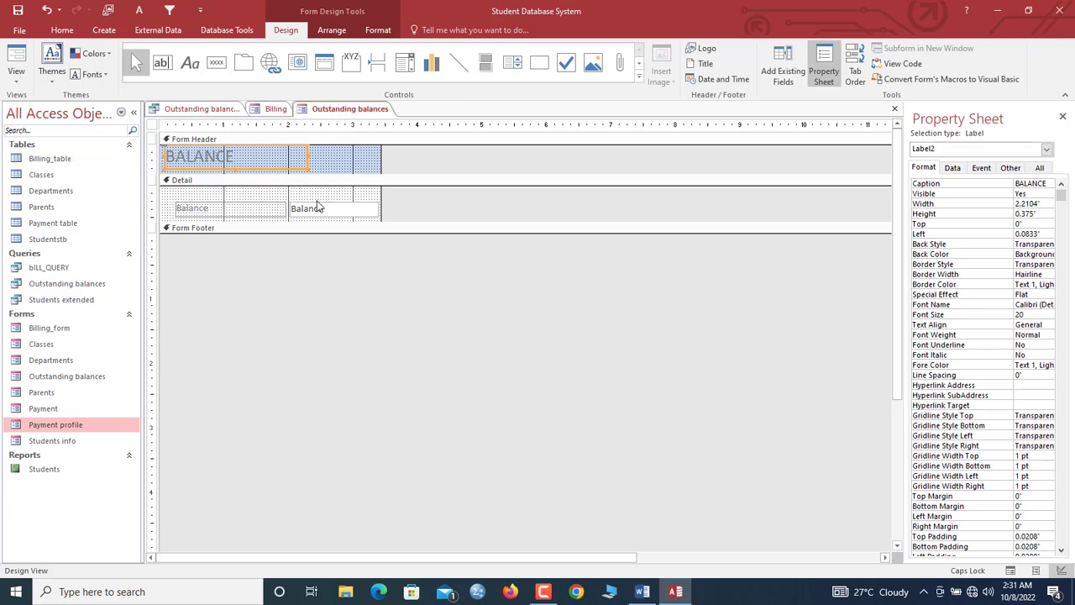
- Delete the Balance caption label from the Detail section, keeping its text box
left_click(267, 208)
key("Delete")
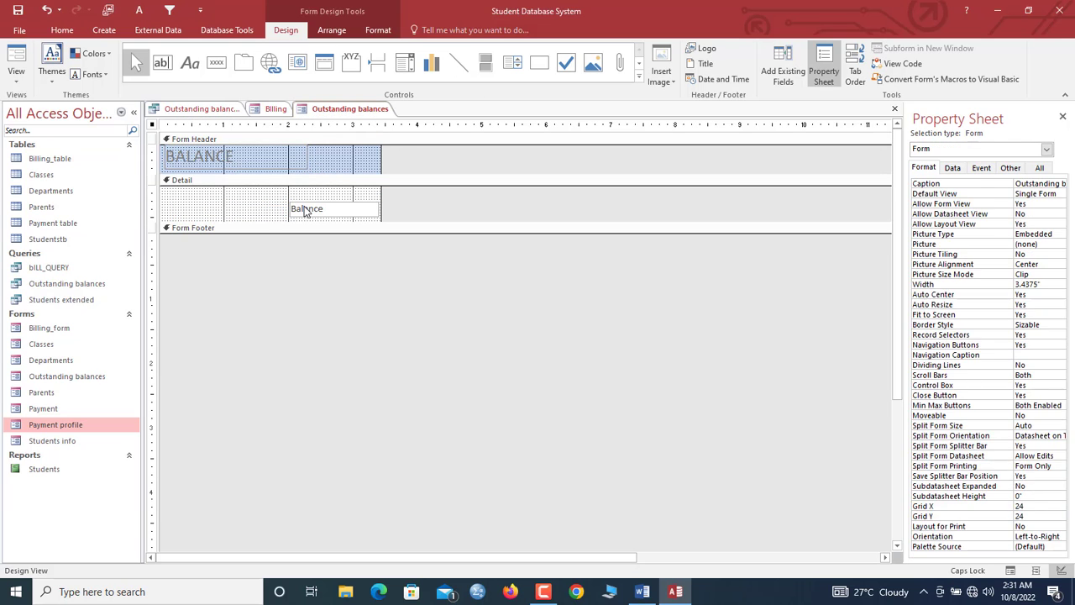
left_click(285, 209)
- Centre the text of the BALANCE header label and set its font size to 20
left_click(263, 168)
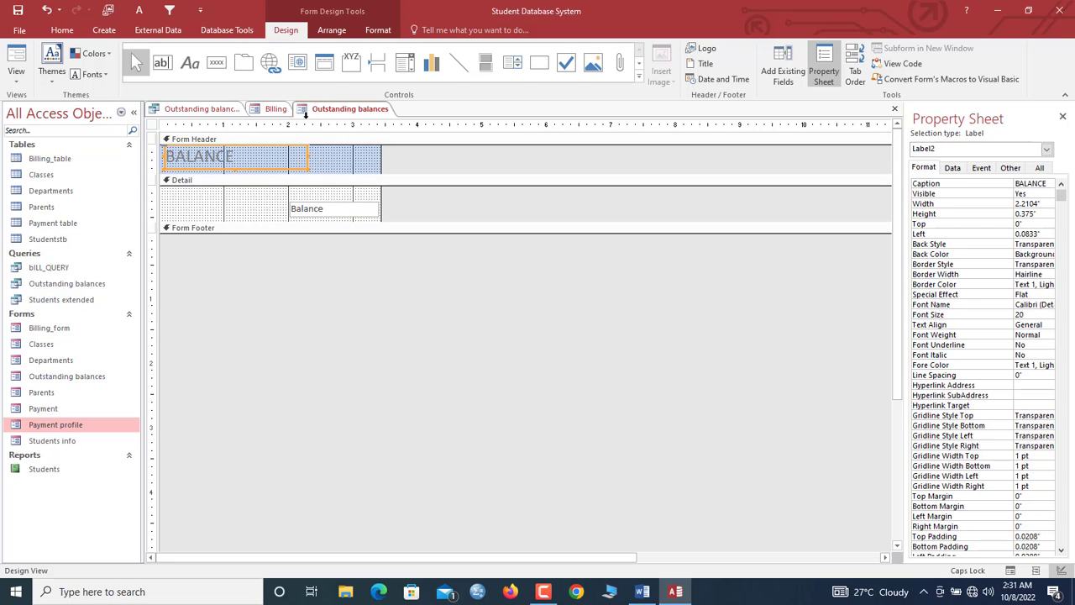
left_click(378, 30)
left_click(214, 53)
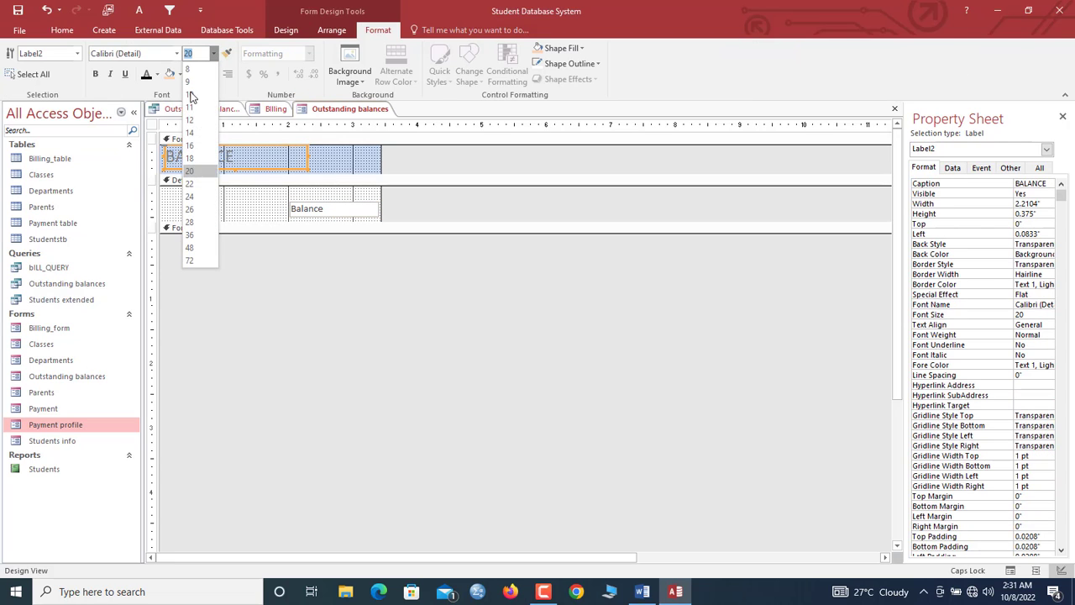
left_click(212, 147)
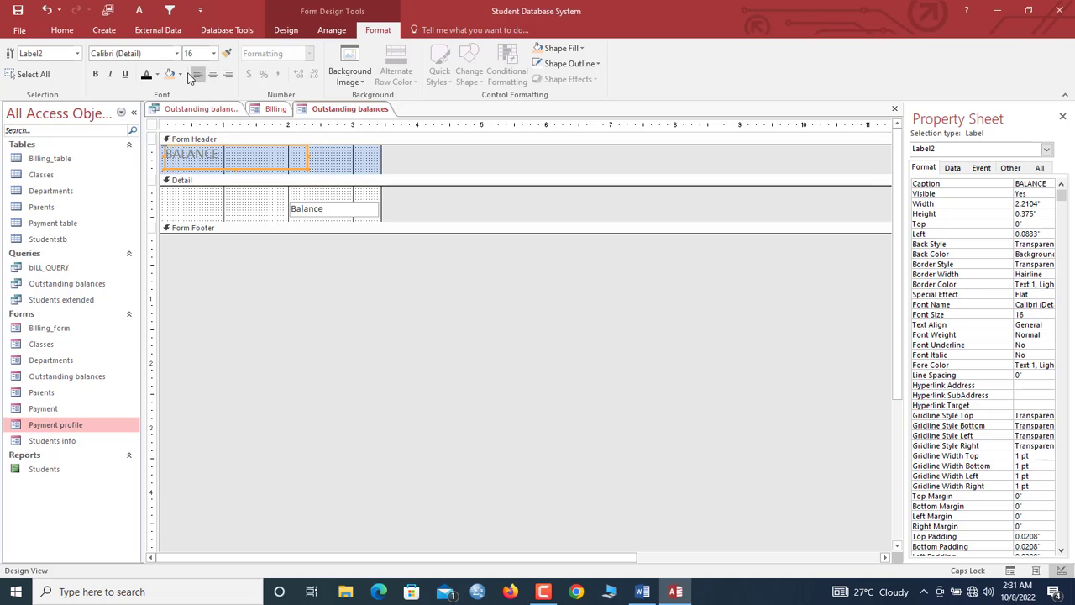
left_click(212, 74)
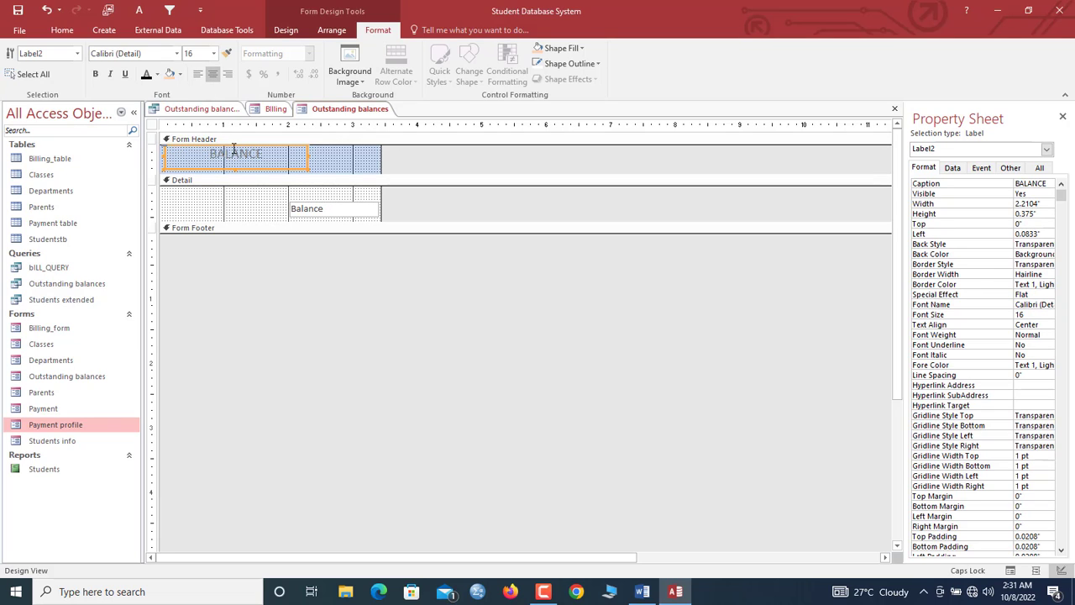
left_click(214, 53)
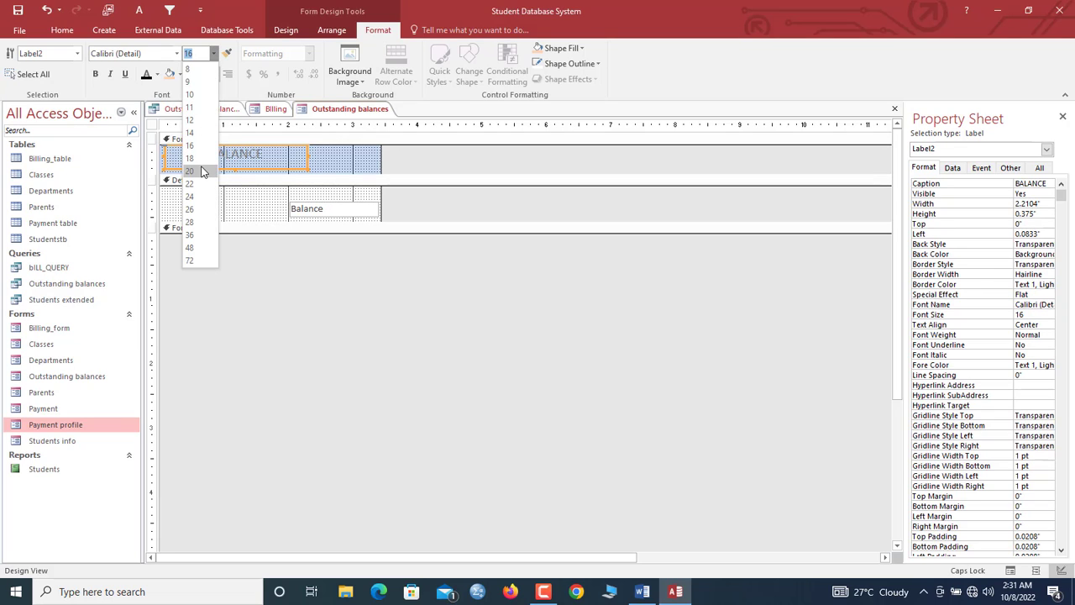
left_click(201, 171)
- Move the Balance text box to the upper-left corner of the Detail section and enlarge it to about 2.08 by 0.33 inches
left_click(286, 209)
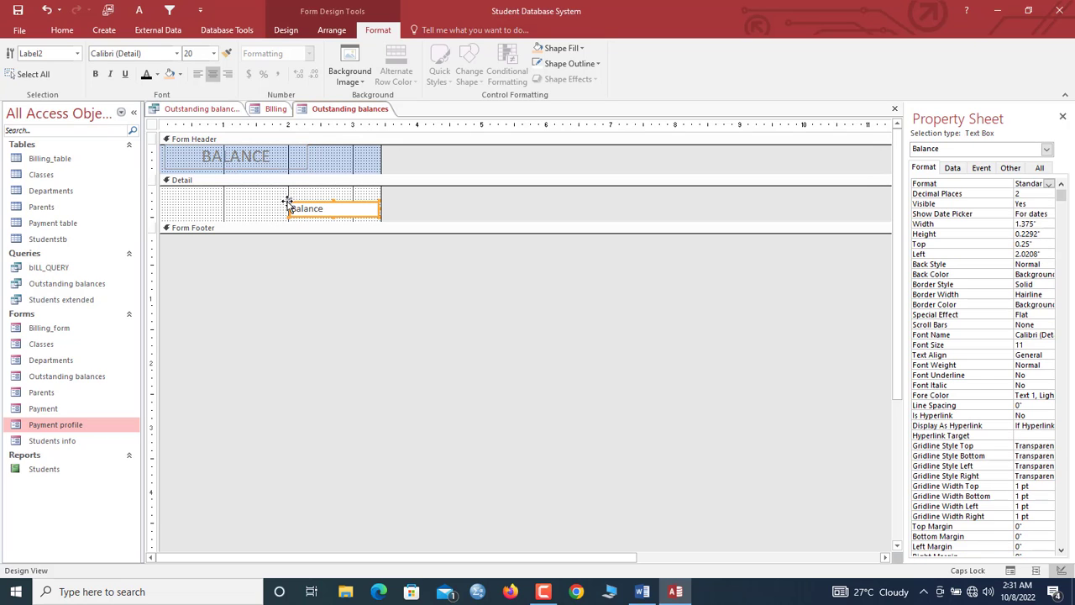
left_click_drag(283, 204, 160, 190)
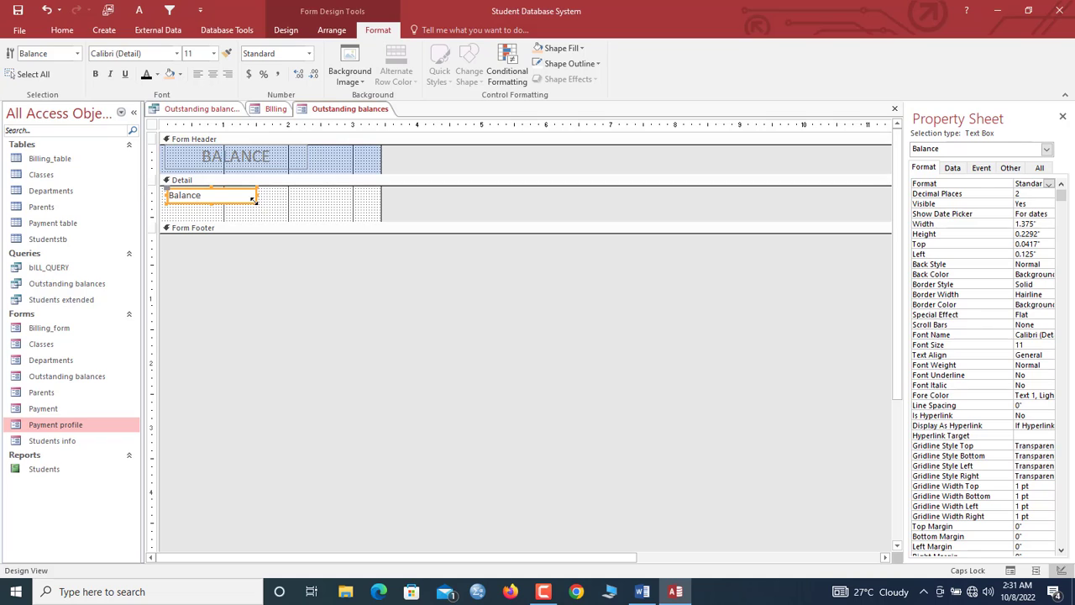
left_click_drag(253, 200, 328, 211)
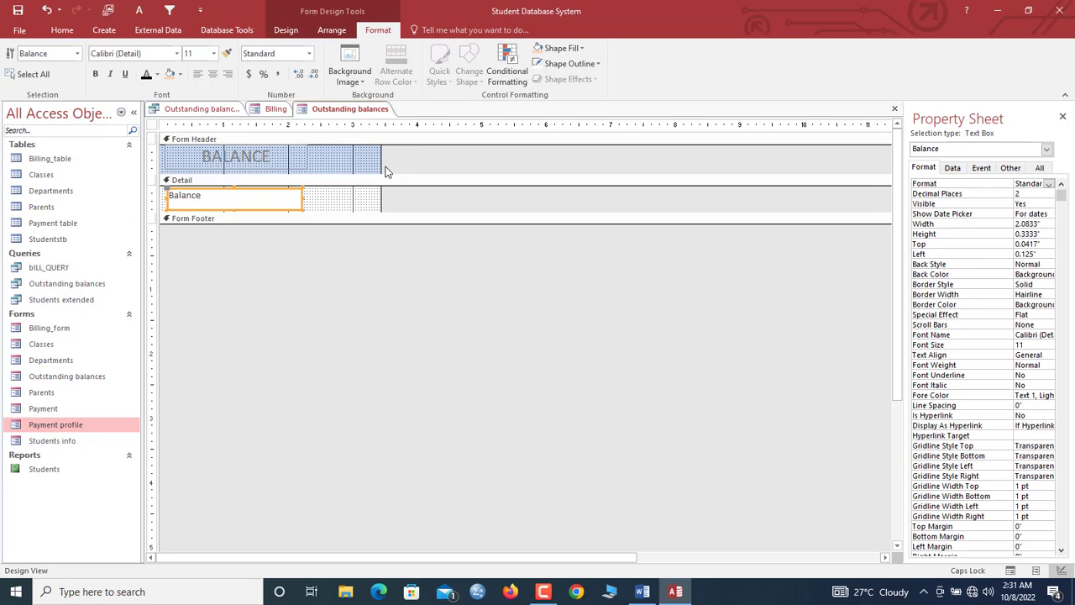
- Narrow the form to just beyond the Balance text box and reduce the Form Header height to fit the BALANCE label
left_click_drag(382, 163, 312, 176)
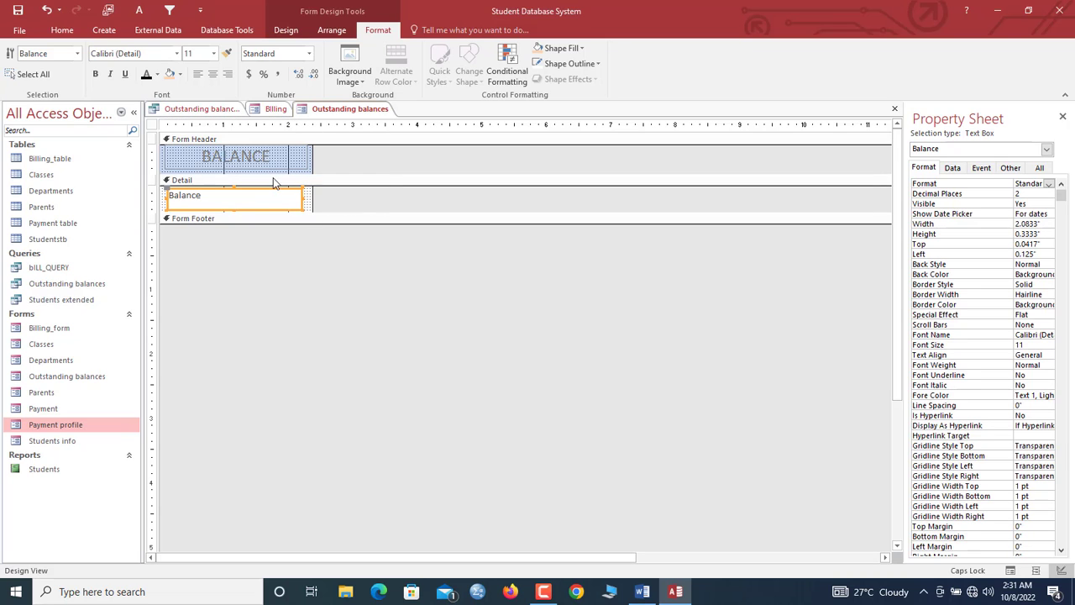
left_click_drag(236, 171, 238, 168)
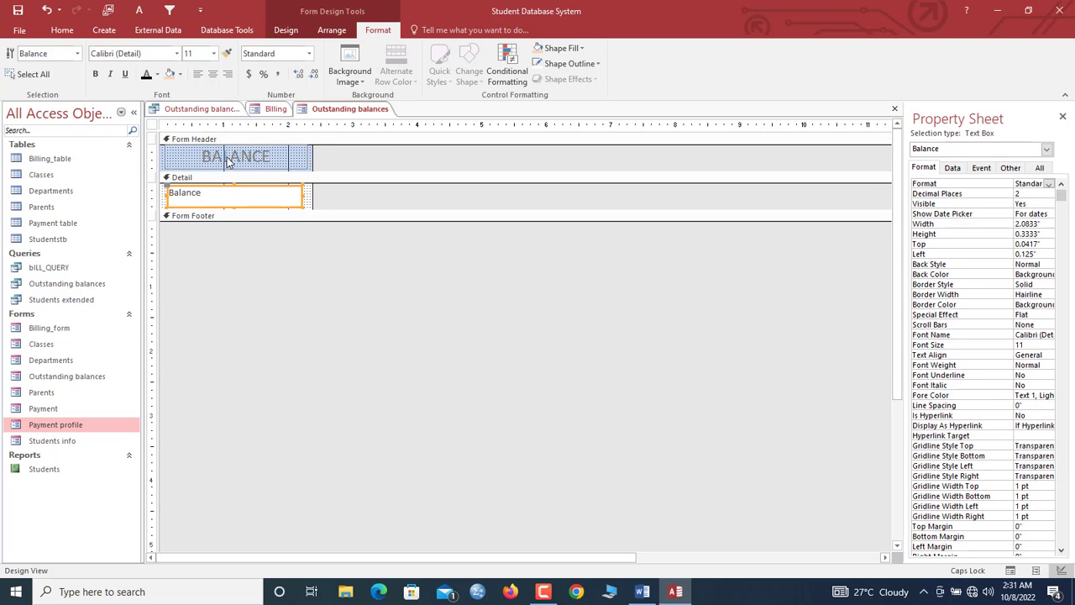
left_click(216, 166)
left_click(233, 188)
left_click(235, 159)
left_click_drag(236, 161, 239, 165)
- Set the font size of the Balance text box in the Detail section to 18
left_click(288, 192)
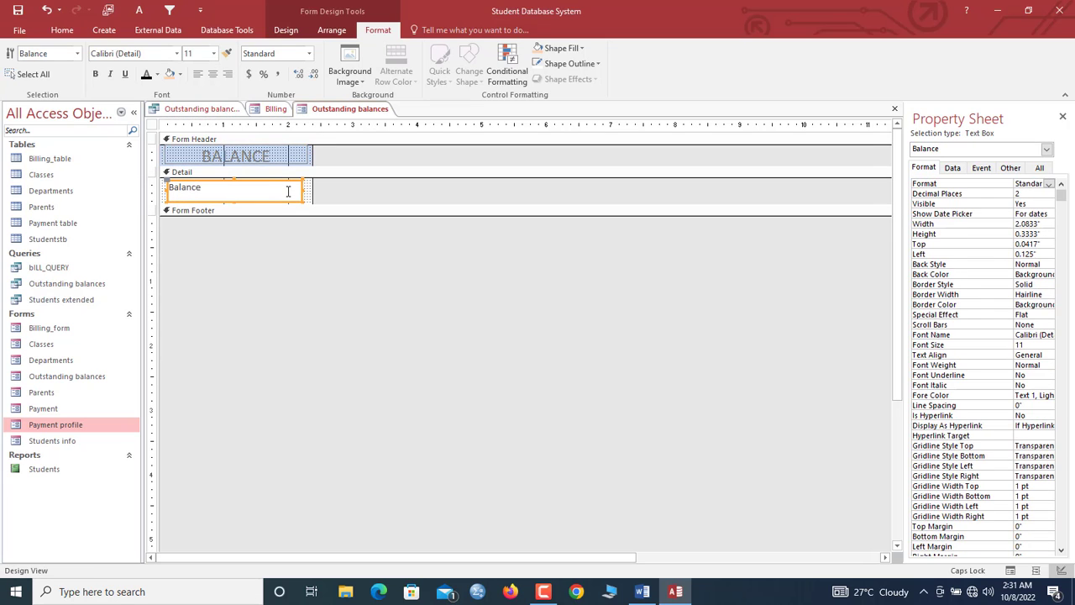
left_click(215, 53)
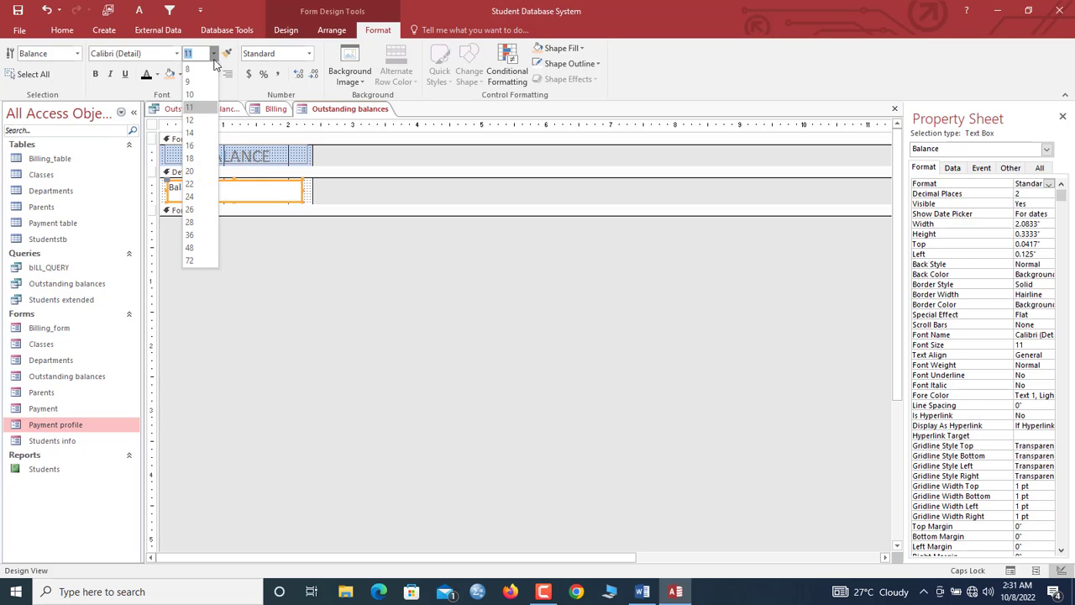
left_click(202, 158)
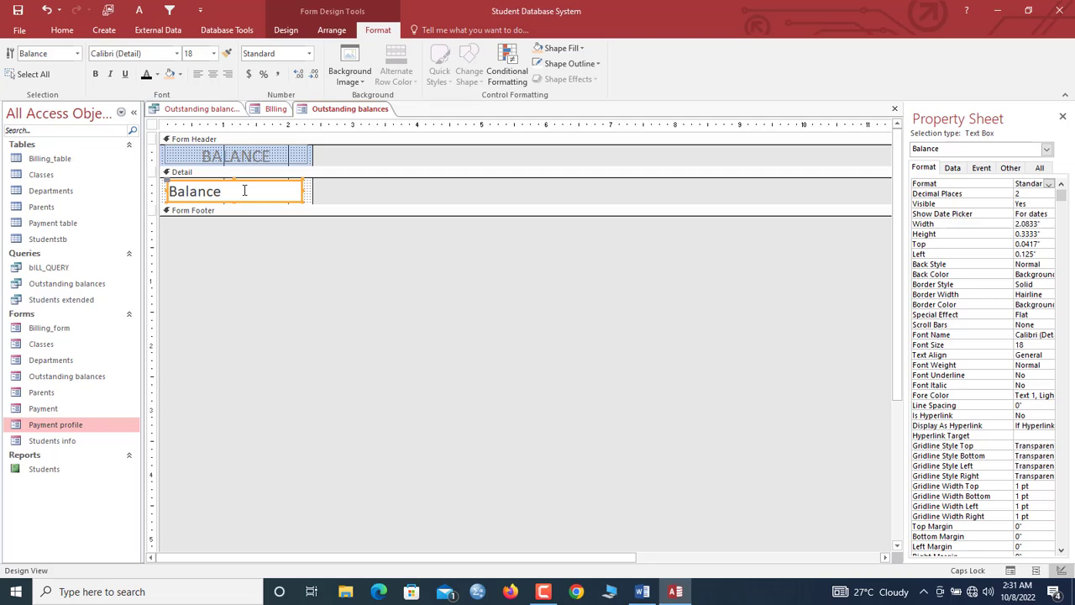
- Add a conditional formatting rule to the Balance text box for field values greater than 0
right_click(245, 191)
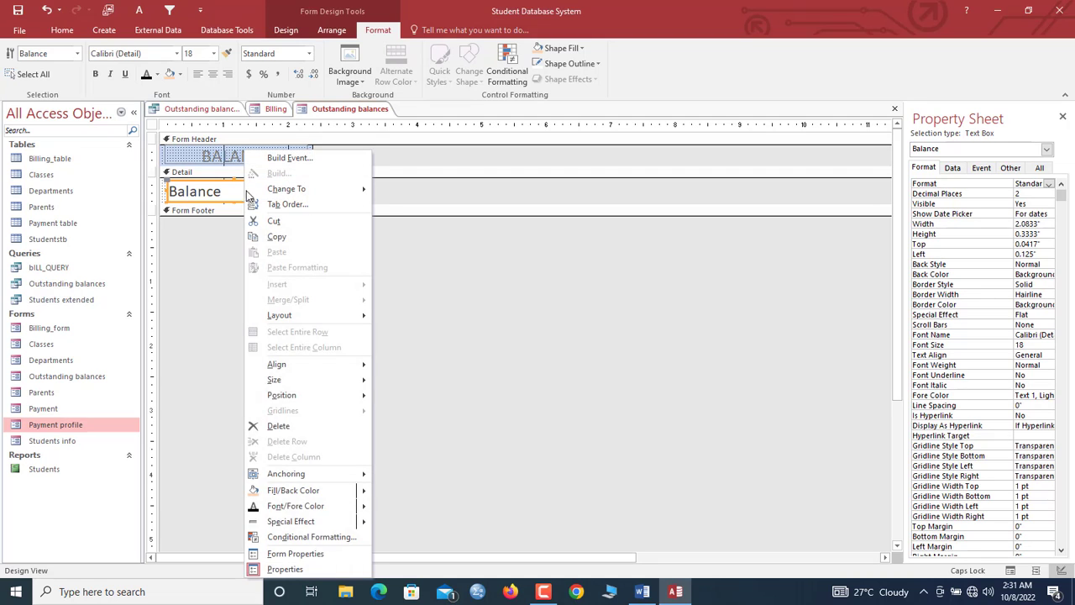
left_click(342, 537)
left_click(401, 239)
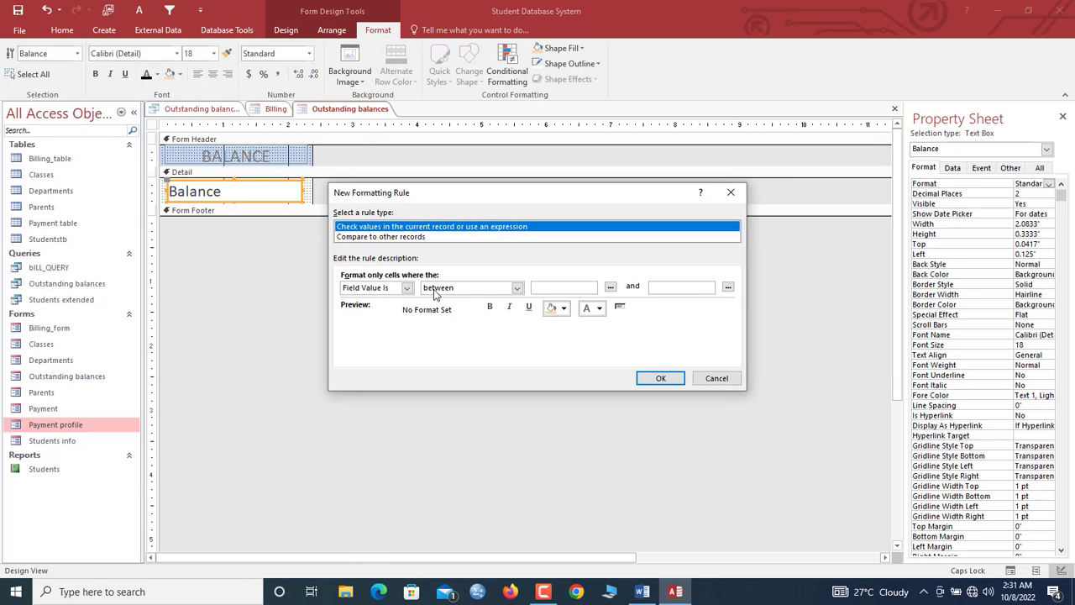
left_click(443, 294)
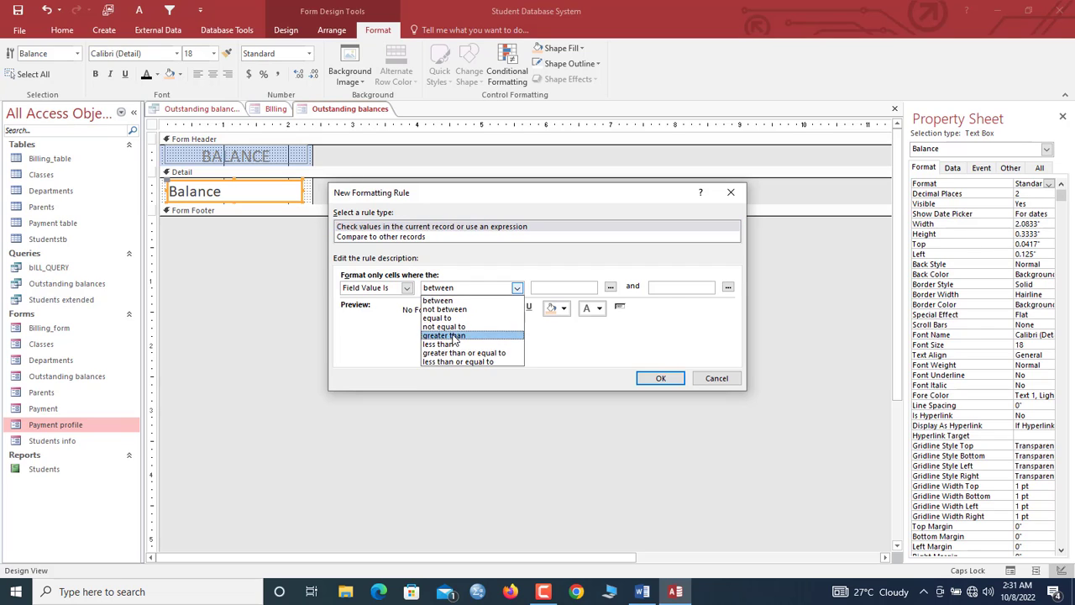
left_click(453, 336)
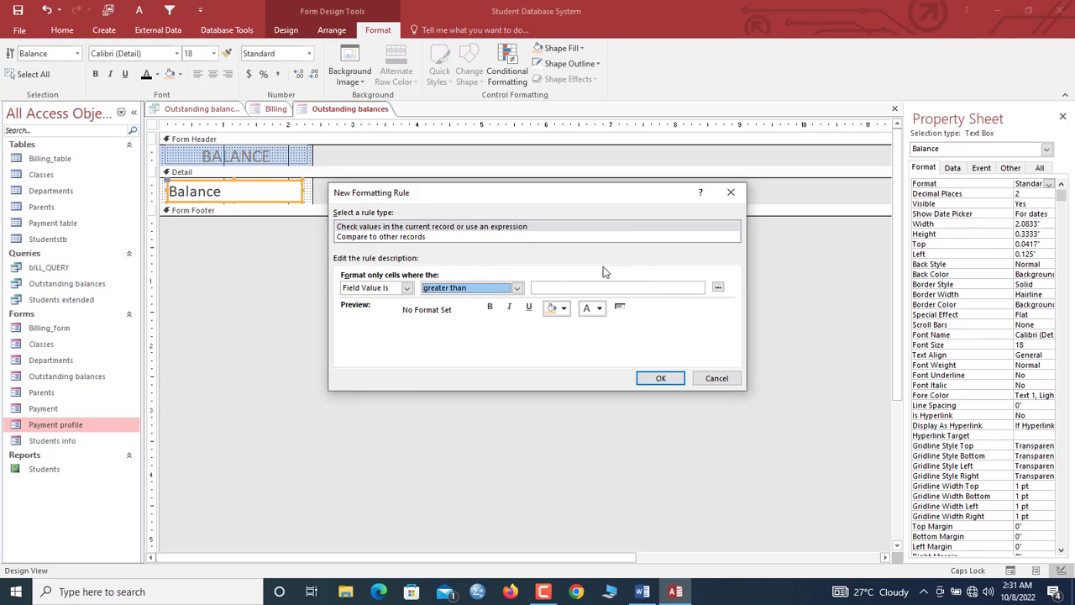
left_click(601, 287)
type("0")
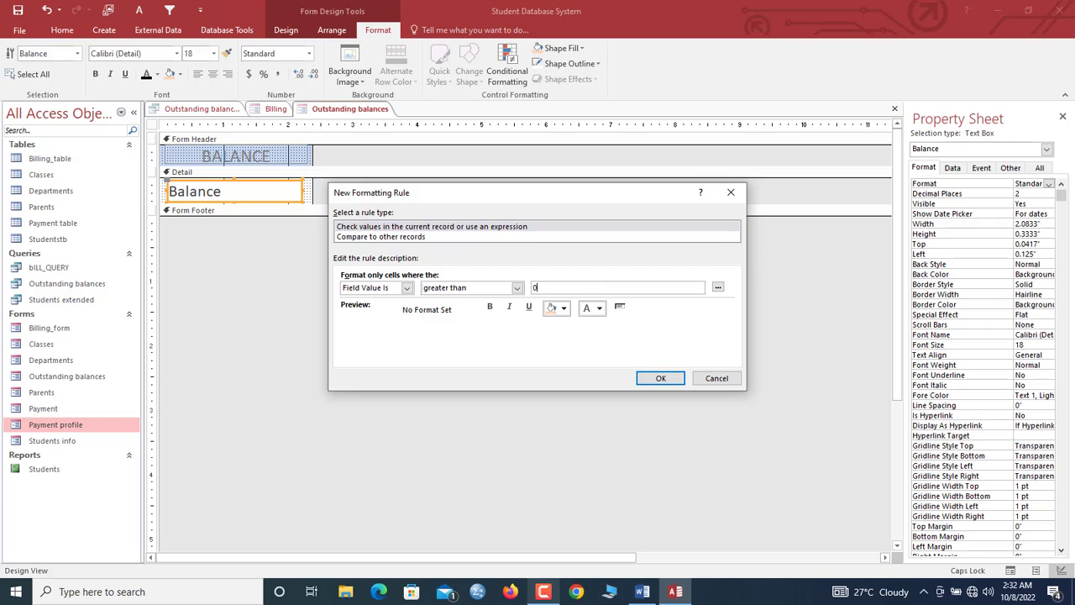
- Give the greater-than-0 rule a dark red fill with bold white text and accept the rule
left_click(563, 307)
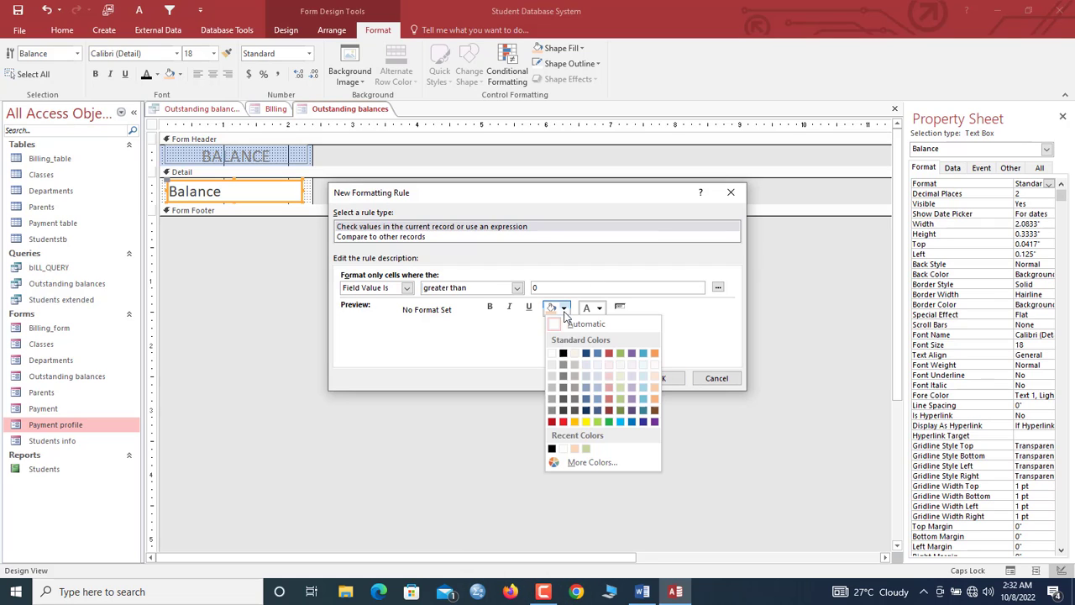
left_click(552, 422)
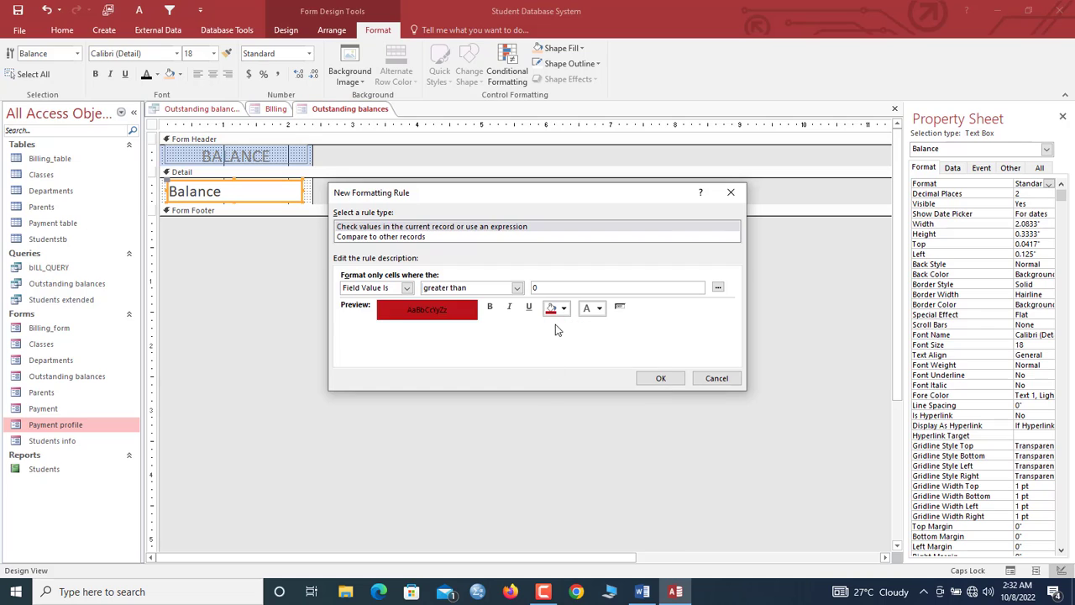
left_click(599, 307)
left_click(587, 353)
left_click(492, 308)
left_click(658, 378)
- Add a second conditional formatting rule to the Balance text box for field values equal to 0
left_click(384, 238)
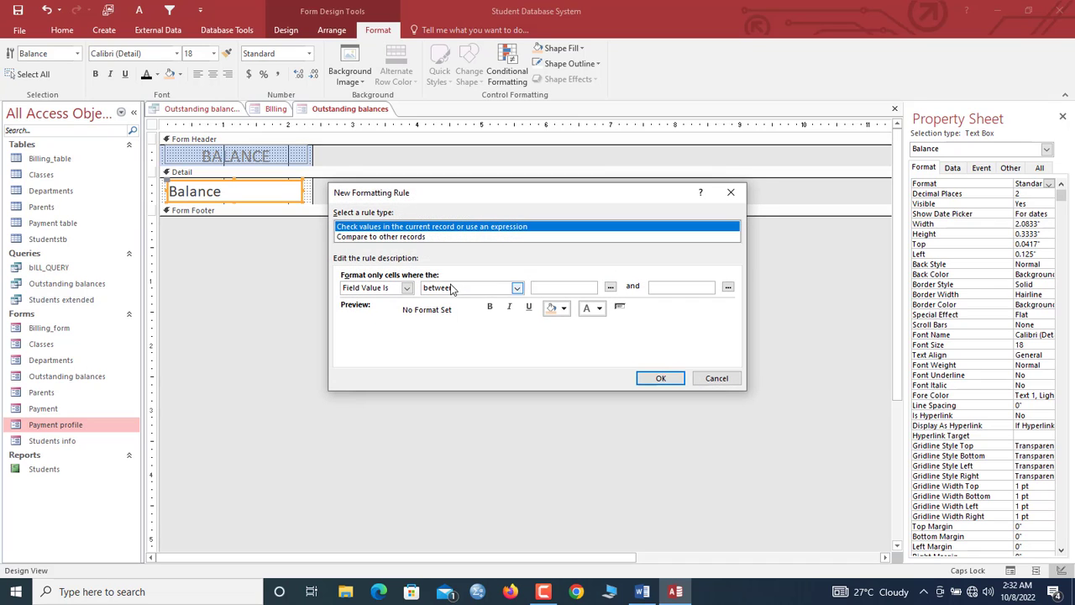
left_click(479, 288)
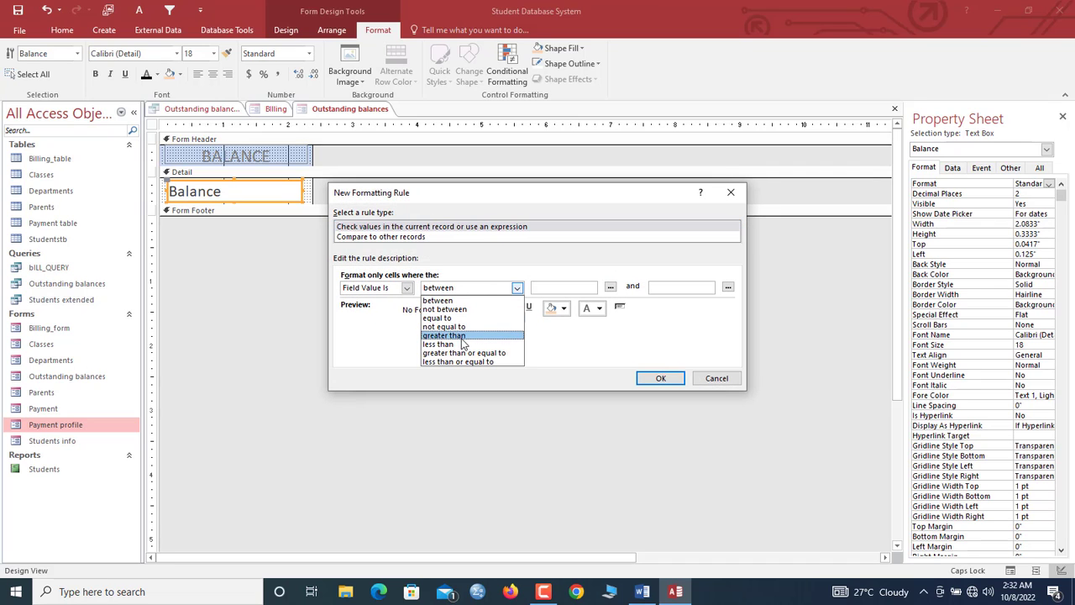
left_click(438, 317)
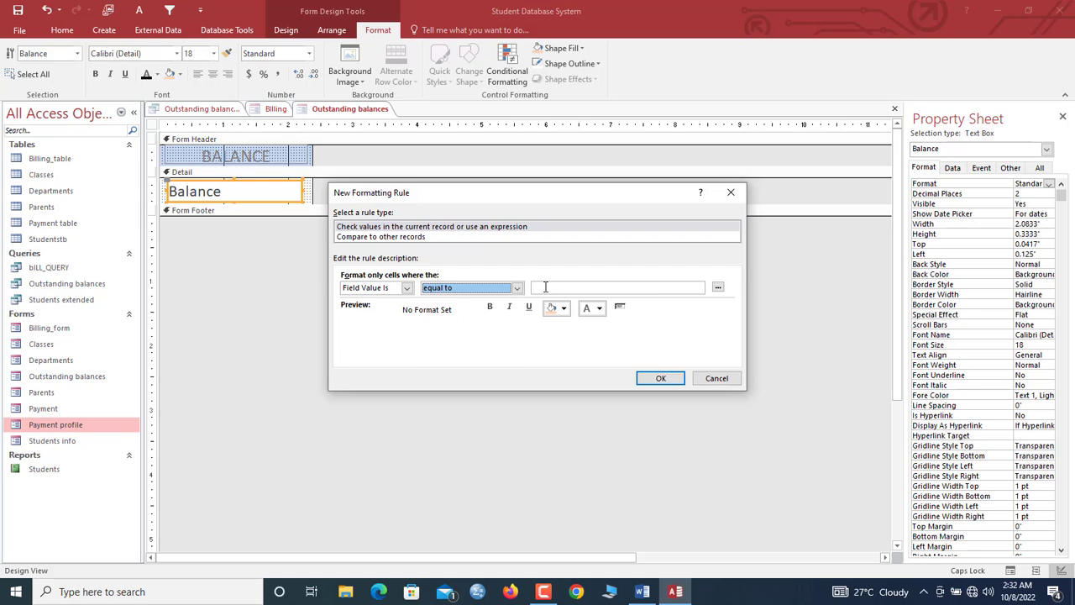
left_click(547, 287)
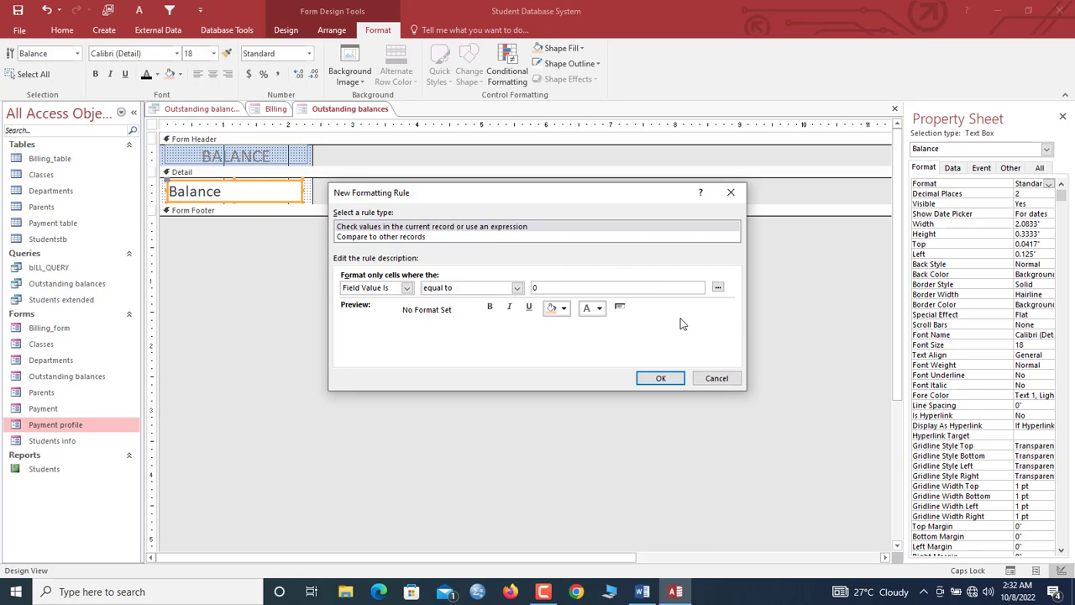
- Give the equal-to-0 rule a green fill with bold white text and apply the conditional formatting rules
left_click(564, 308)
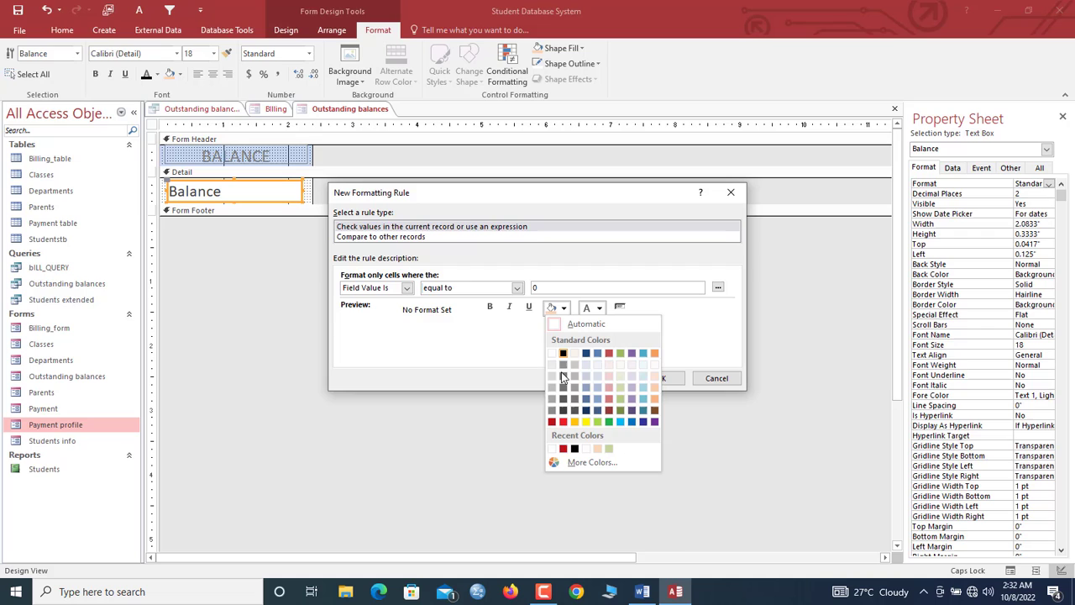
left_click(607, 421)
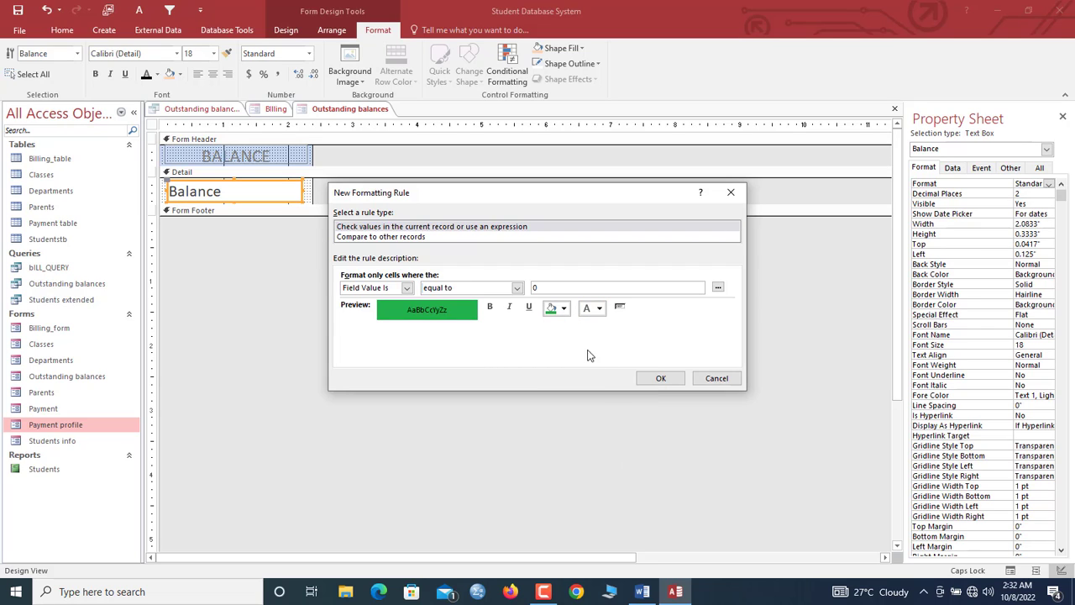
left_click(597, 309)
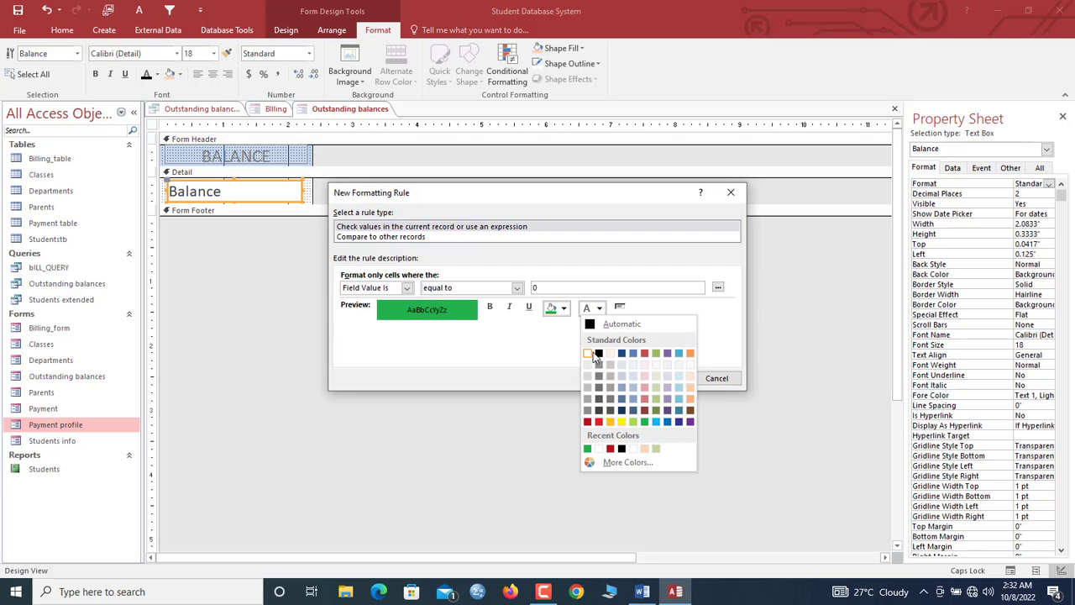
left_click(588, 353)
left_click(490, 307)
left_click(661, 378)
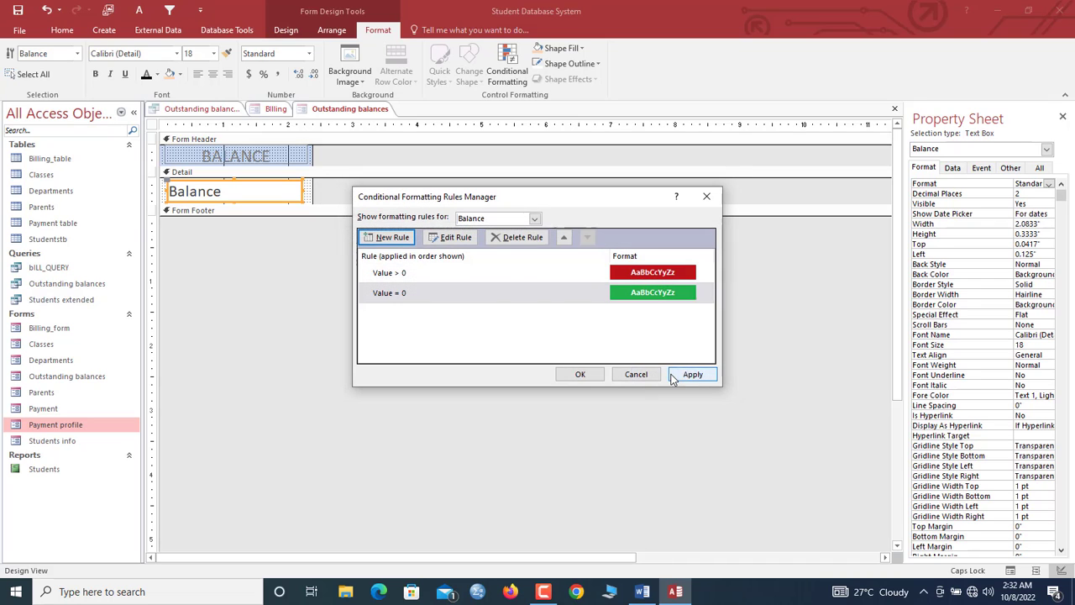
left_click(693, 372)
left_click(576, 372)
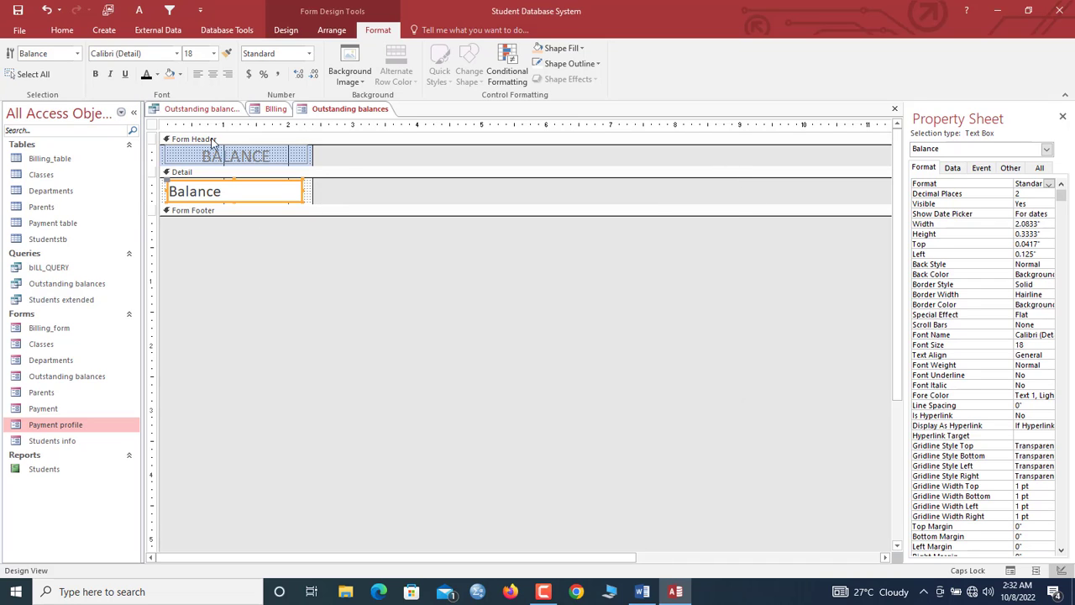
- Set the font color of the BALANCE label and Balance text box to black and align both controls left
left_click(234, 158, "shift")
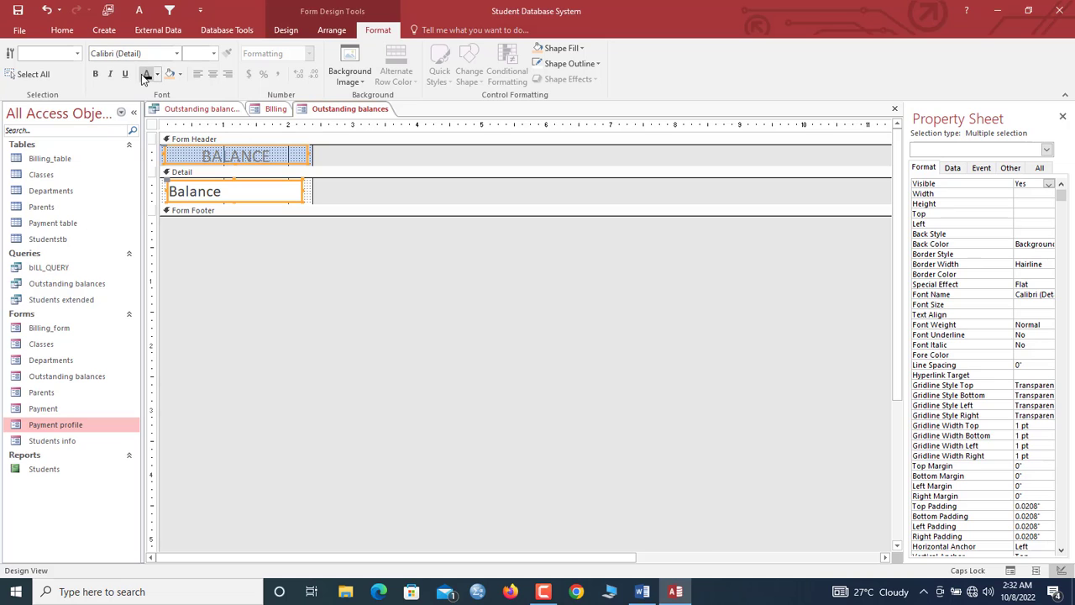
left_click_drag(312, 152, 316, 152)
right_click(283, 164)
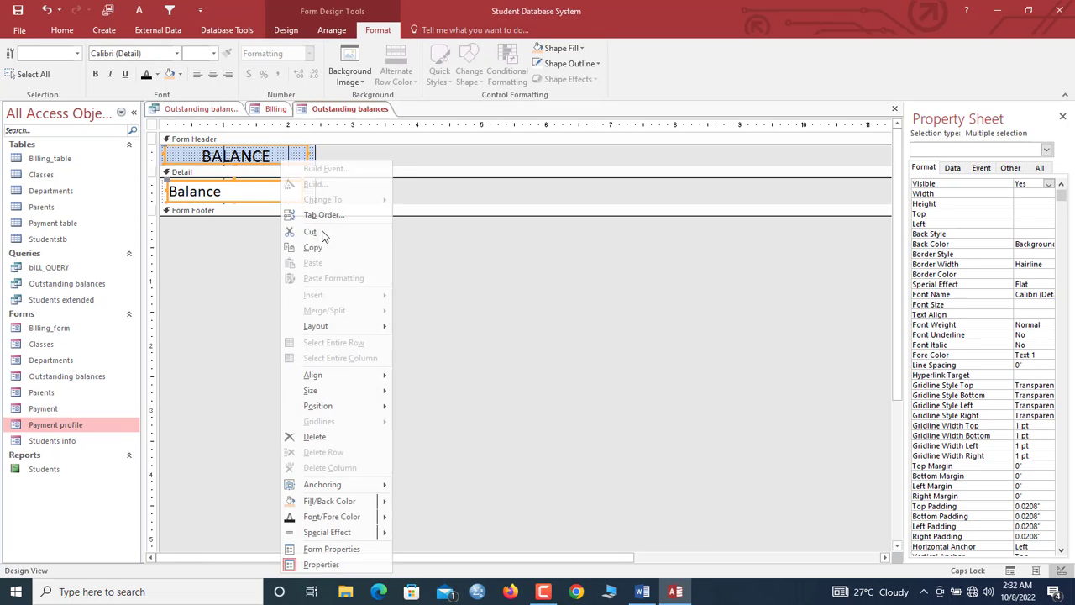
mouse_move(378, 378)
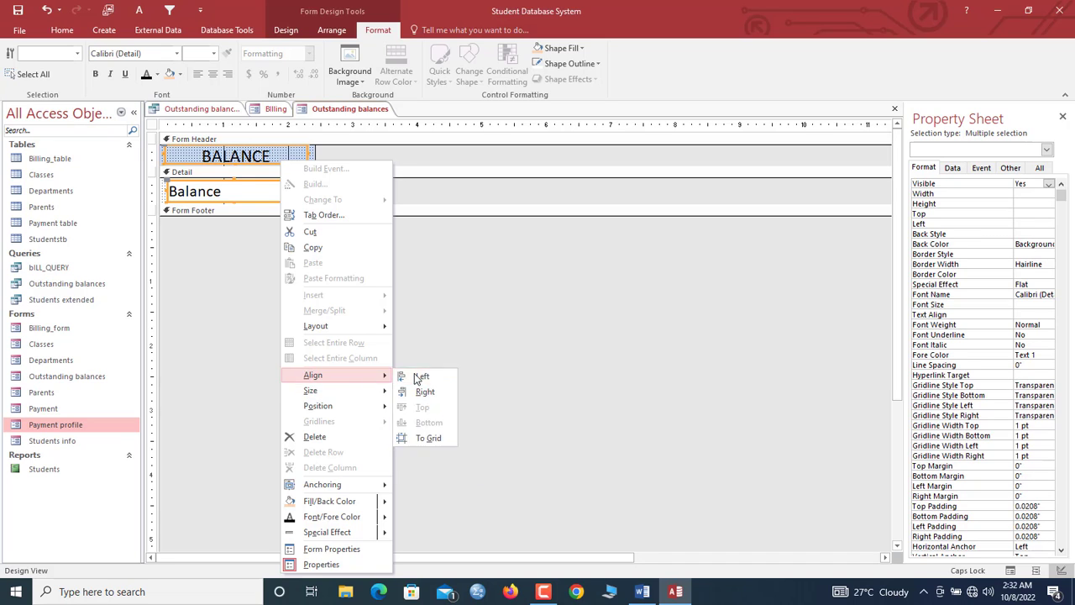
left_click(414, 376)
- Size the BALANCE label and Balance text box to the widest, and narrow both to about 1.79"
right_click(278, 168)
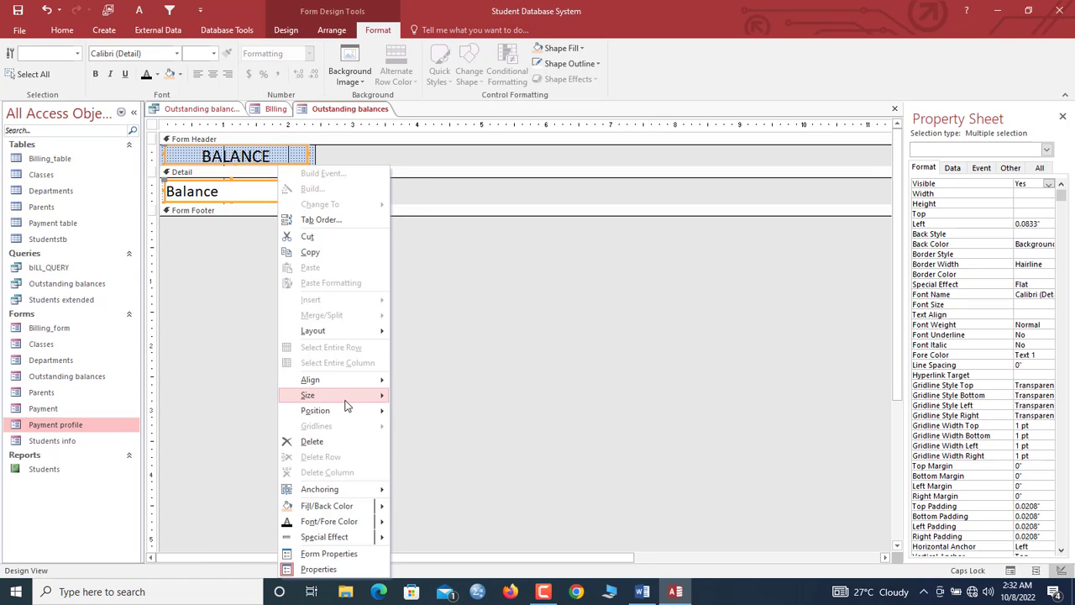
mouse_move(353, 394)
left_click(411, 461)
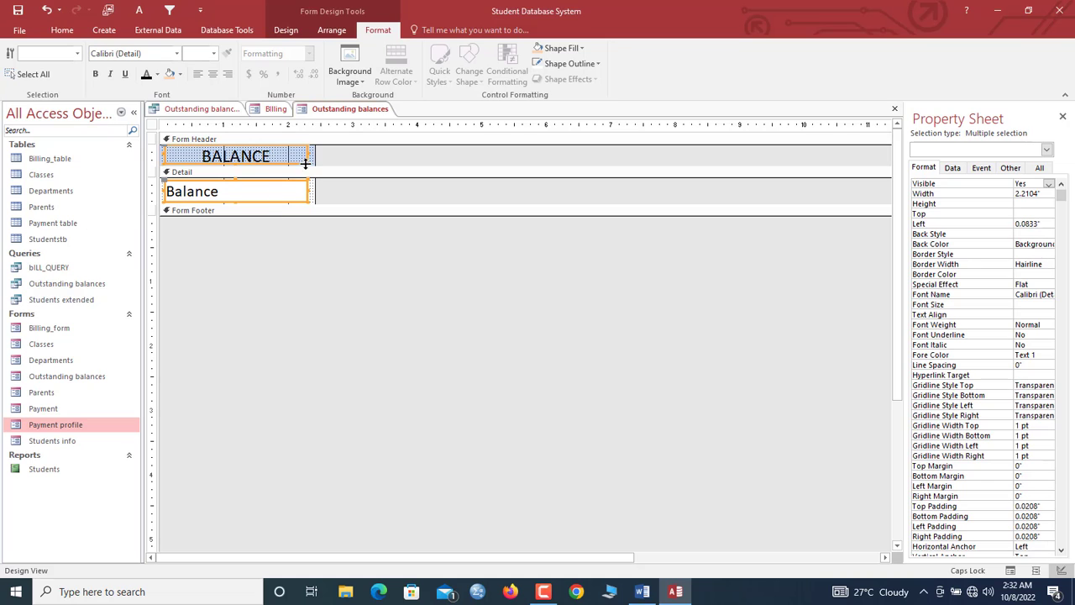
left_click_drag(307, 153, 281, 153)
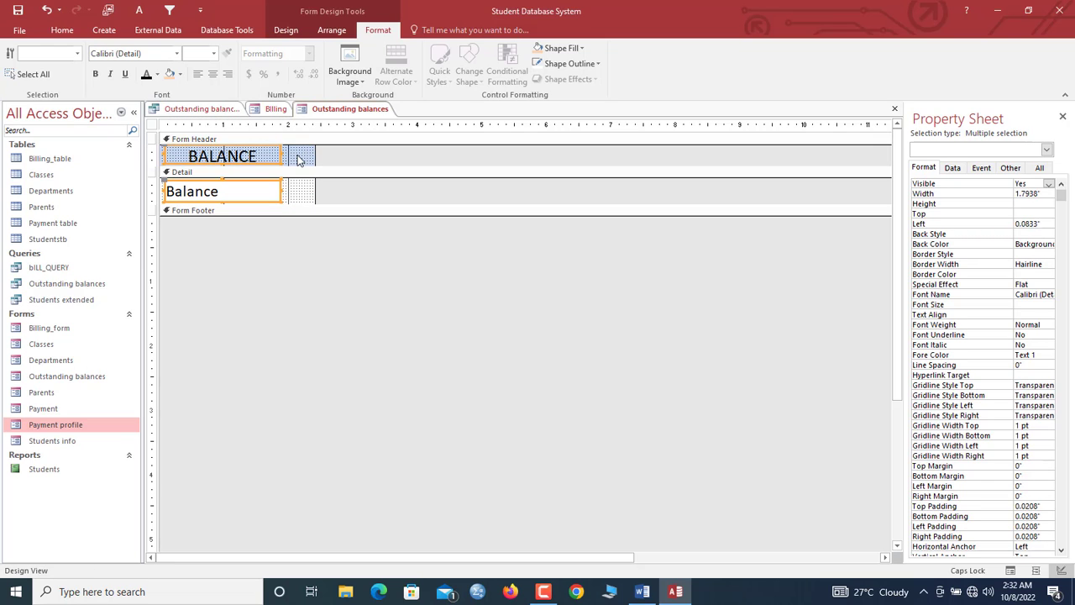
- Fill the Form Header section with black and set the BALANCE label's font color to white
left_click(369, 139)
left_click(572, 49)
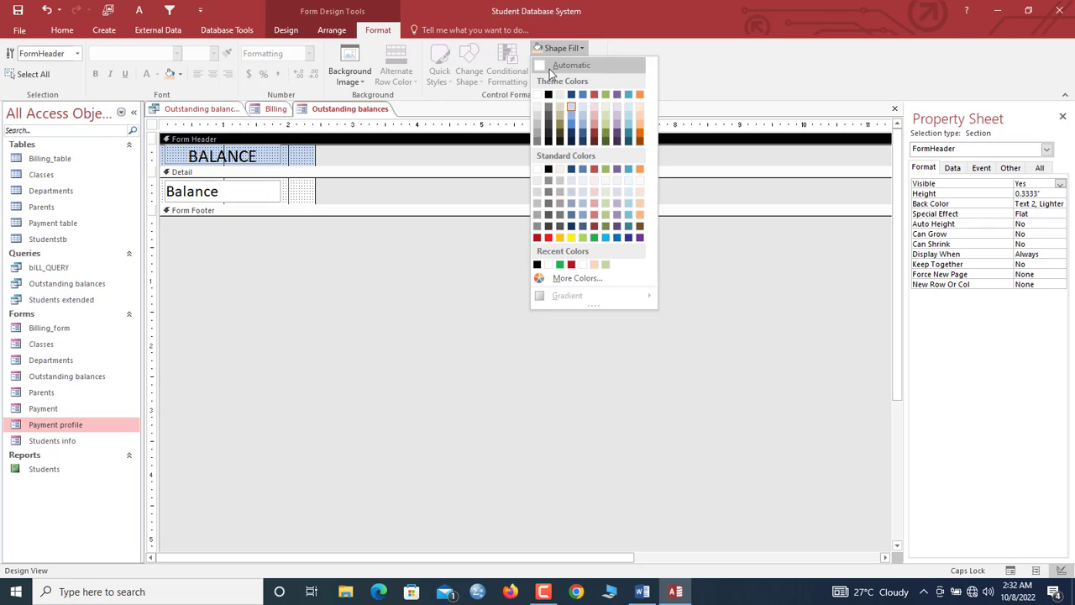
left_click(555, 87)
left_click(240, 160)
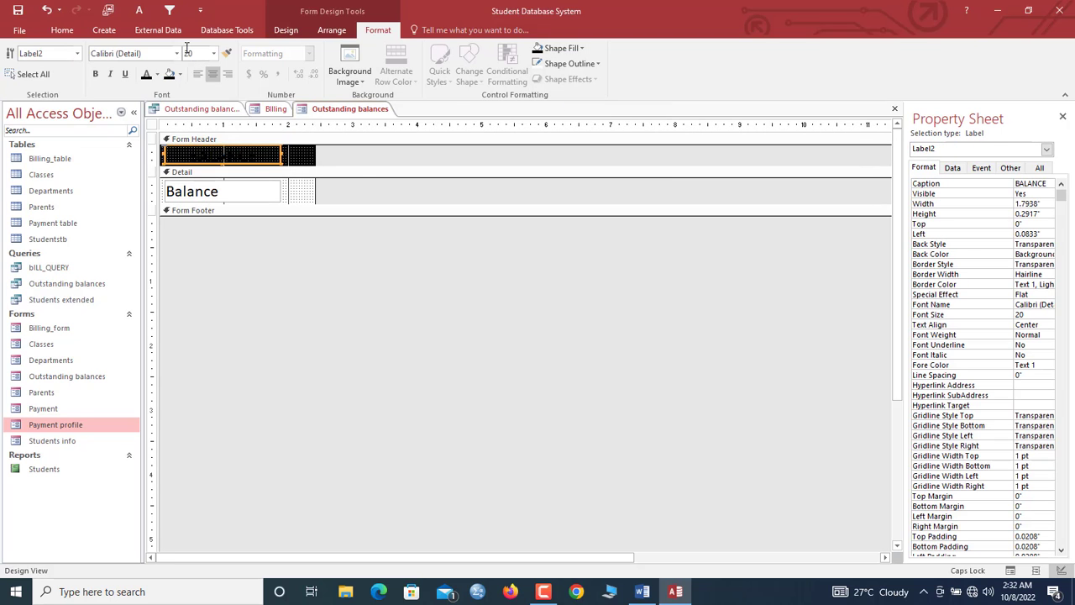
left_click(157, 74)
left_click(145, 121)
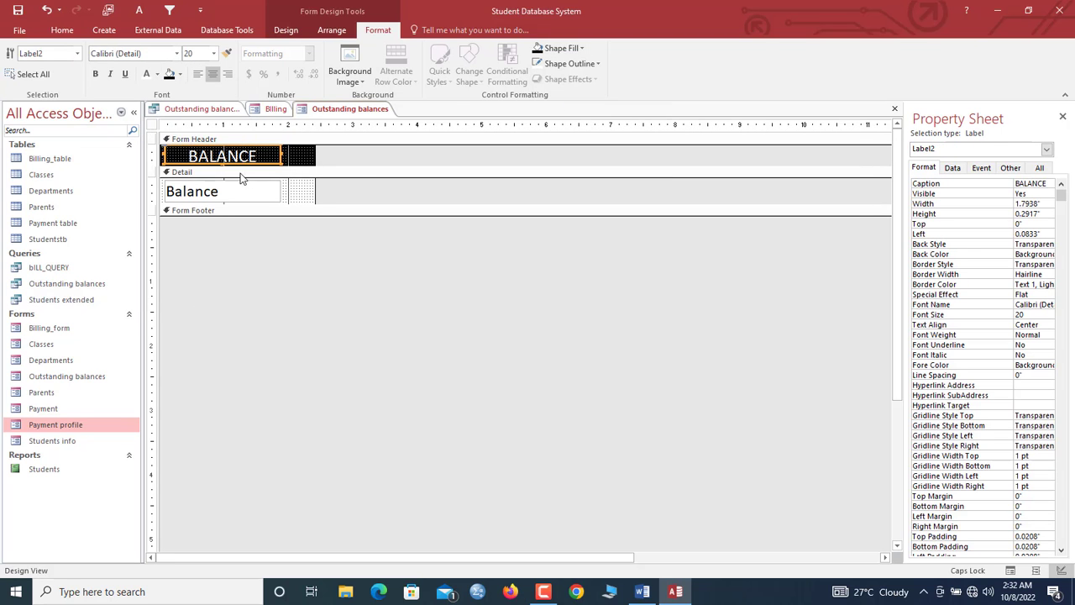
- Fill the Detail section with a light orange theme color and narrow the form to about 2.04"
left_click(309, 195)
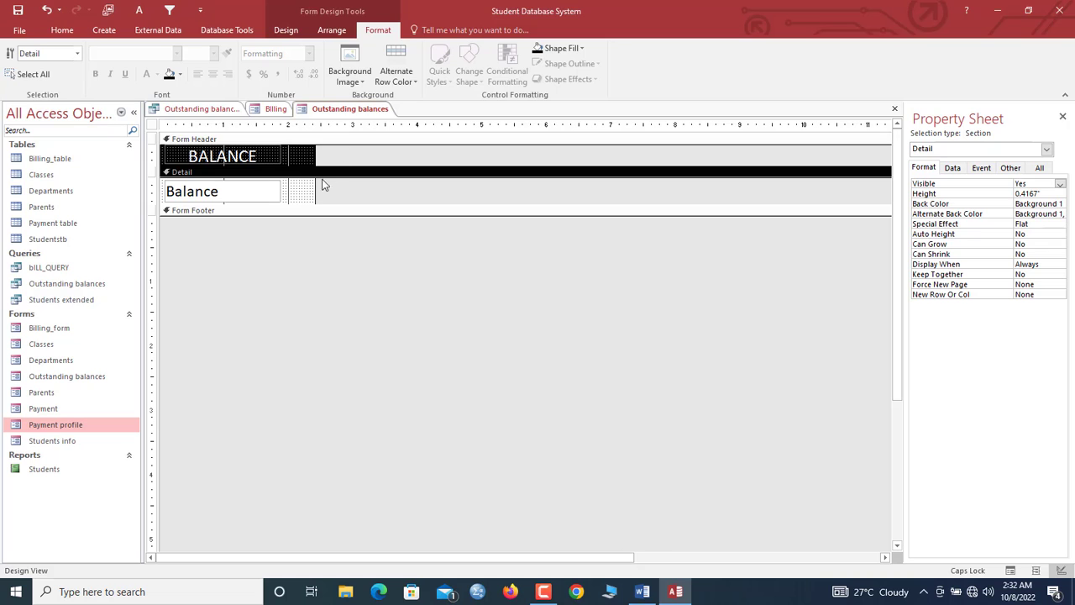
left_click(546, 50)
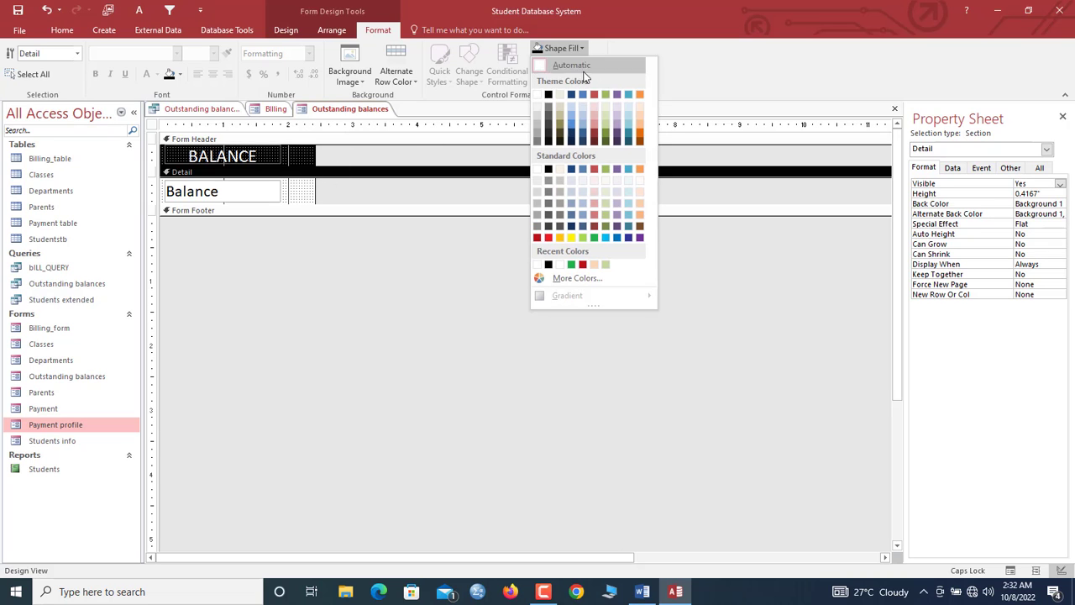
left_click(638, 113)
left_click_drag(313, 187, 292, 189)
left_click(267, 186)
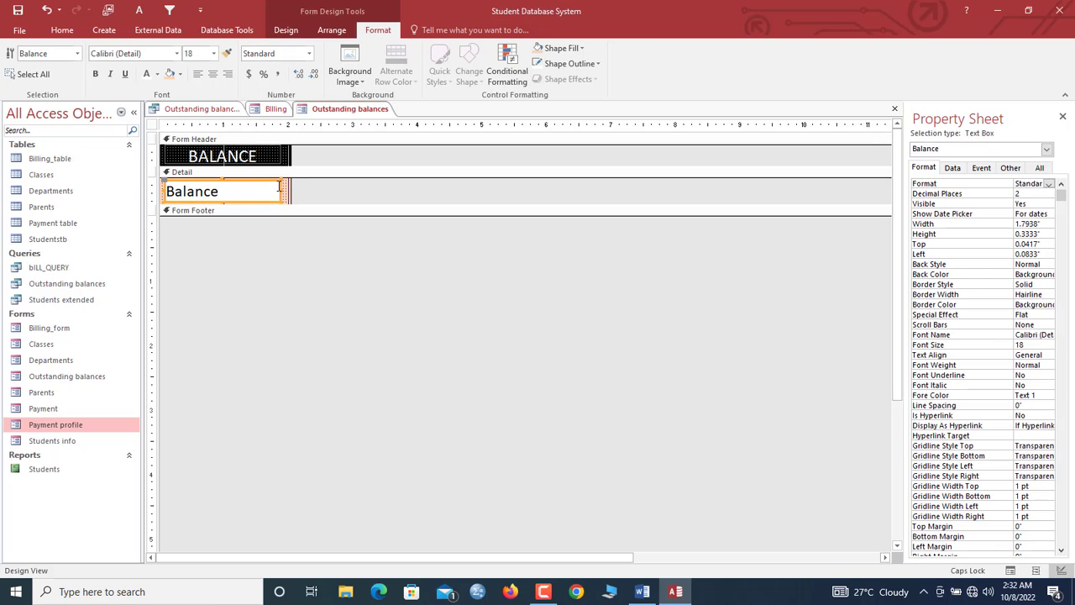
- Set the form's Navigation Buttons and Record Selectors properties to No
left_click(151, 126)
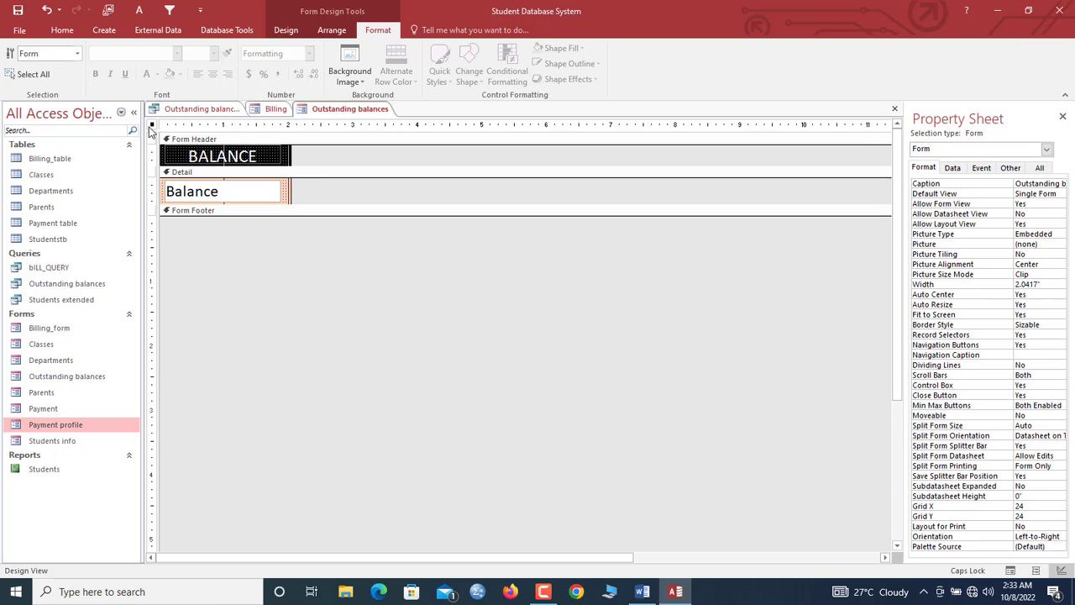
double_click(1019, 345)
double_click(1019, 335)
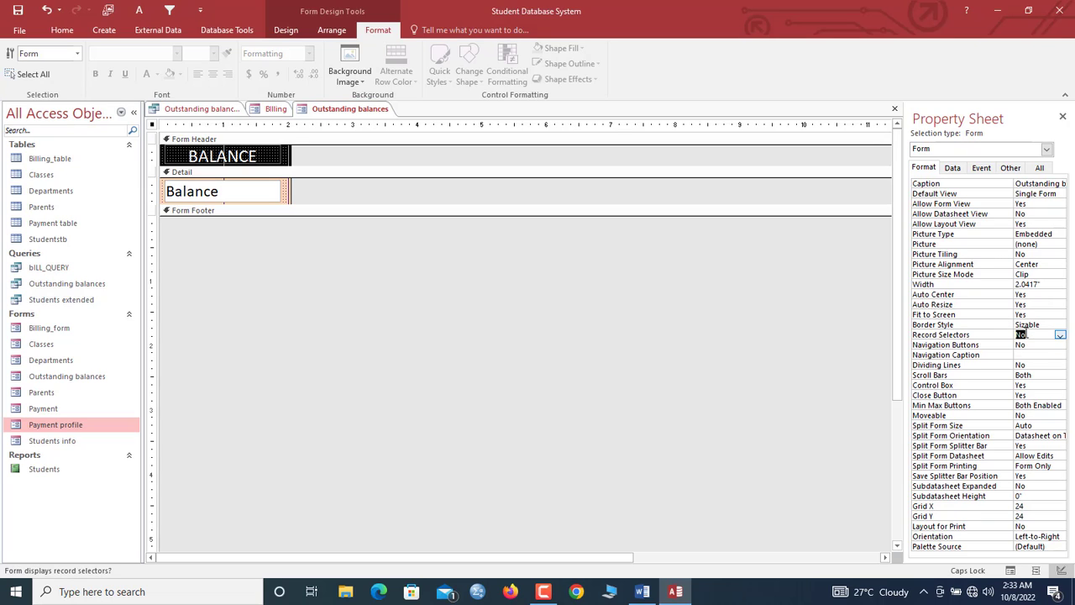
- Close all open objects and open the Payment profile form in Design View
right_click(330, 119)
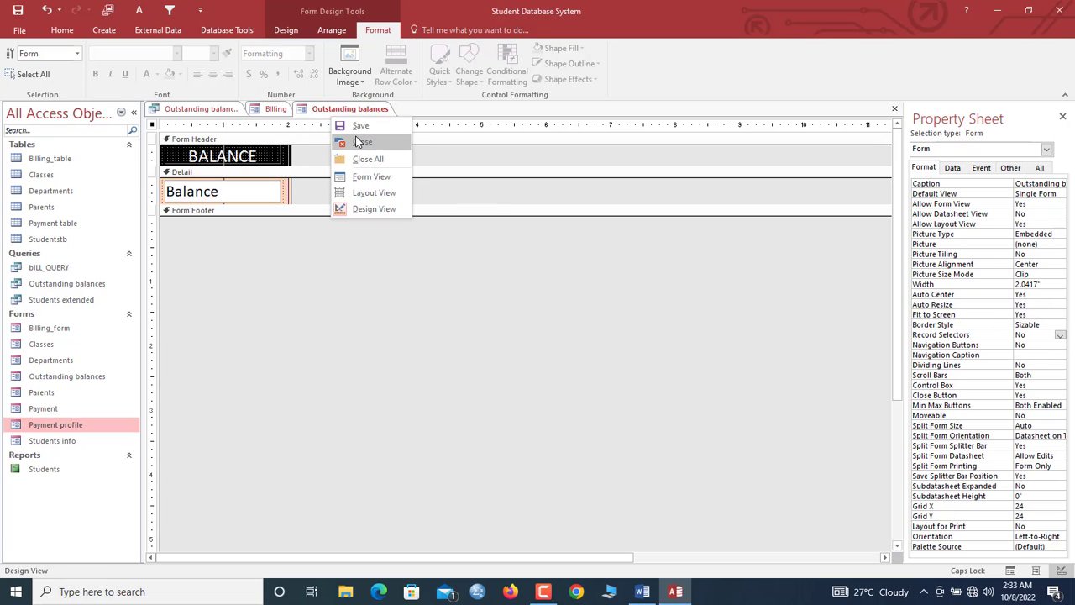
left_click(363, 159)
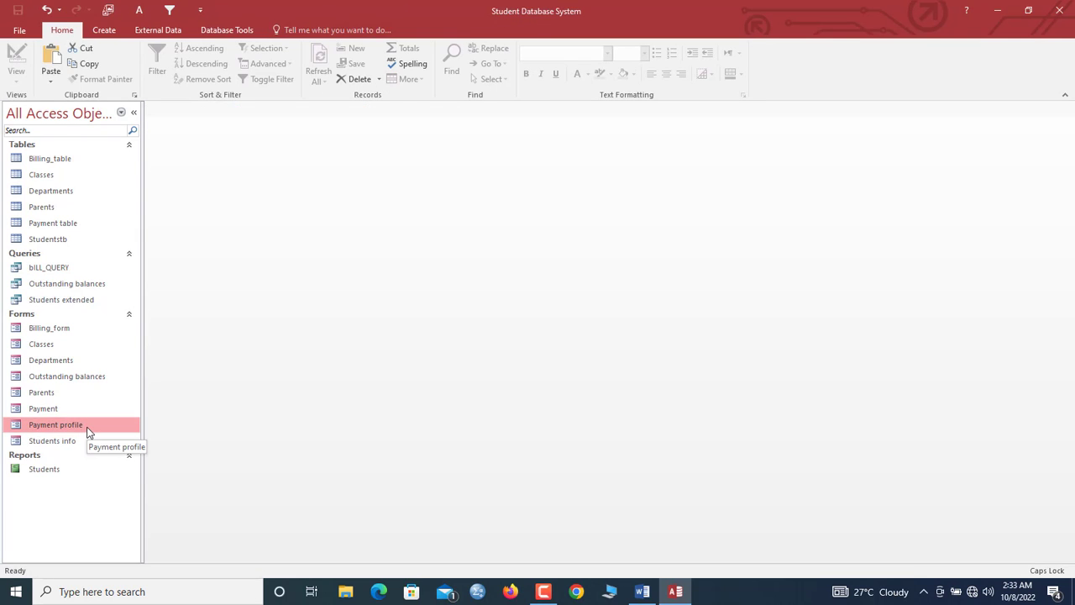
right_click(88, 431)
left_click(139, 285)
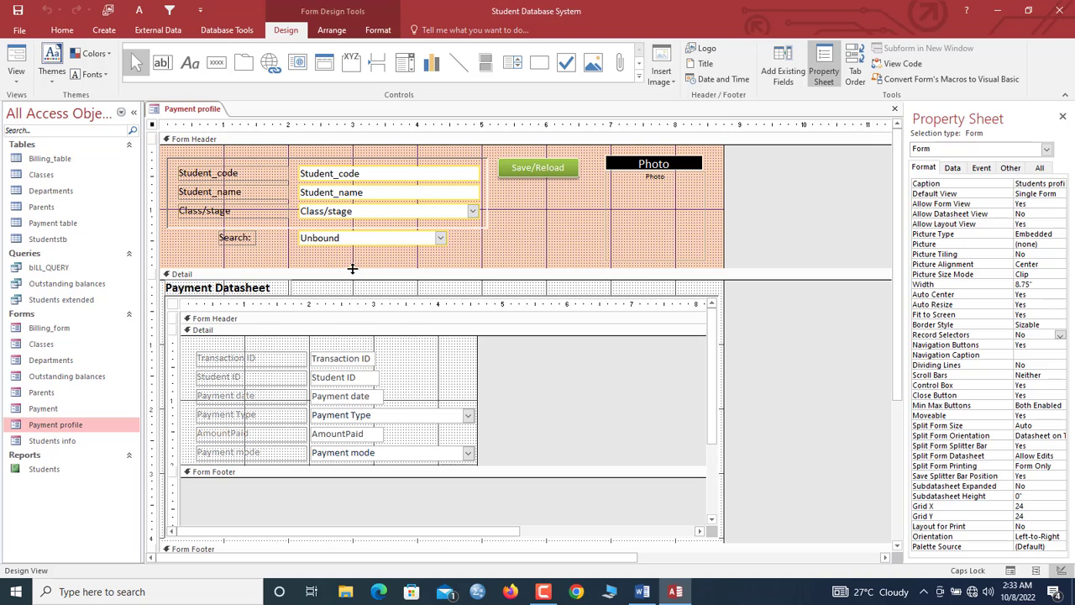
- Make the Form Header slightly taller, insert the Outstanding balances form there as a subform below the search box, and delete its attached label
left_click_drag(353, 268, 353, 279)
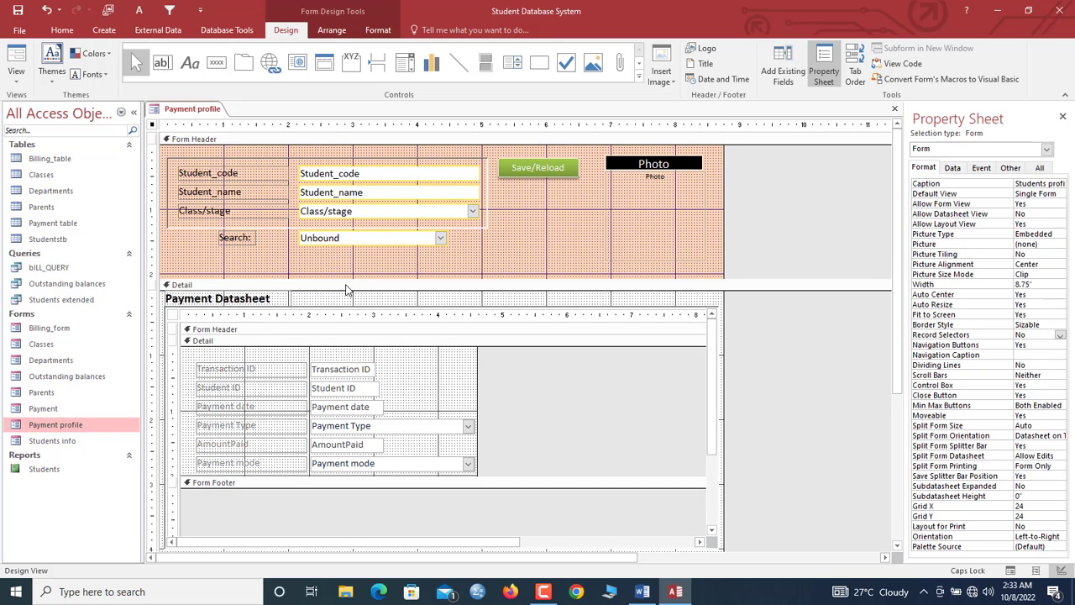
left_click_drag(68, 375, 424, 267)
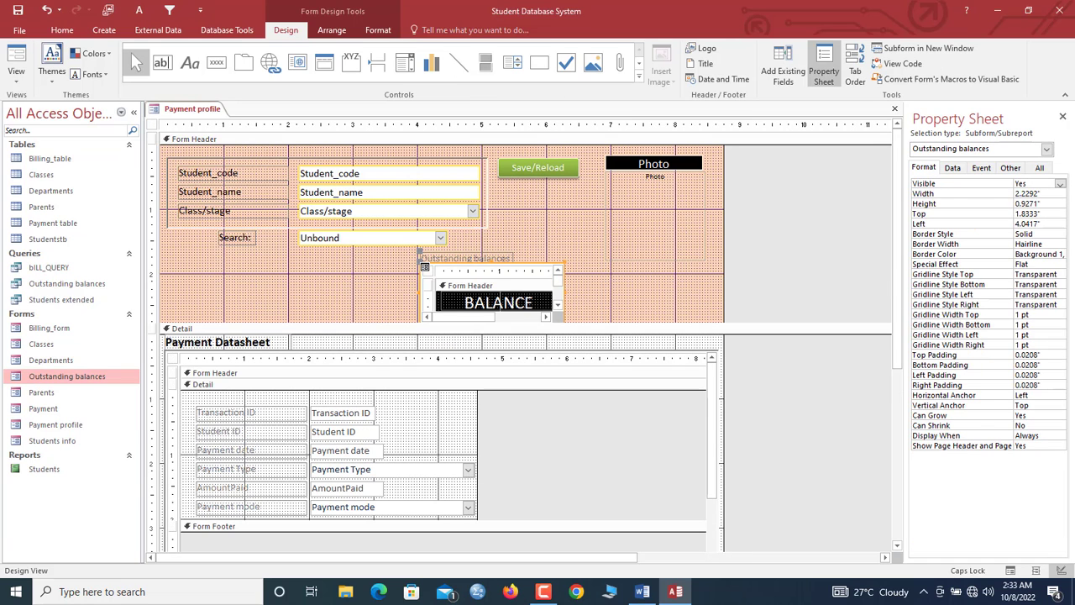
left_click(444, 258)
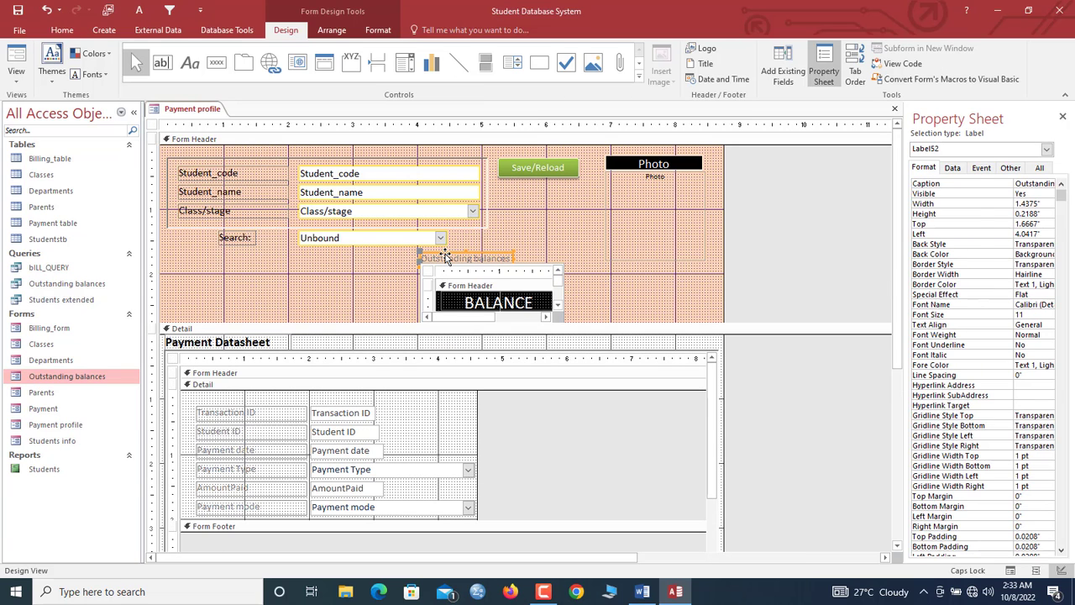
key("Delete")
- Move the Outstanding balances subform slightly up and right in the Form Header and give it the Sunken special effect
left_click(457, 266)
left_click_drag(462, 264, 474, 254)
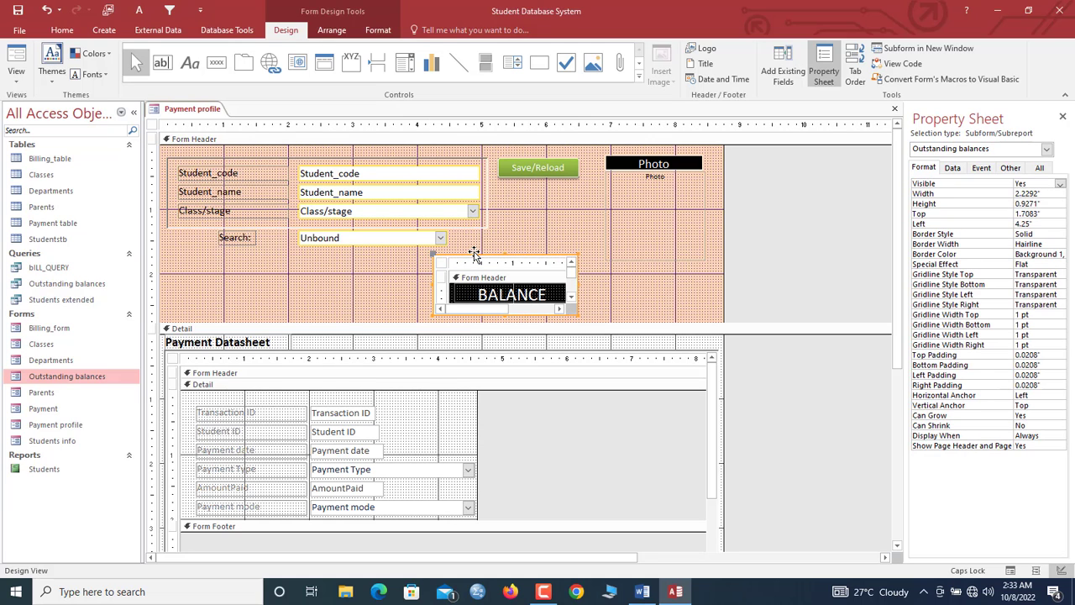
right_click(475, 255)
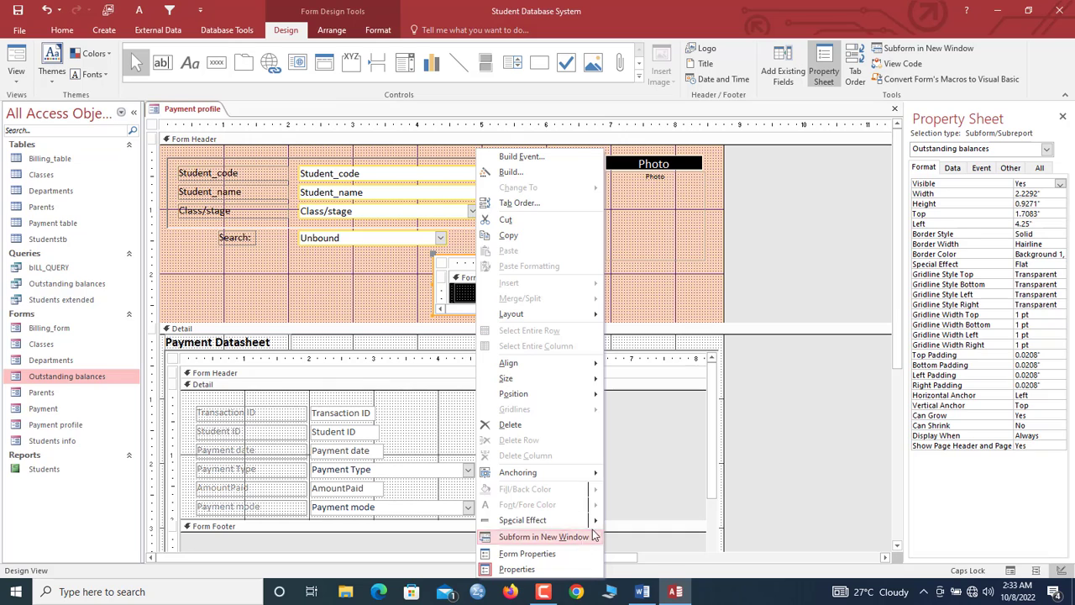
mouse_move(596, 518)
left_click(641, 529)
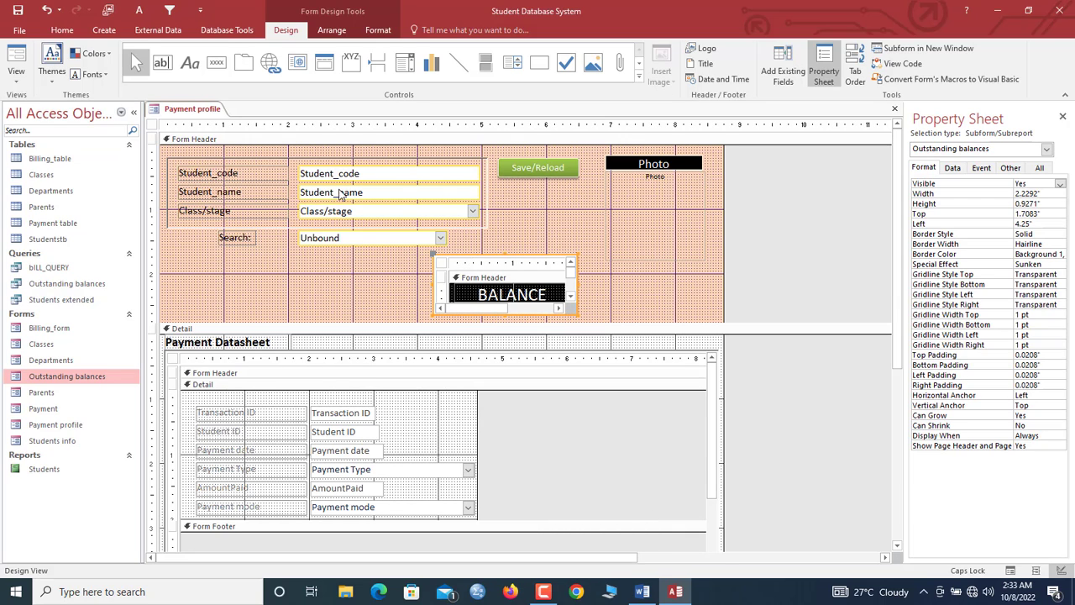
- Show the Payment profile form in Form View and maximize its window to check the embedded balance
right_click(193, 110)
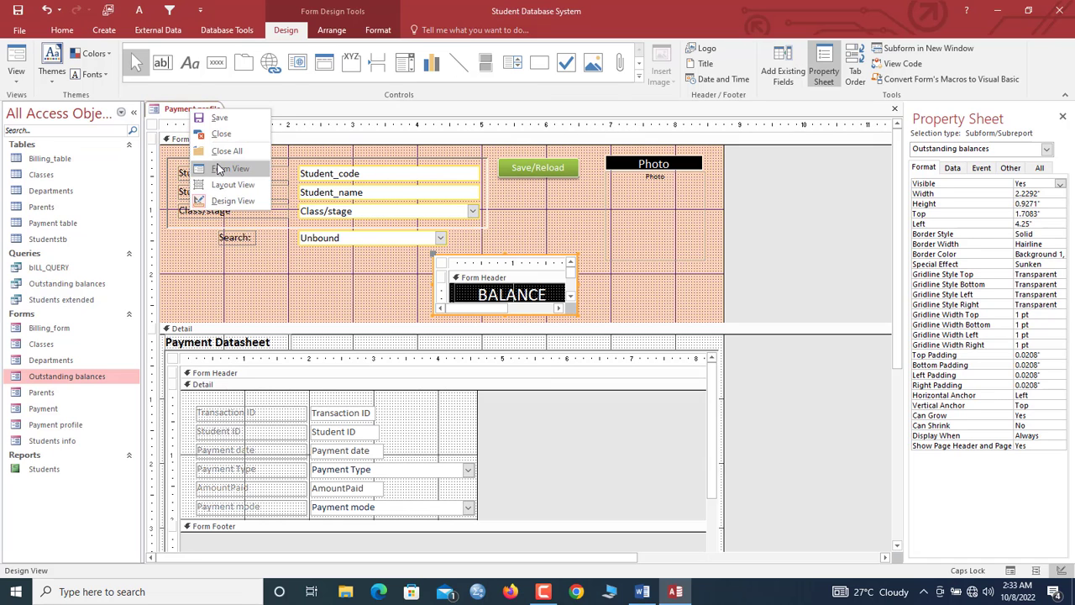
left_click(221, 169)
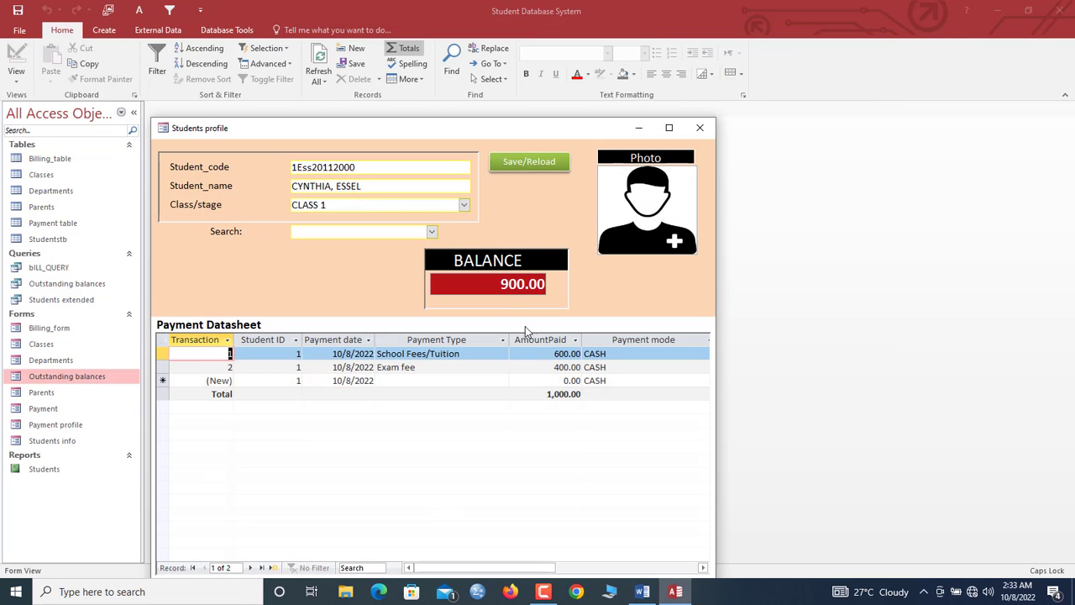
left_click(669, 127)
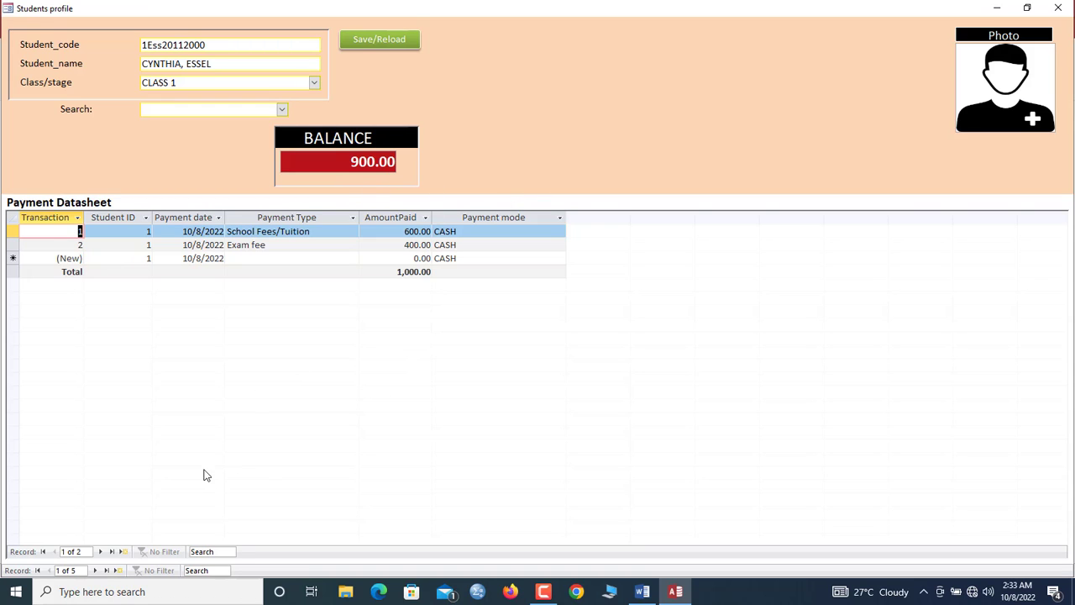
- Look up the third student through the search box and examine the balance displayed in the header subform
left_click(282, 109)
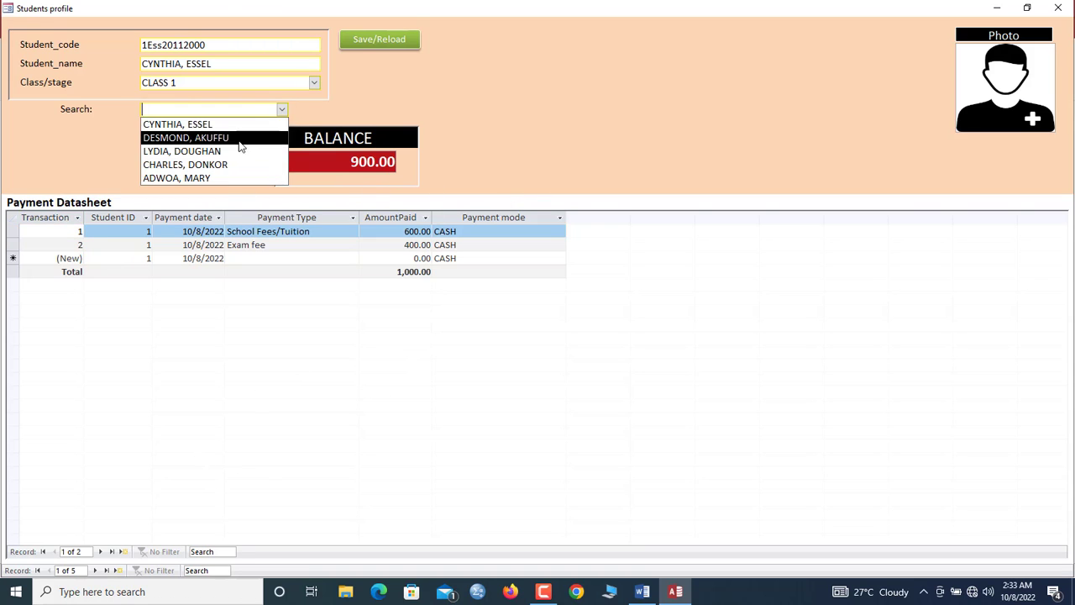
left_click(235, 149)
left_click(351, 161)
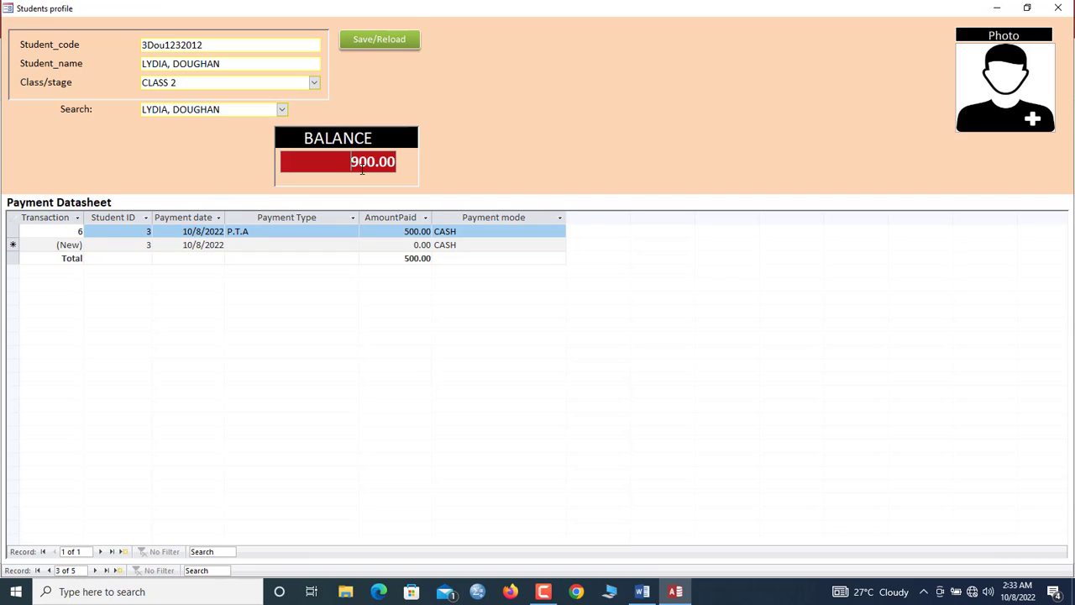
left_click_drag(353, 167, 400, 171)
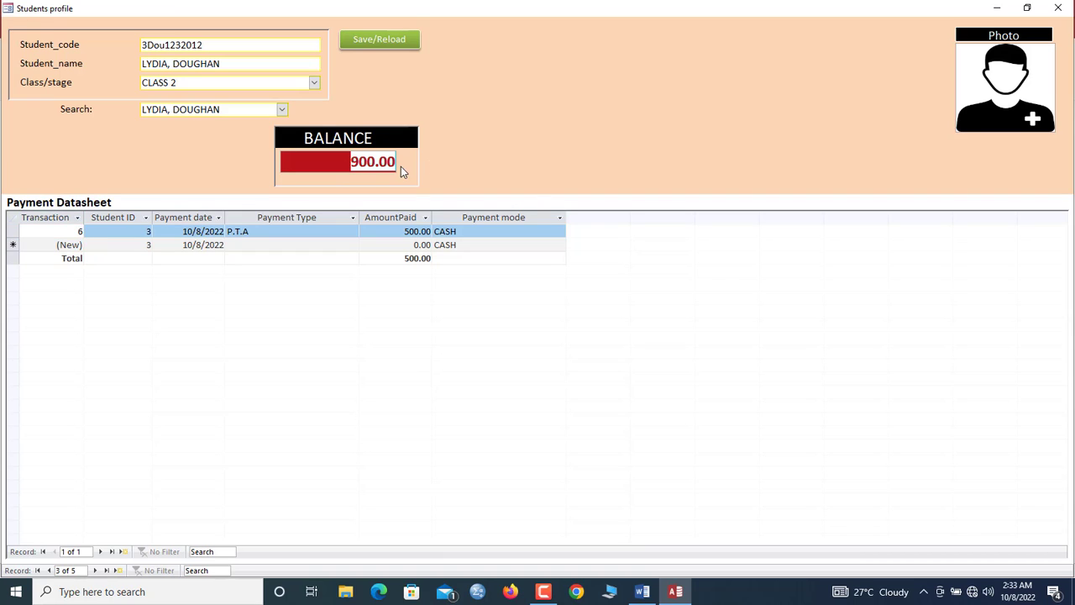
left_click(351, 161)
- Switch the form to Layout View and centre the text of the Balance field in the subform
right_click(440, 106)
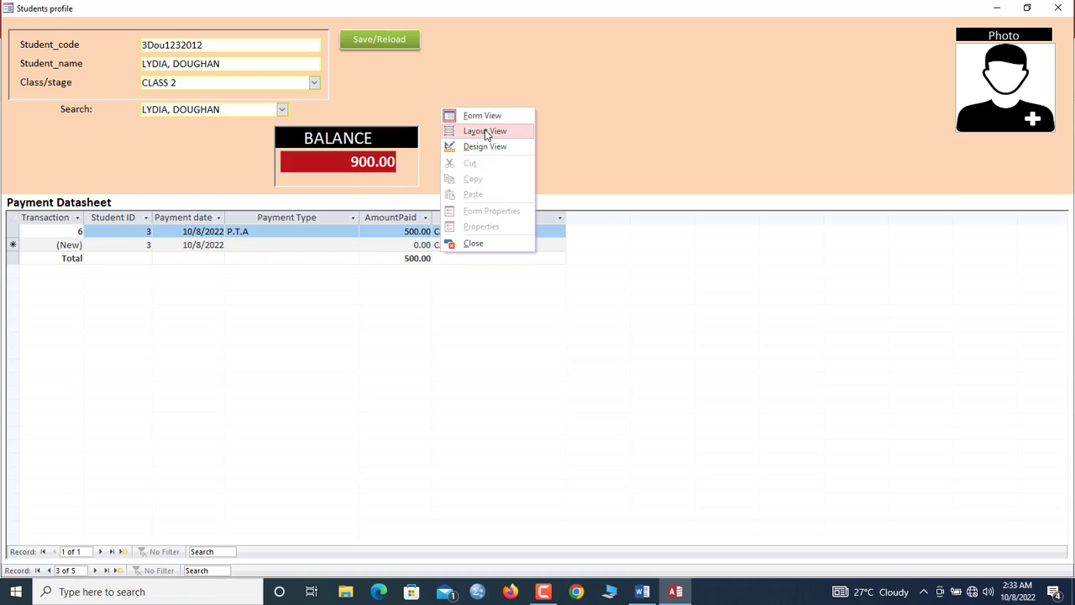
left_click(486, 132)
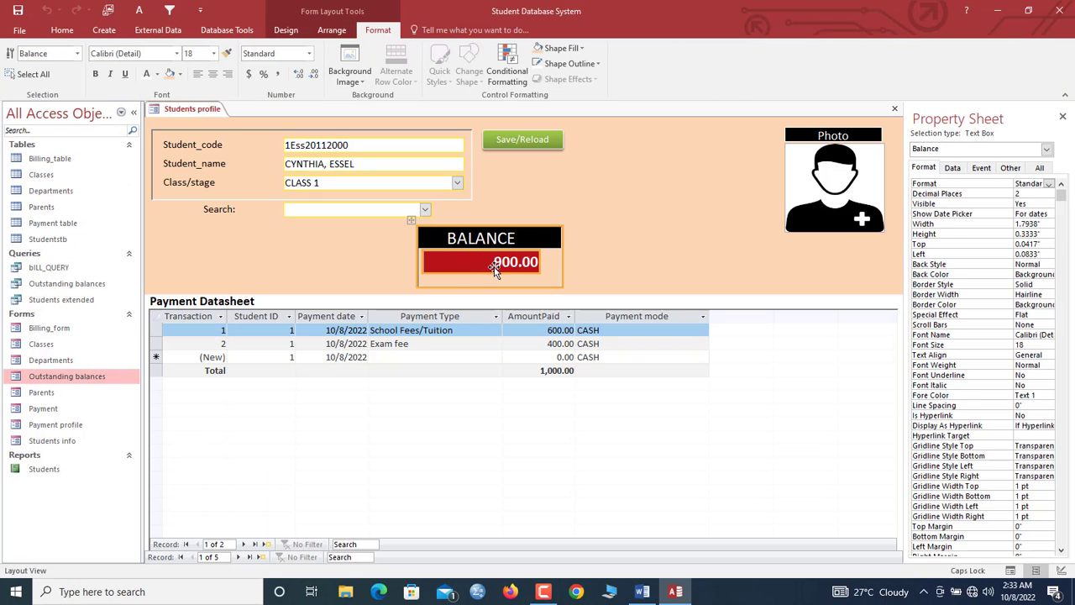
left_click(554, 266)
left_click(554, 266)
left_click(198, 74)
left_click(213, 74)
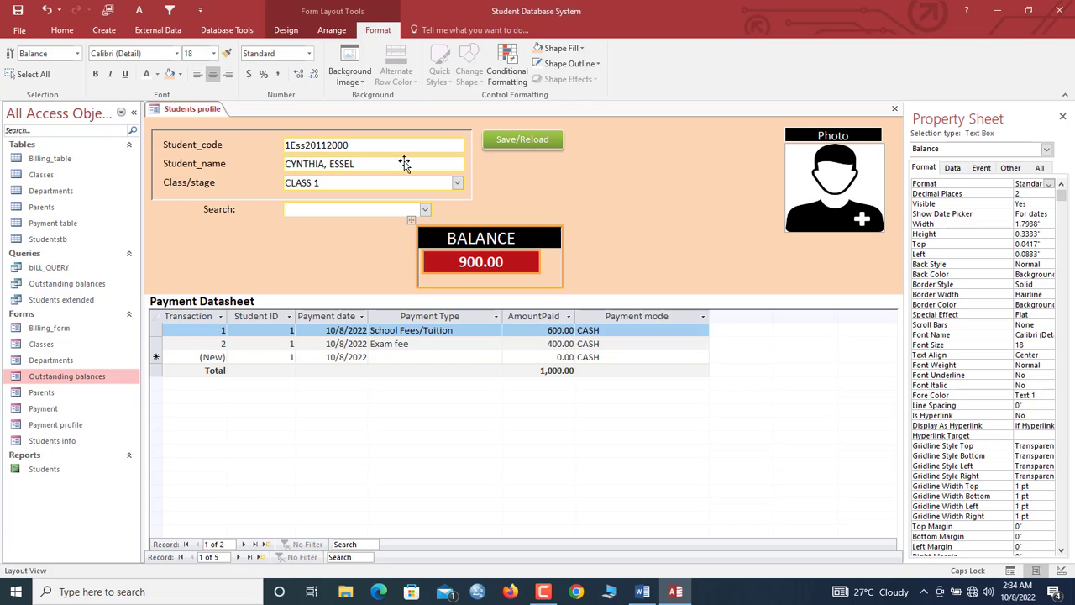
- Reduce the Outstanding balances subform's height to about 0.85" so it fits more tightly around the balance
left_click(539, 272)
left_click(491, 284)
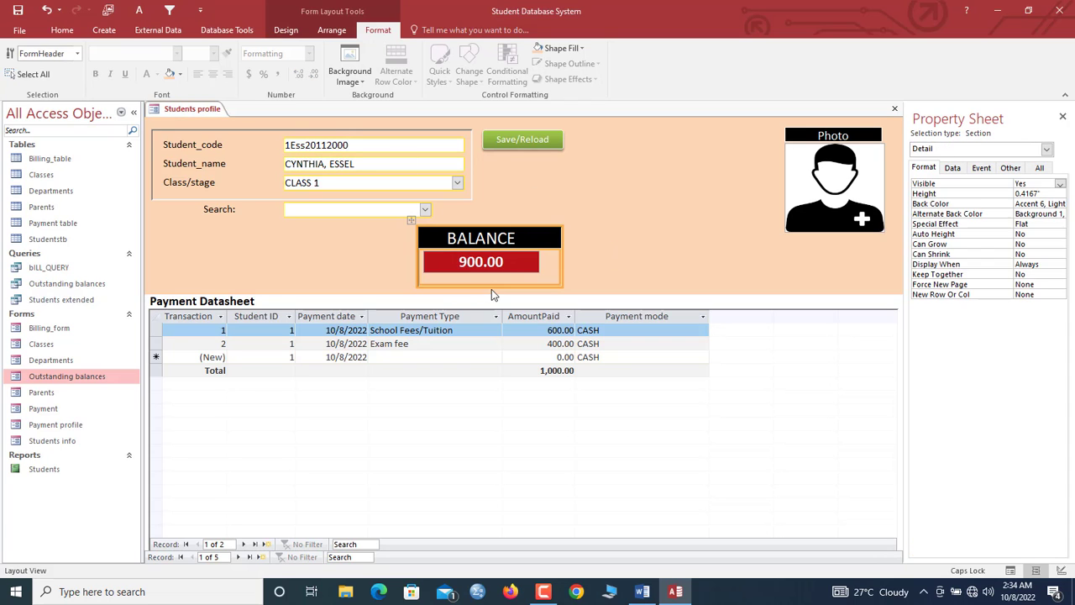
left_click_drag(492, 274, 492, 274)
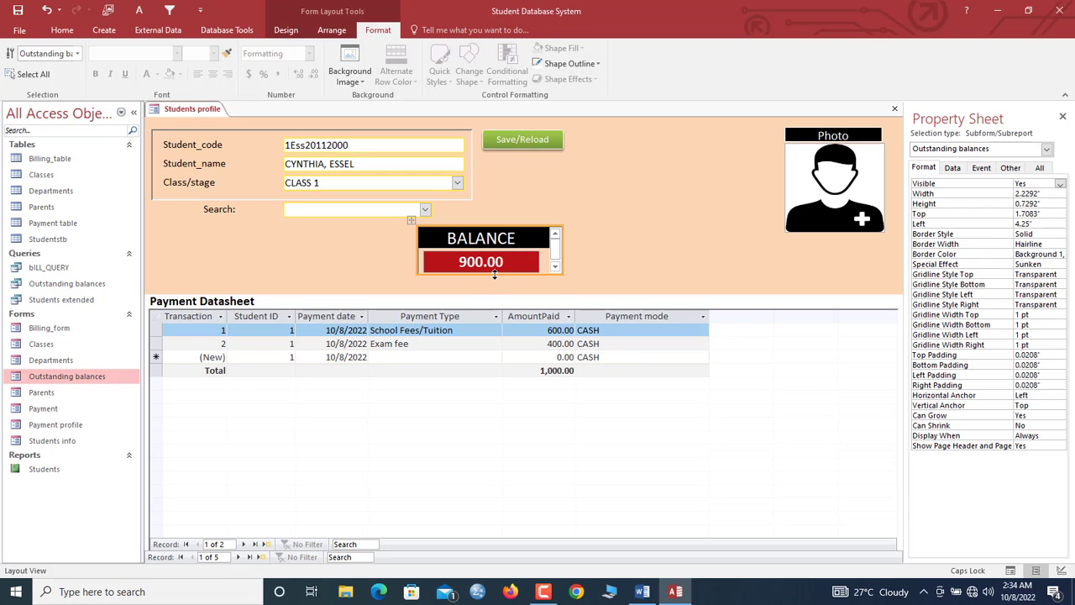
left_click(589, 269)
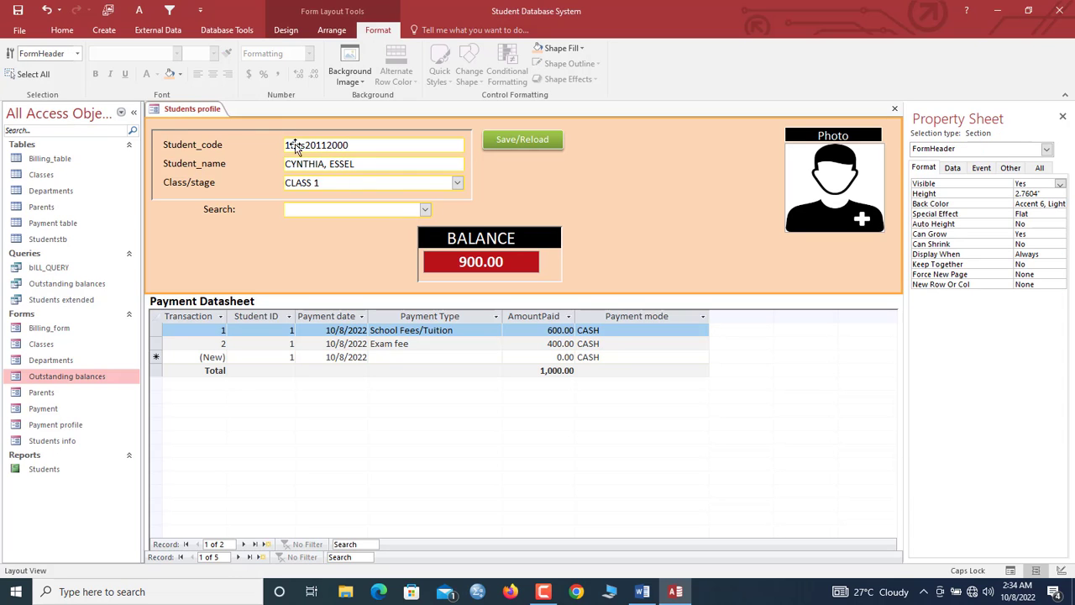
- Switch to Design View and open the Subform Field Linker for the Outstanding balances subform's Link Master Fields property
right_click(205, 109)
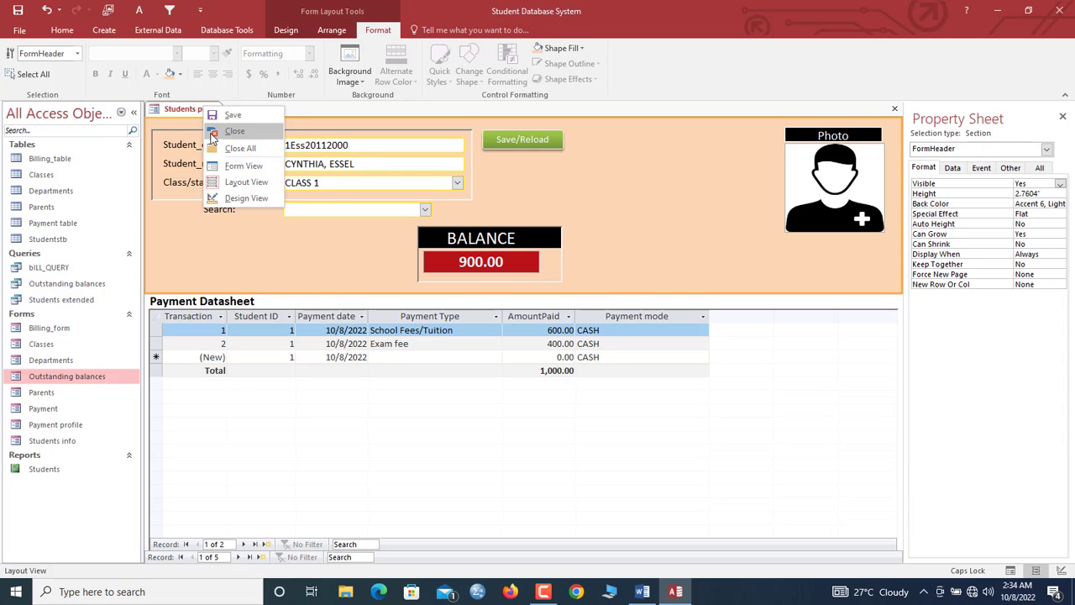
left_click(236, 199)
left_click(496, 268)
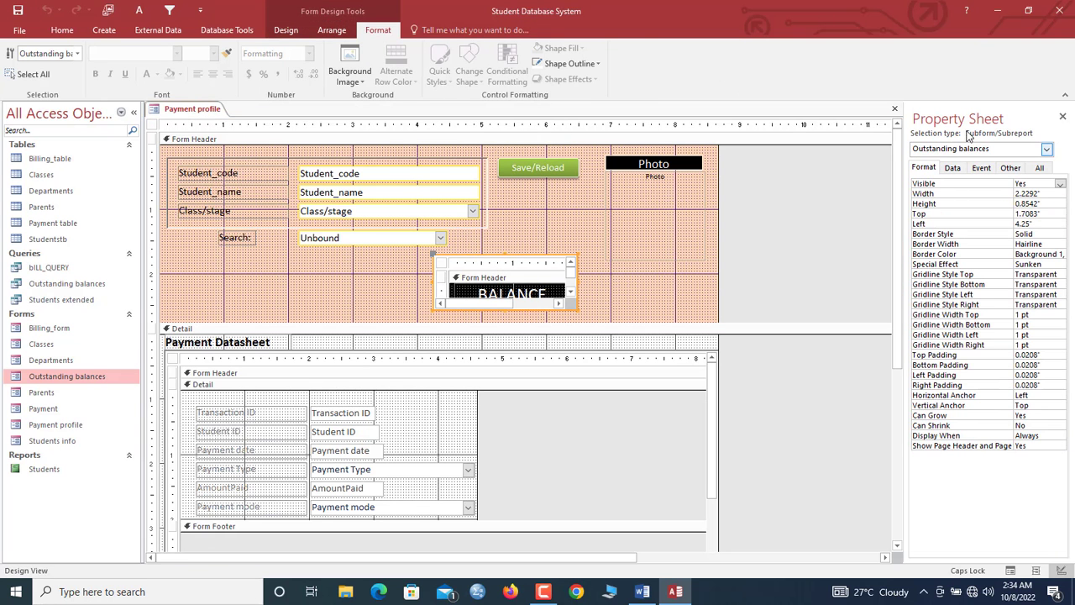
left_click(958, 170)
left_click(1022, 194)
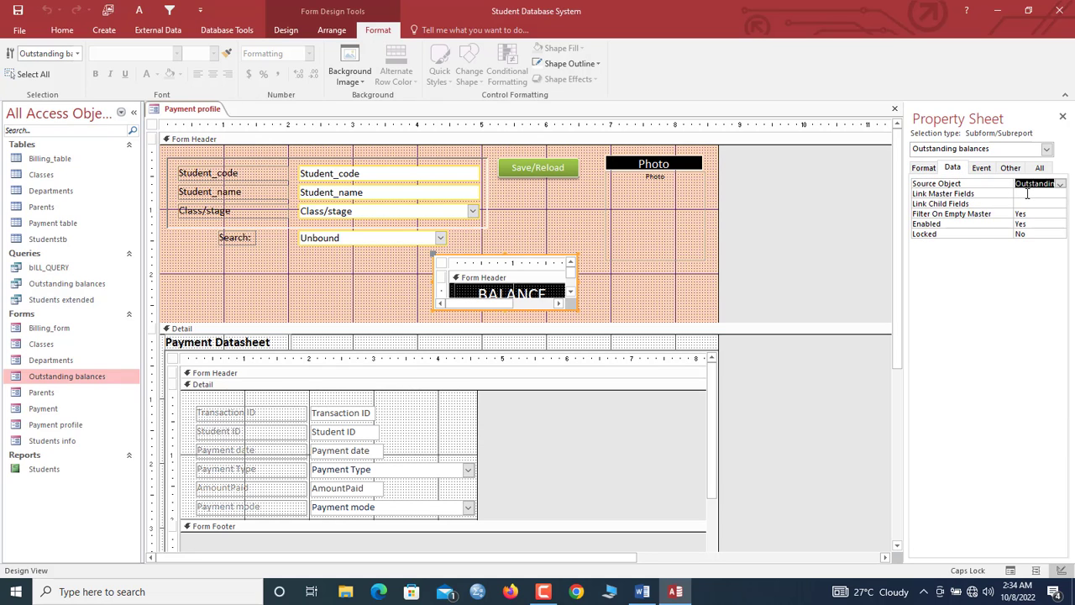
left_click(1060, 194)
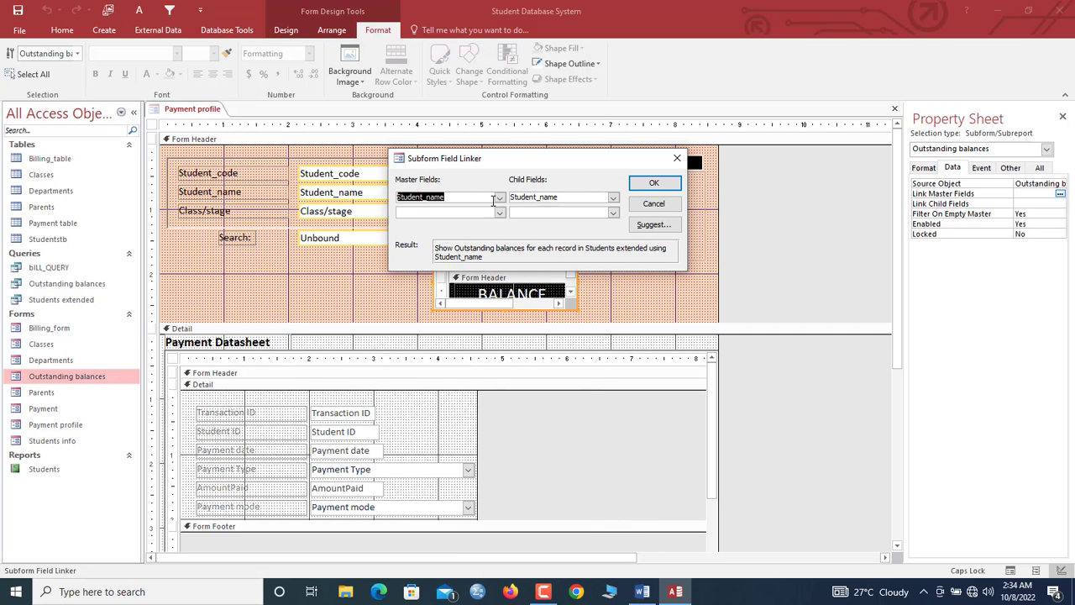
left_click_drag(491, 159, 441, 159)
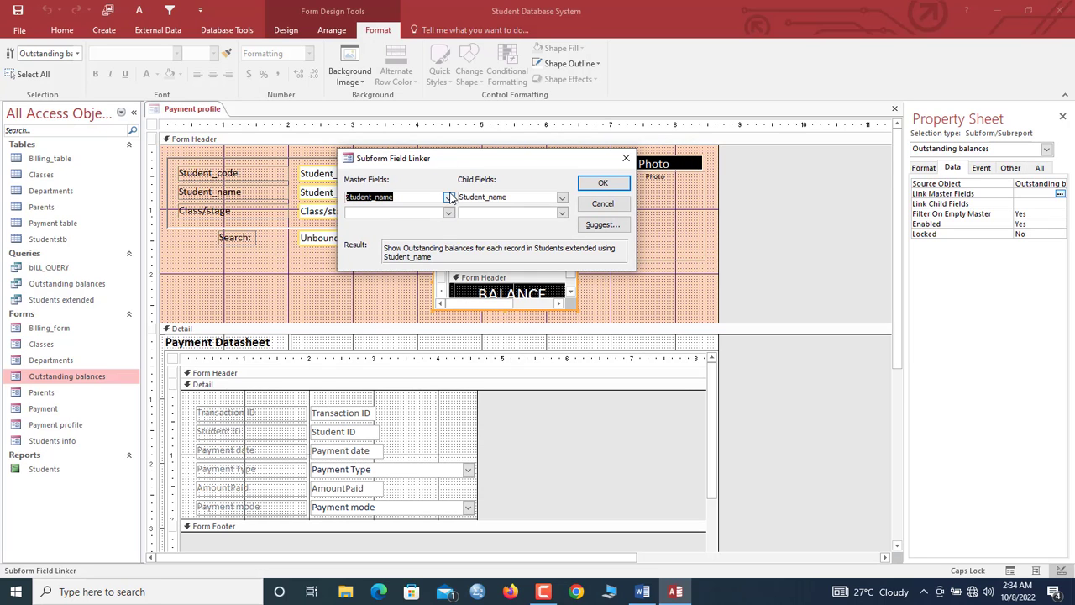
left_click(448, 198)
left_click(455, 218)
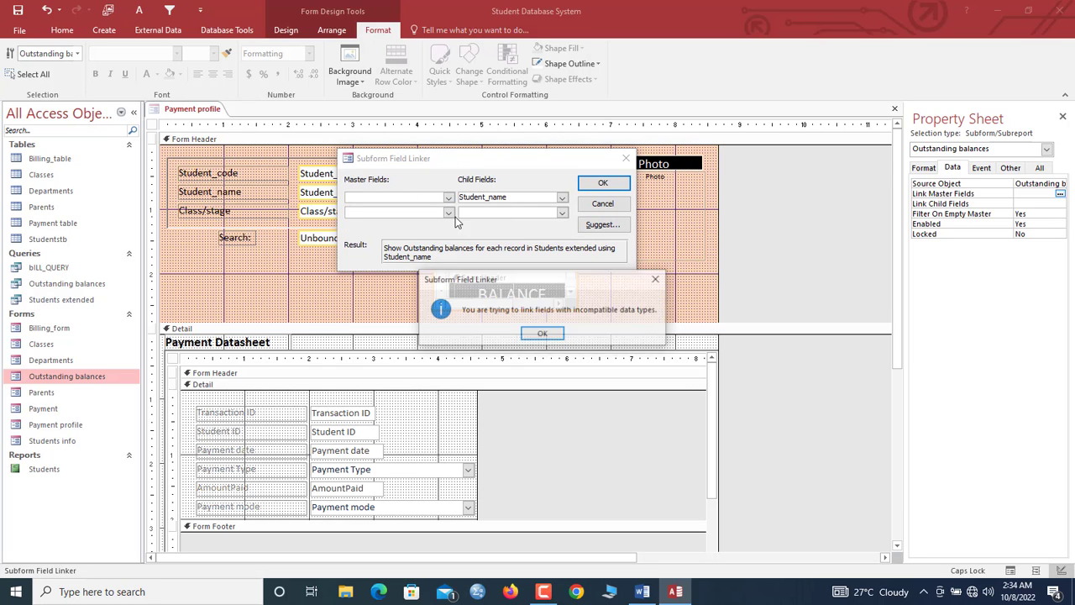
left_click(544, 334)
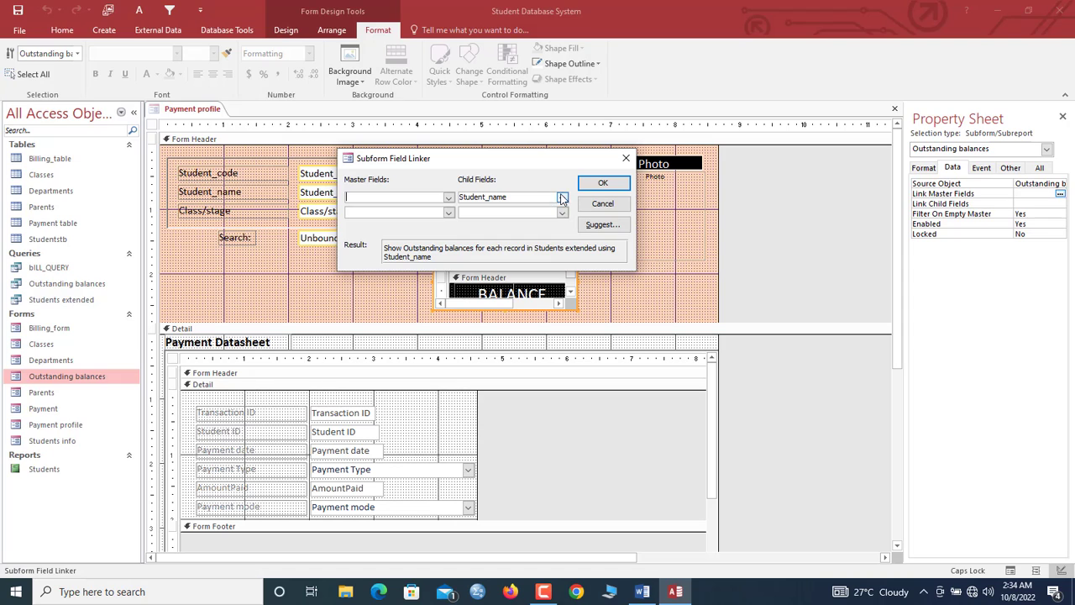
- Link the Outstanding balances subform using Student ID as the child field and ID as the master field
left_click(561, 198)
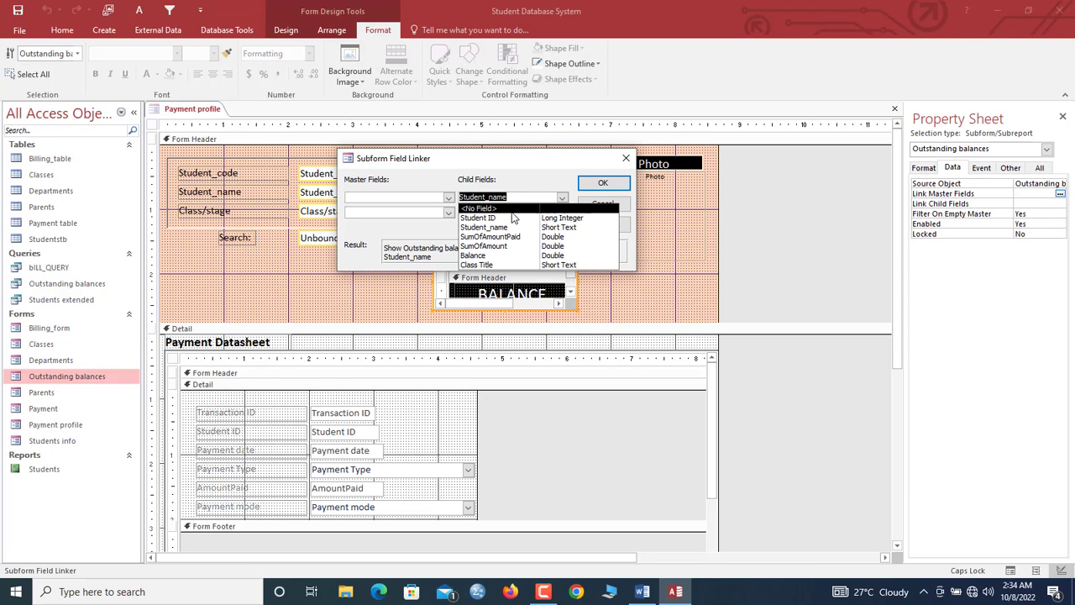
left_click(478, 218)
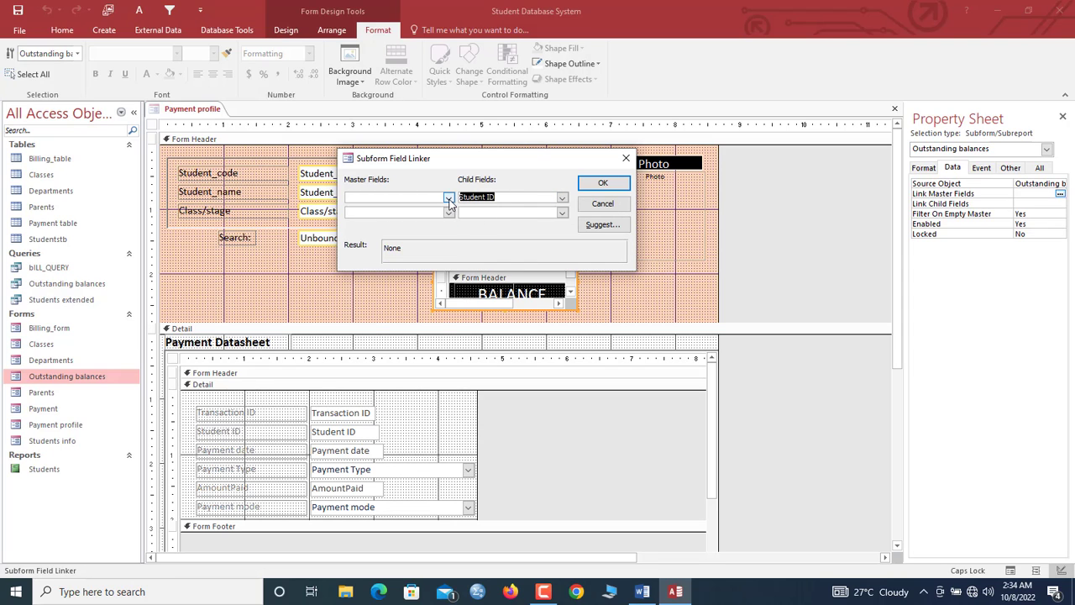
left_click(449, 198)
left_click(394, 213)
left_click(602, 183)
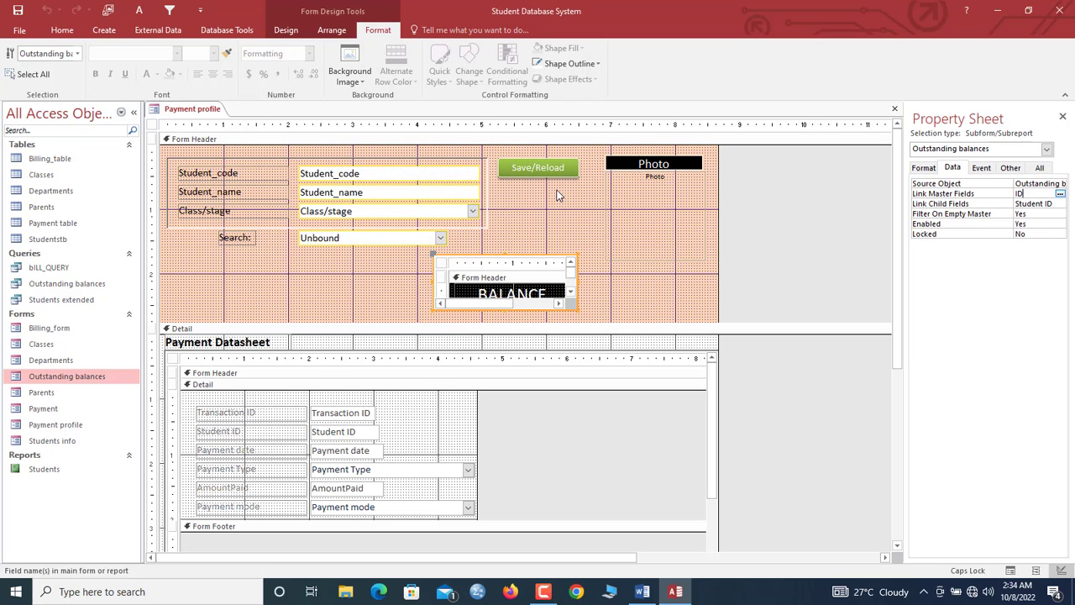
- Show the form maximized in Form View and browse to the third student record, checking the balance for each student
right_click(188, 118)
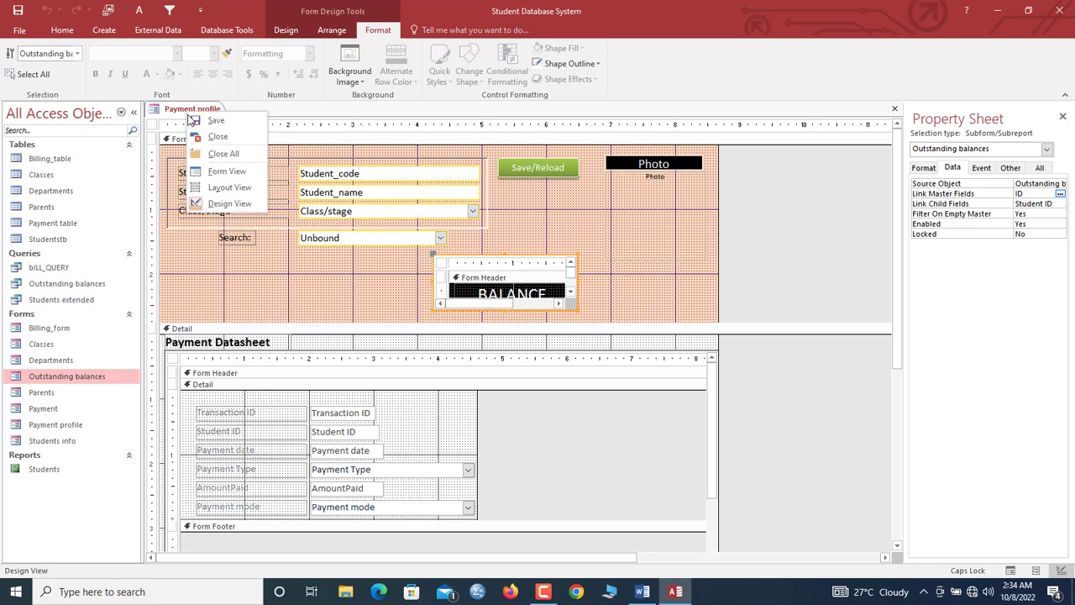
left_click(214, 172)
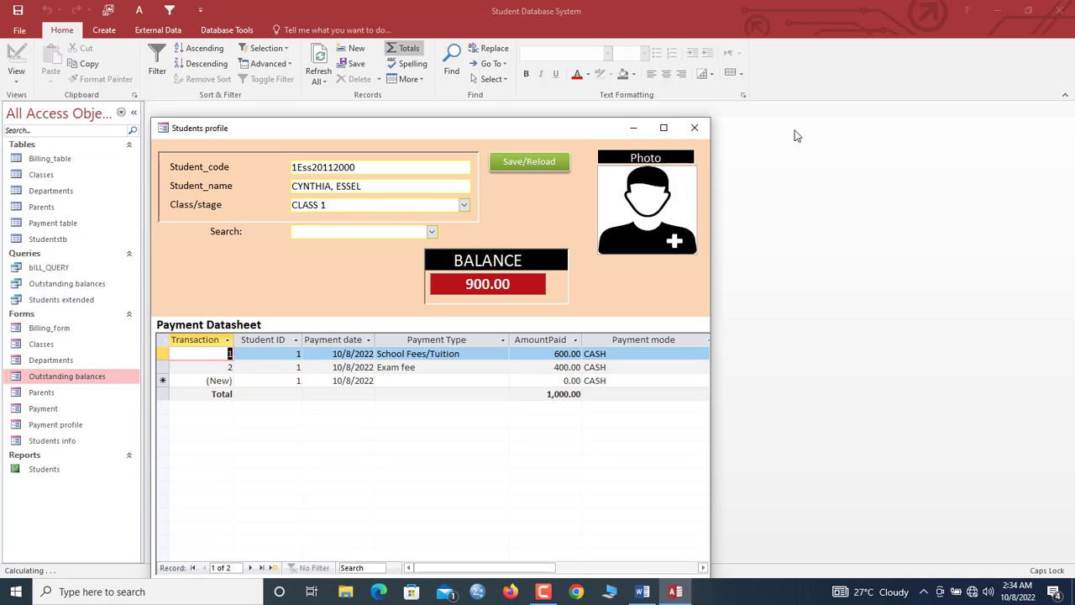
left_click(663, 128)
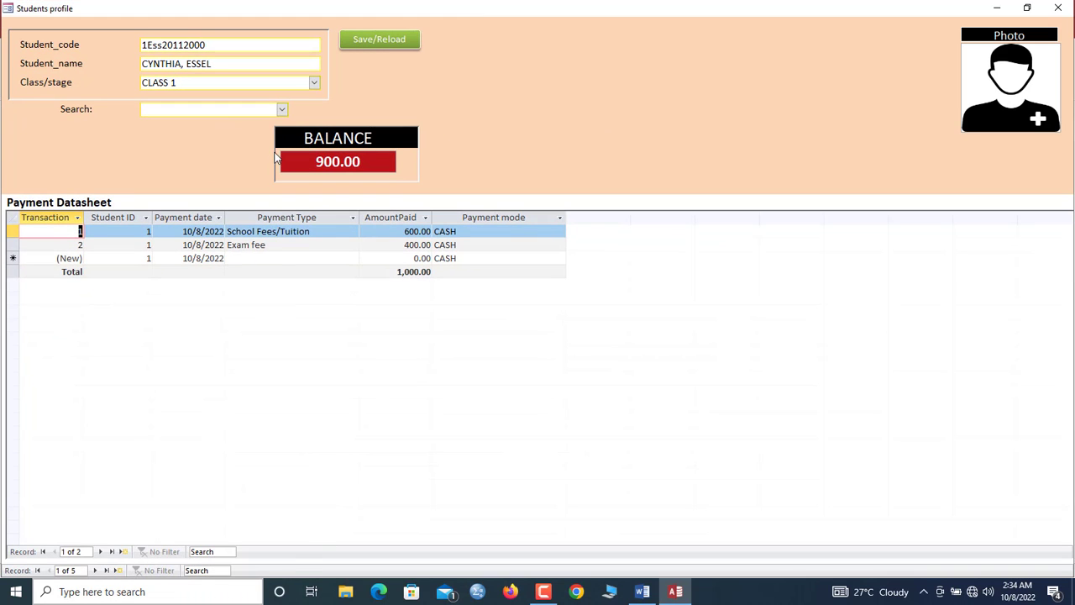
left_click(94, 571)
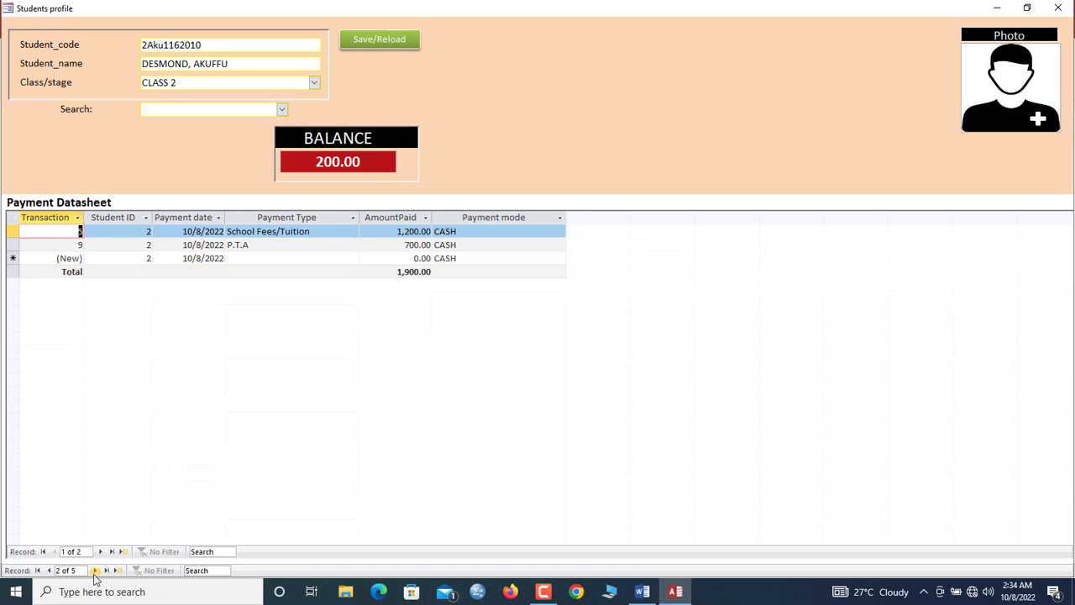
left_click(95, 570)
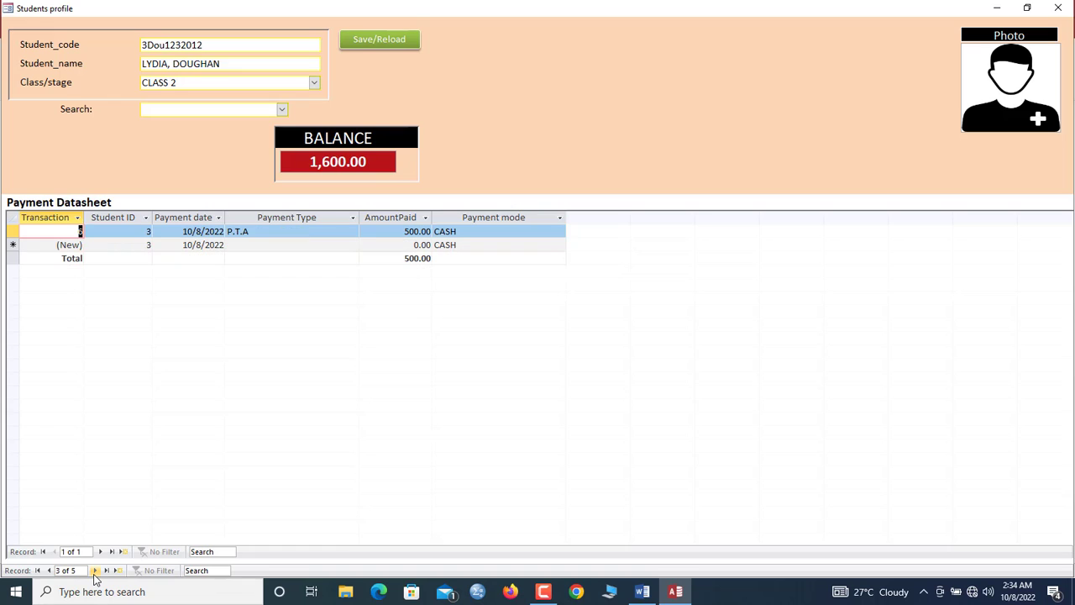
- Add a School Fees/Tuition payment of 700.00 in CASH for the third student, and save and reload the form
left_click(268, 246)
left_click(353, 245)
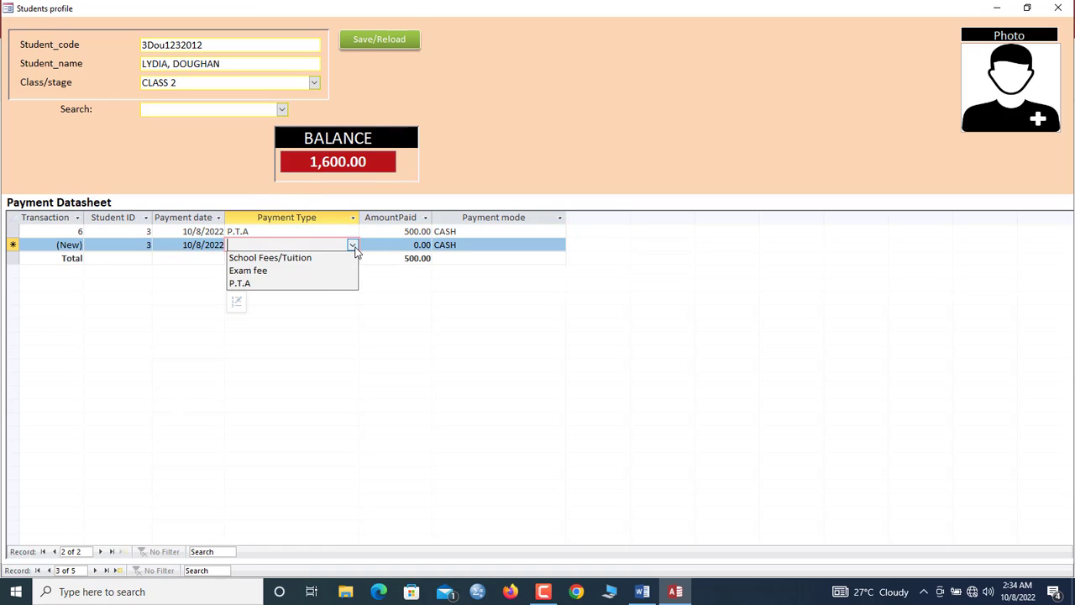
left_click(261, 257)
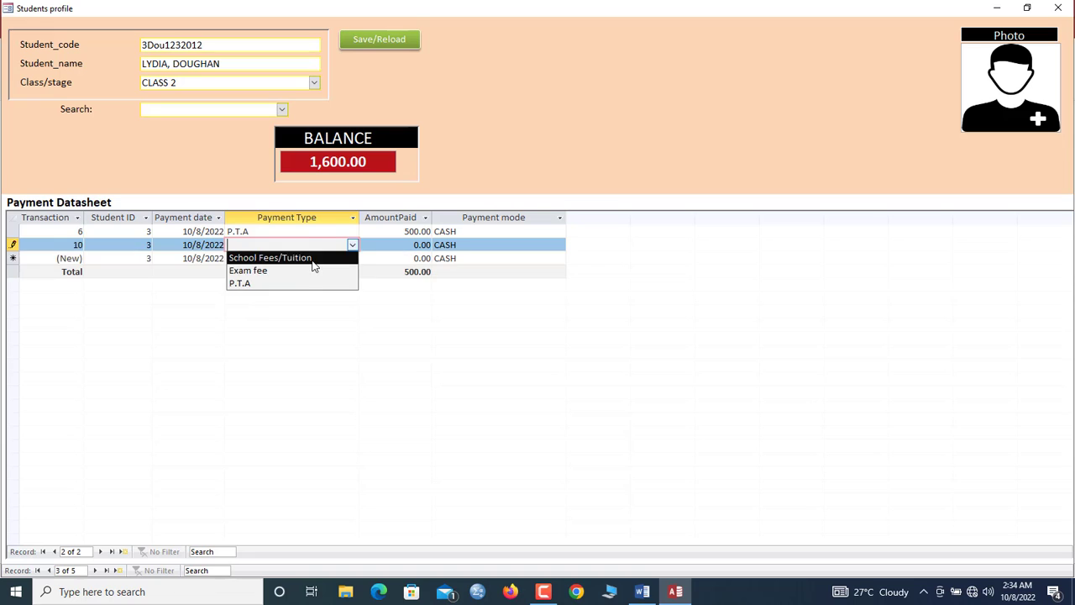
left_click(411, 244)
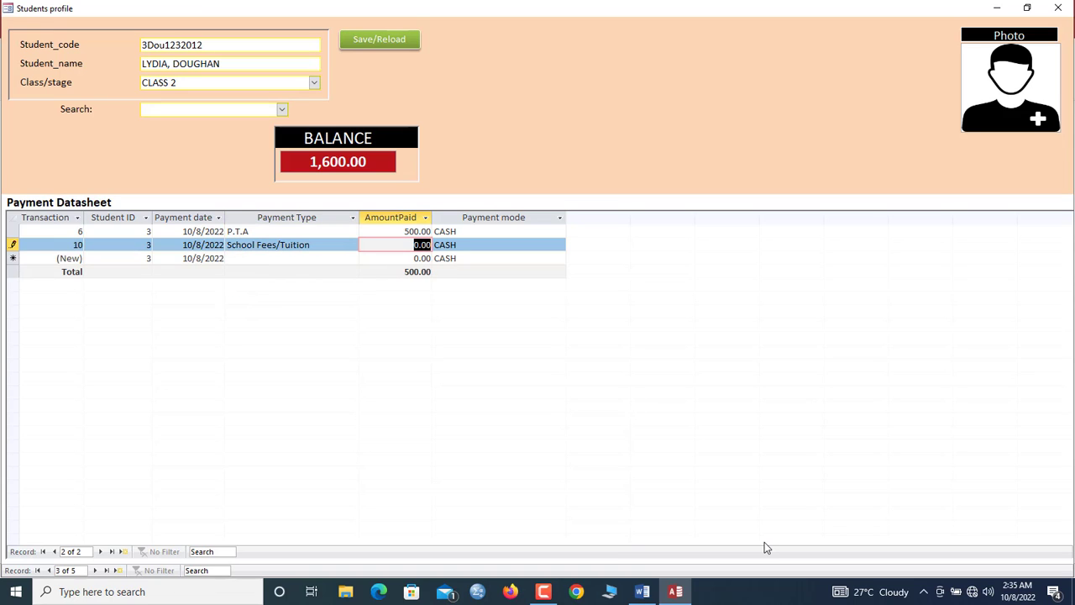
type("00")
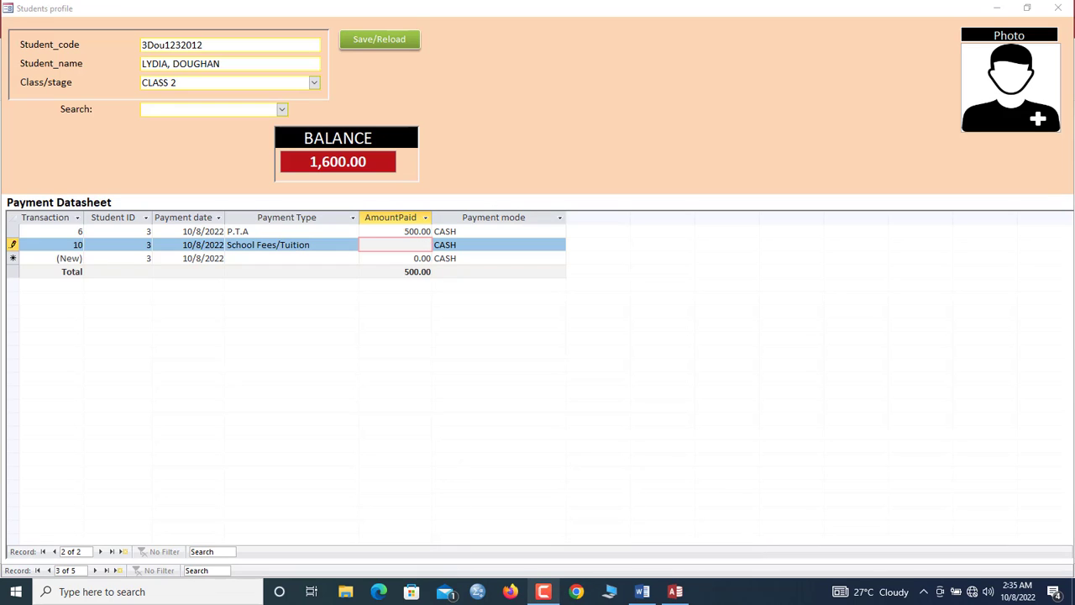
left_click(411, 246)
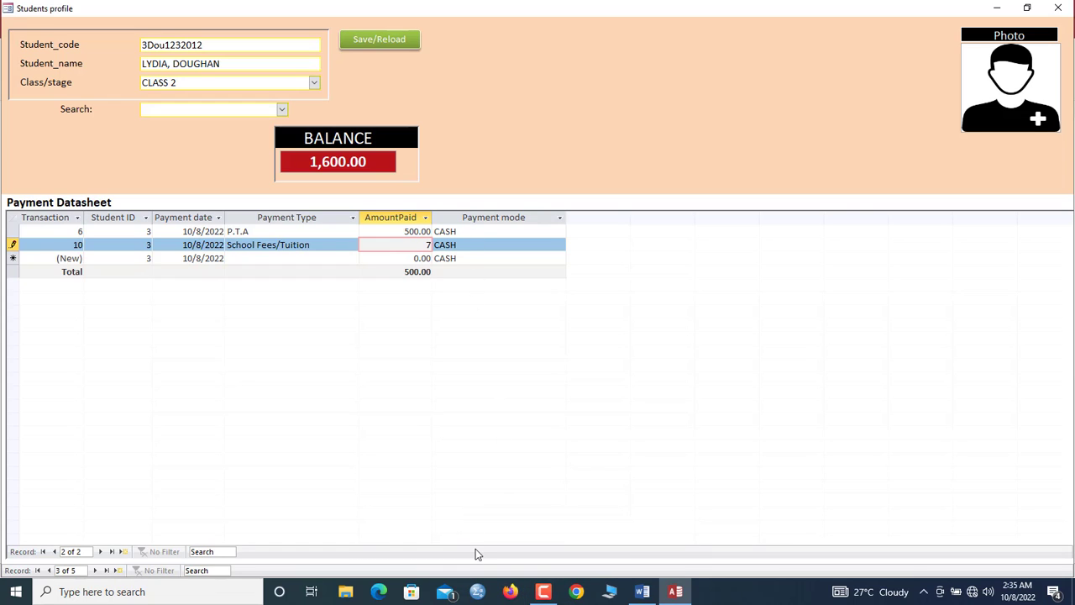
key("Tab")
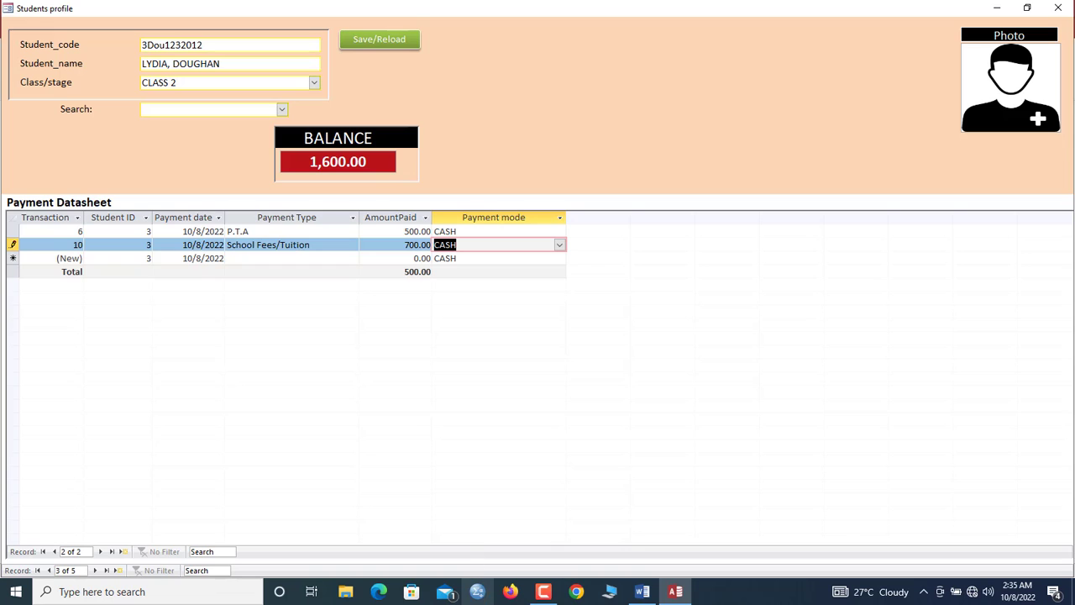
mouse_move(559, 595)
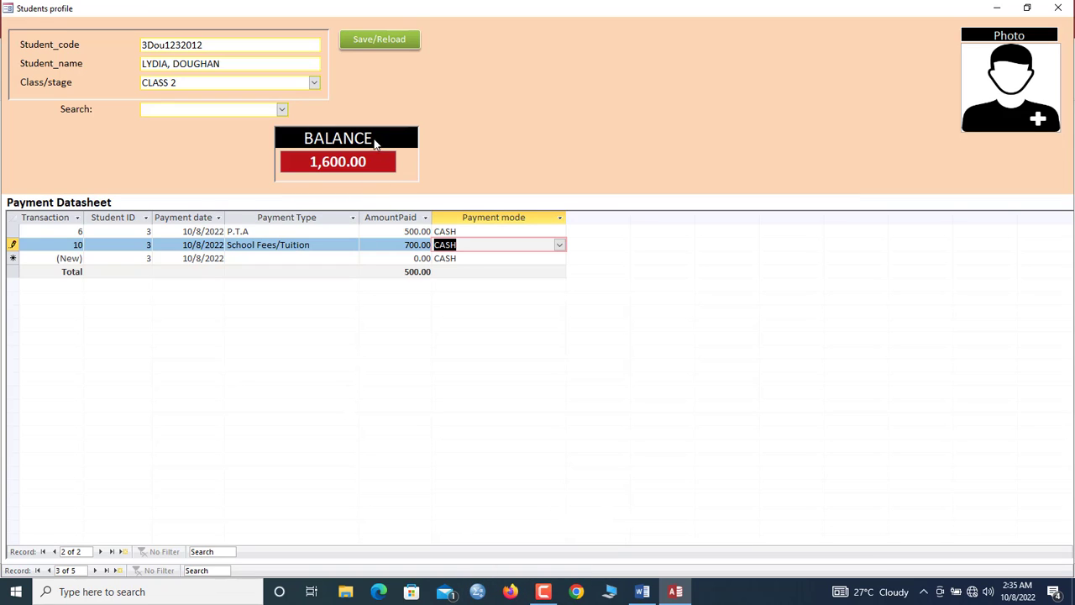
left_click(389, 40)
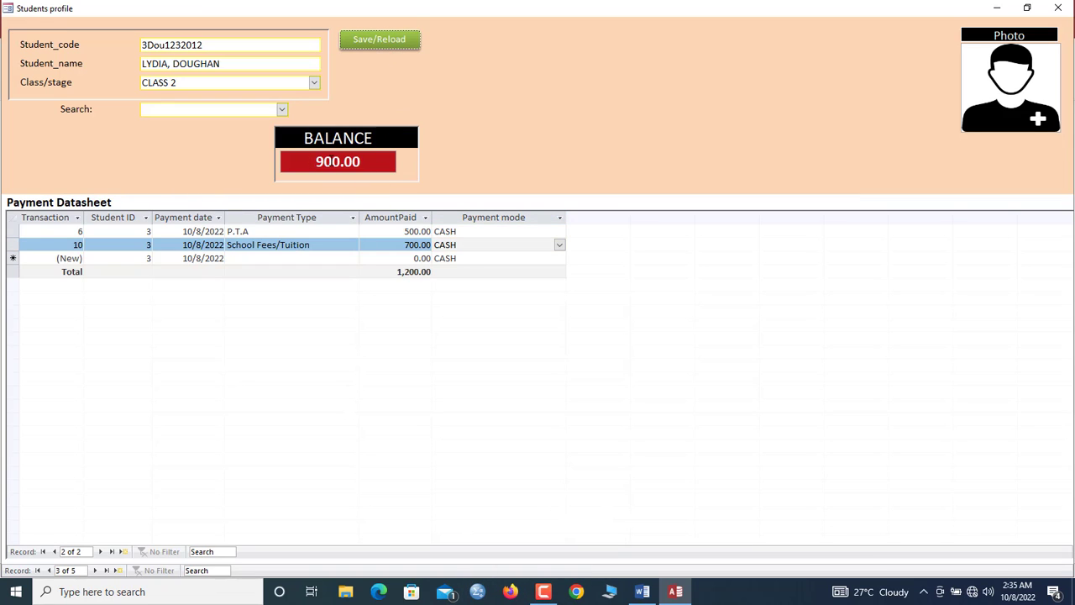
- Add a School Fees/Tuition payment of 200.00 in CASH for the third student, and save and reload the form
left_click(317, 258)
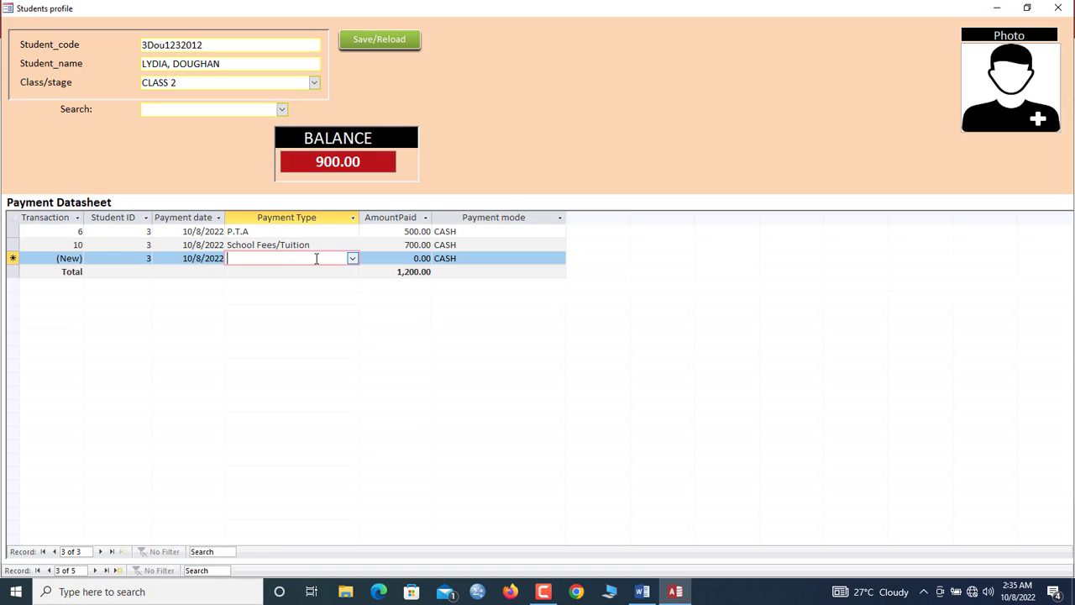
left_click(352, 258)
left_click(339, 269)
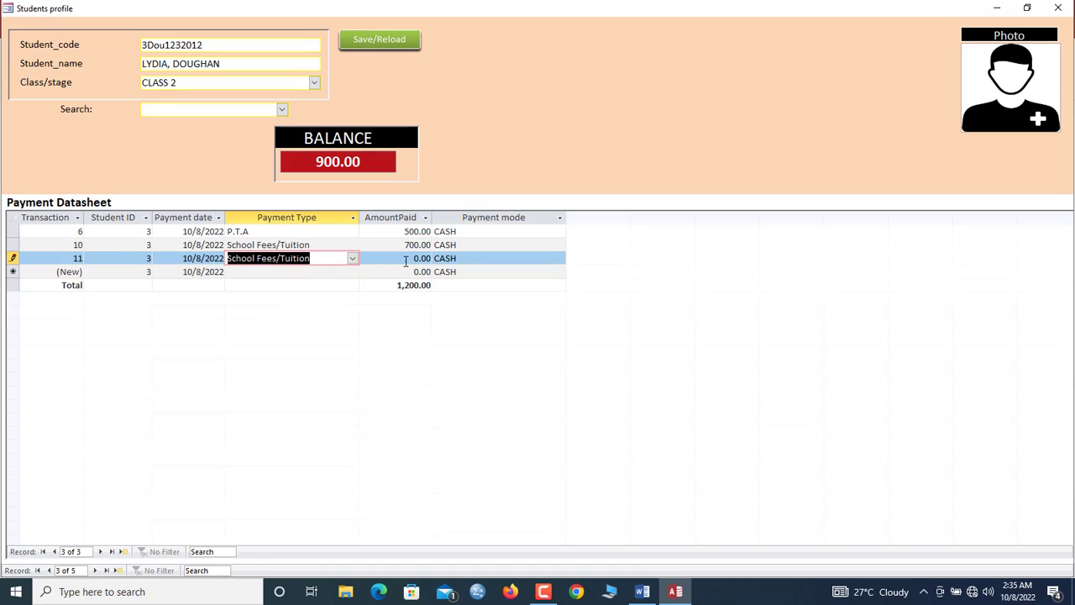
key("Tab")
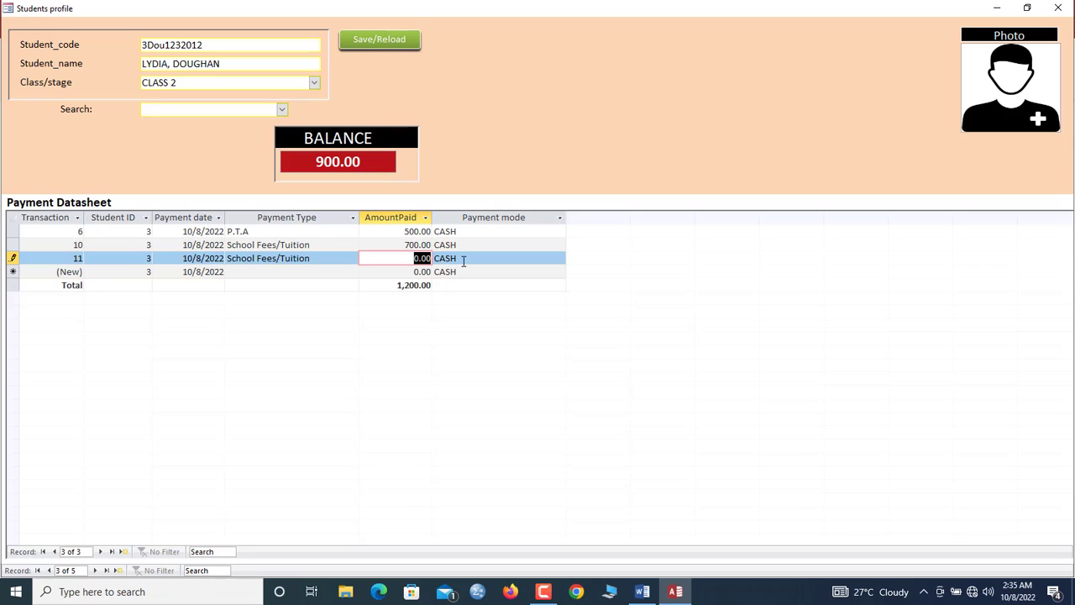
type("2")
left_click(463, 260)
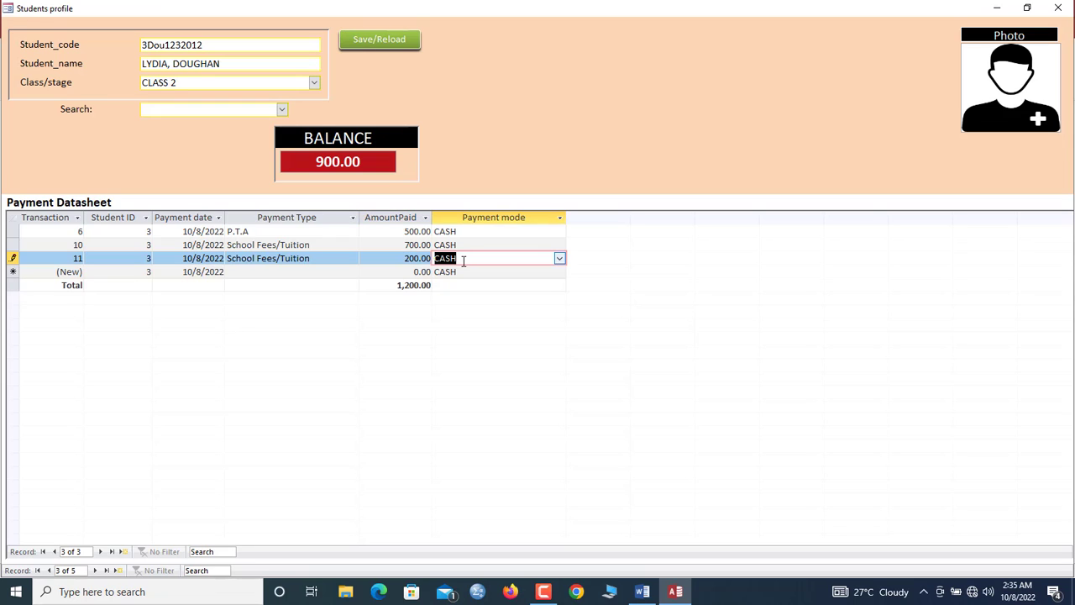
left_click(389, 42)
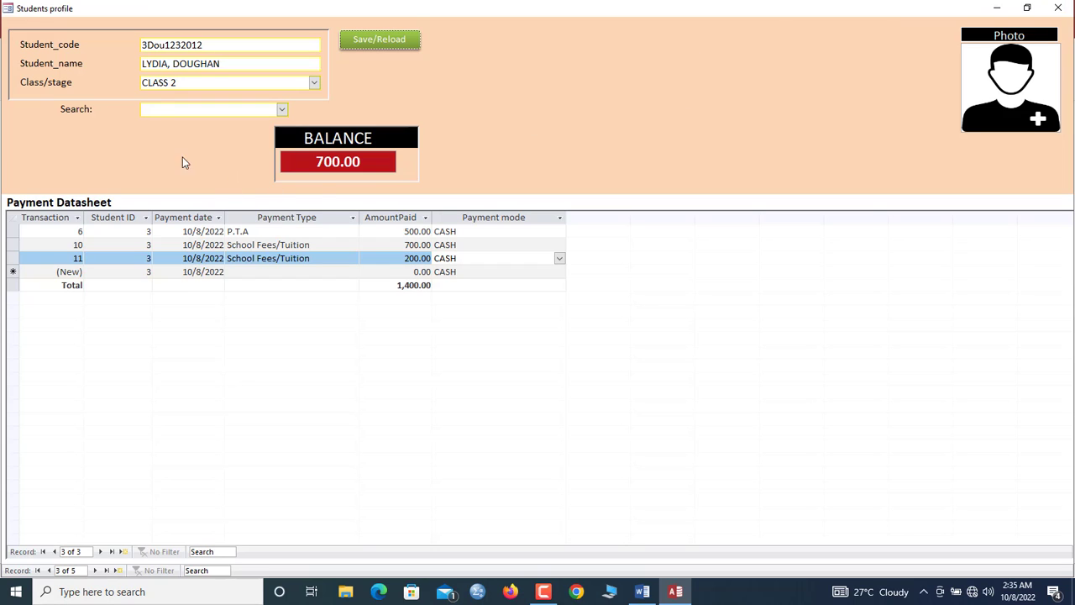
left_click(388, 48)
- Restore the Students profile form from its maximized size, reposition it, and close it
left_click(1026, 7)
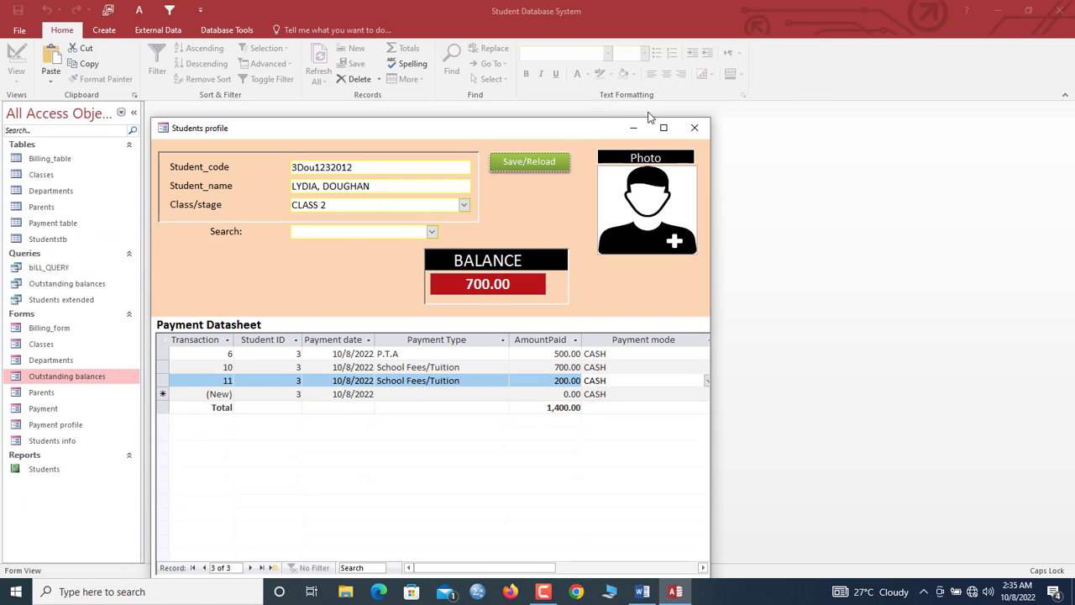
left_click_drag(649, 122, 746, 53)
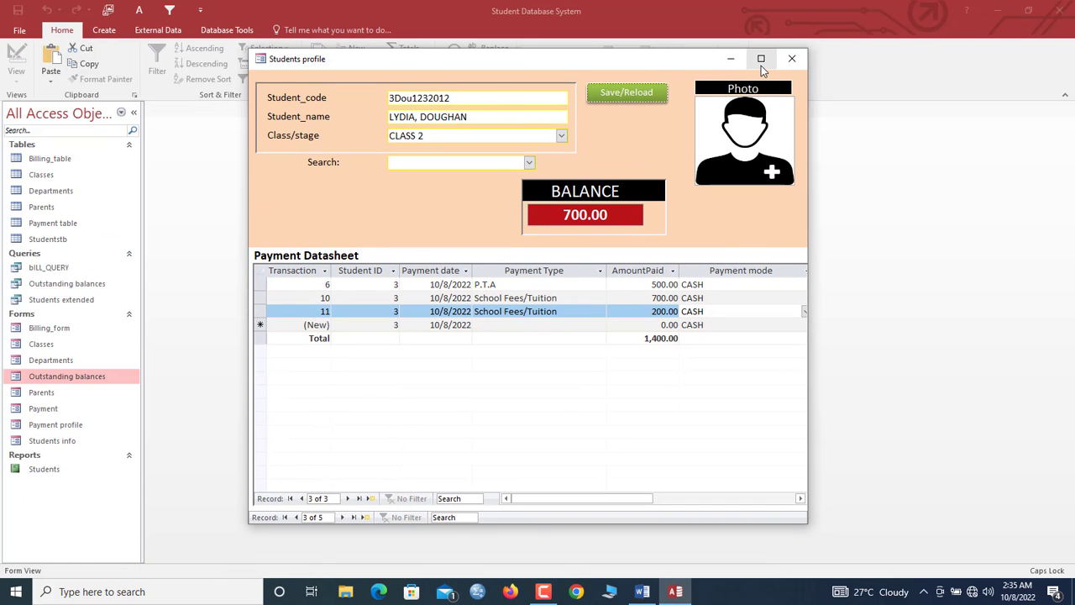
left_click(761, 58)
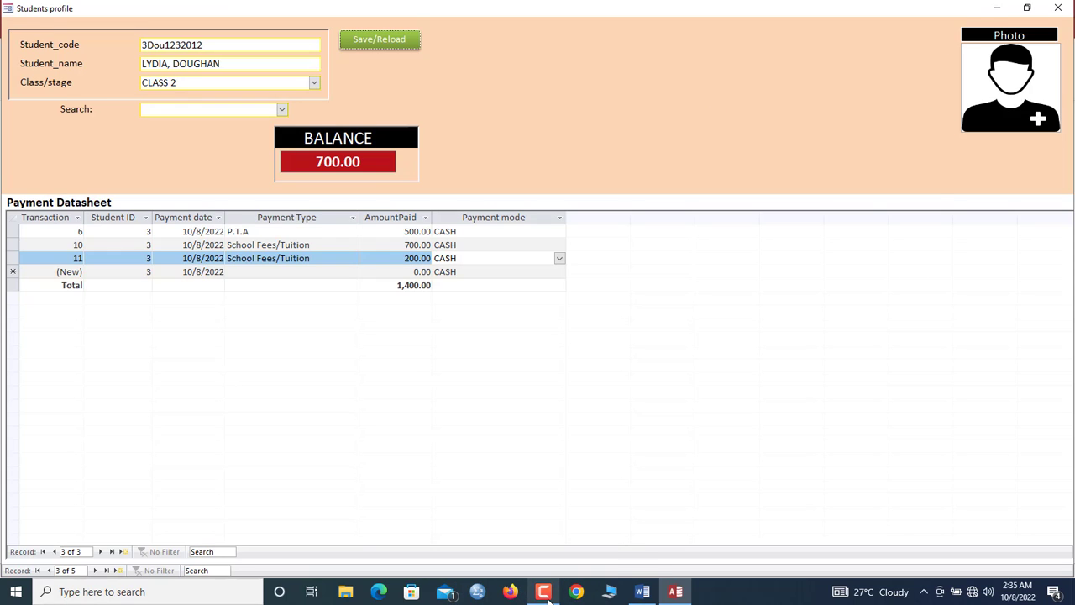
mouse_move(549, 601)
left_click(1026, 8)
left_click(791, 58)
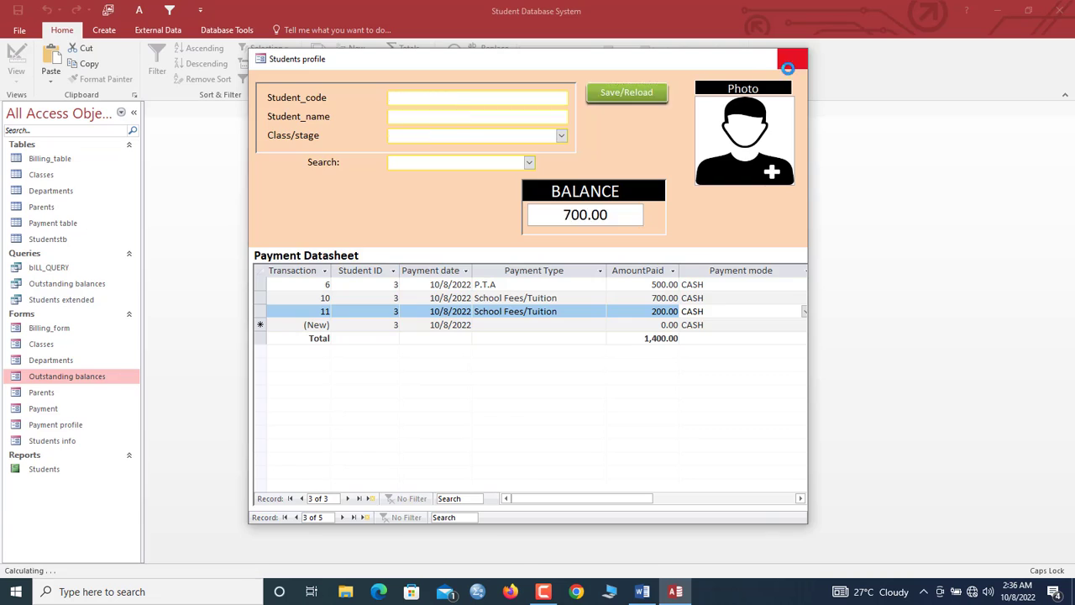
- Open the Outstanding balances query and examine the Balance and Class Title values for each student
double_click(68, 283)
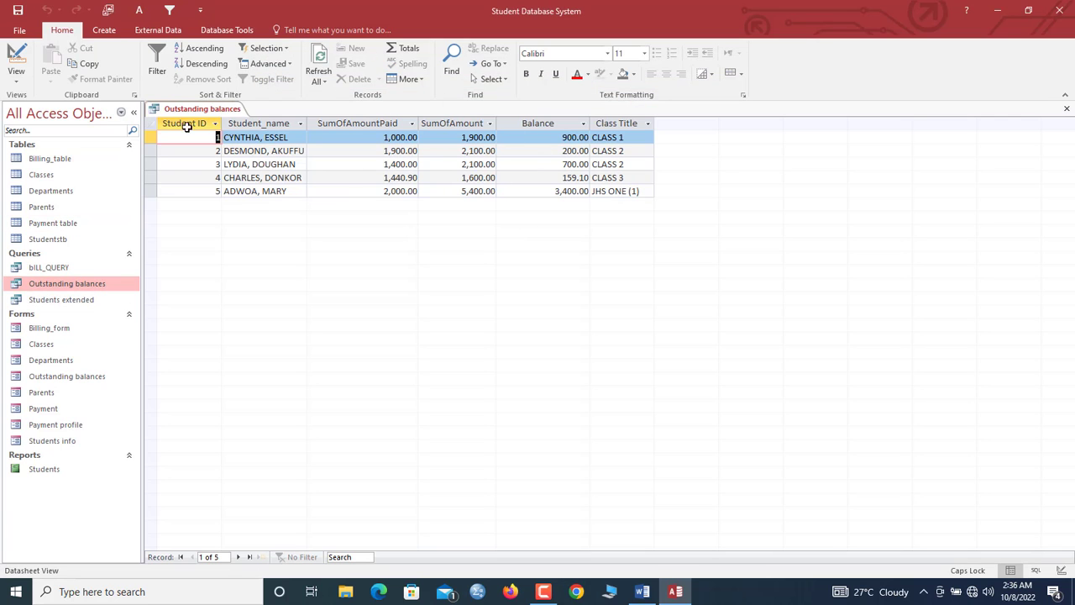
left_click(556, 118)
left_click(553, 178)
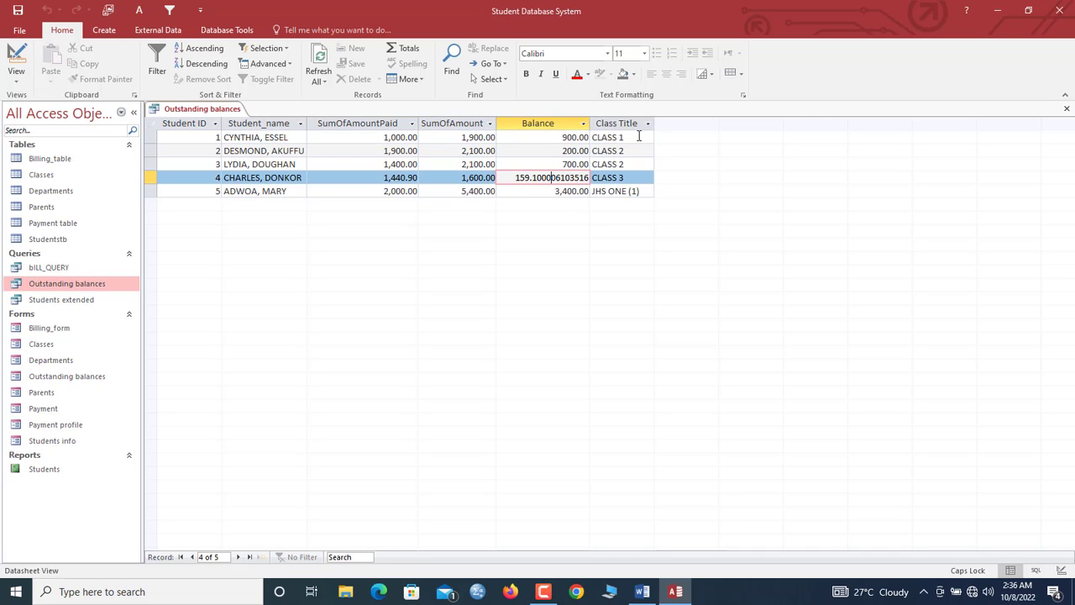
left_click(630, 149)
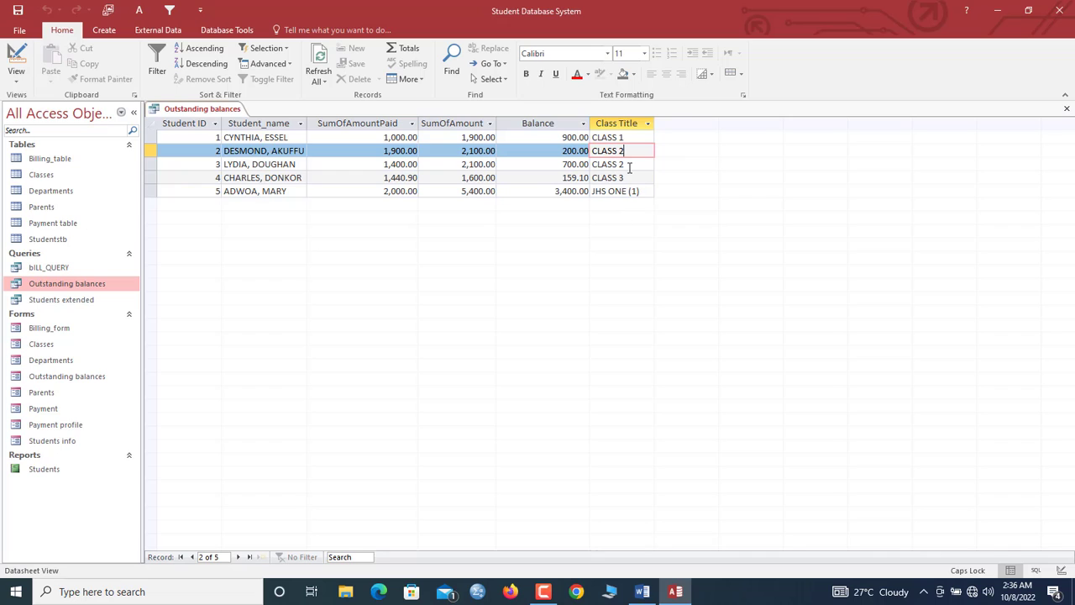
left_click(632, 176)
left_click(633, 151)
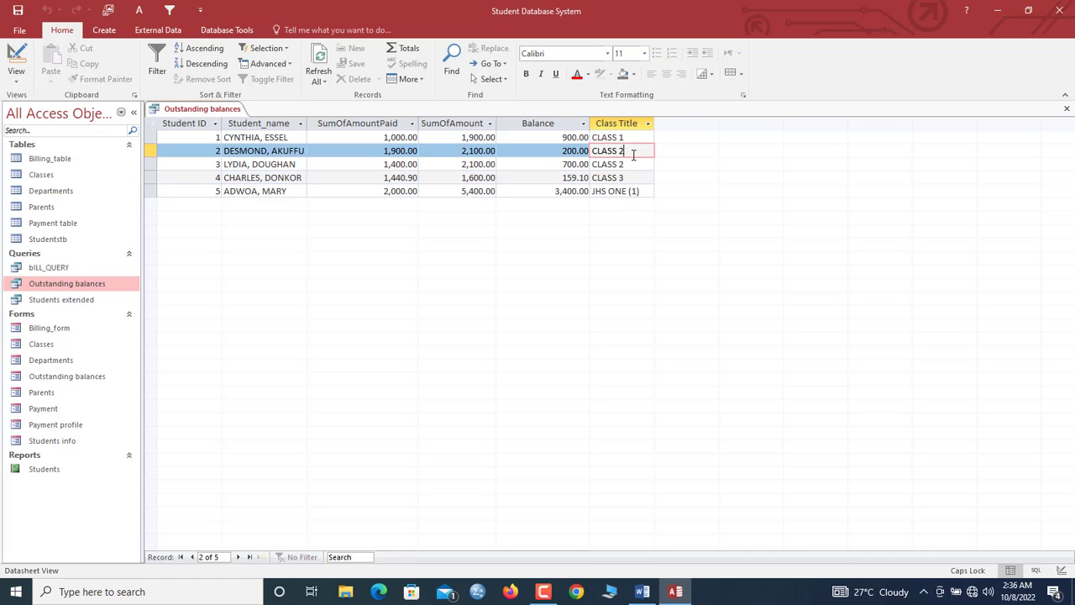